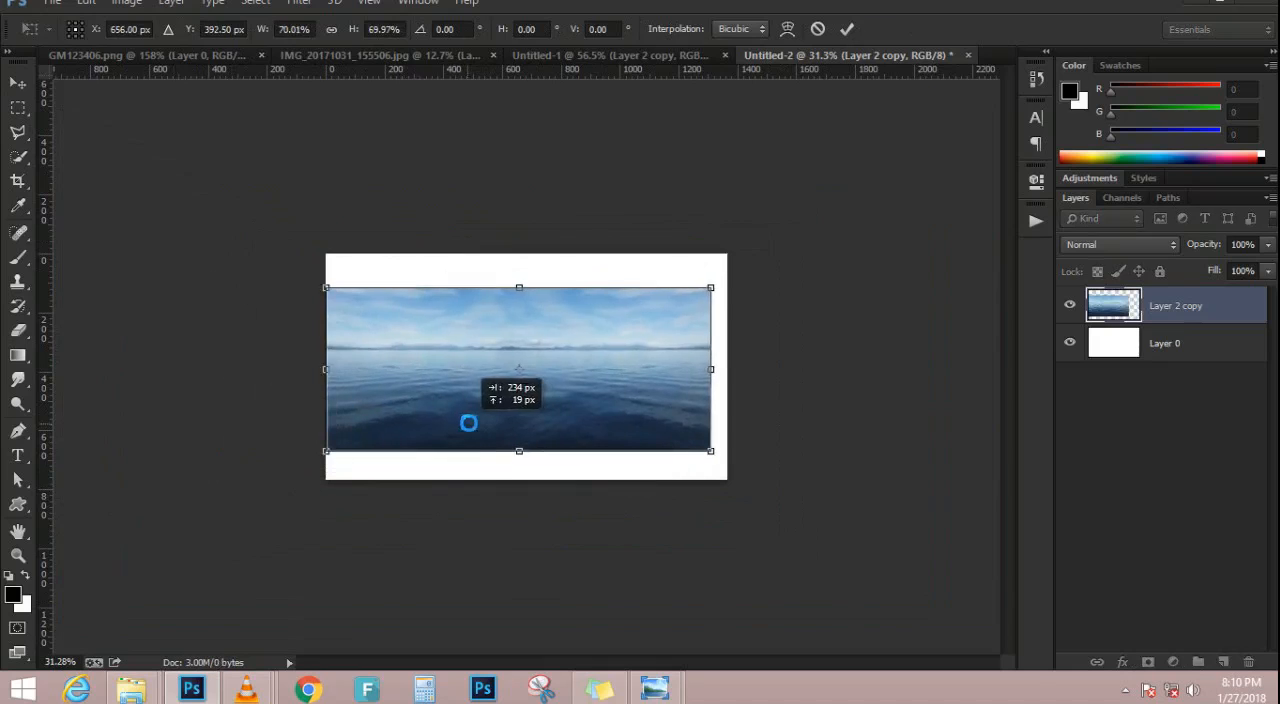
Stretch the blue sea layer to the full canvas width and move it up toward the canvas's upper edge
scroll(576, 362, "up", 8)
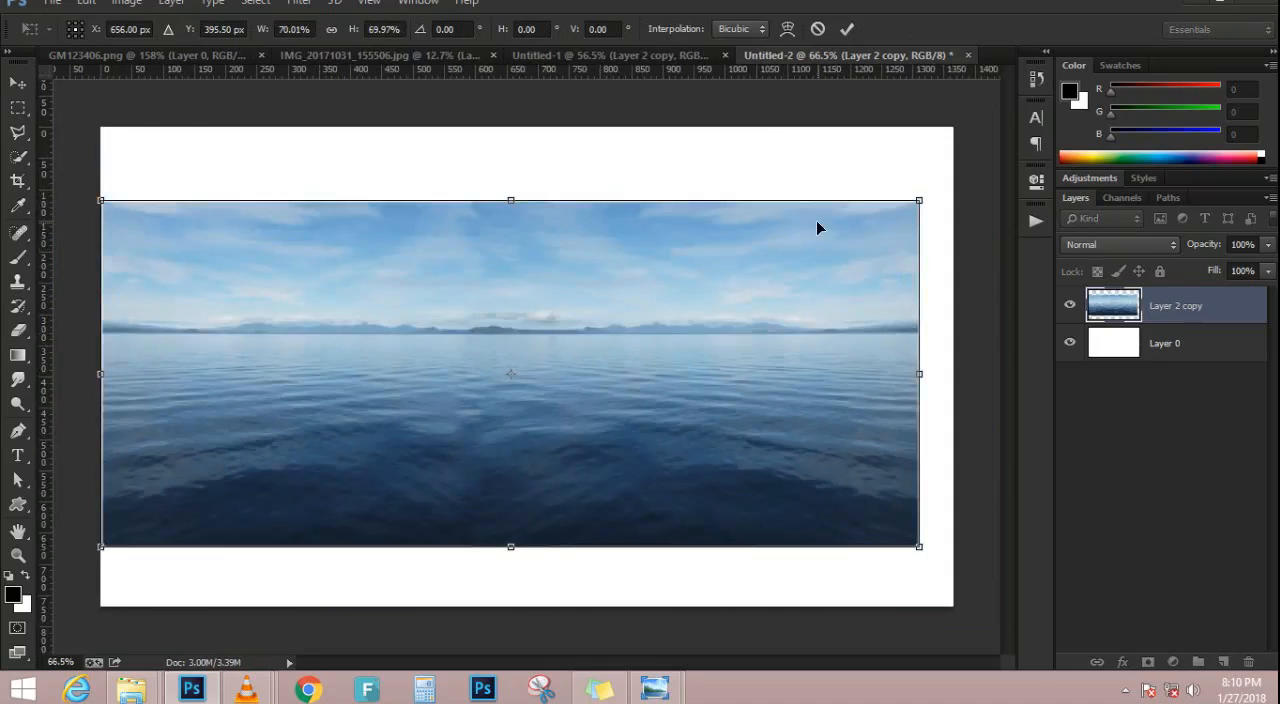
left_click_drag(928, 193, 946, 183)
left_click_drag(846, 297, 851, 289)
left_click_drag(74, 369, 102, 371)
left_click_drag(535, 559, 537, 531)
left_click_drag(550, 509, 555, 467)
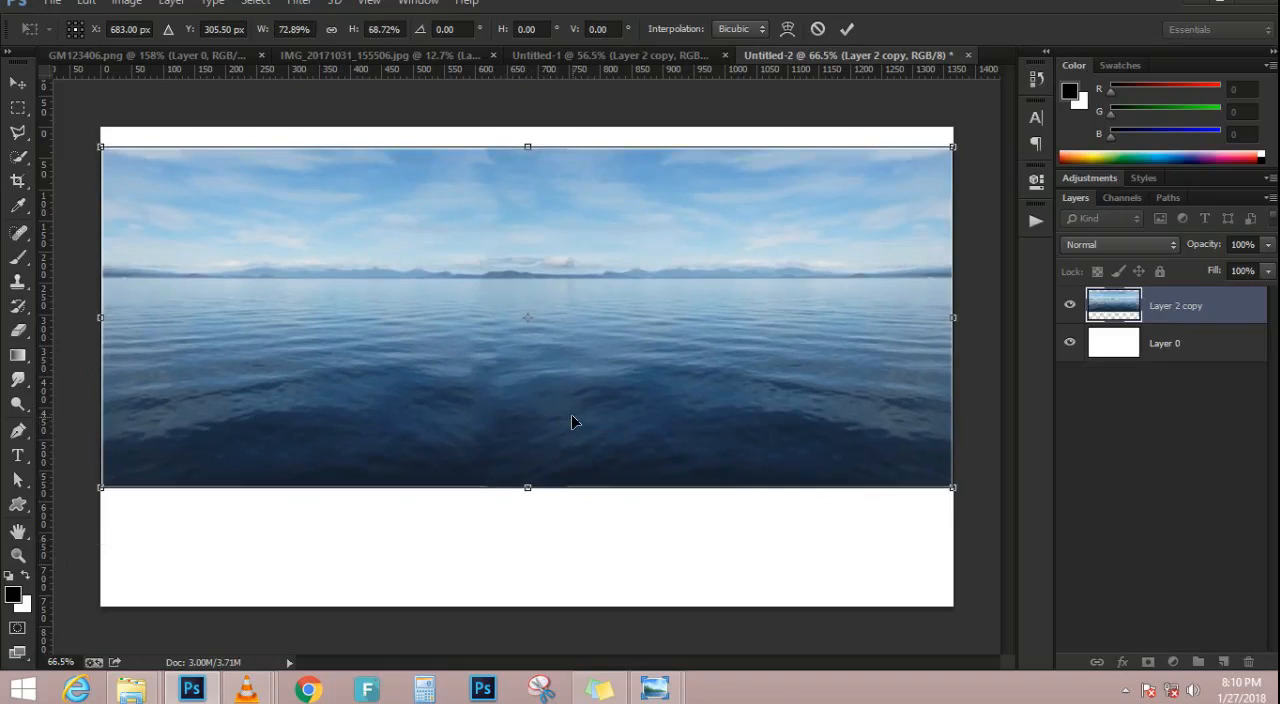
Squash the sea layer's height, move it down to the middle of the canvas, and nudge it slightly right
left_click_drag(529, 487, 543, 391)
left_click_drag(594, 354, 589, 436)
key("Return")
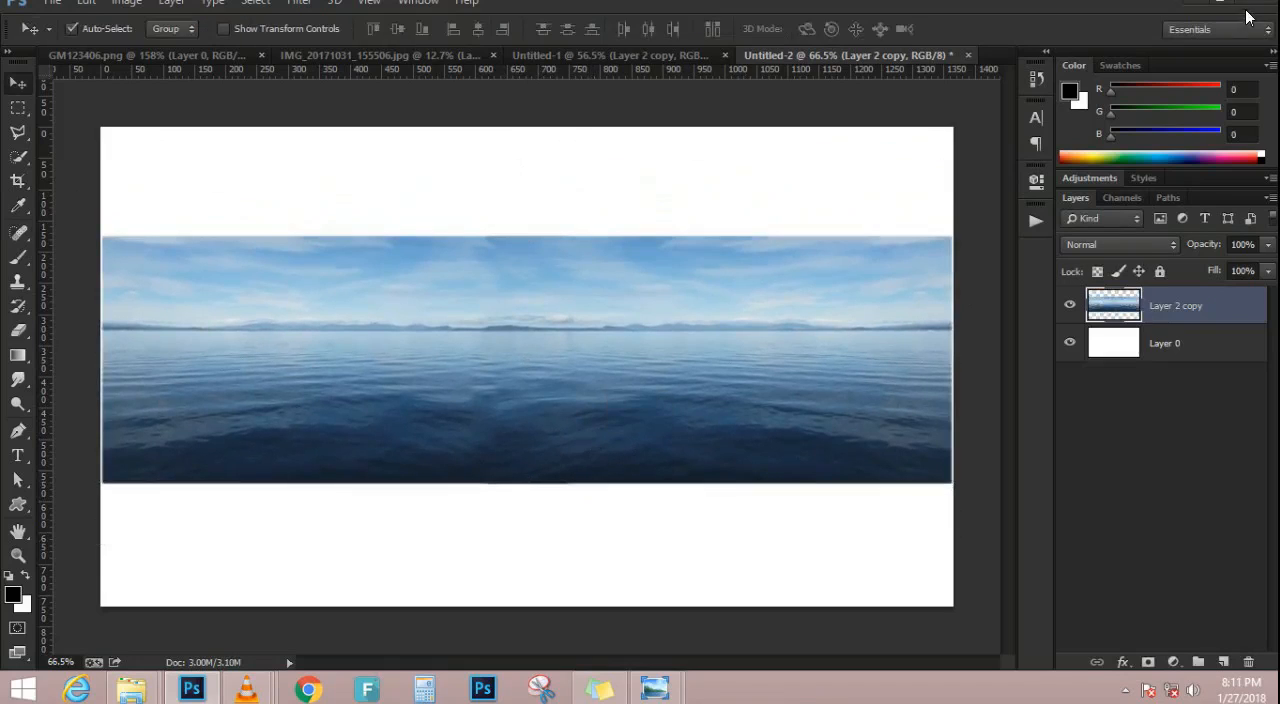
key("Right")
key("Right")
key("Right")
key("Right")
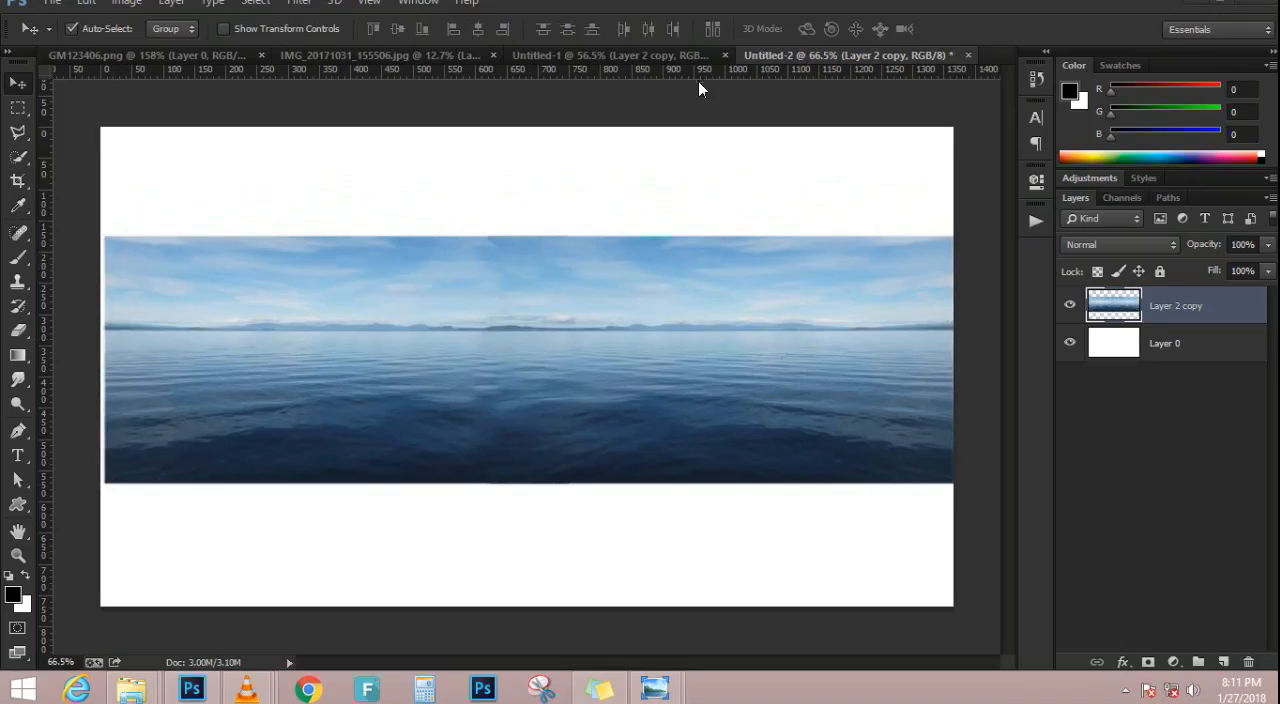
In the Untitled-1 document, hide Layer 5 and Layer 2 copy and enlarge the sunset Layer 3 to about 170%
left_click(608, 55)
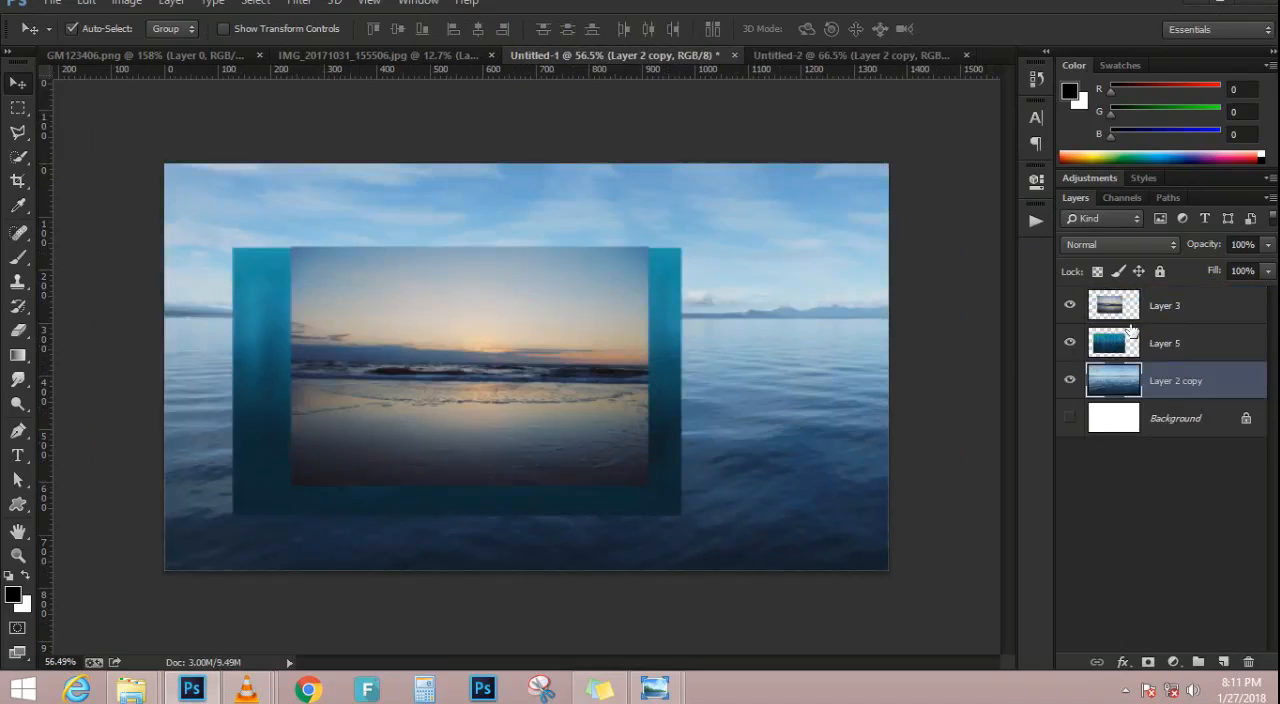
left_click(1070, 343)
left_click(1070, 380)
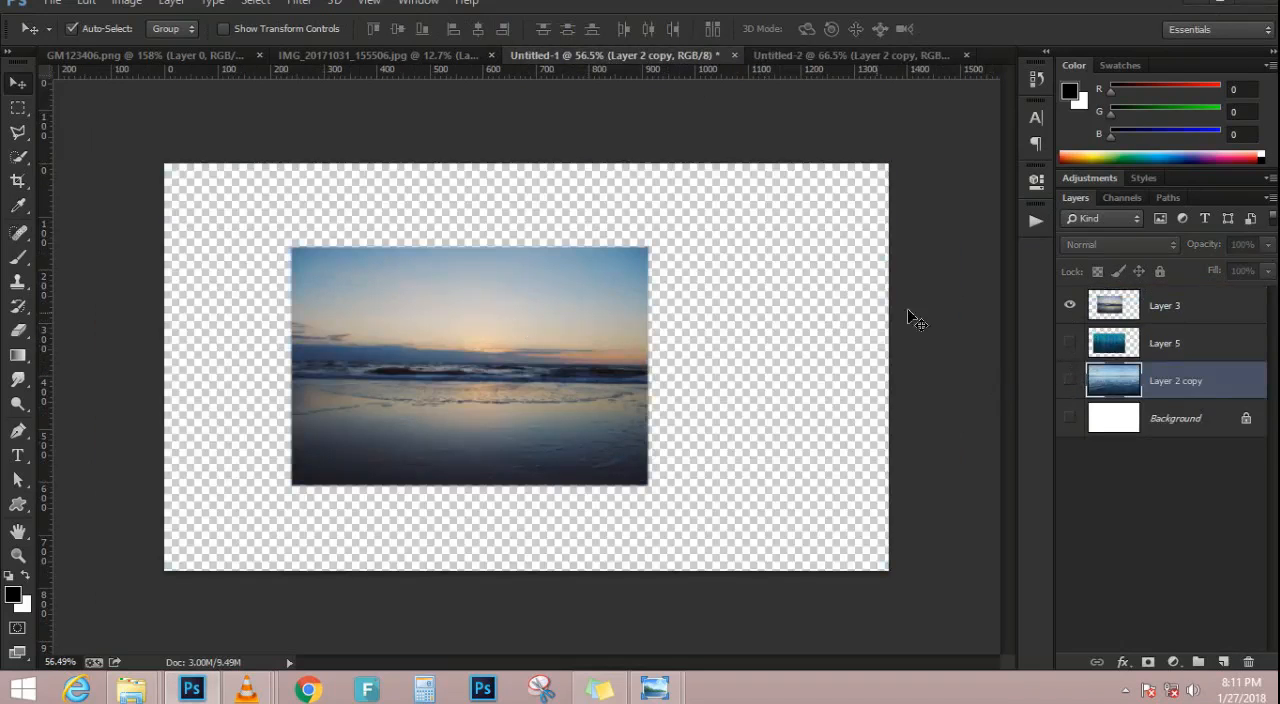
left_click(470, 390)
key("ctrl+t")
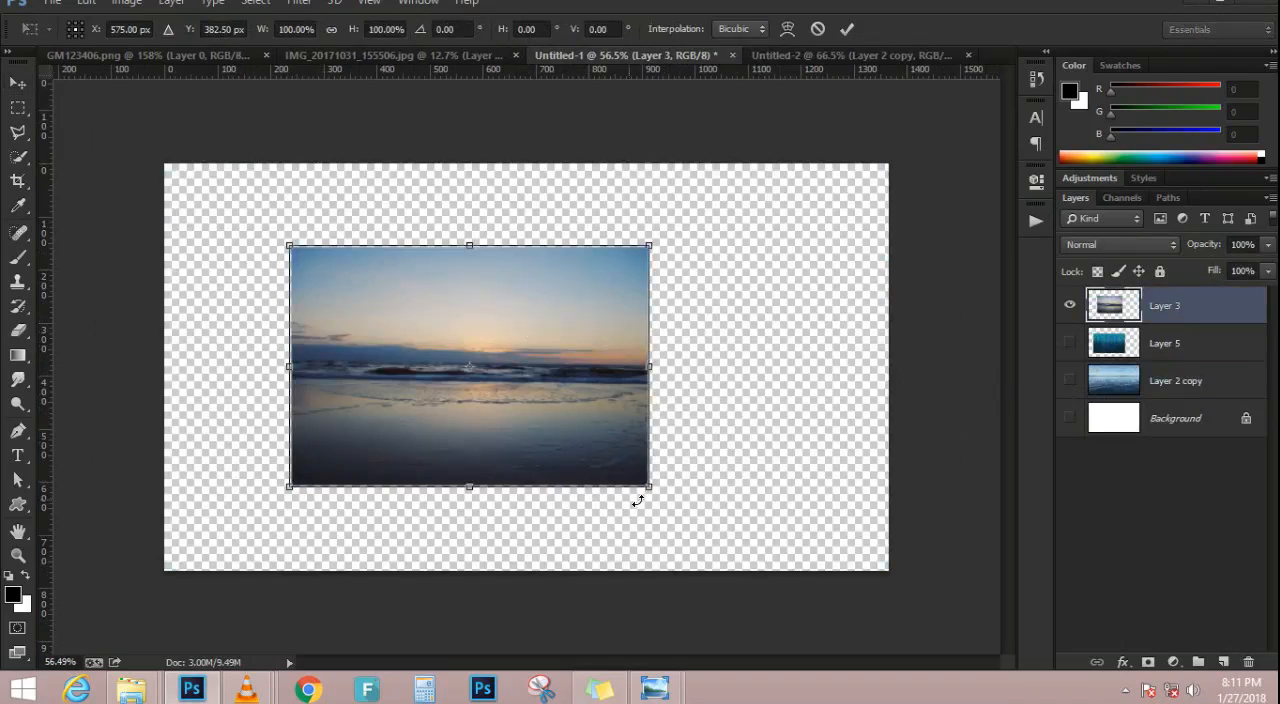
left_click_drag(652, 485, 777, 552)
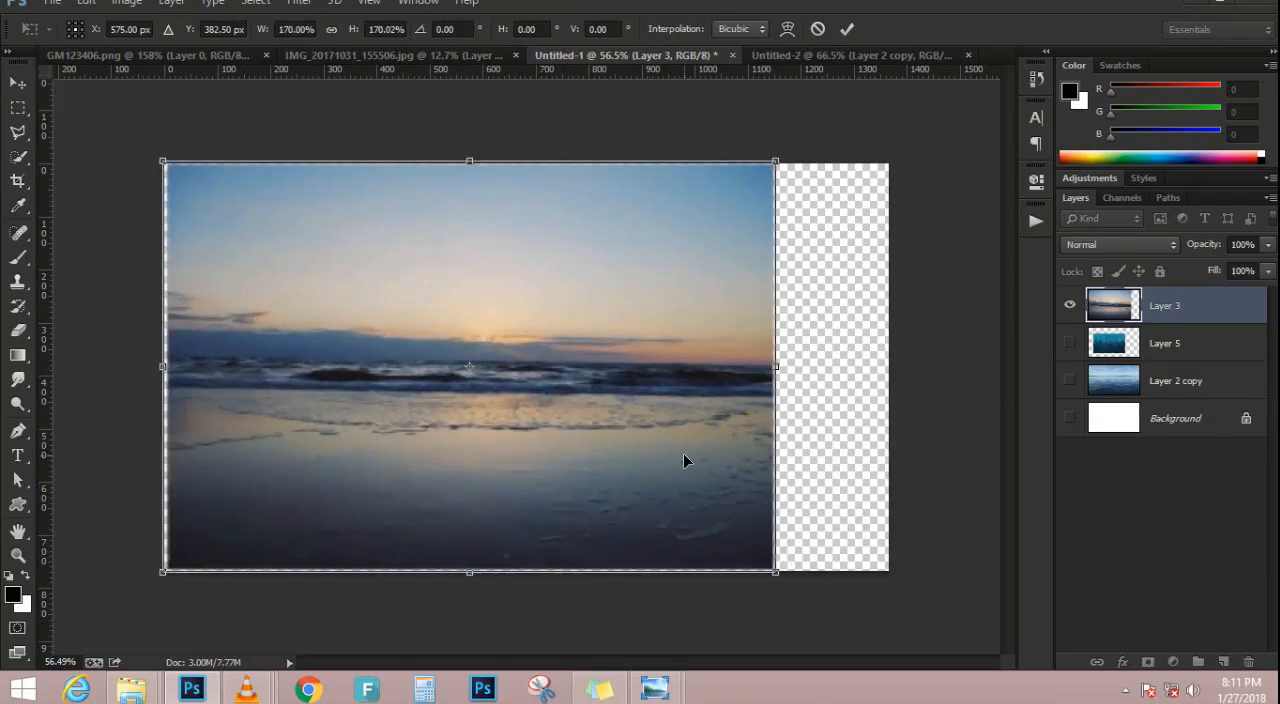
key("Return")
Select the sunset sky above the horizon with the Polygonal Lasso and copy it to a new layer
scroll(350, 300, "up", 2)
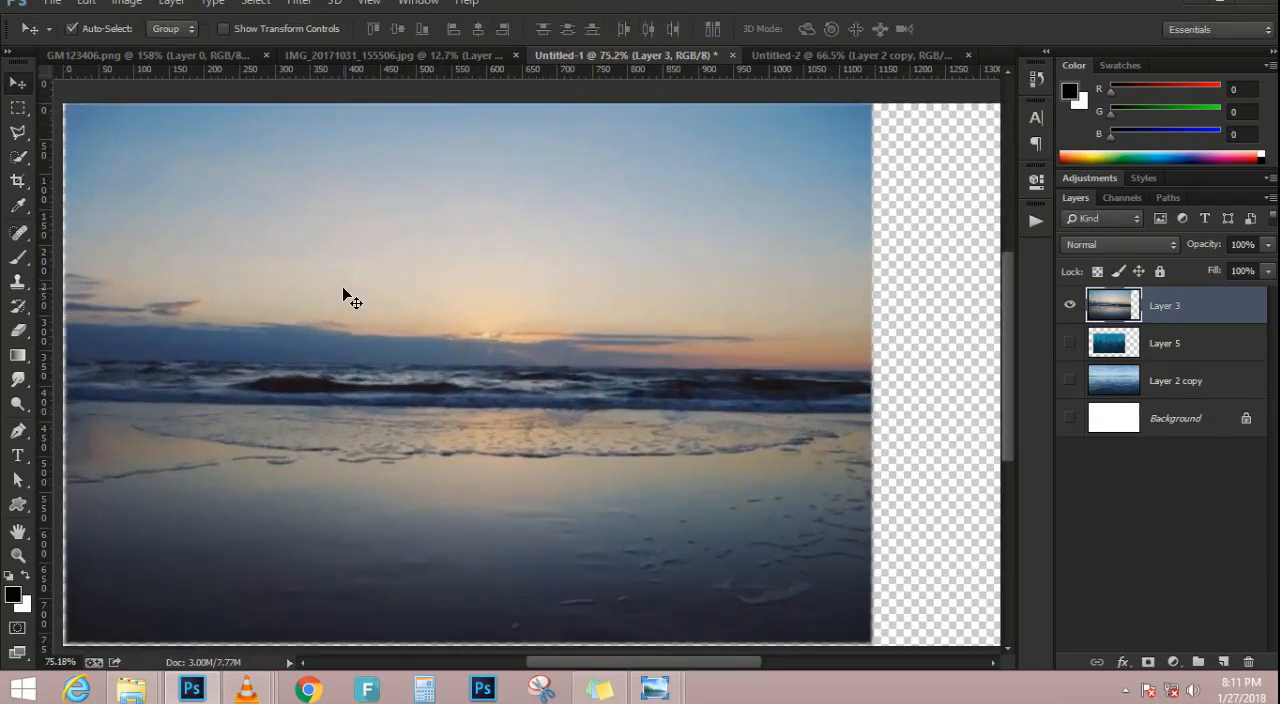
left_click(18, 132)
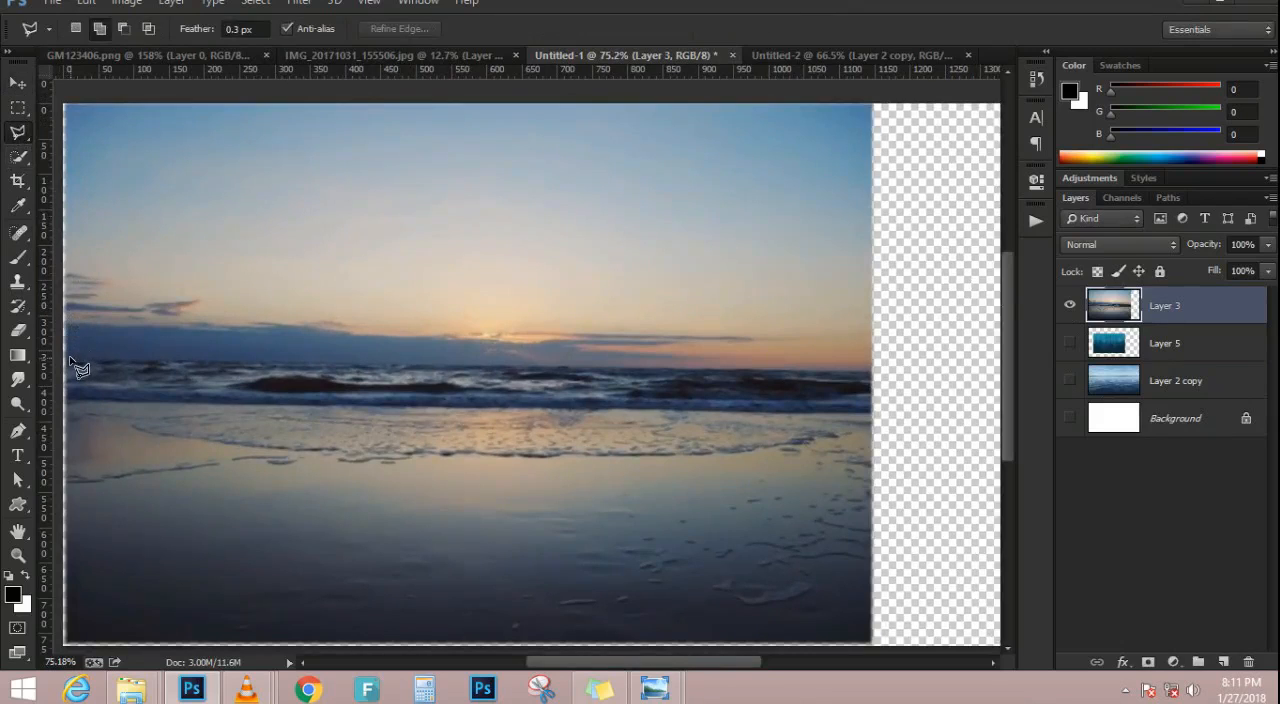
mouse_move(70, 358)
left_mouse_down()
mouse_move(464, 352)
mouse_move(555, 366)
mouse_move(789, 360)
mouse_move(872, 377)
mouse_move(960, 351)
mouse_move(937, 209)
mouse_move(908, 335)
mouse_move(917, 380)
mouse_move(908, 280)
mouse_move(766, 177)
mouse_move(402, 171)
mouse_move(772, 192)
mouse_move(614, 196)
mouse_move(428, 352)
mouse_move(431, 551)
mouse_move(494, 497)
left_mouse_up()
key("space")
key("space")
scroll(495, 497, "down", 3)
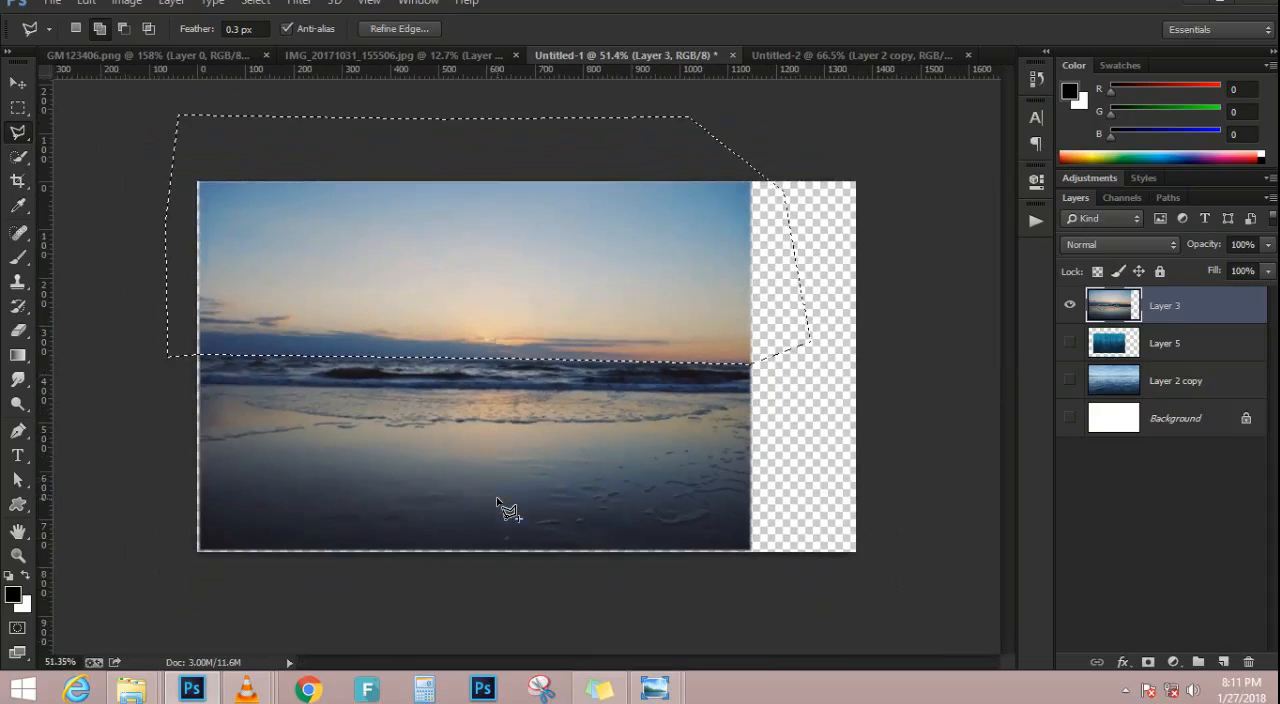
key("ctrl+j")
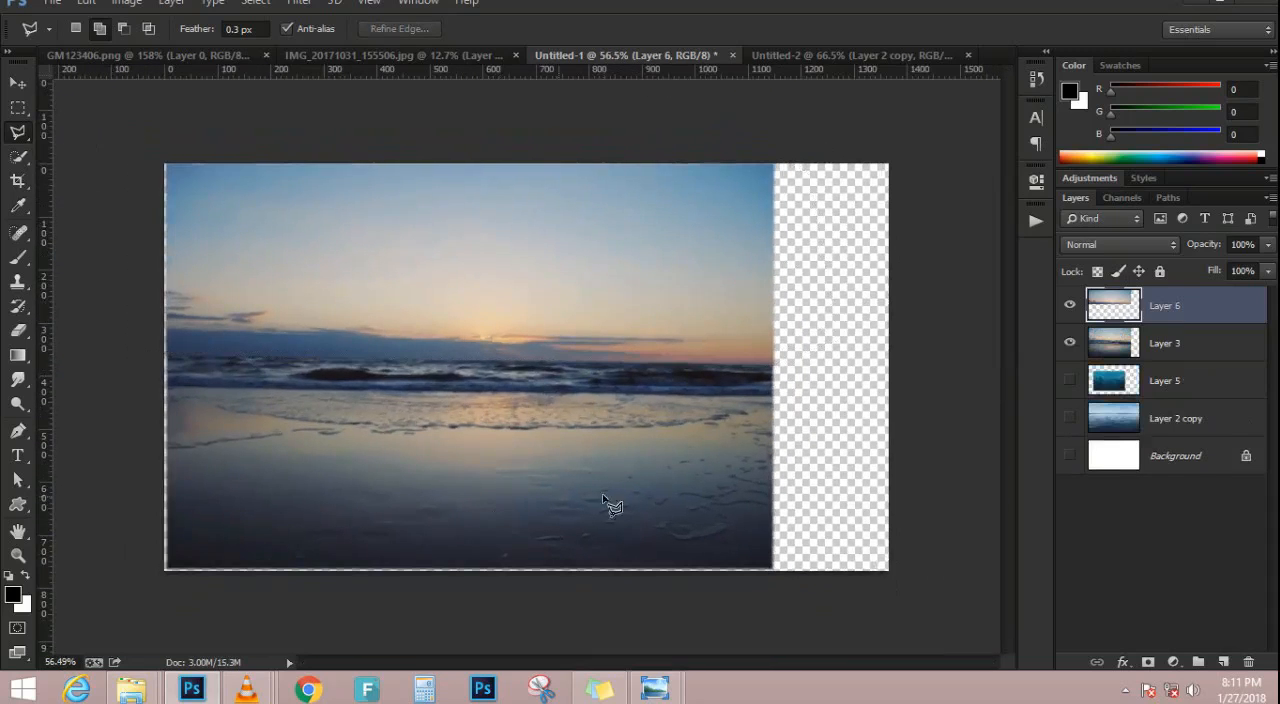
Hide Layer 3 and copy the cut-out sunset sky into the Untitled-2 document
left_click(1069, 343)
scroll(494, 334, "down", 1)
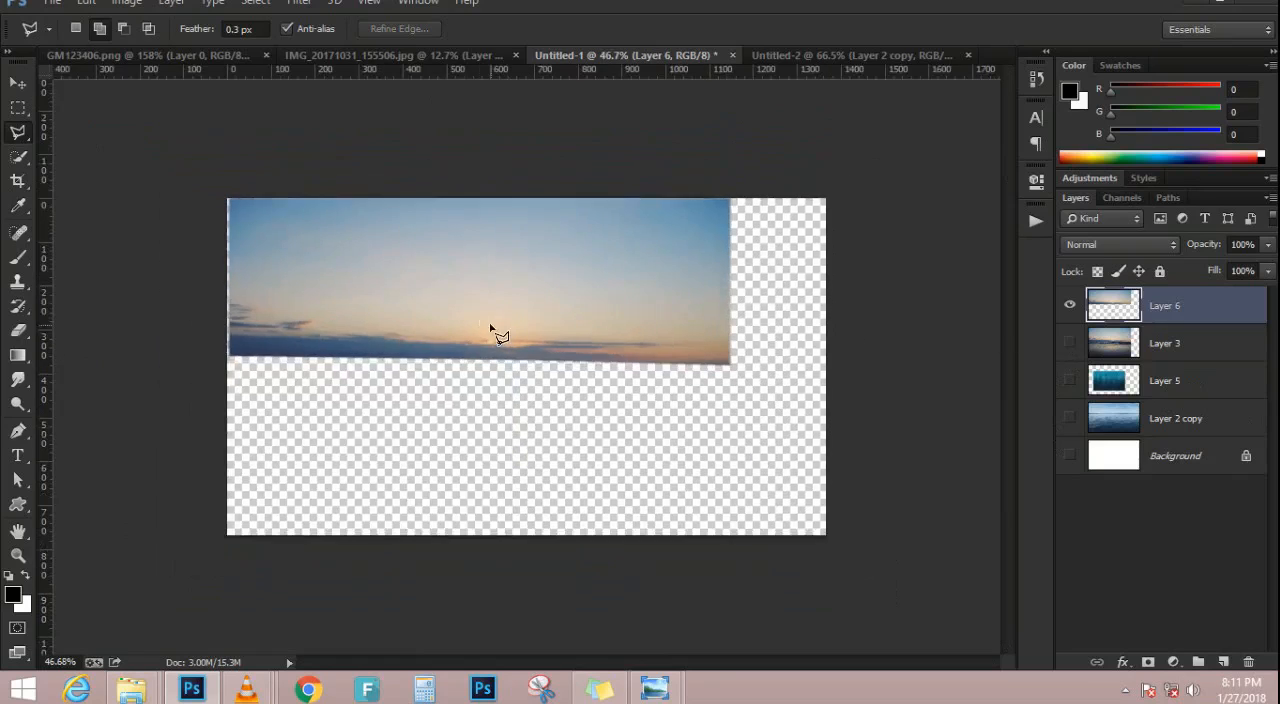
scroll(446, 312, "up", 2)
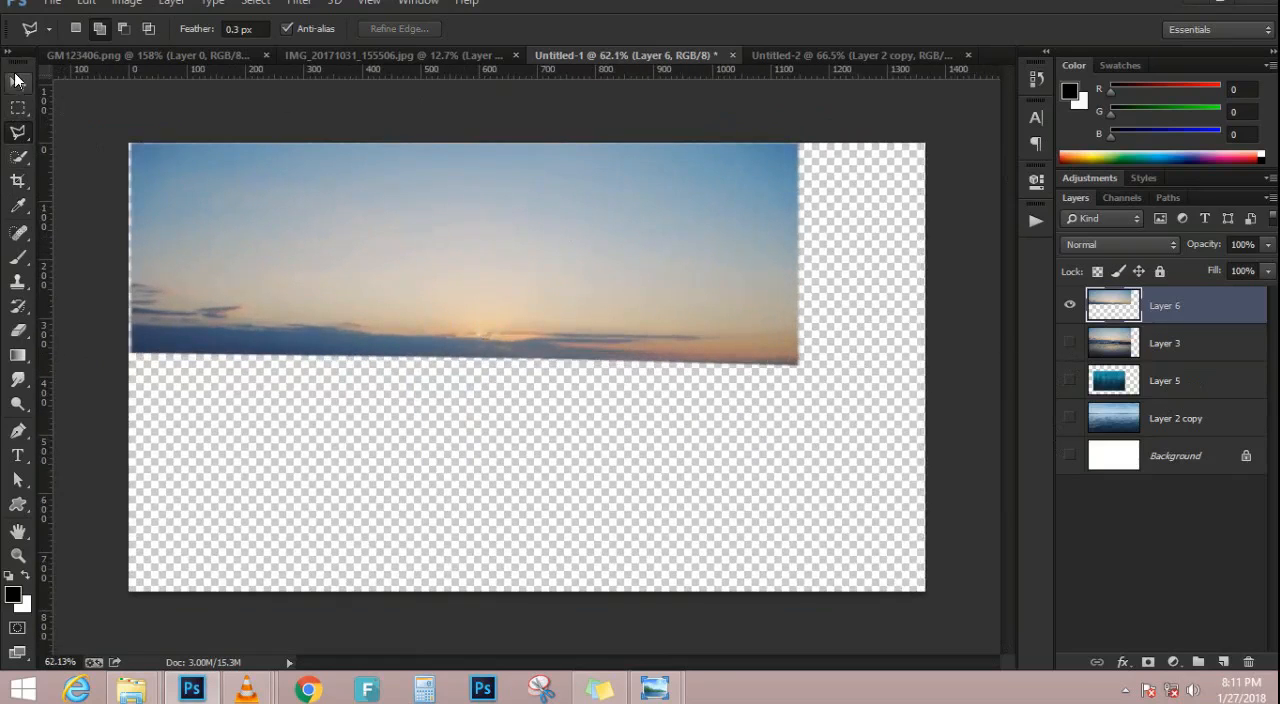
left_click(17, 81)
left_click_drag(288, 134, 677, 300)
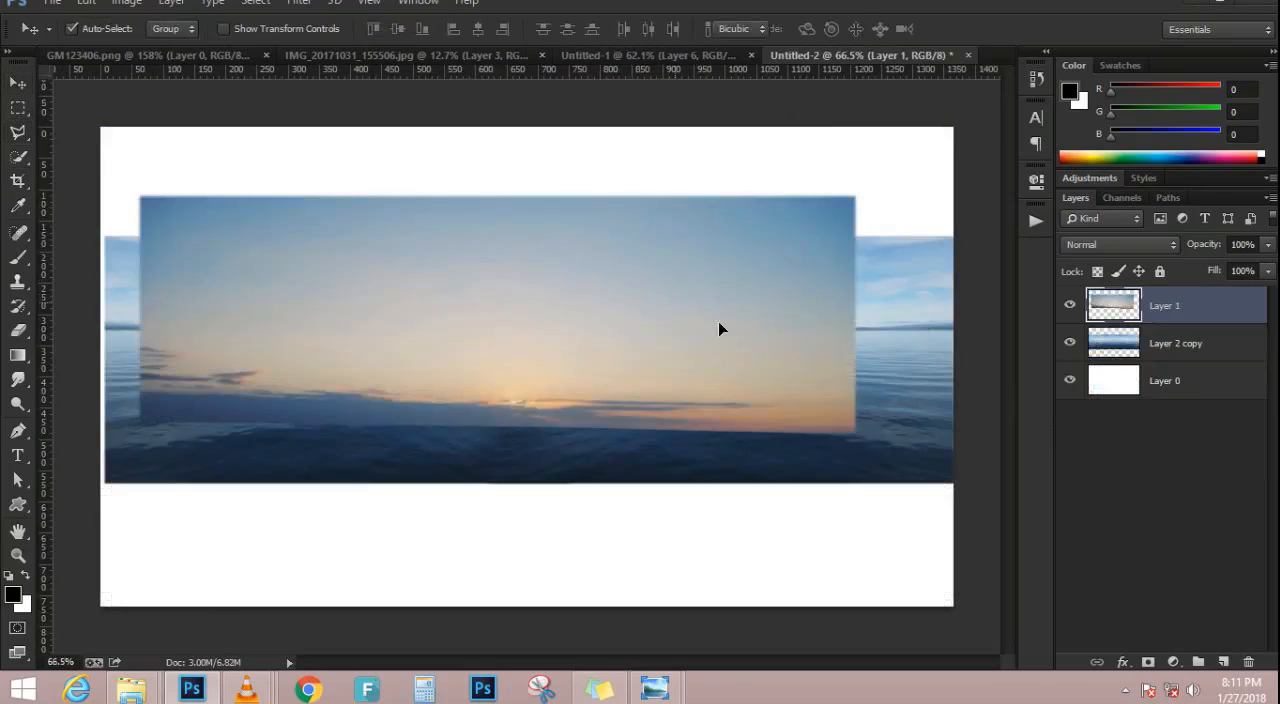
Try enlarging the pasted sunset sky to about 121% and rotating it, and delete its layer
key("ctrl+t")
left_click_drag(874, 440, 944, 433)
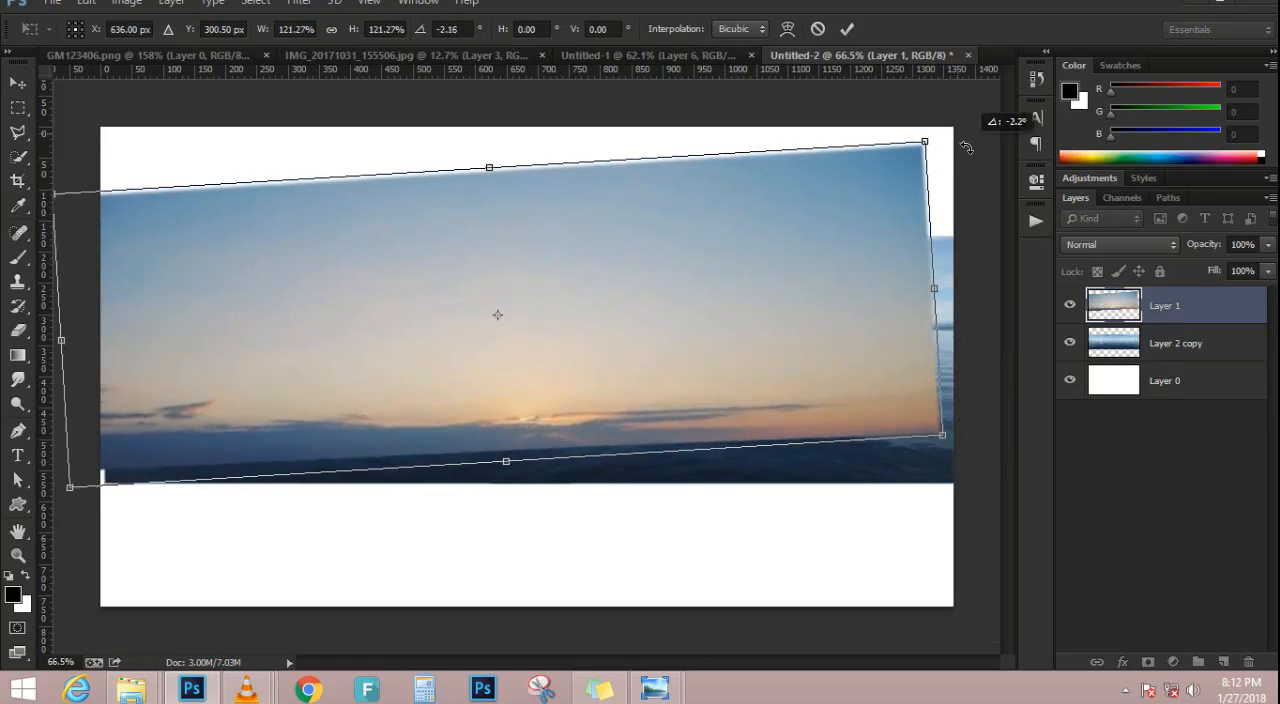
left_click_drag(953, 133, 969, 166)
key("Return")
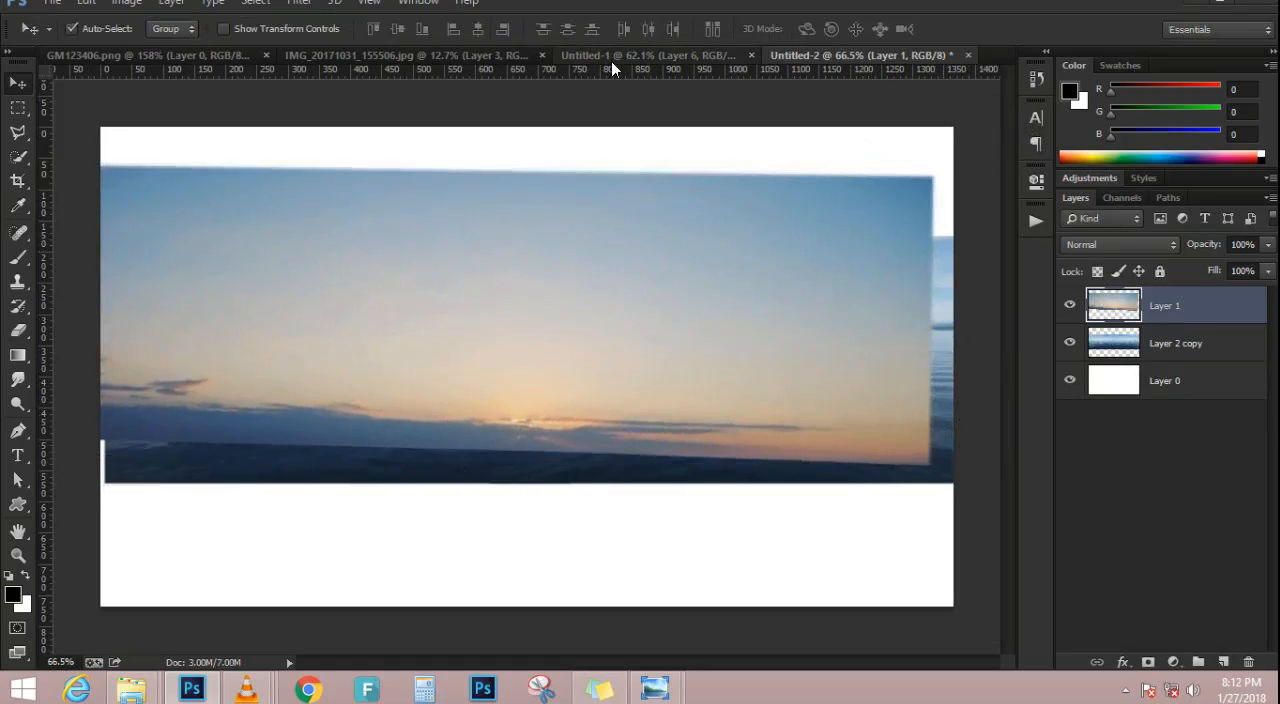
key("Delete")
Show Layer 3 in Untitled-1, copy the full sunset photo into Untitled-2, and place it below the sea layer
left_click(611, 61)
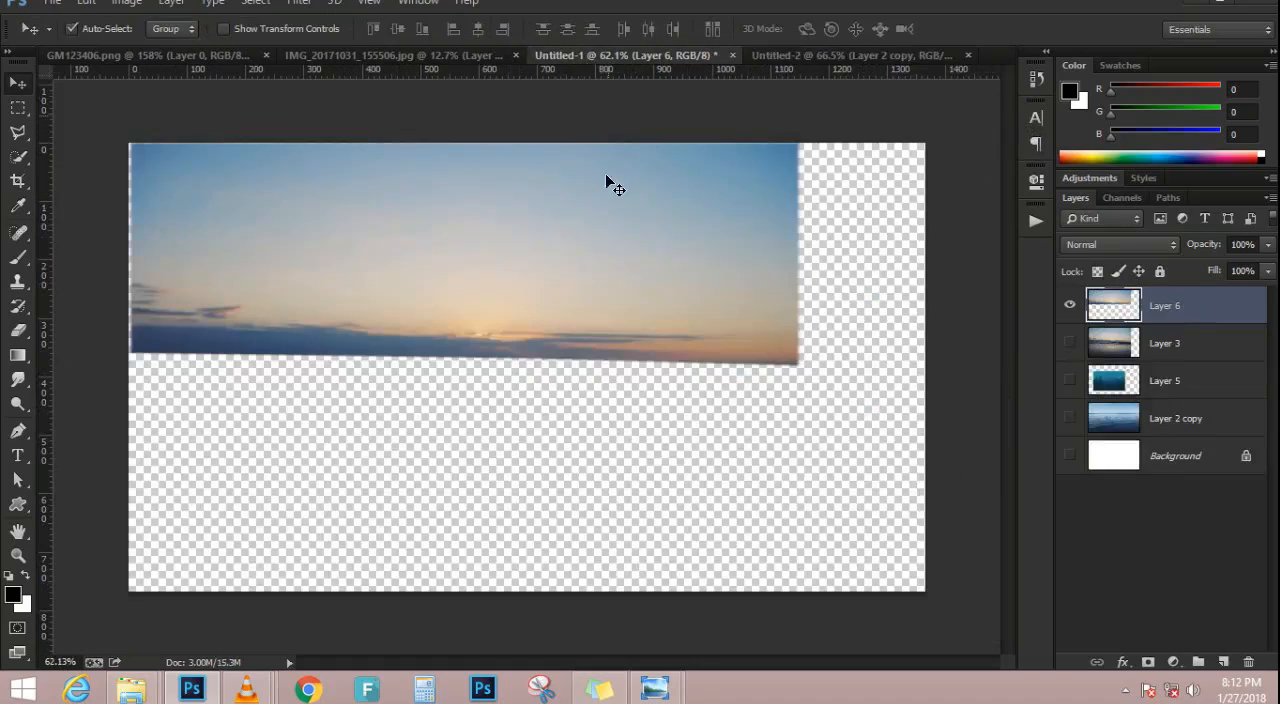
left_click(1071, 345)
left_click_drag(650, 406, 686, 291)
left_click_drag(1170, 322, 1170, 362)
Enlarge the sunset layer to cover the canvas and lower it behind the sea layer
key("ctrl+t")
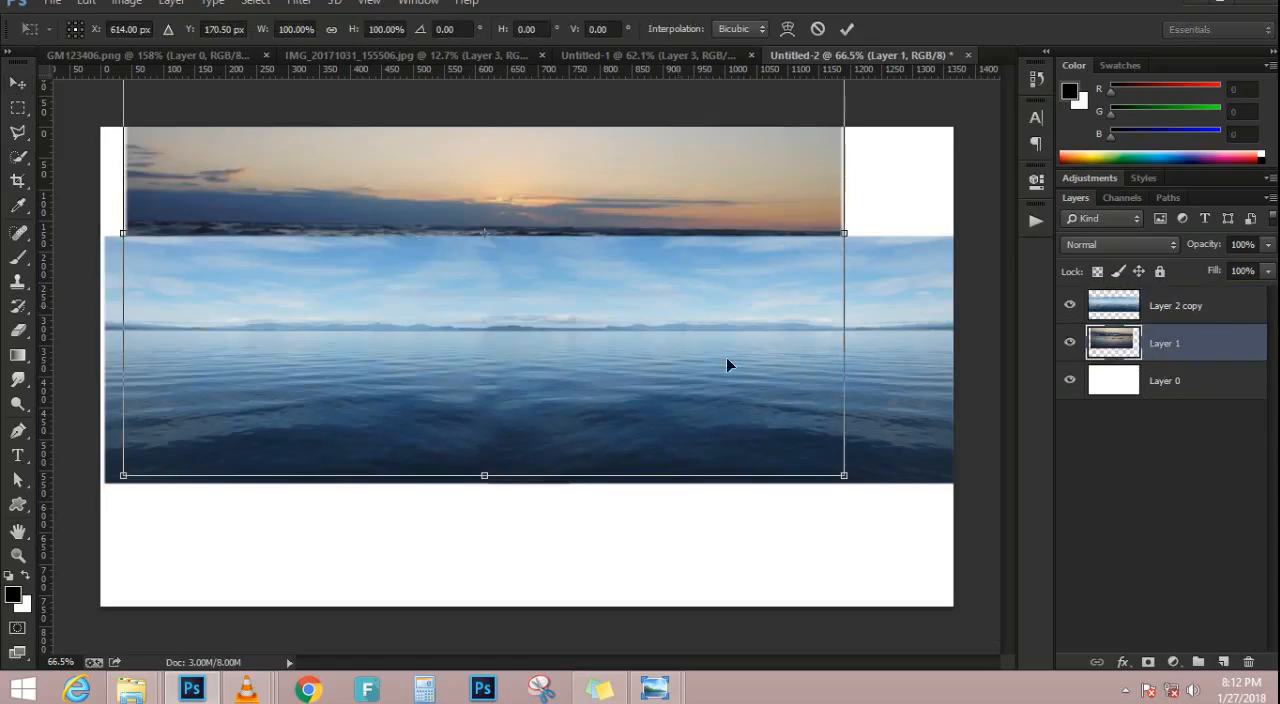
left_click_drag(844, 475, 954, 548)
left_click_drag(667, 289, 674, 384)
key("Return")
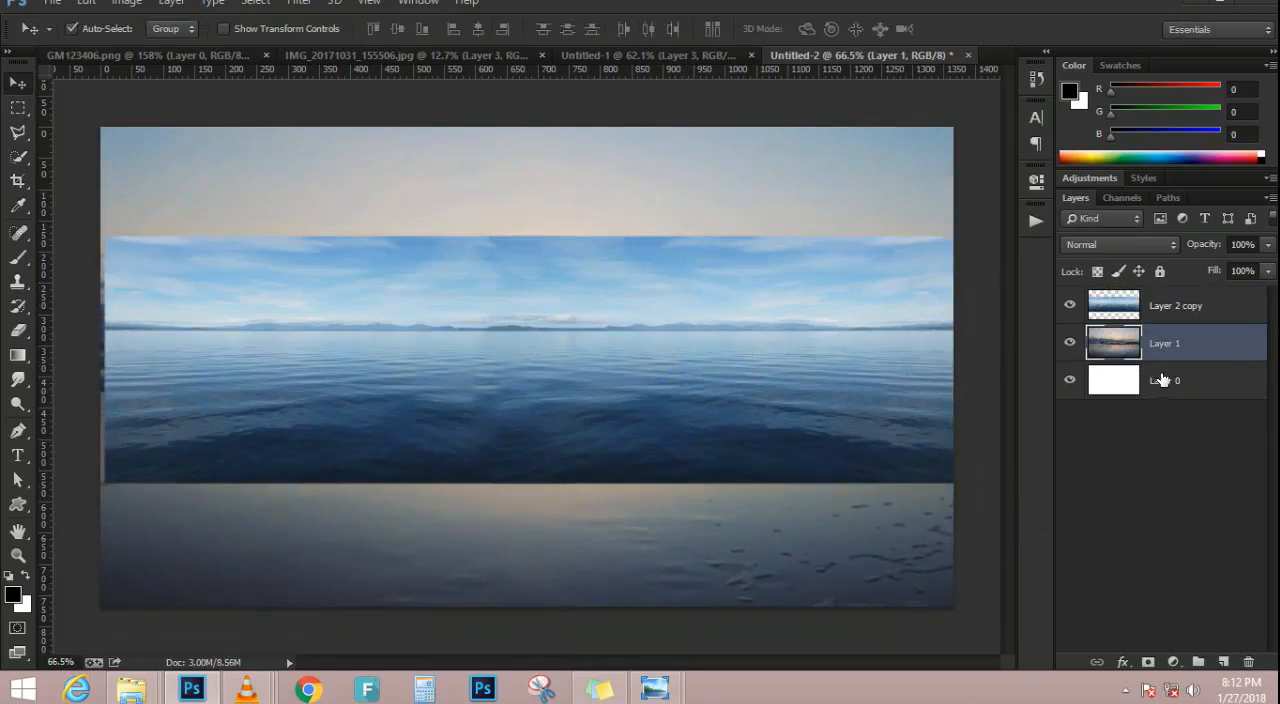
Delete the lower part of the sunset layer with a rectangular marquee spanning the canvas width, and deselect
left_click(18, 107)
left_click_drag(103, 412, 953, 606)
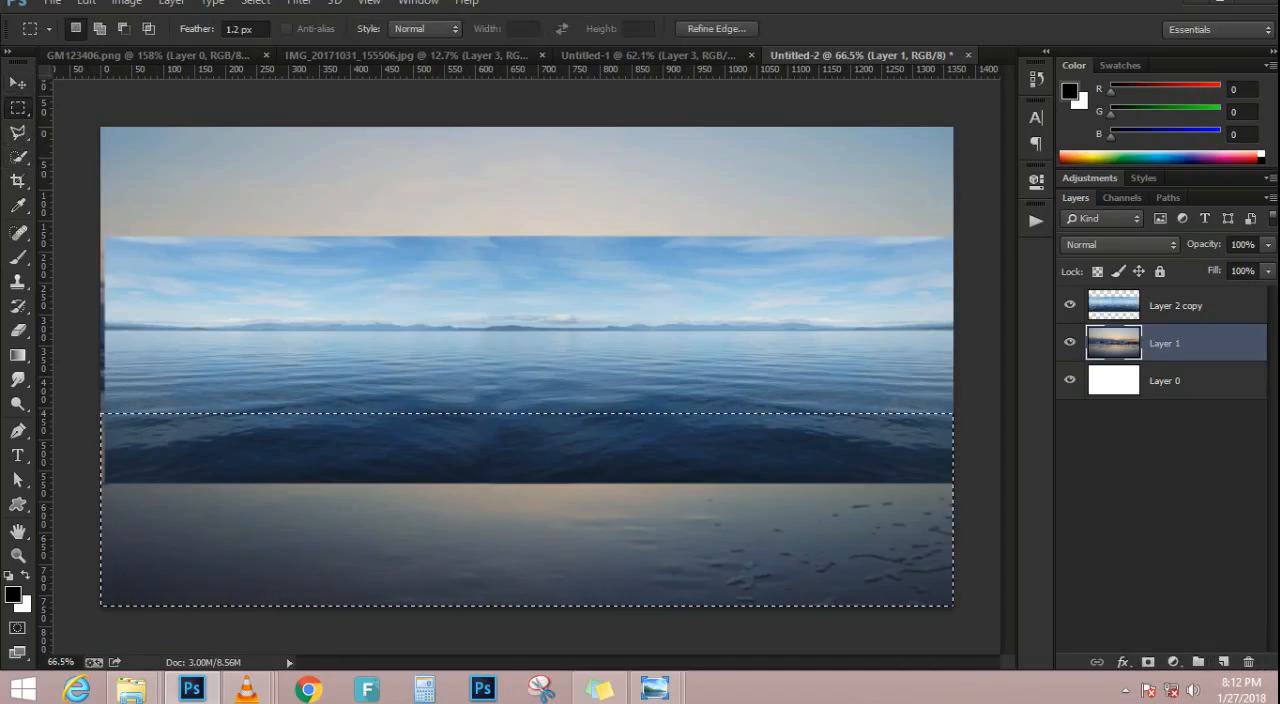
key("Delete")
key("ctrl+d")
Nudge the sea layer to the canvas's left edge and enlarge it to about 101.5% to close the right gap
left_click(18, 83)
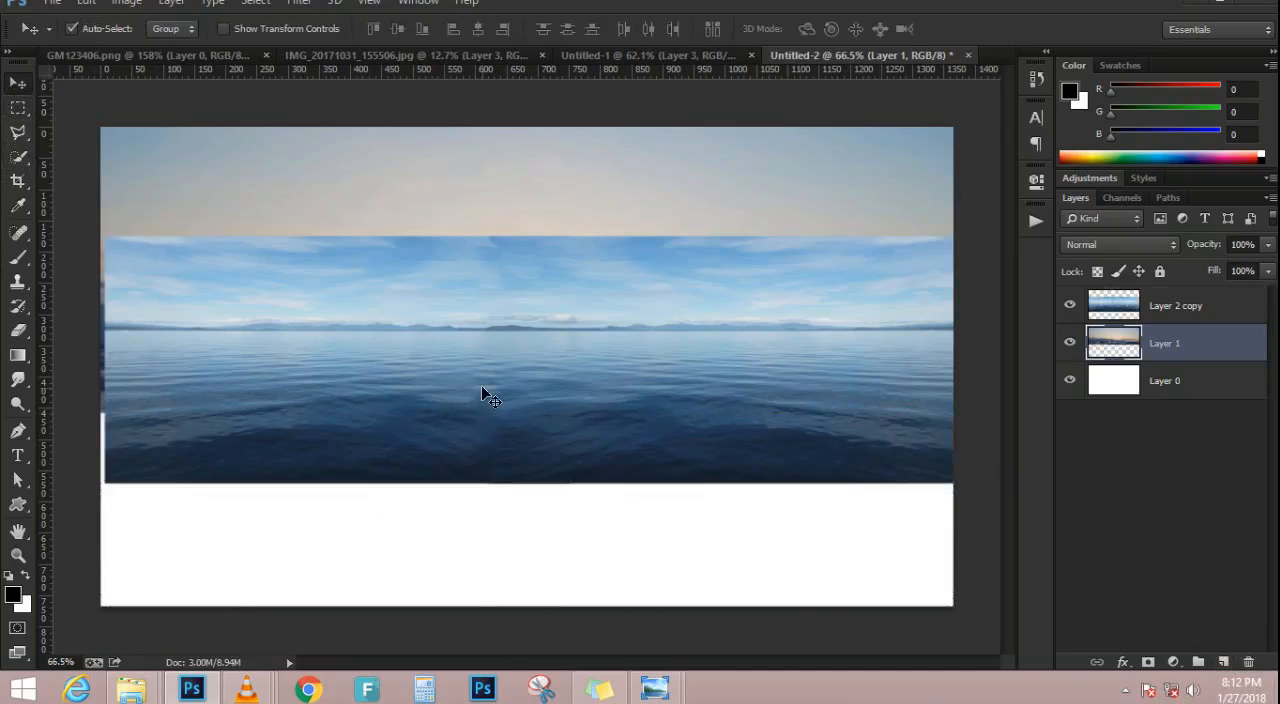
left_click(481, 385)
key("Left")
key("Left")
key("Left")
key("Left")
key("Left")
key("Left")
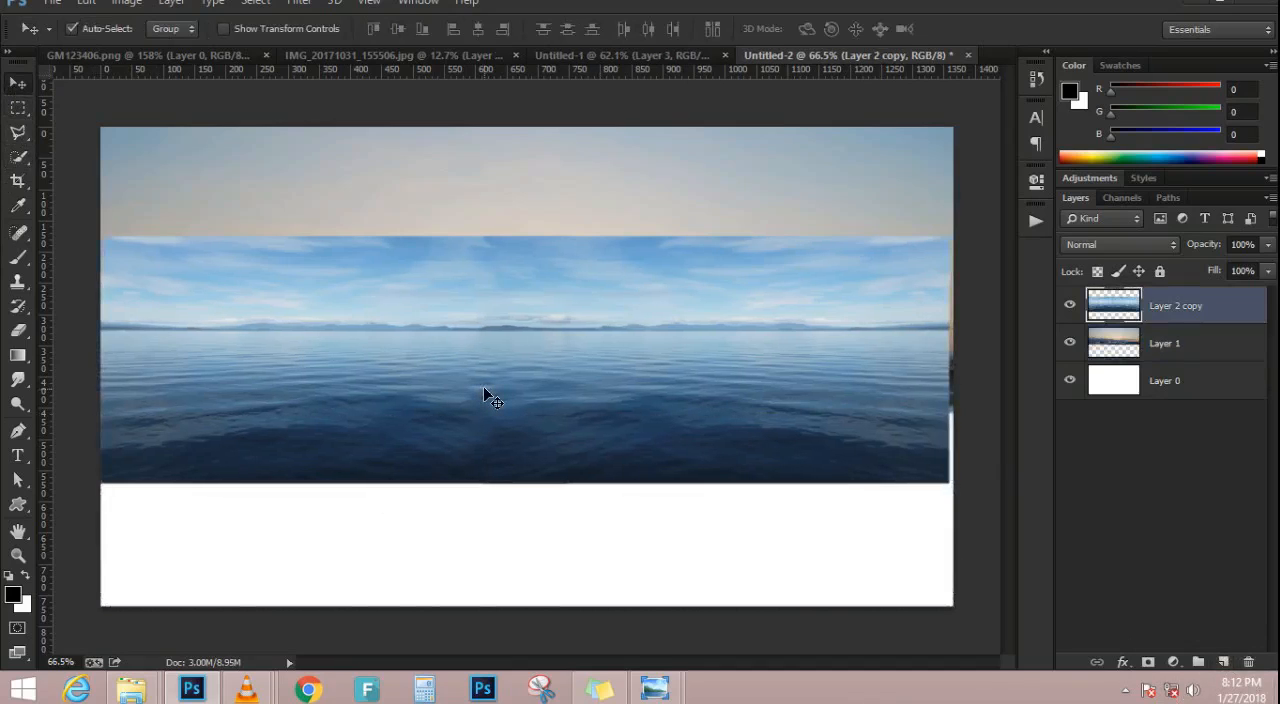
key("ctrl+t")
left_click_drag(953, 485, 962, 488)
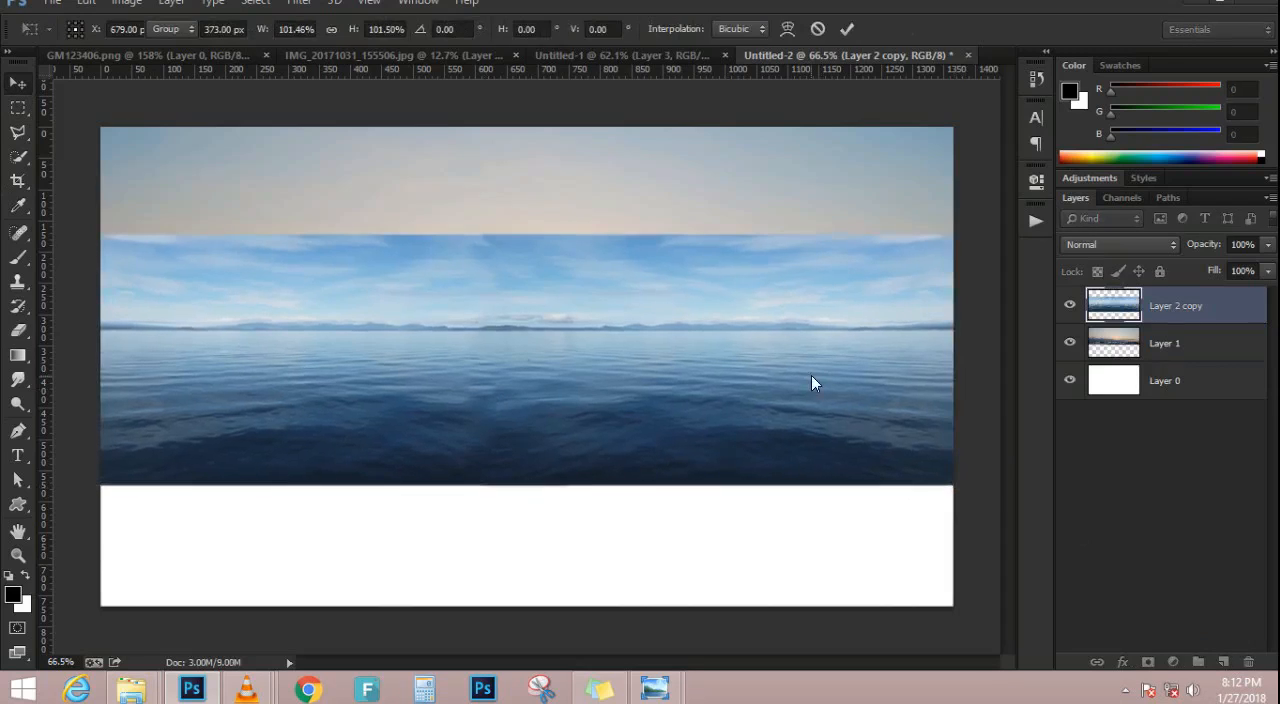
key("Return")
Add a layer mask to the sea layer and fade its blue sky into the sunset with black-to-transparent gradients
left_click(1148, 662)
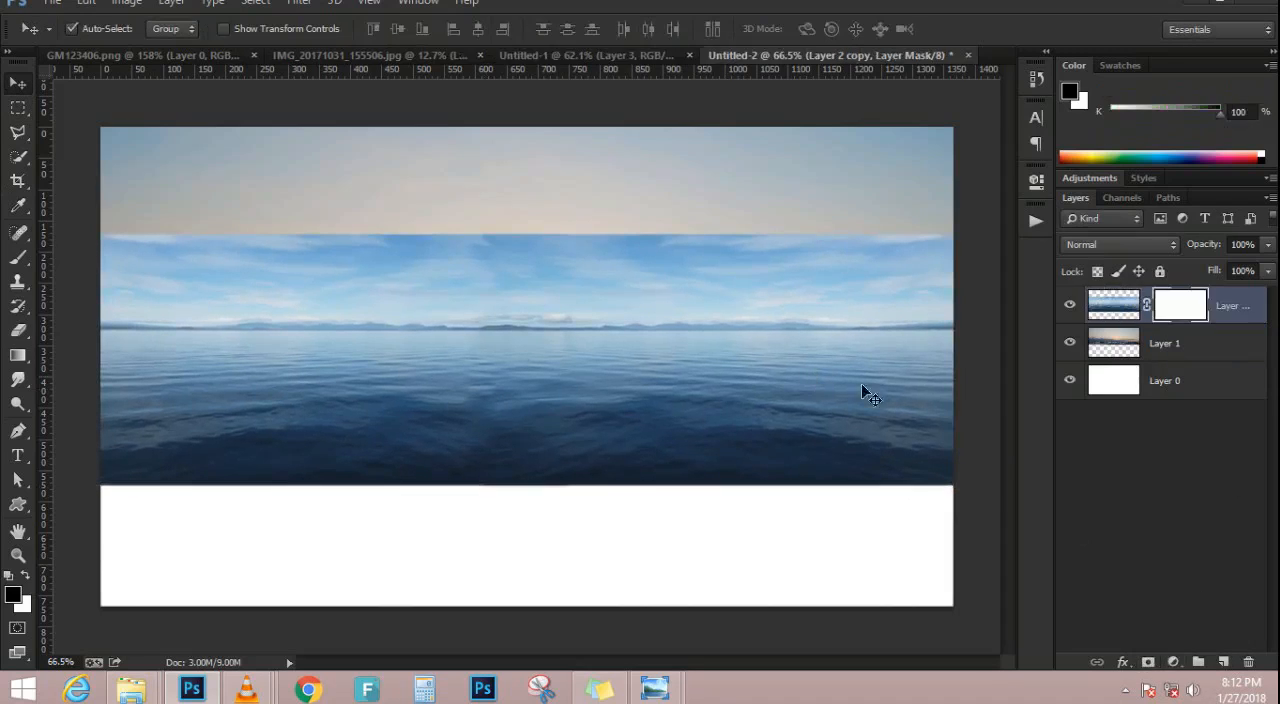
scroll(457, 251, "up", 3)
left_click(18, 355)
left_click_drag(449, 175, 445, 300)
left_click_drag(478, 228, 478, 352)
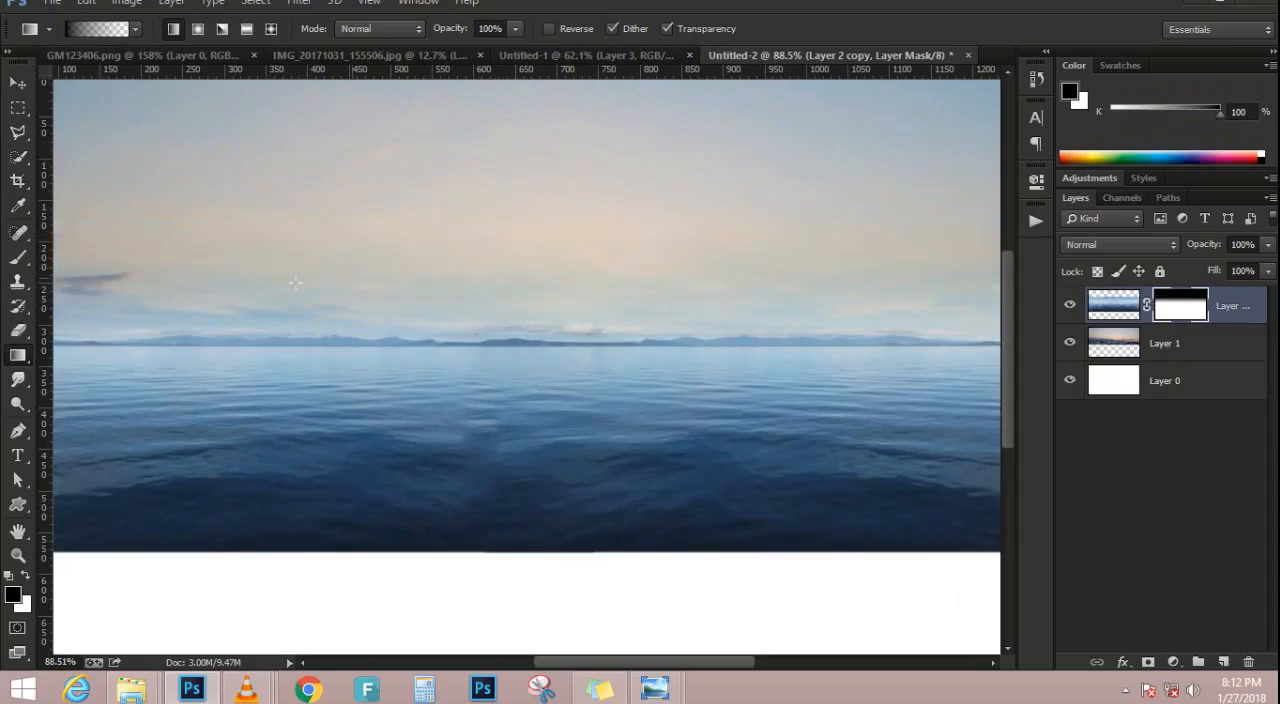
scroll(125, 310, "down", 2)
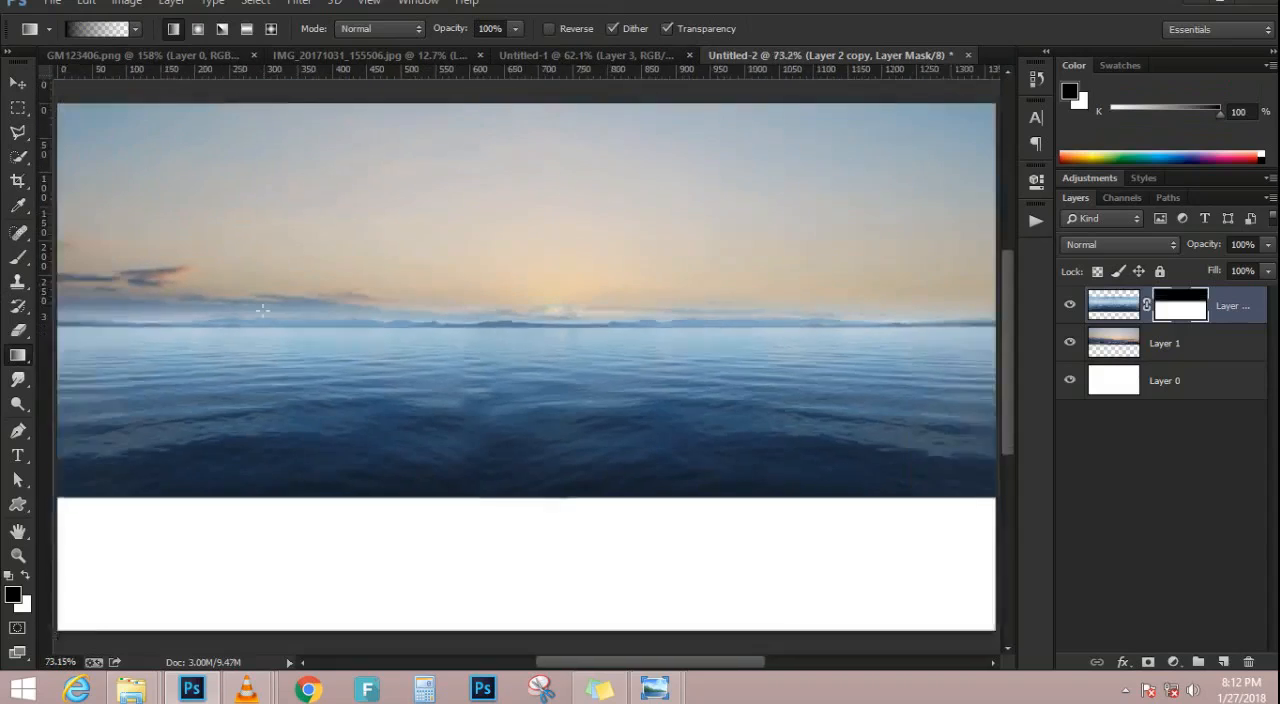
left_click_drag(120, 313, 125, 324)
left_click_drag(400, 238, 414, 343)
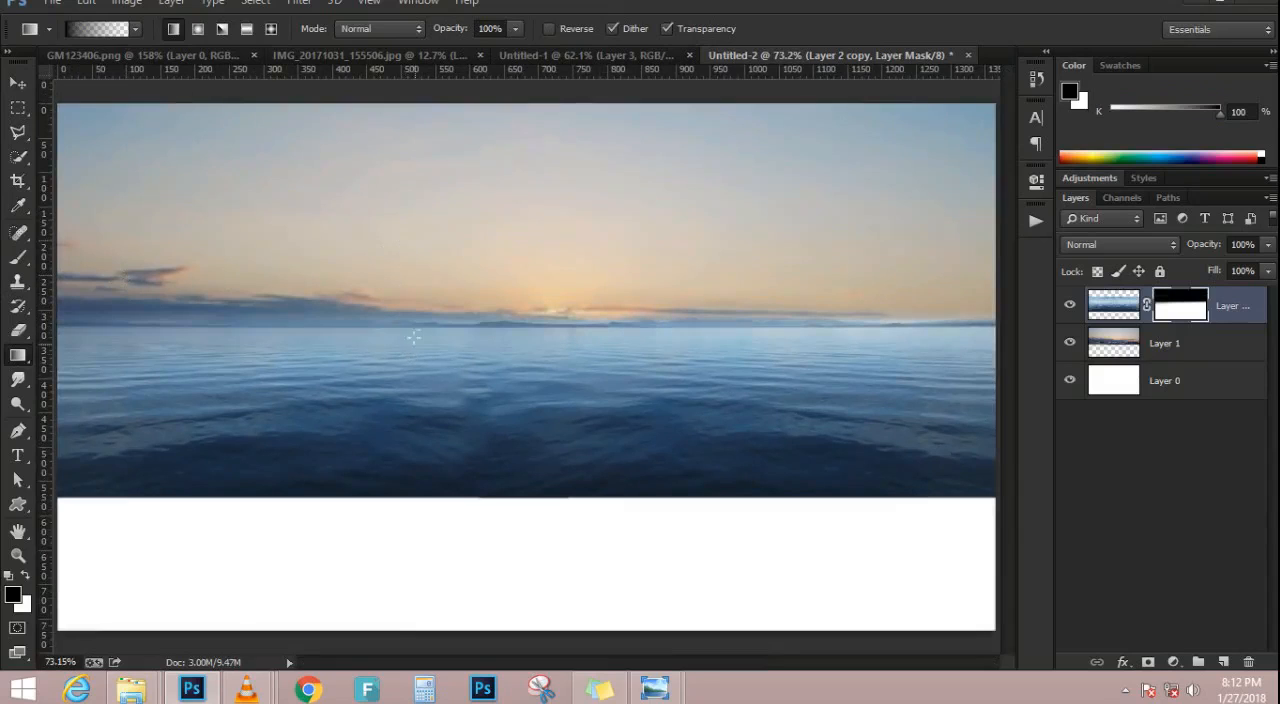
Try further mask gradients near the horizon on the sea layer and undo the last ones
left_click_drag(643, 348, 643, 349)
scroll(298, 382, "down", 4)
scroll(290, 384, "up", 3)
left_click_drag(199, 332, 211, 385)
key("ctrl+z")
key("ctrl+z")
Restore the sea layer's masked sky with white gradients on its layer mask
key("x")
left_click_drag(200, 323, 200, 365)
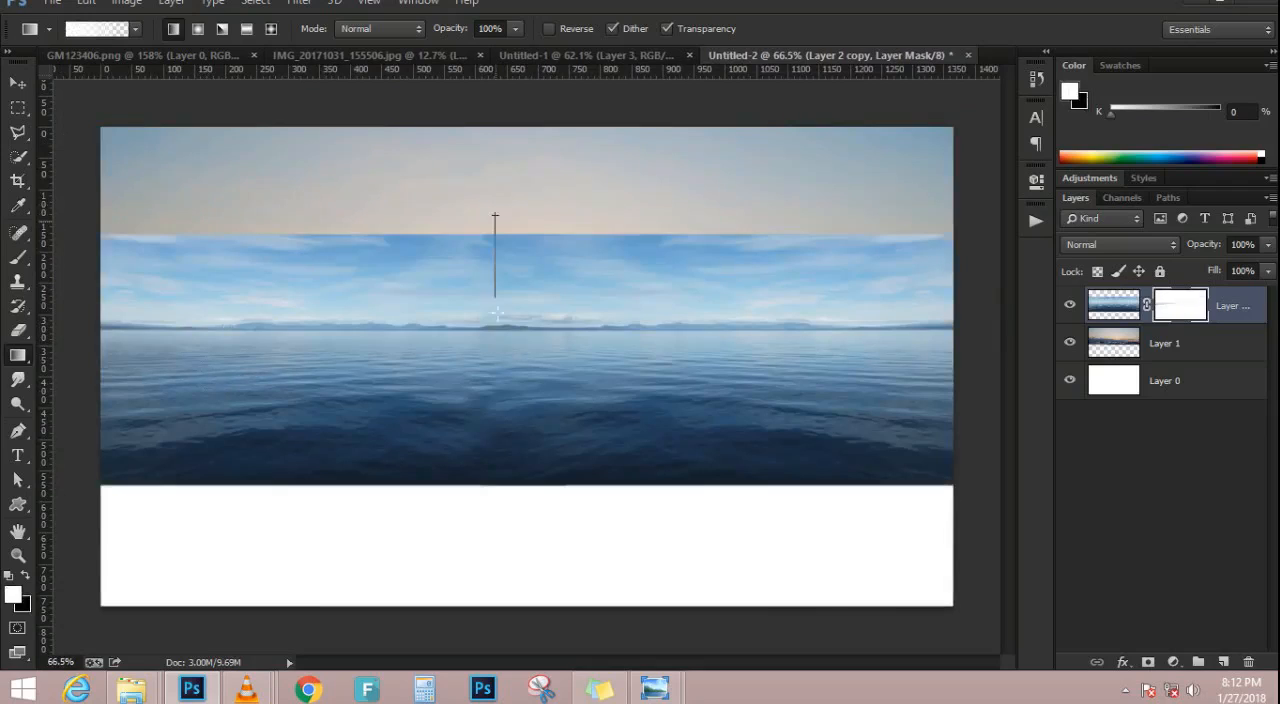
left_click_drag(516, 330, 561, 308)
Fade the sea layer's sky again with black gradients on its mask, ending at the horizon
key("x")
left_click_drag(535, 248, 537, 323)
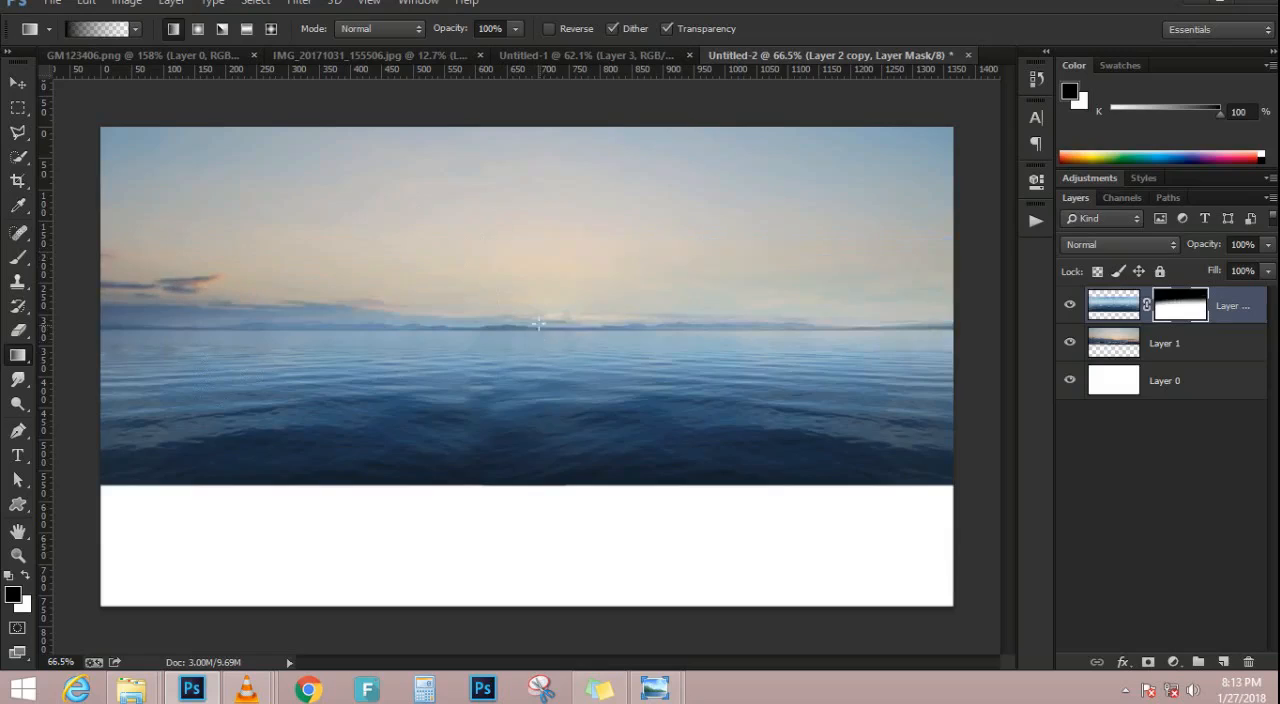
left_click_drag(892, 311, 892, 313)
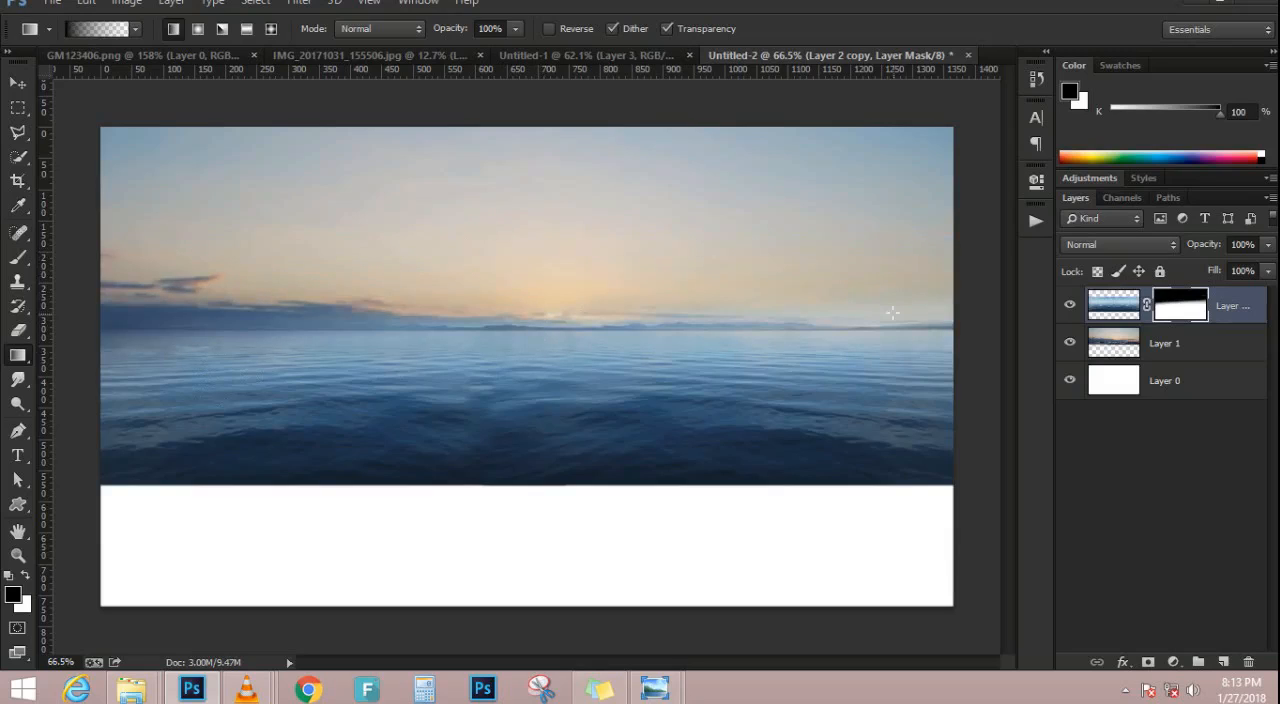
Add a Curves adjustment clipped to the sea layer and darken the water slightly
key("ctrl+0")
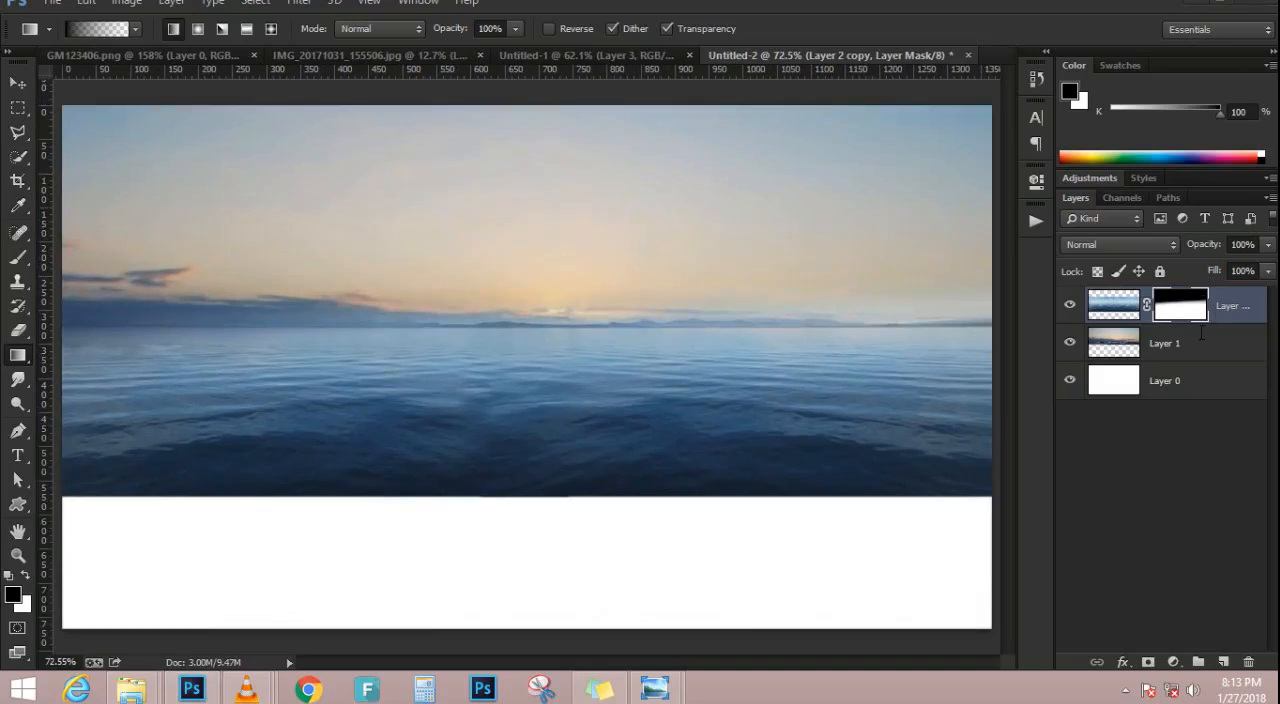
left_click(1176, 661)
left_click(1130, 355)
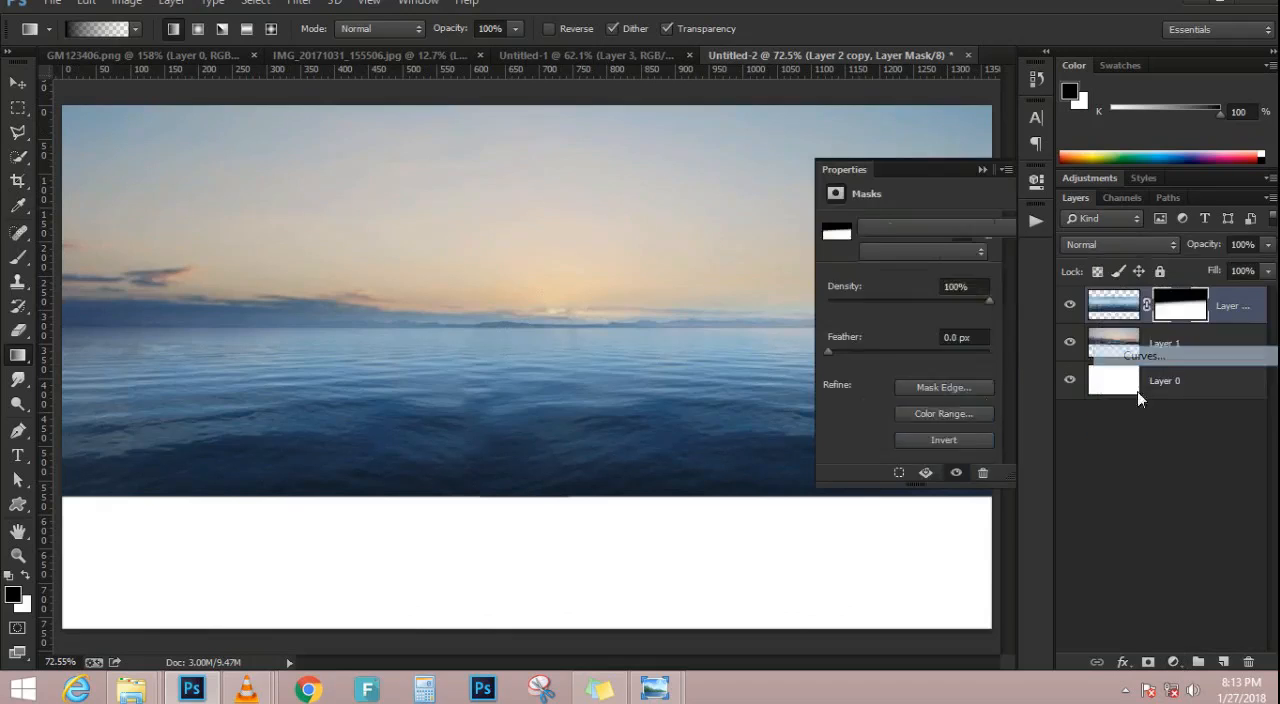
left_click(870, 471)
left_click_drag(933, 326, 958, 308)
left_click(983, 171)
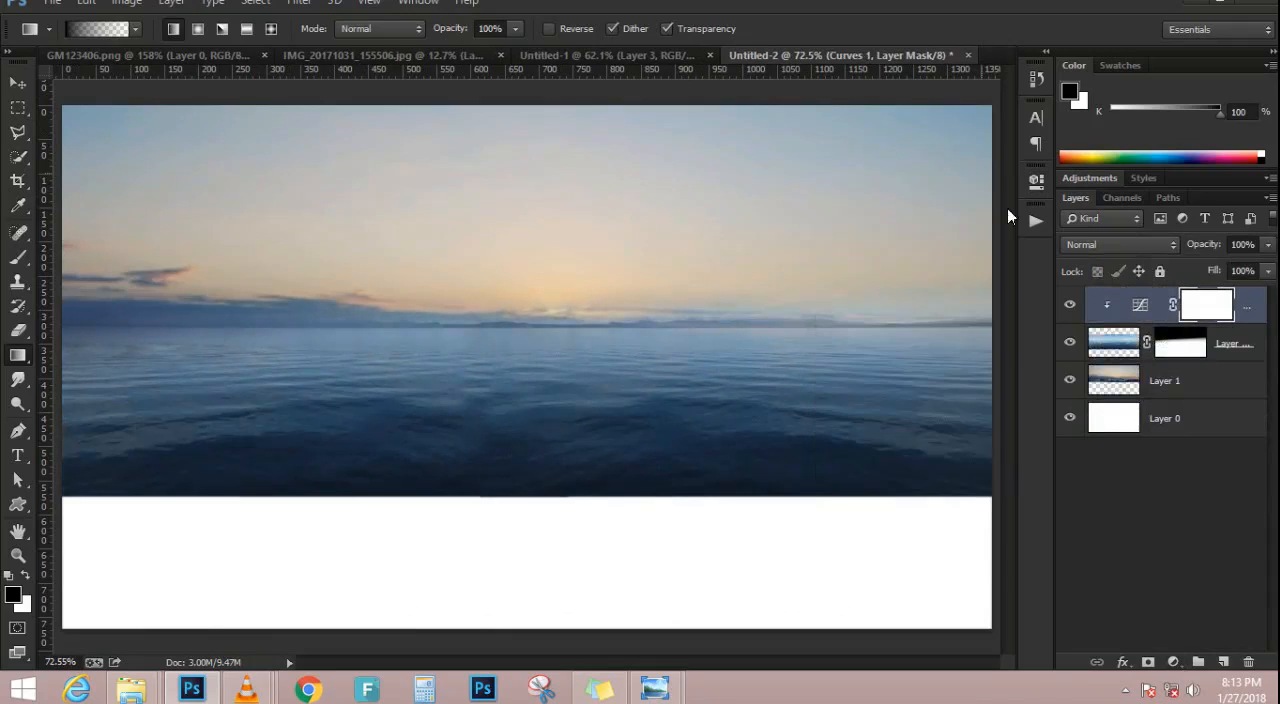
Add a Curves adjustment above the sunset sky layer and shape it with two points to darken the midtones and deepen contrast
left_click(1188, 388)
left_click(1172, 663)
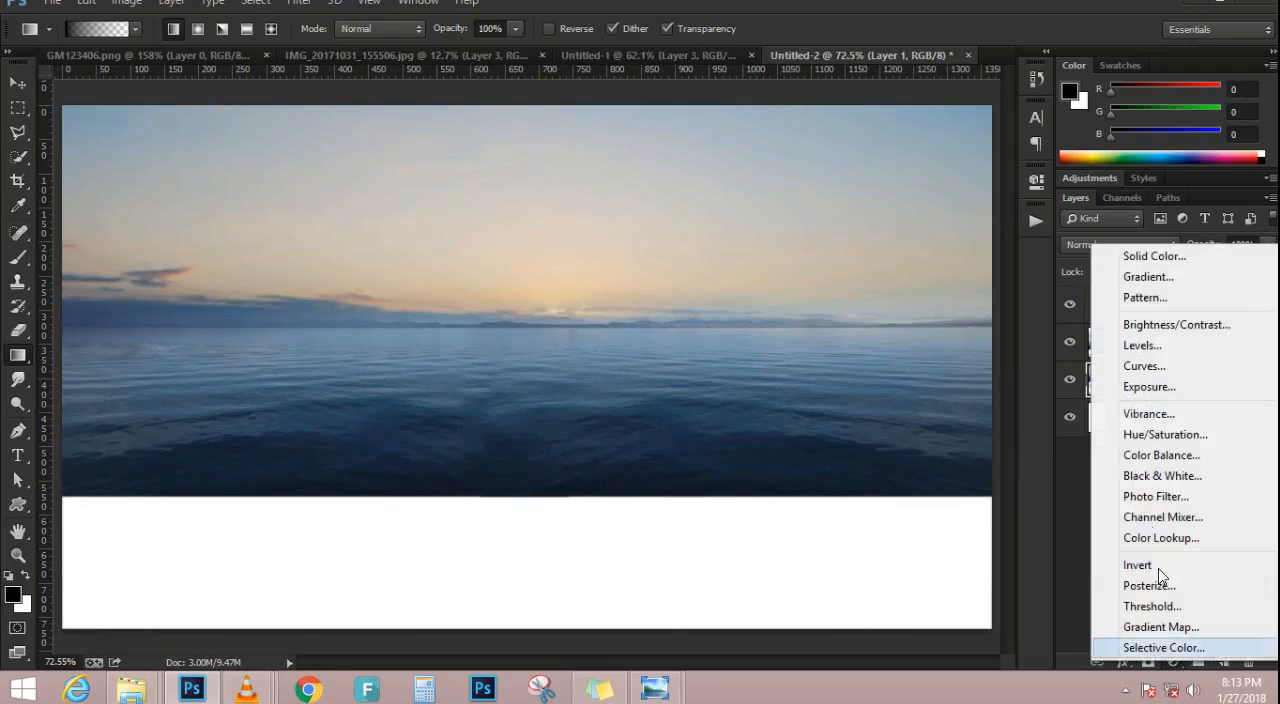
left_click(1140, 362)
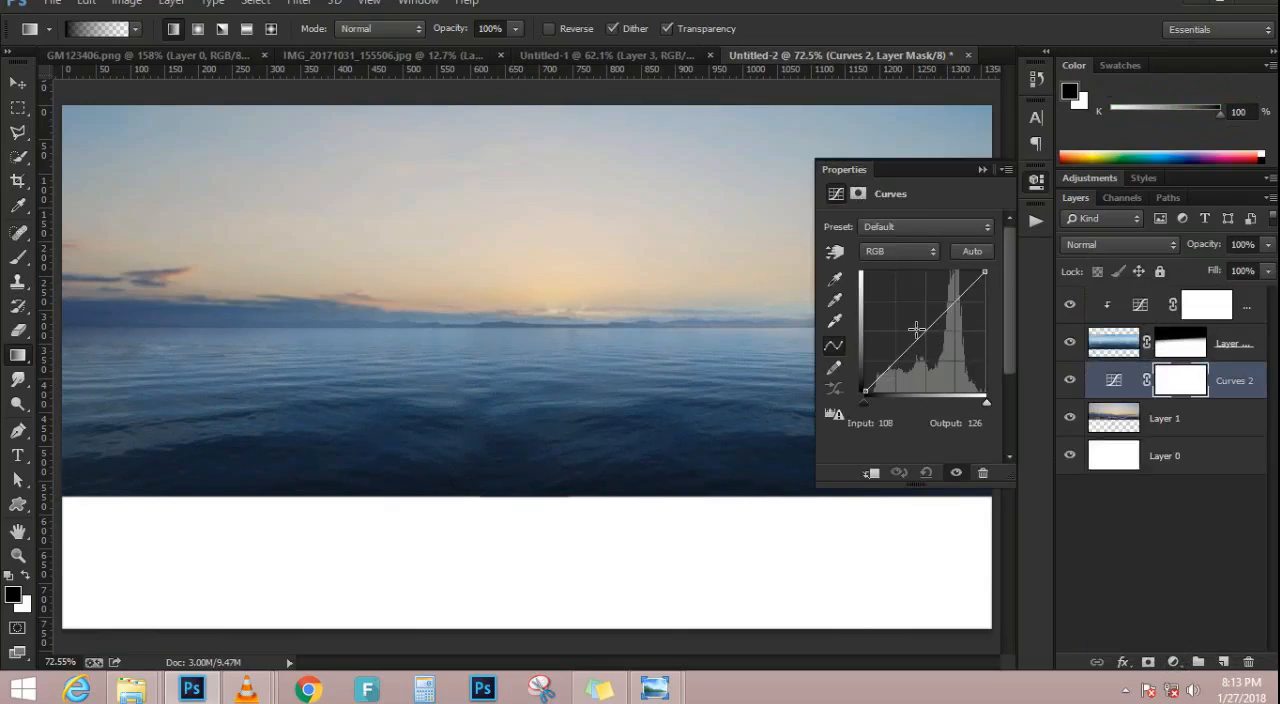
left_click_drag(924, 331, 935, 343)
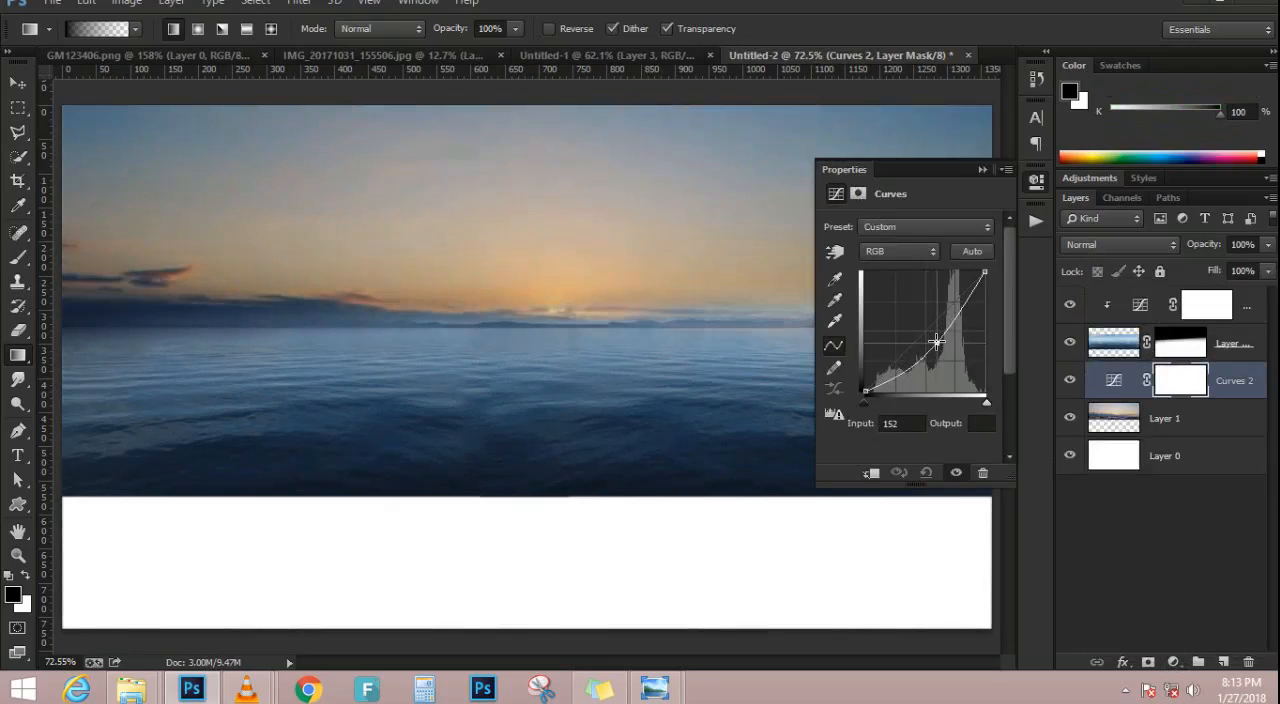
mouse_move(953, 316)
left_mouse_down()
mouse_move(955, 327)
mouse_move(951, 317)
left_mouse_up()
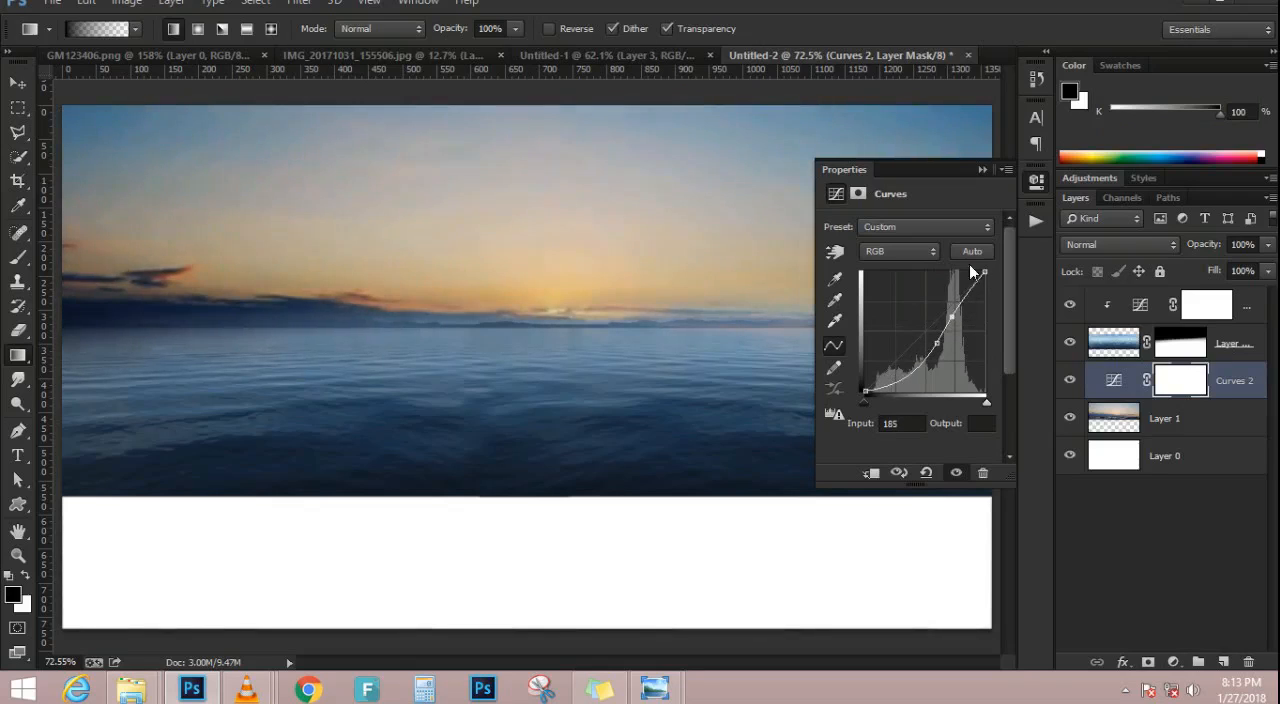
left_click(980, 170)
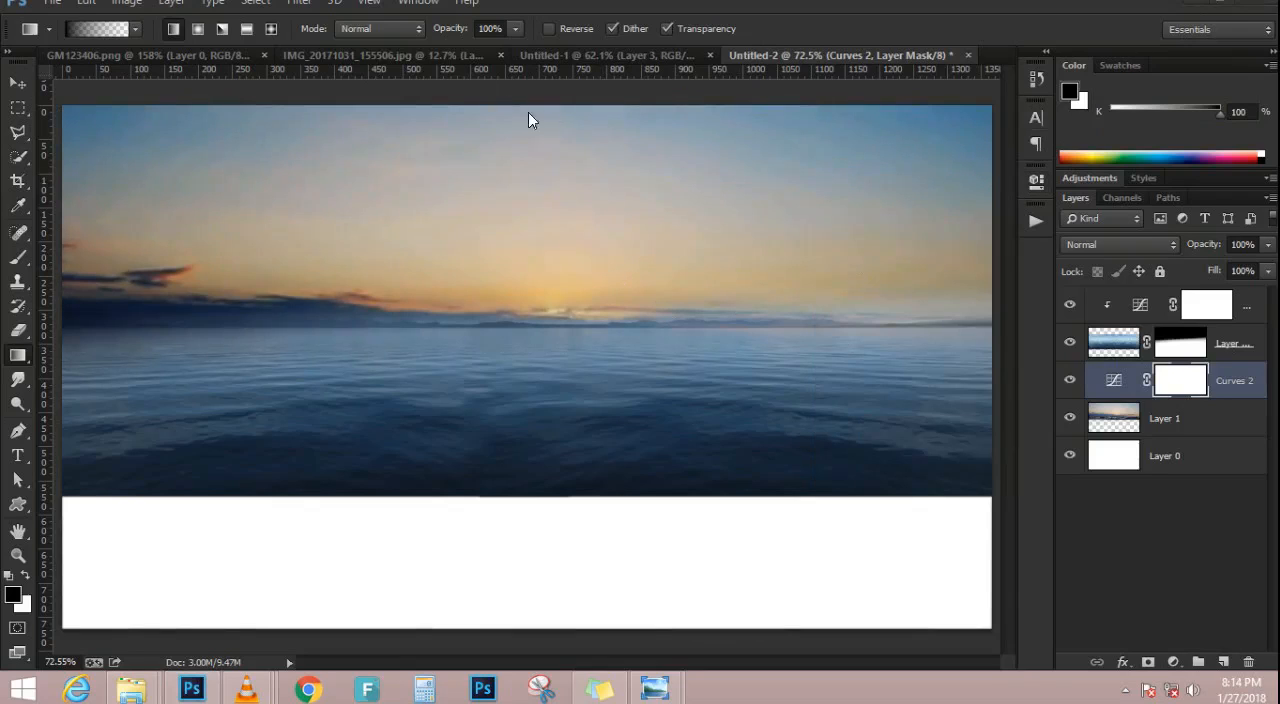
In the Untitled-1 document, show the teal underwater Layer 5 and hide the two sunset layers above it
left_click(542, 57)
left_click(18, 83)
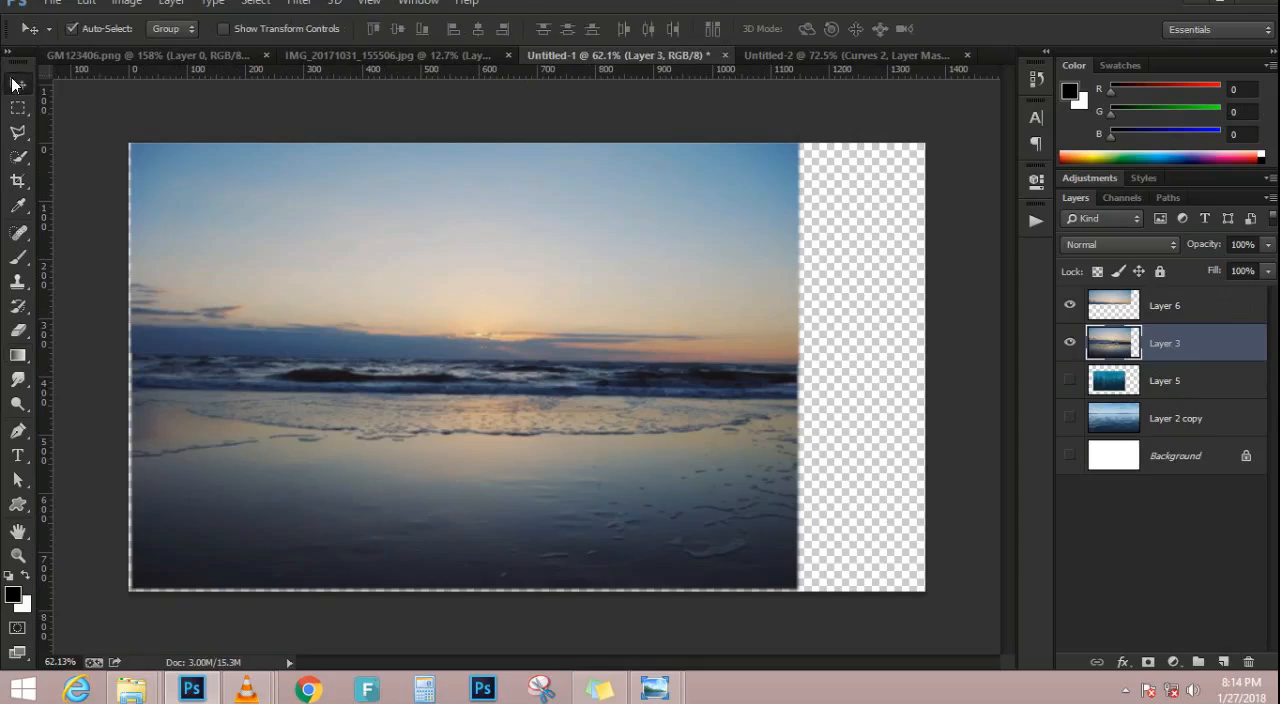
left_click(1071, 381)
left_click(1070, 305)
left_click(1070, 343)
Copy the teal underwater layer into the Untitled-2 document, place it over the water area and move it to the top of the layer stack
left_click_drag(594, 420, 850, 125)
left_click_drag(577, 472, 549, 531)
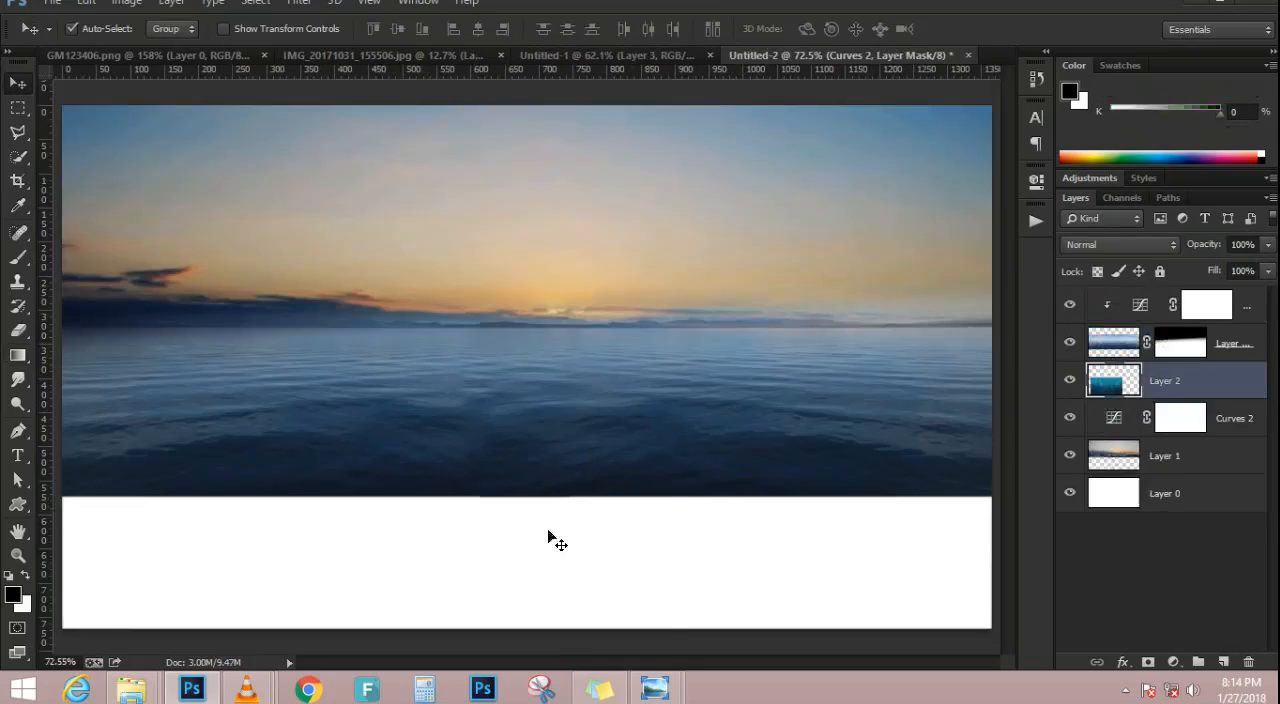
scroll(550, 531, "down", 3)
scroll(557, 553, "up", 2)
left_click_drag(1193, 390, 1175, 298)
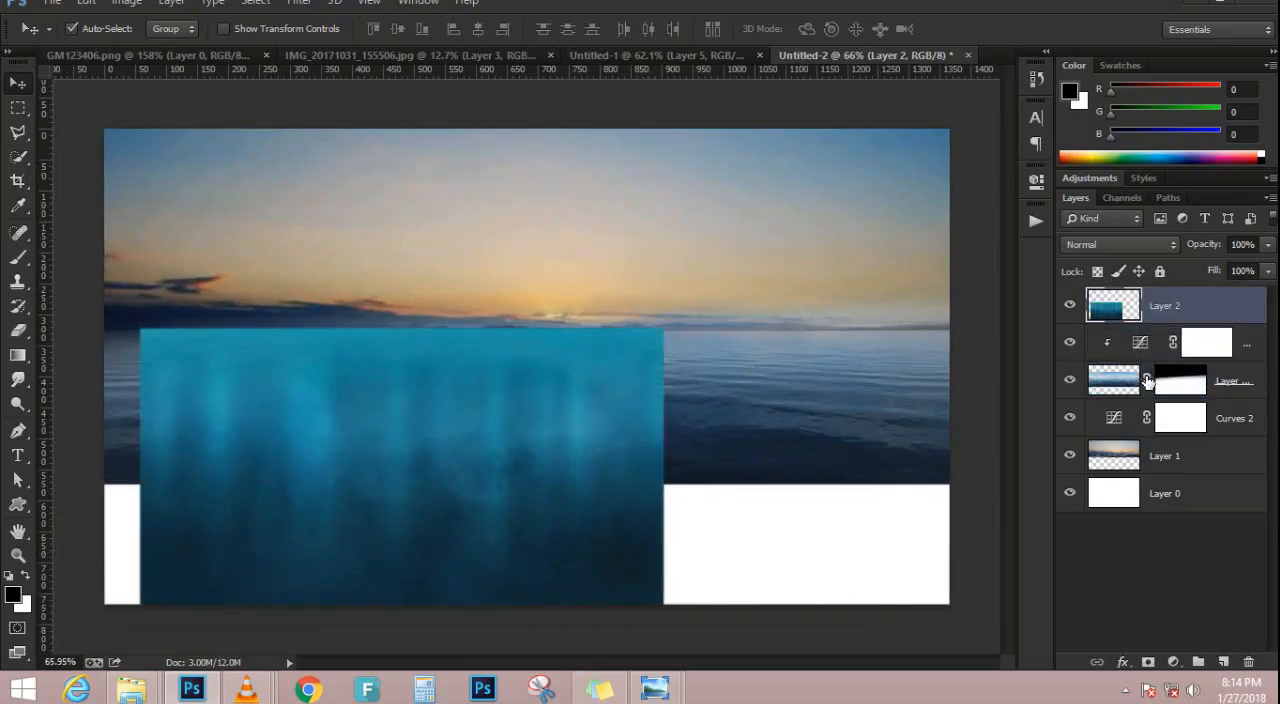
Clip the Curves 2 adjustment to the sunset sky layer
left_click(1230, 416)
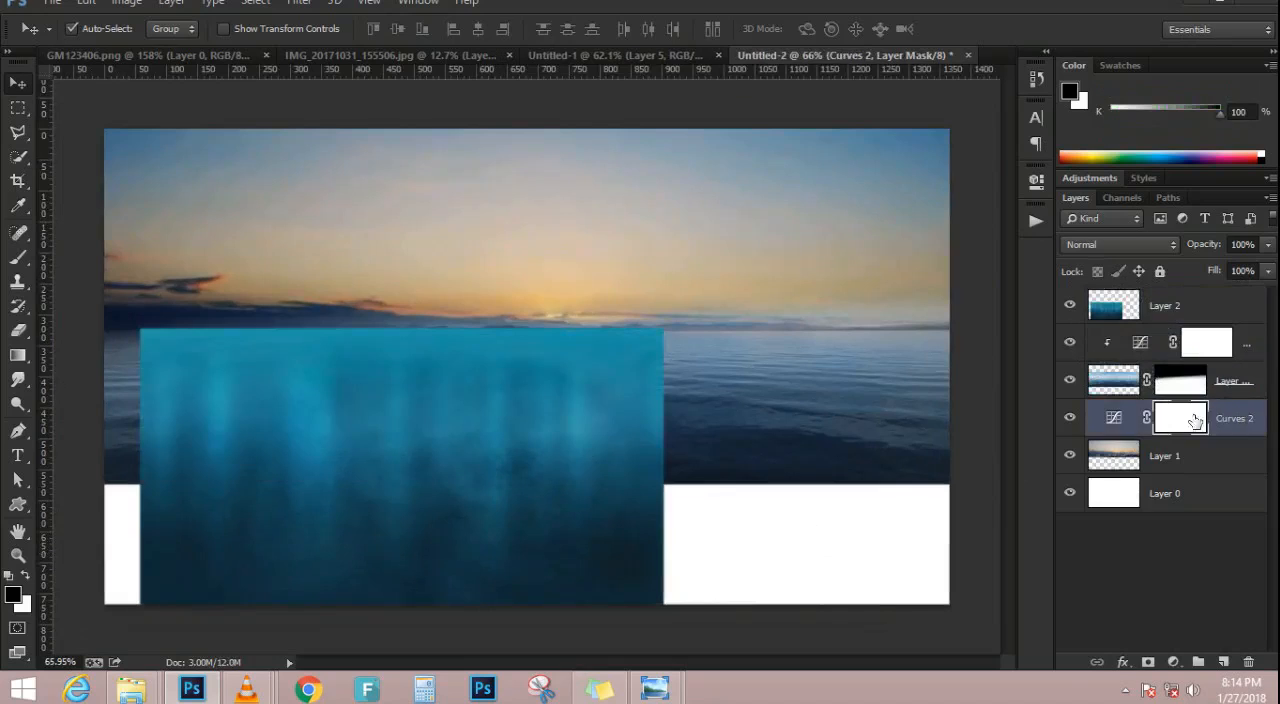
left_click(1108, 436, "alt")
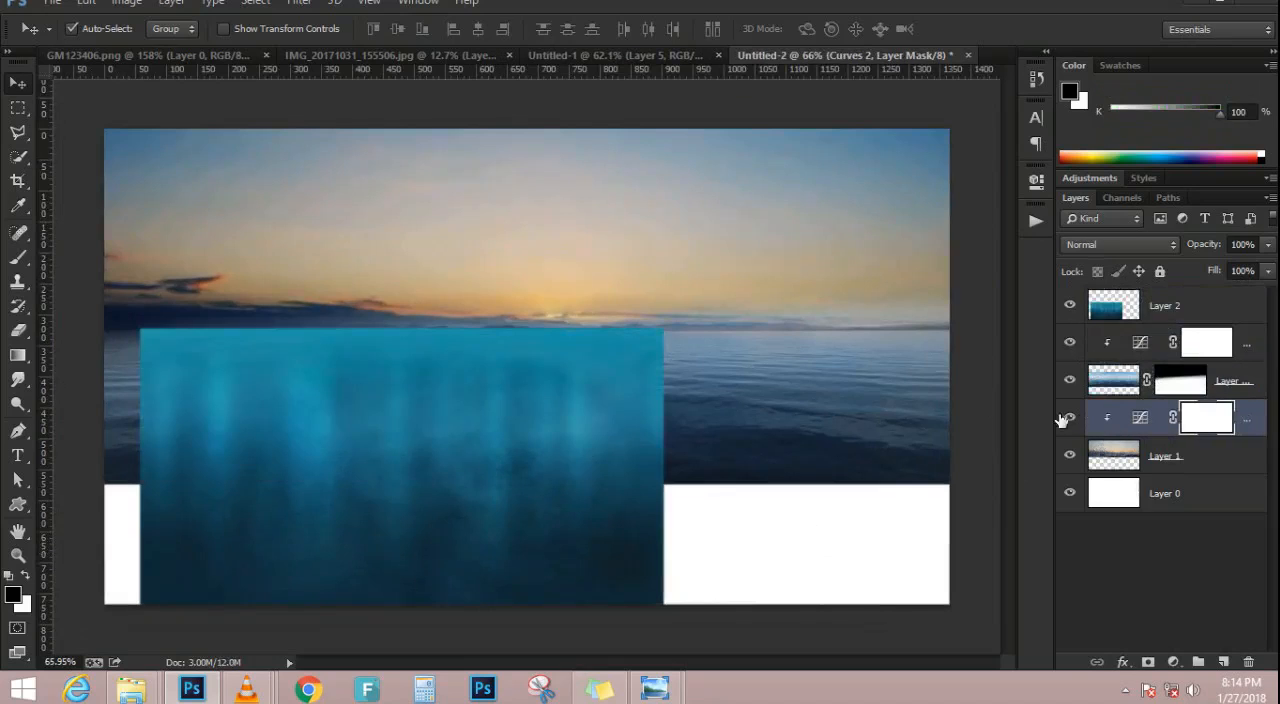
Stretch the underwater layer horizontally with Free Transform so it spans the full canvas width
left_click(606, 488)
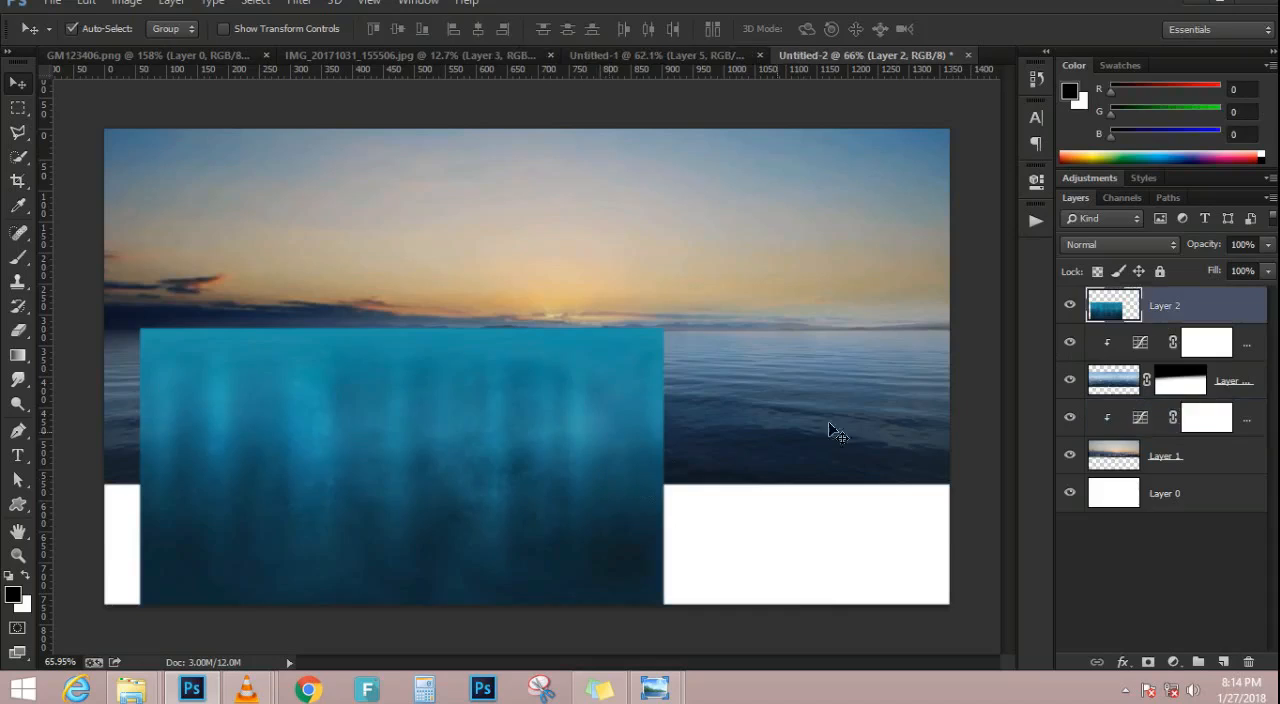
key("ctrl+t")
left_click_drag(665, 485, 955, 482)
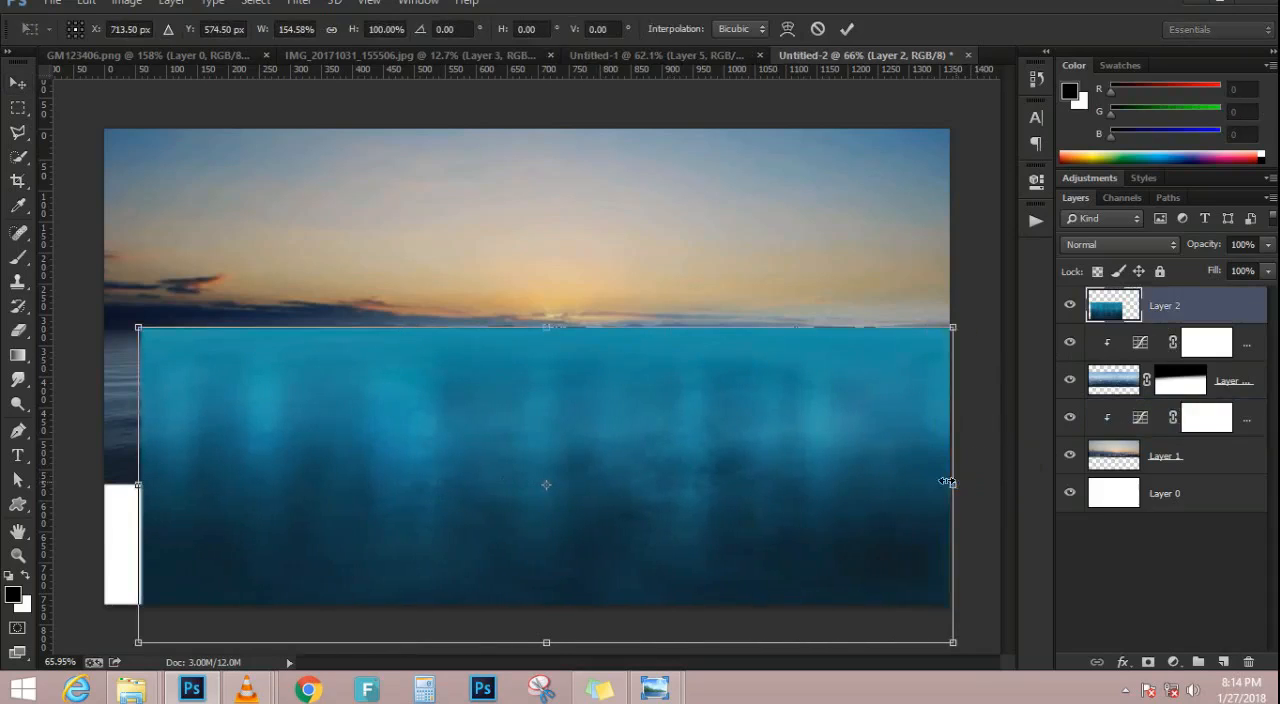
left_click_drag(140, 490, 97, 480)
key("Return")
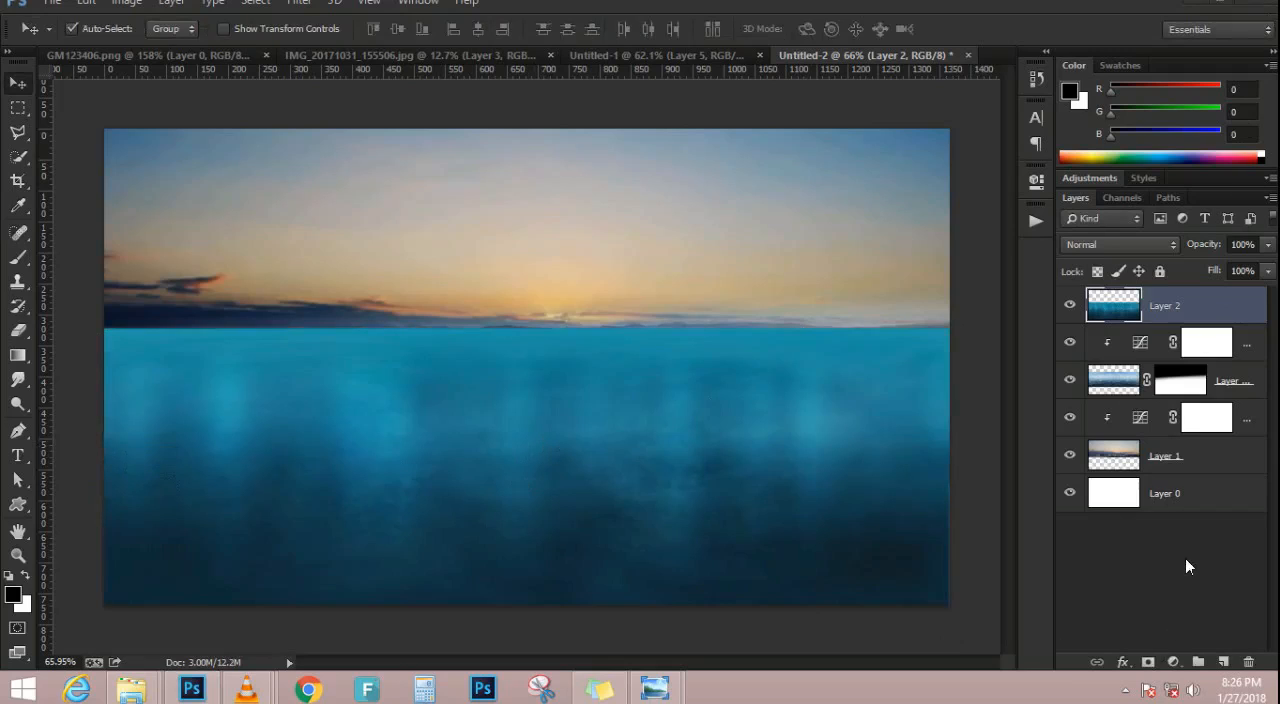
Try fading the underwater layer's upper part with black gradients on a new layer mask, undoing the last one
left_click(1148, 663)
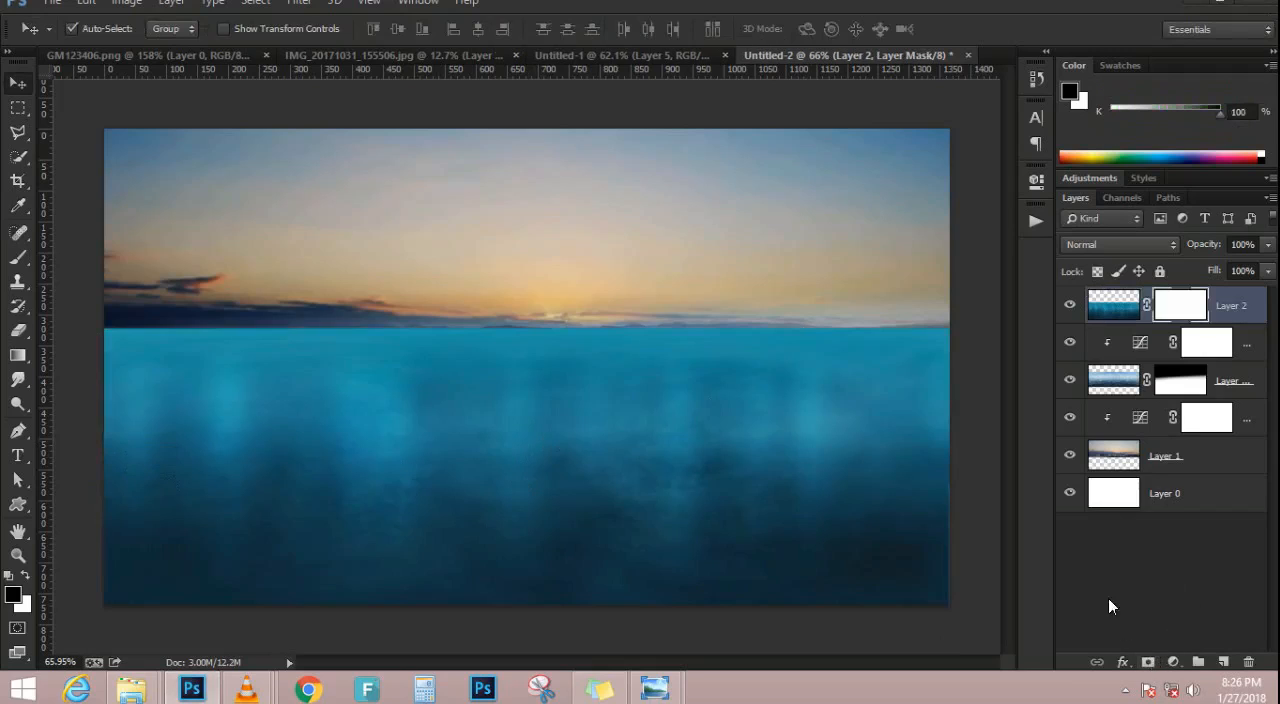
left_click(17, 355)
left_click_drag(457, 292, 490, 466)
left_click_drag(501, 340, 529, 464)
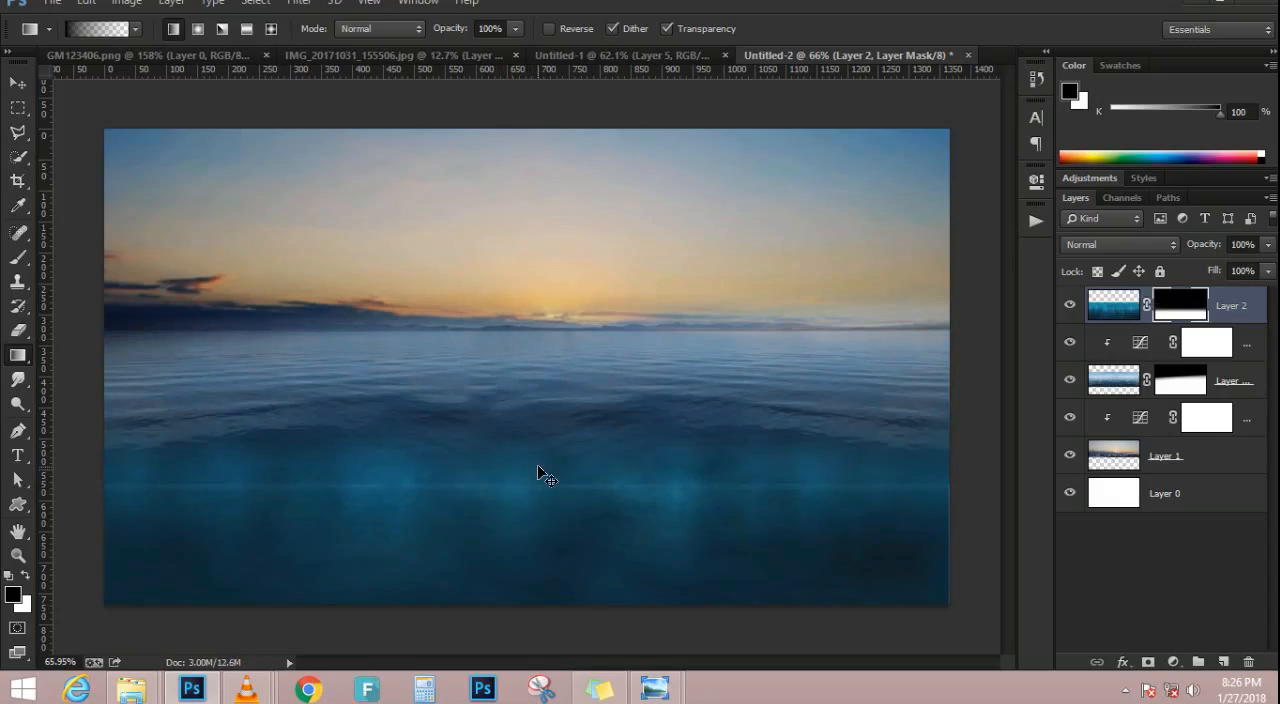
key("ctrl+z")
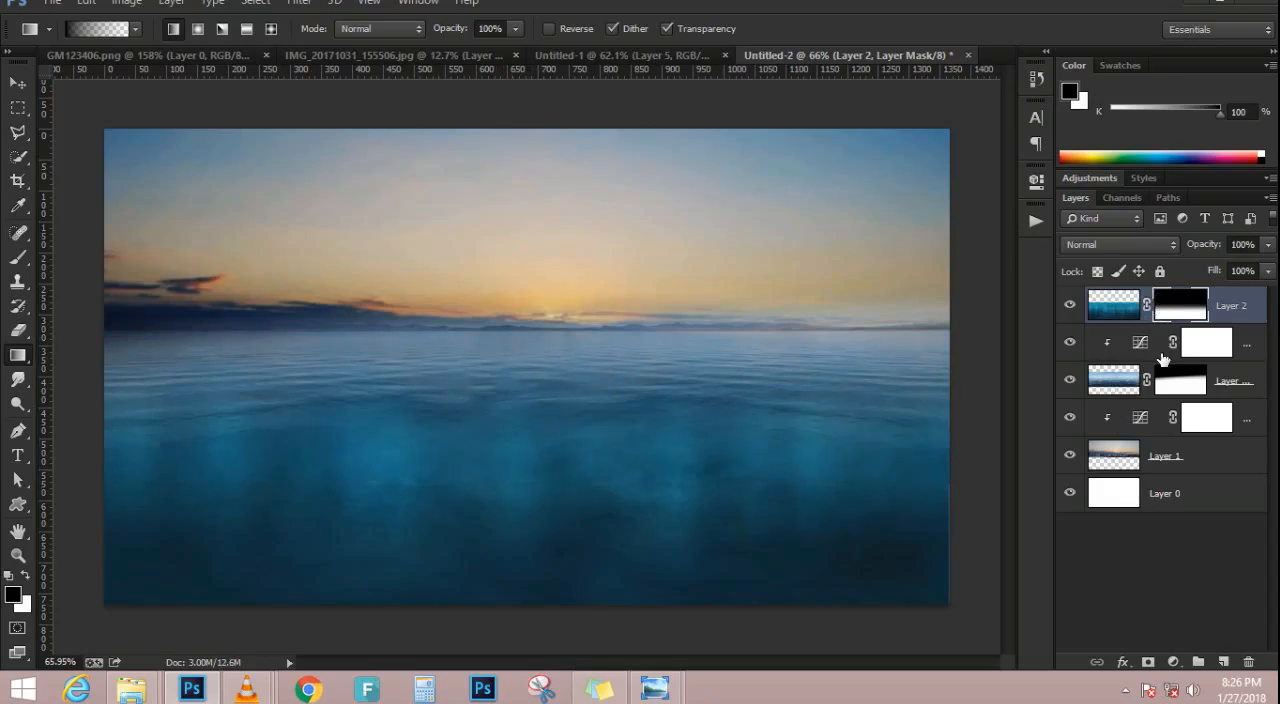
Move the underwater layer below the sea layer and delete its layer mask
left_click_drag(1226, 305, 1247, 391)
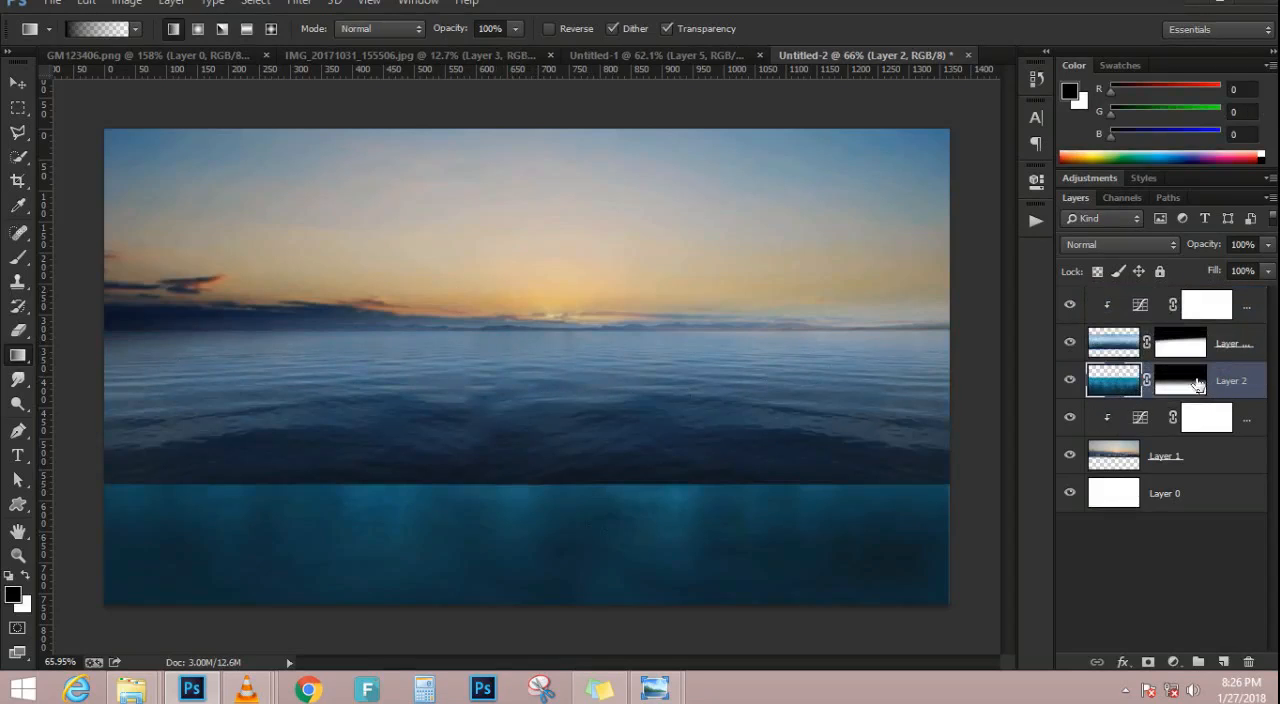
left_click_drag(1189, 377, 1246, 660)
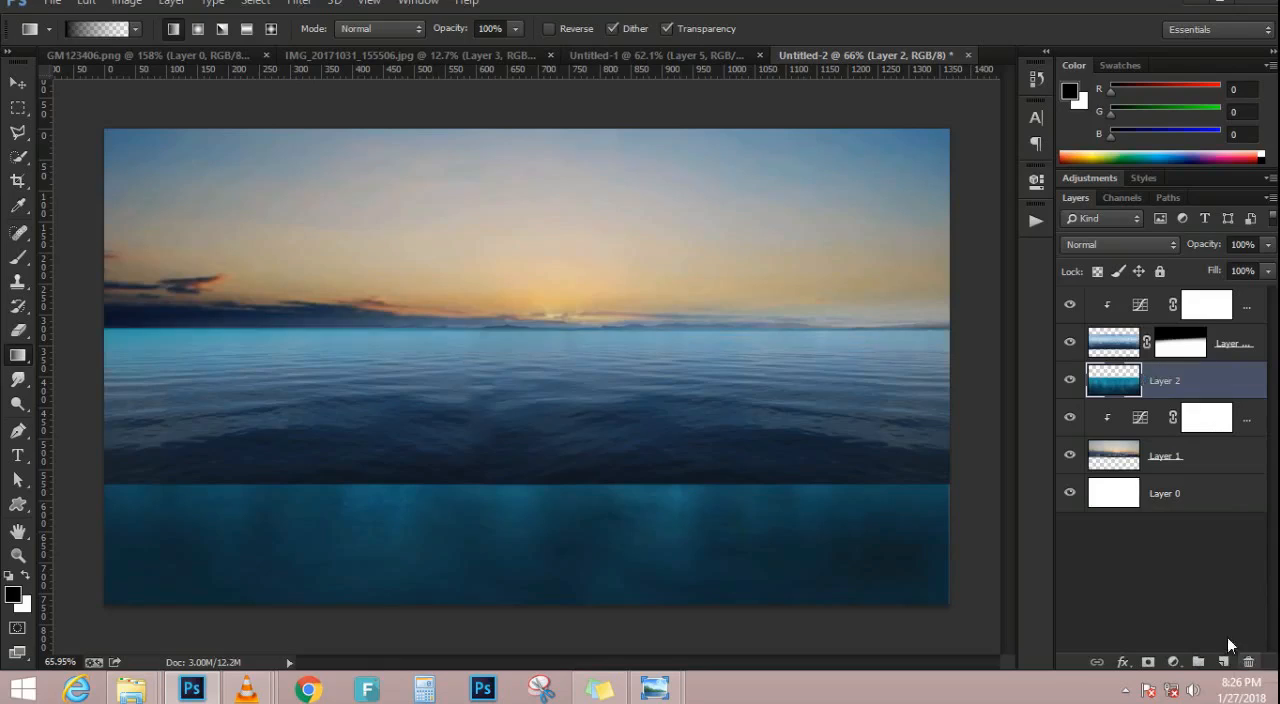
Fade the sea layer's lower part with a black gradient on its mask, undoing the further gradients that hide too much water
left_click(1186, 347)
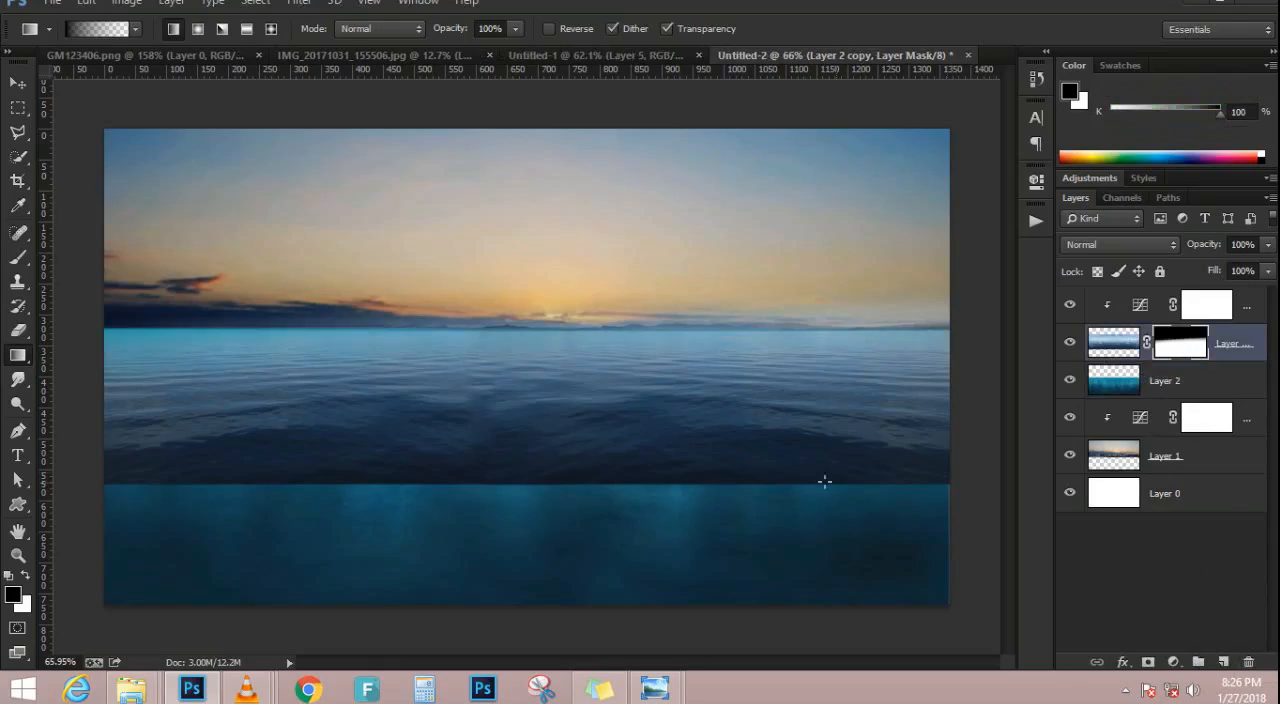
left_click_drag(520, 420, 520, 421)
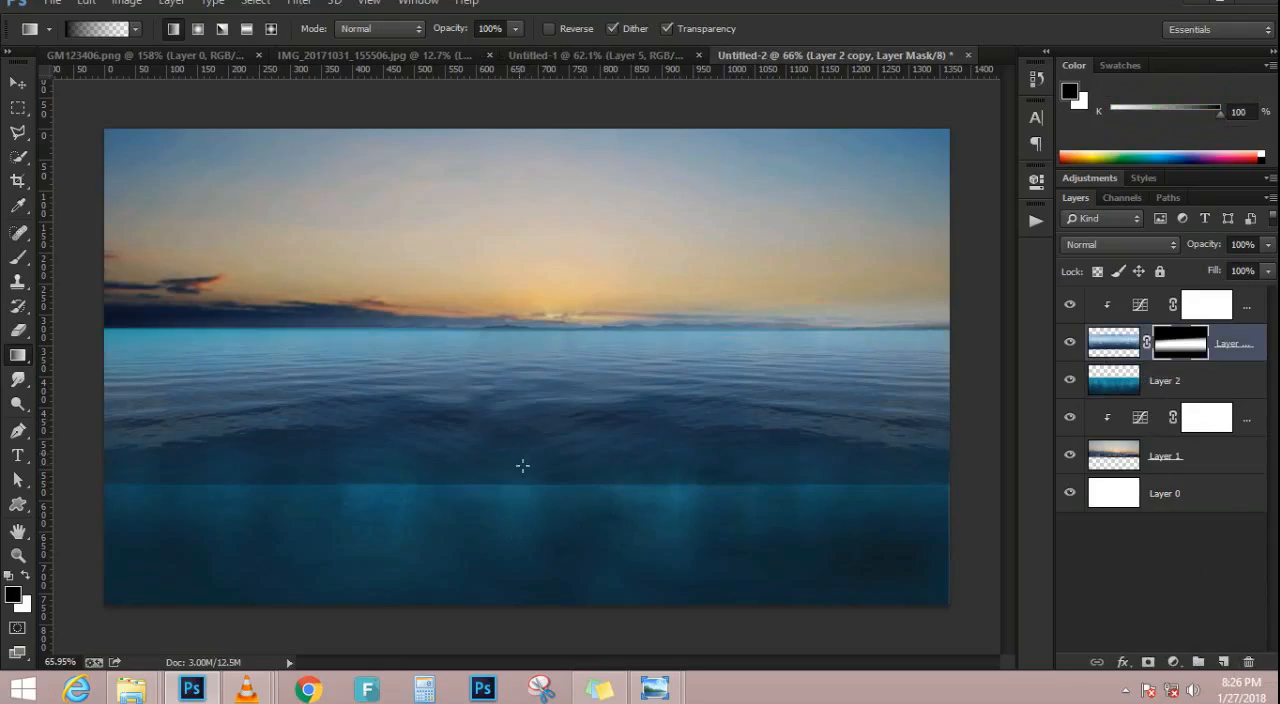
left_click_drag(561, 376, 561, 378)
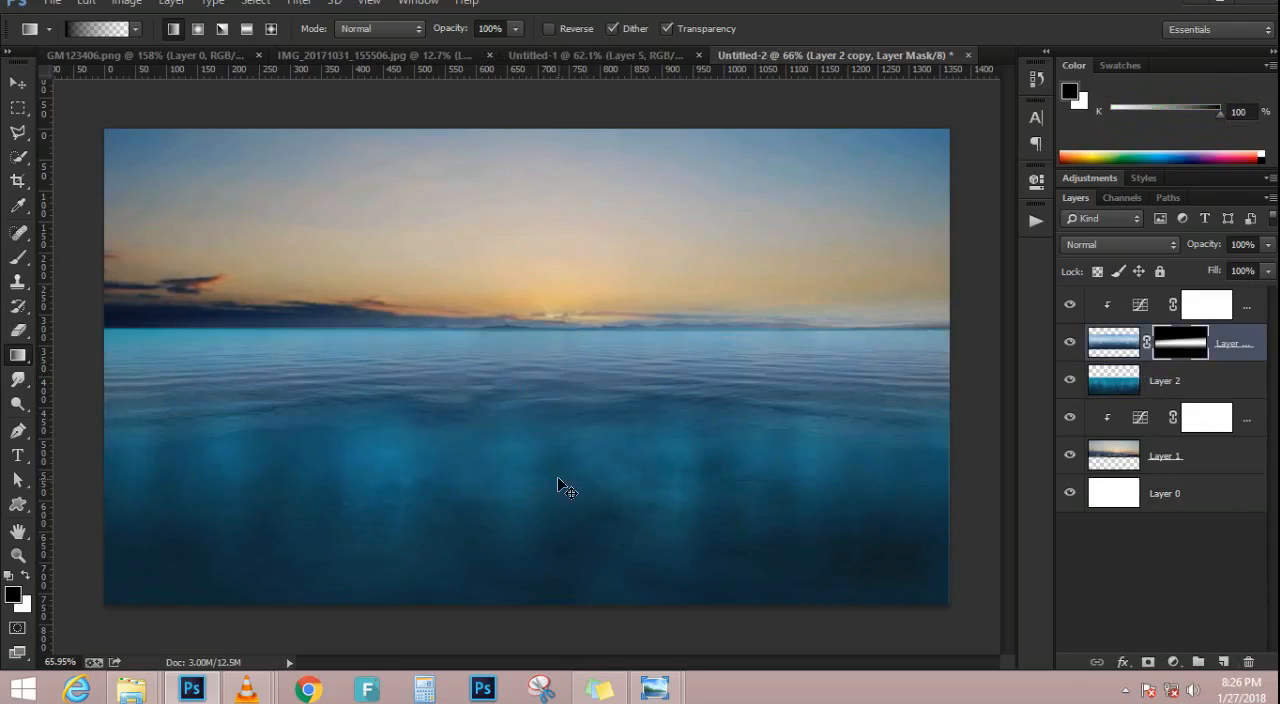
left_click_drag(558, 485, 568, 470)
Move the underwater layer to the top of the stack and delete its upper strip below the horizon using a rectangular selection
left_click(18, 107)
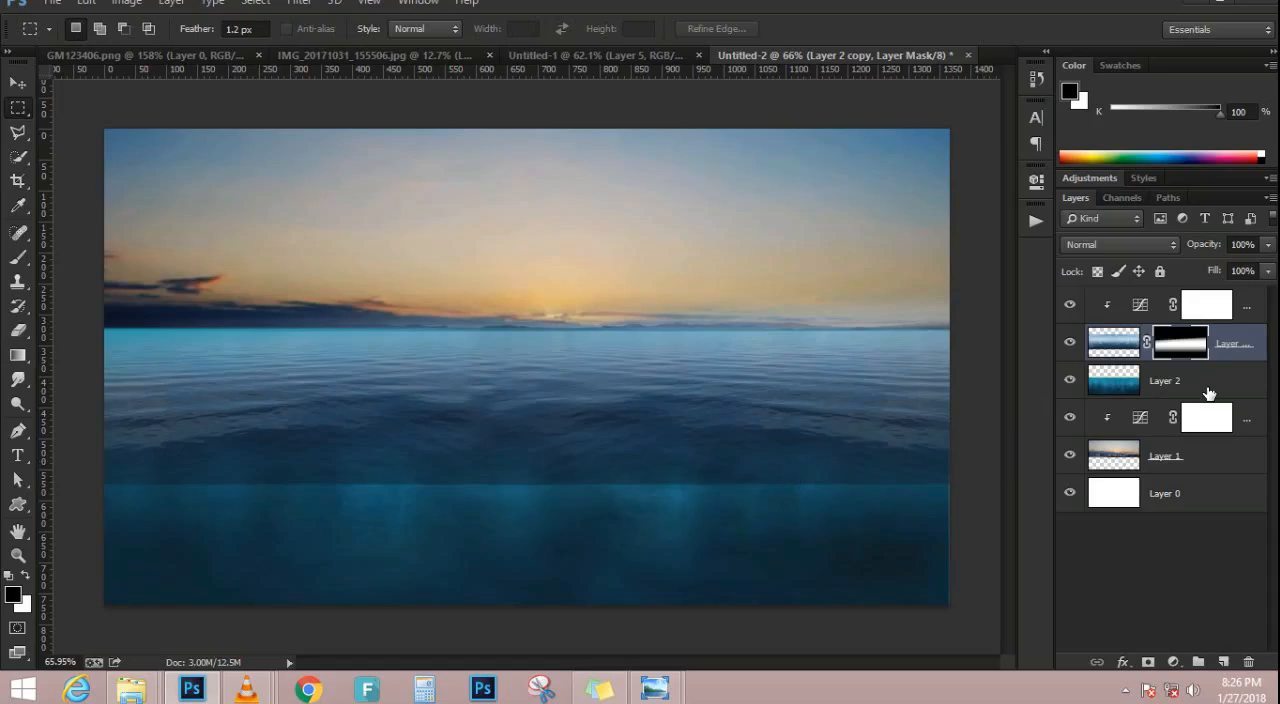
left_click_drag(1209, 387, 1205, 296)
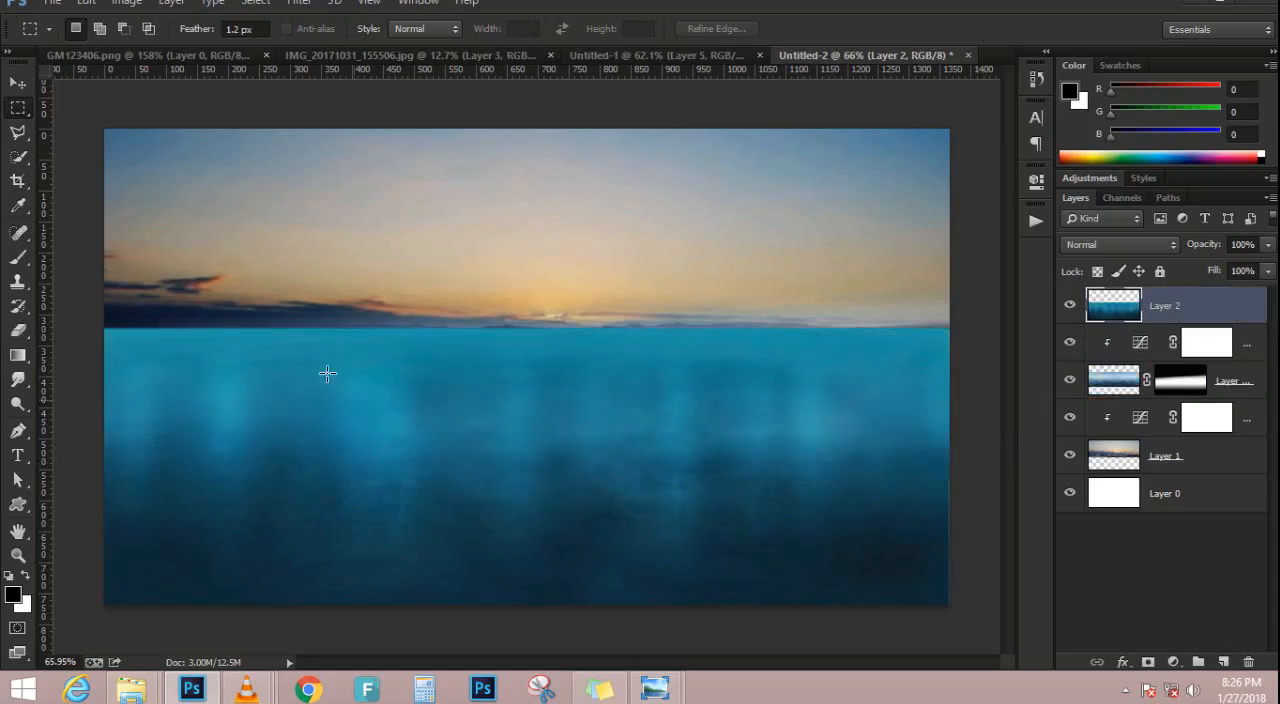
left_click_drag(91, 317, 1054, 424)
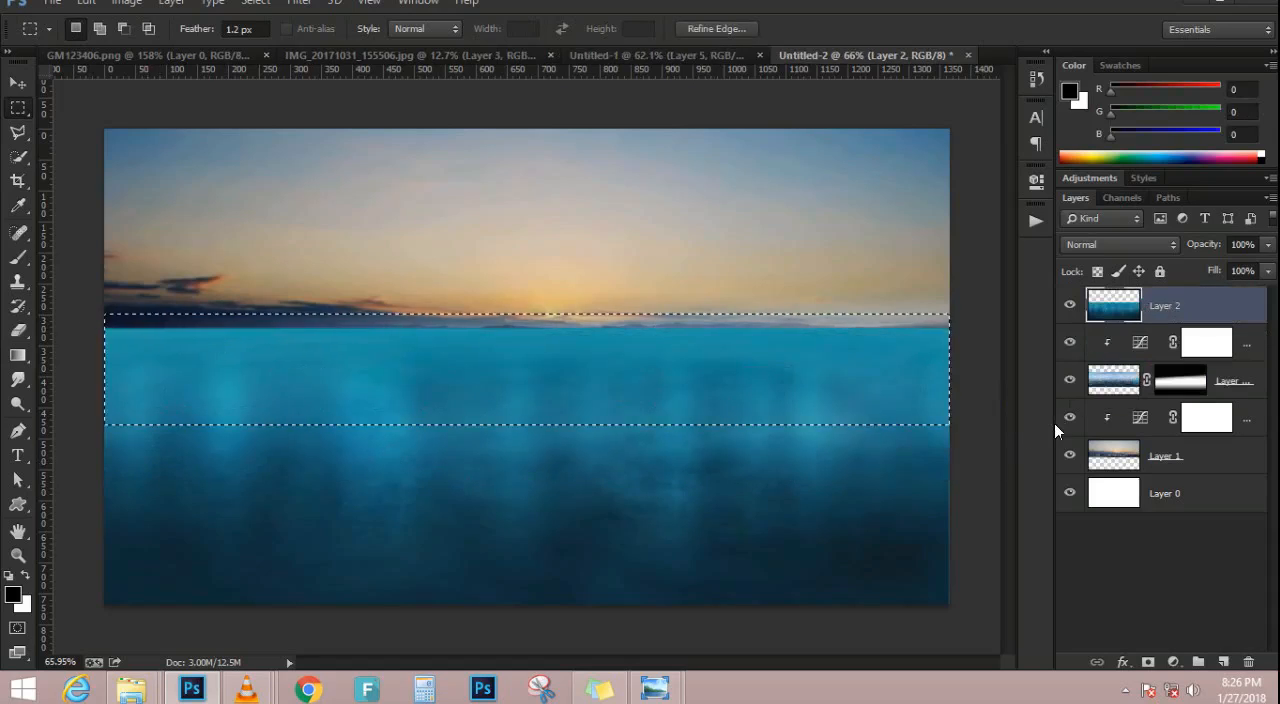
key("Delete")
key("ctrl+d")
left_click_drag(93, 406, 1050, 429)
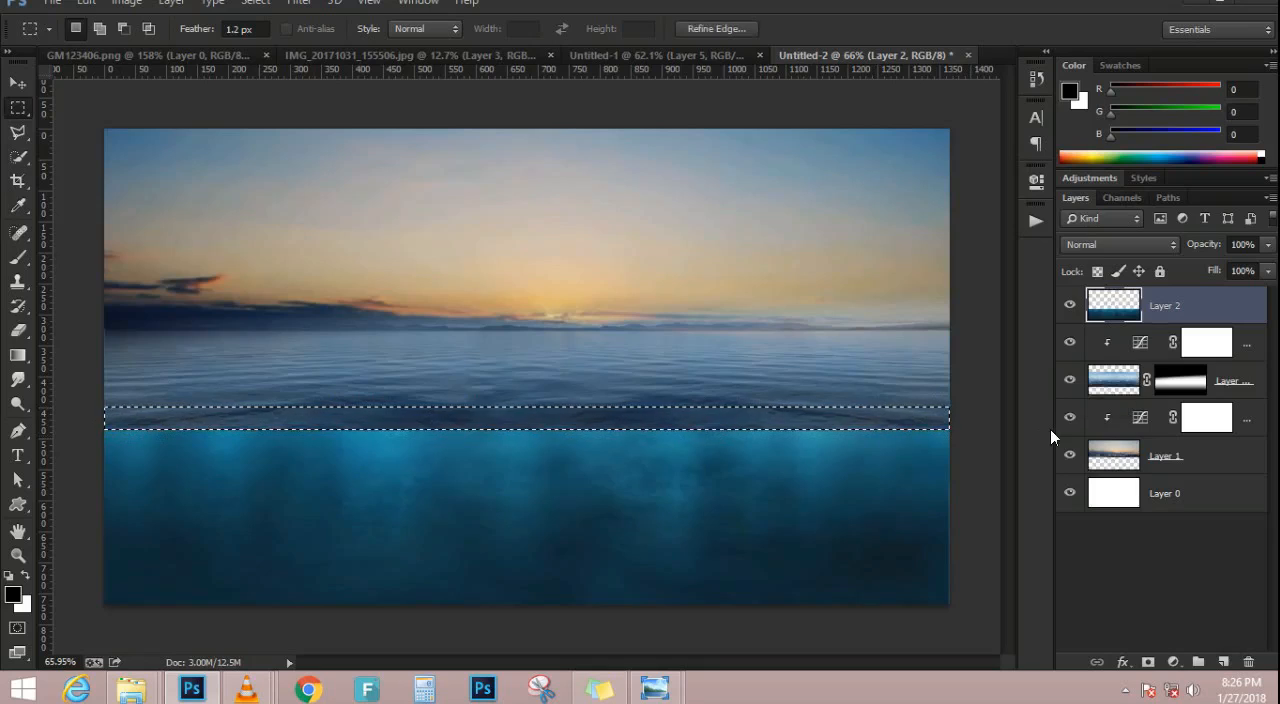
key("ctrl+d")
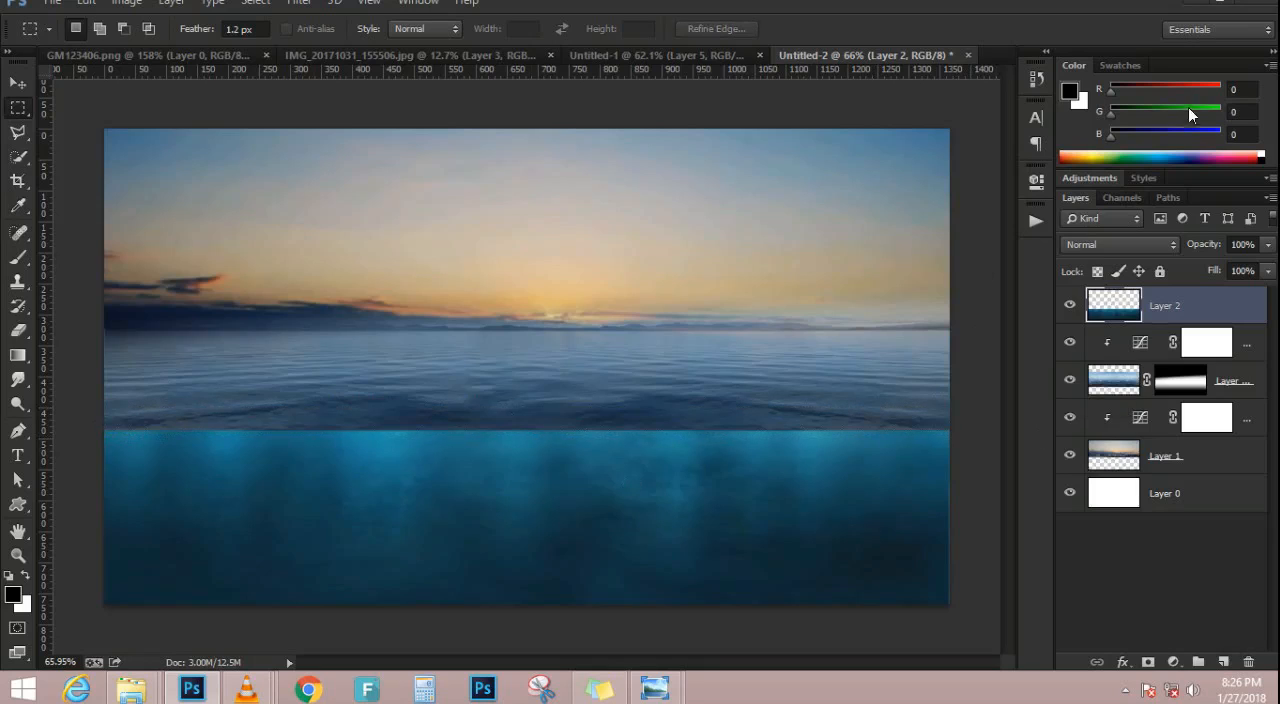
left_click(17, 83)
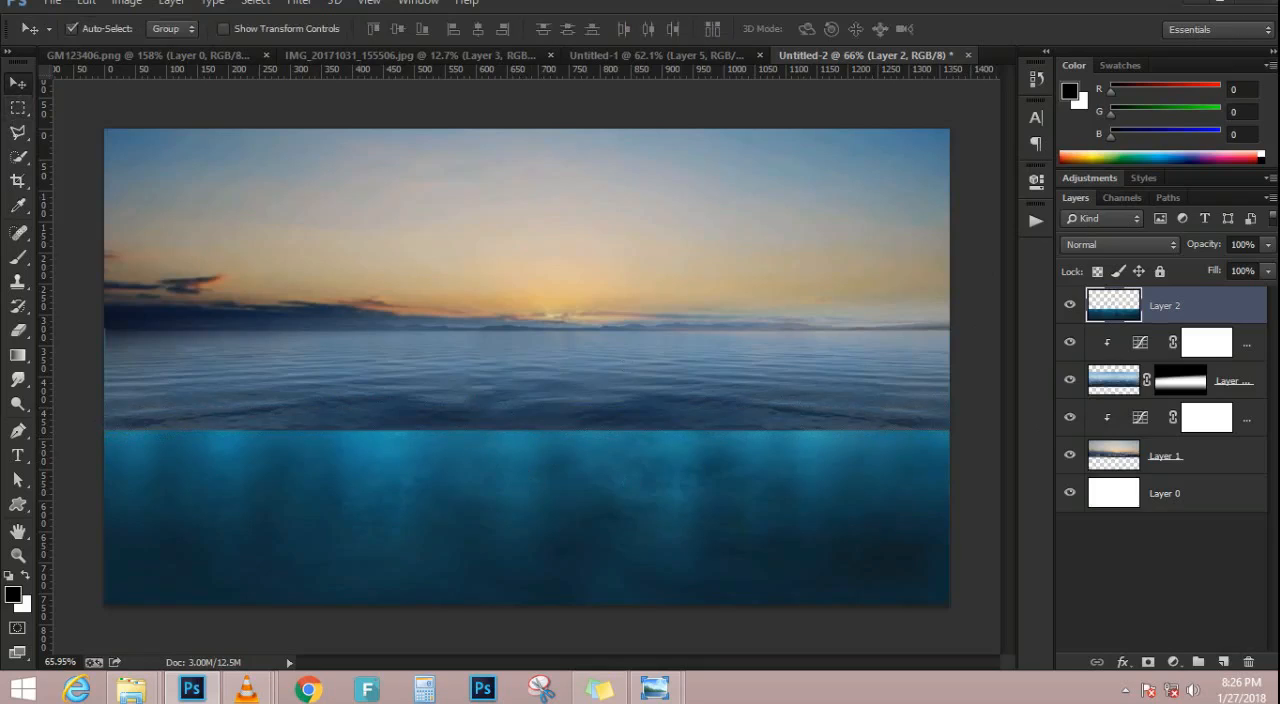
left_click(1197, 662)
left_click(1168, 456)
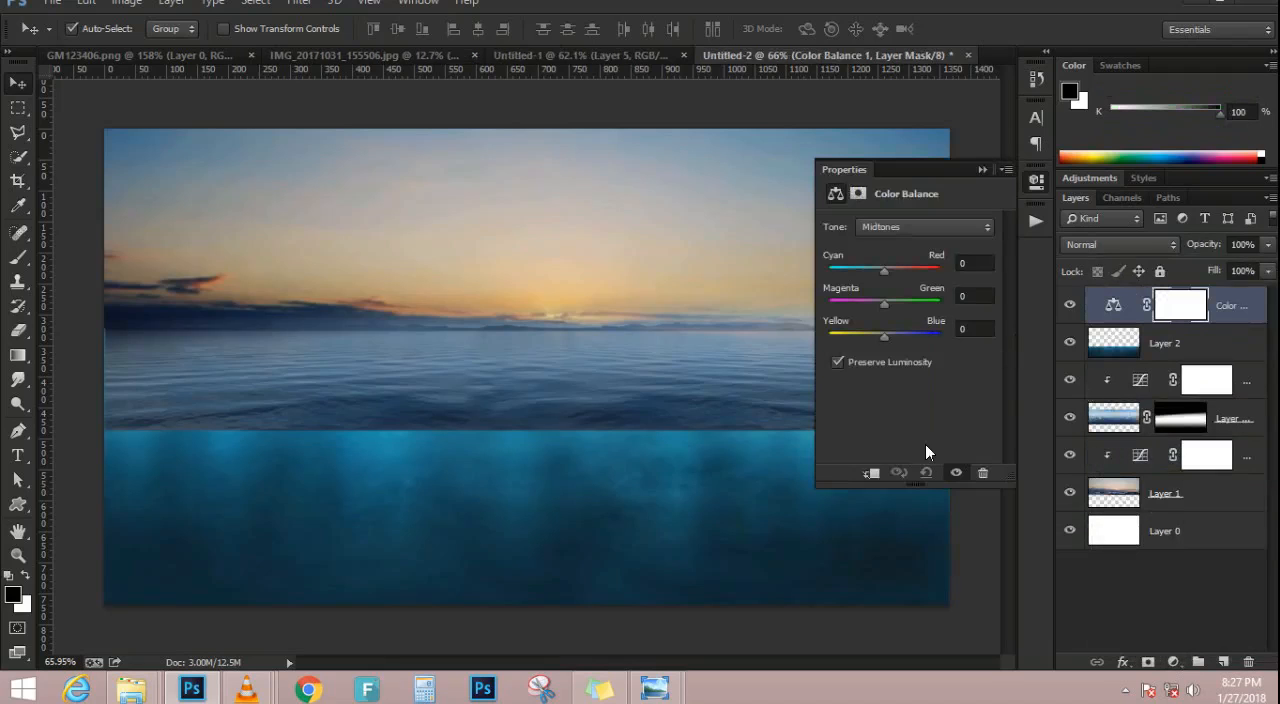
left_click(869, 472)
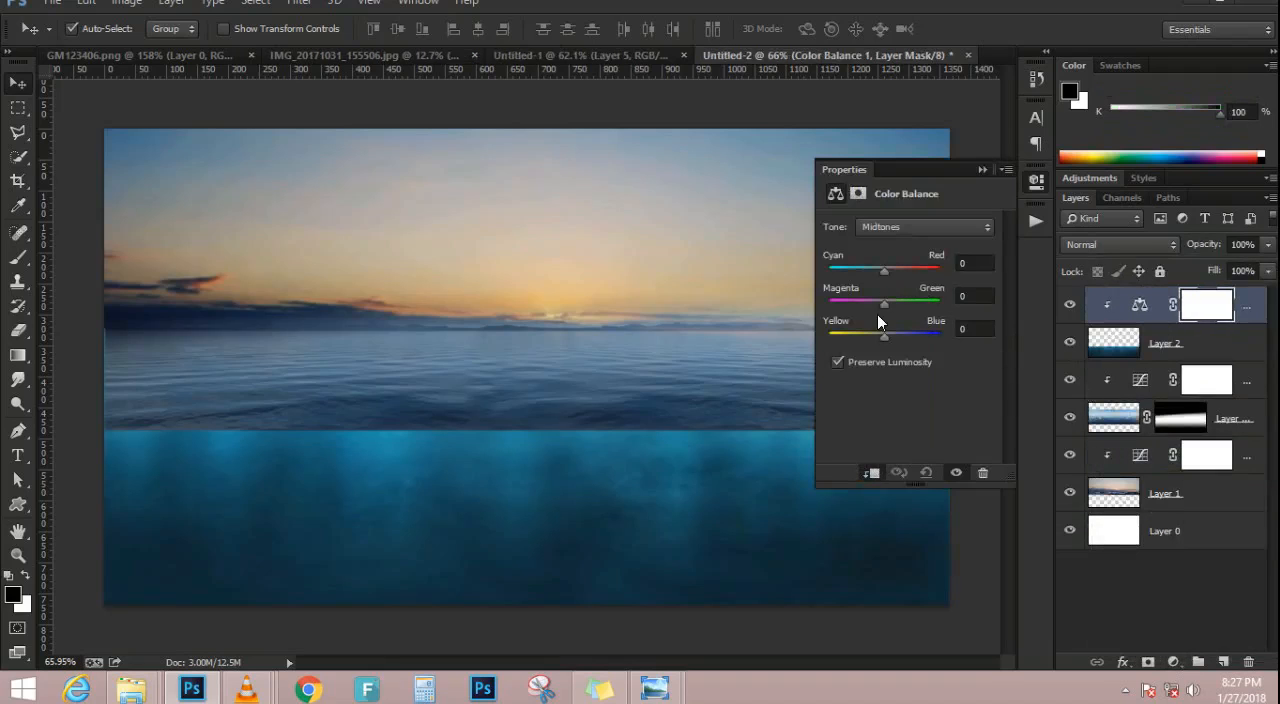
left_click(982, 169)
key("Delete")
Add a Hue/Saturation adjustment clipped to the underwater layer with saturation -27 and lightness -24
left_click(1172, 663)
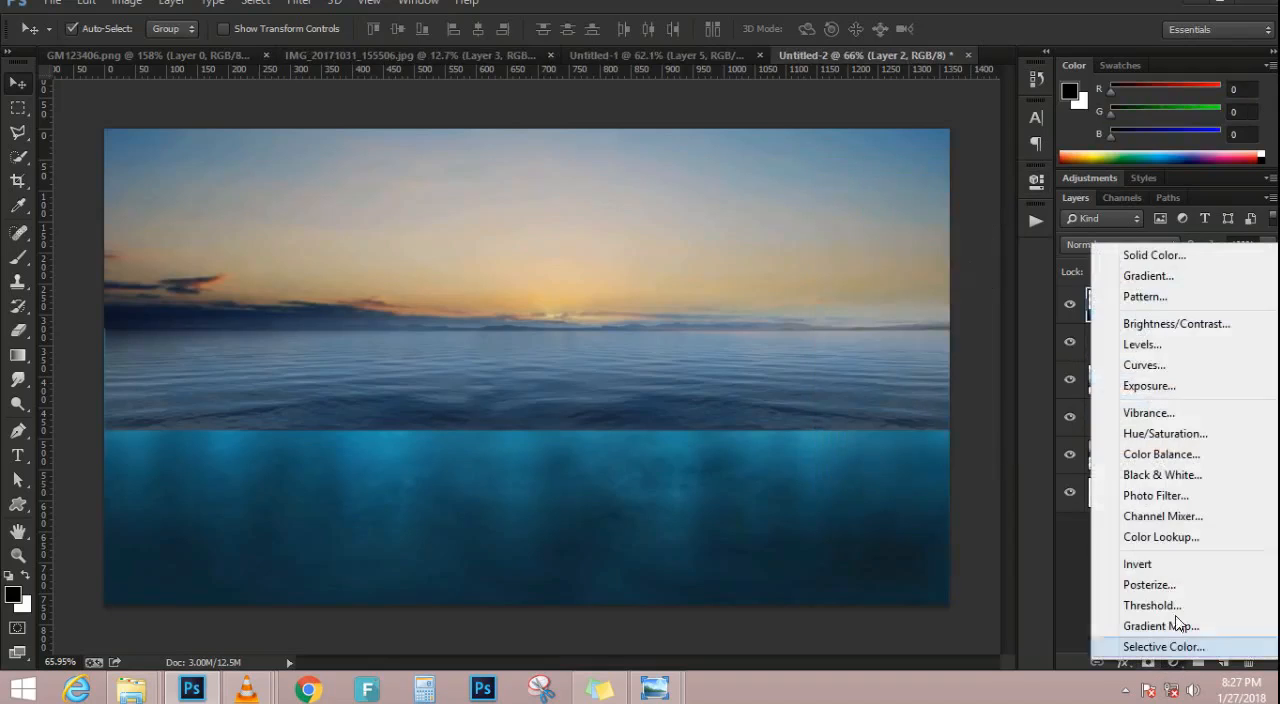
left_click(1163, 434)
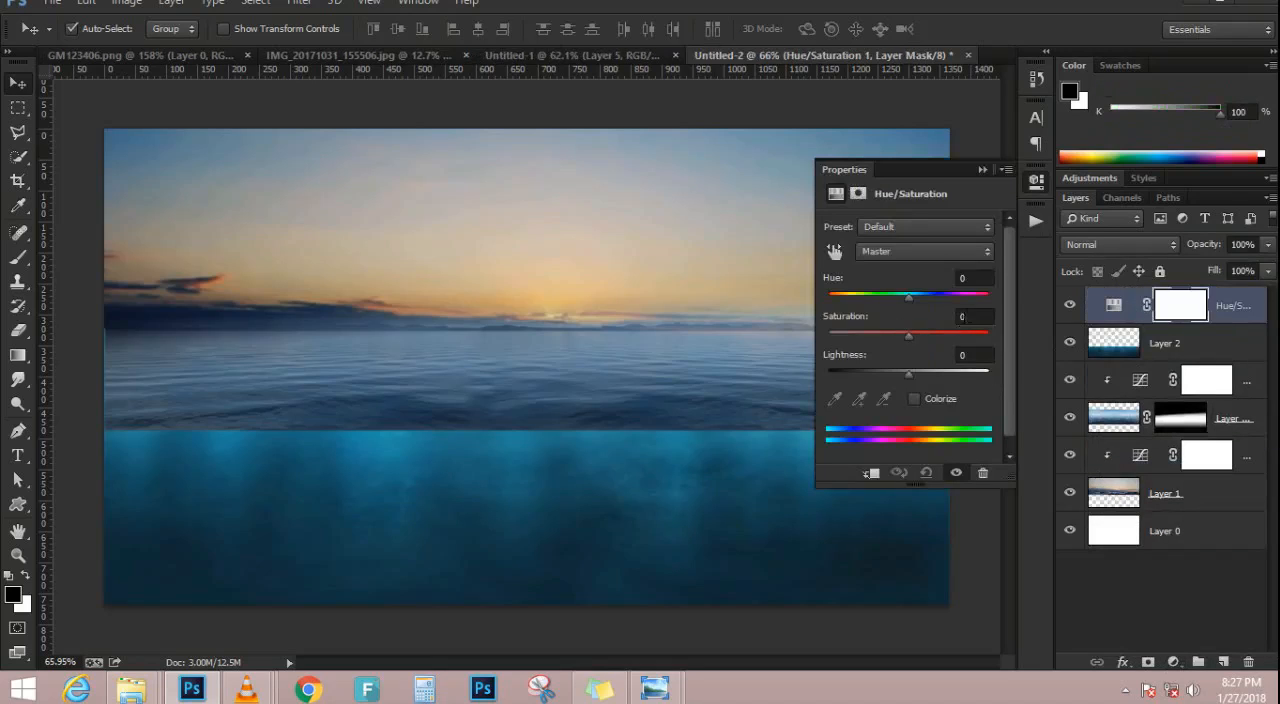
left_click(916, 318)
type("-27")
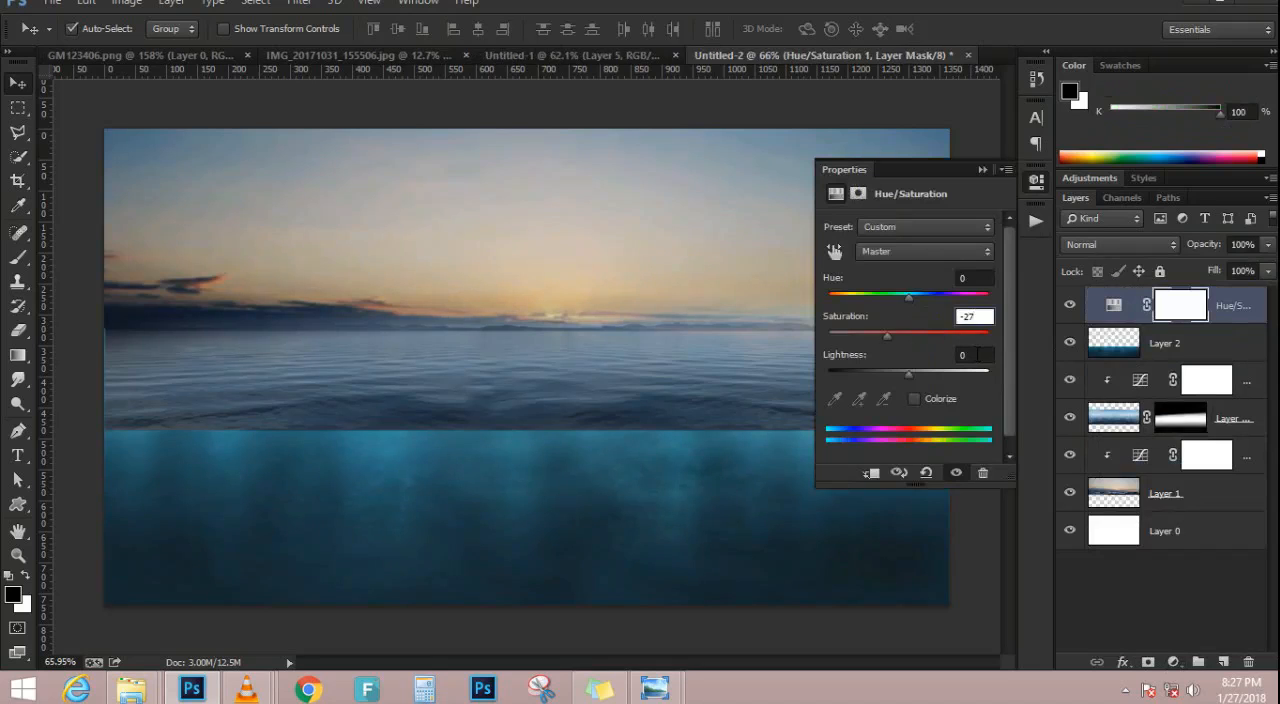
left_click(976, 355)
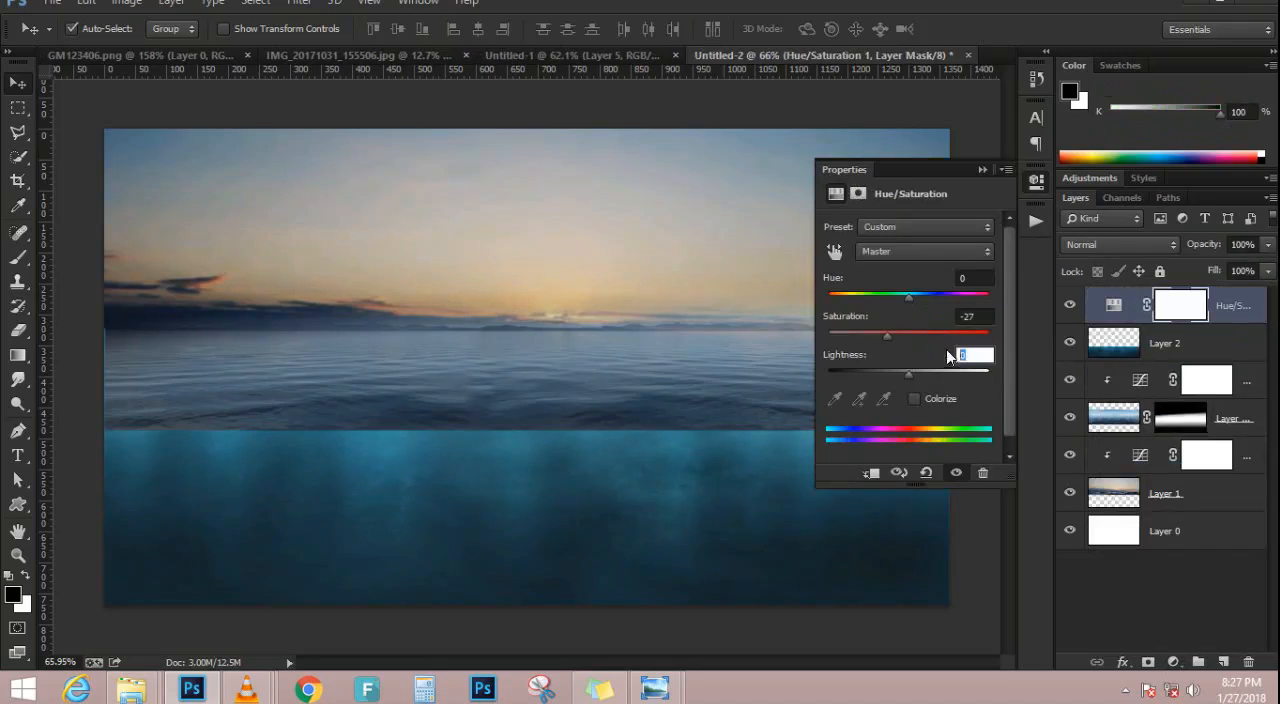
type("-24")
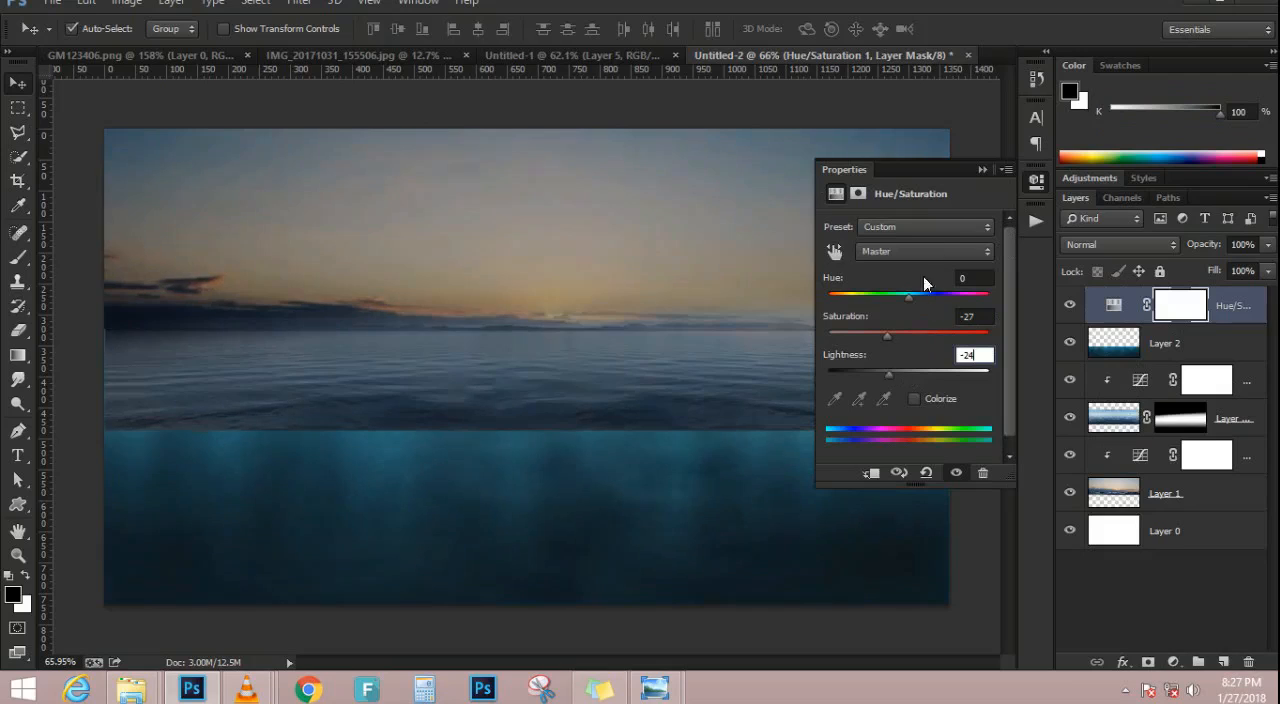
left_click(871, 473)
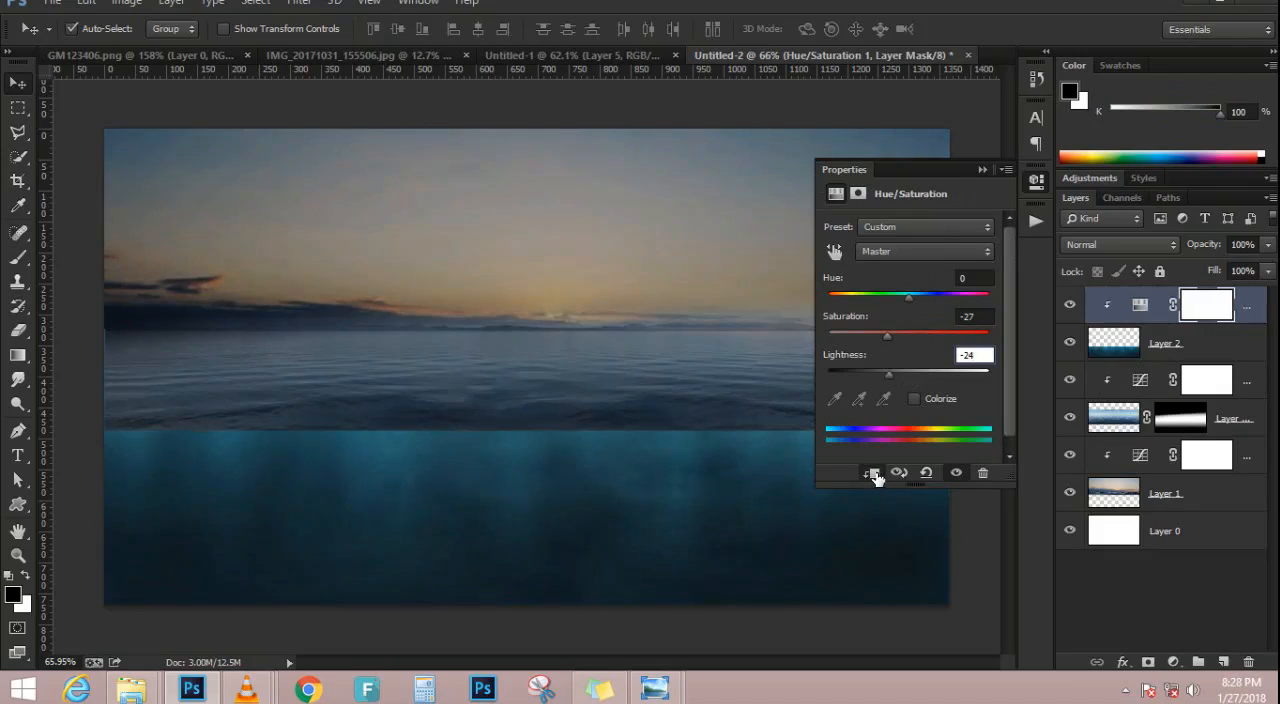
Raise the underwater layer's Hue/Saturation lightness to -15
left_click_drag(890, 372, 896, 373)
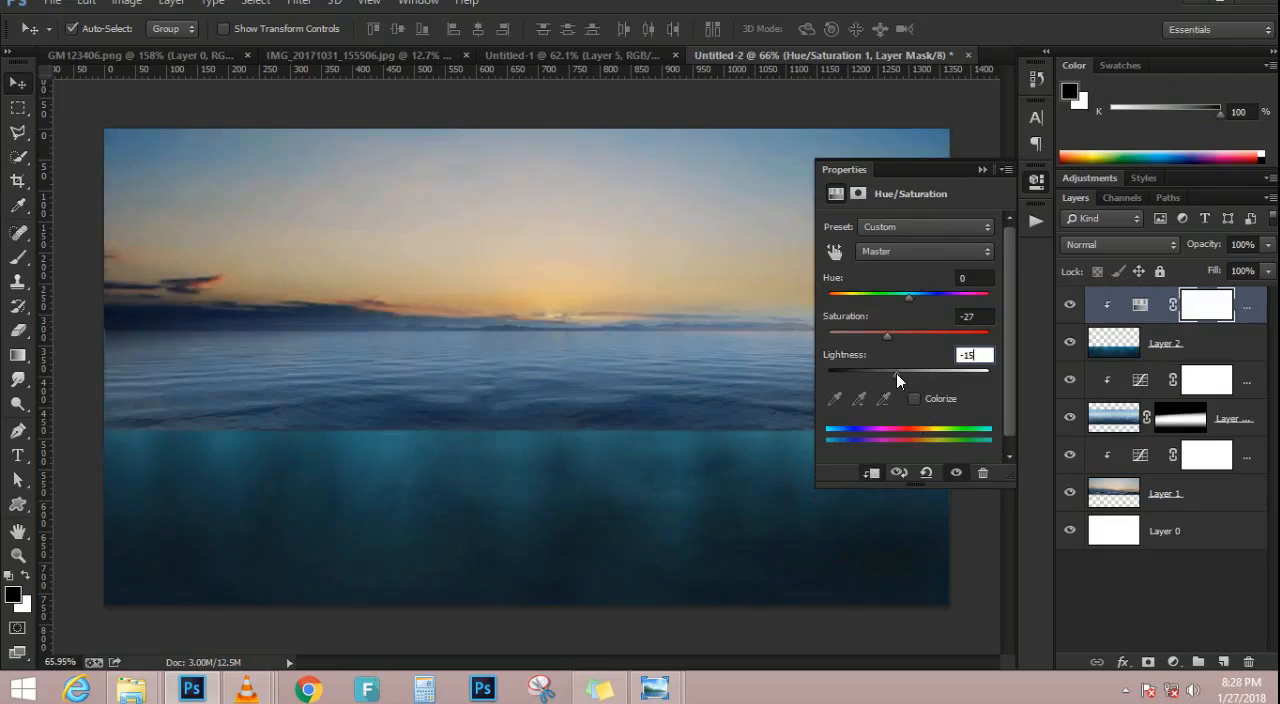
left_click(980, 169)
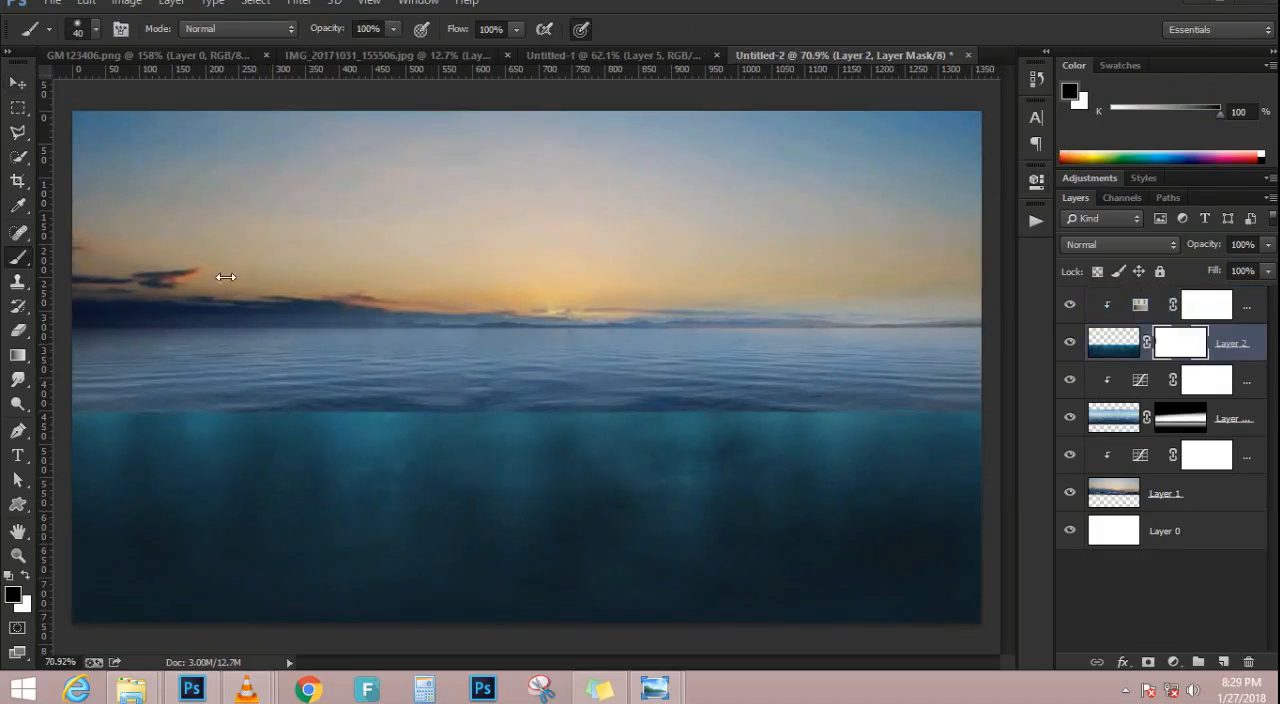
Blend the waterline by painting black with a 40-pixel brush along the underwater layer's upper edge on its layer mask
scroll(374, 363, "up", 3)
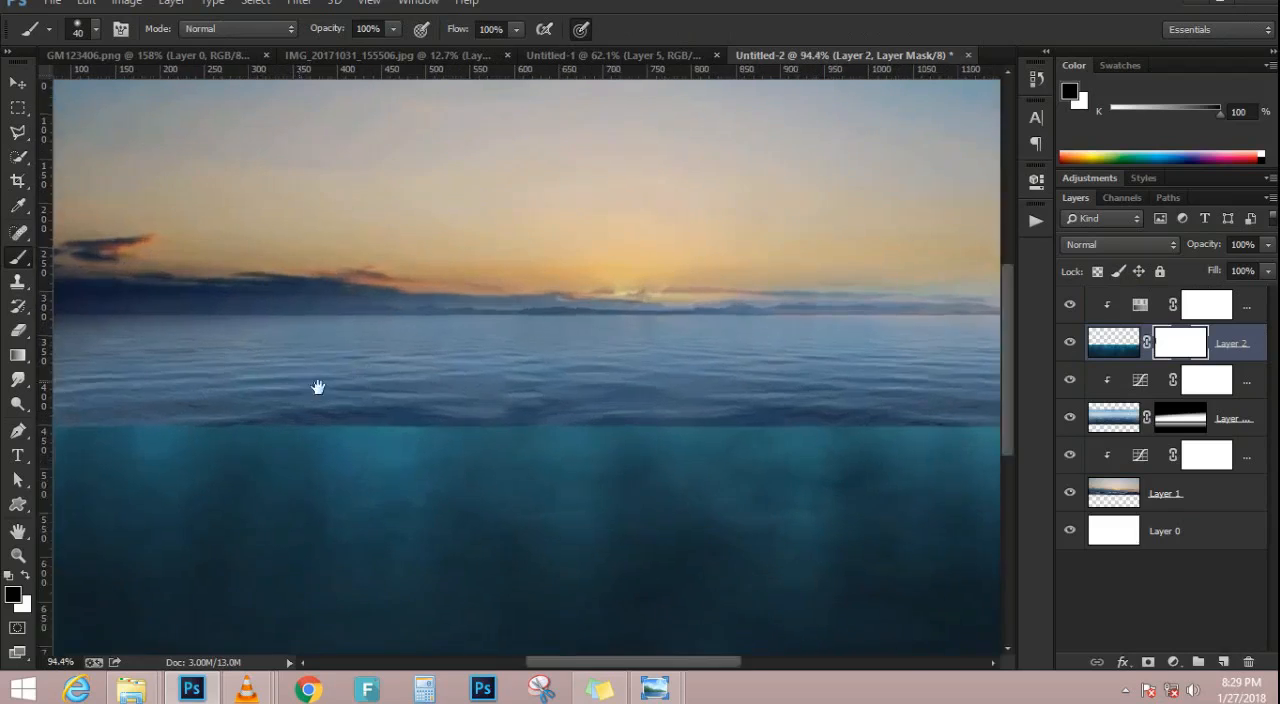
left_click_drag(298, 382, 587, 397)
scroll(435, 384, "down", 3)
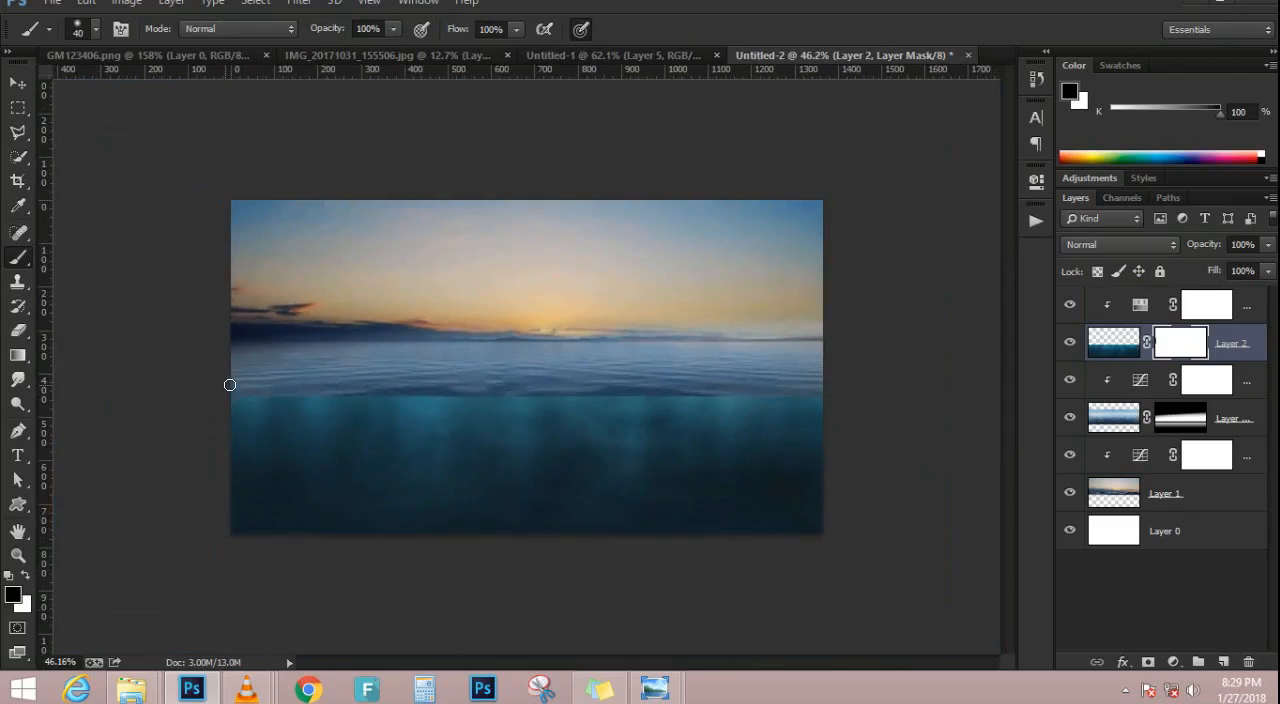
scroll(234, 386, "up", 4)
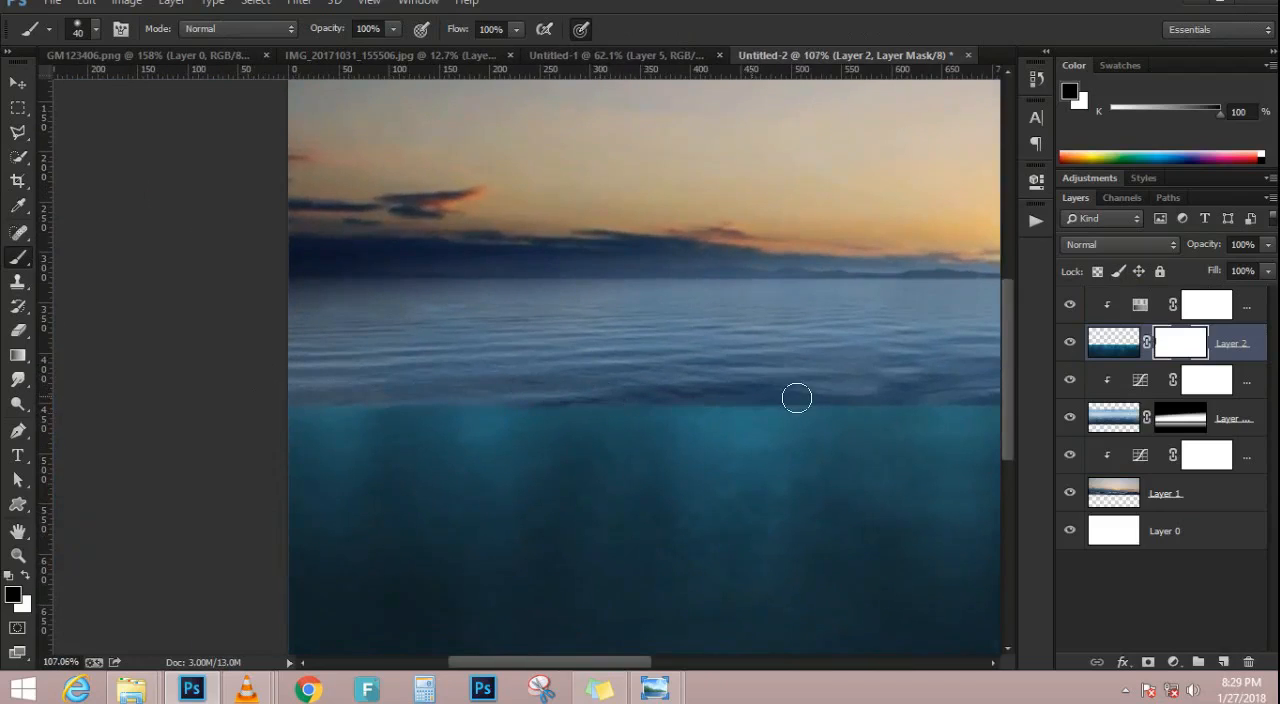
mouse_move(907, 398)
left_mouse_down()
mouse_move(1034, 402)
mouse_move(823, 411)
left_mouse_up()
key("ctrl+0")
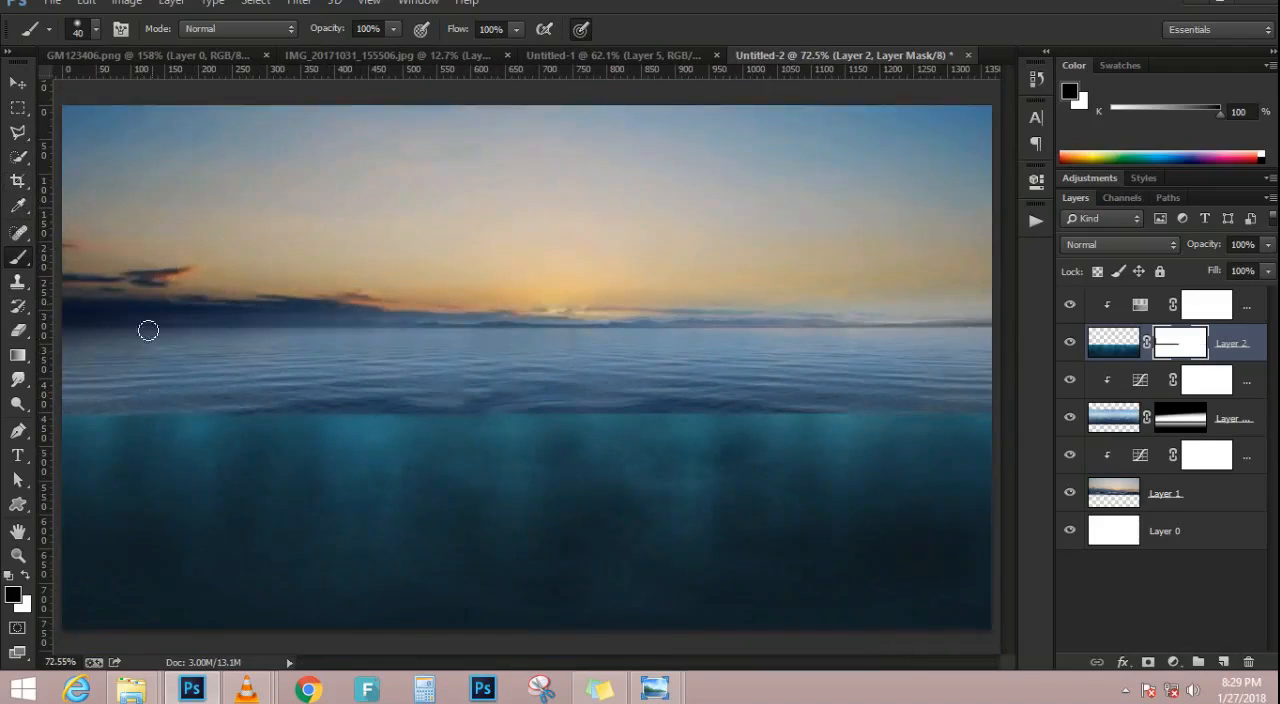
Copy the man cutout and his rose, Layer 1 and Layer 2 of IMG_20171031_155506.jpg, into the Untitled-2 seascape document
left_click(17, 83)
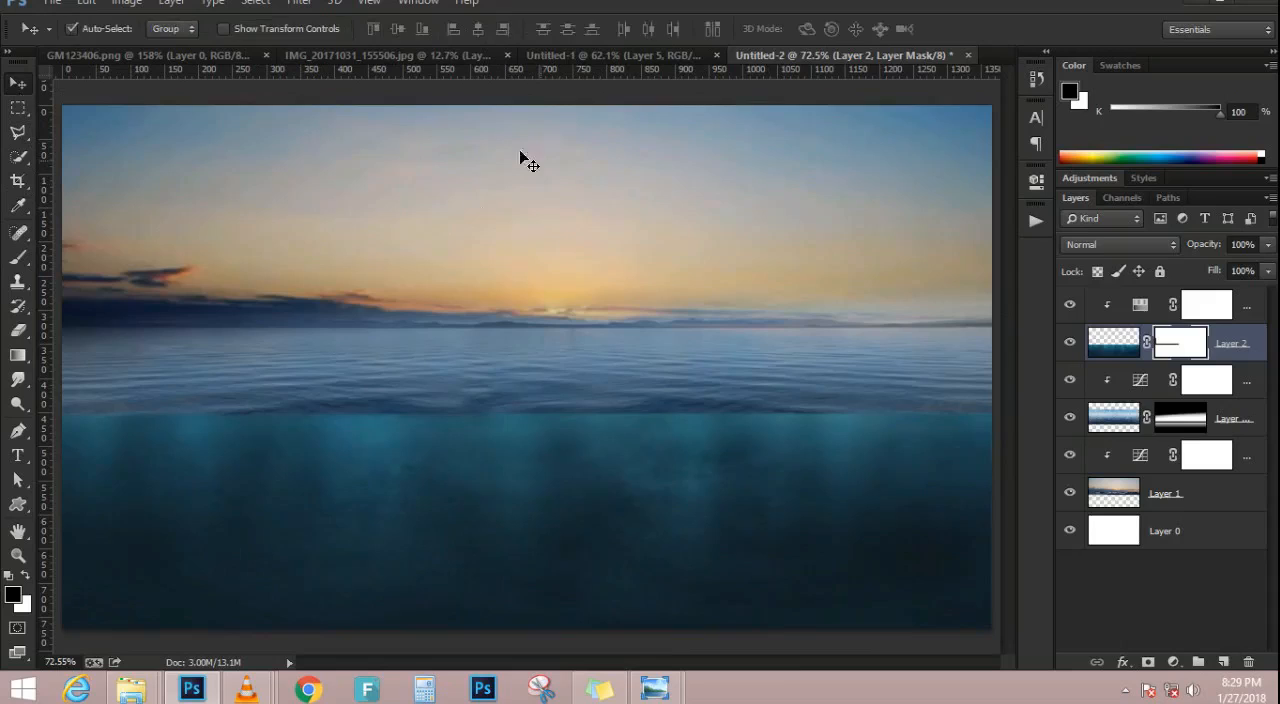
left_click(180, 54)
left_click(333, 54)
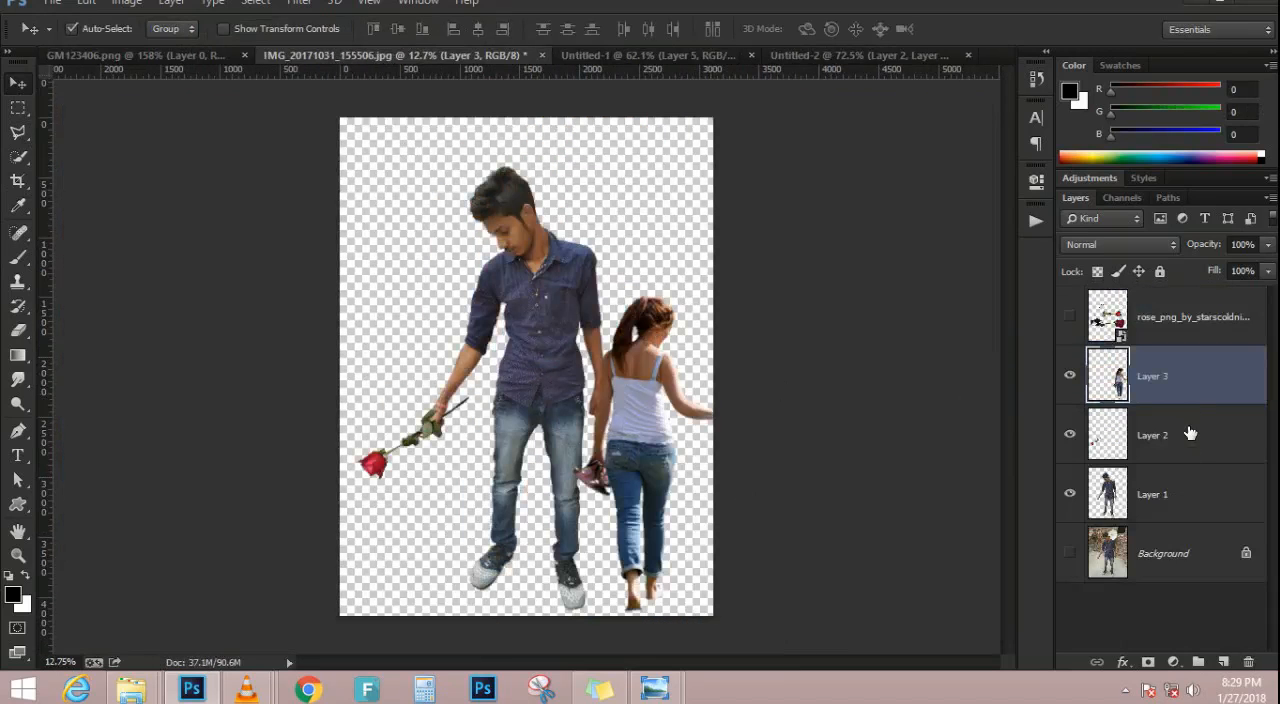
left_click(1189, 435)
left_click(1166, 494, "shift")
left_click_drag(505, 386, 372, 450)
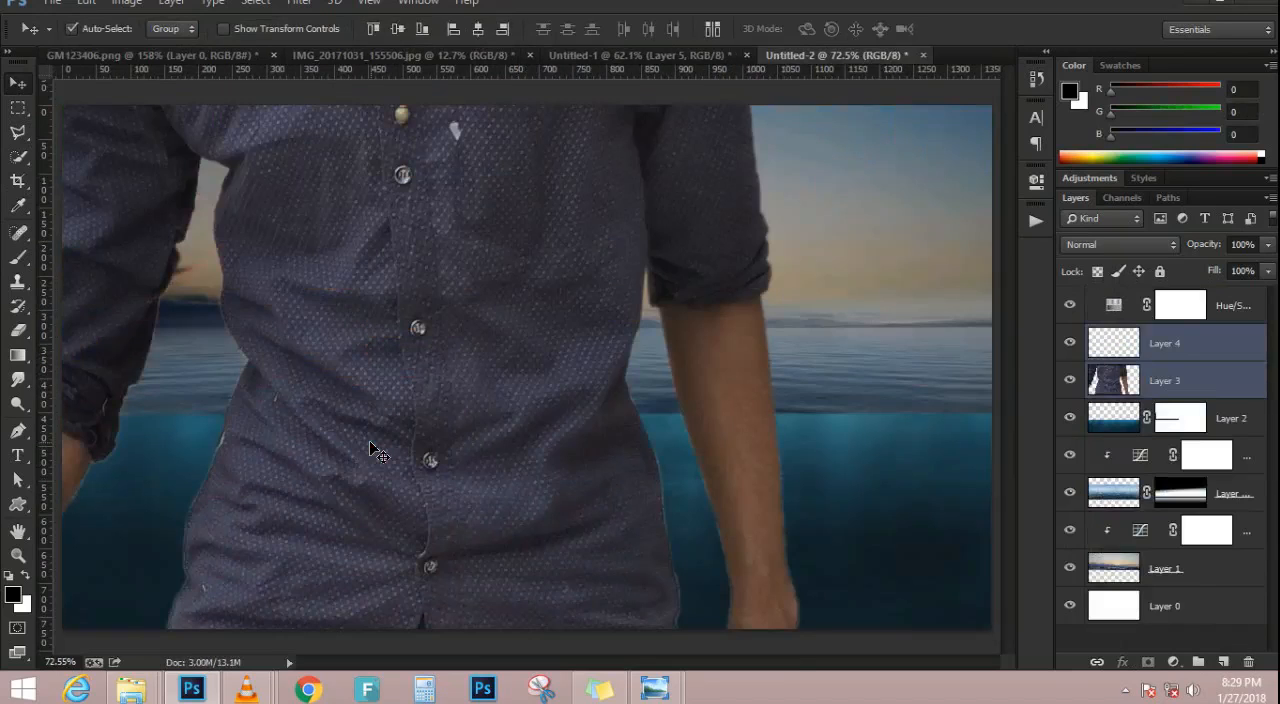
Scale the oversized man and rose layers down together to fit the canvas and place them on its left side
key("ctrl+t")
scroll(371, 446, "down", 5)
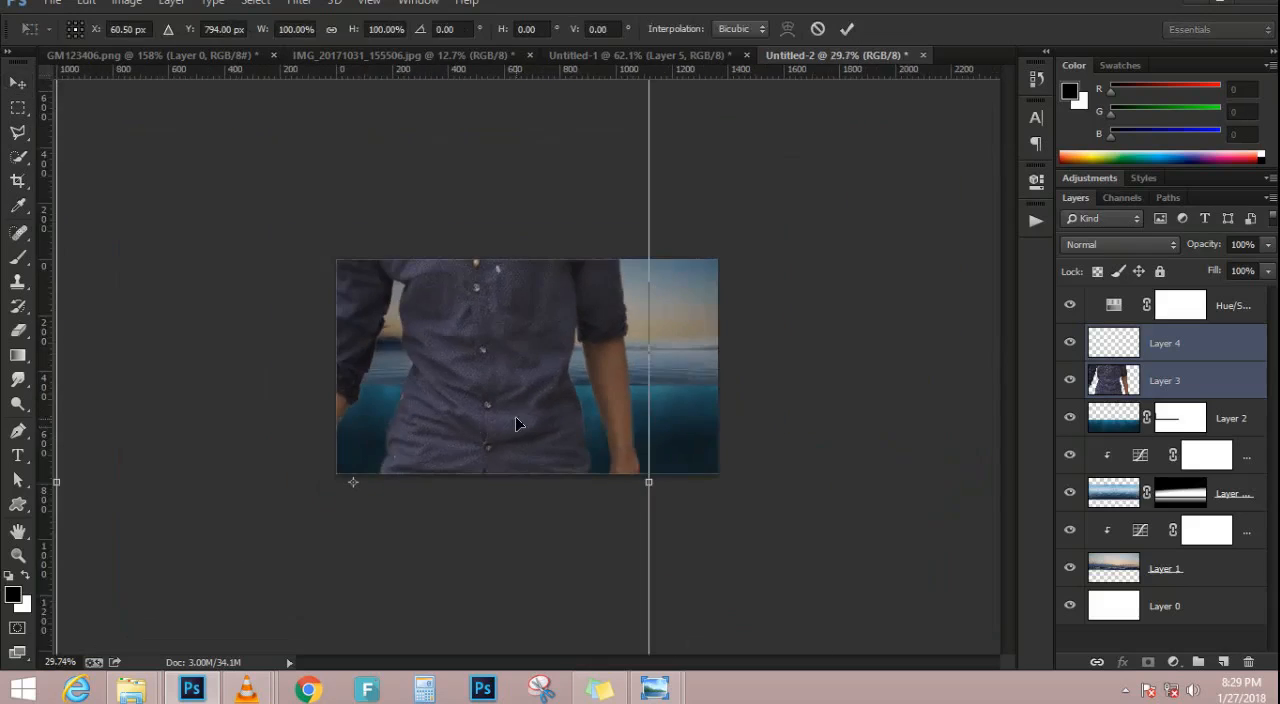
left_click_drag(590, 143, 486, 331)
scroll(465, 434, "up", 2)
scroll(465, 434, "up", 3)
left_click_drag(335, 304, 410, 148)
left_click_drag(455, 107, 360, 275)
left_click_drag(280, 372, 291, 340)
key("Return")
Enlarge the man and rose layers together to about 115% and shift them so his legs run off the lower edge
scroll(318, 402, "up", 1)
scroll(317, 400, "up", 1)
scroll(317, 400, "down", 1)
scroll(310, 399, "up", 1)
left_click_drag(289, 404, 276, 449)
key("ctrl+t")
left_click_drag(334, 287, 363, 231)
left_click_drag(269, 416, 275, 399)
Flip the man and rose horizontally and place them left of the canvas centre with the rose pointing right
right_click(275, 399)
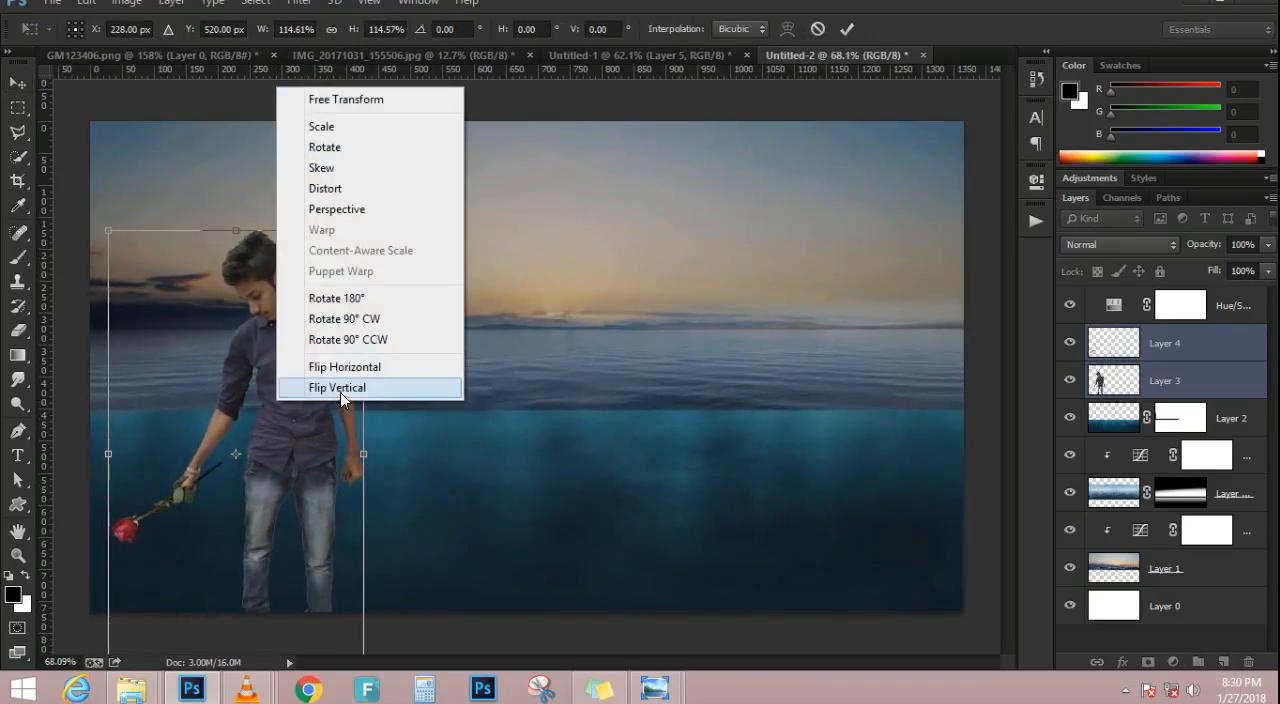
left_click(337, 367)
left_click_drag(183, 377, 194, 362)
key("Return")
scroll(217, 399, "up", 2)
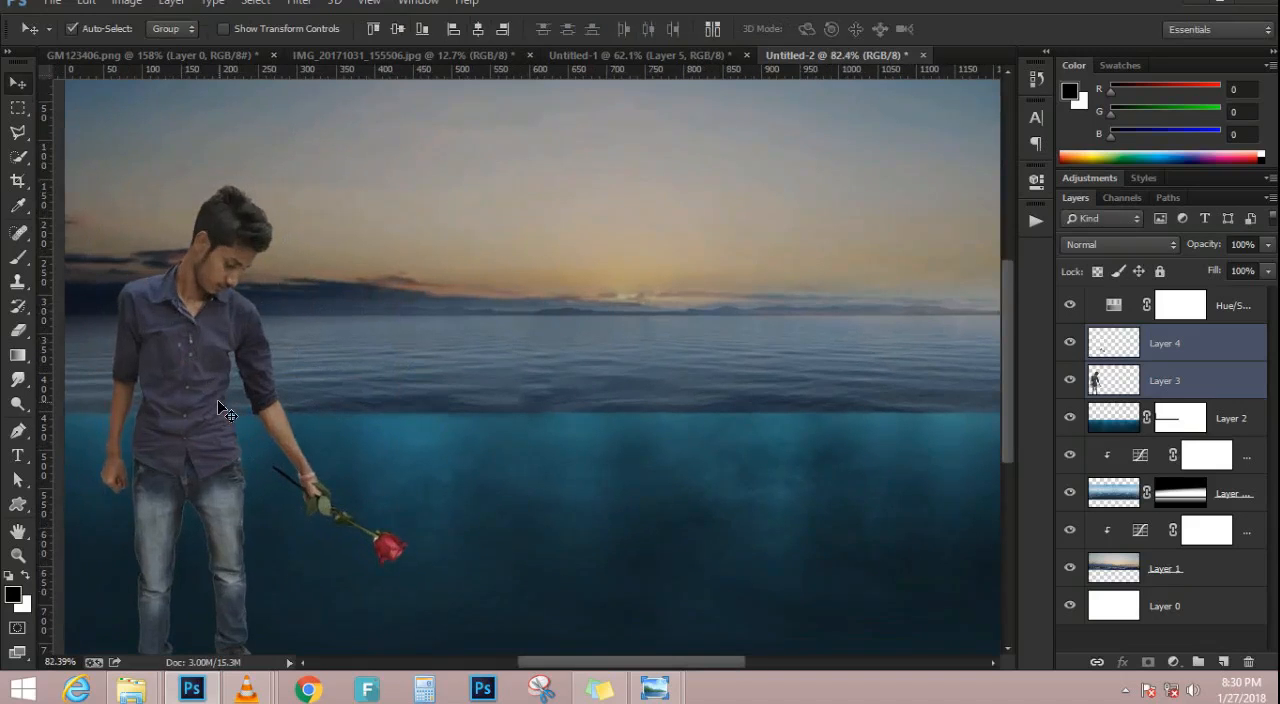
scroll(217, 399, "down", 1)
left_click_drag(145, 393, 288, 402)
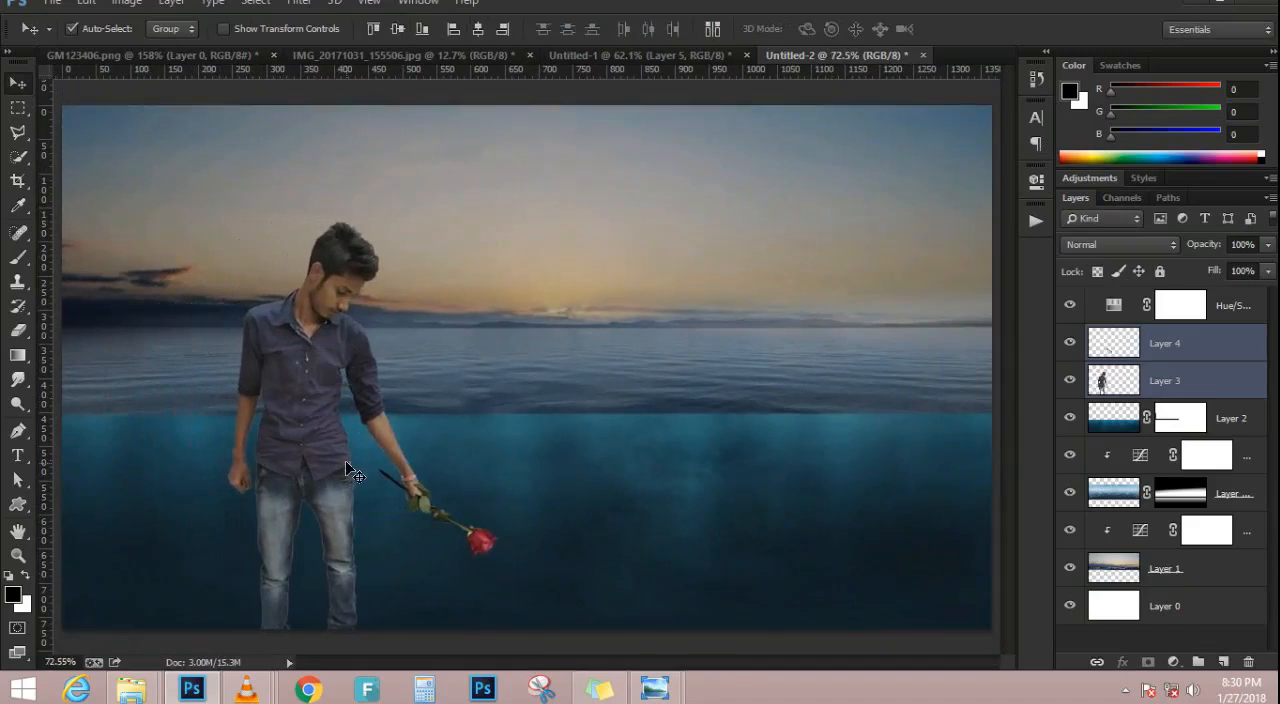
Clip the man's layer to the underwater layer and set its blend mode to Multiply
left_click(1180, 382)
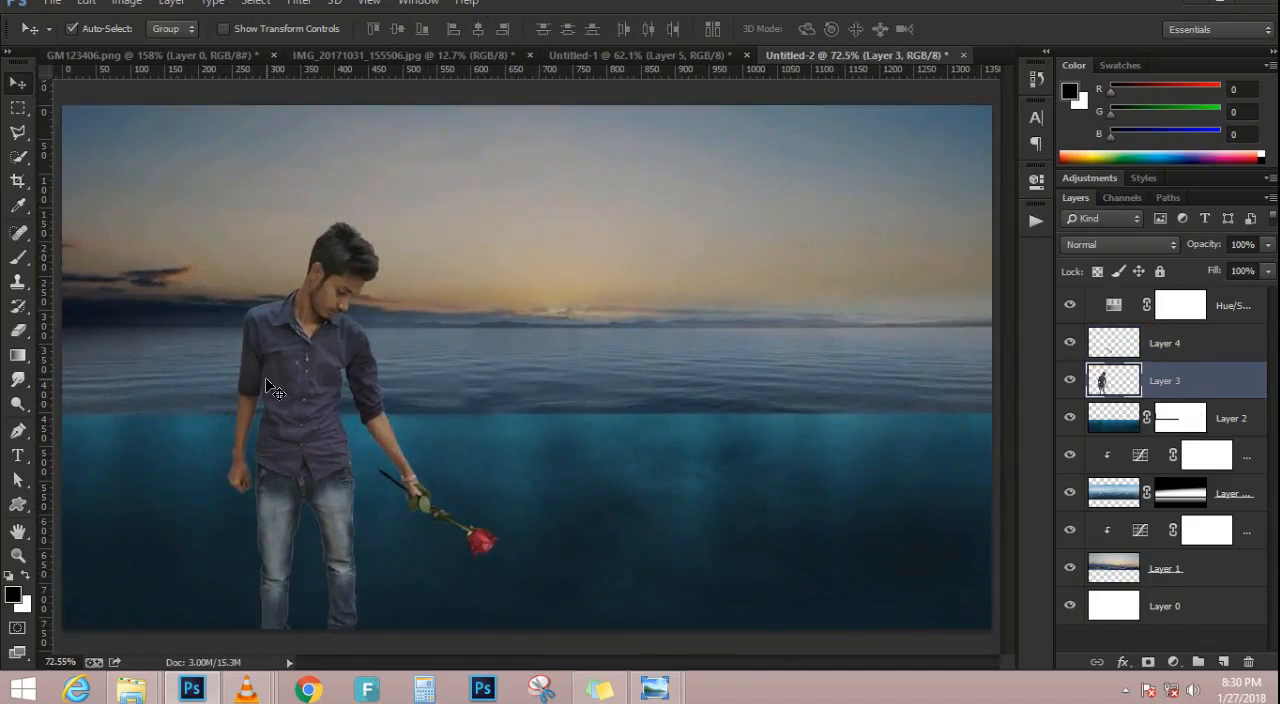
scroll(266, 384, "up", 1)
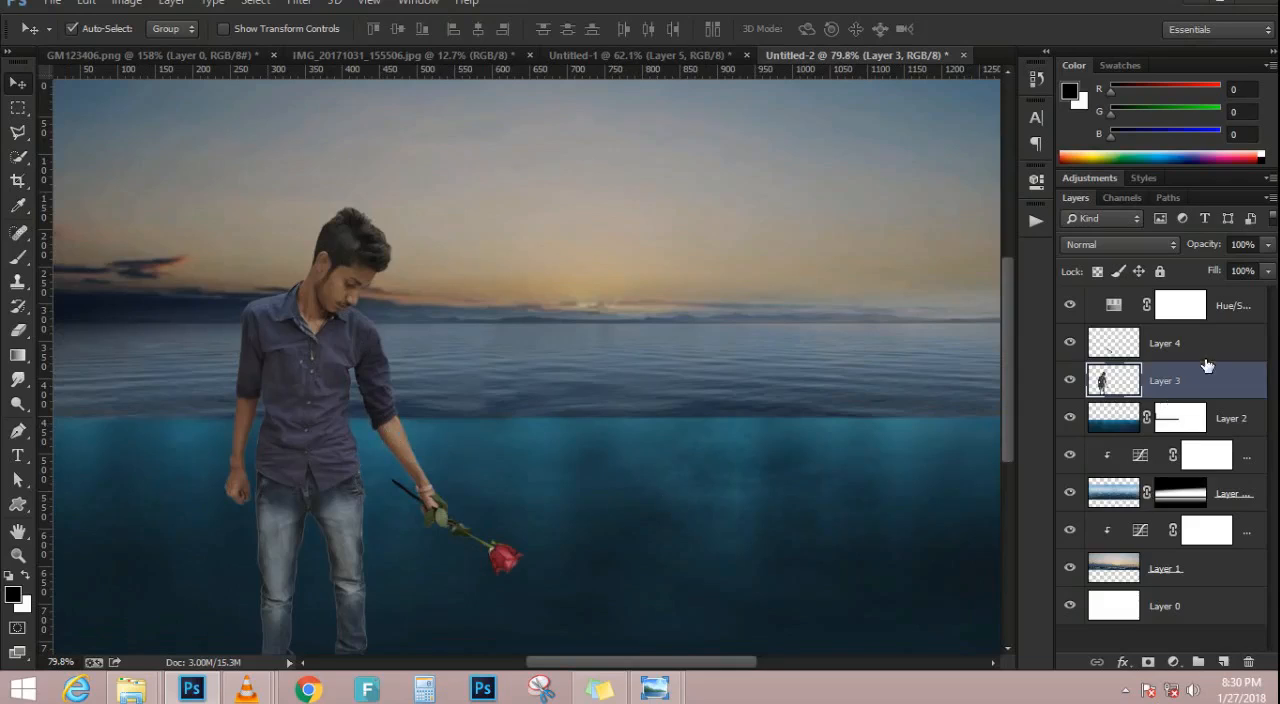
left_click(1149, 399, "alt")
scroll(443, 388, "down", 2)
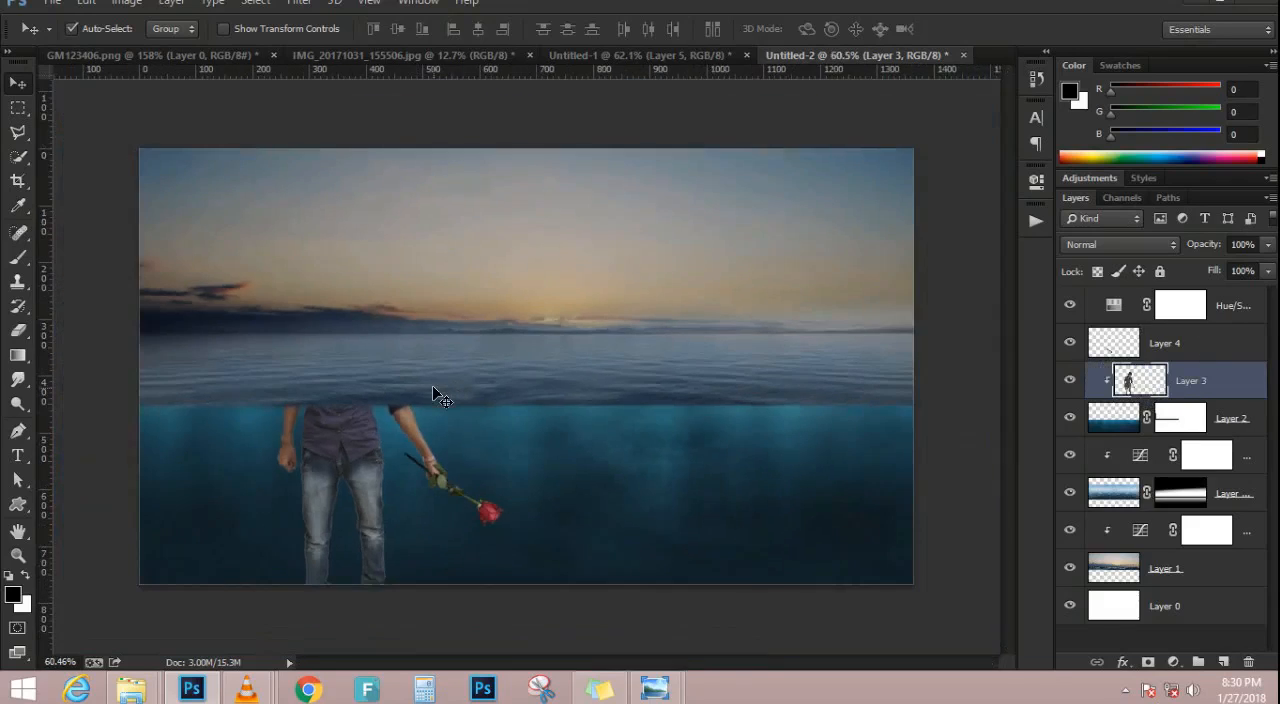
left_click(1116, 245)
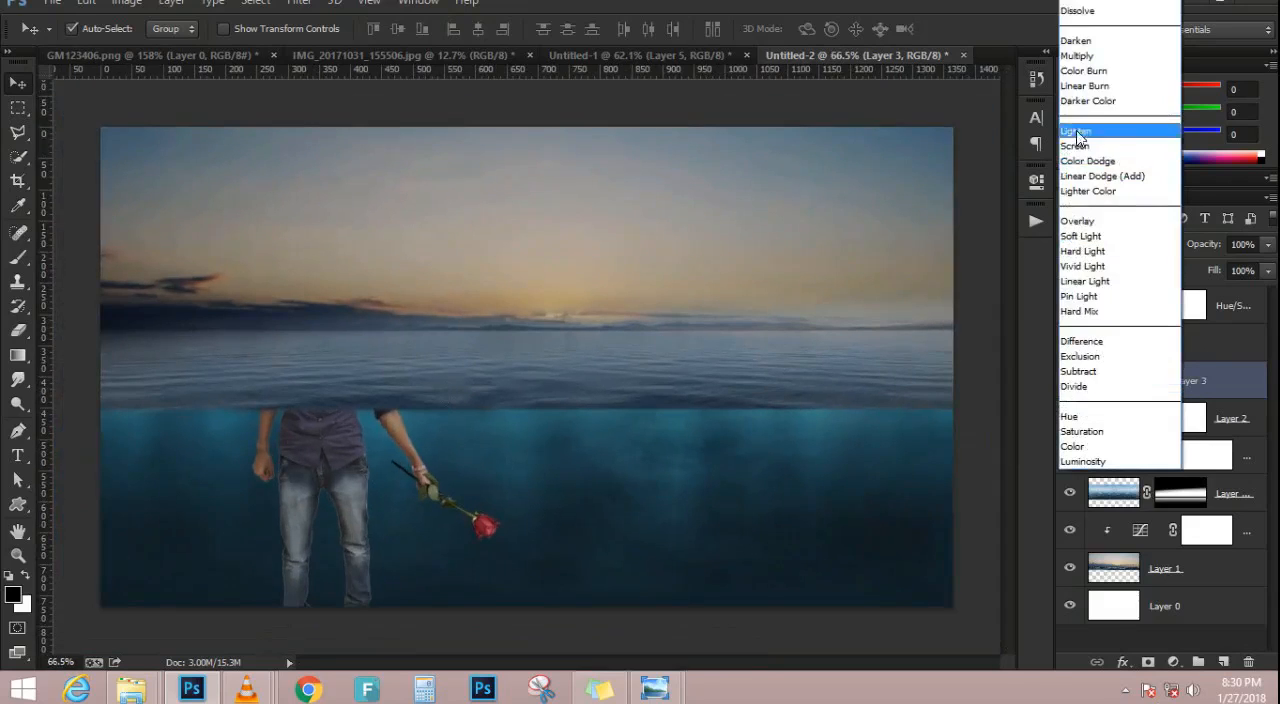
left_click(1081, 58)
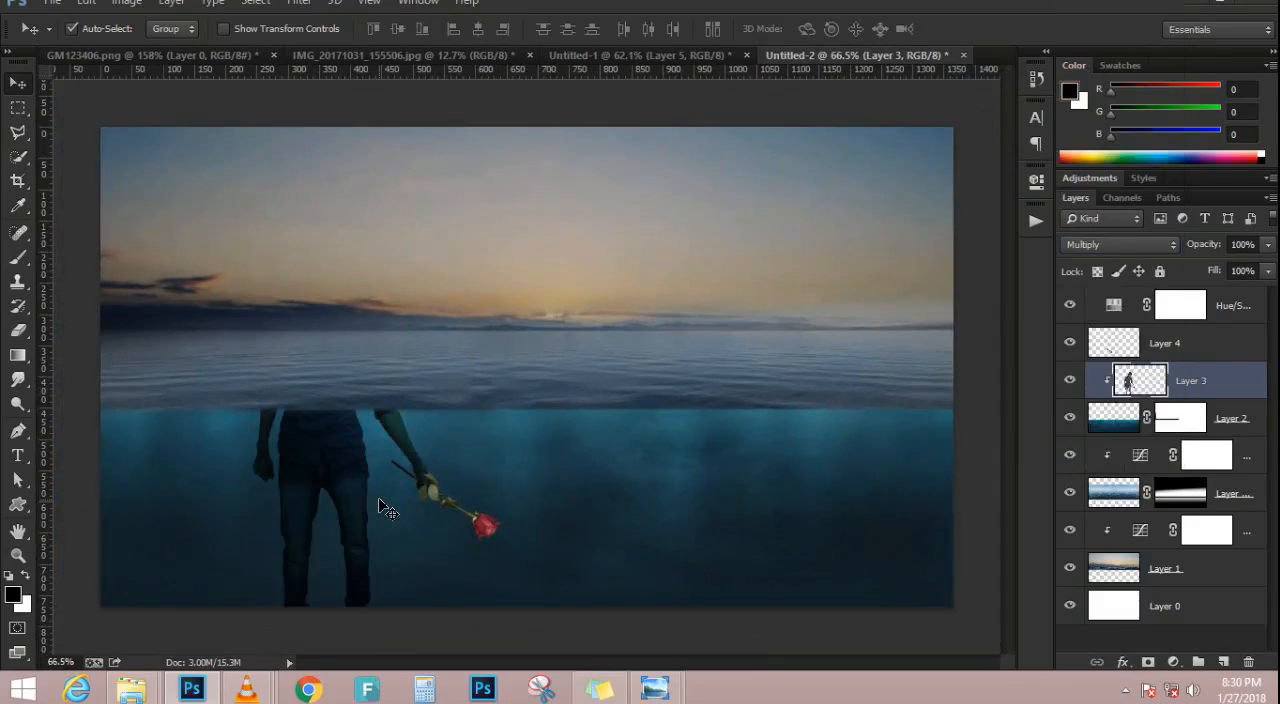
scroll(405, 568, "up", 8)
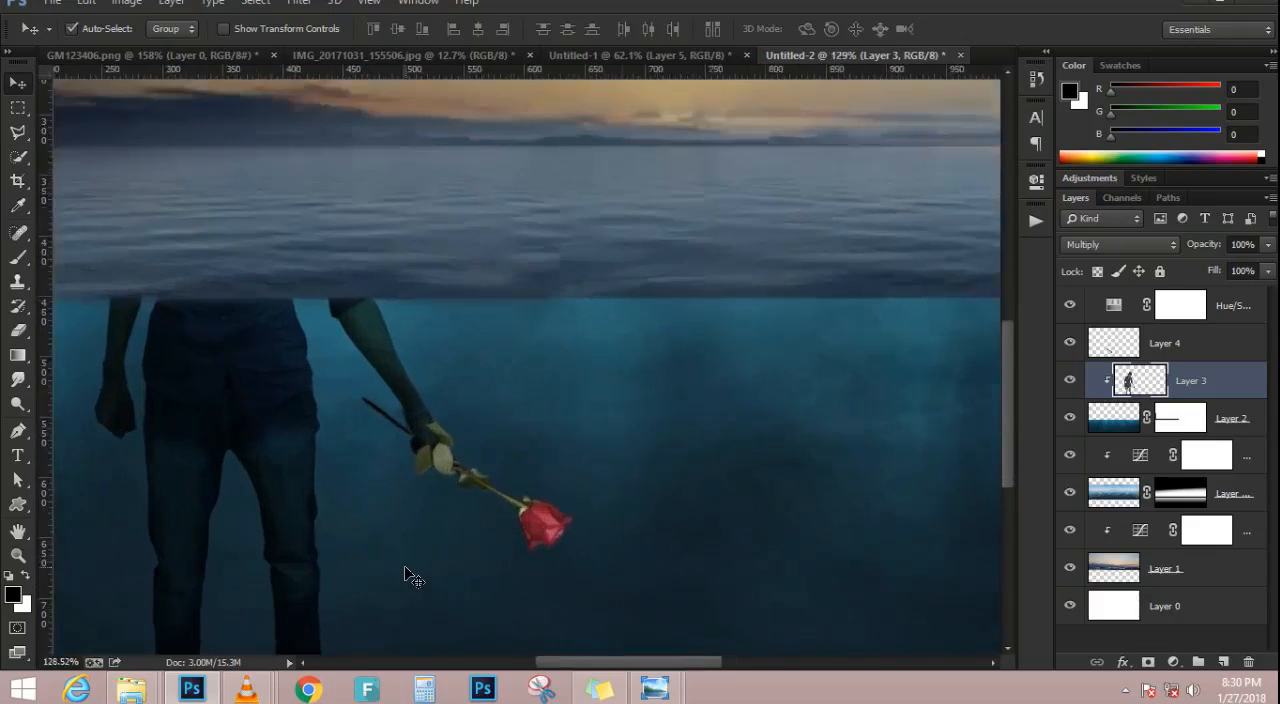
scroll(405, 568, "down", 7)
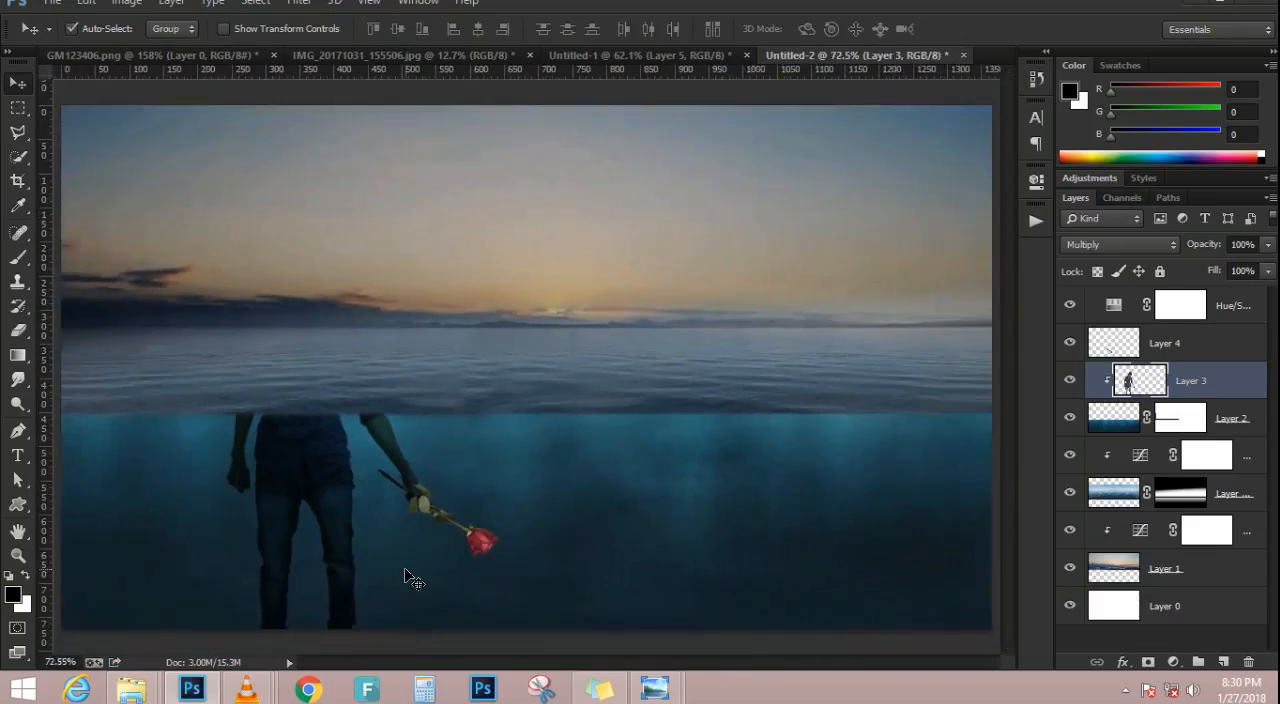
scroll(424, 513, "up", 1)
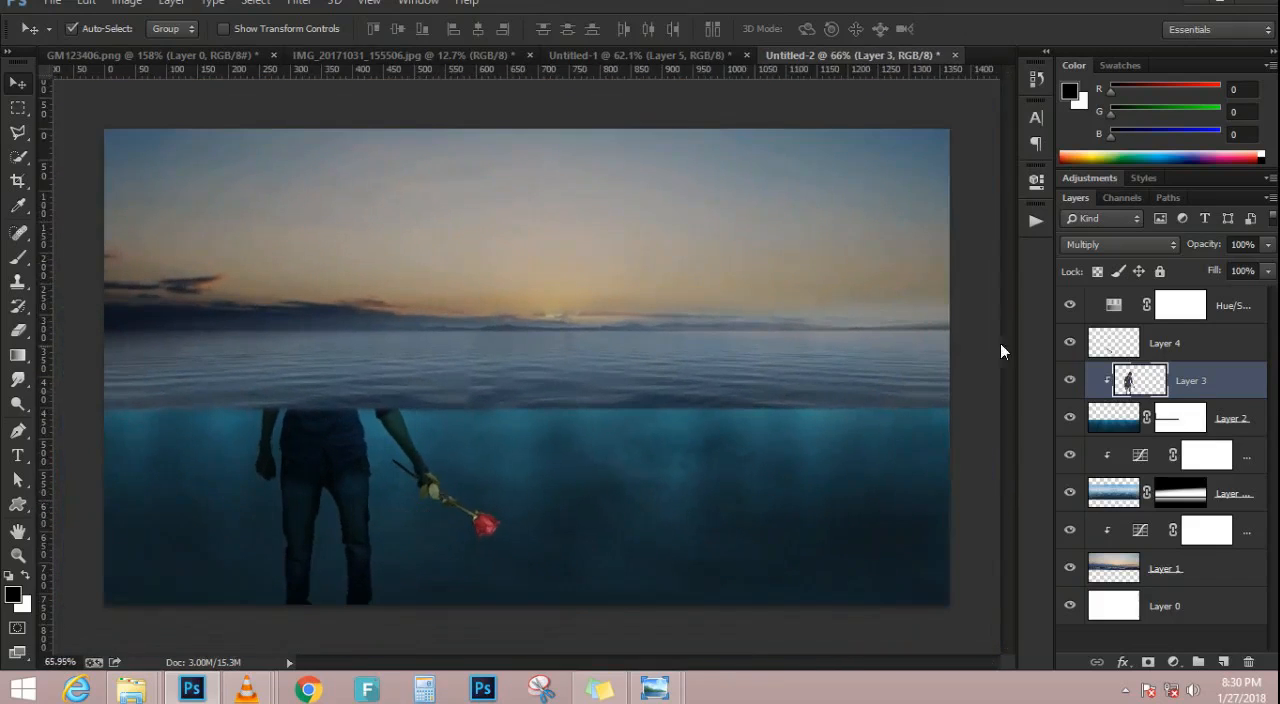
Move the rose layer below the man's layer, inside the underwater layer's clipping group
left_click(1208, 347)
left_click_drag(1208, 347, 1192, 390)
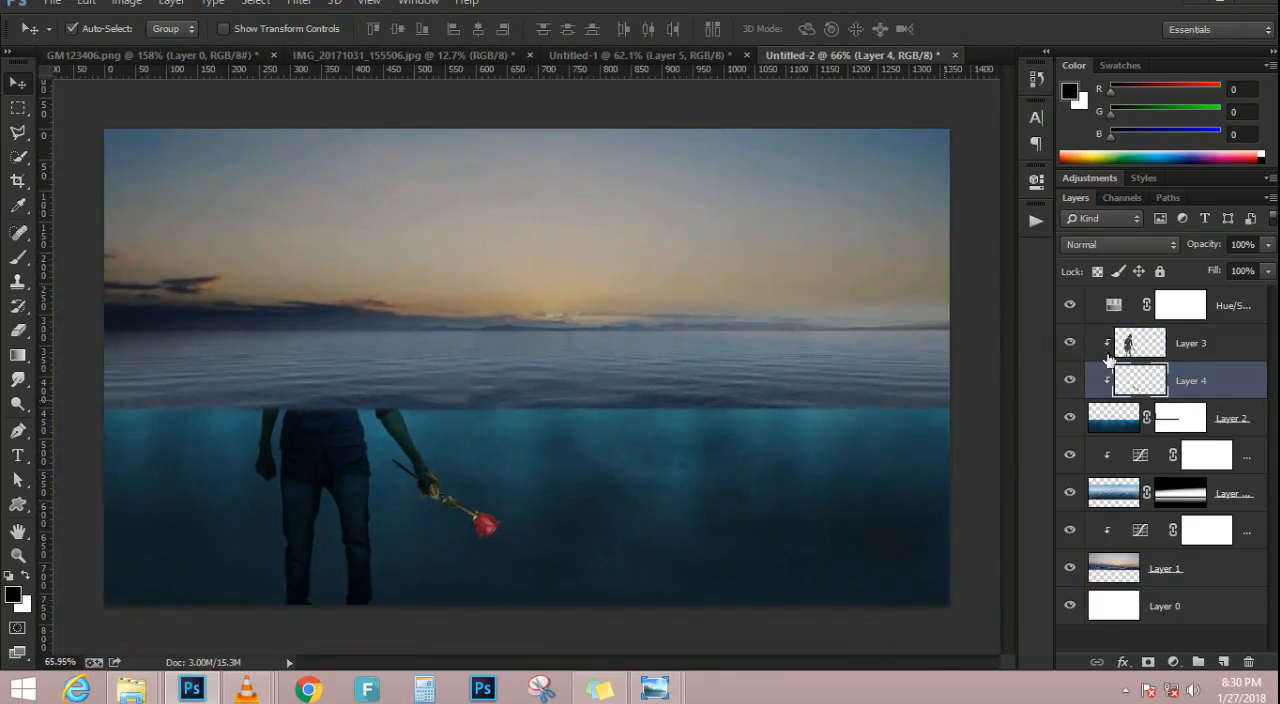
scroll(430, 545, "up", 5)
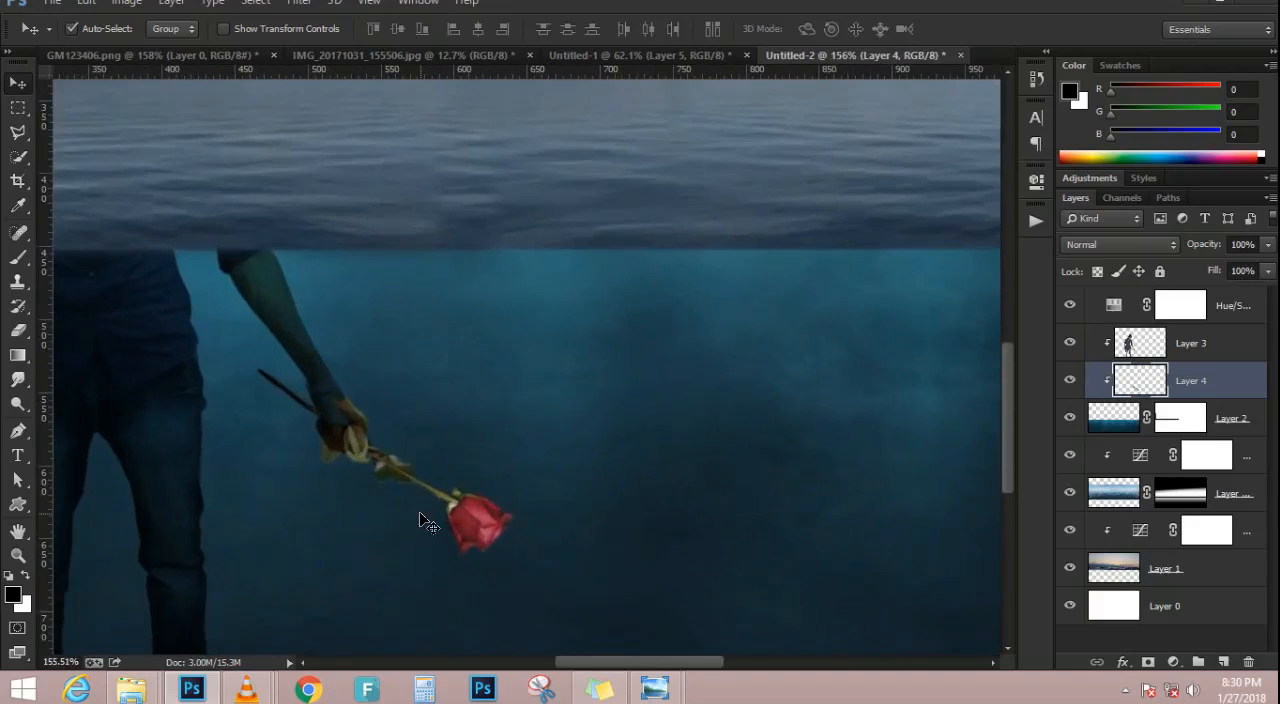
scroll(420, 520, "down", 4)
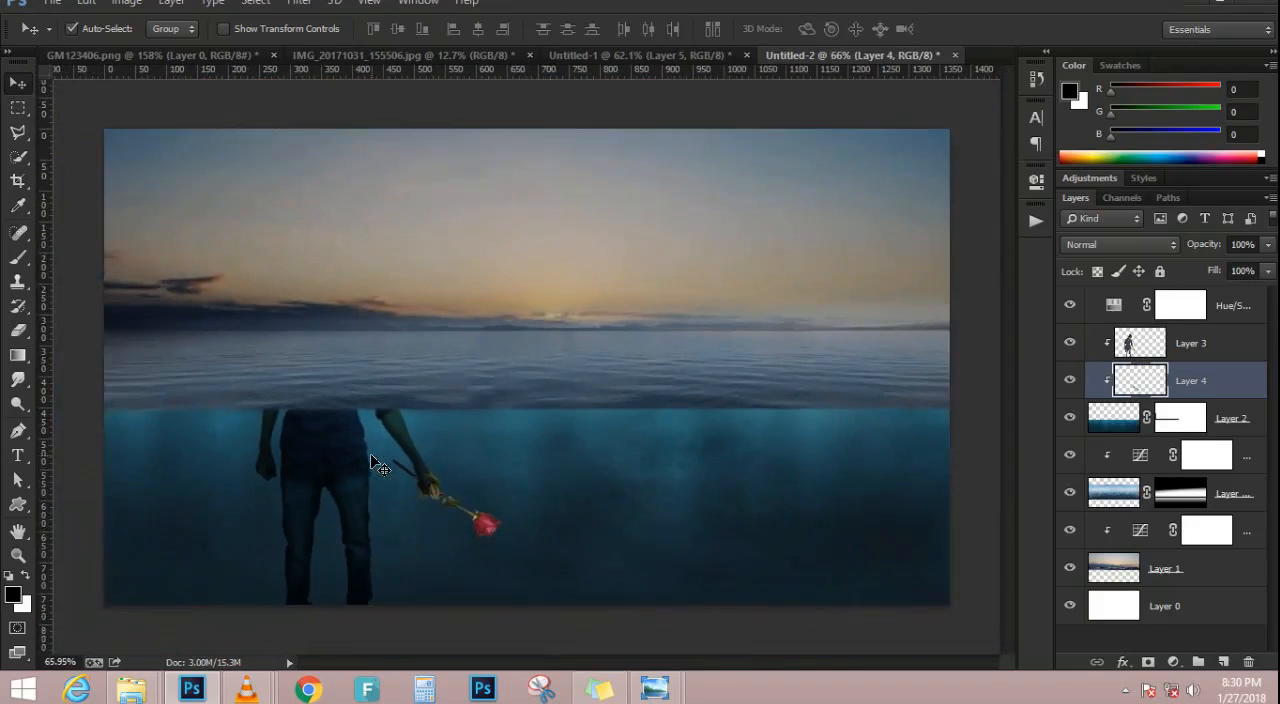
Duplicate the man's Multiply layer as an unclipped copy above the clipping group
left_click(1203, 348)
key("ctrl+j")
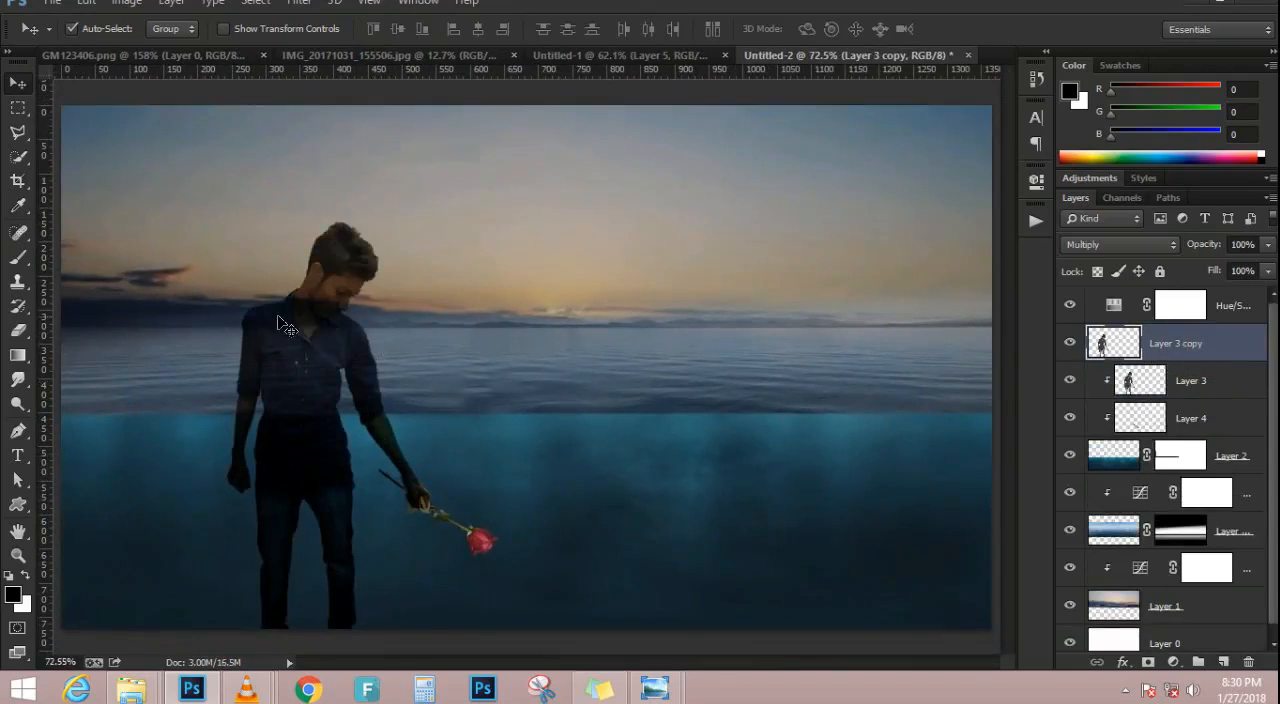
Move the Hue/Saturation adjustment directly above the underwater layer so it is clipped to it, and keep it visible
left_click(1070, 306)
left_click(1070, 306)
left_click(1070, 306)
left_click(1070, 306)
left_click(1072, 306)
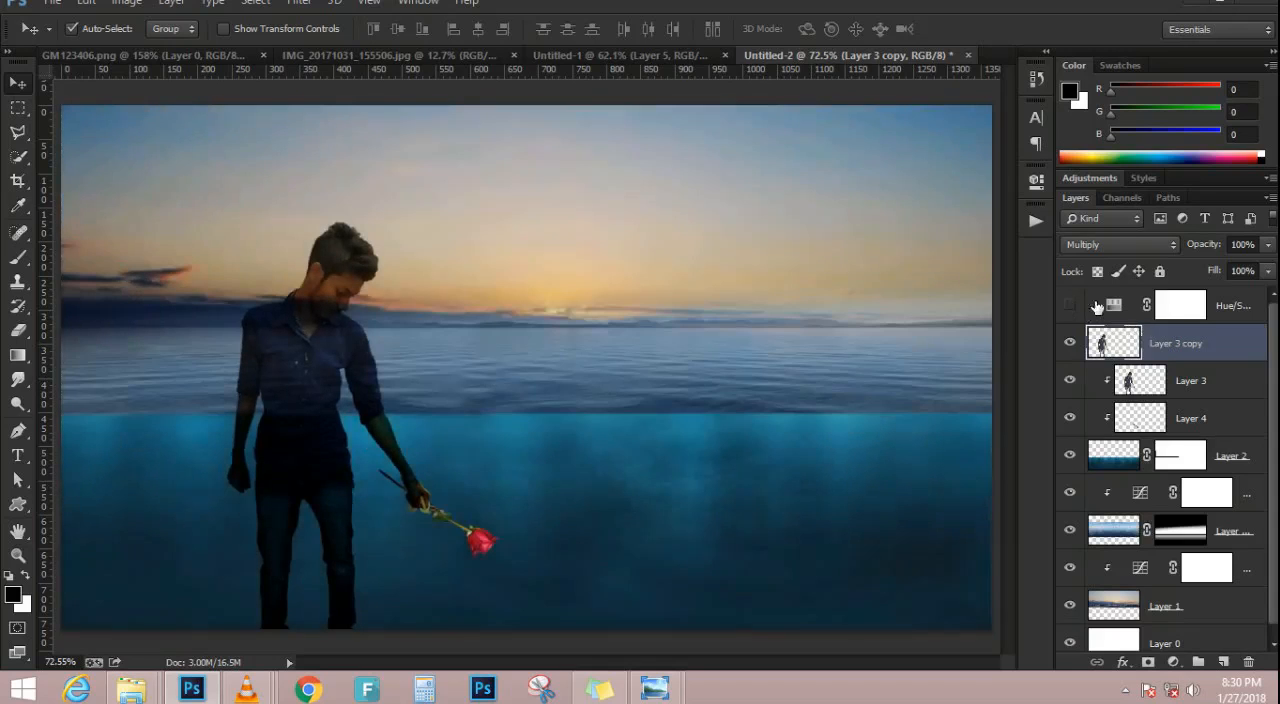
left_click_drag(1245, 303, 1160, 425)
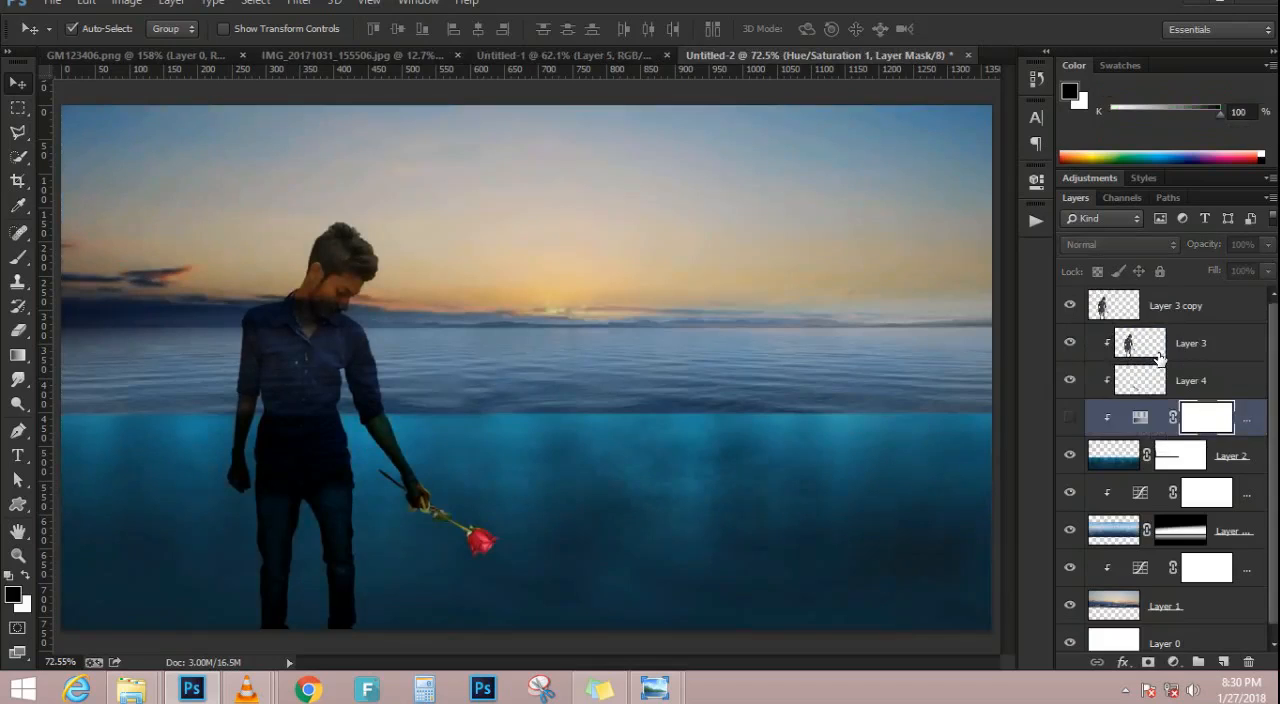
left_click(1070, 418)
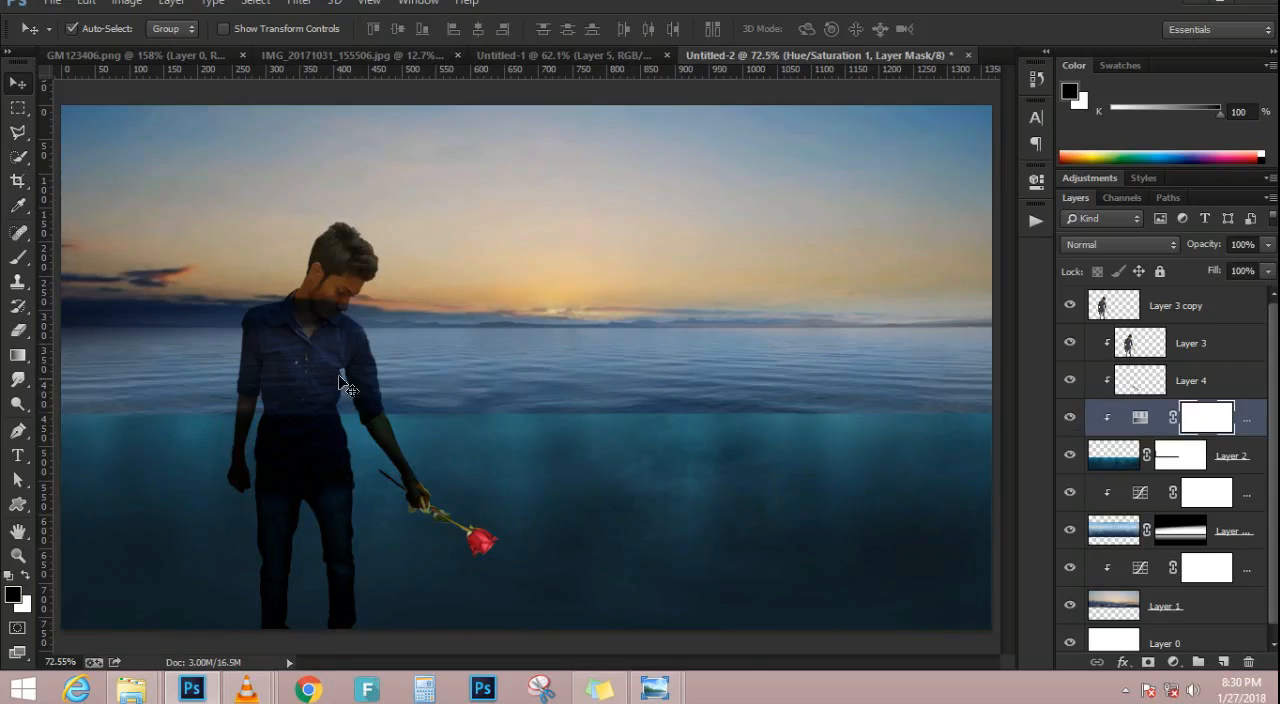
Select the rose's layer and examine the rose in the hand by switching its visibility off and on
scroll(345, 385, "up", 2)
scroll(578, 635, "up", 1)
left_click(545, 629)
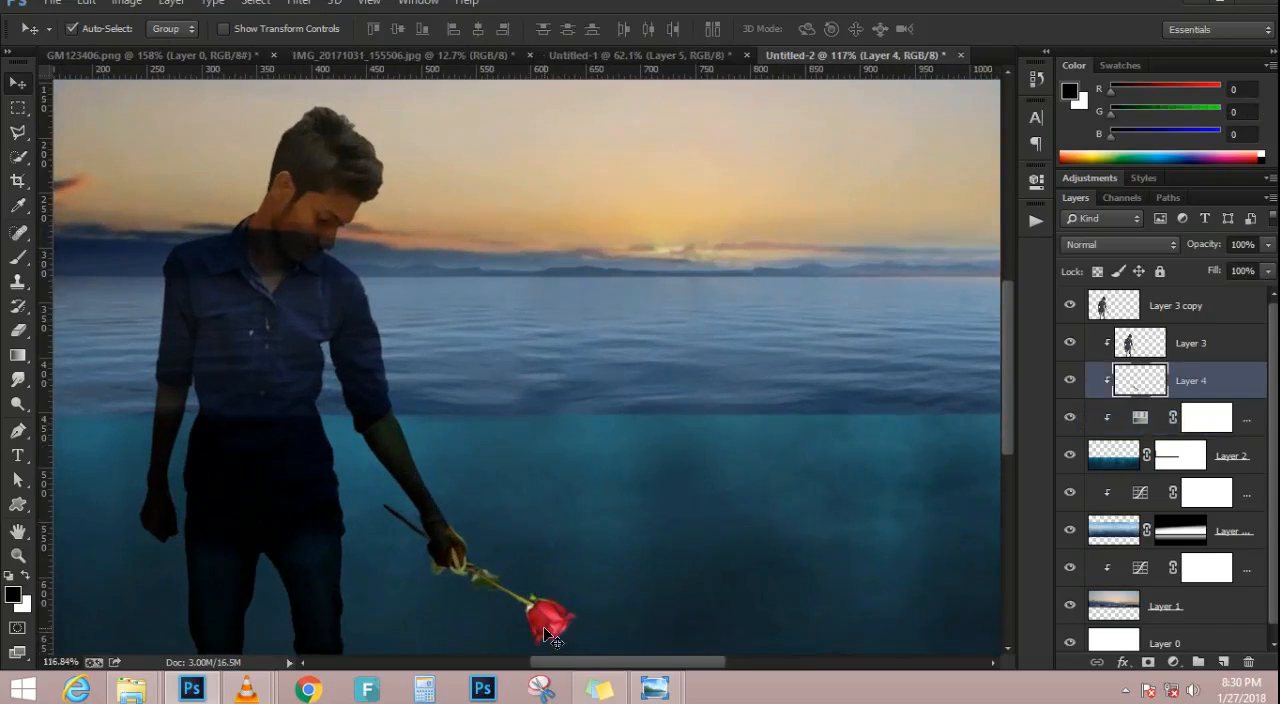
left_click(1069, 383)
left_click(1069, 383)
left_click(1069, 383)
left_click(1069, 383)
scroll(500, 597, "up", 2)
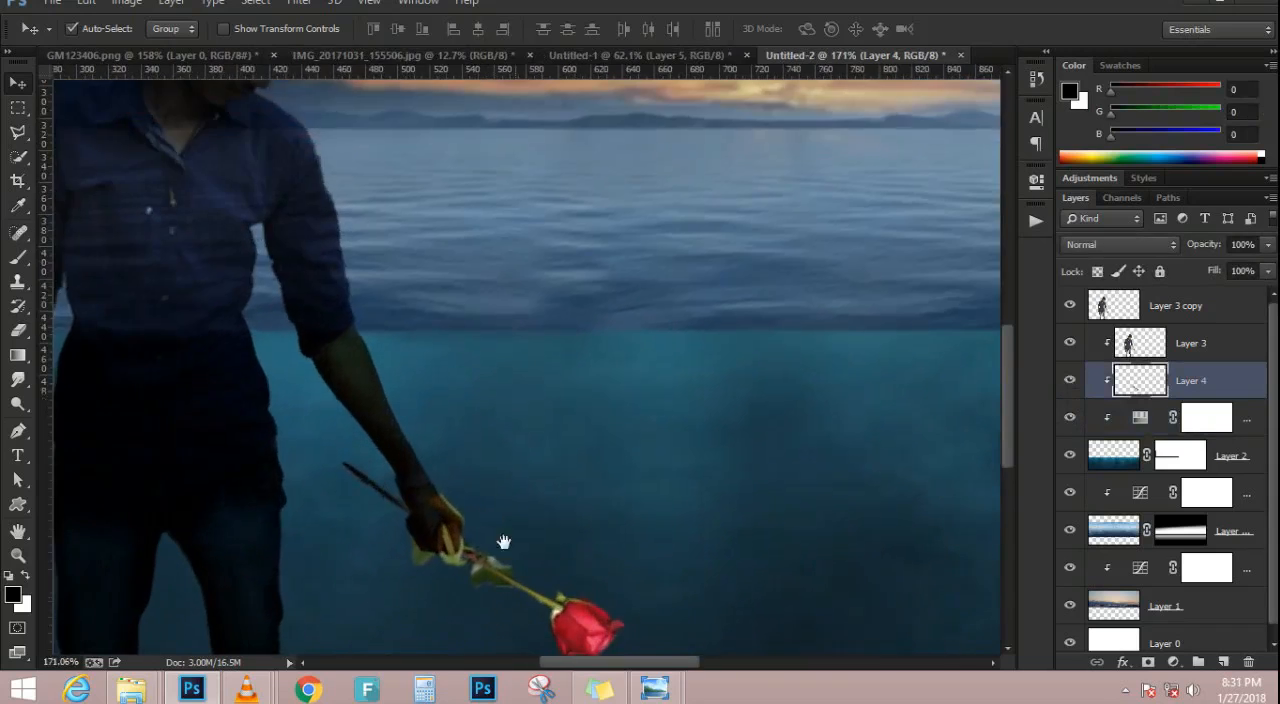
scroll(505, 482, "down", 5)
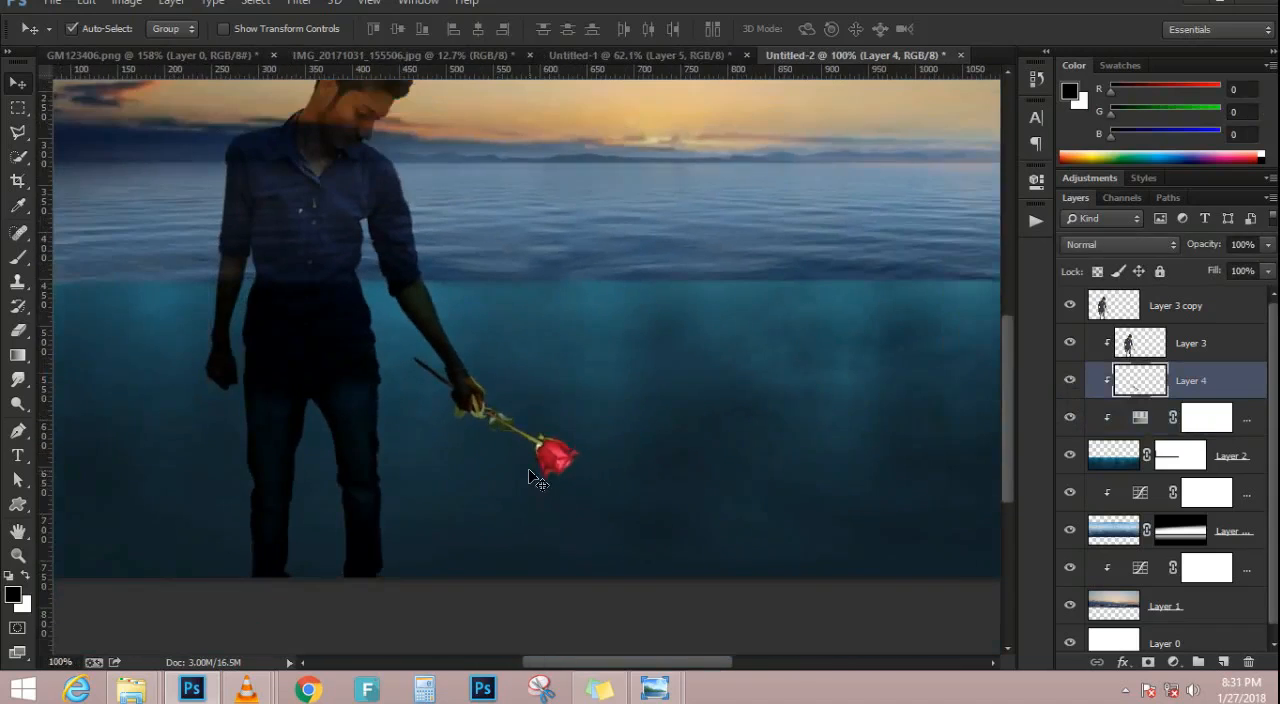
Add a clipped Brightness/Contrast adjustment above the rose layer and raise its contrast slightly
scroll(530, 470, "up", 4)
left_click(1173, 662)
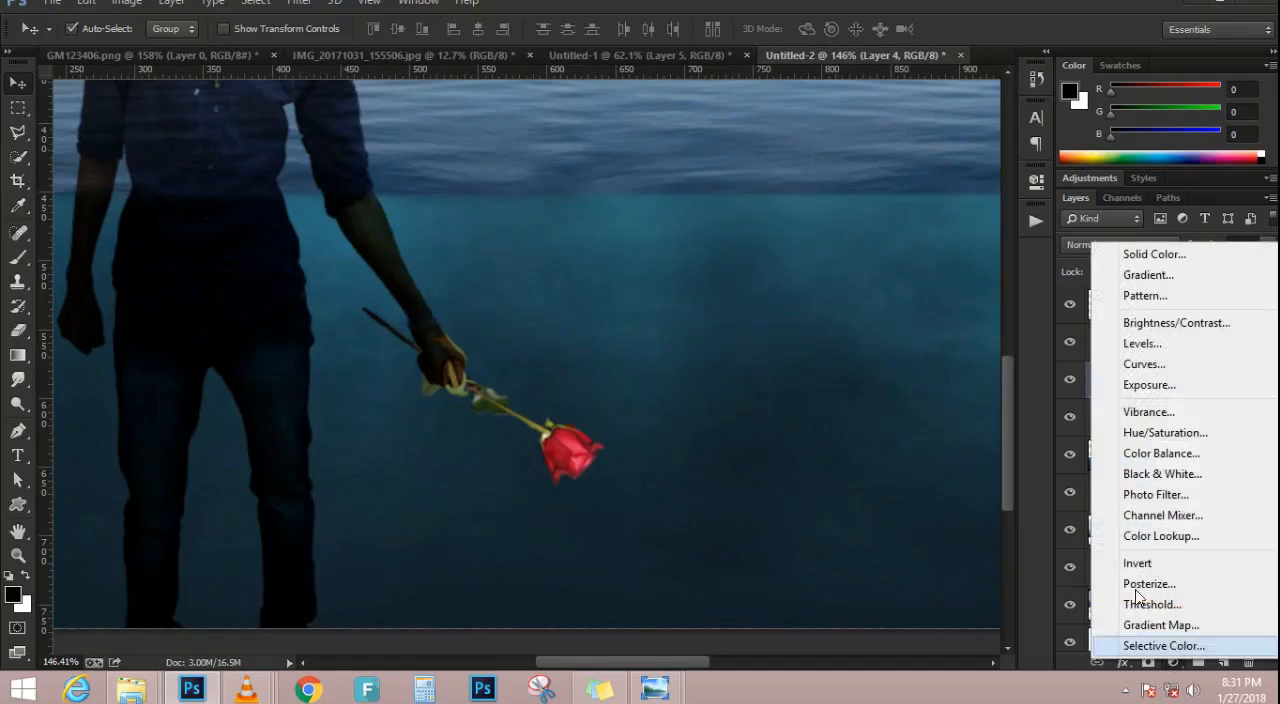
left_click(1150, 323)
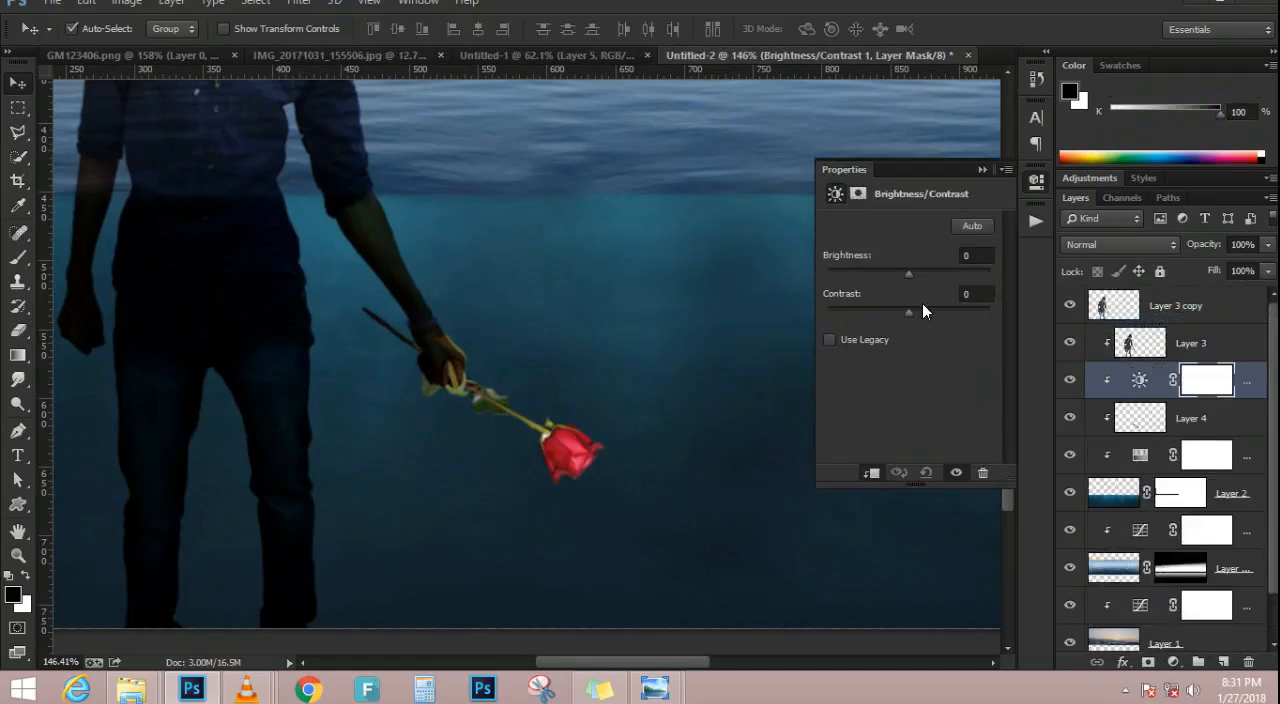
mouse_move(910, 313)
left_mouse_down()
mouse_move(885, 312)
mouse_move(919, 313)
left_mouse_up()
Move the man's clipped layer below the rose layer and set the Brightness/Contrast adjustment's contrast to 20
left_click_drag(1190, 343, 1183, 418)
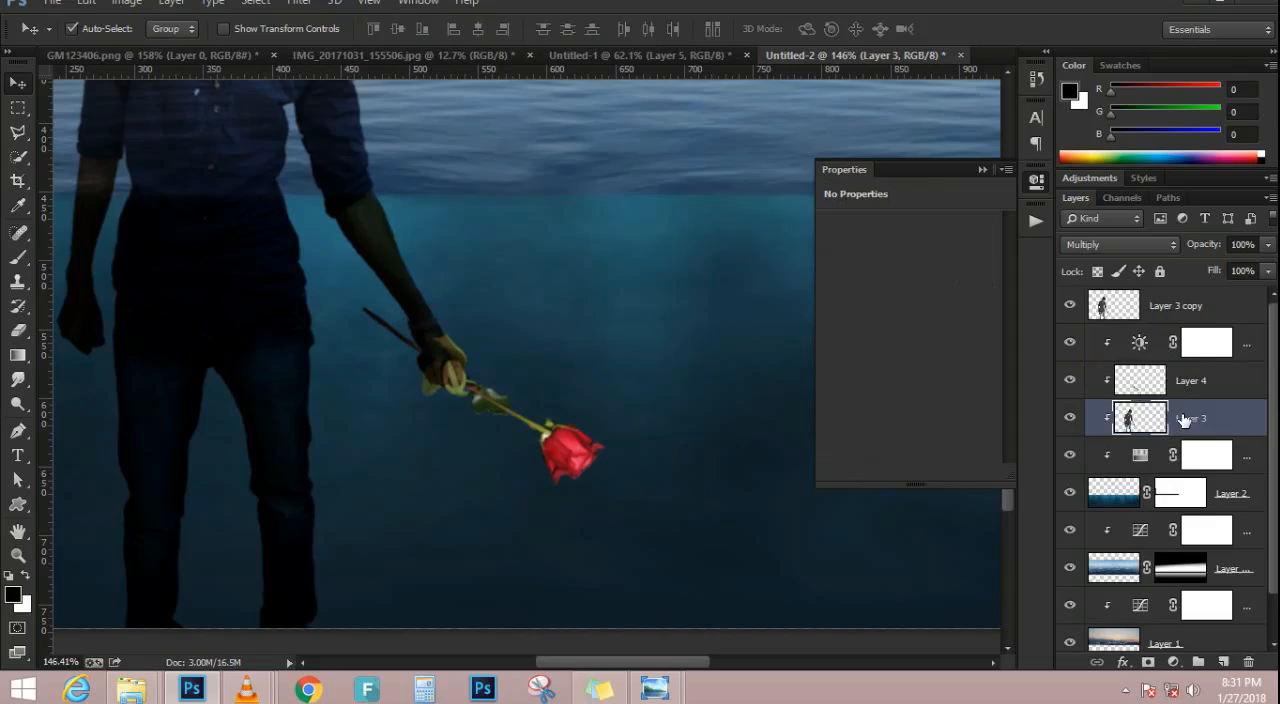
left_click(1114, 346)
left_click_drag(956, 313, 886, 307)
key("ctrl+0")
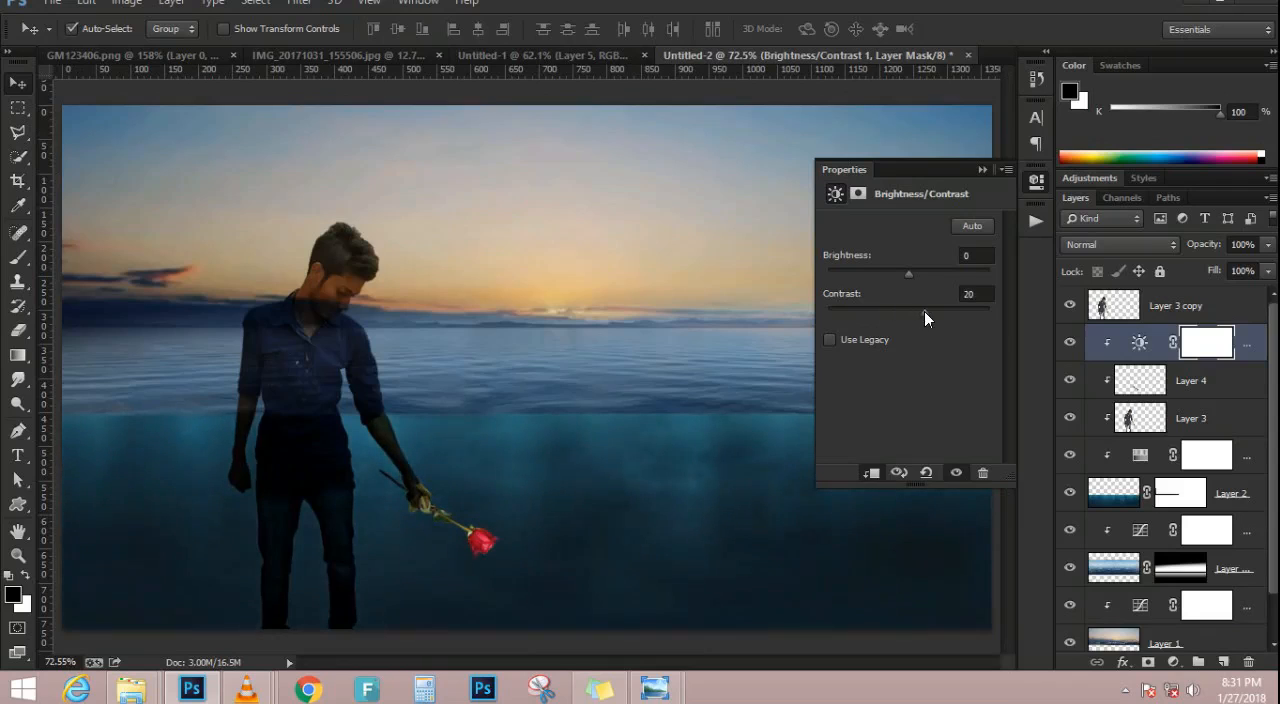
Compare the man's topmost copy layer on and off, and set its blend mode to Normal
left_click(982, 170)
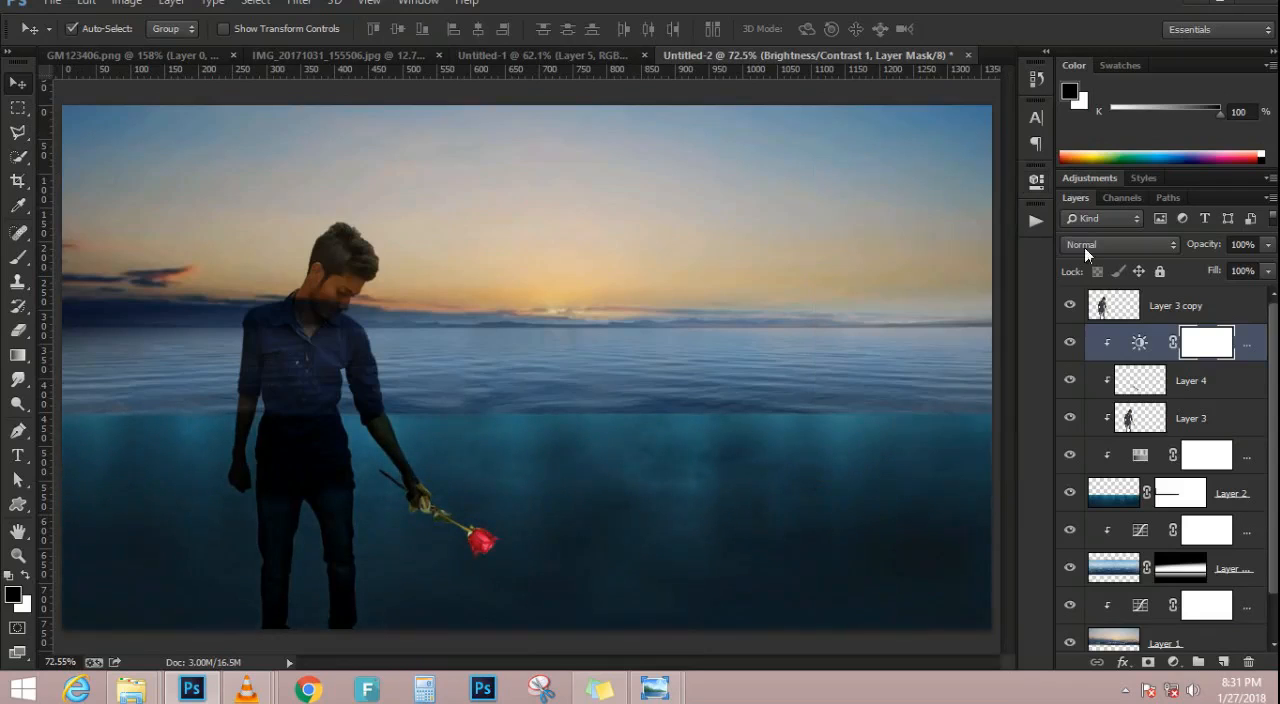
left_click(1166, 307)
left_click(1070, 318)
left_click(1070, 318)
left_click(1070, 318)
left_click(1070, 318)
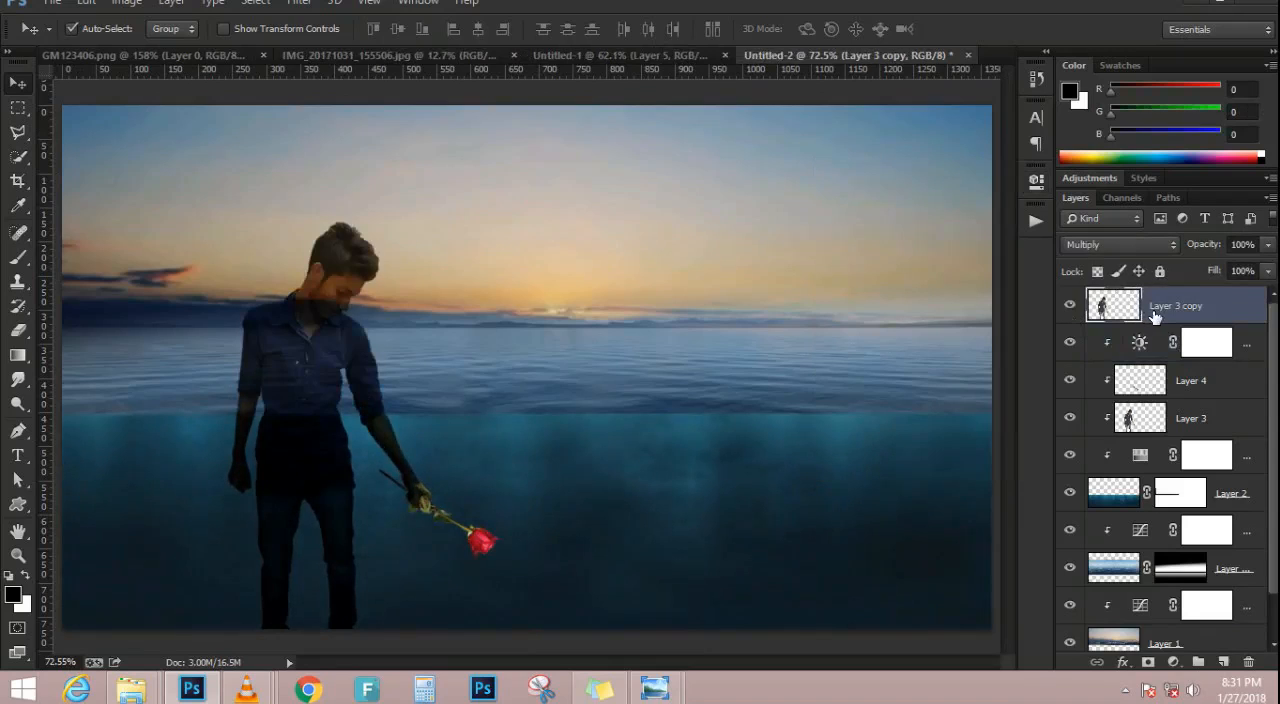
left_click(1118, 245)
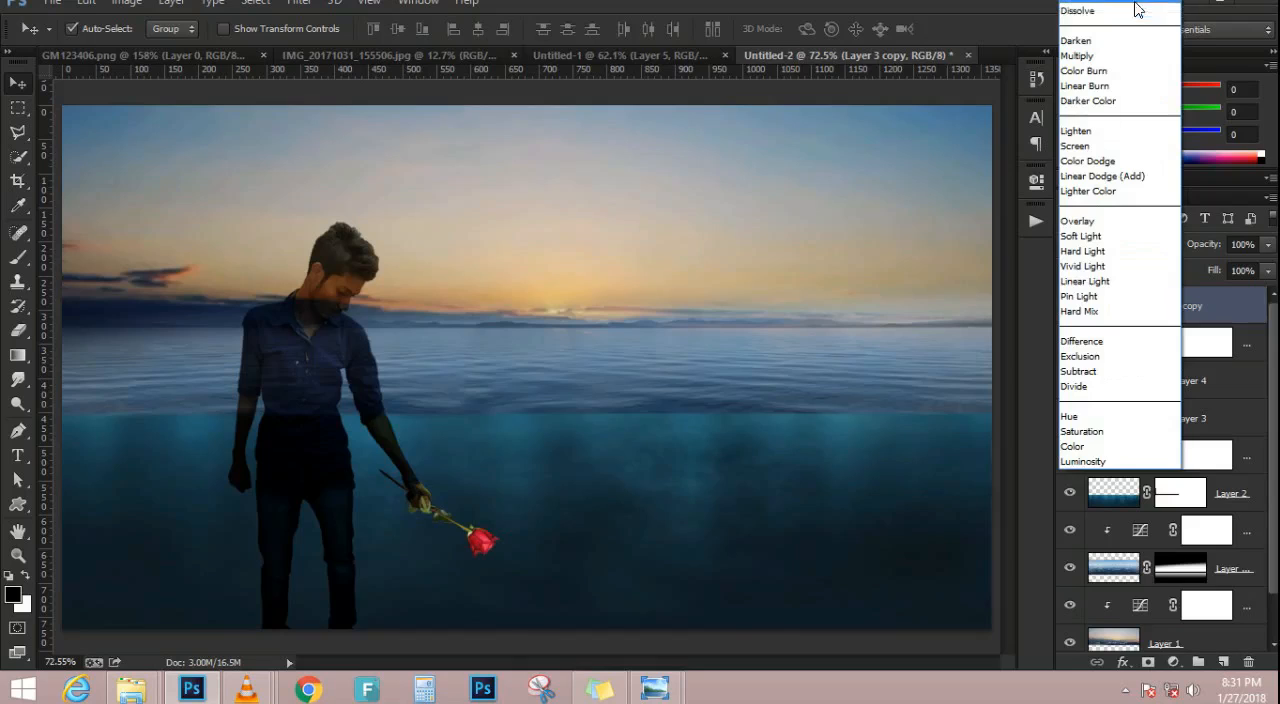
left_click(1140, 8)
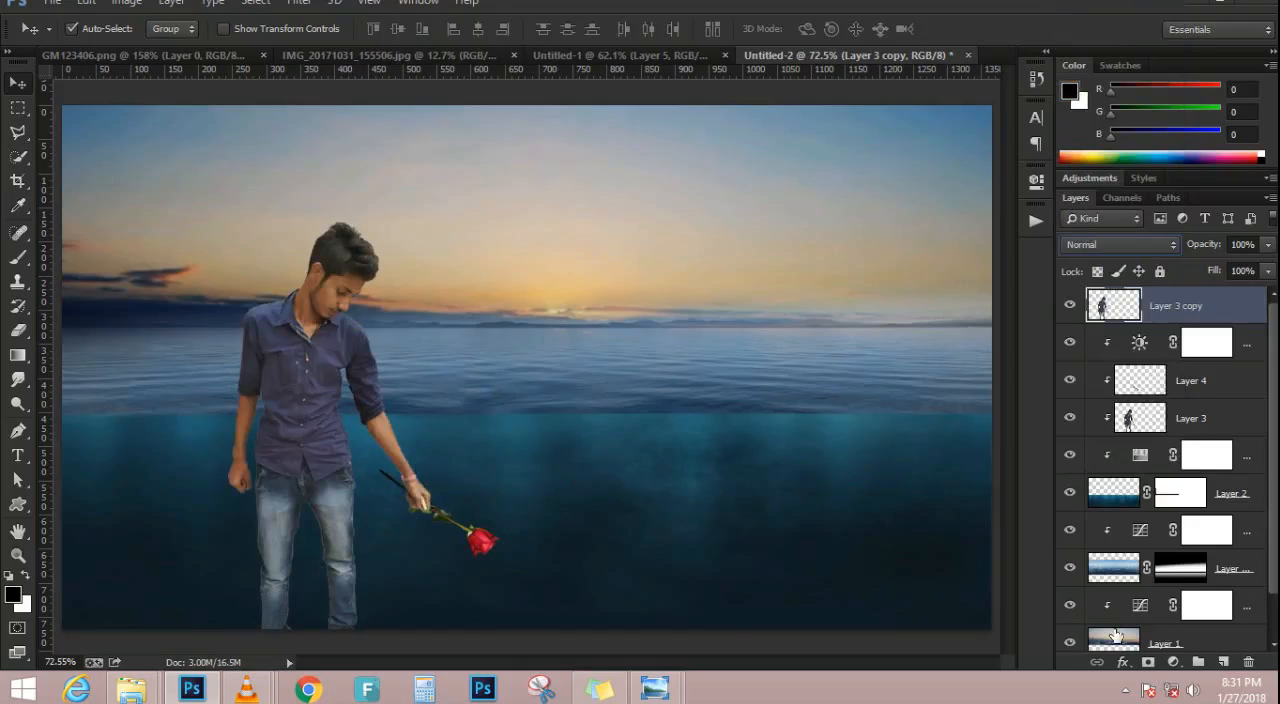
Add a layer mask to the man's copy and paint it black with a 200 px soft brush over his legs and the rose hand
left_click(1148, 663)
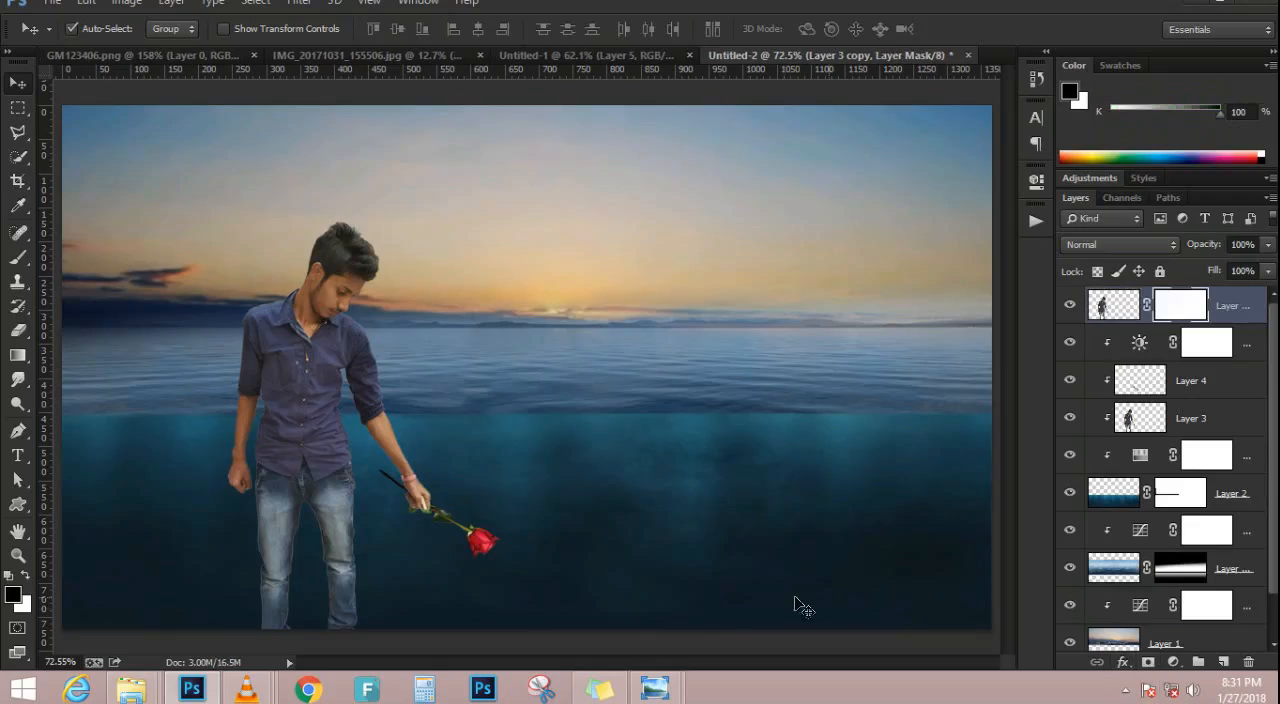
key("b")
key("bracketright")
key("bracketright")
key("bracketright")
key("bracketright")
key("bracketright")
key("bracketright")
key("bracketright")
key("bracketright")
key("bracketright")
key("bracketright")
mouse_move(255, 615)
left_mouse_down()
mouse_move(442, 611)
mouse_move(243, 626)
mouse_move(551, 583)
mouse_move(171, 611)
mouse_move(675, 552)
mouse_move(252, 558)
mouse_move(605, 522)
mouse_move(249, 540)
mouse_move(489, 513)
mouse_move(497, 493)
mouse_move(325, 535)
left_mouse_up()
scroll(325, 535, "up", 3)
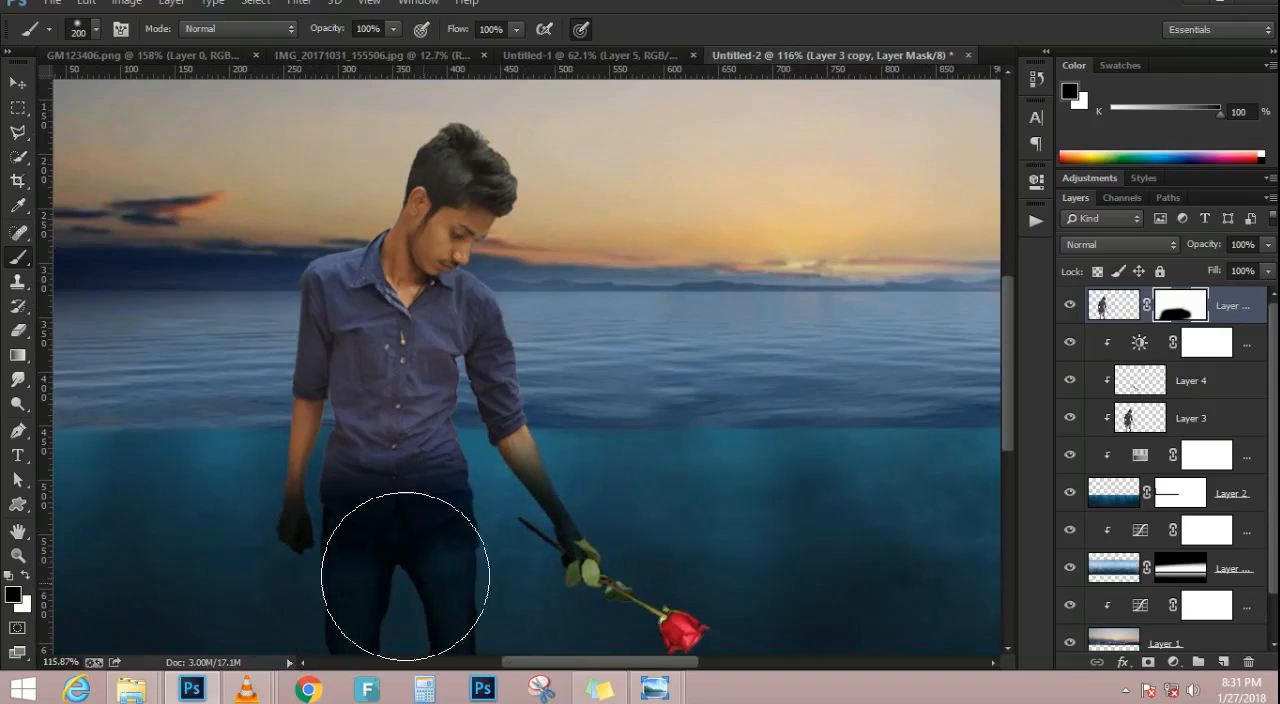
Mask the man's copy around the waist and arms up into the waves with a smaller 80 px black brush
key("bracketleft")
key("bracketleft")
key("bracketleft")
key("bracketleft")
key("bracketleft")
key("bracketleft")
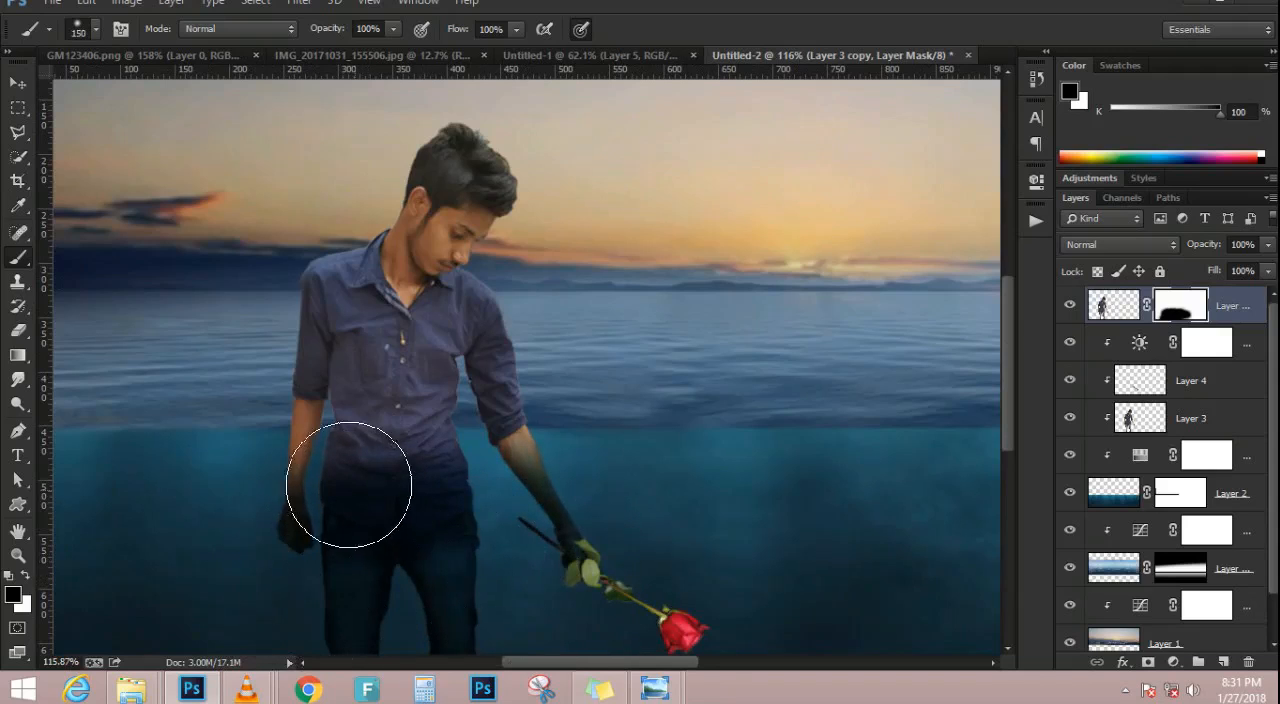
scroll(309, 423, "up", 1)
mouse_move(252, 497)
left_mouse_down()
mouse_move(538, 497)
mouse_move(407, 500)
mouse_move(430, 484)
mouse_move(545, 480)
mouse_move(299, 488)
mouse_move(562, 472)
mouse_move(239, 485)
mouse_move(605, 461)
mouse_move(211, 463)
mouse_move(462, 460)
mouse_move(312, 454)
mouse_move(521, 437)
mouse_move(310, 437)
mouse_move(537, 420)
mouse_move(247, 420)
left_mouse_up()
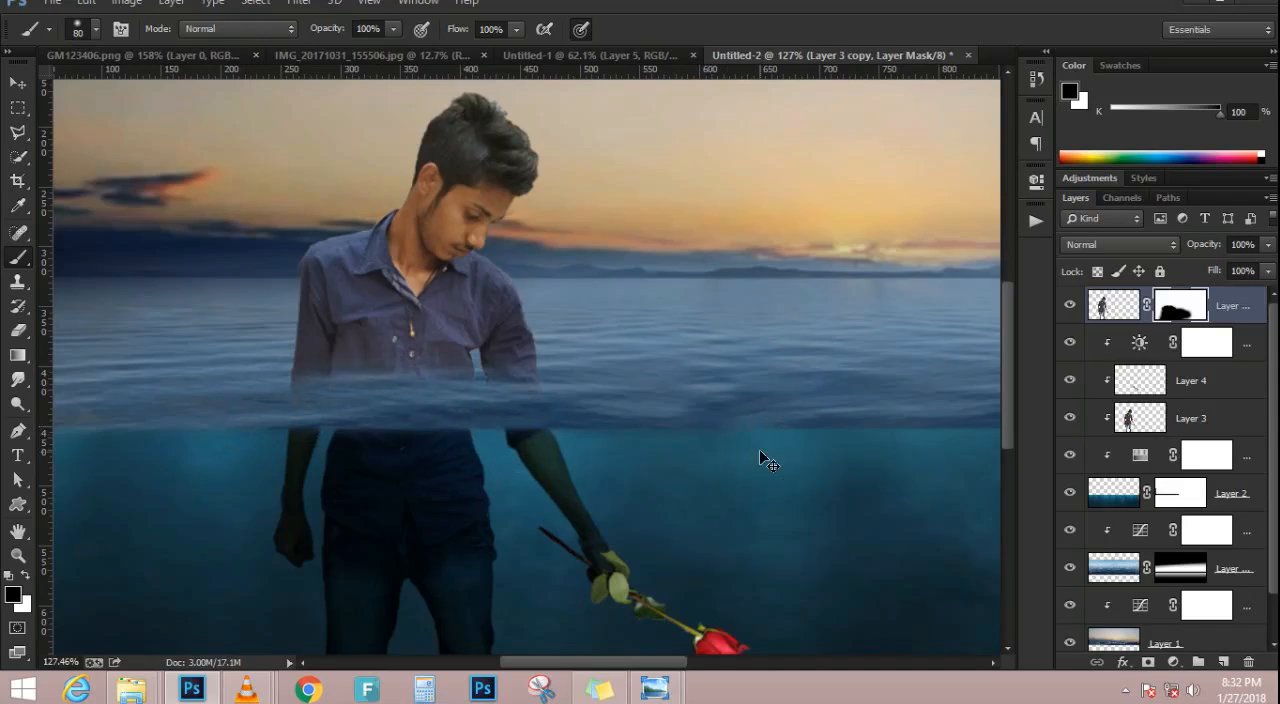
key("ctrl+0")
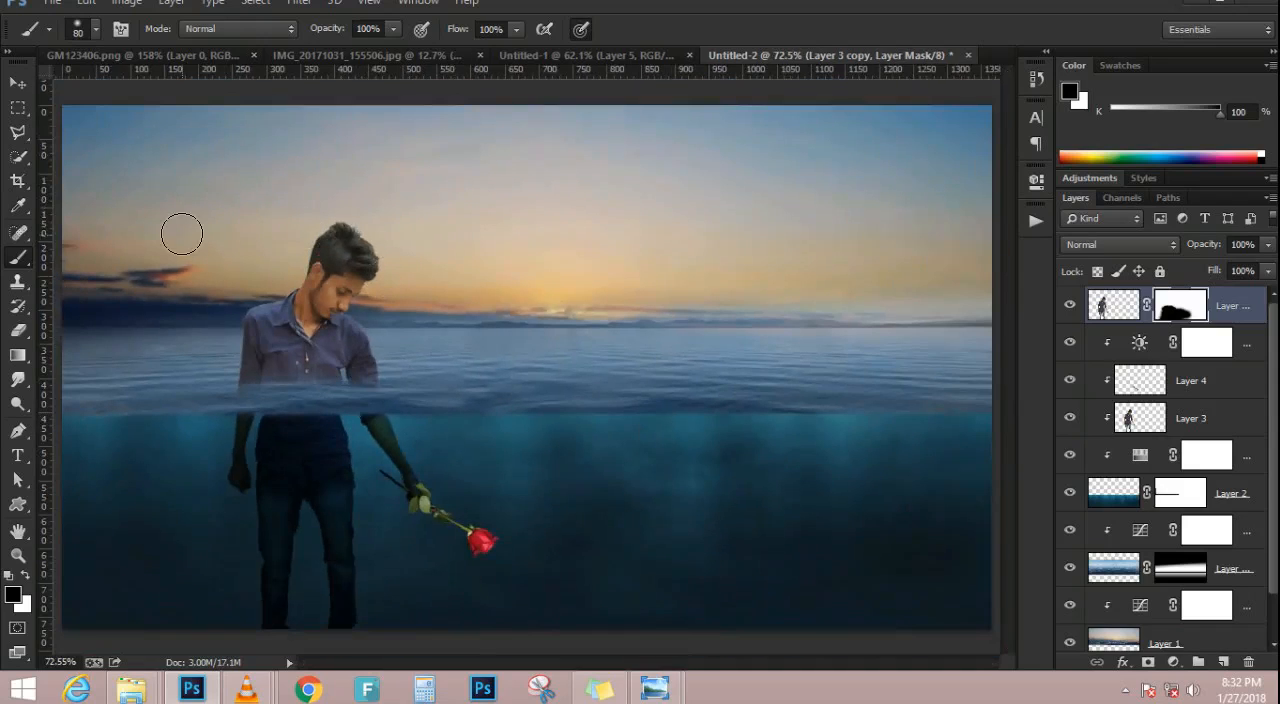
left_click(18, 82)
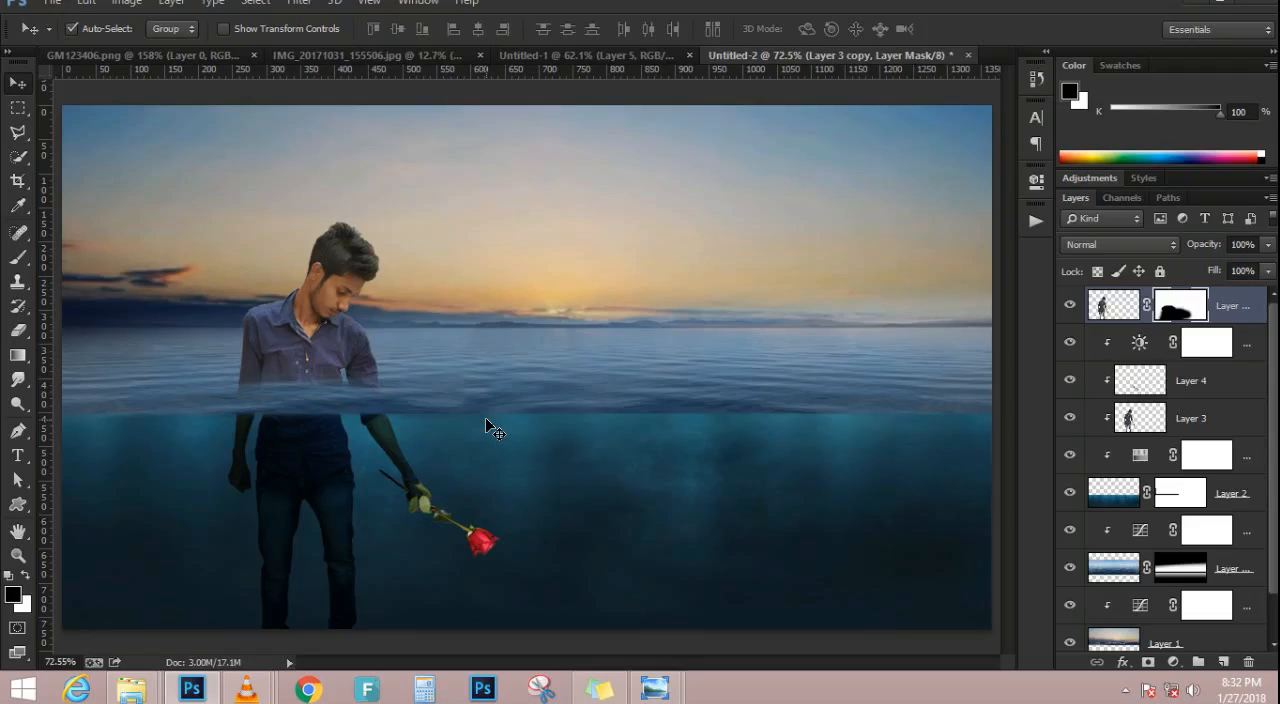
Select the rose's layer, check it by switching its visibility off and on, and set its blend mode to Multiply
scroll(484, 542, "up", 5)
left_click(470, 546)
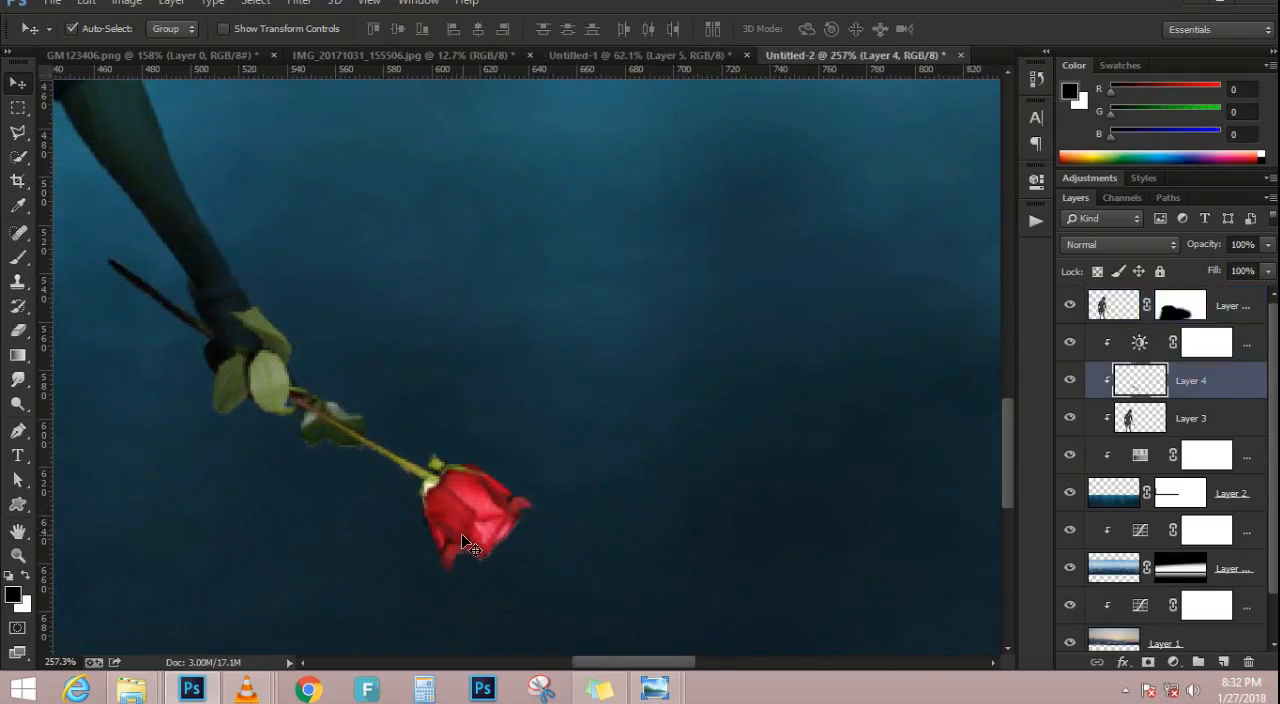
left_click(1071, 382)
left_click(1071, 382)
scroll(480, 443, "down", 3)
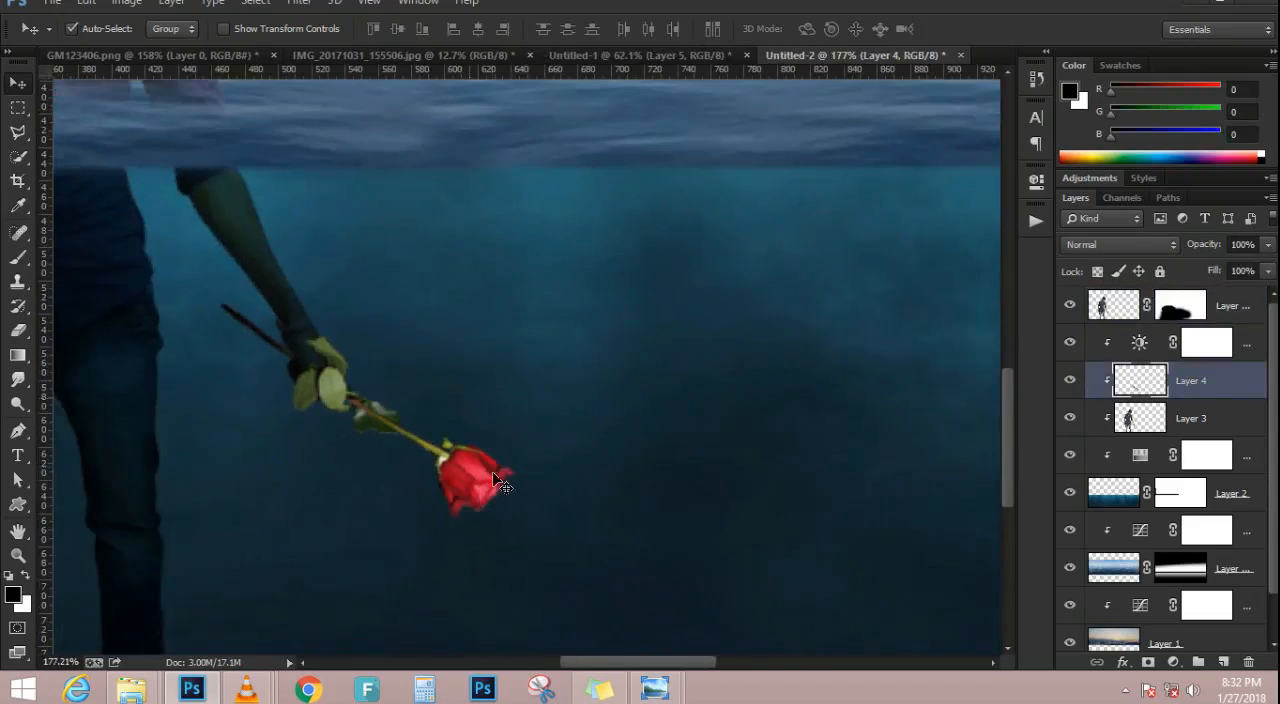
scroll(497, 500, "down", 3)
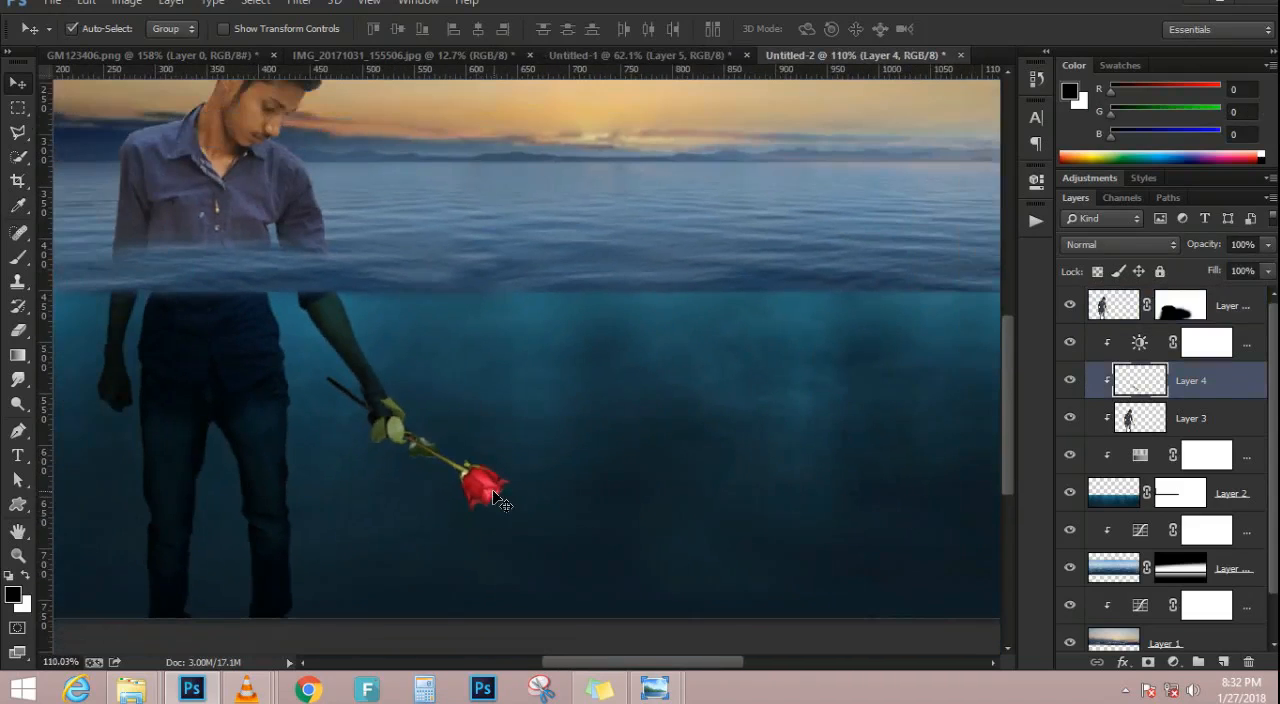
scroll(497, 500, "down", 1)
left_click(1134, 245)
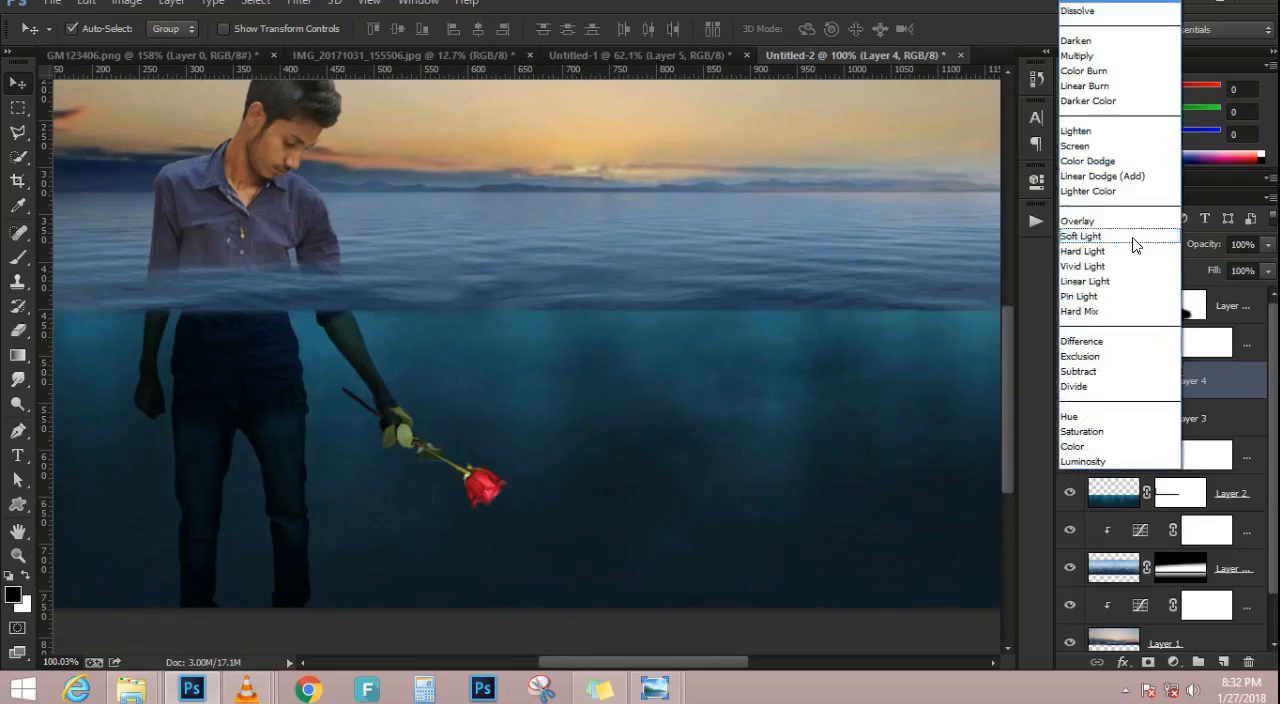
left_click(1091, 58)
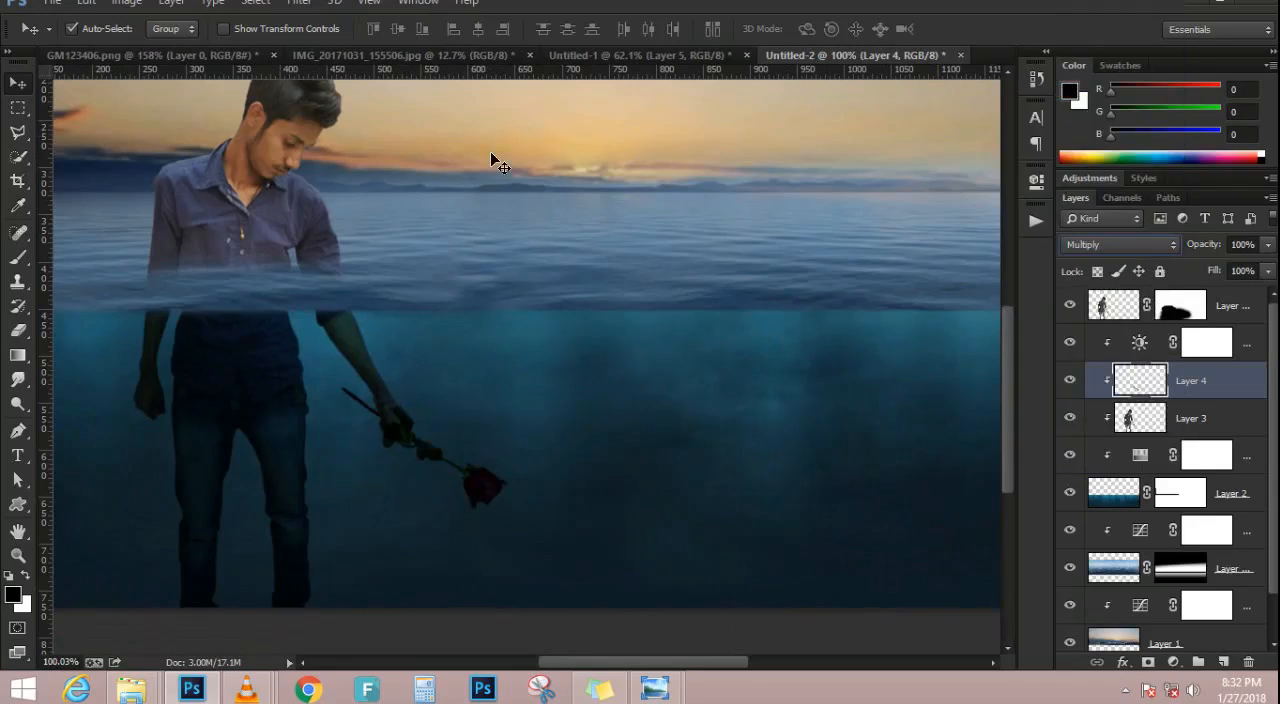
key("ctrl+0")
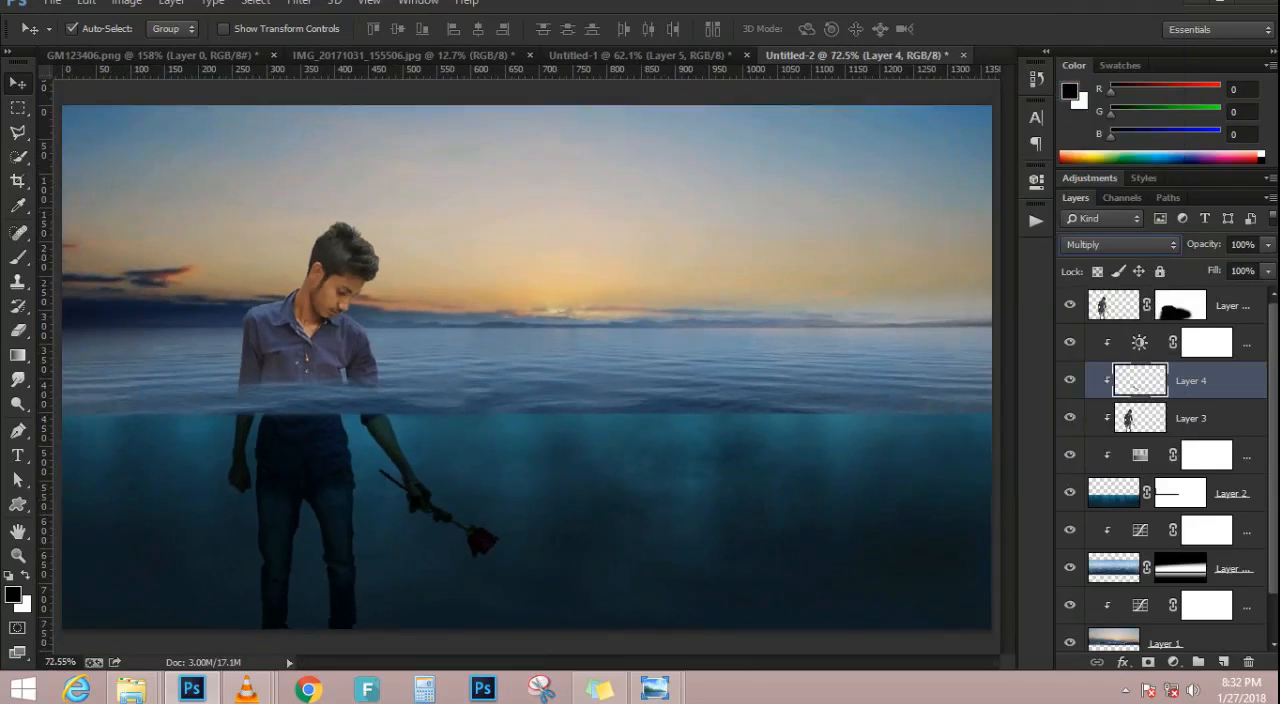
left_click(76, 55)
left_click_drag(535, 258, 708, 312)
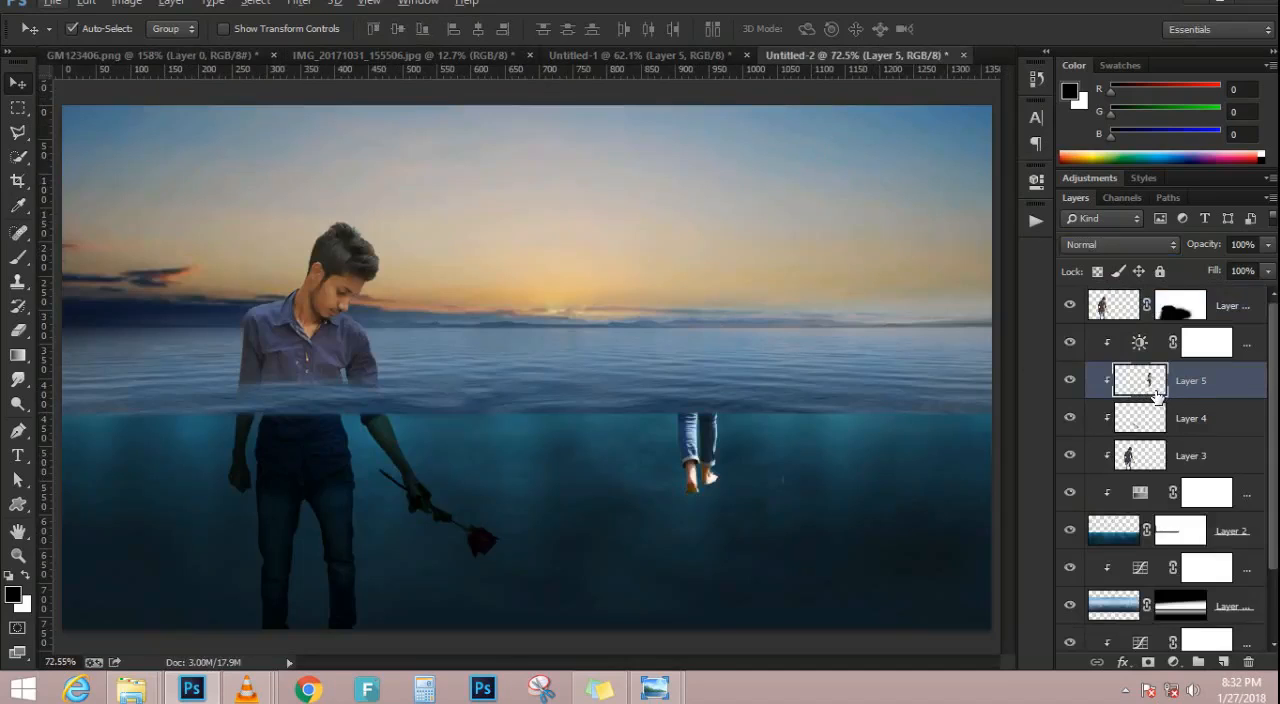
key("Delete")
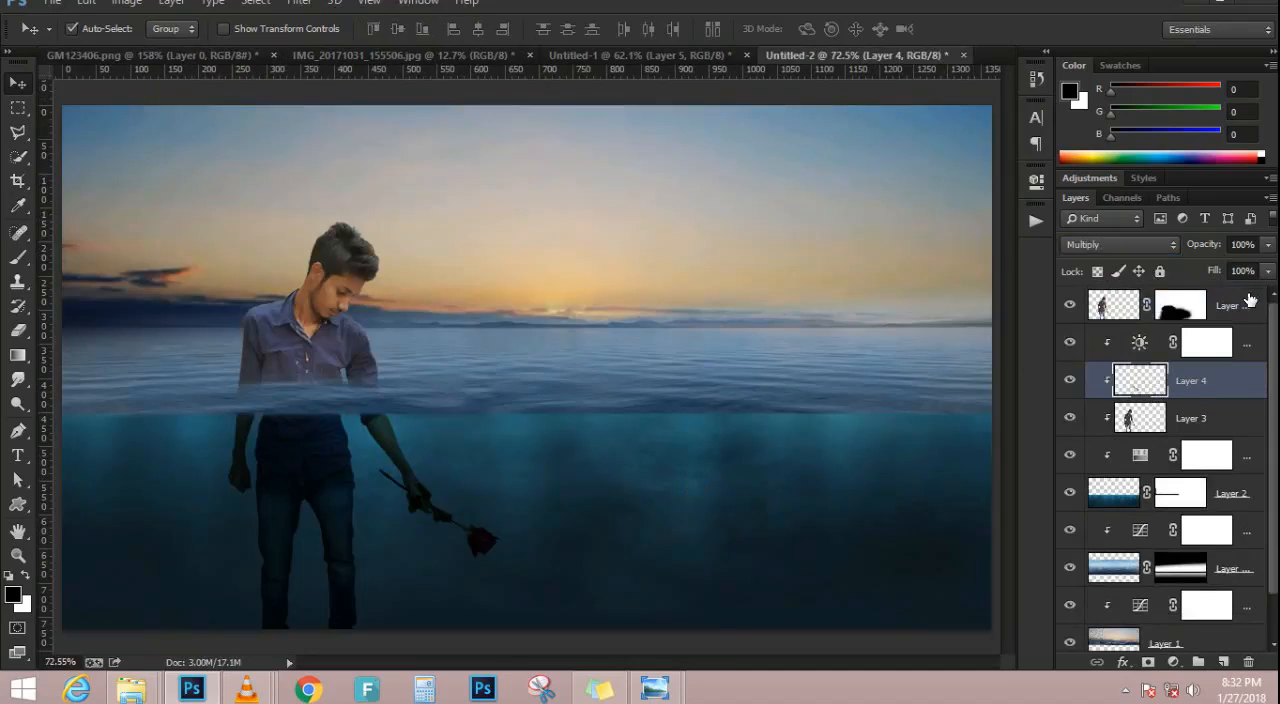
Group the underwater layer with its clipped rose, man and adjustment layers, and check the group's contents
left_click(1246, 304)
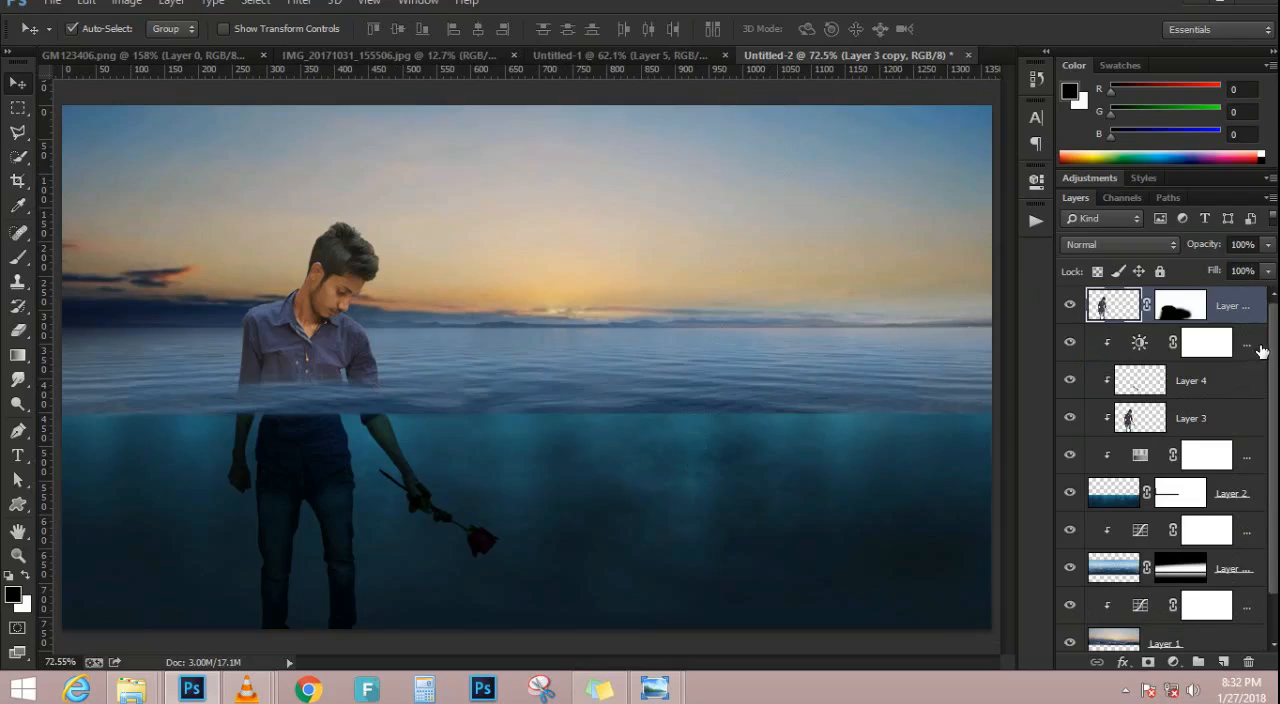
left_click(1260, 350)
left_click(1236, 496, "shift")
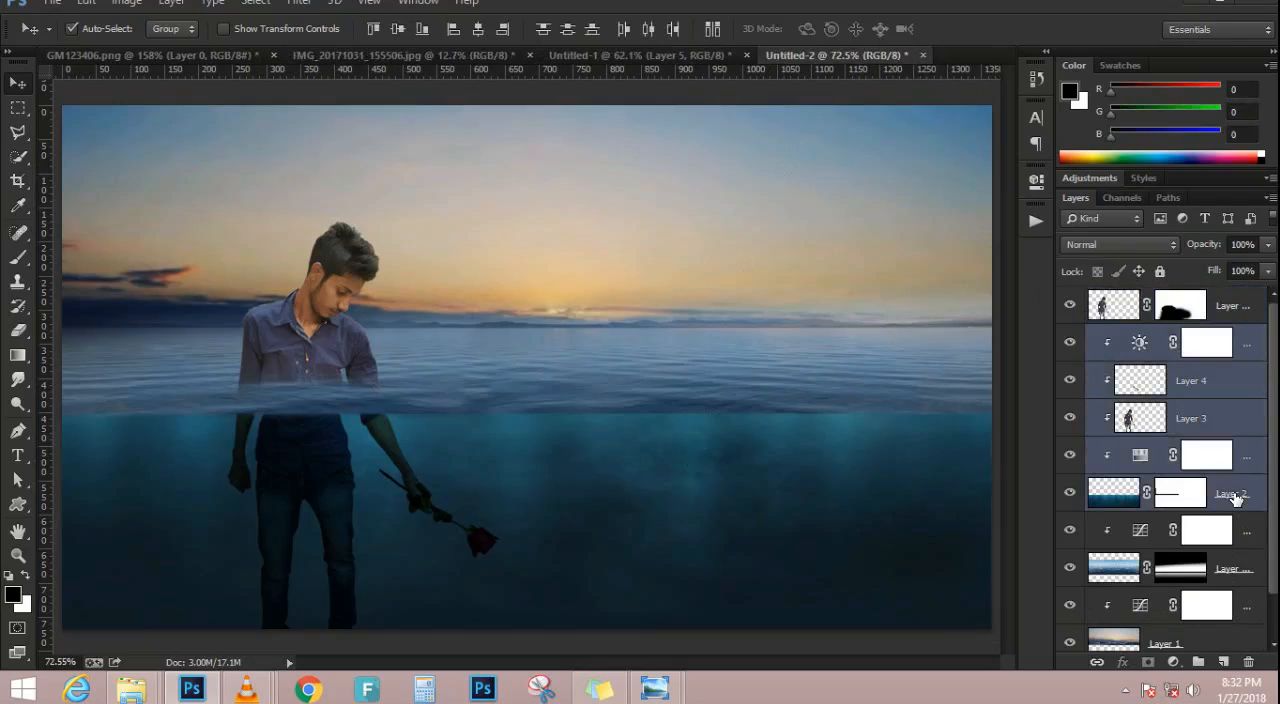
key("ctrl+g")
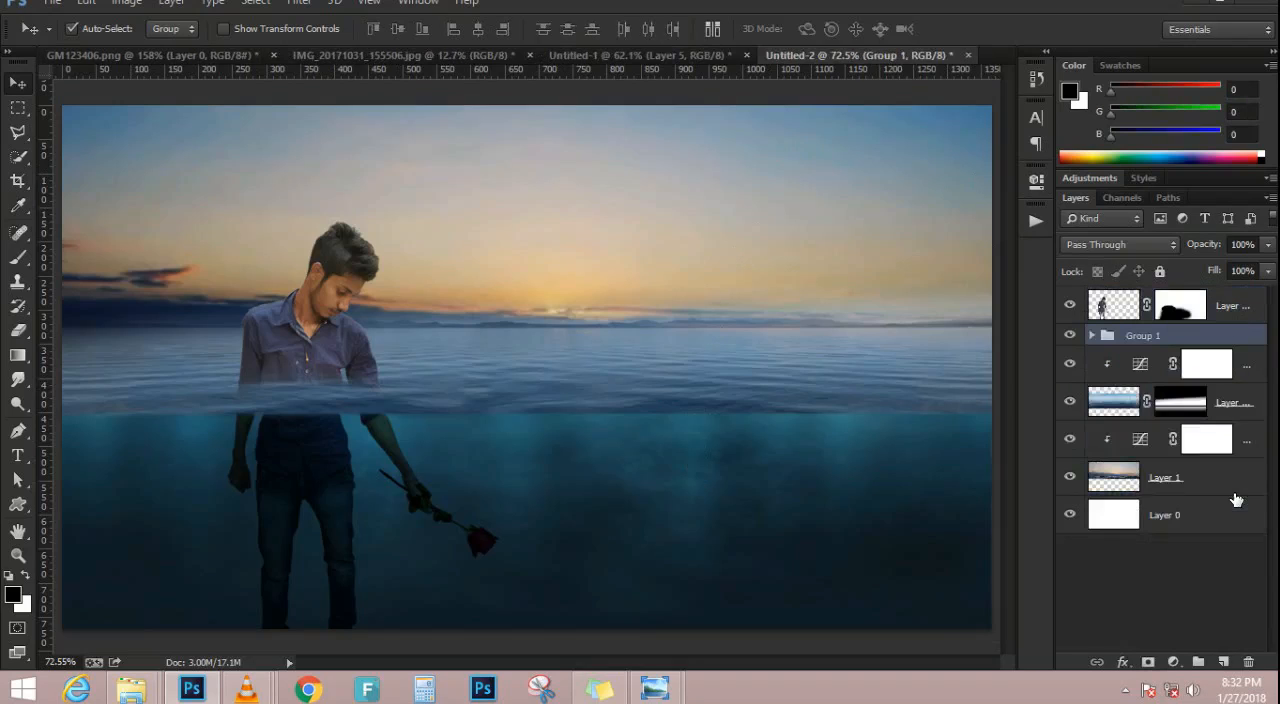
left_click(1094, 336)
left_click(1093, 336)
left_click(1094, 337)
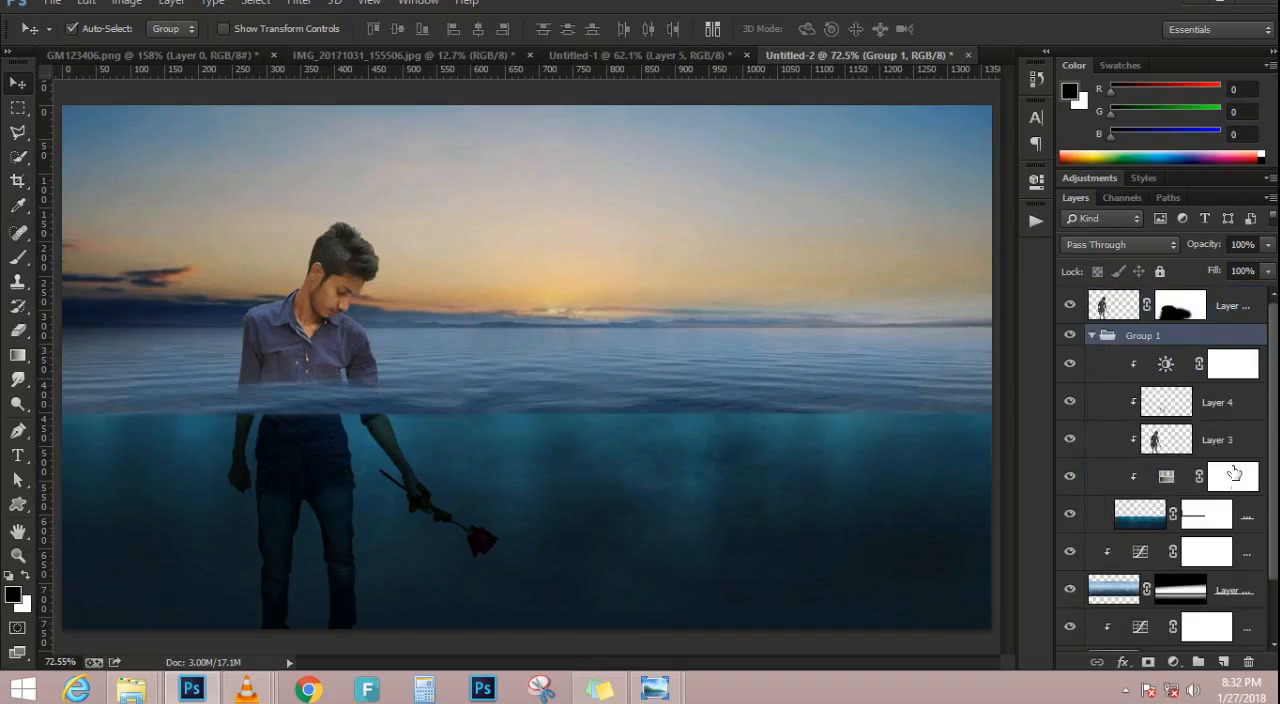
scroll(1232, 512, "down", 2)
scroll(1232, 512, "up", 1)
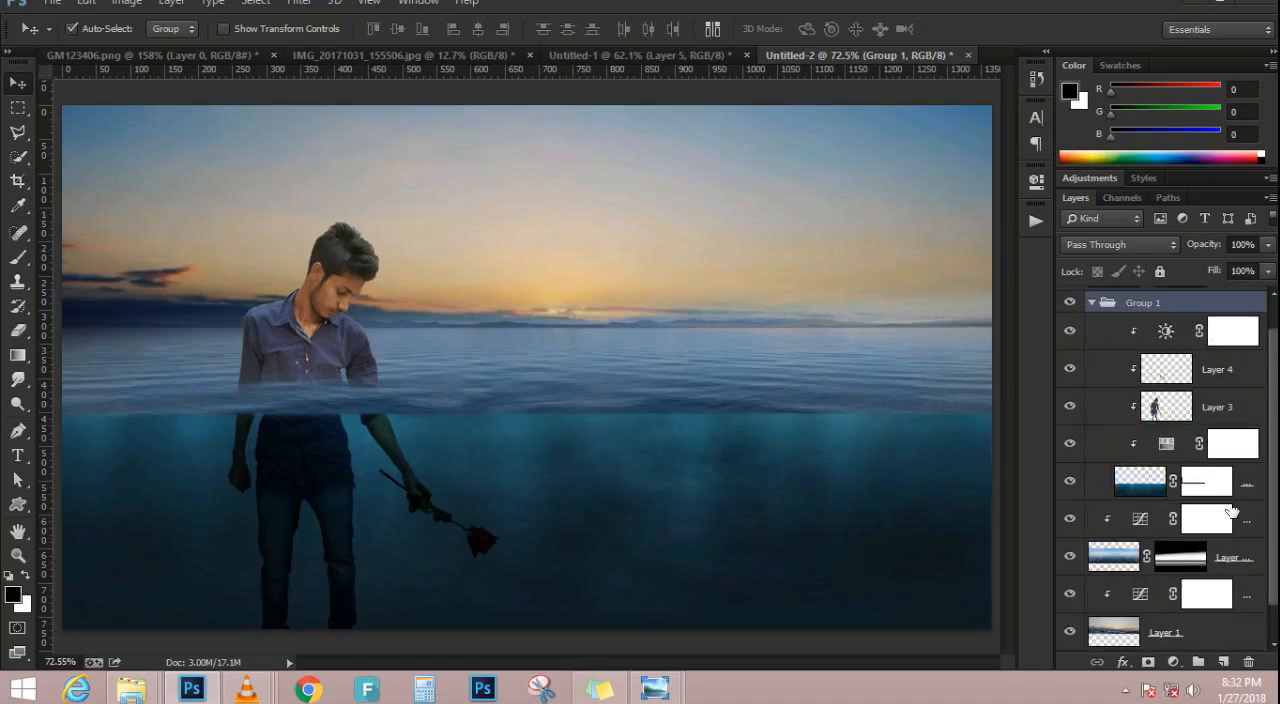
scroll(1094, 505, "up", 1)
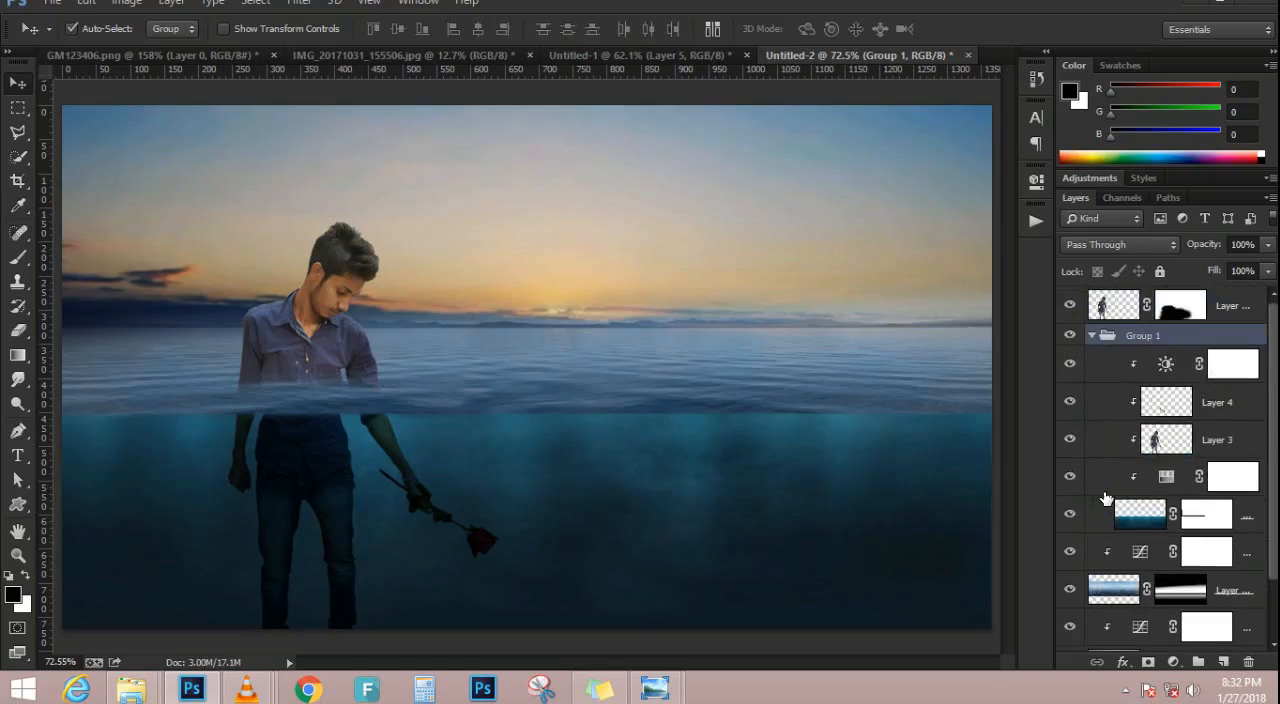
left_click(1094, 338)
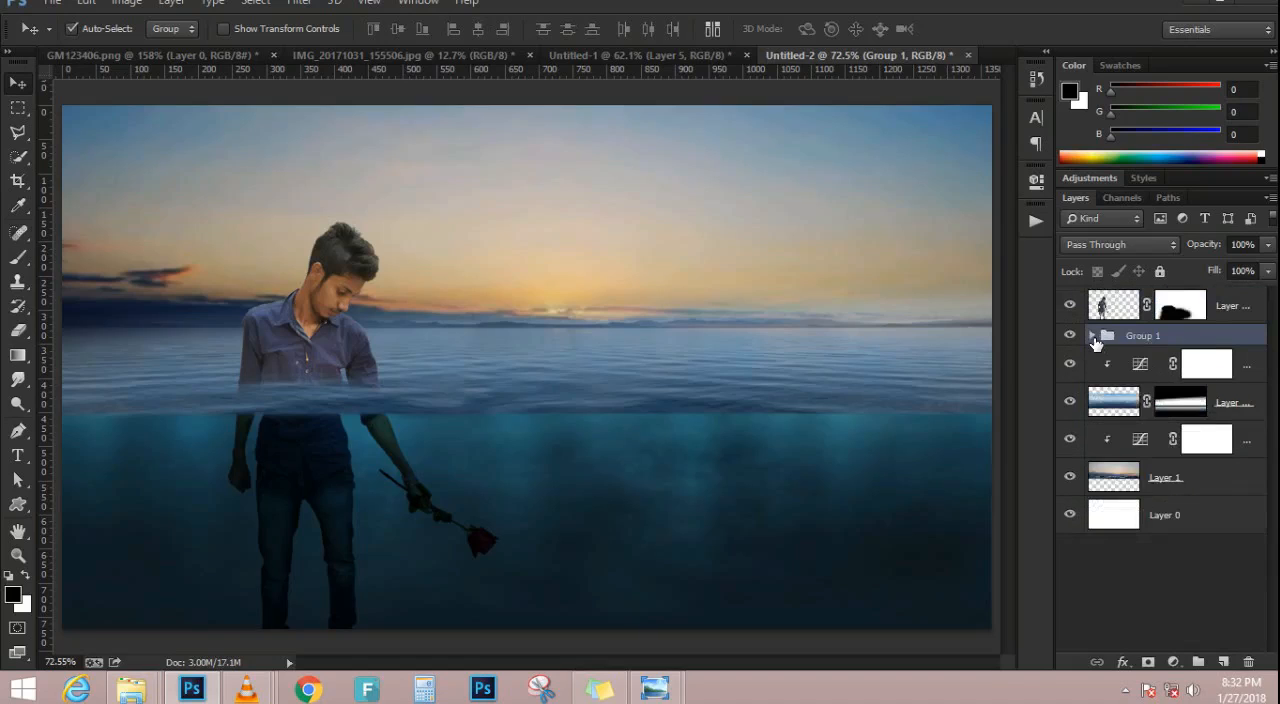
Group the sunset sky and sea surface layers together with their clipped Curves adjustments
left_click(1260, 366)
left_click(1216, 479, "shift")
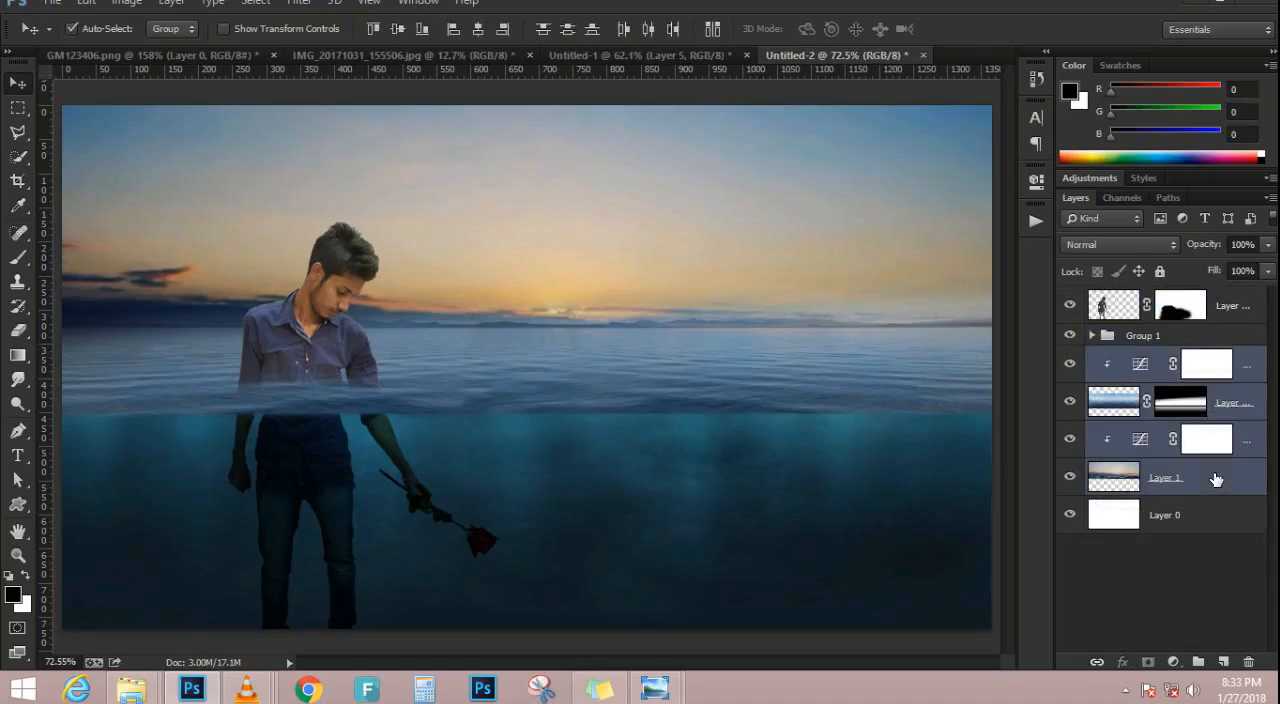
key("ctrl+g")
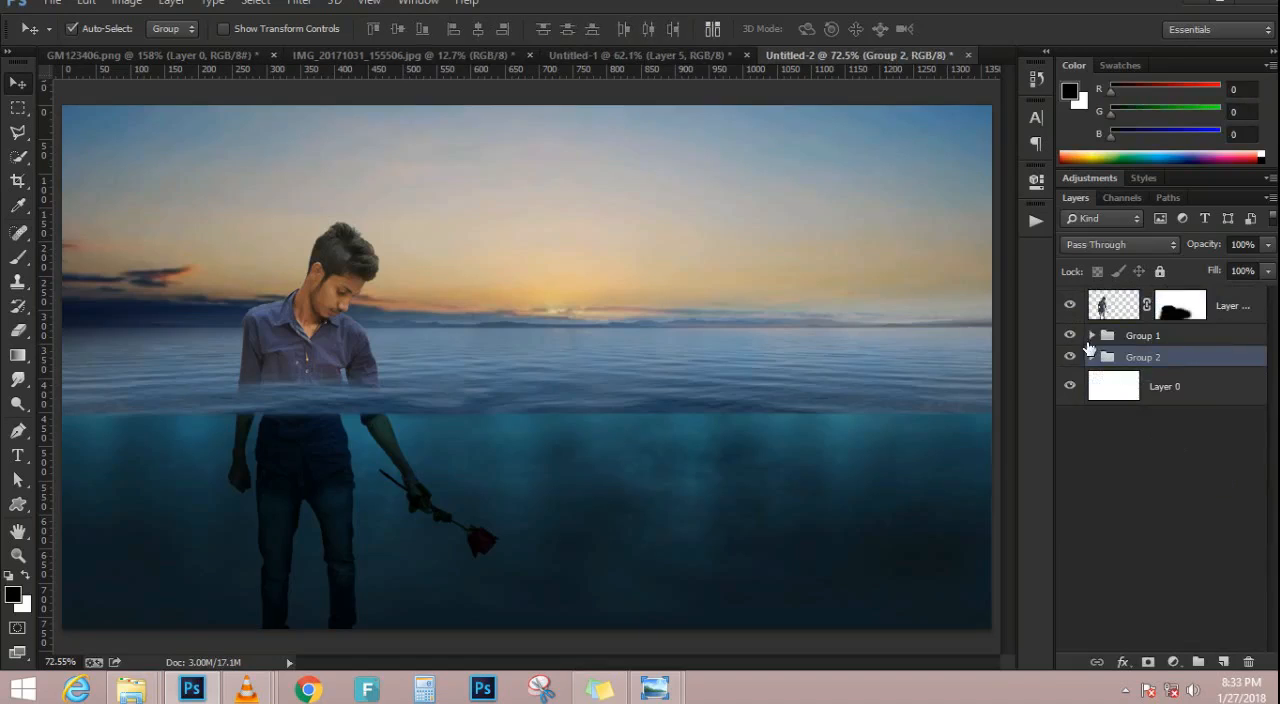
Check the contents of the group holding the underwater layers and rename it "under water"
double_click(1150, 336)
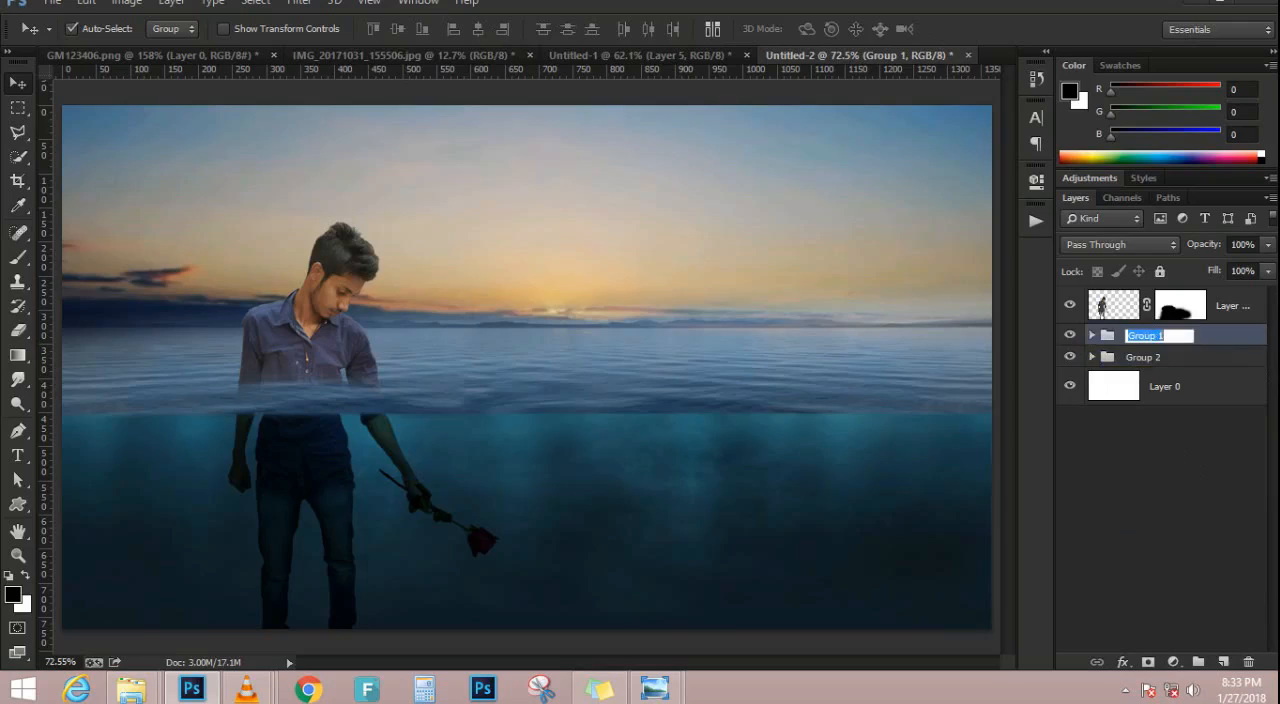
left_click(1091, 336)
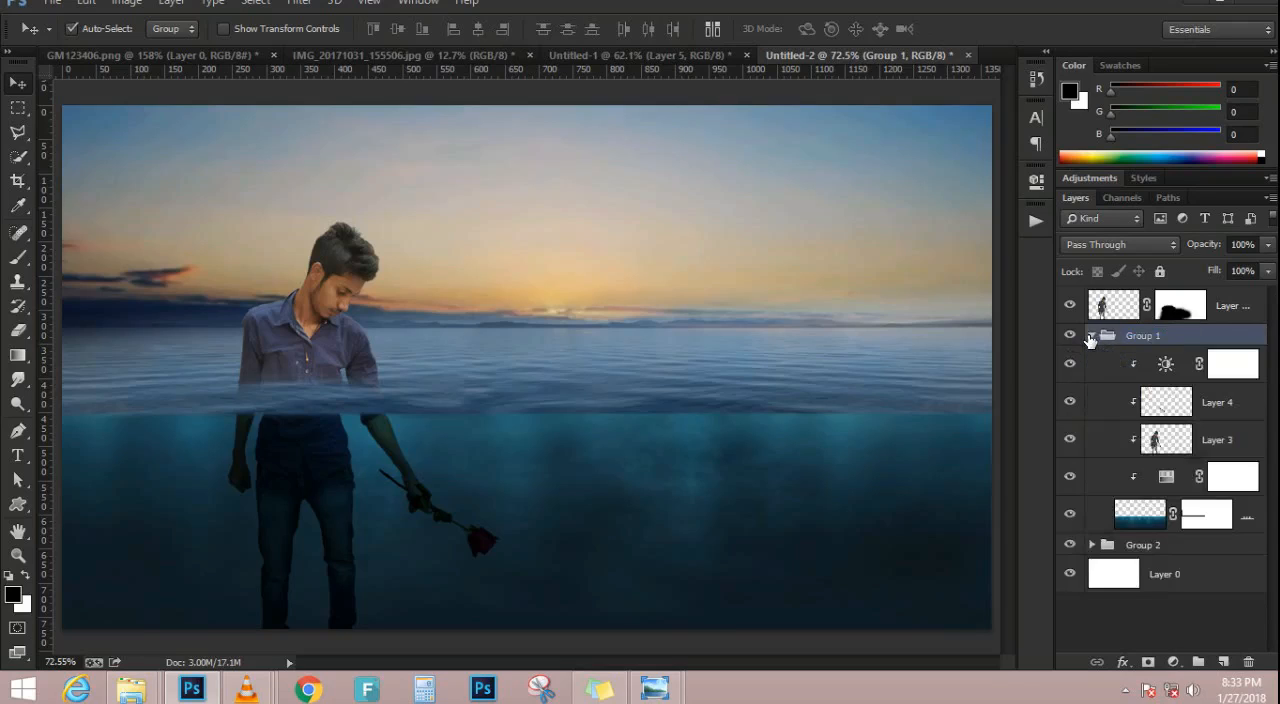
left_click(1091, 337)
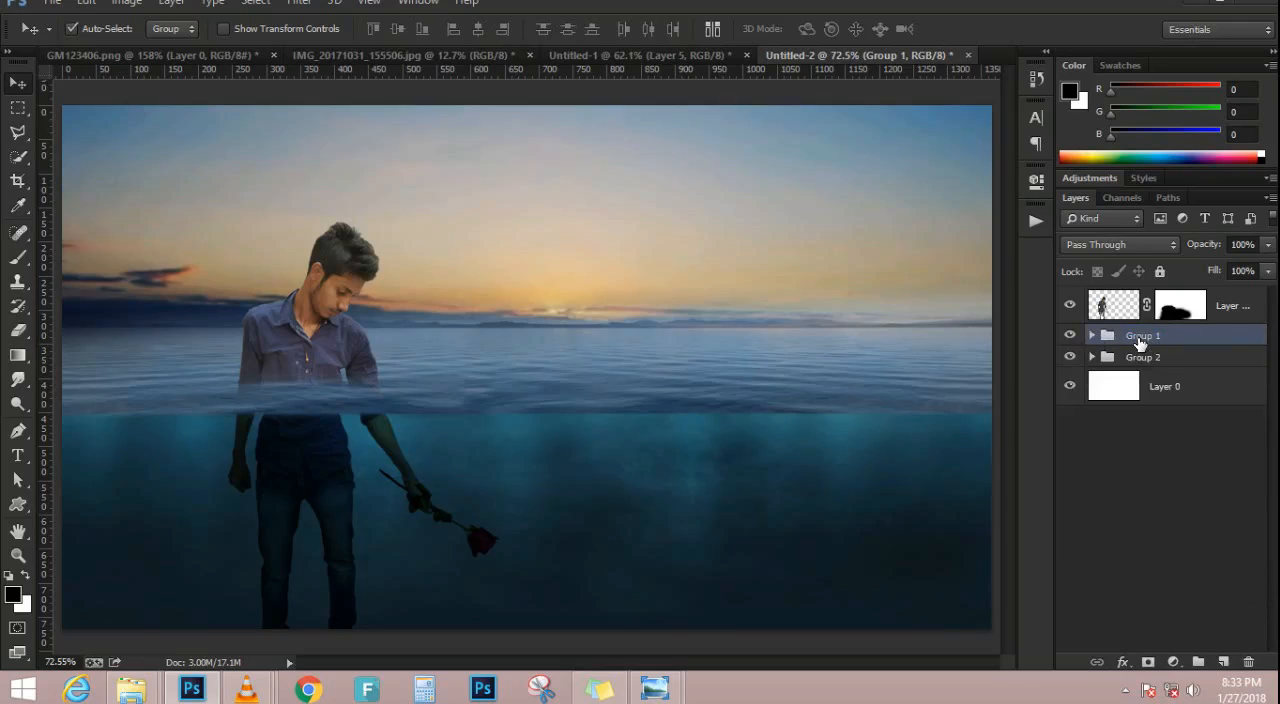
double_click(1143, 336)
type("under water")
key("Return")
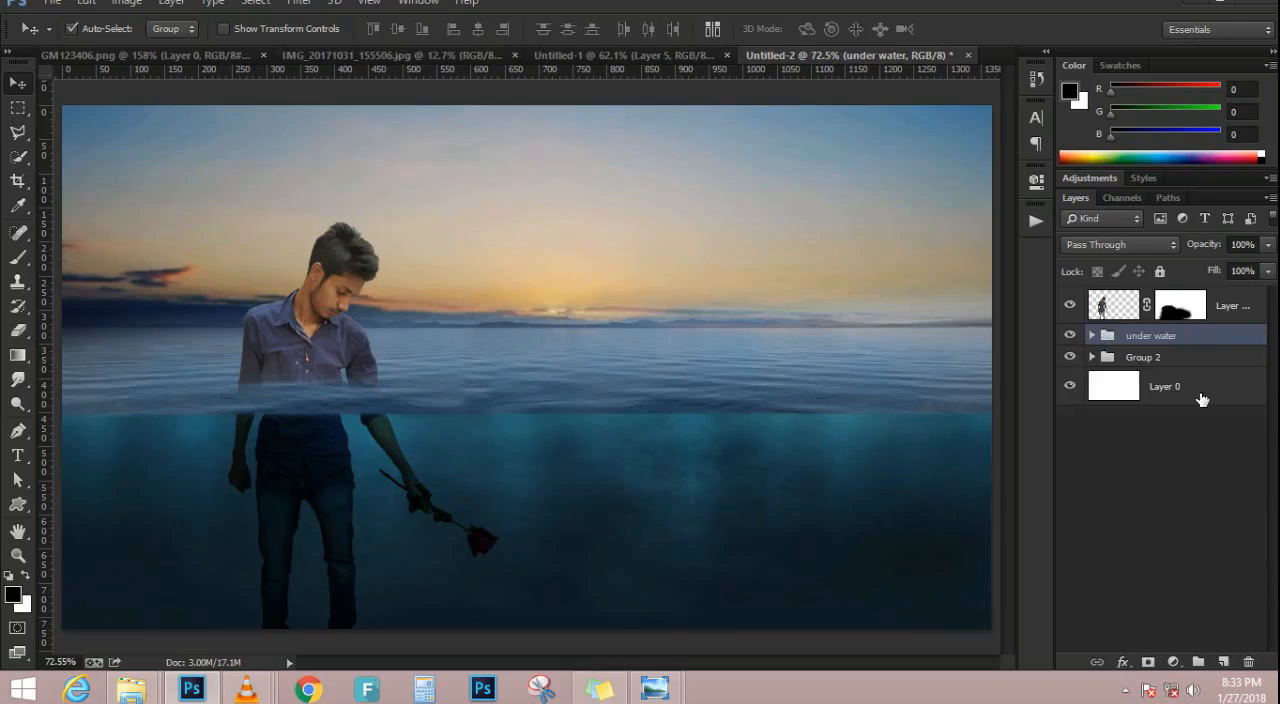
Rename the sky and sea surface group "clod water", and check the underwater group by expanding and collapsing it
double_click(1142, 358)
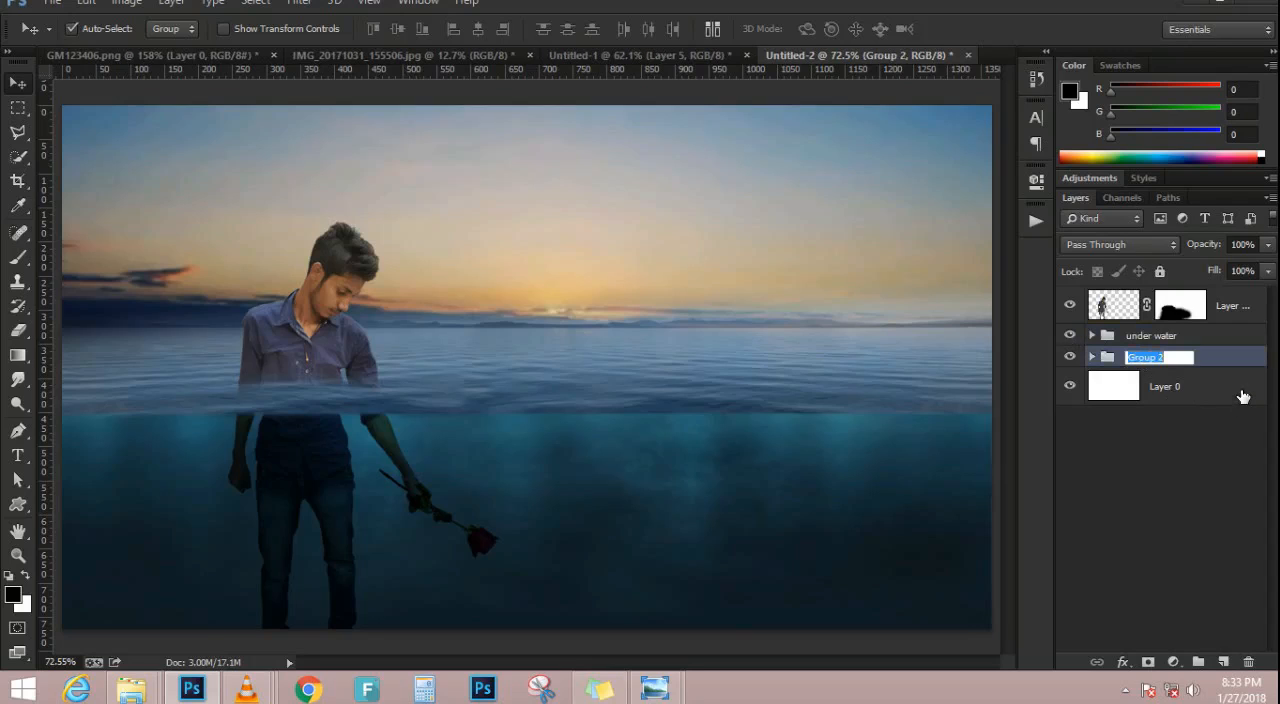
type("clod water")
key("Return")
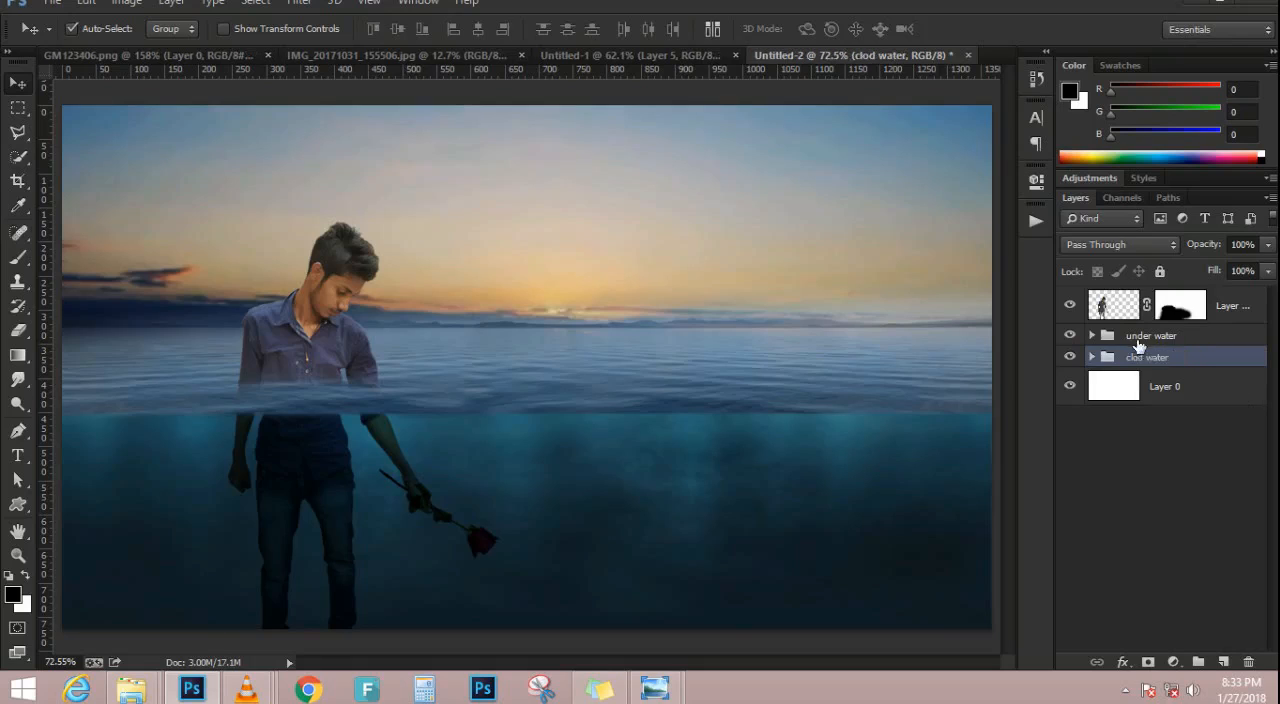
left_click(1093, 336)
left_click(1093, 336)
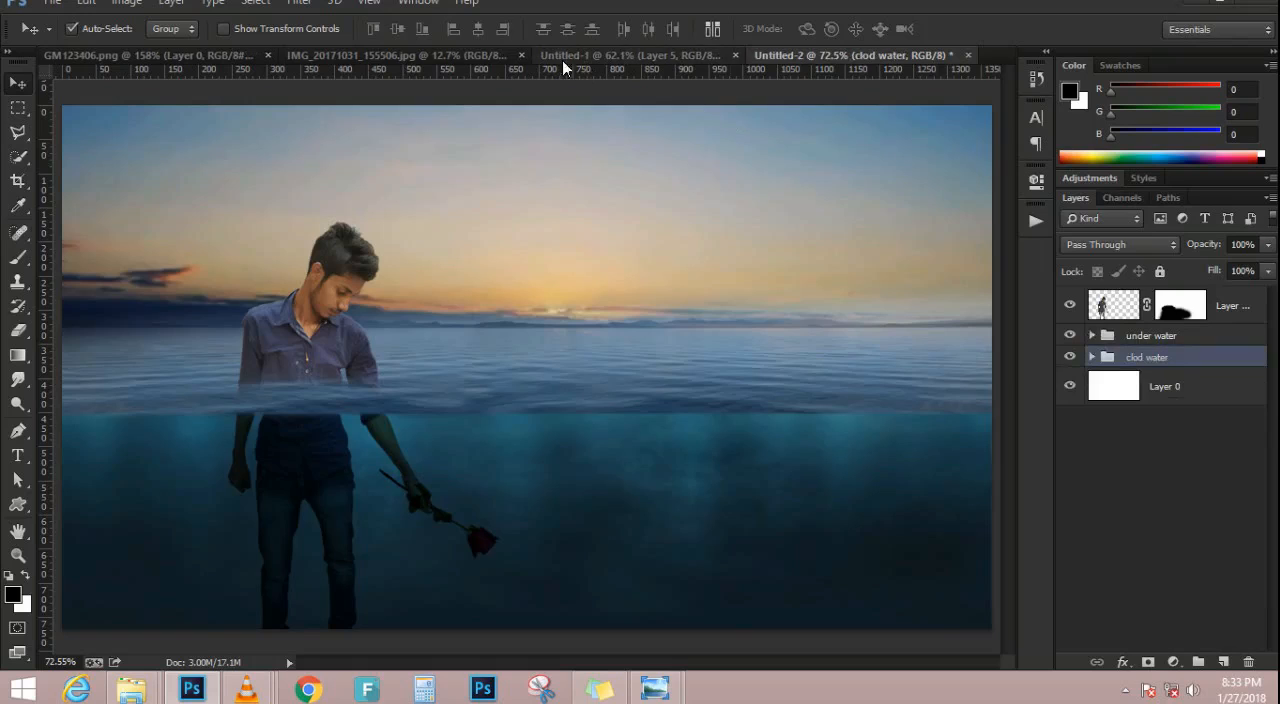
Bring the cut-out woman from IMG_20171031_155506.jpg into the Untitled-2 seascape composite as a new layer
left_click(205, 55)
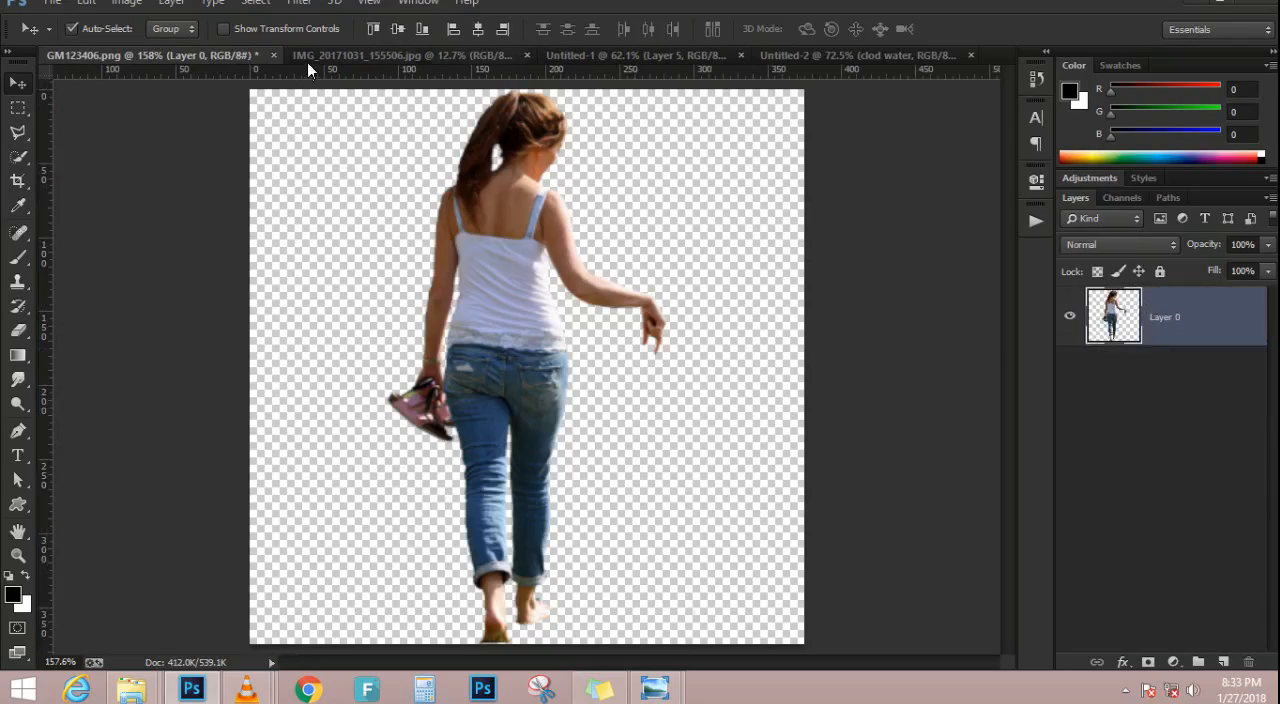
left_click(450, 50)
left_click_drag(645, 348, 585, 330)
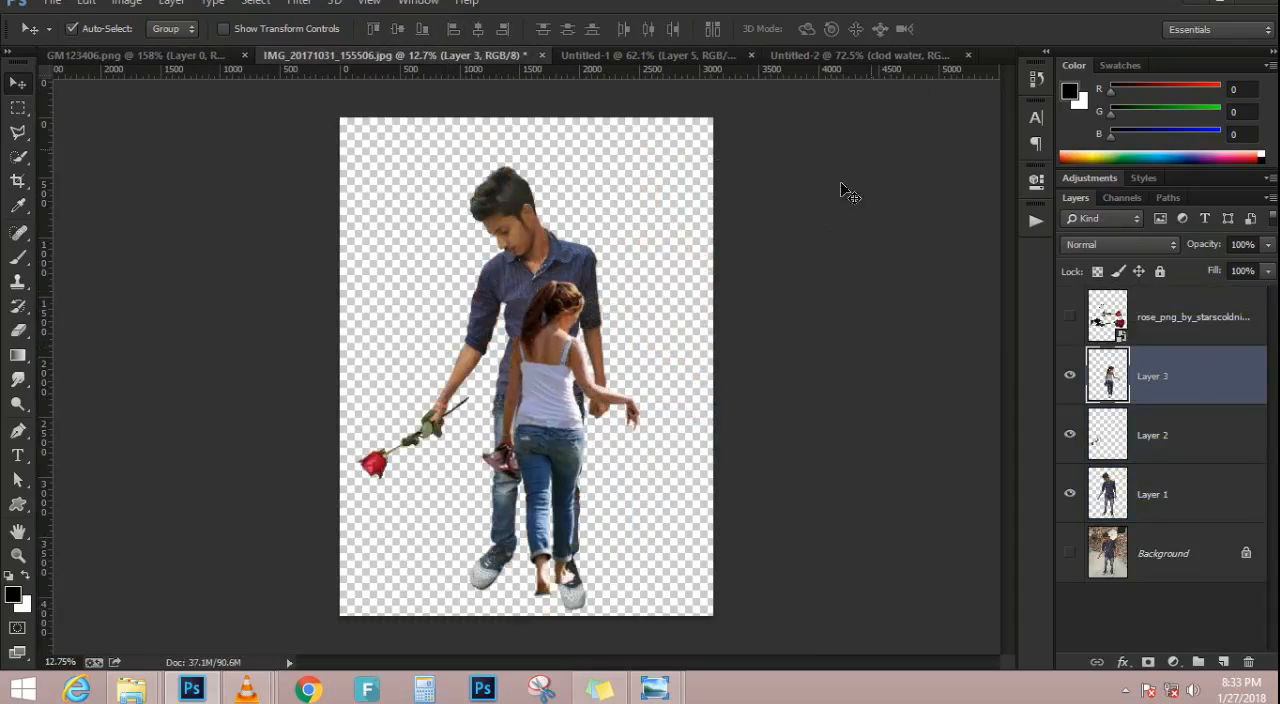
left_click_drag(588, 400, 657, 360)
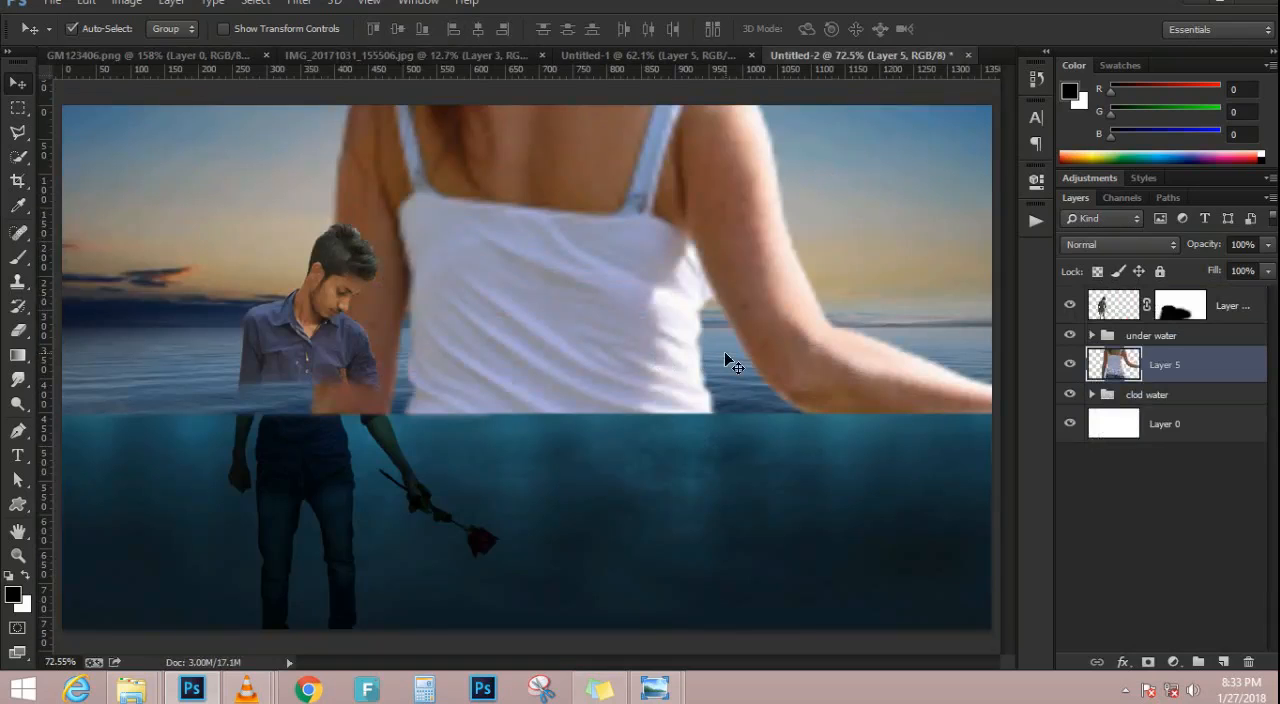
Scale the oversized woman proportionally down to about 31% and apply the transform
scroll(724, 351, "down", 2)
key("ctrl+t")
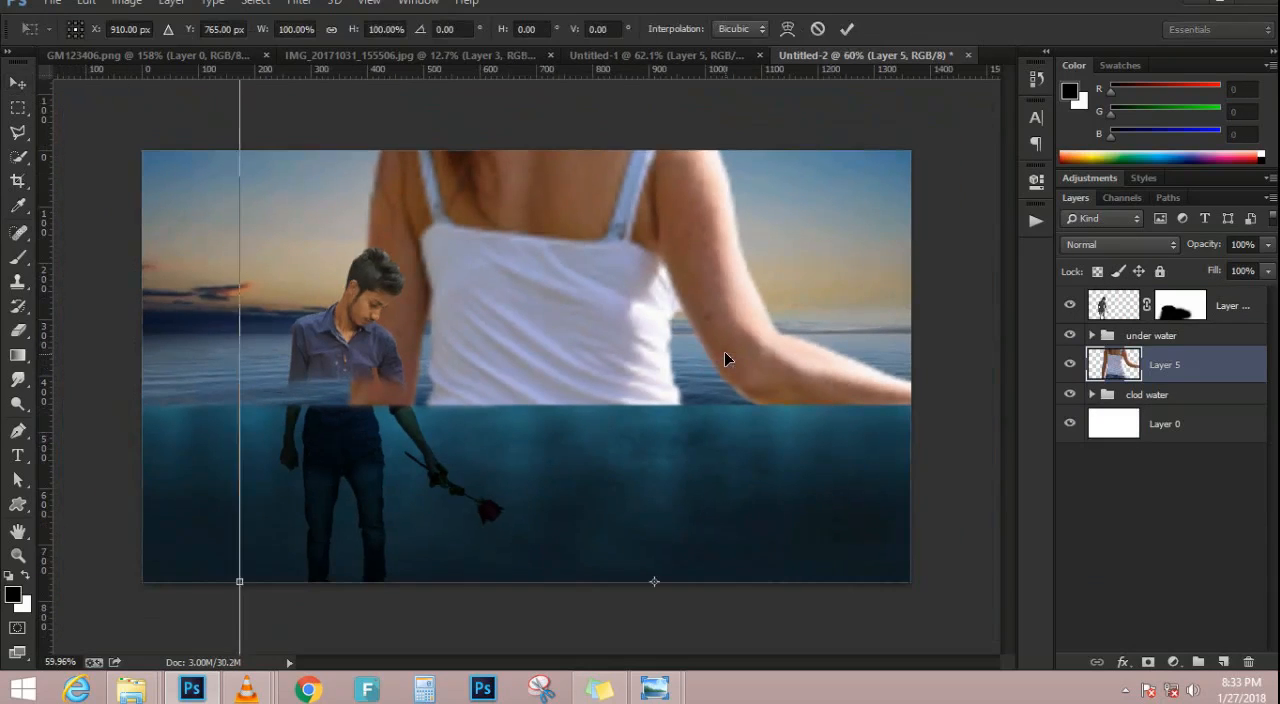
scroll(724, 351, "down", 4)
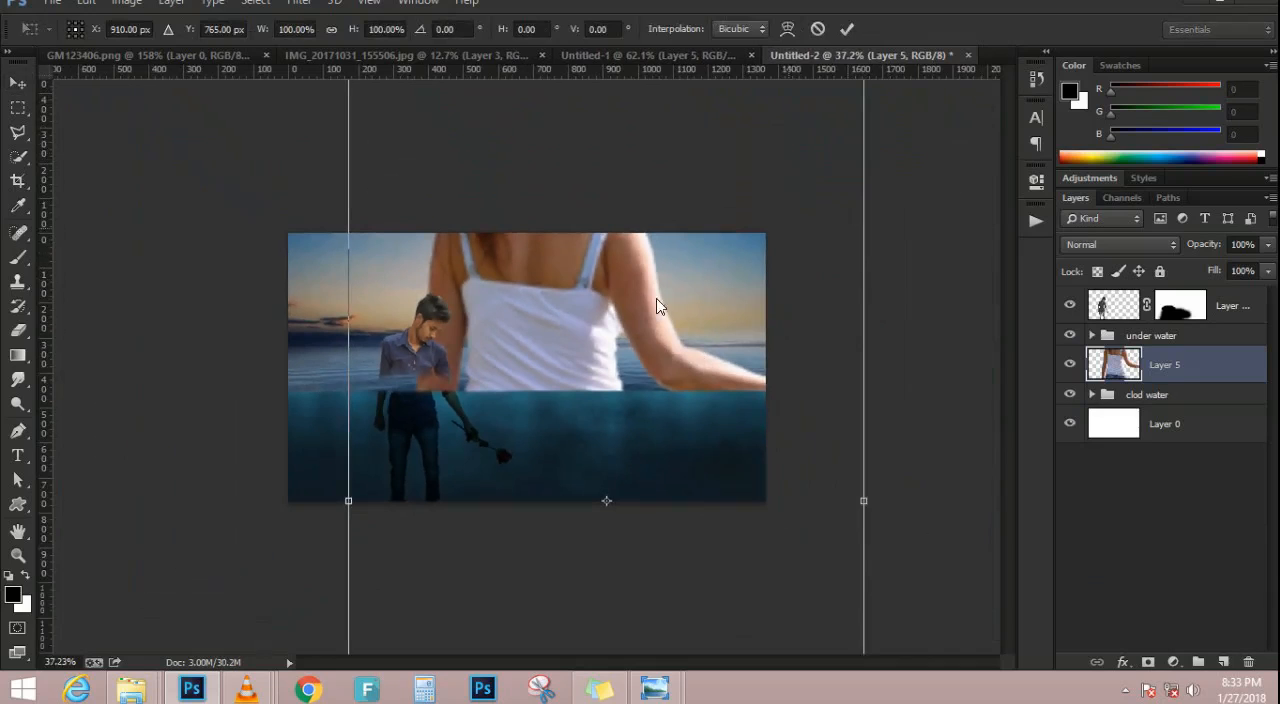
scroll(655, 296, "down", 2)
left_click_drag(743, 157, 623, 356)
scroll(621, 415, "up", 6)
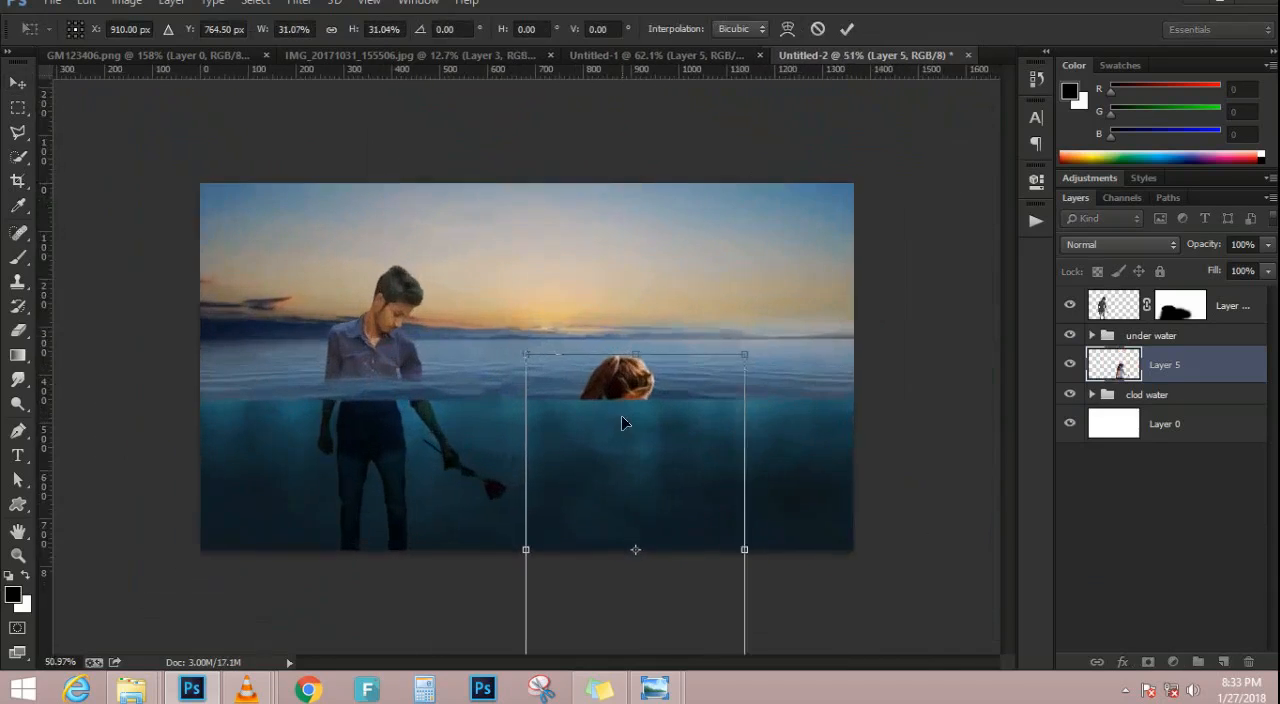
key("Return")
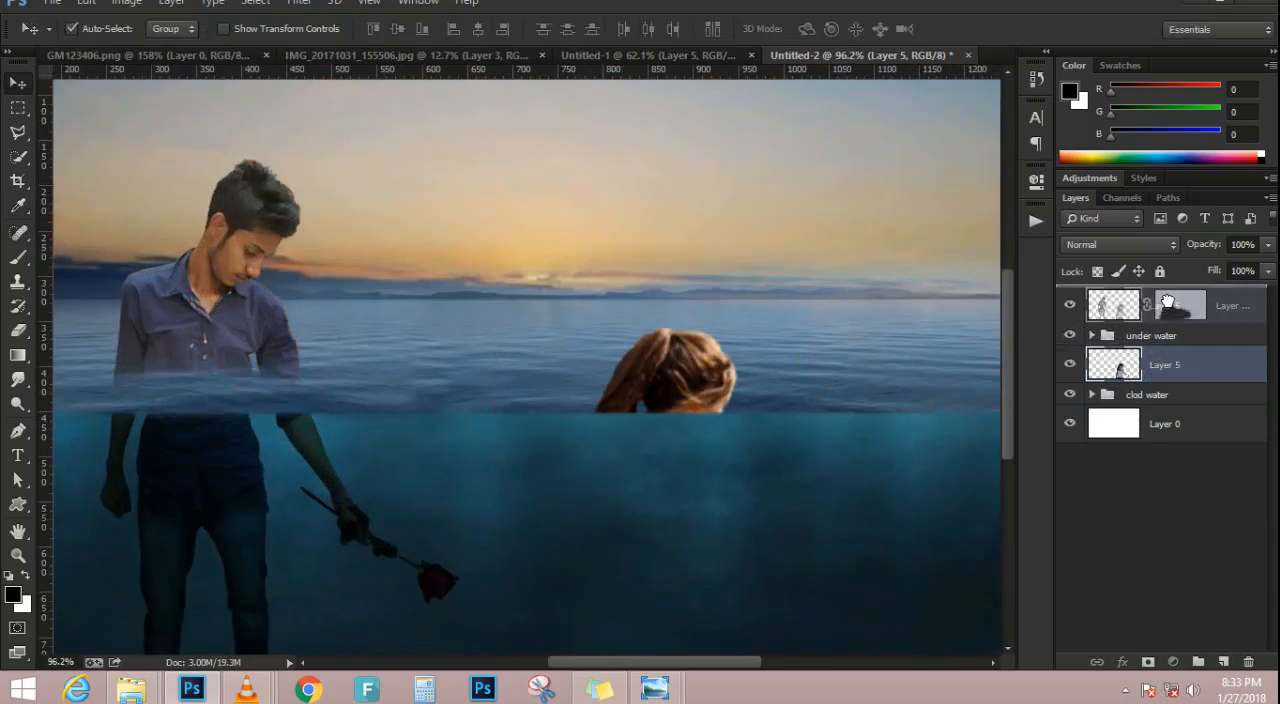
Place the woman's layer above all others and reposition her to stand opposite the man, spanning sky and water
left_click_drag(1155, 293, 1155, 289)
scroll(747, 355, "down", 2)
left_click_drag(650, 477, 716, 276)
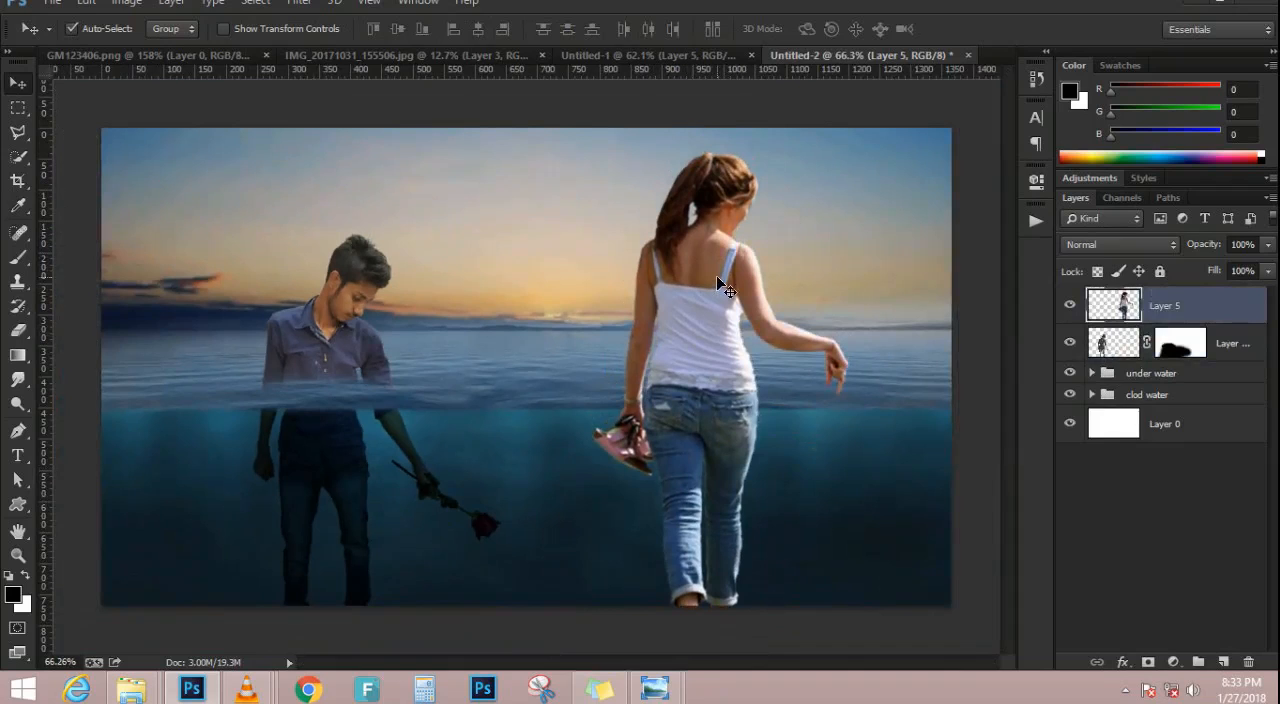
Scale the woman down to about 85% so her feet fit within the canvas
key("ctrl+t")
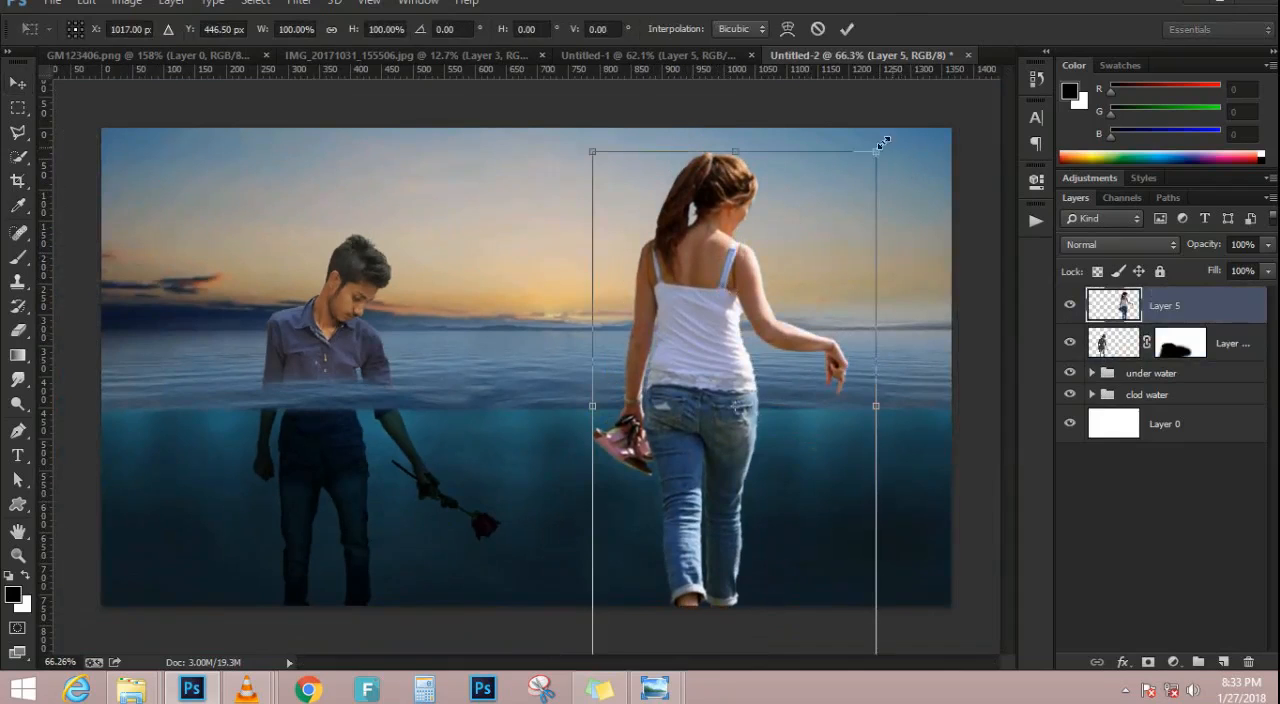
left_click_drag(877, 152, 854, 190)
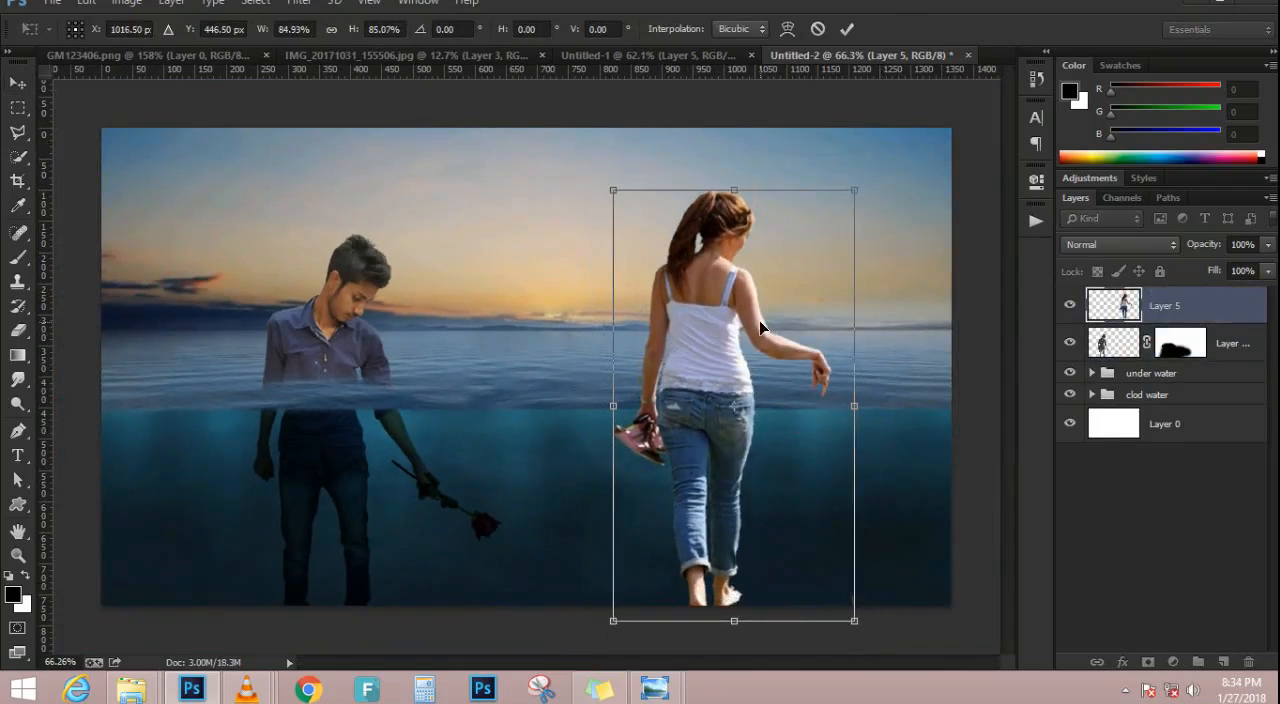
key("Return")
scroll(780, 402, "up", 2)
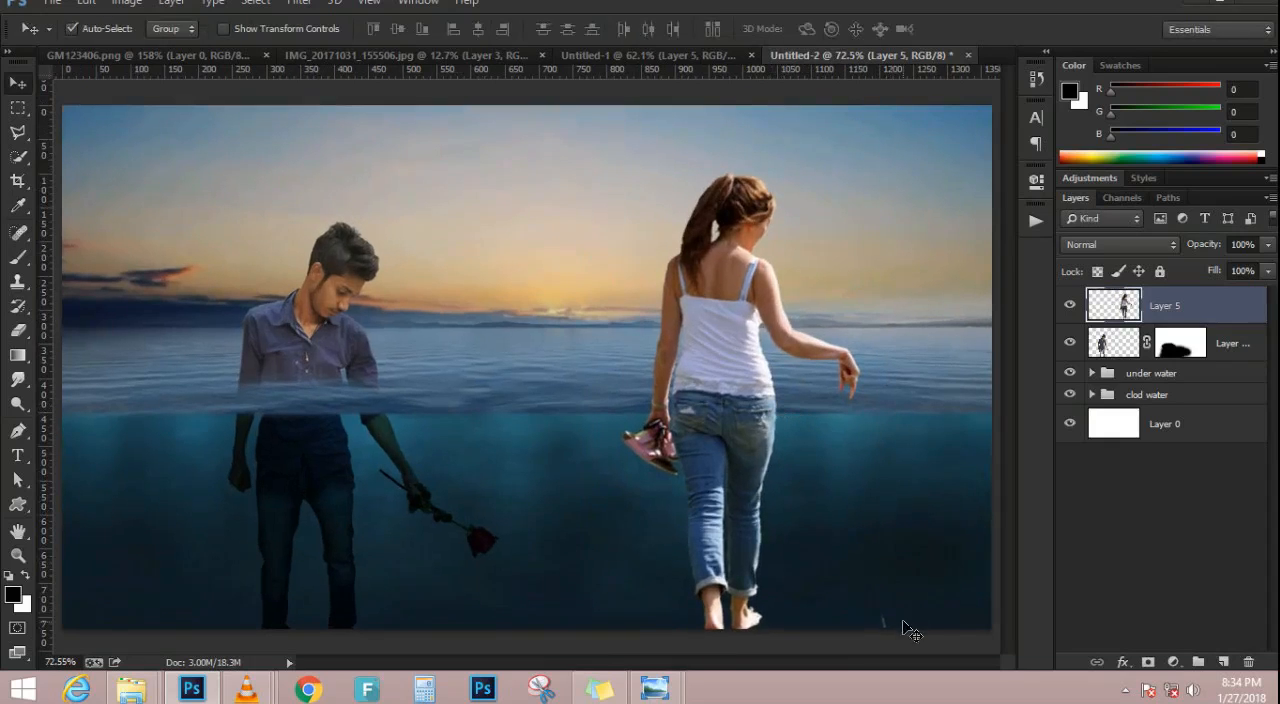
Move the woman's layer into the "under water" group, clipped directly above the underwater image
key("e")
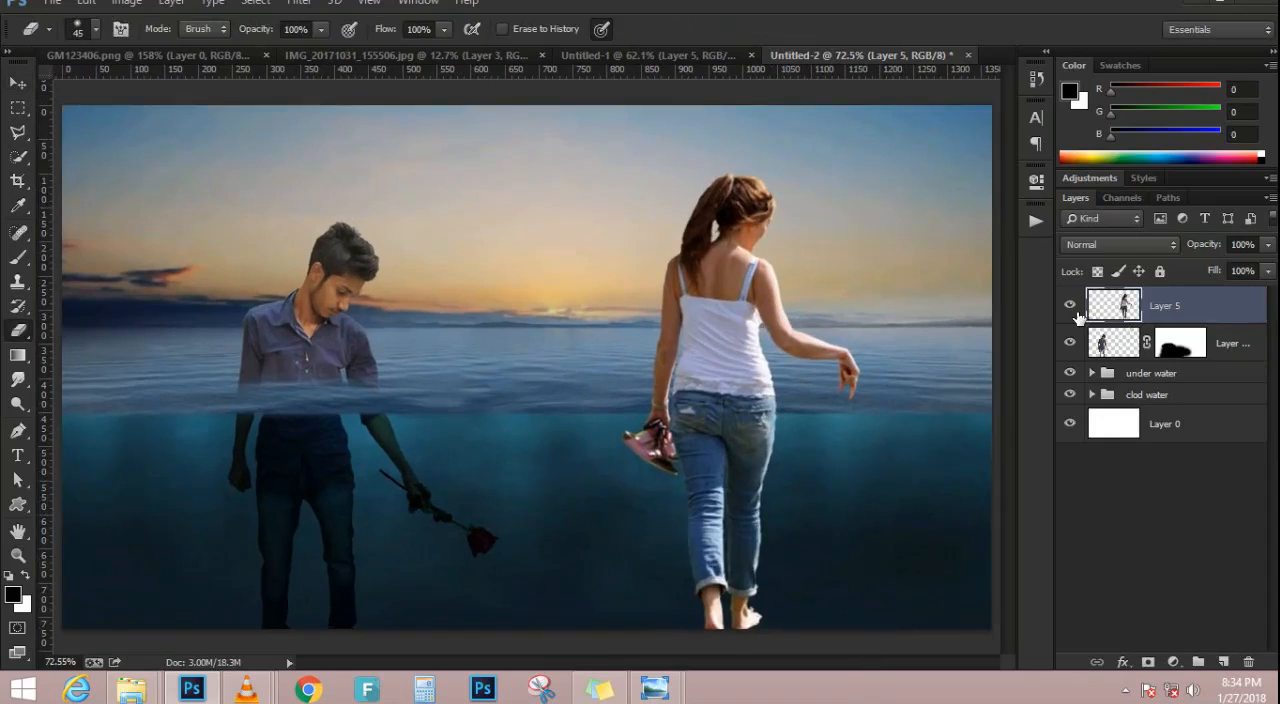
left_click(1110, 370)
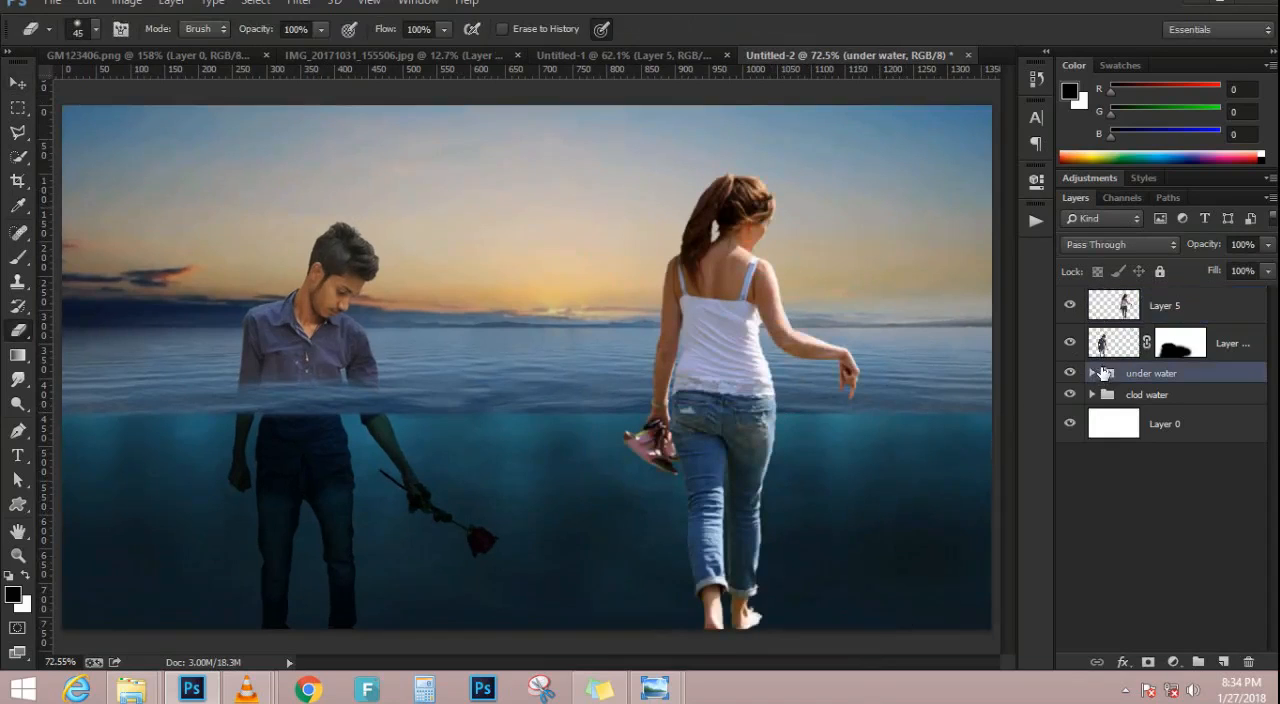
left_click(1092, 373)
left_click_drag(1168, 343, 1165, 516)
scroll(689, 380, "down", 2)
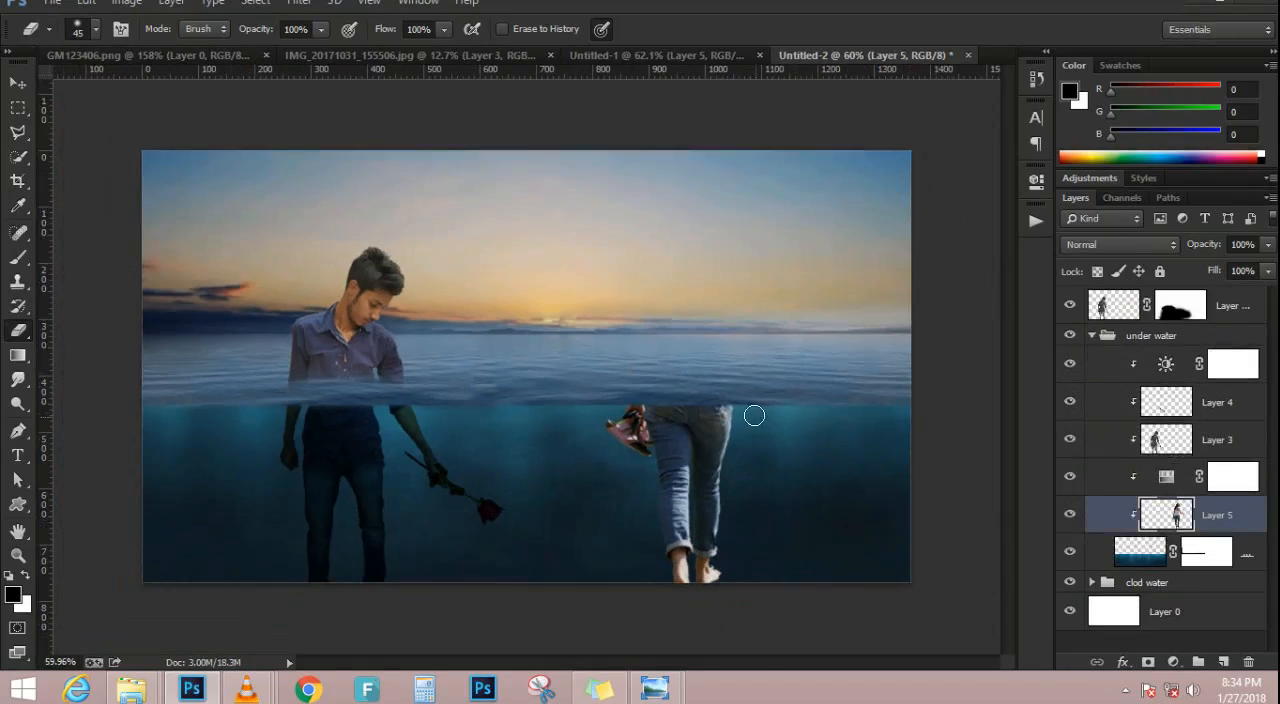
Set the blend mode of the woman's clipped underwater layer to Multiply
scroll(754, 415, "up", 2)
left_click(1106, 248)
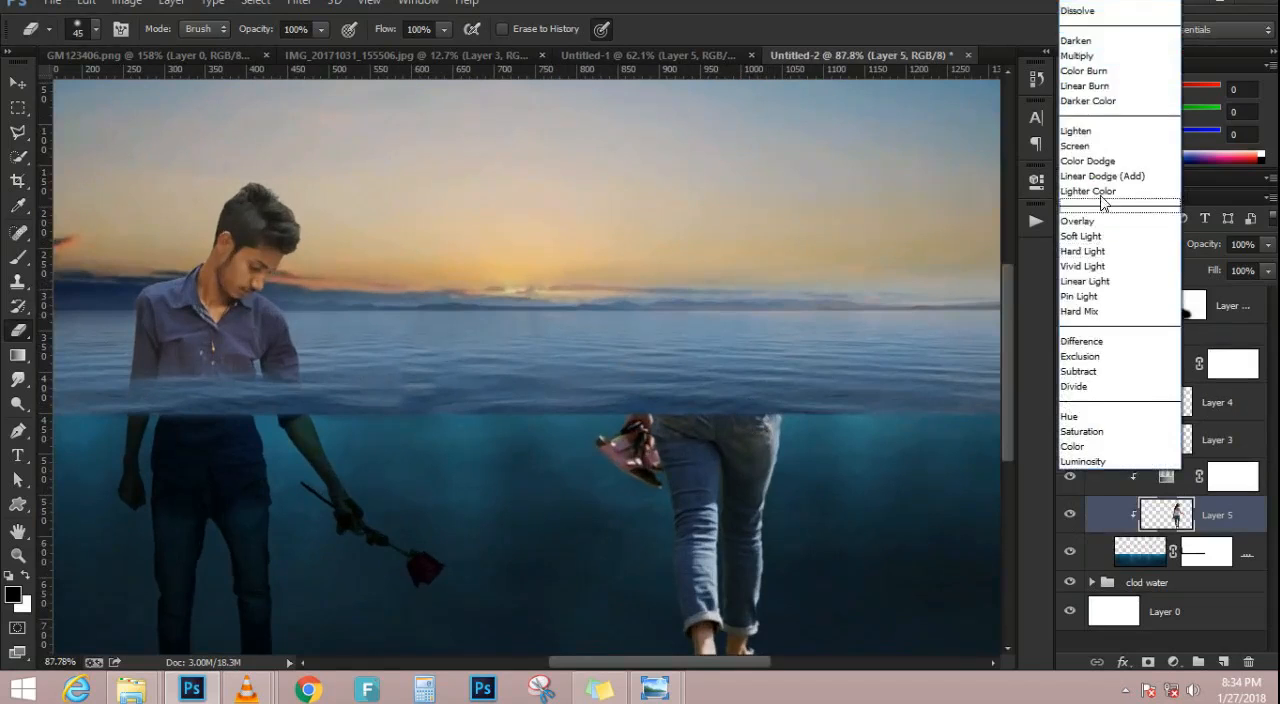
left_click(1078, 56)
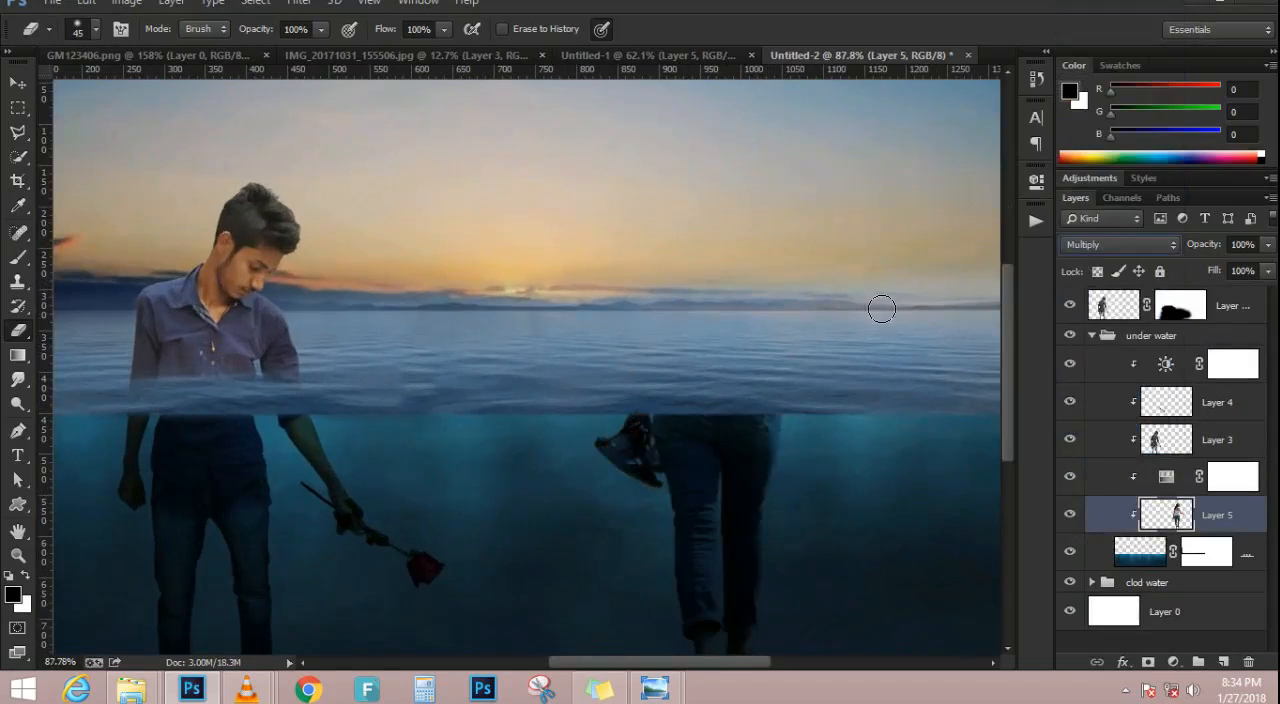
scroll(651, 371, "down", 1)
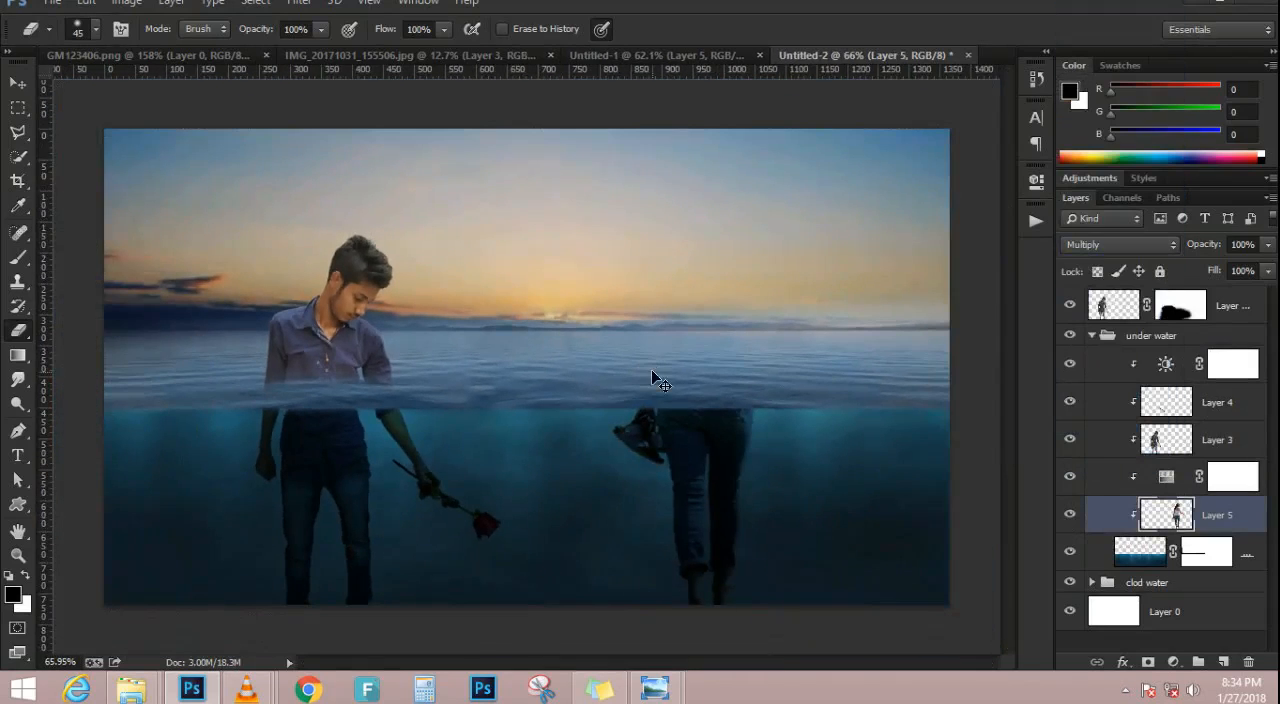
scroll(651, 371, "up", 1)
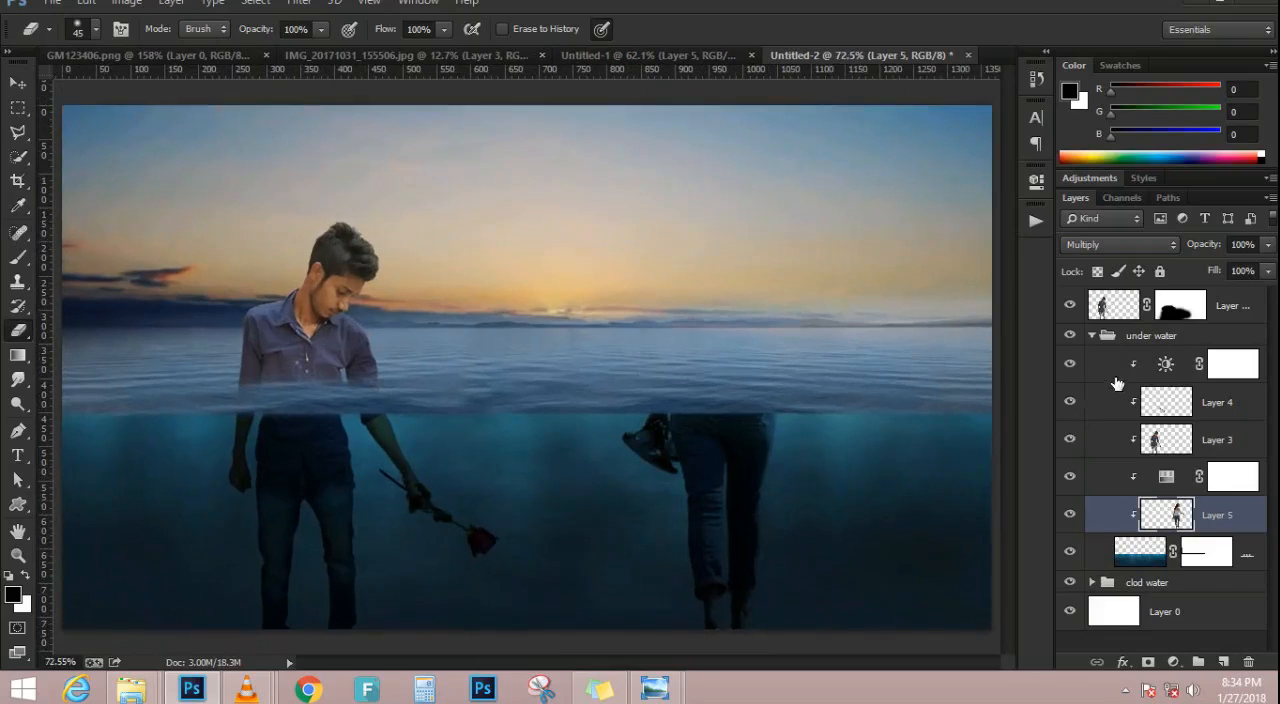
left_click(18, 83)
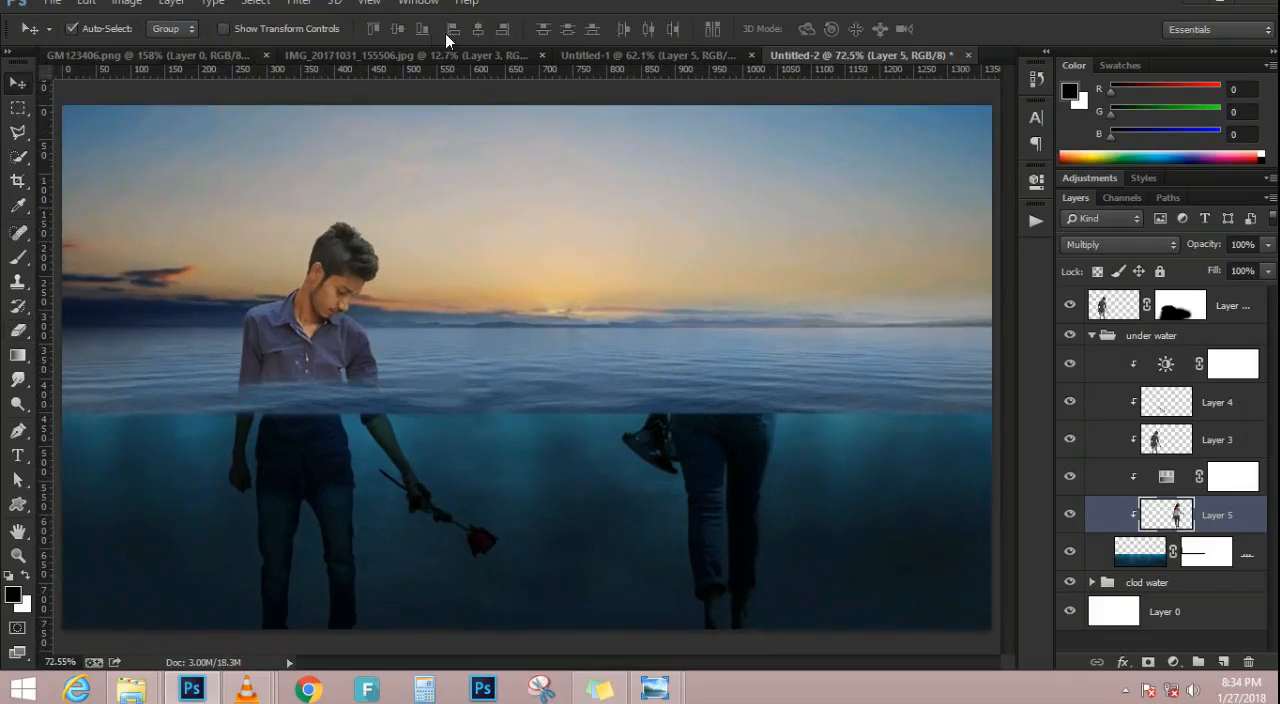
left_click(563, 54)
left_click(461, 54)
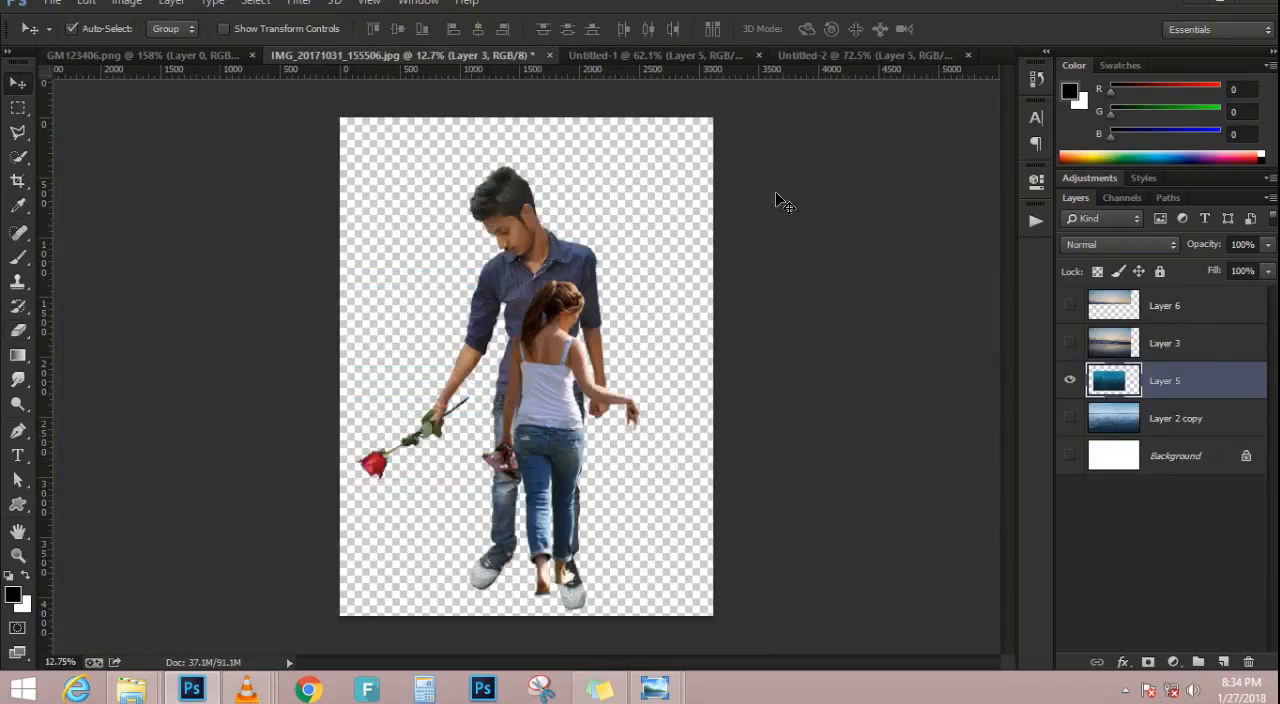
left_click_drag(570, 360, 830, 106)
left_click_drag(735, 326, 734, 331)
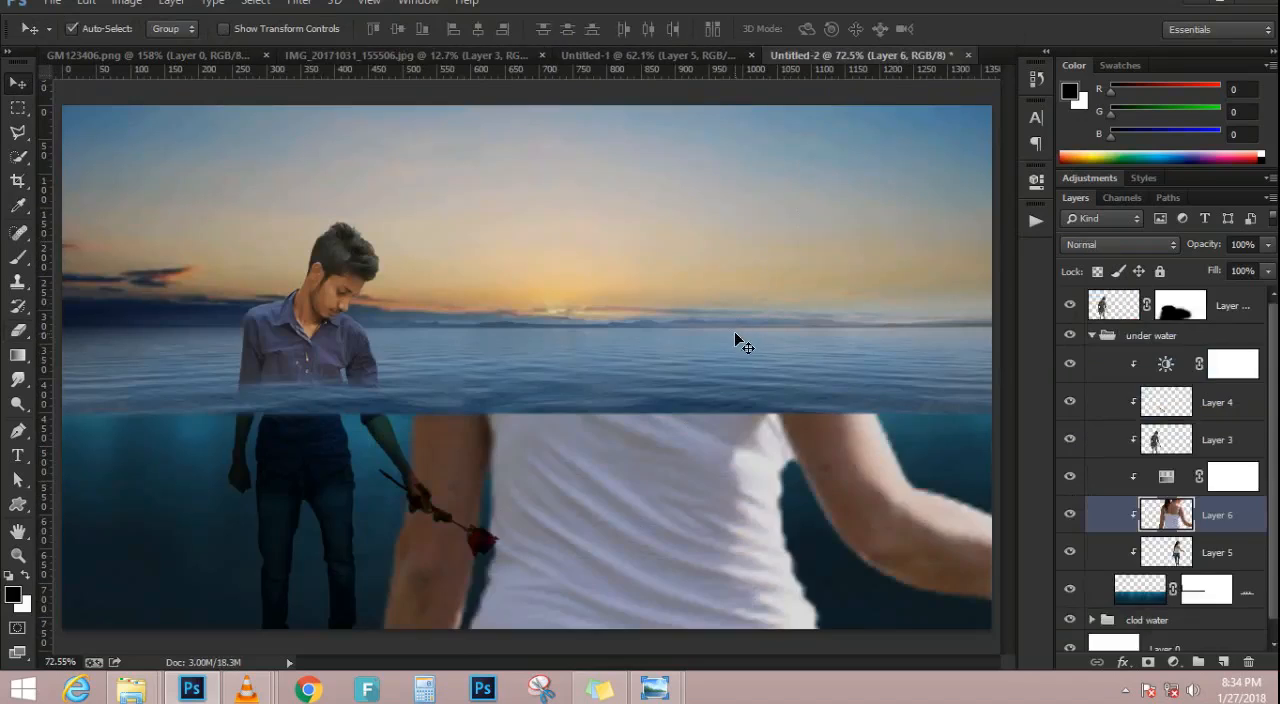
key("ctrl+minus")
key("ctrl+minus")
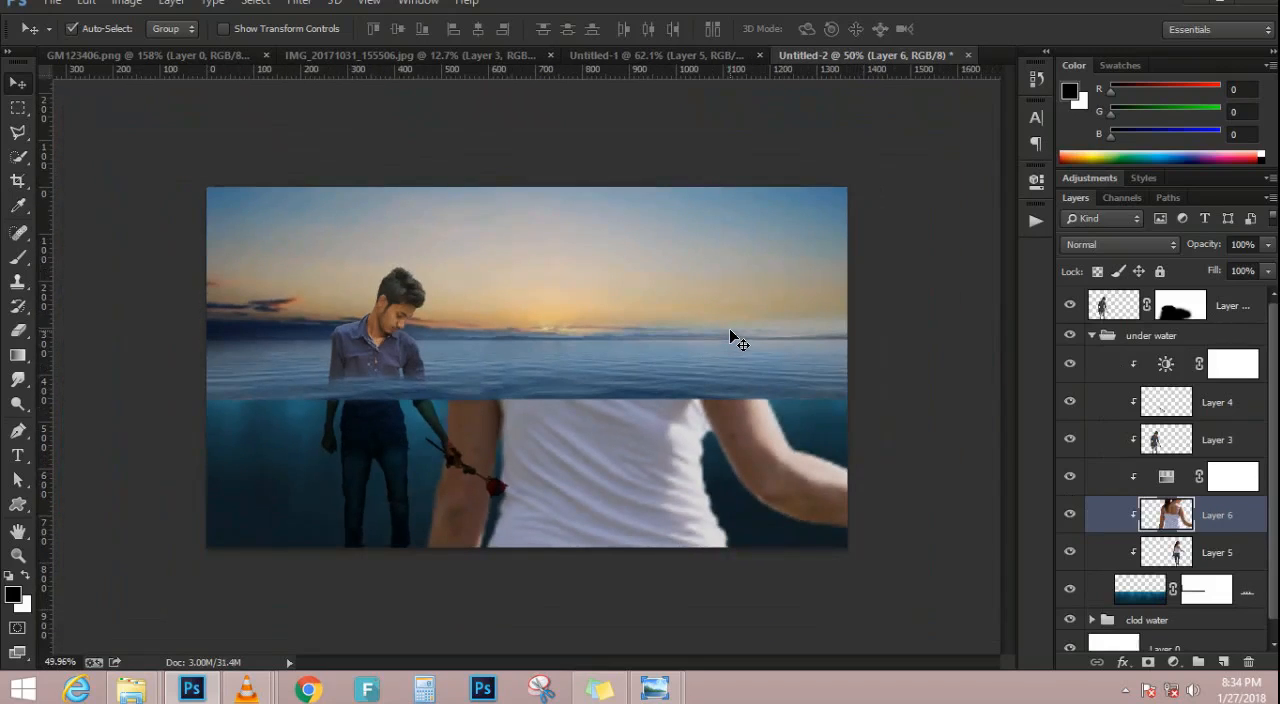
key("ctrl+z")
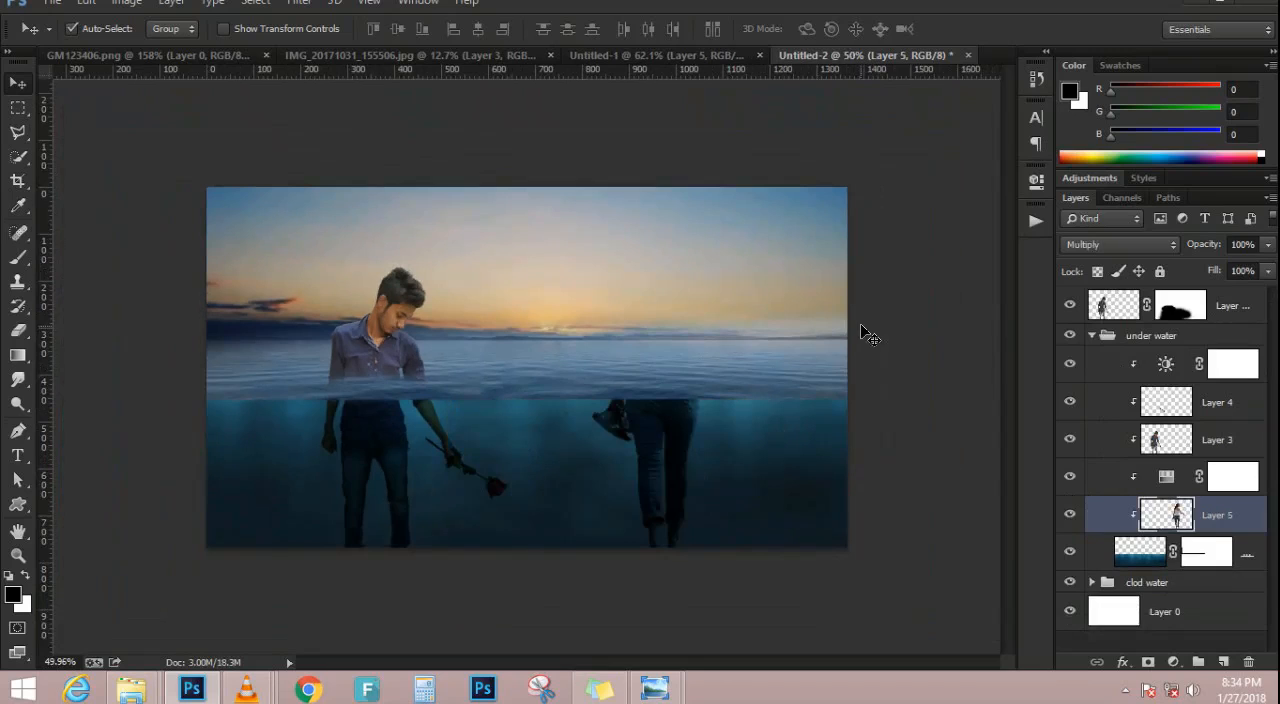
Duplicate the woman's underwater layer and place the copy above all other layers
key("ctrl+j")
left_click_drag(1226, 526, 1182, 296)
scroll(689, 287, "down", 1)
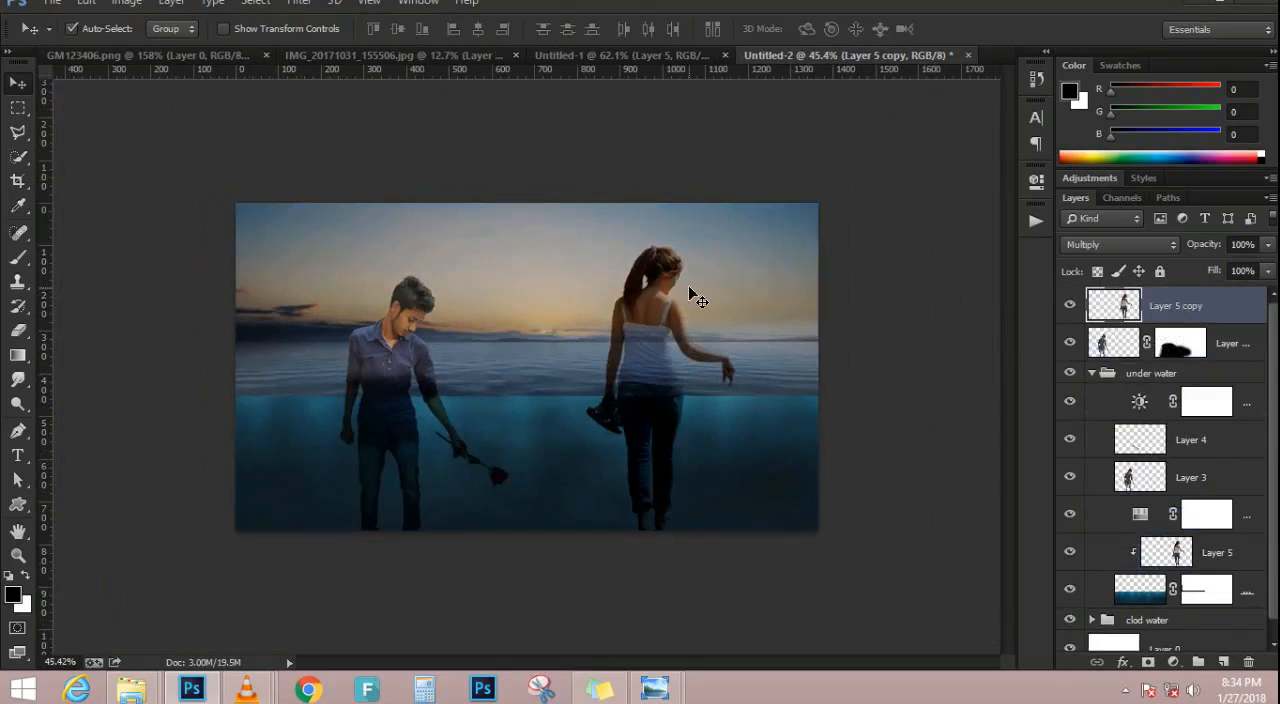
Restore the clipping of Layer 3, the Hue/Saturation adjustment and Layer 4 to the underwater image
left_click(1196, 481)
left_click(1160, 496, "alt")
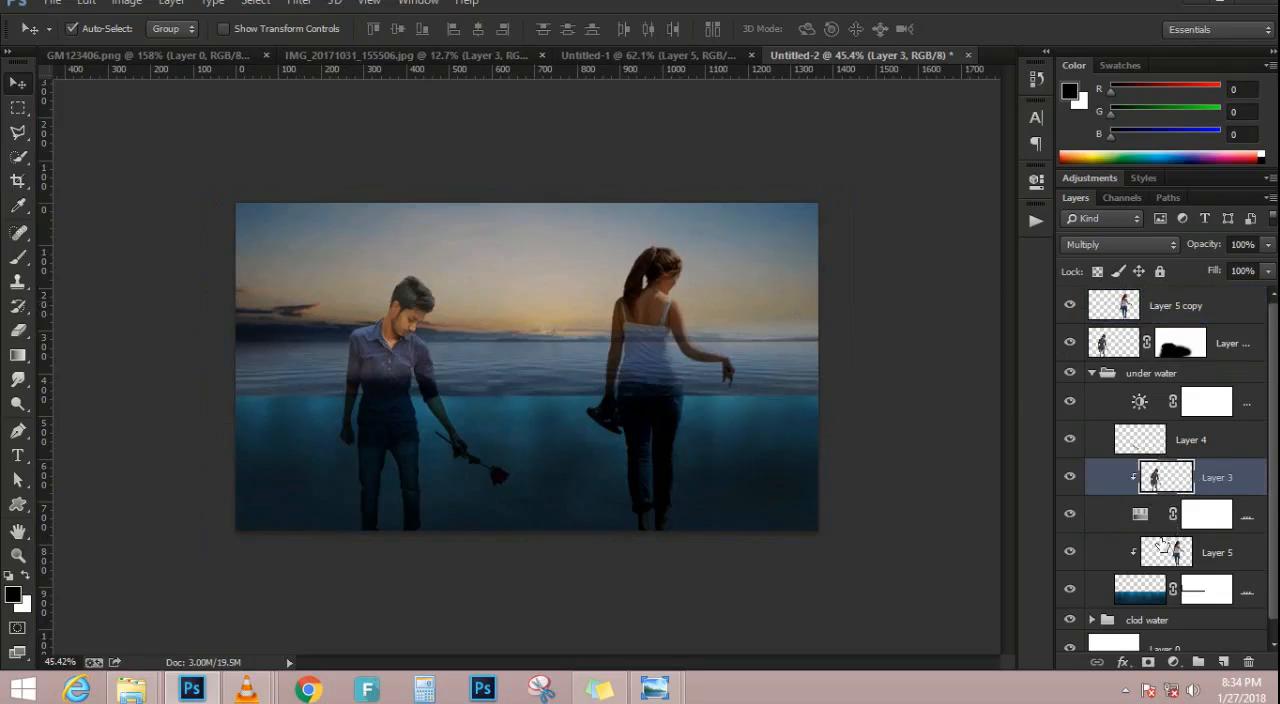
left_click(1238, 528)
left_click(1166, 526, "alt")
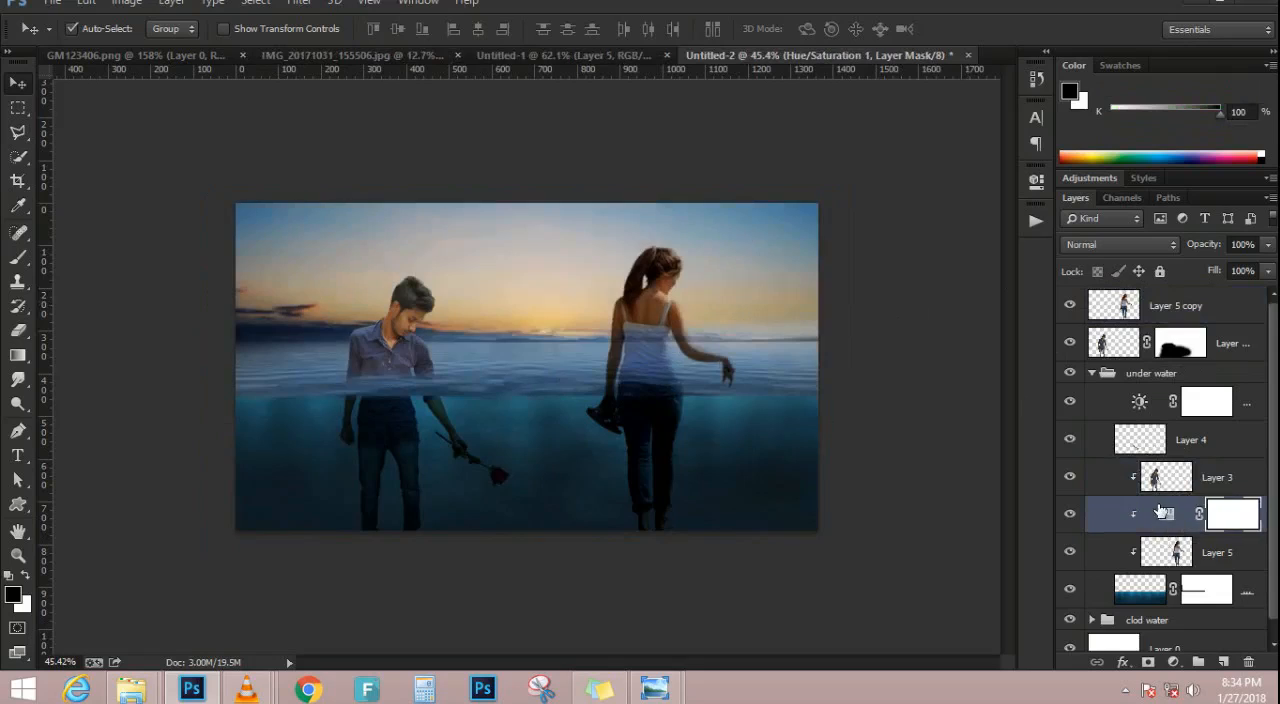
left_click(1150, 450)
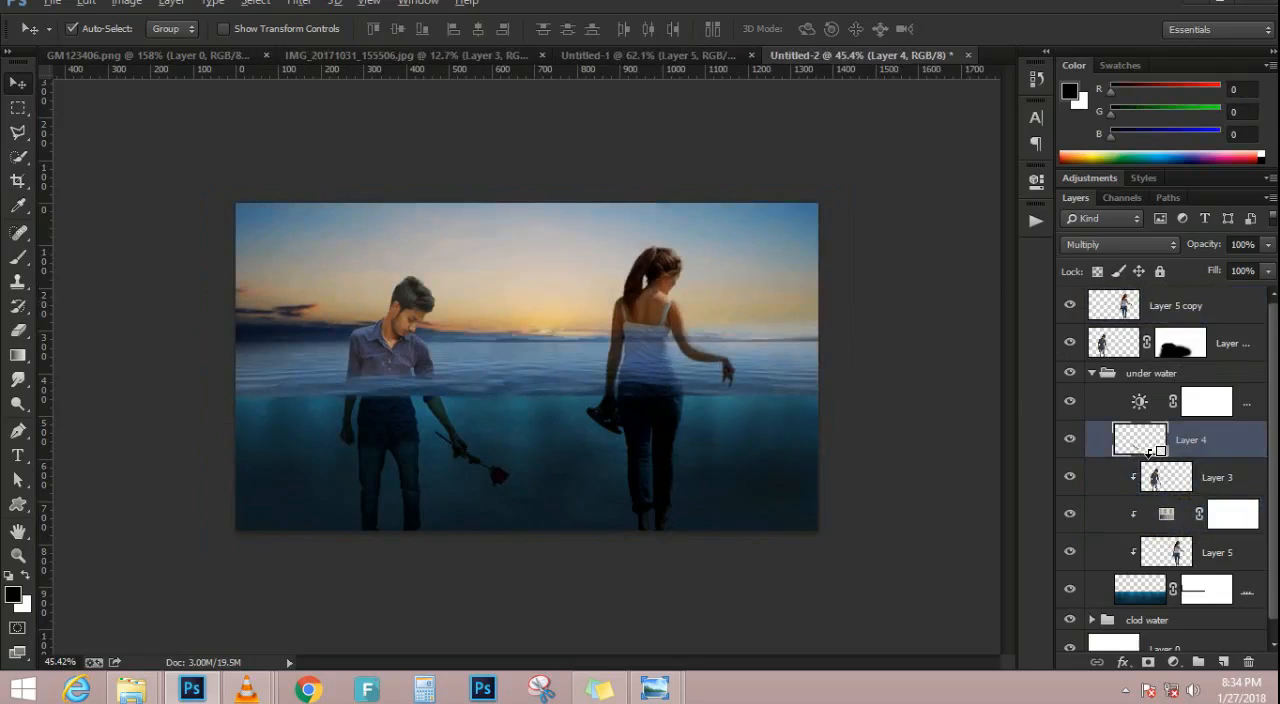
left_click(1150, 456, "alt")
scroll(552, 412, "up", 3)
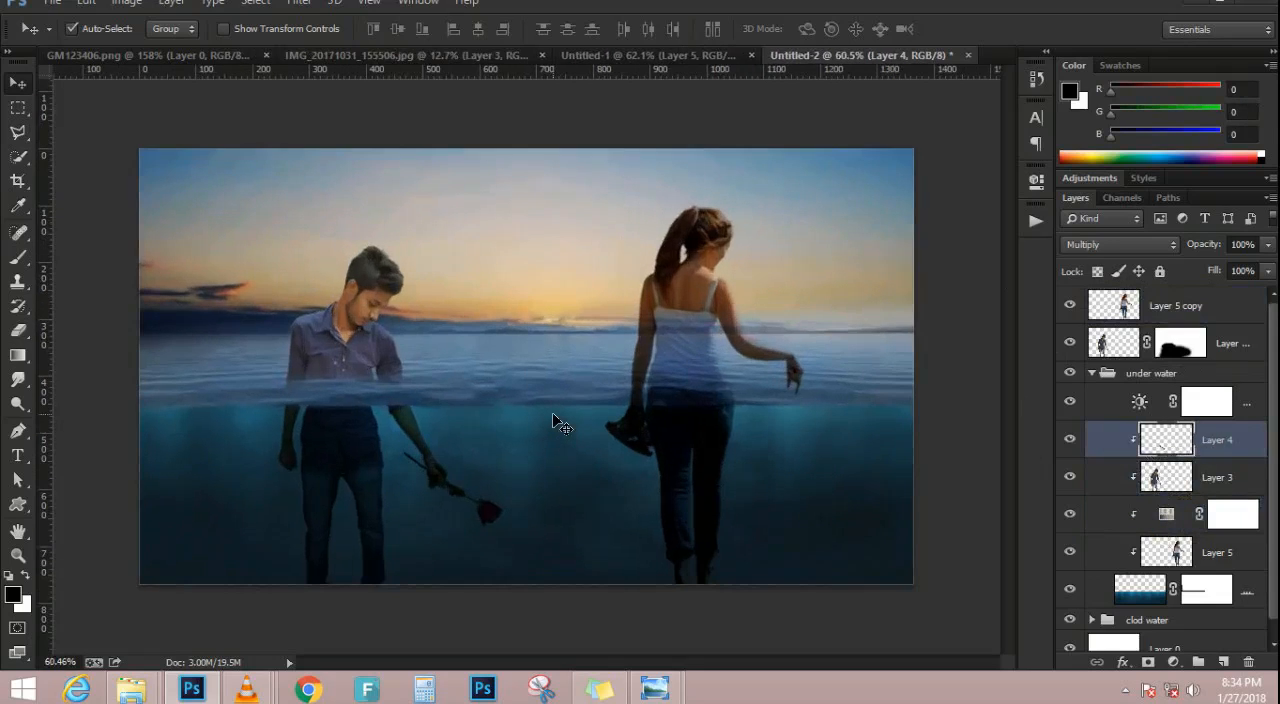
scroll(552, 425, "up", 1)
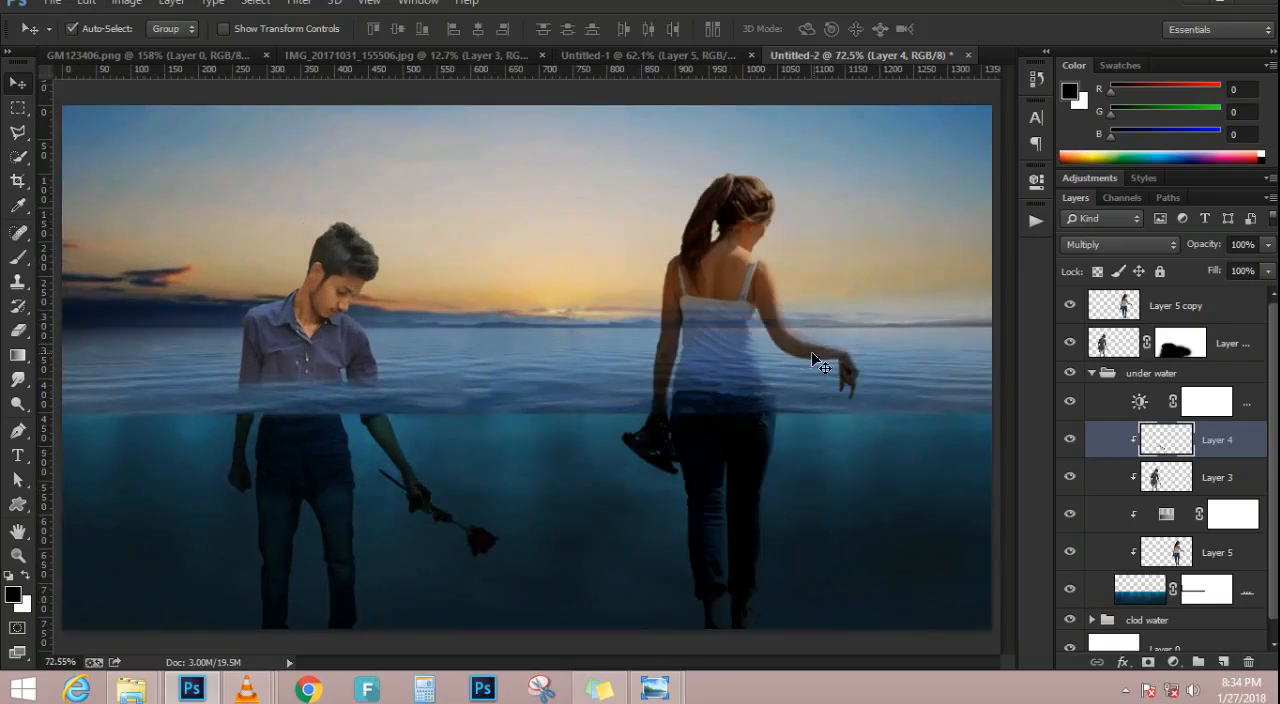
Set the blend mode of the topmost copy of the woman to Normal
left_click(1175, 316)
left_click(1151, 245)
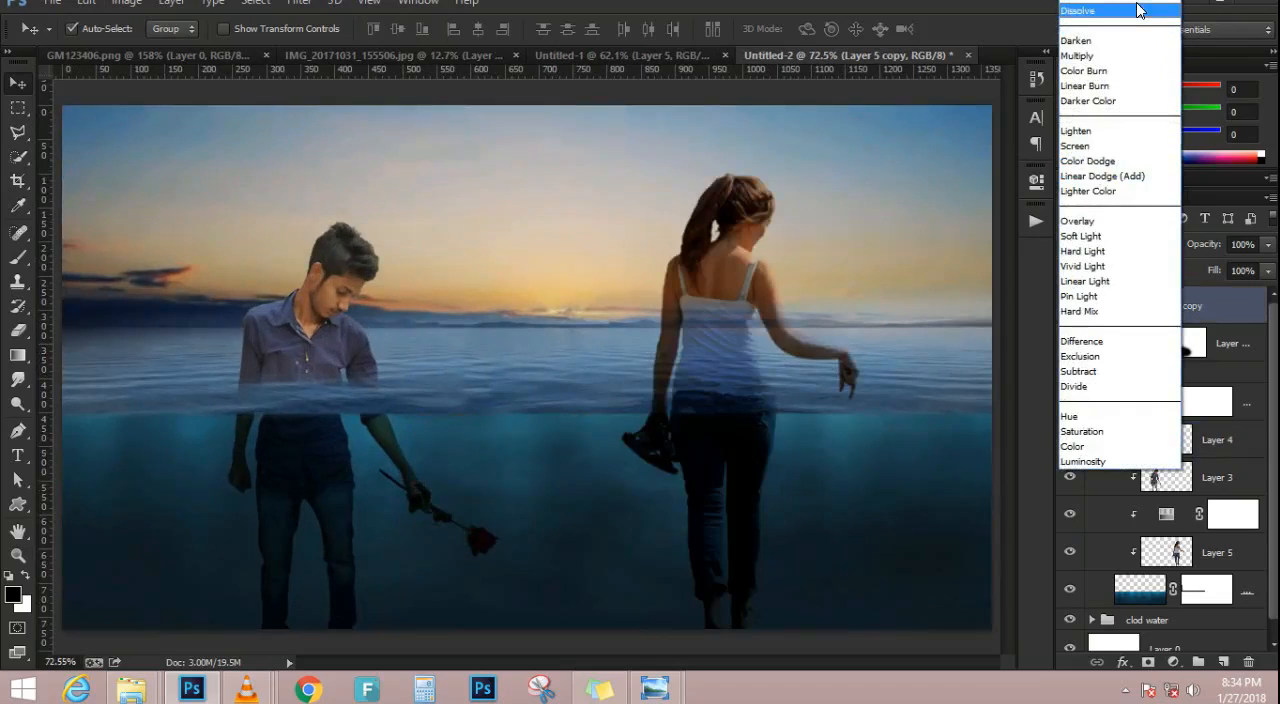
left_click(1135, 5)
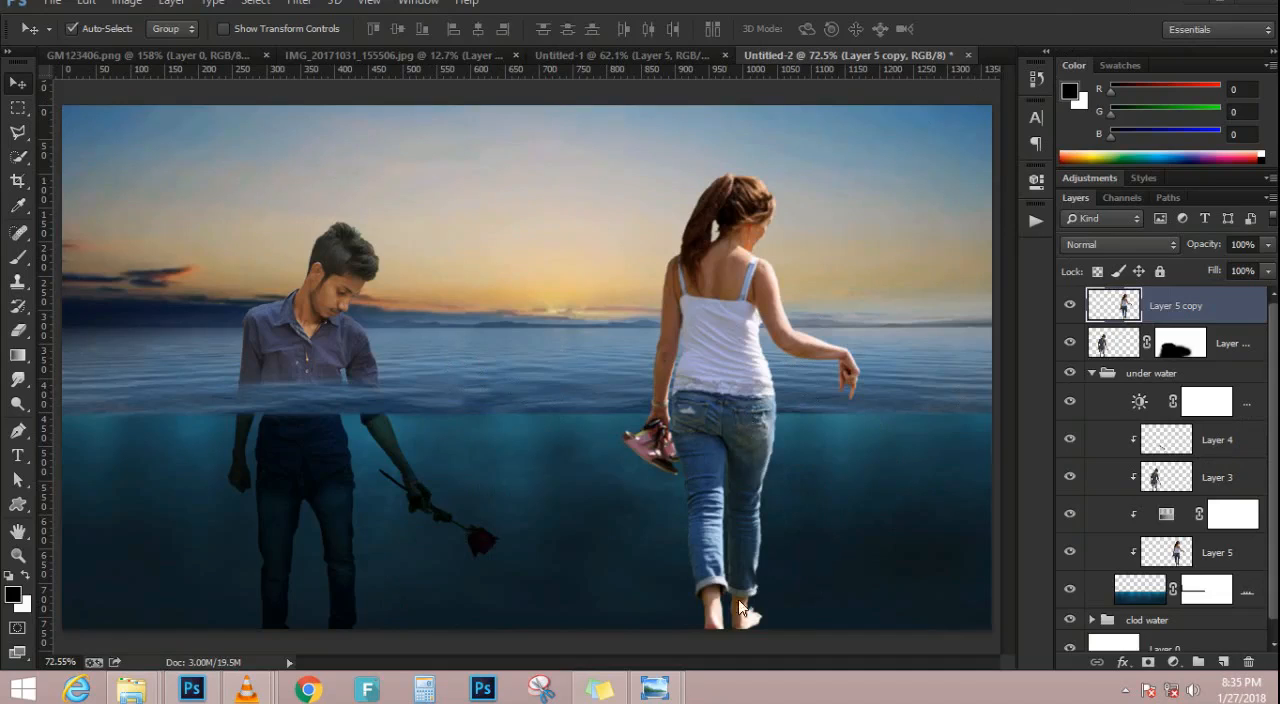
Add a layer mask to the topmost woman and paint it black to hide her lower body below the water surface
key("b")
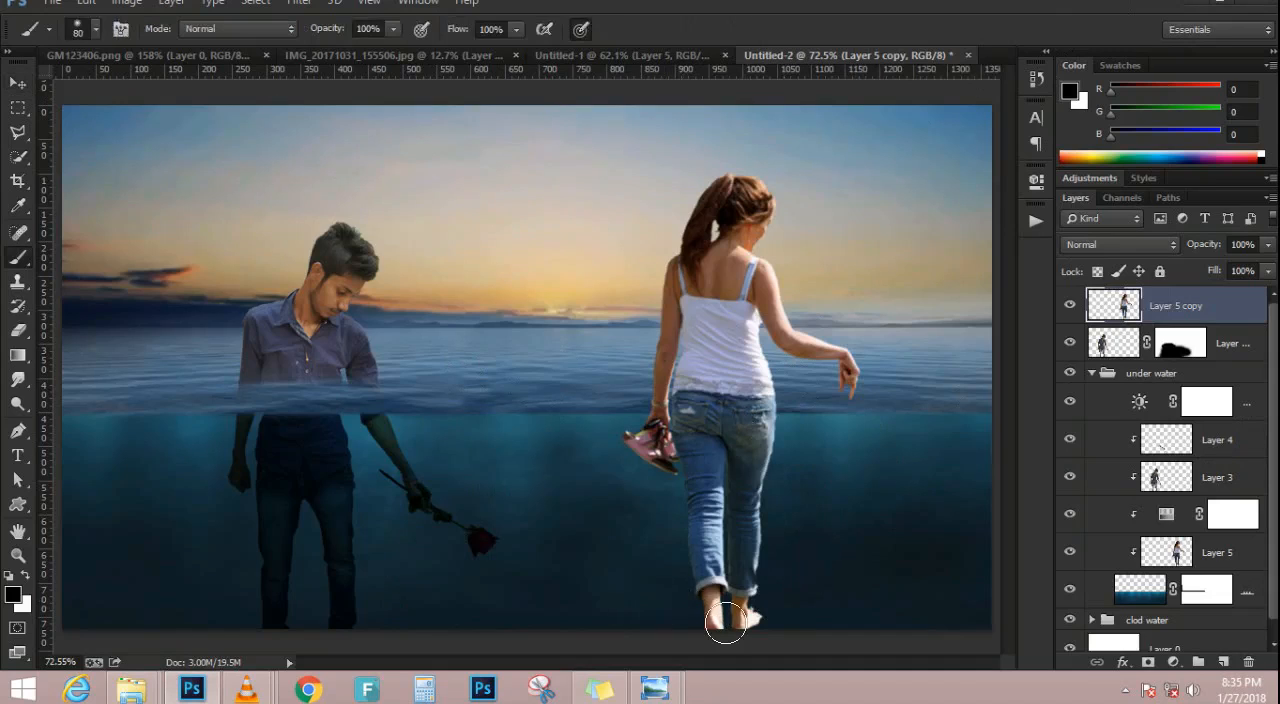
mouse_move(663, 614)
left_mouse_down()
mouse_move(824, 612)
mouse_move(612, 623)
mouse_move(921, 598)
left_mouse_up()
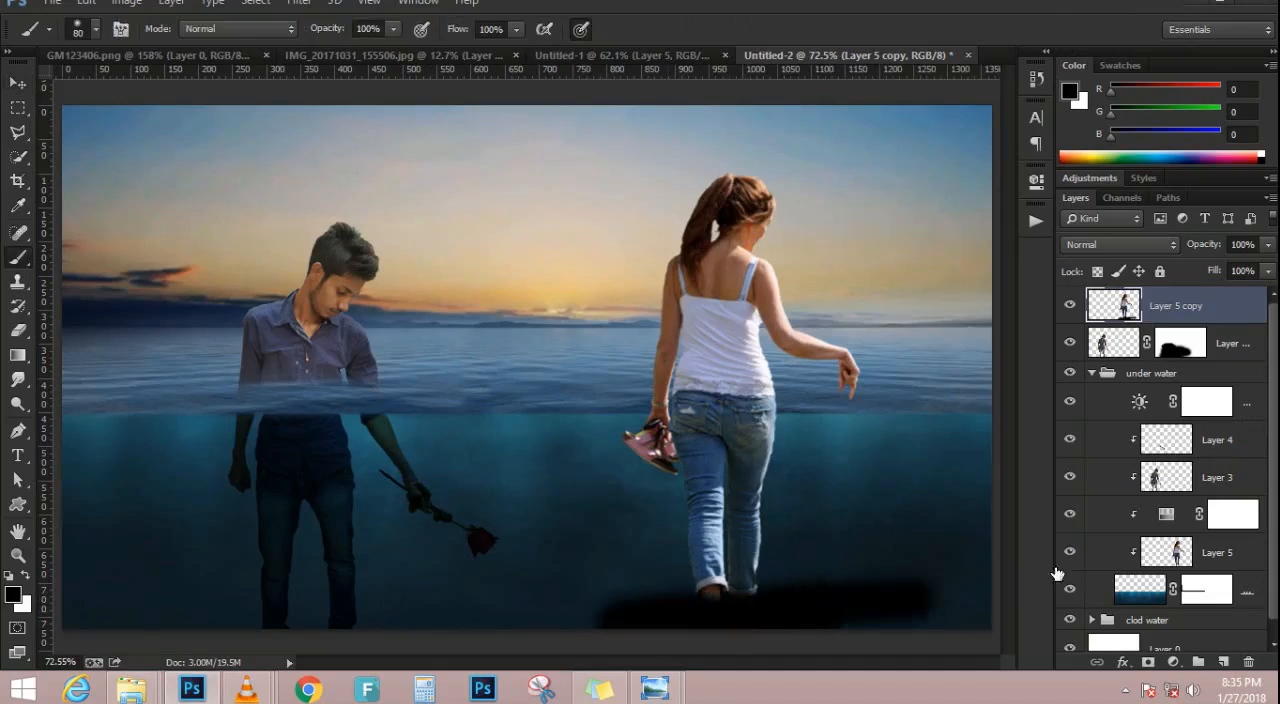
key("ctrl+z")
left_click(1149, 663)
mouse_move(660, 604)
left_mouse_down()
mouse_move(517, 631)
mouse_move(597, 600)
mouse_move(820, 574)
mouse_move(640, 554)
mouse_move(871, 520)
mouse_move(514, 514)
mouse_move(834, 469)
mouse_move(654, 460)
mouse_move(654, 437)
mouse_move(746, 423)
mouse_move(585, 415)
mouse_move(693, 400)
mouse_move(646, 386)
mouse_move(694, 380)
mouse_move(666, 380)
mouse_move(732, 384)
left_mouse_up()
scroll(529, 385, "down", 2)
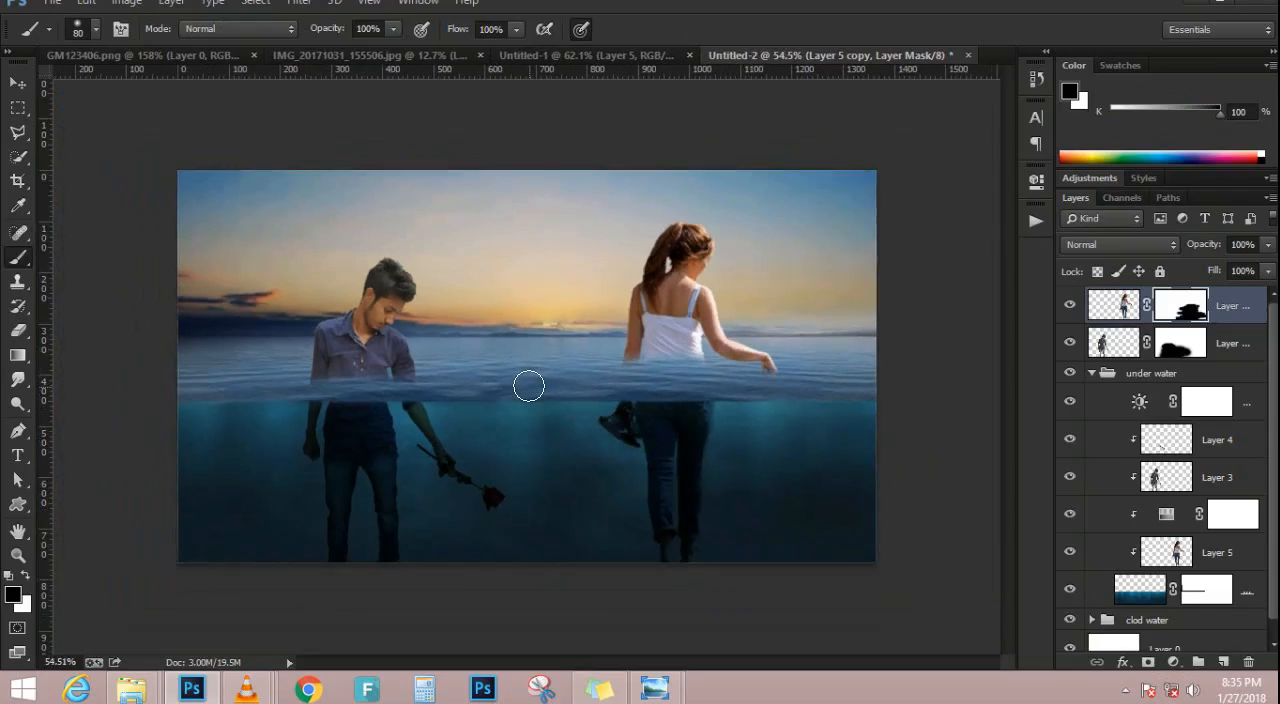
scroll(529, 393, "up", 2)
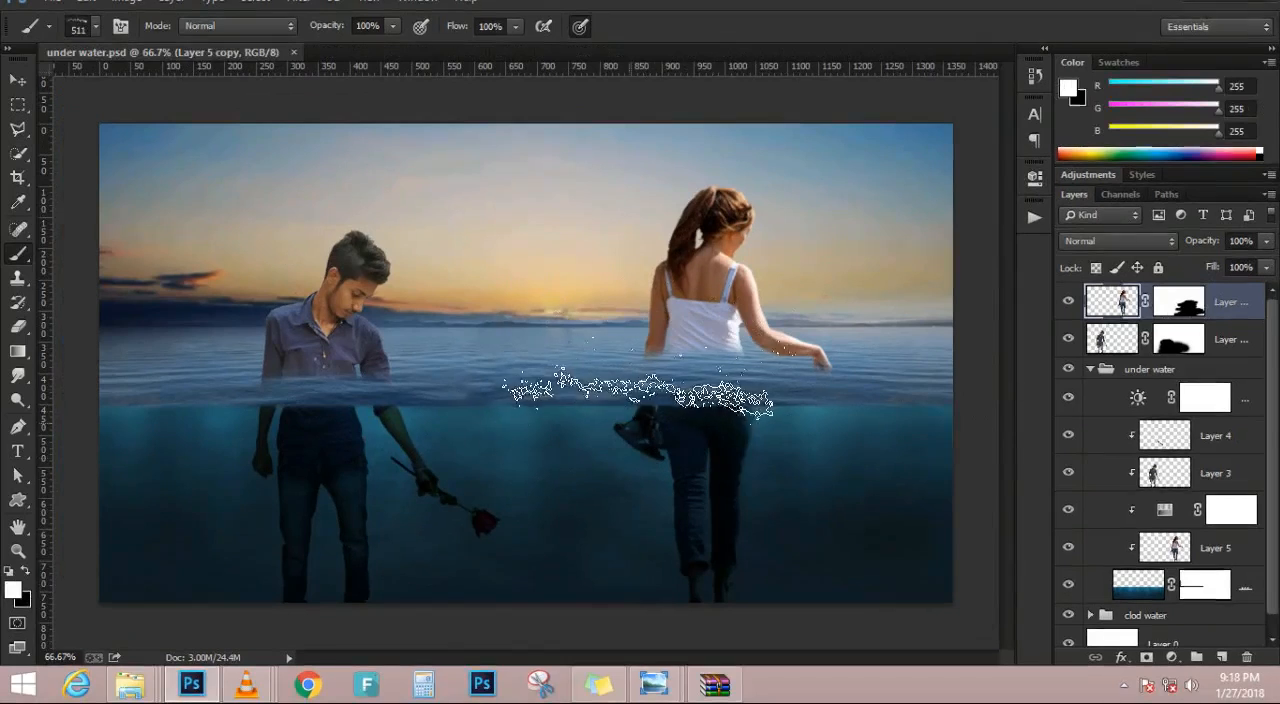
Enlarge the 511 px splash brush to 600 px and stamp a white splash once on a new layer above the woman
right_click(535, 336)
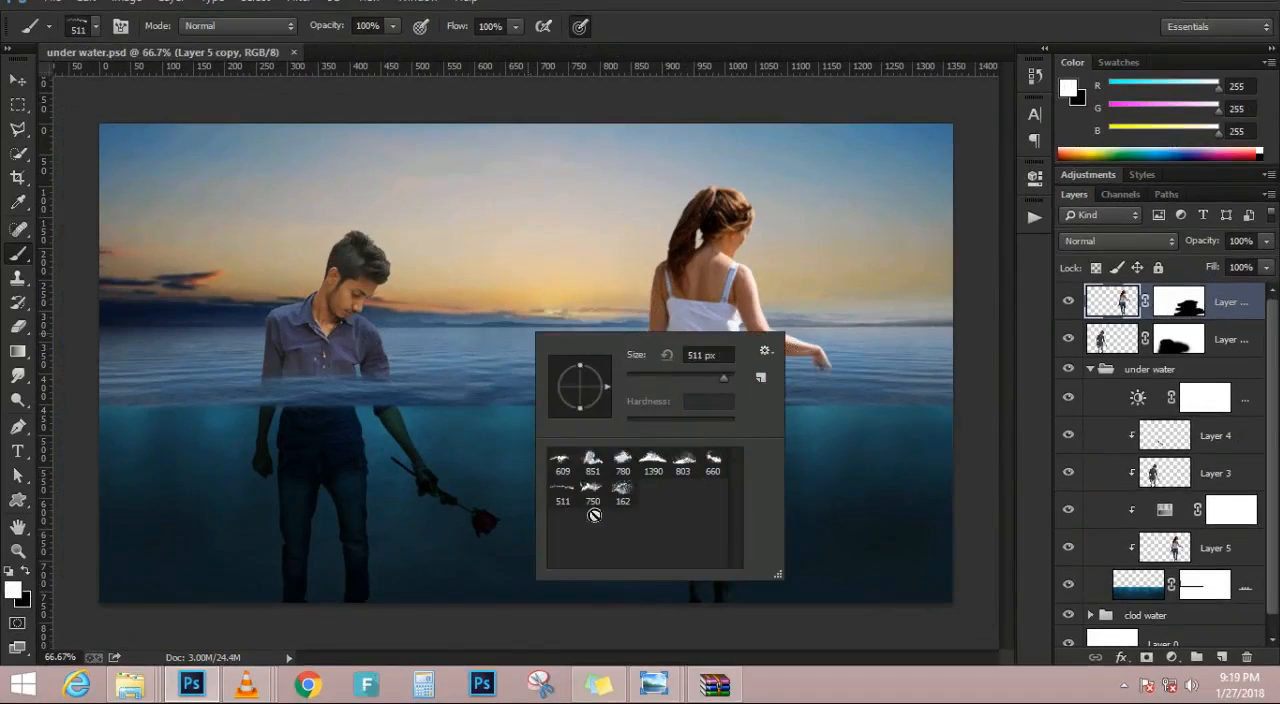
double_click(563, 501)
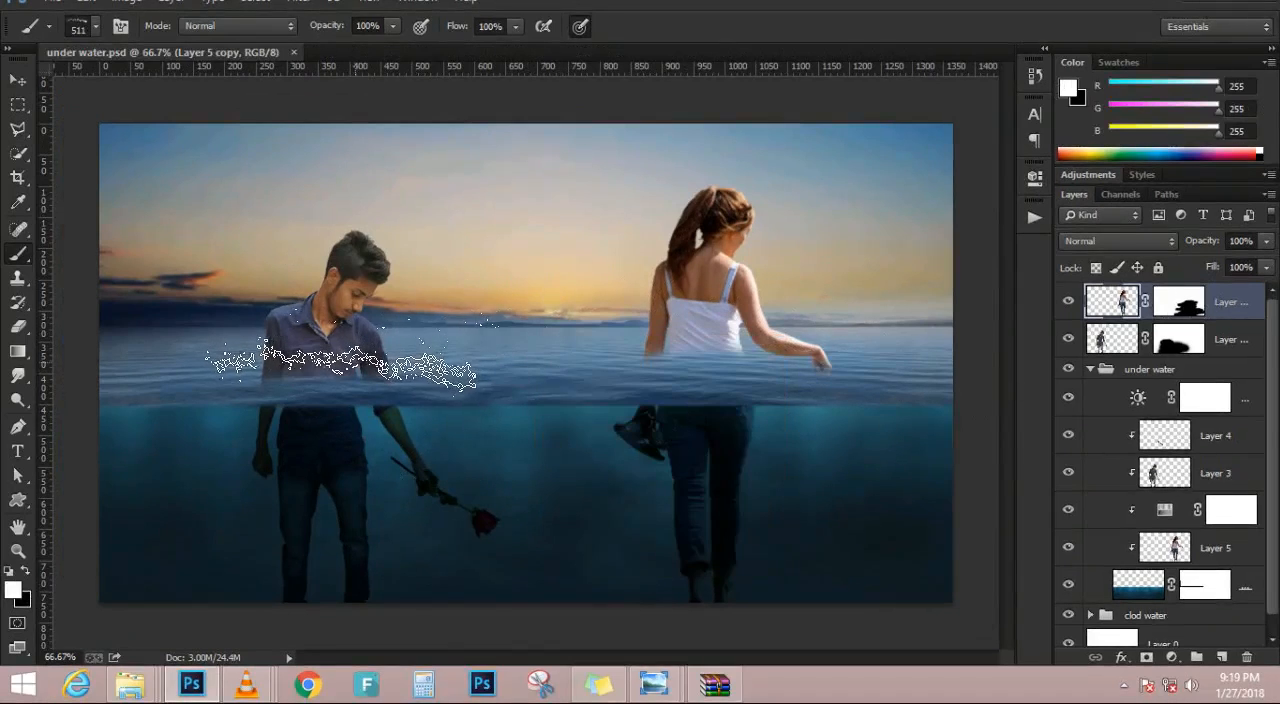
key("bracketright")
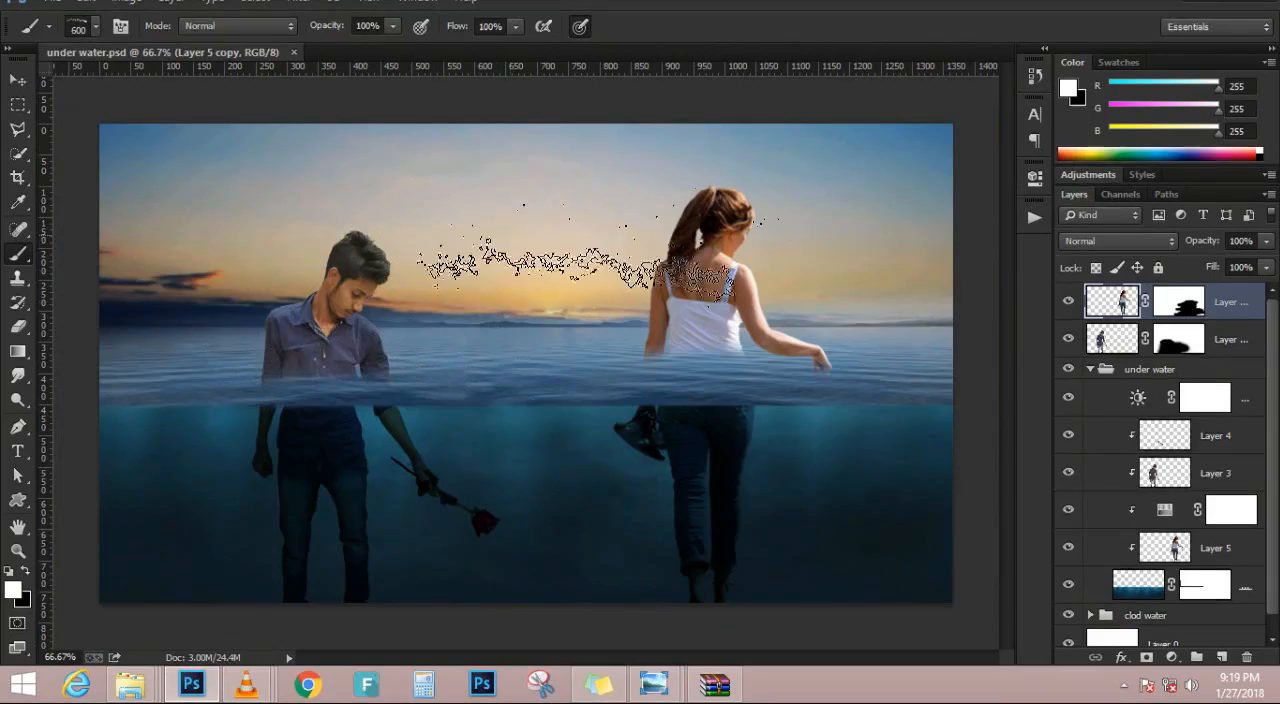
left_click(1219, 659)
left_click(437, 224)
key("ctrl+z")
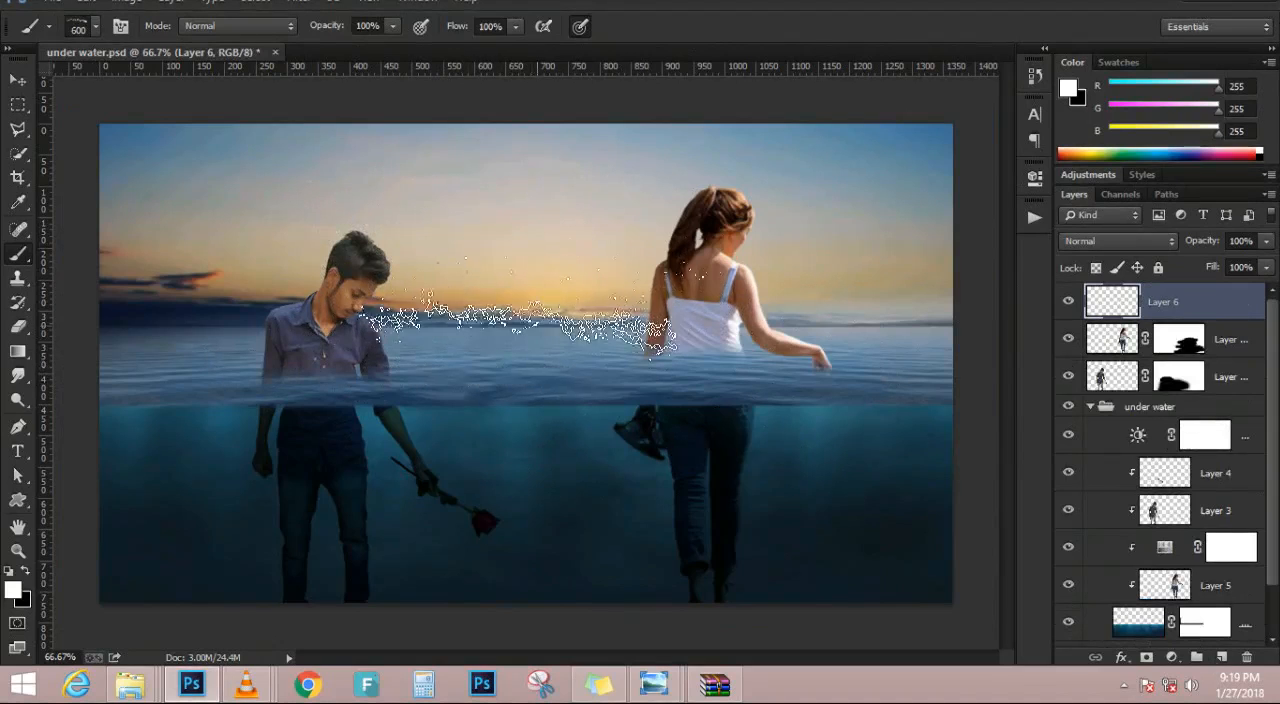
left_click(535, 268)
scroll(610, 330, "up", 3)
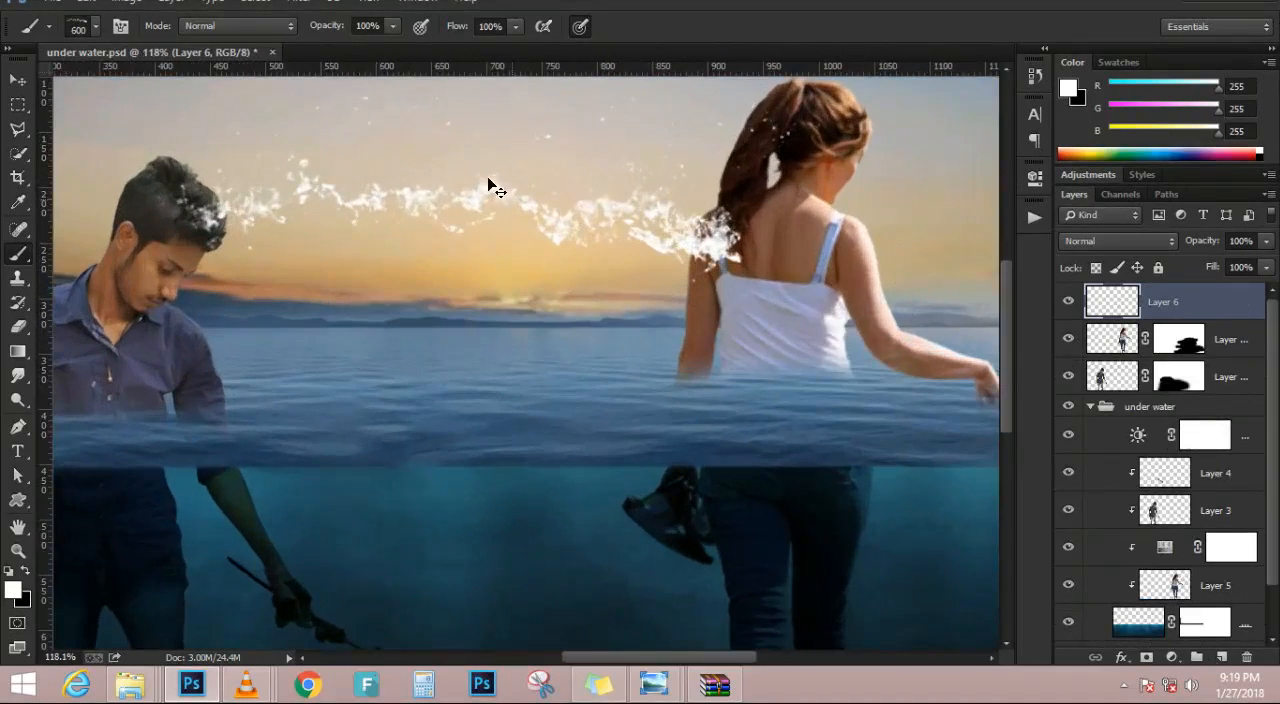
Scale the splash to 64.72% width and 30.20% height, rotate it -0.87°, and place it across the man's waist
key("ctrl+t")
left_click_drag(489, 96, 489, 214)
left_click_drag(560, 285, 196, 430)
left_click_drag(302, 405, 602, 428)
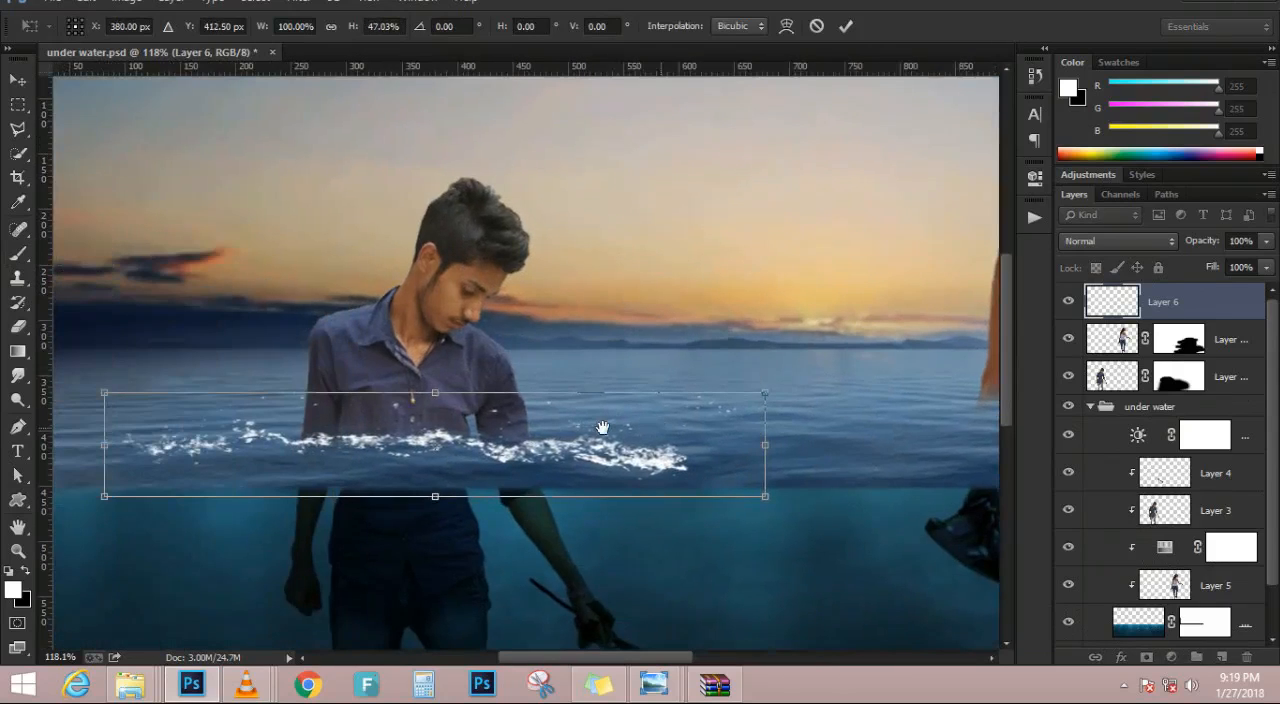
left_click_drag(760, 394, 649, 411)
left_click_drag(568, 446, 562, 436)
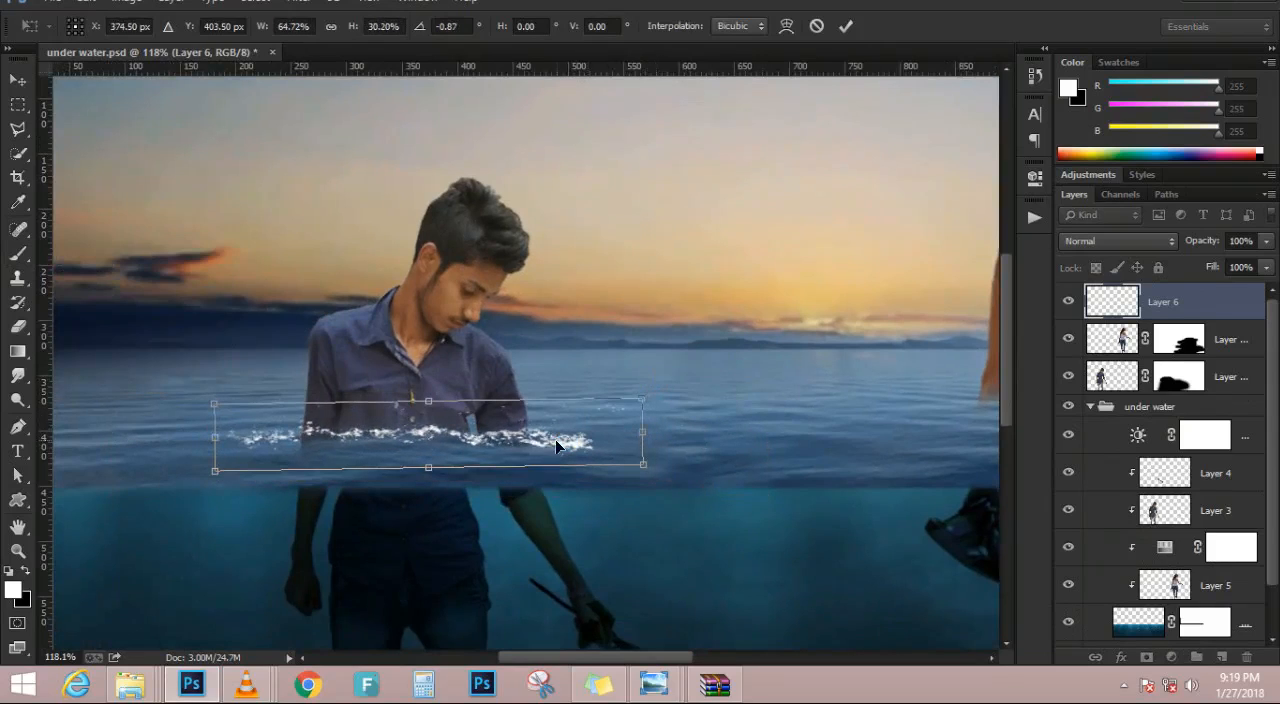
key("Return")
key("b")
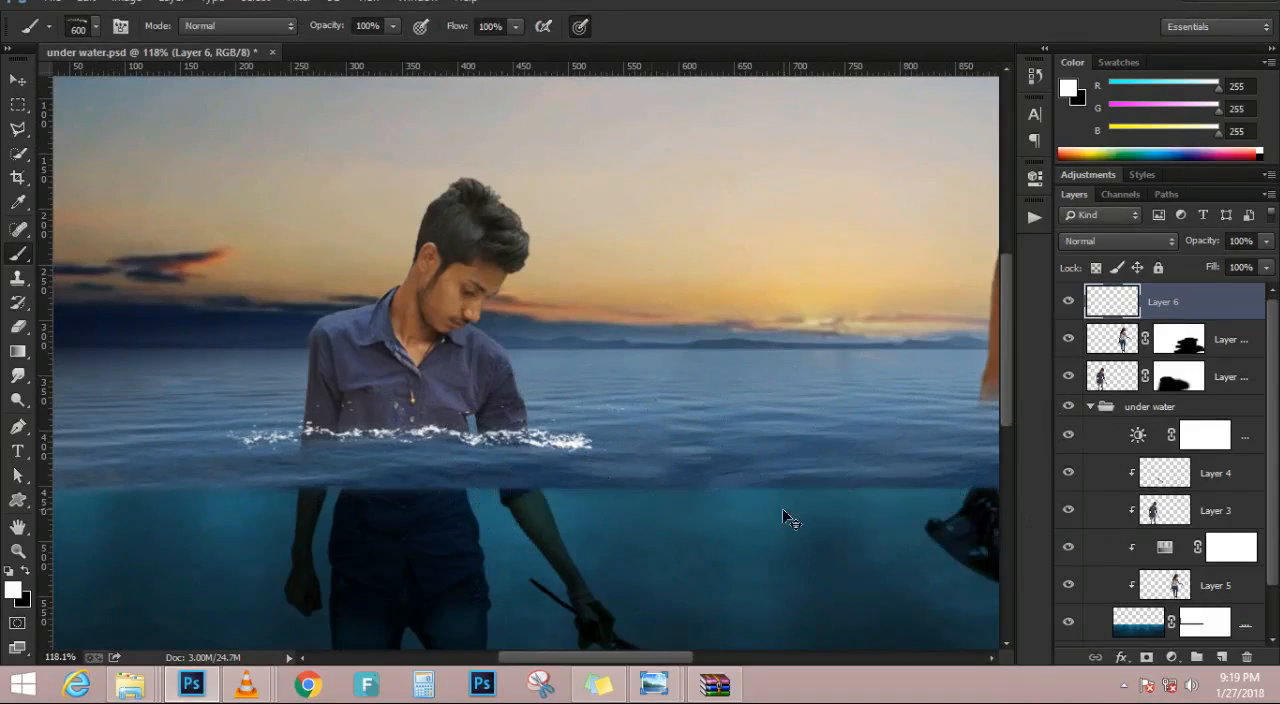
Lower the splash layer's opacity to 89% and narrow it to 71.32% width to fit the man's waist
key("ctrl+0")
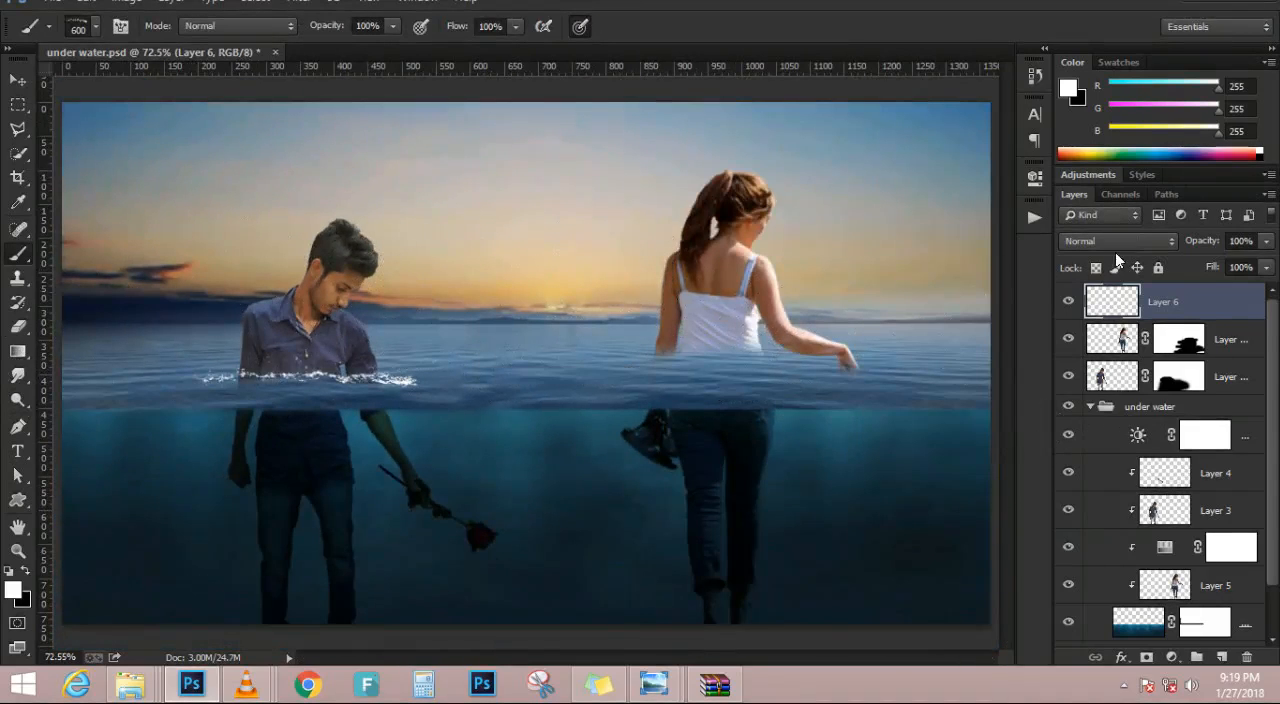
left_click_drag(1187, 246, 1180, 246)
key("ctrl+t")
scroll(440, 370, "up", 5)
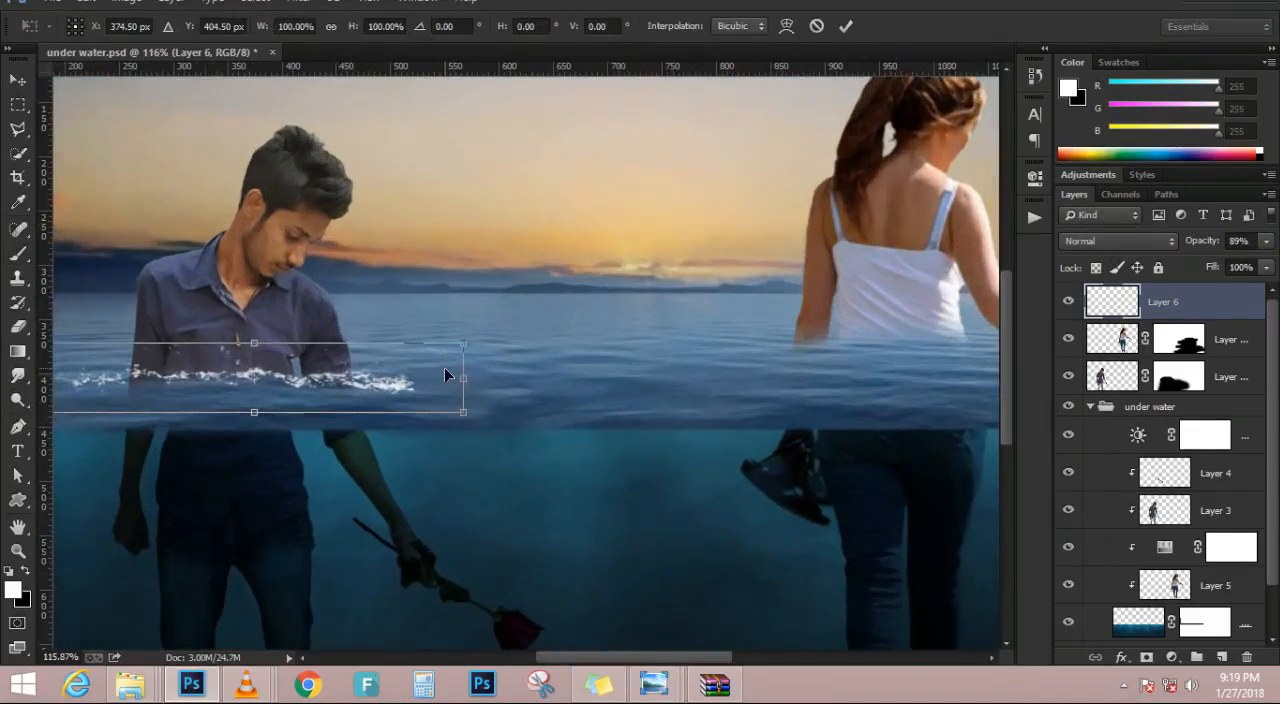
left_click_drag(465, 380, 410, 380)
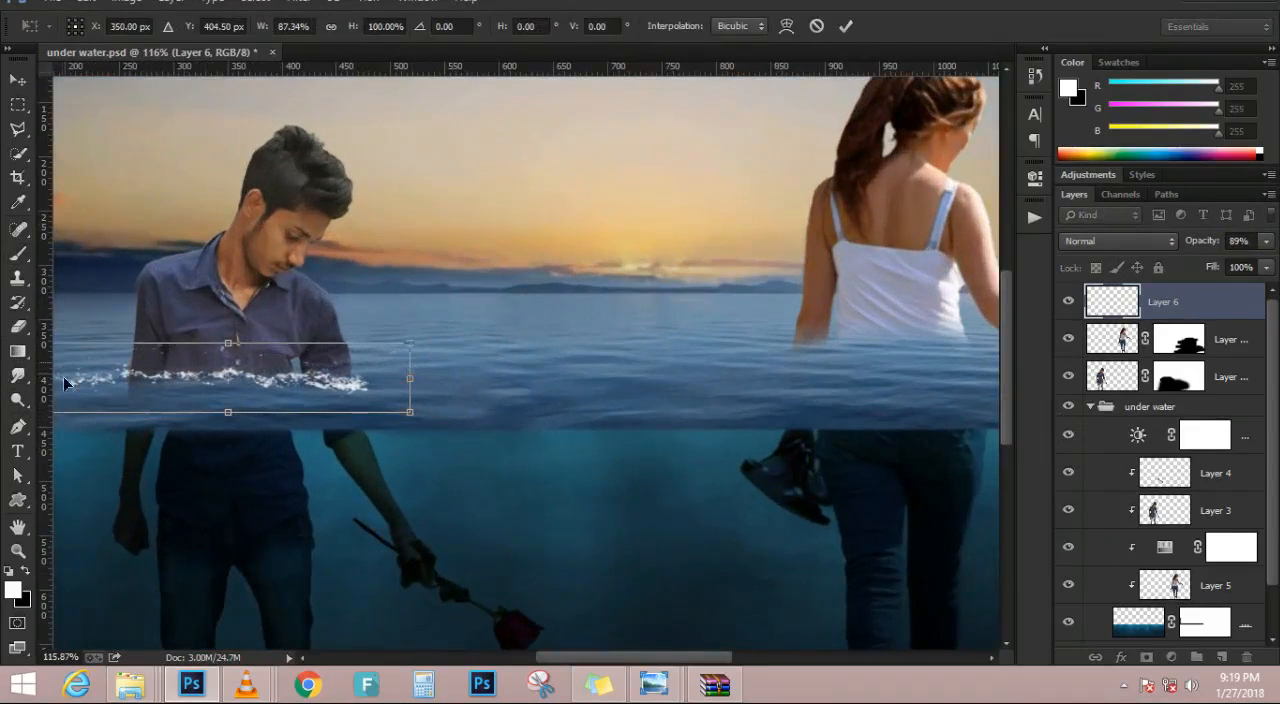
left_click_drag(156, 388, 341, 384)
left_click_drag(227, 372, 297, 374)
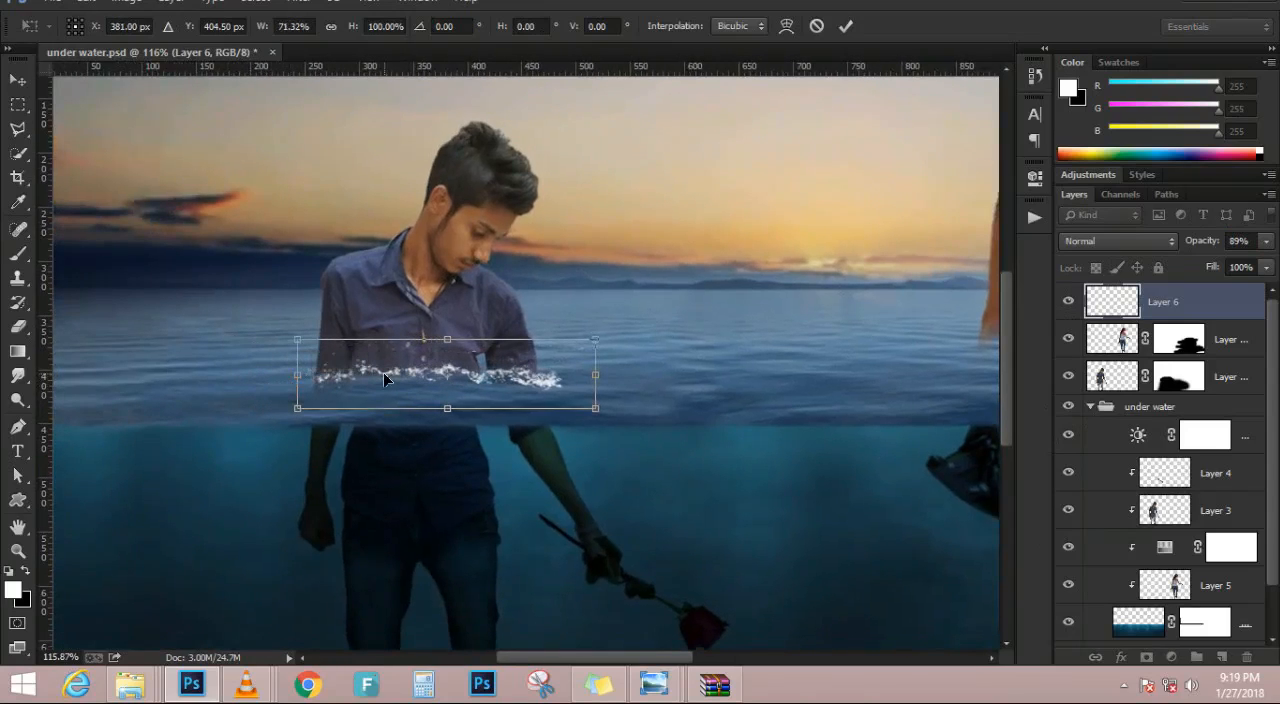
key("Return")
scroll(594, 428, "down", 2)
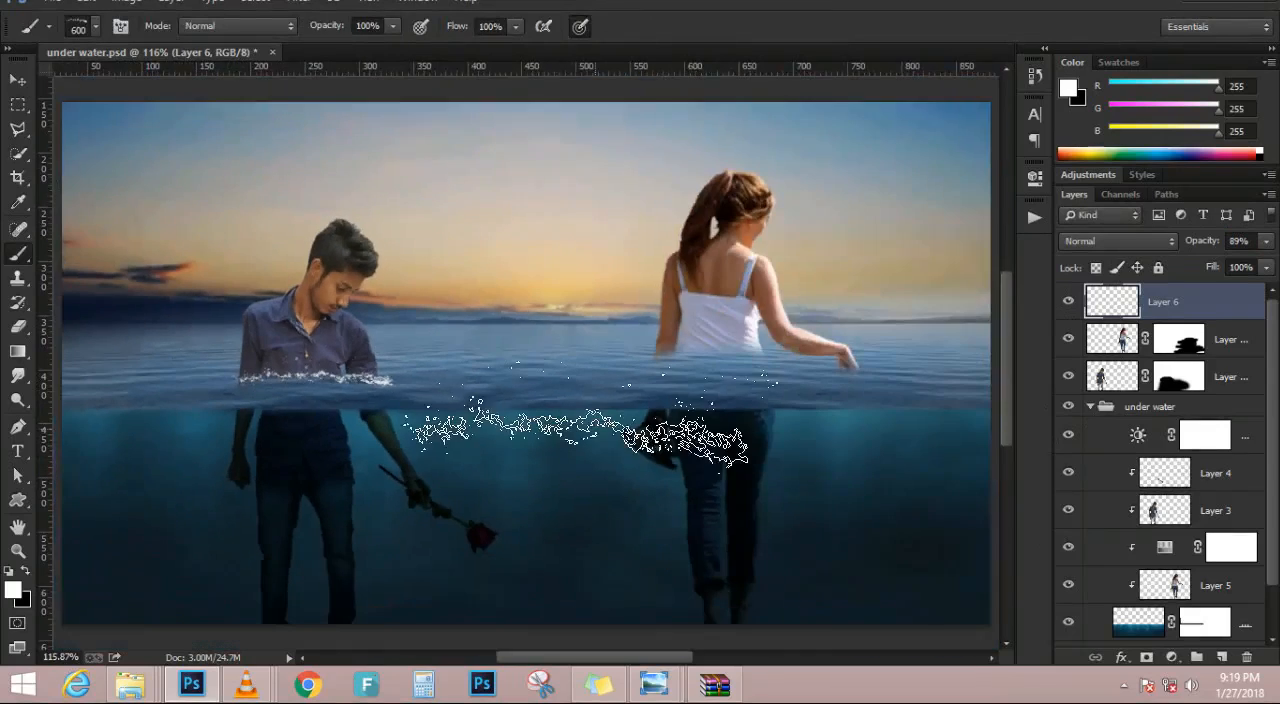
Reduce the splash brush size to 125 px
key("bracketleft")
key("bracketleft")
key("bracketleft")
key("bracketleft")
key("bracketleft")
key("bracketleft")
key("bracketleft")
key("bracketleft")
scroll(476, 360, "up", 2)
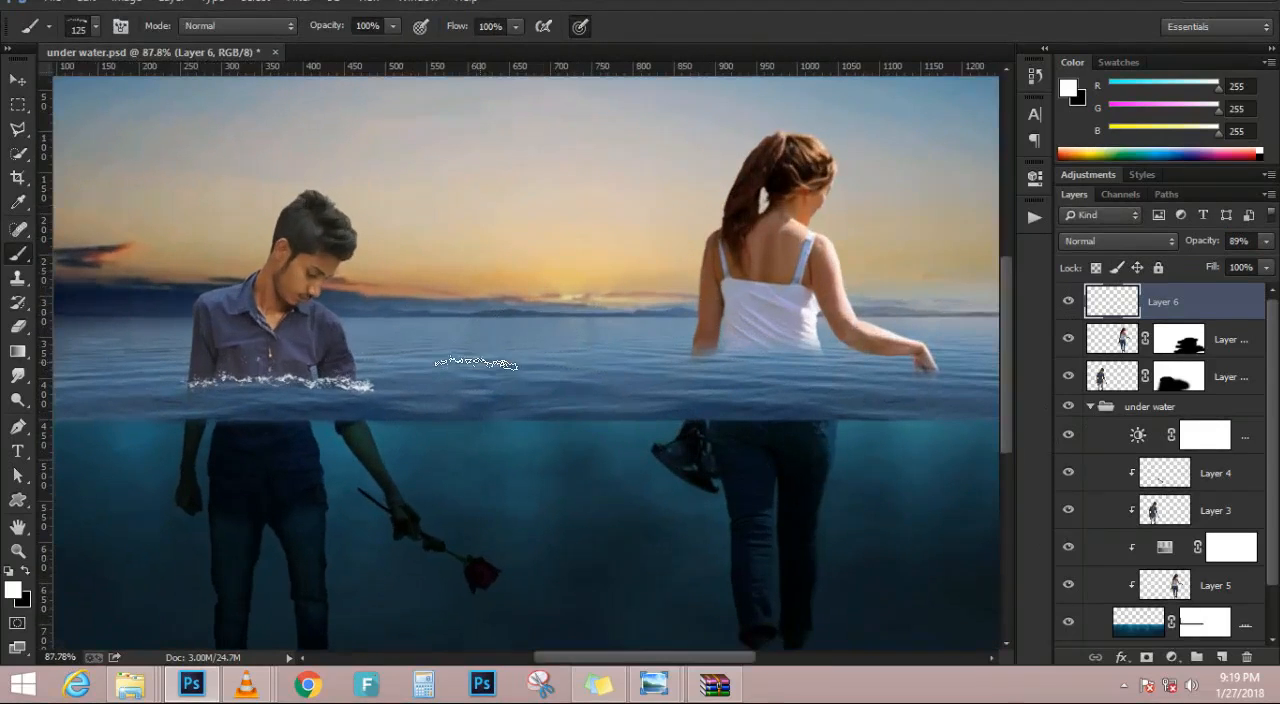
Nudge the man's splash slightly down and fine-tune it with Free Transform so it follows the waterline at his waist
left_click(18, 80)
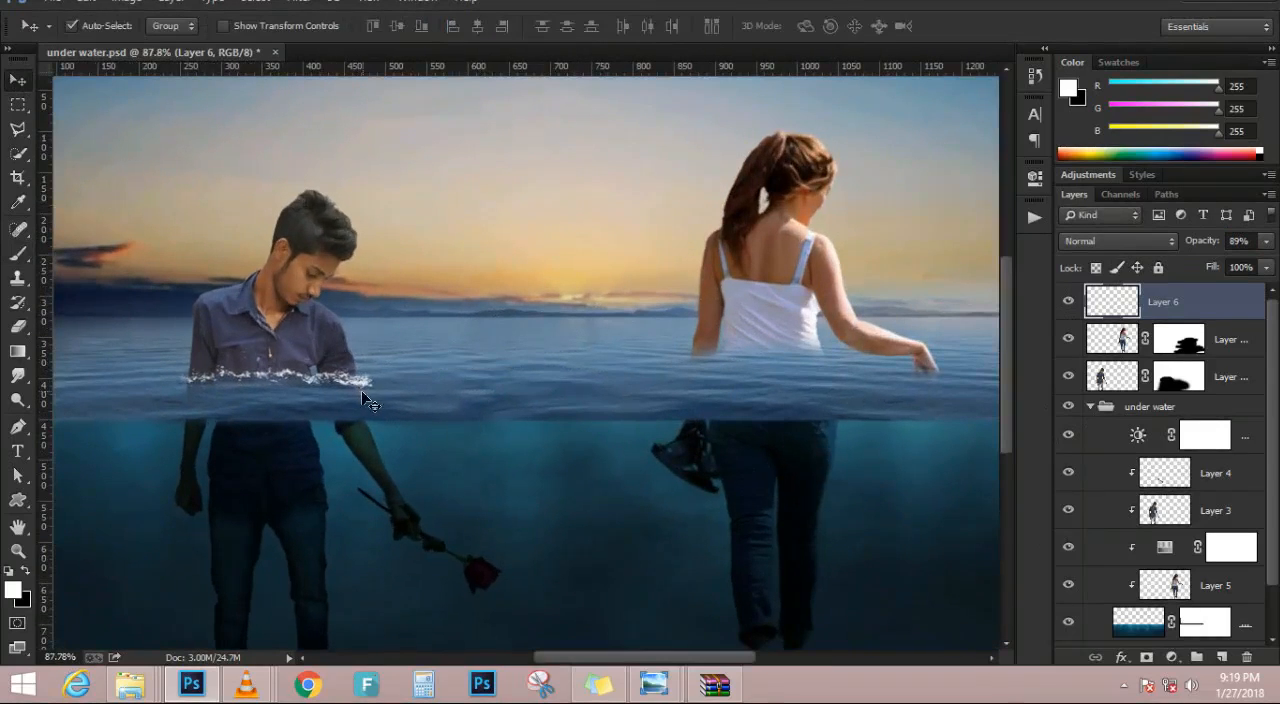
key("Down")
key("Down")
key("Down")
key("Down")
key("Down")
key("Down")
key("Down")
key("Down")
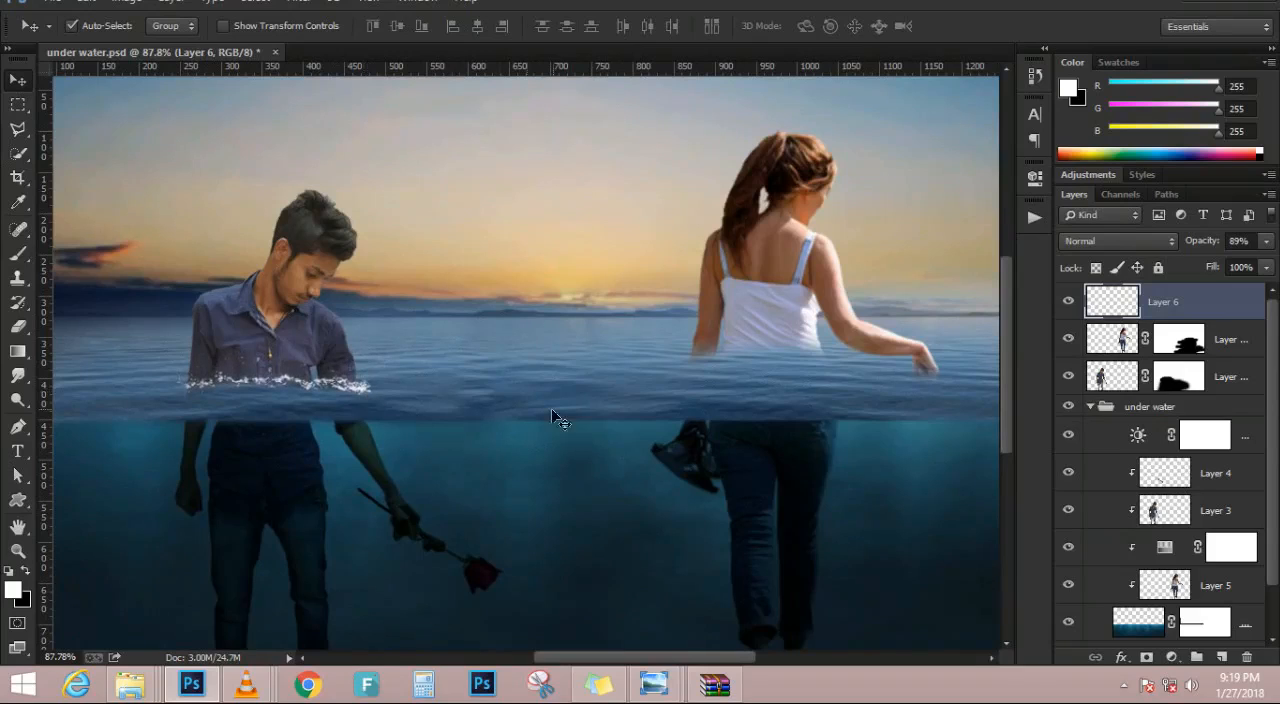
key("ctrl+t")
left_click_drag(284, 356, 311, 393)
key("Return")
scroll(442, 462, "down", 2, "alt")
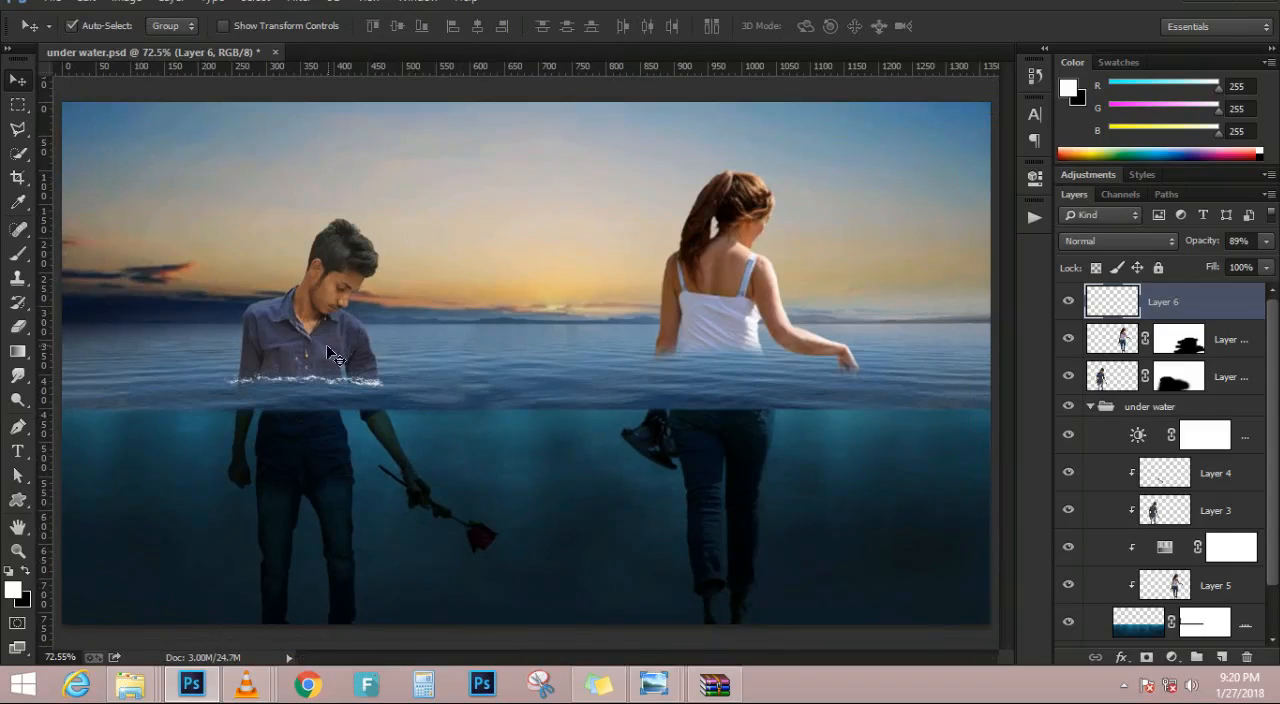
Try to reuse a duplicate of the man's splash layer around the woman's waist
key("ctrl+j")
left_click_drag(328, 384, 729, 358)
scroll(740, 362, "up", 5, "alt")
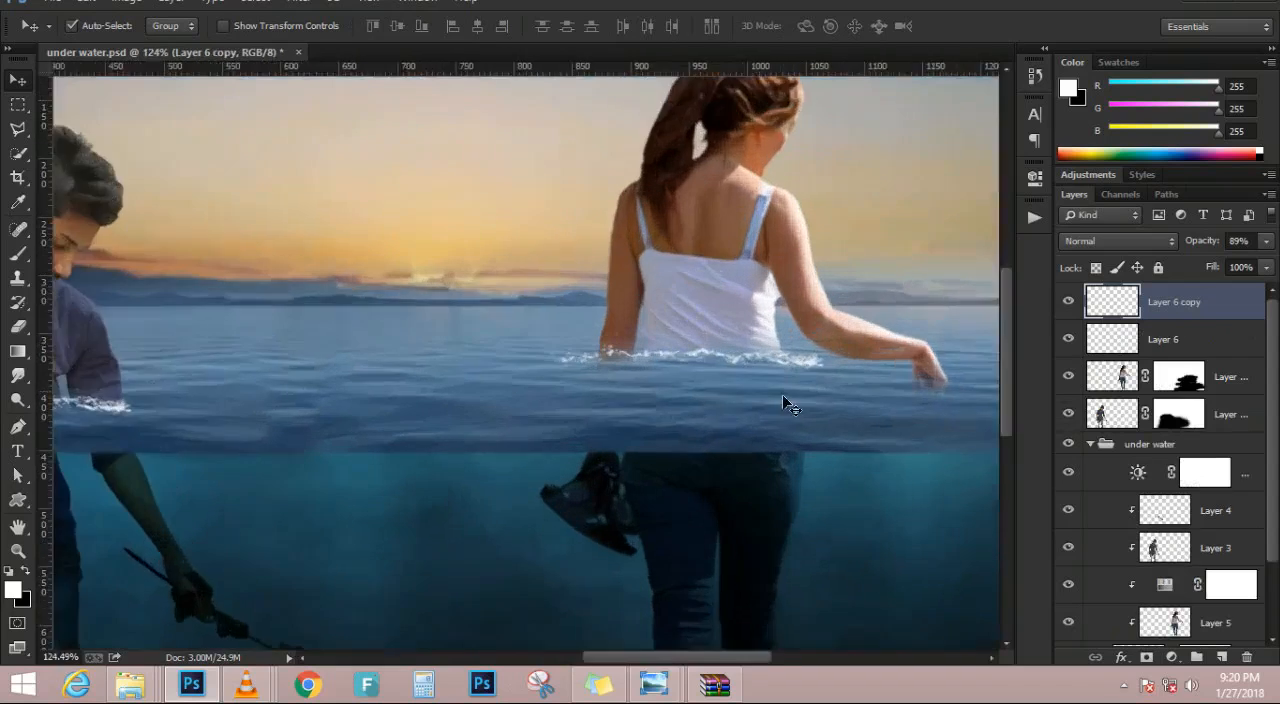
scroll(668, 451, "up", 3, "alt")
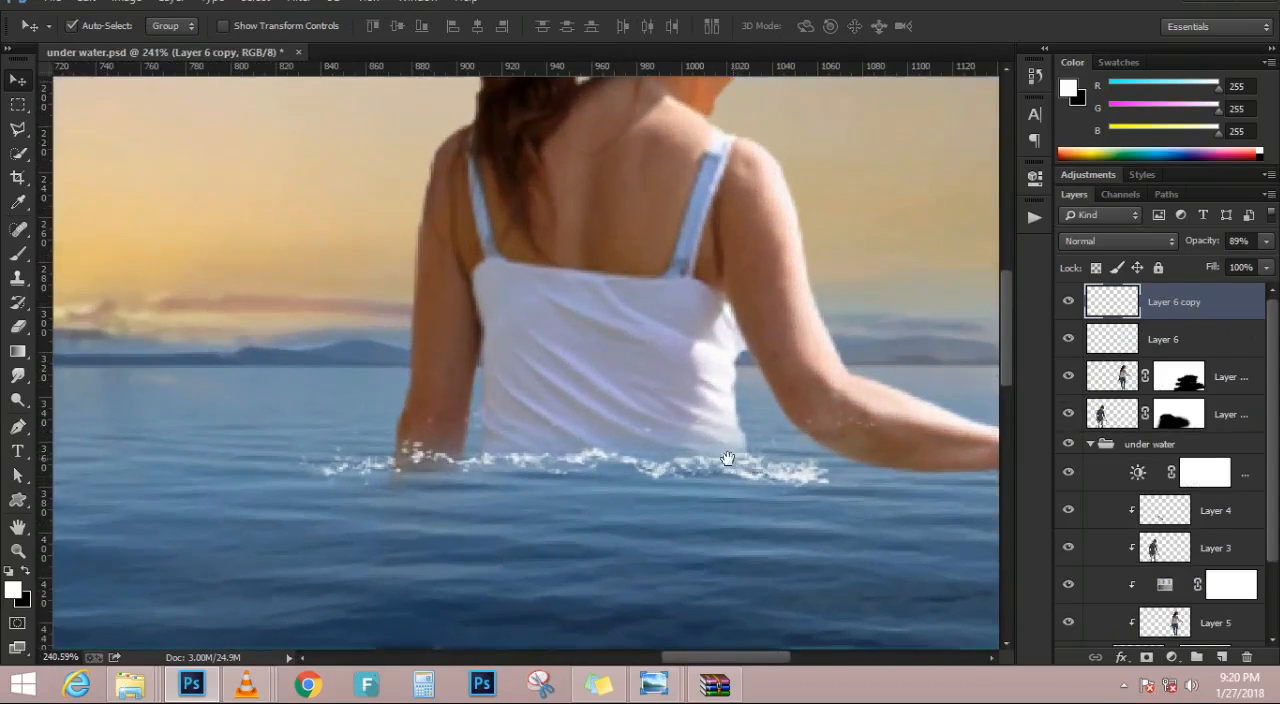
key("Delete")
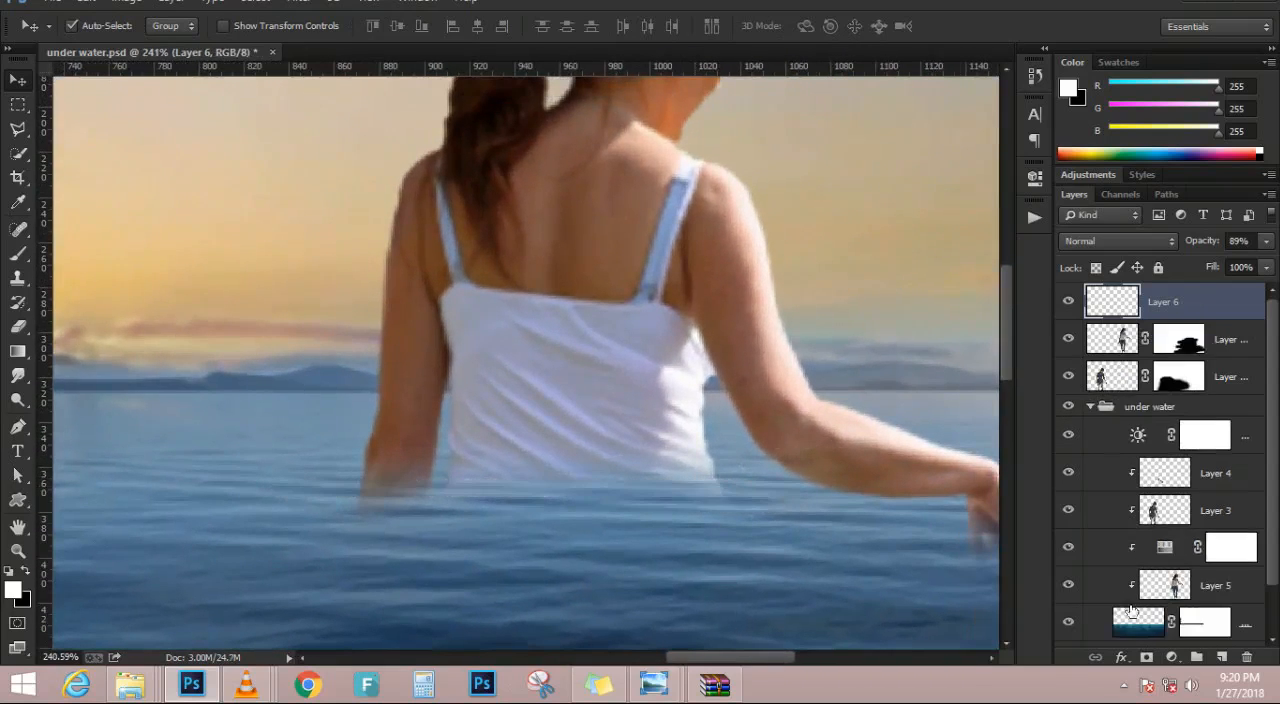
Stamp a white splash at the woman's waist on a new top layer with the splash brush at 250 px
left_click(1225, 656)
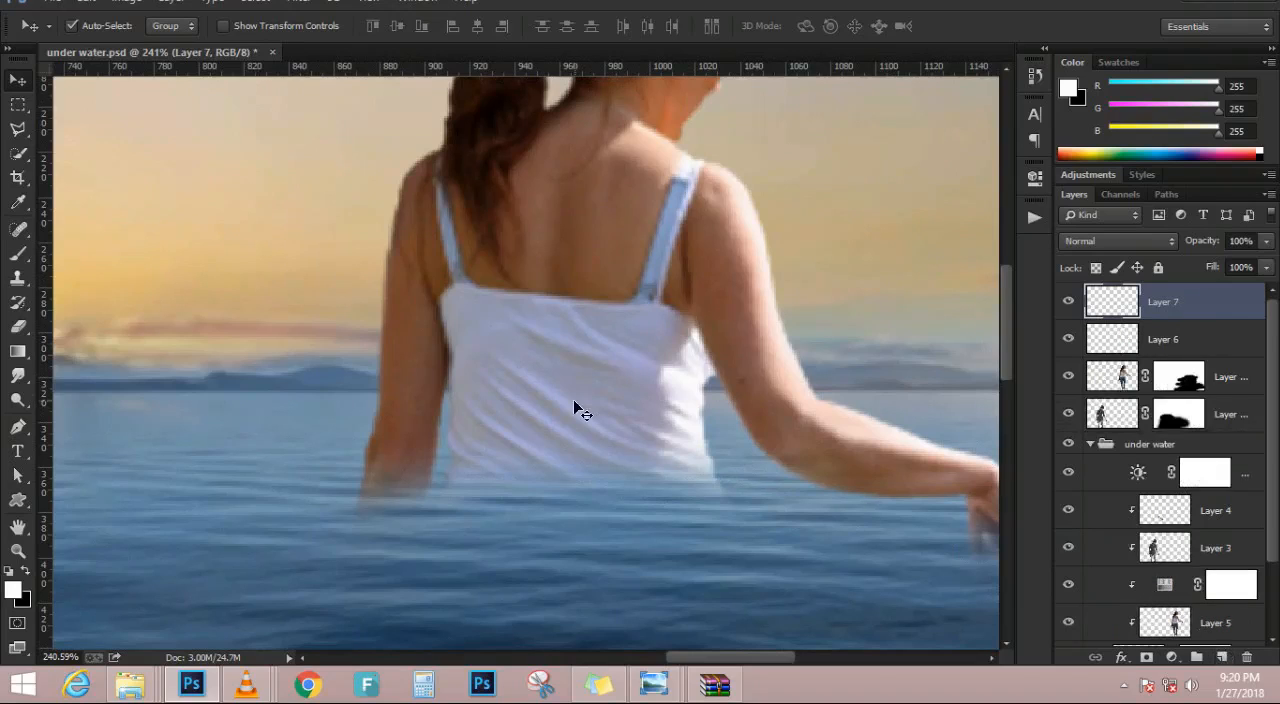
key("b")
key("]")
key("]")
key("]")
key("]")
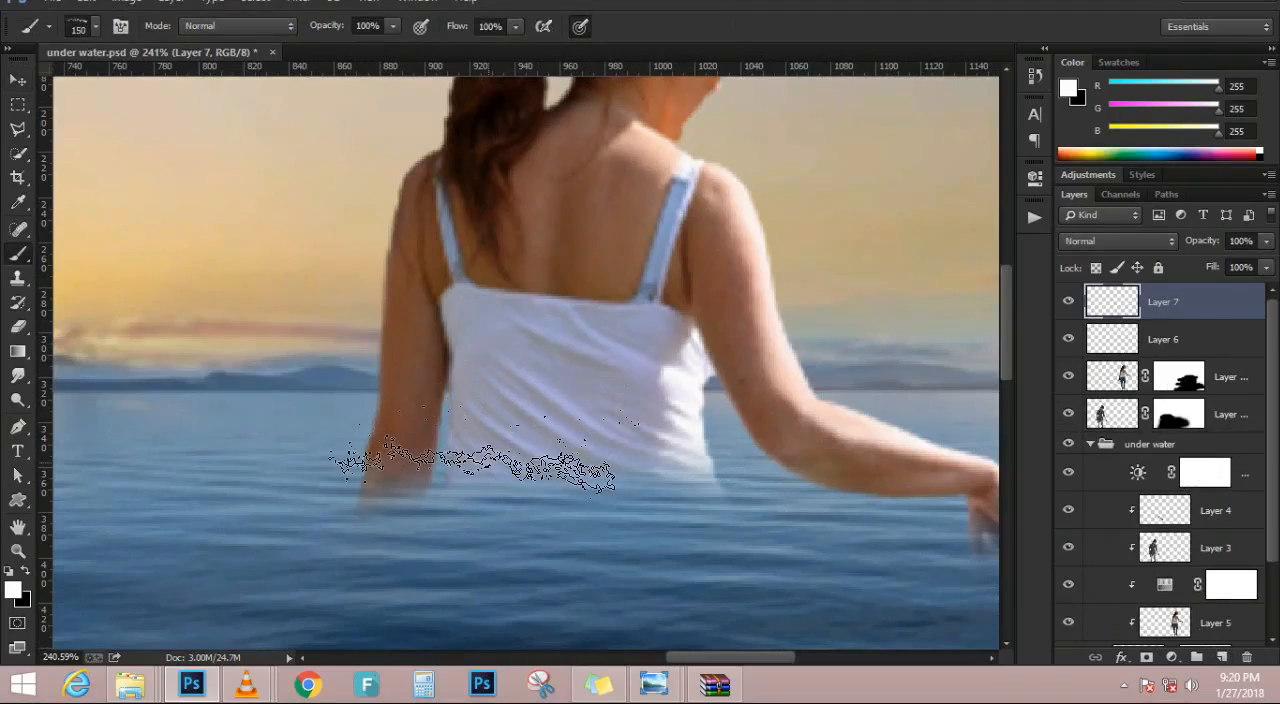
left_click(490, 463)
scroll(490, 457, "down", 3)
scroll(478, 462, "down", 3)
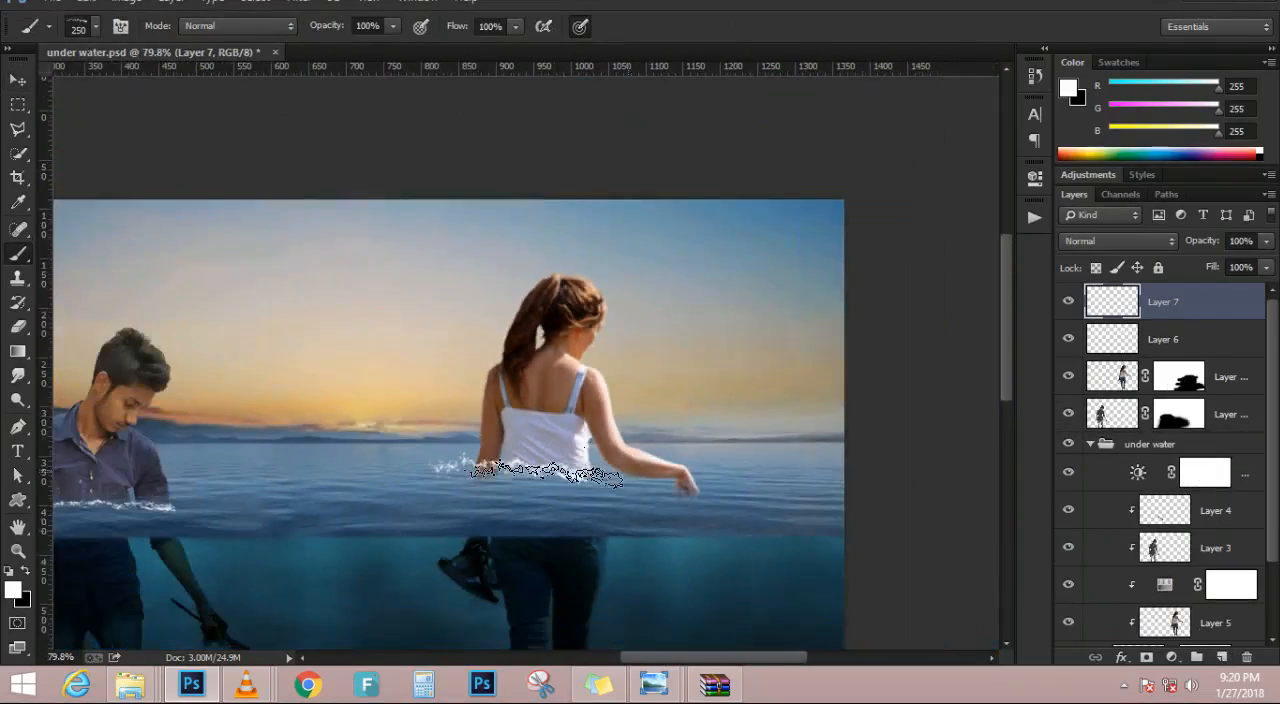
Transform the woman's splash to 95.04% width and 72.94% height, rotate it -5.74°, and align it with her waterline
key("ctrl+t")
left_click_drag(516, 435, 602, 463)
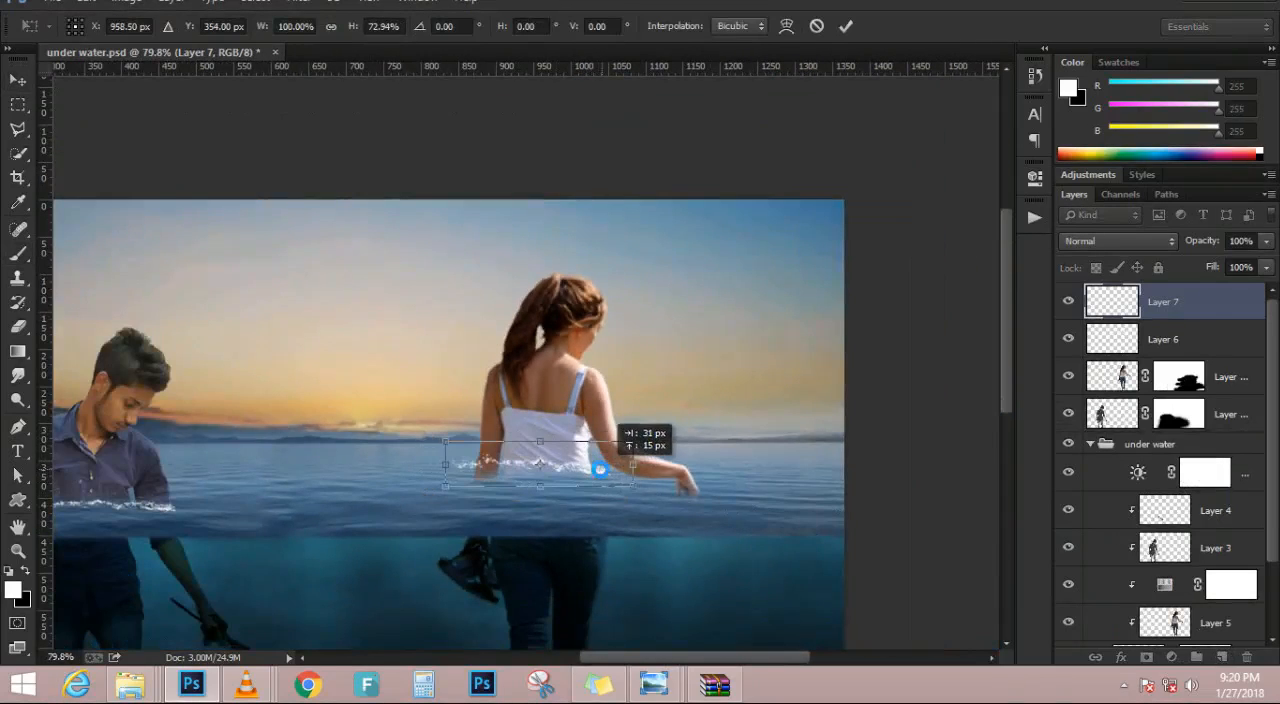
scroll(592, 476, "up", 5)
scroll(589, 477, "up", 1)
left_click_drag(766, 385, 760, 340)
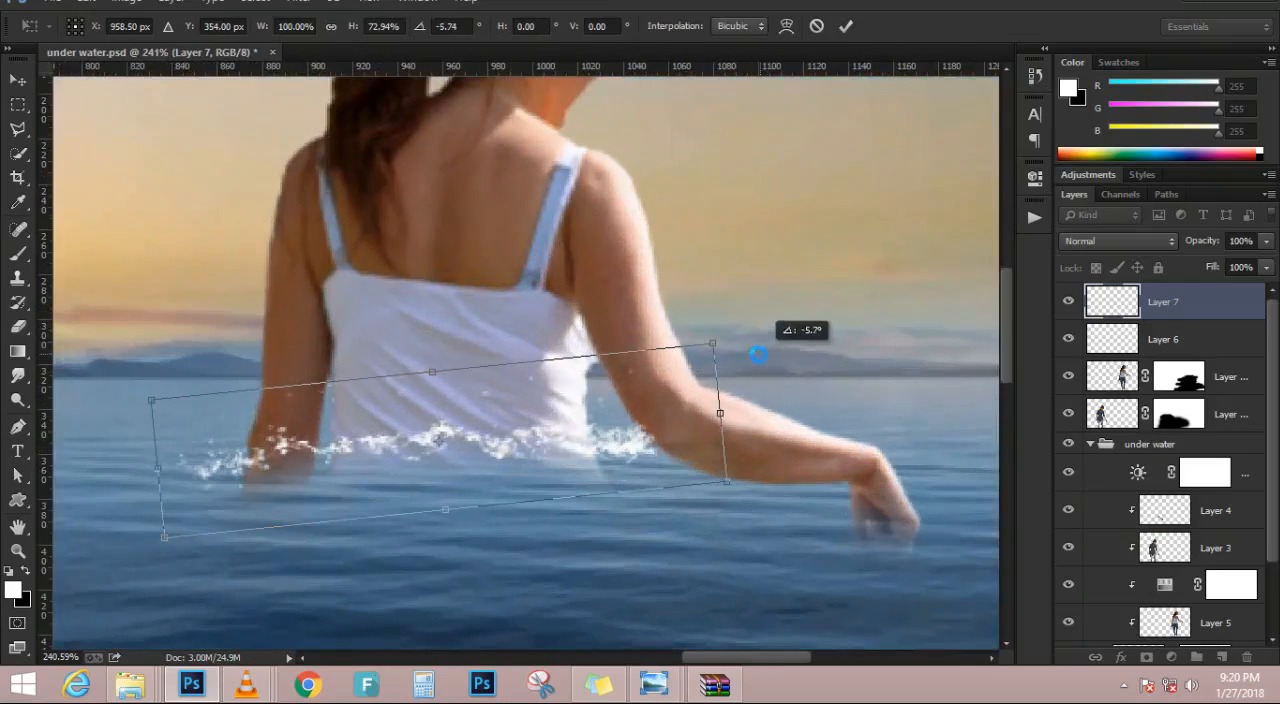
left_click_drag(638, 444, 621, 463)
left_click_drag(146, 493, 200, 494)
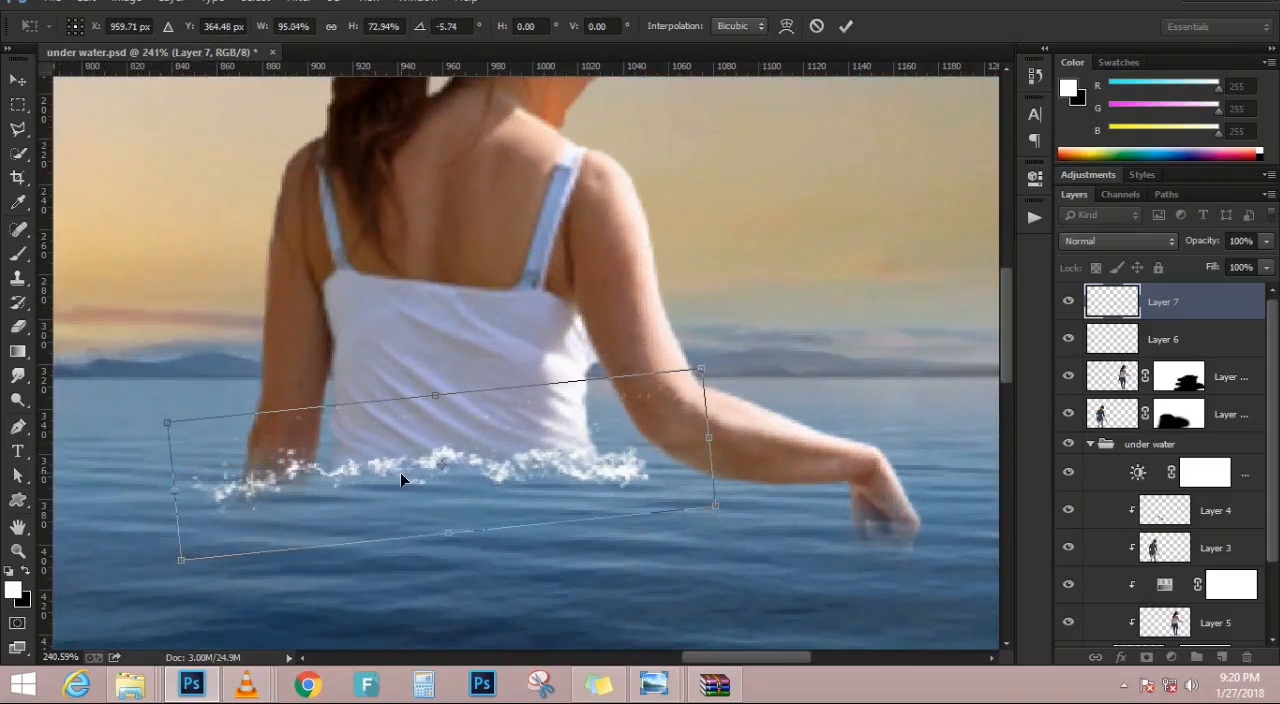
key("Return")
key("b")
key("ctrl+0")
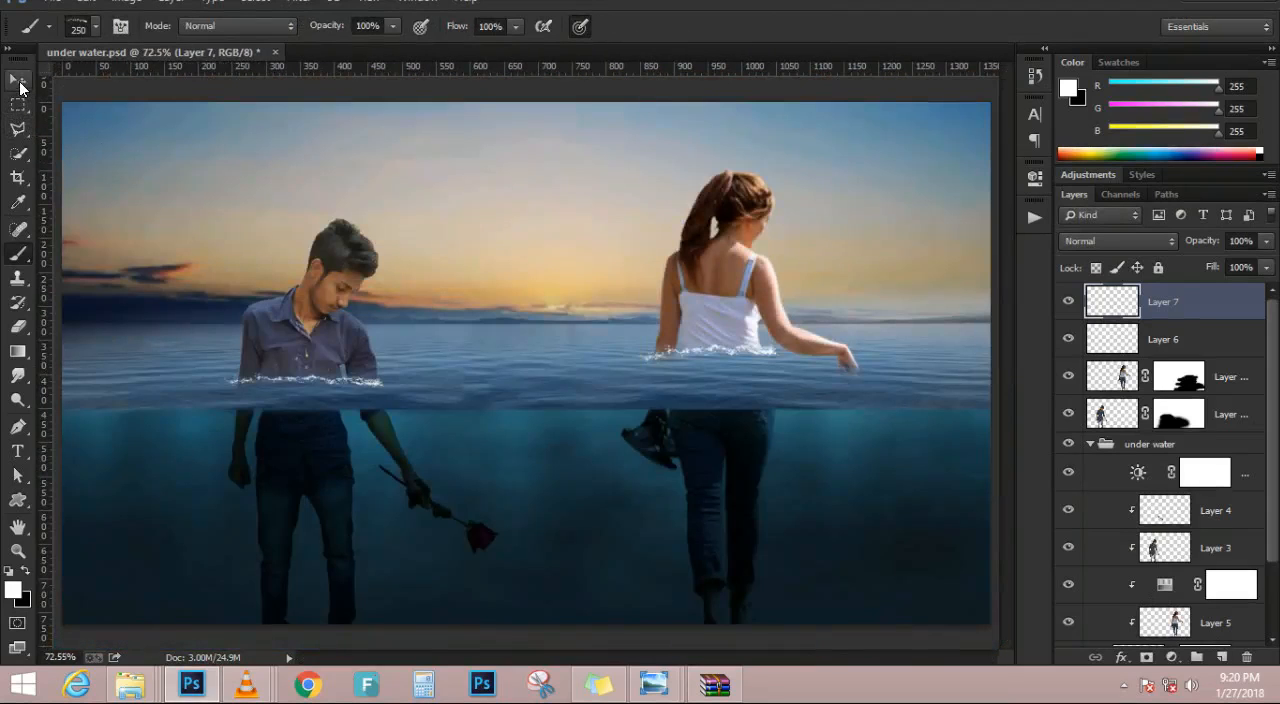
Erase the outer ends of the woman's splash with an 80 px eraser so it ends close to her body
left_click(17, 79)
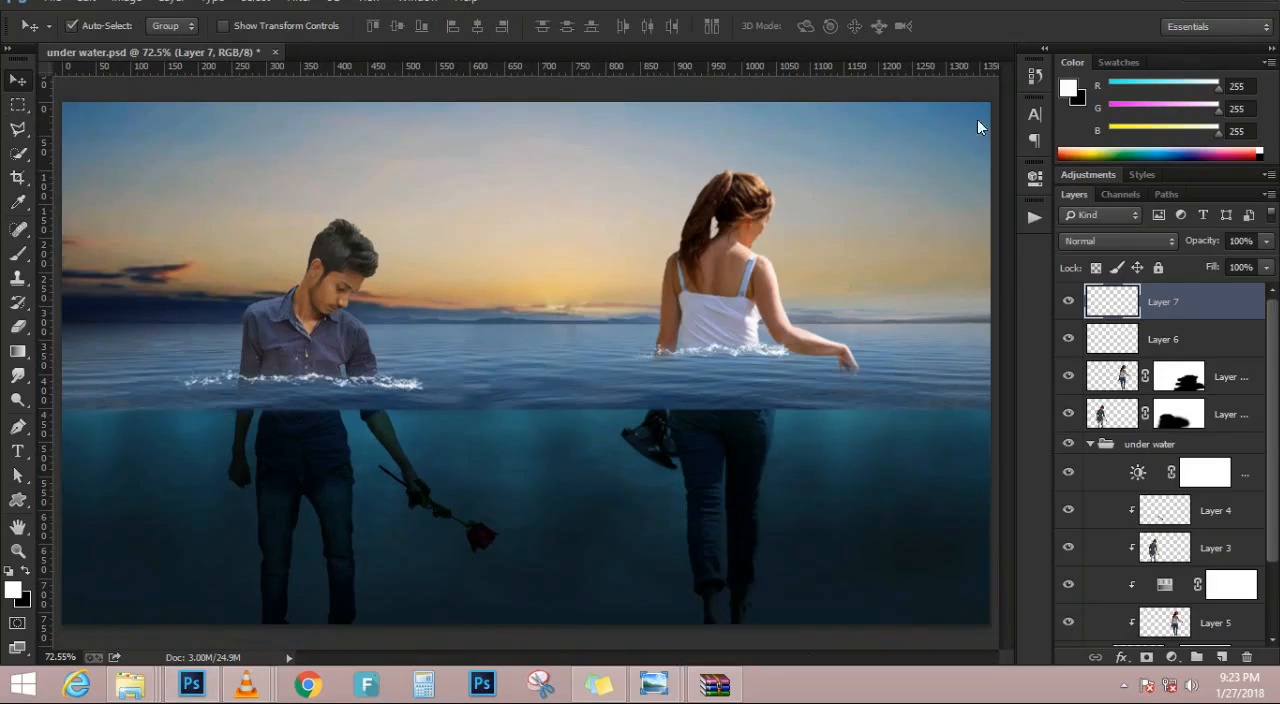
scroll(331, 386, "up", 5)
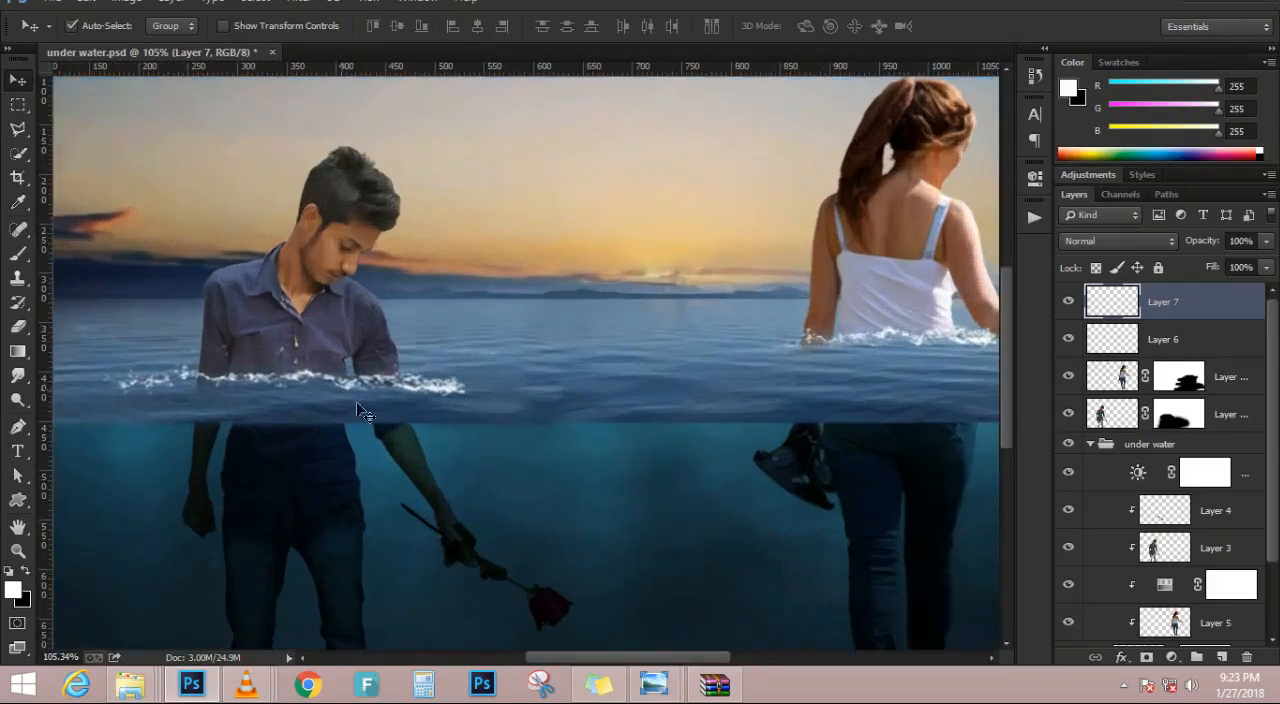
key("e")
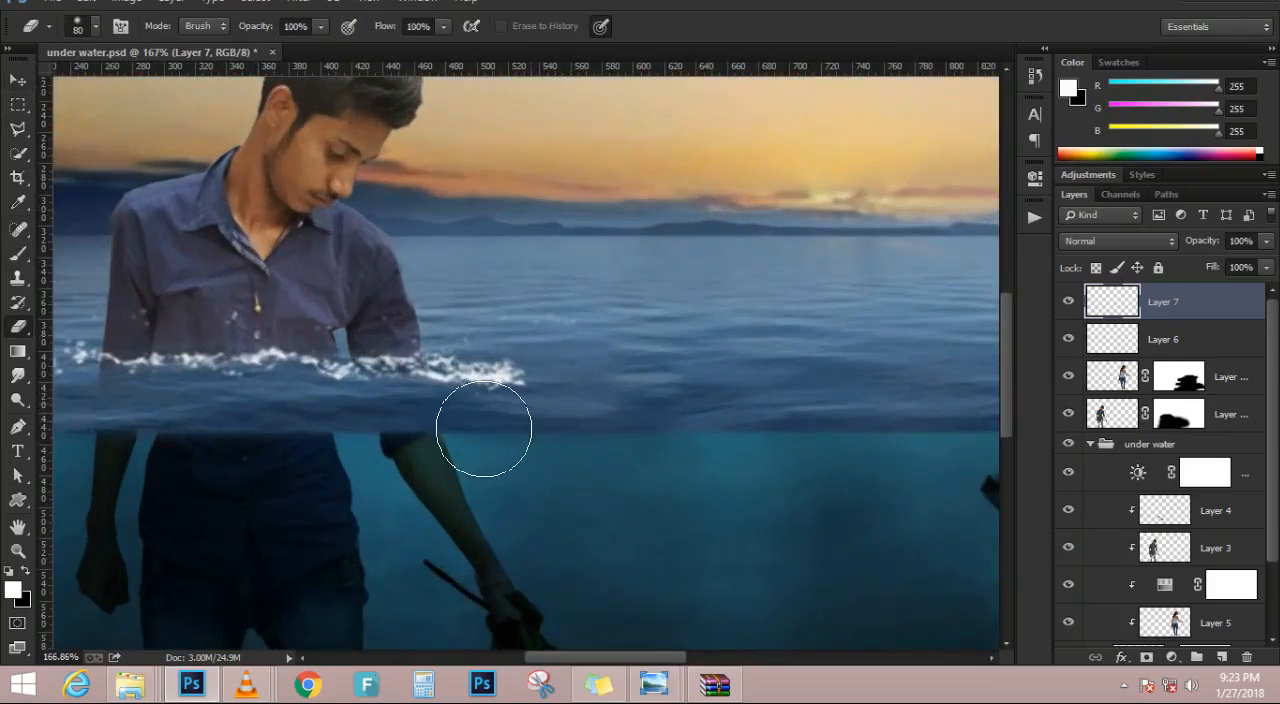
left_click_drag(740, 379, 240, 414)
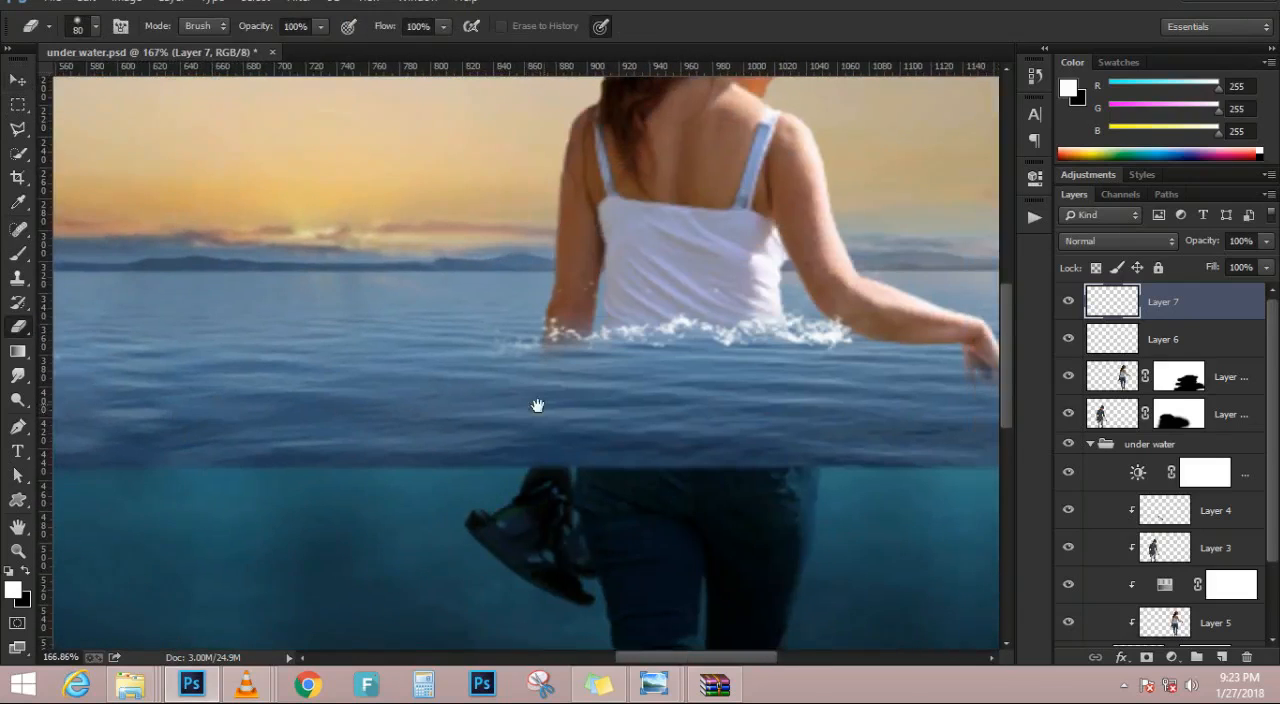
left_click_drag(540, 403, 400, 457)
left_click_drag(383, 414, 403, 426)
mouse_move(688, 434)
left_mouse_down()
mouse_move(720, 403)
mouse_move(748, 403)
left_mouse_up()
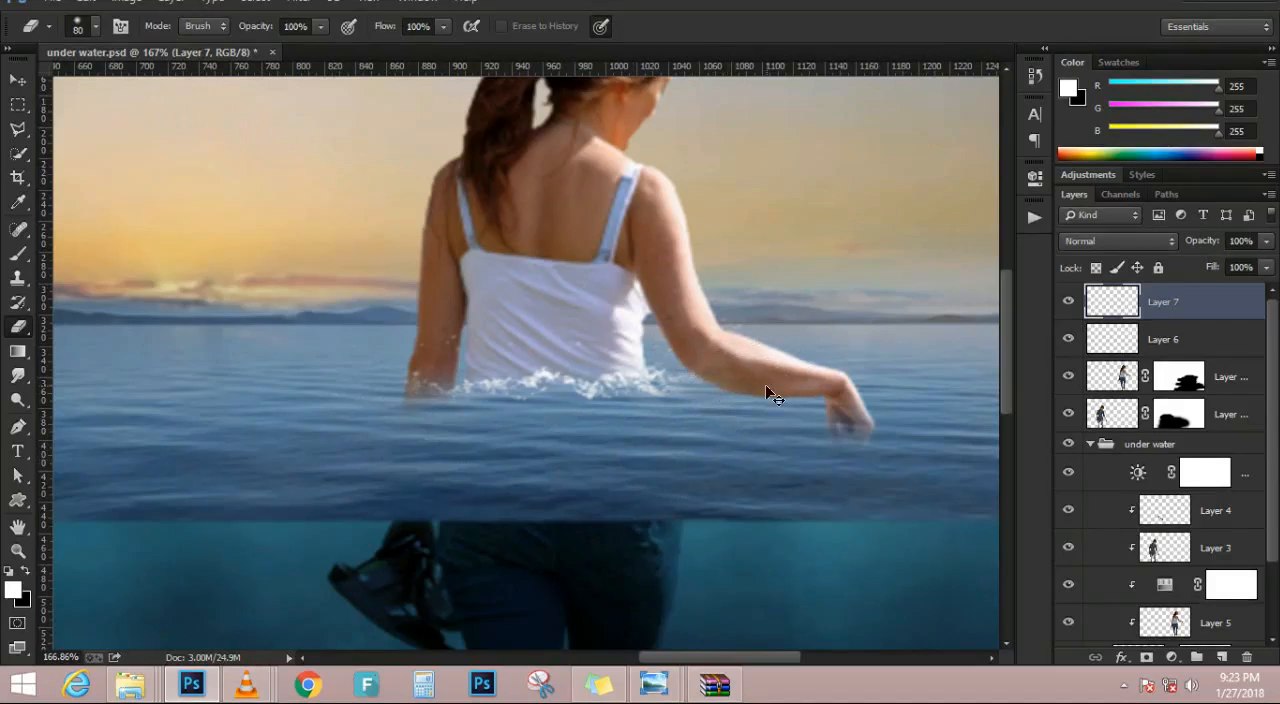
key("ctrl+0")
Erase the outer ends of the man's splash on Layer 6 so it ends close to his body
scroll(269, 414, "up", 3)
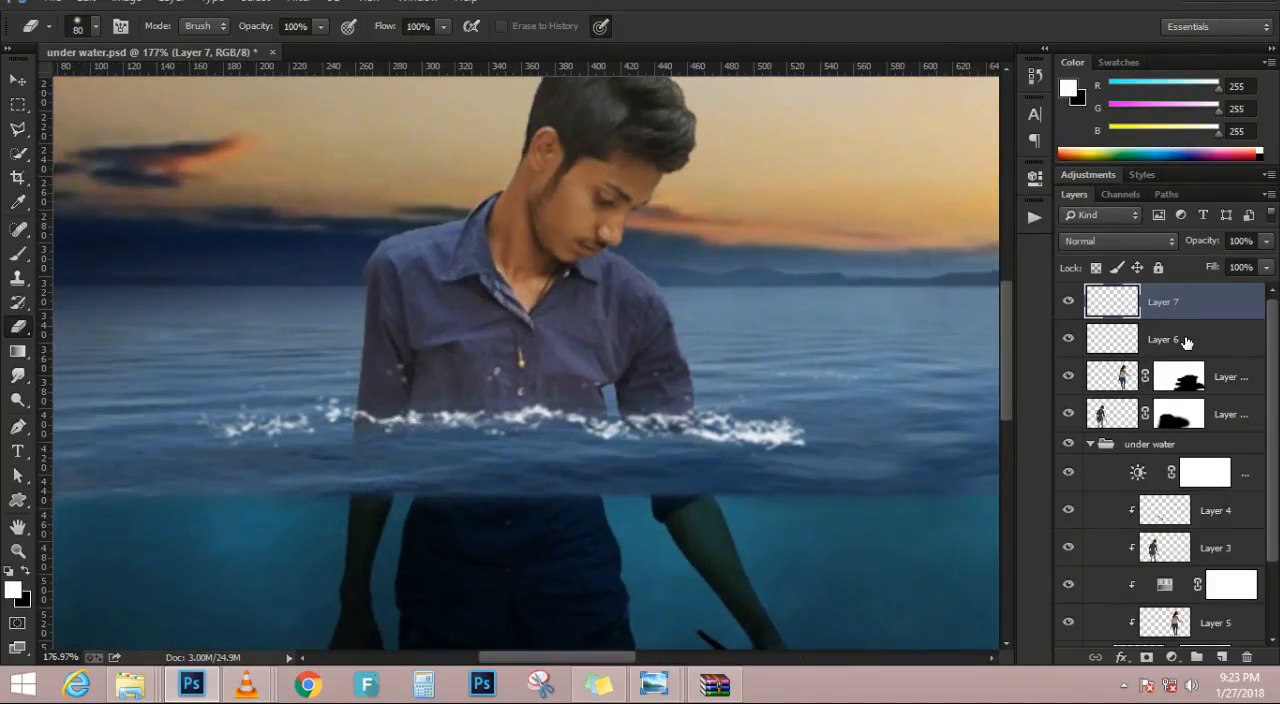
left_click(1163, 339)
mouse_move(263, 434)
left_mouse_down()
mouse_move(277, 403)
mouse_move(292, 437)
mouse_move(299, 418)
mouse_move(347, 469)
mouse_move(507, 493)
left_mouse_up()
mouse_move(820, 480)
left_mouse_down()
mouse_move(764, 470)
mouse_move(782, 445)
mouse_move(767, 408)
left_mouse_up()
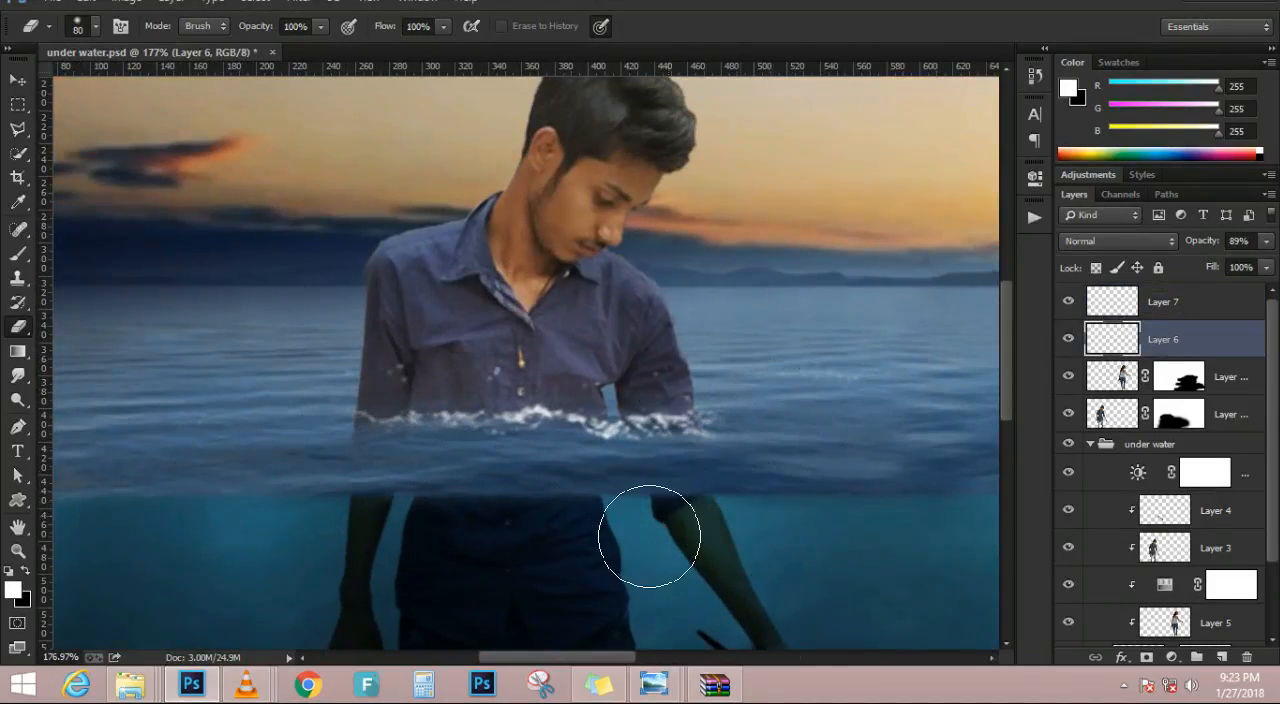
scroll(760, 343, "down", 4)
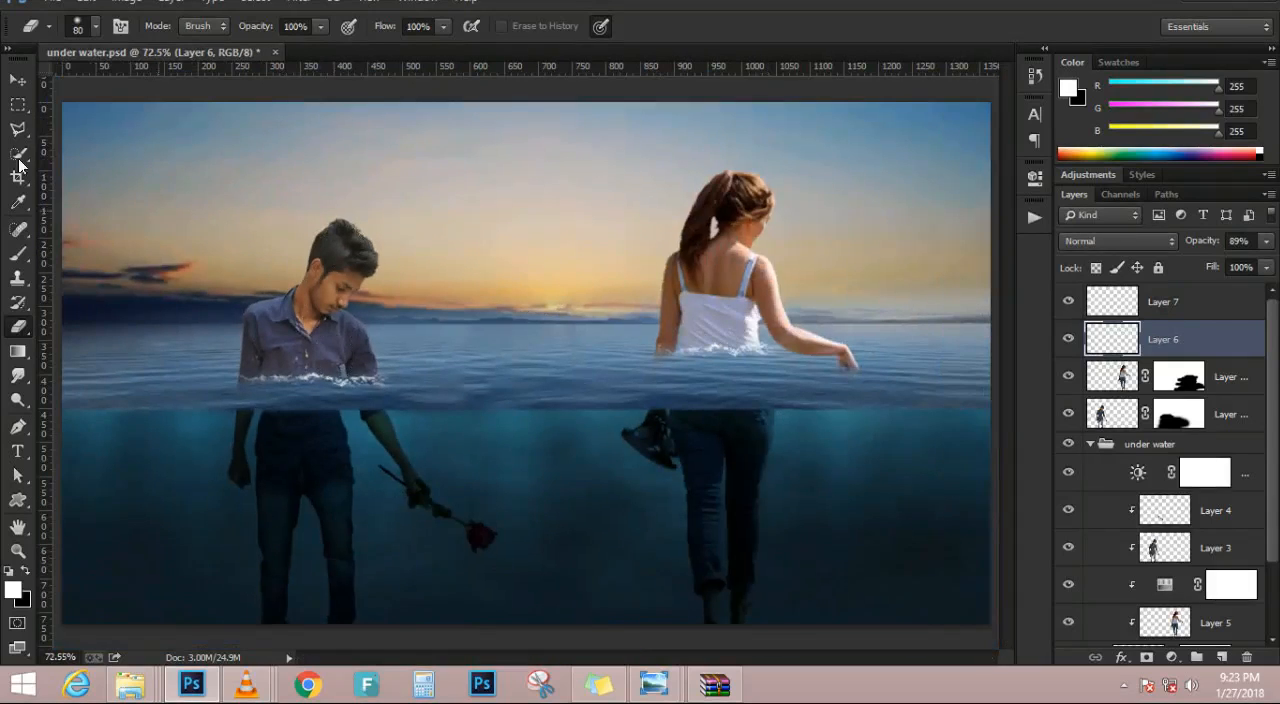
Place the rose_png_by_starscoldnight-d4of720 image from the Pandrive data folder into the composite
left_click(16, 104)
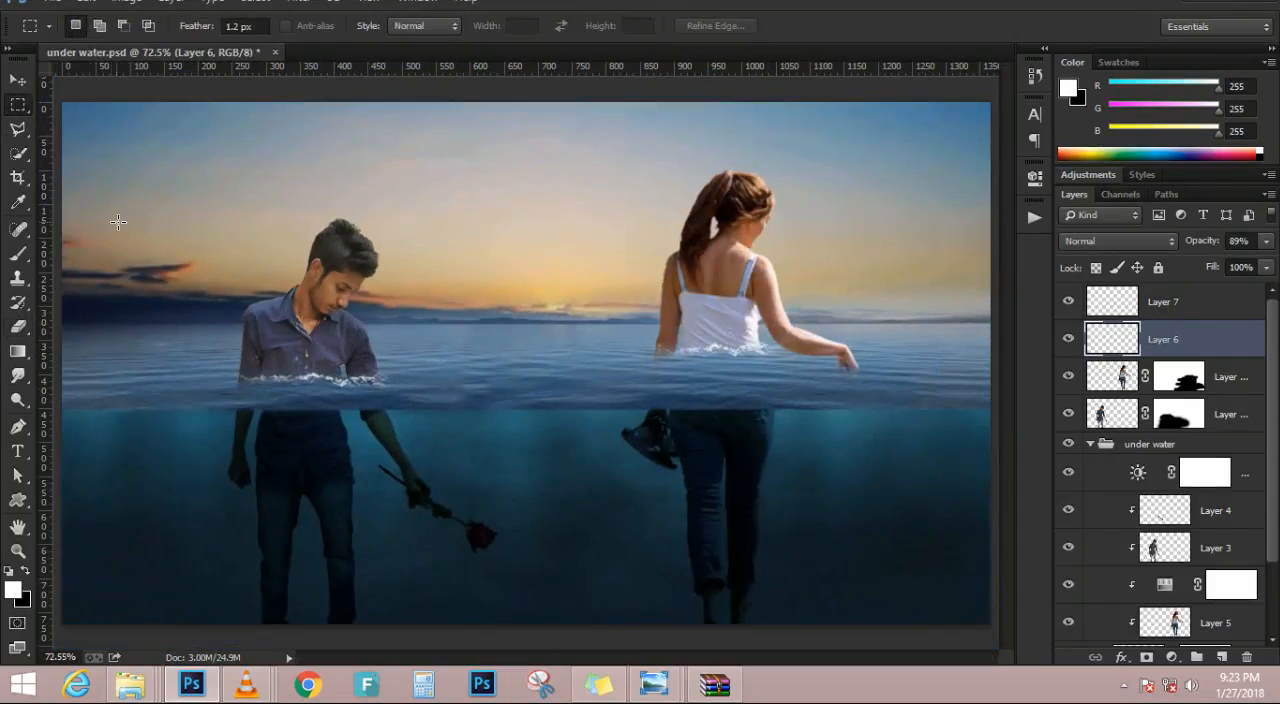
left_click(18, 80)
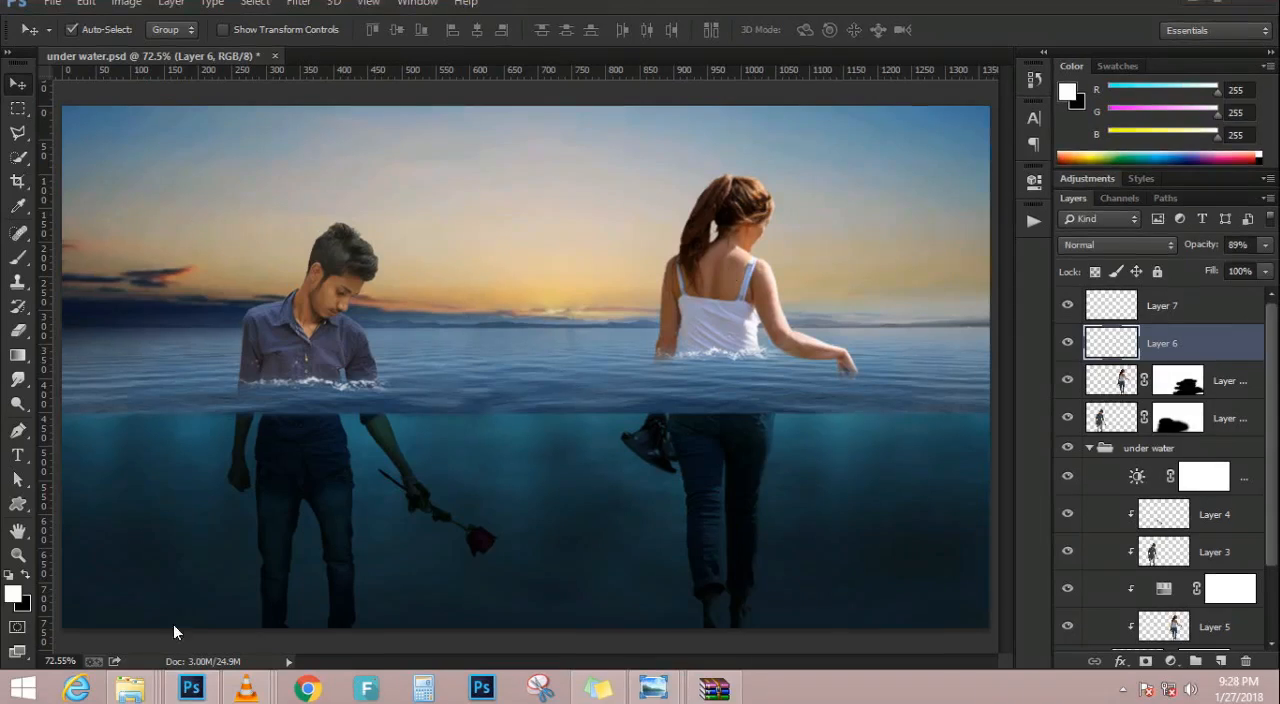
mouse_move(130, 688)
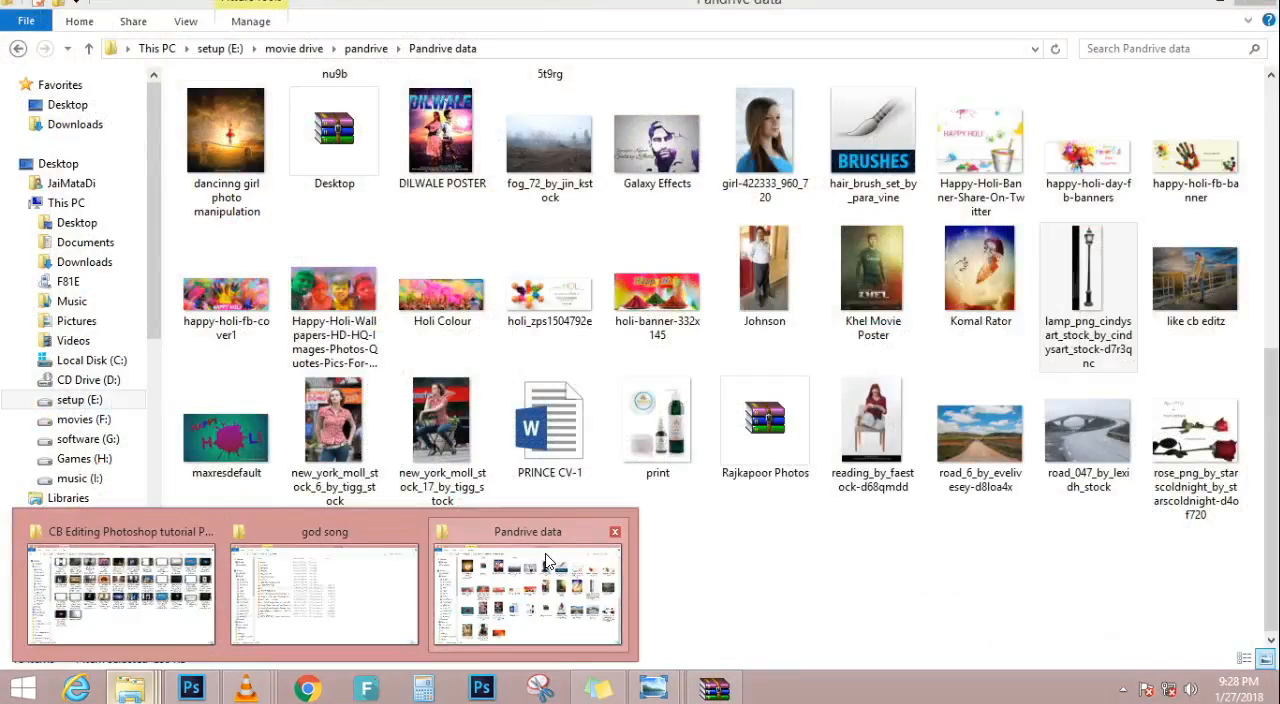
left_click(546, 562)
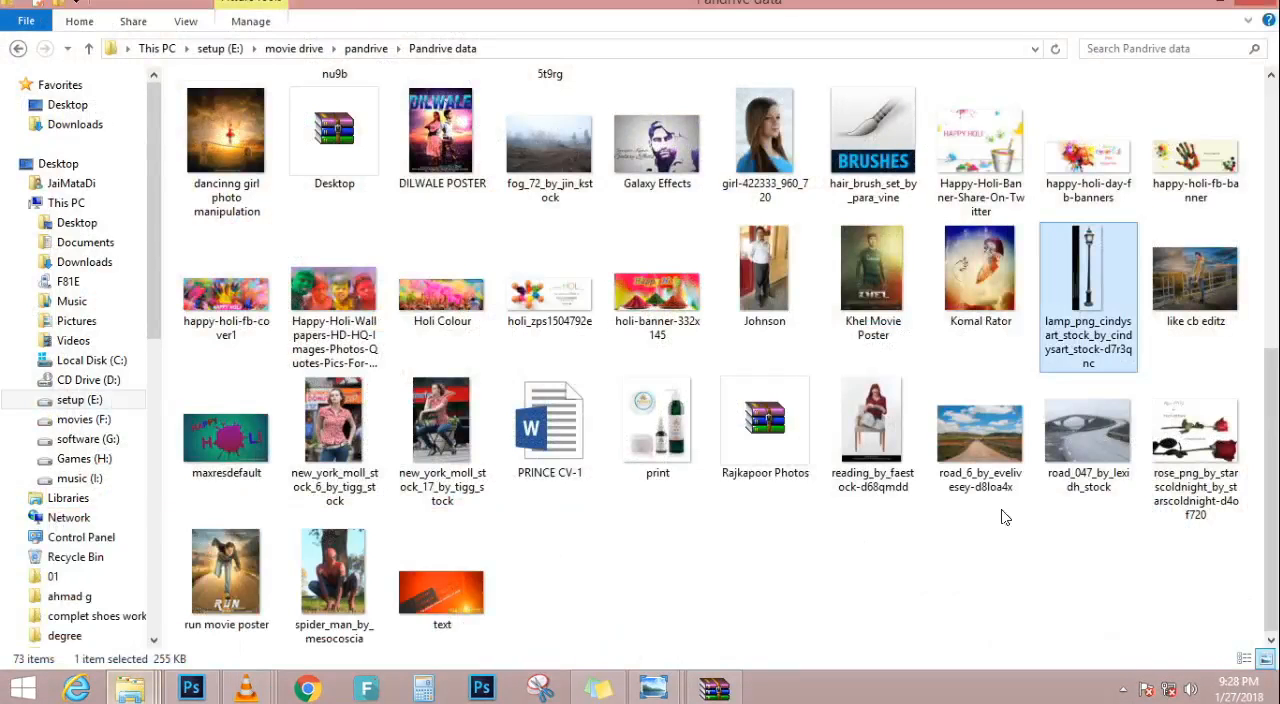
left_click(1188, 455)
left_click_drag(1192, 452, 492, 469)
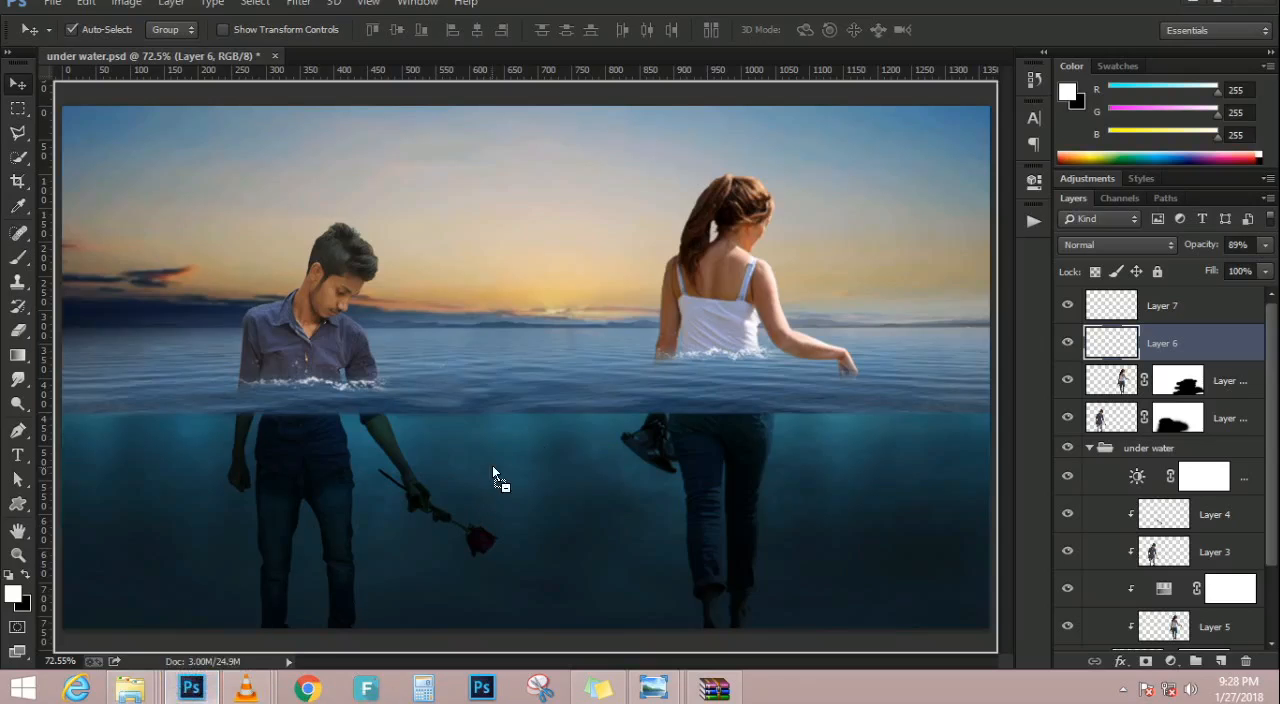
left_click_drag(606, 357, 606, 357)
key("Return")
Merge splash Layers 6 and 7 and move the merged layer beneath the placed rose layer
left_click(1185, 314)
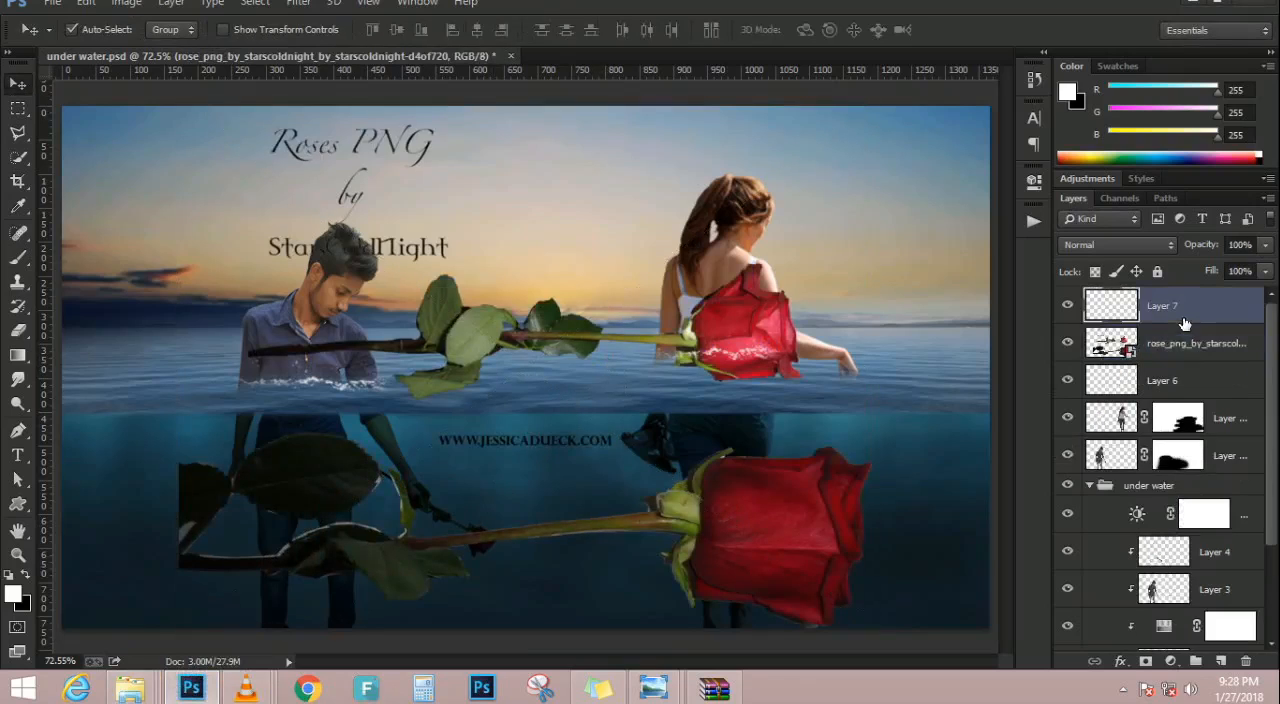
left_click(1182, 375, "ctrl")
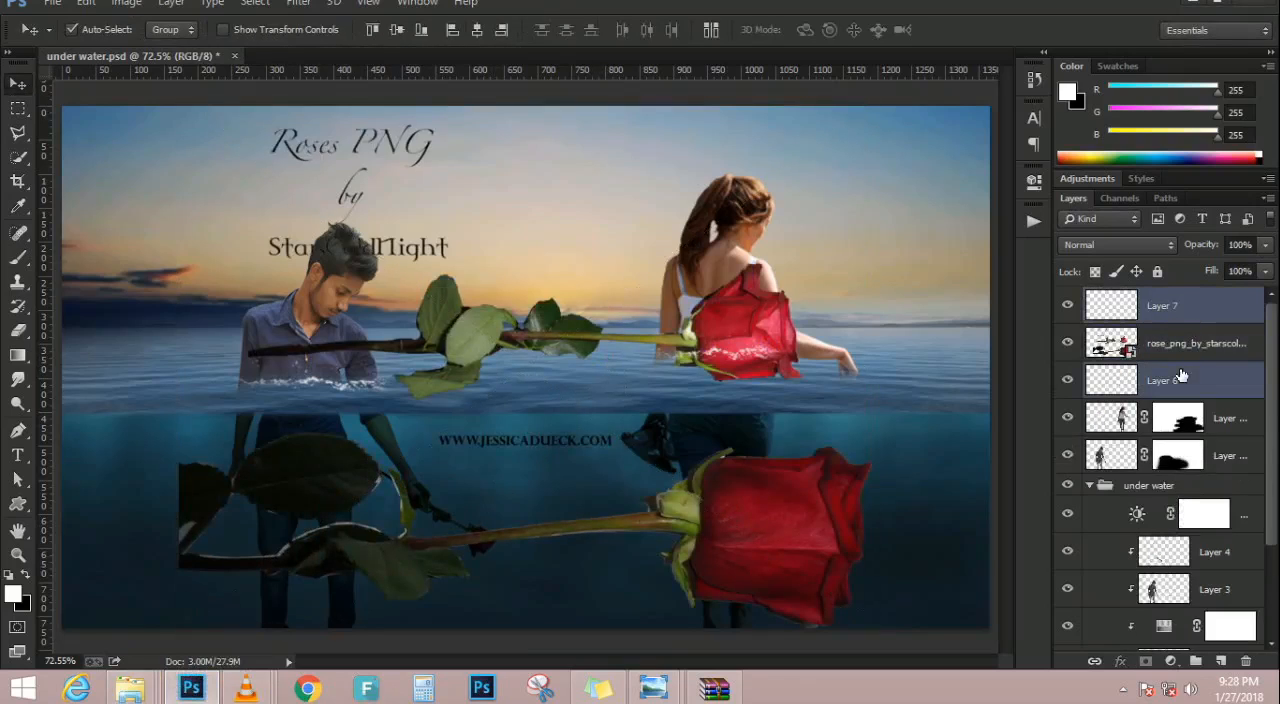
key("ctrl+e")
left_click_drag(1192, 312, 1205, 372)
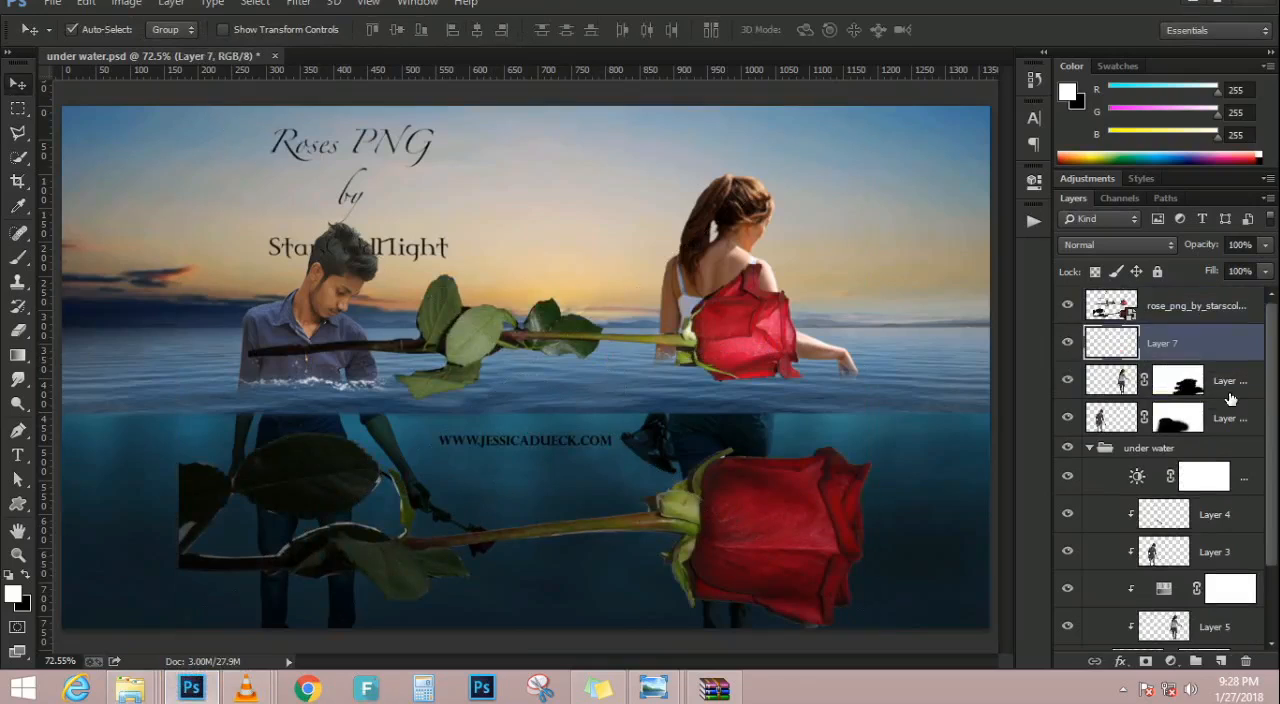
Group the merged splash layer with the man's and woman's masked layers and name the group girl boys
left_click(1228, 388)
left_click(1228, 418, "ctrl")
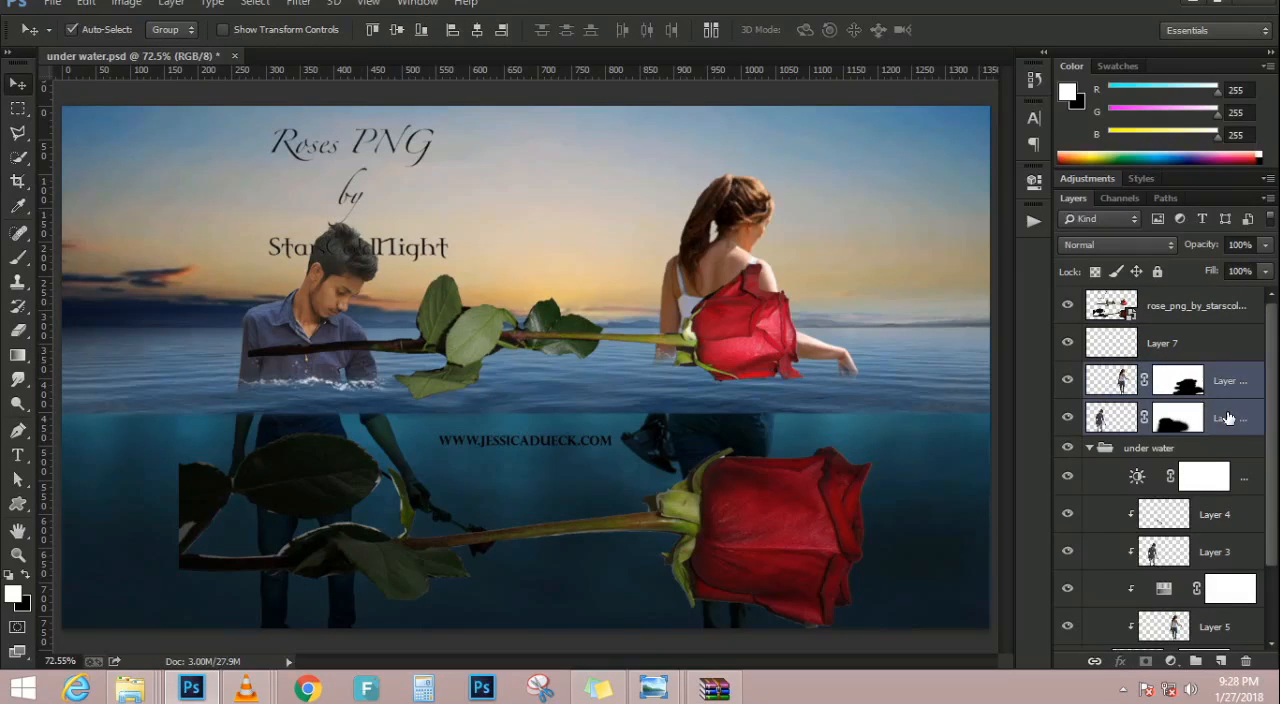
left_click(1221, 358, "shift")
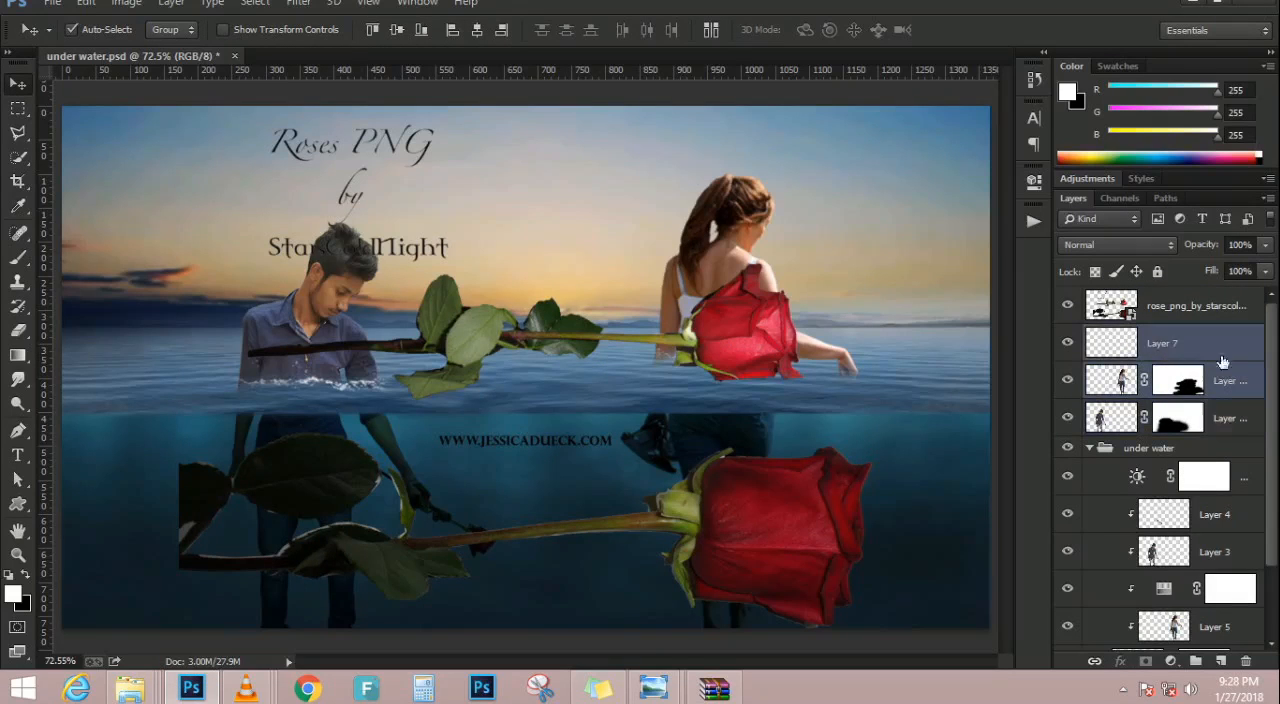
left_click(1218, 414, "ctrl")
key("ctrl+g")
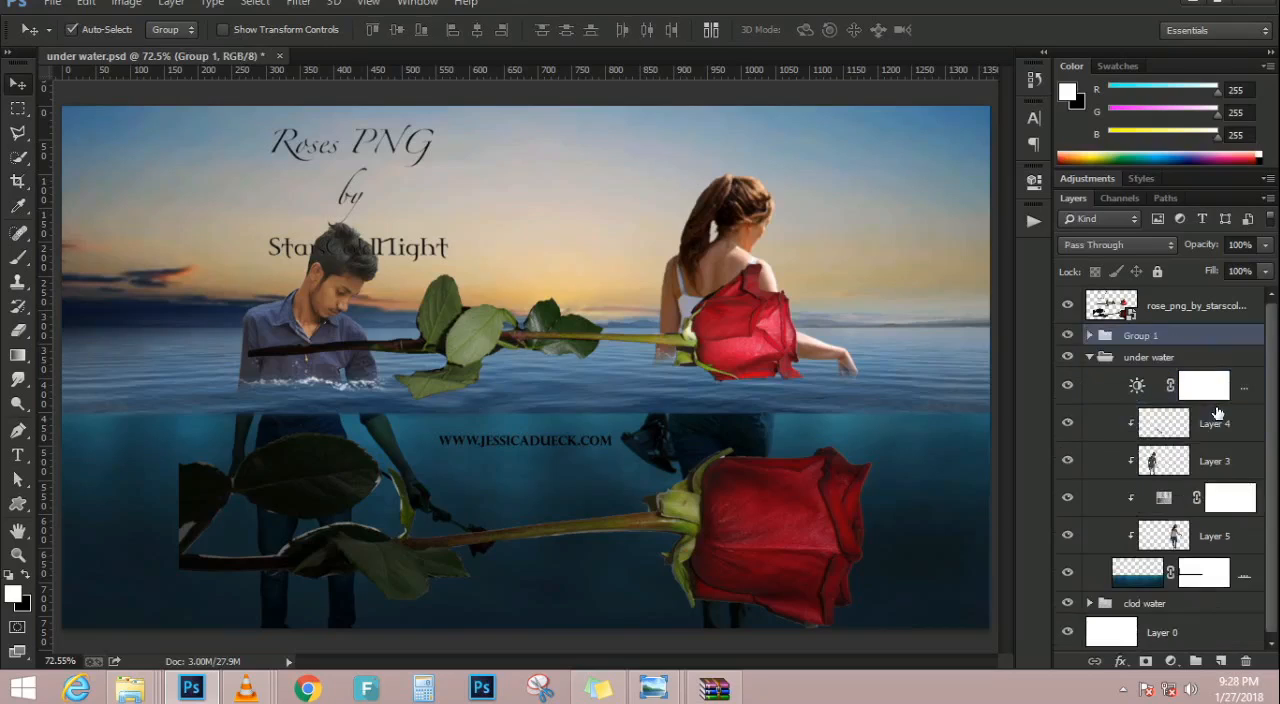
double_click(1142, 337)
type("girl boys")
key("Return")
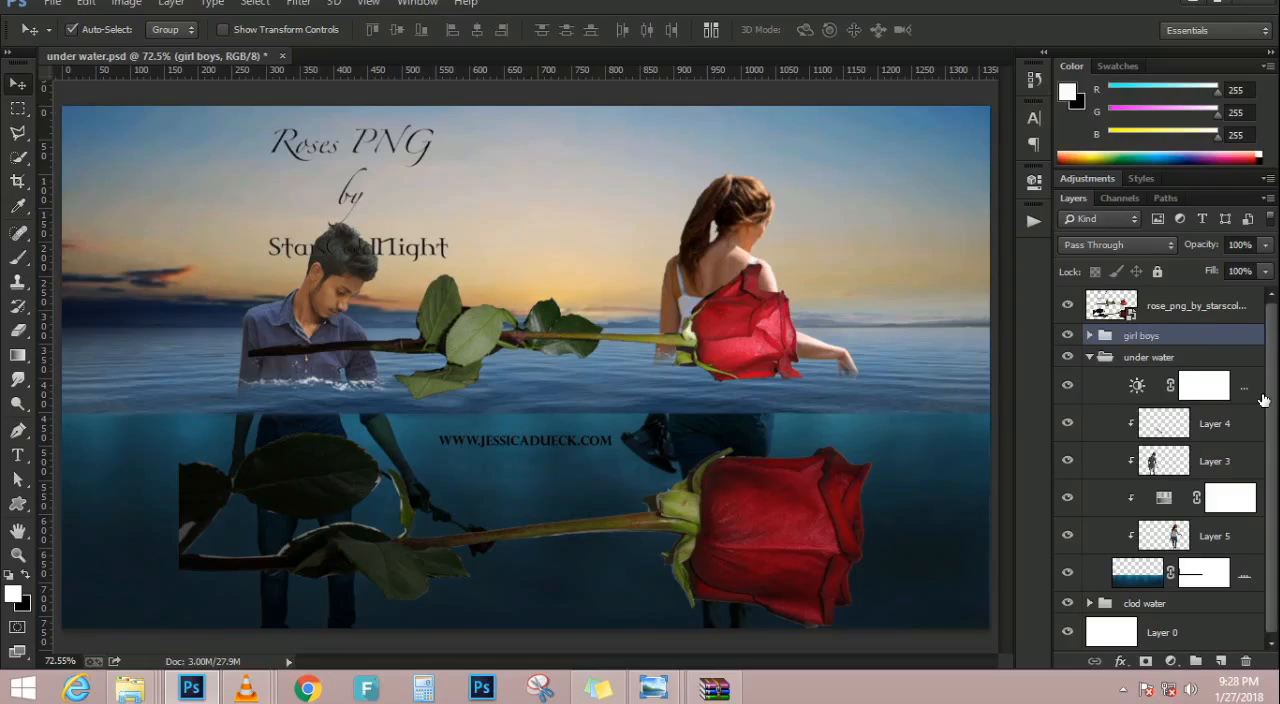
Marquee-select the upper rose from its stem end to its bloom, fitting the selection clear of the image's title text
left_click(16, 110)
left_click_drag(237, 250, 820, 388)
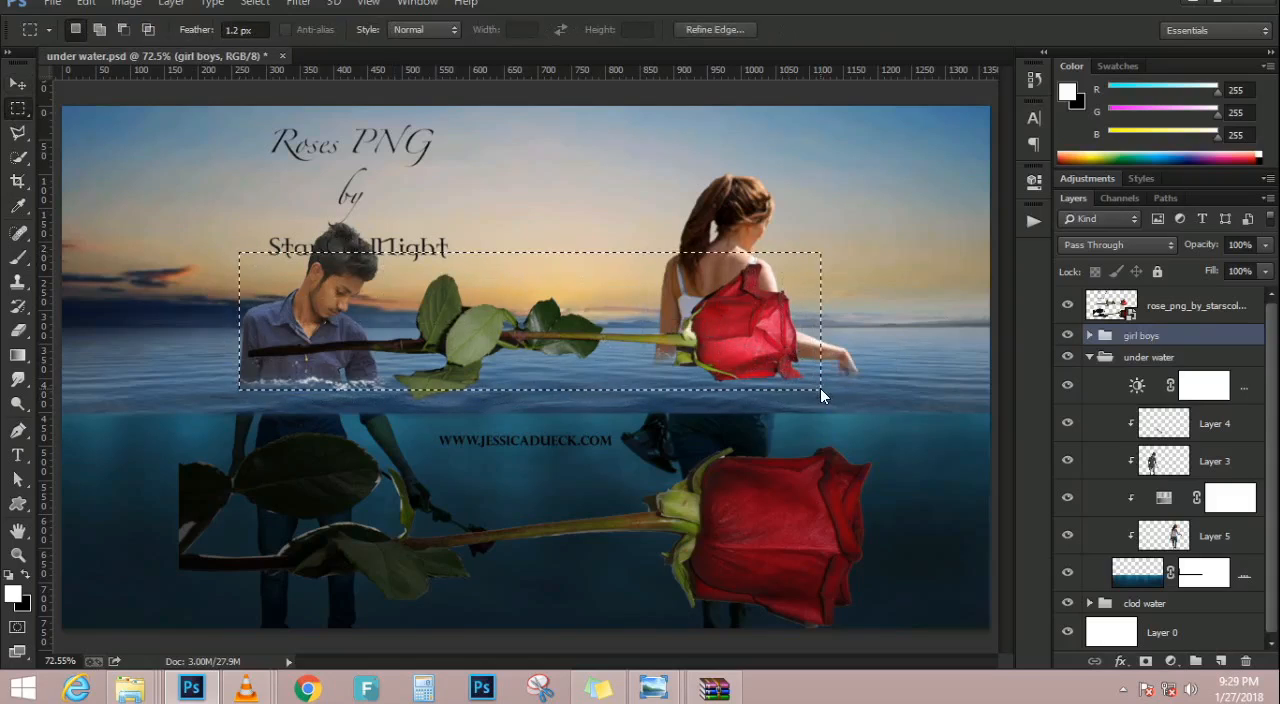
key("shift+Down")
key("shift+Down")
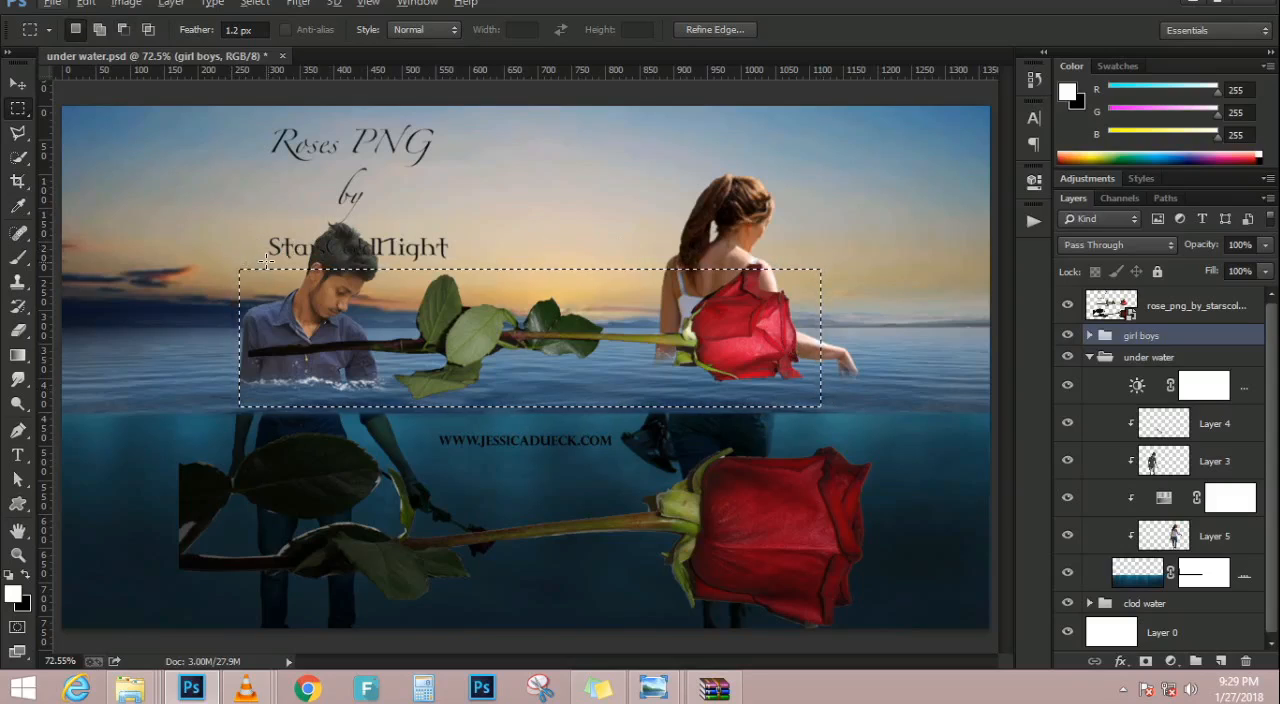
key("Up")
key("Up")
key("Up")
key("Up")
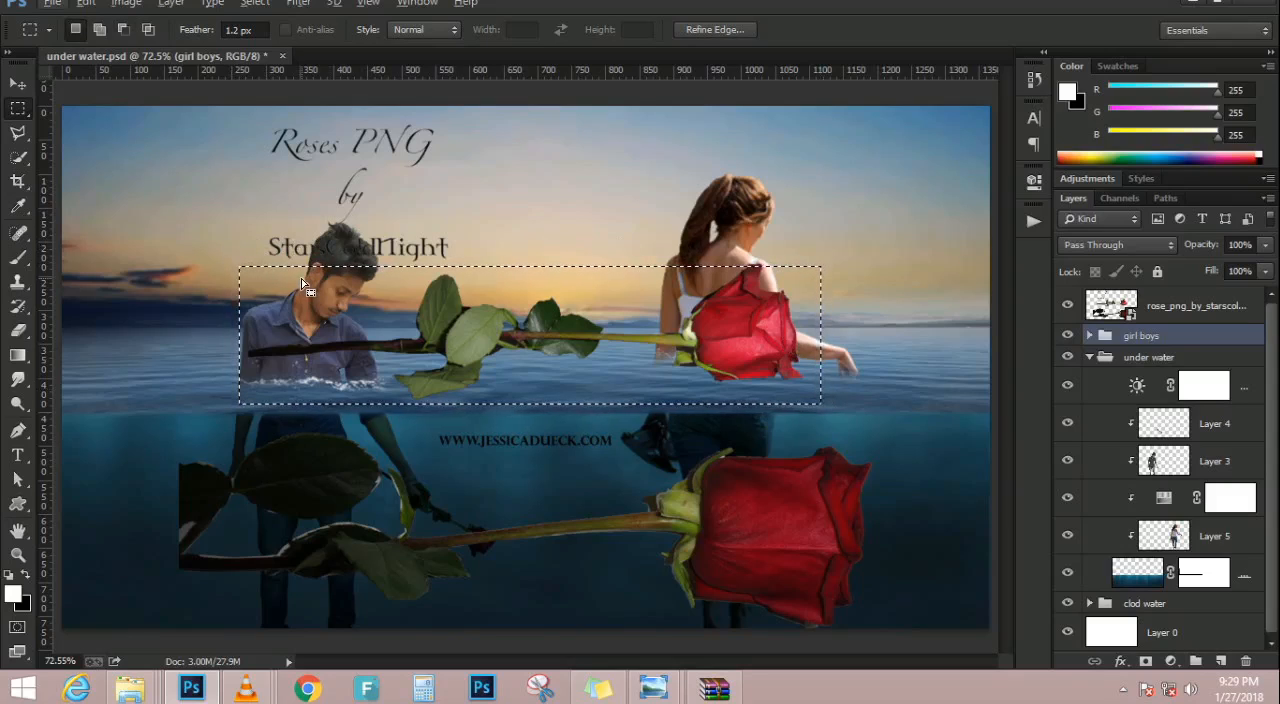
key("Up")
key("Up")
key("Up")
key("Up")
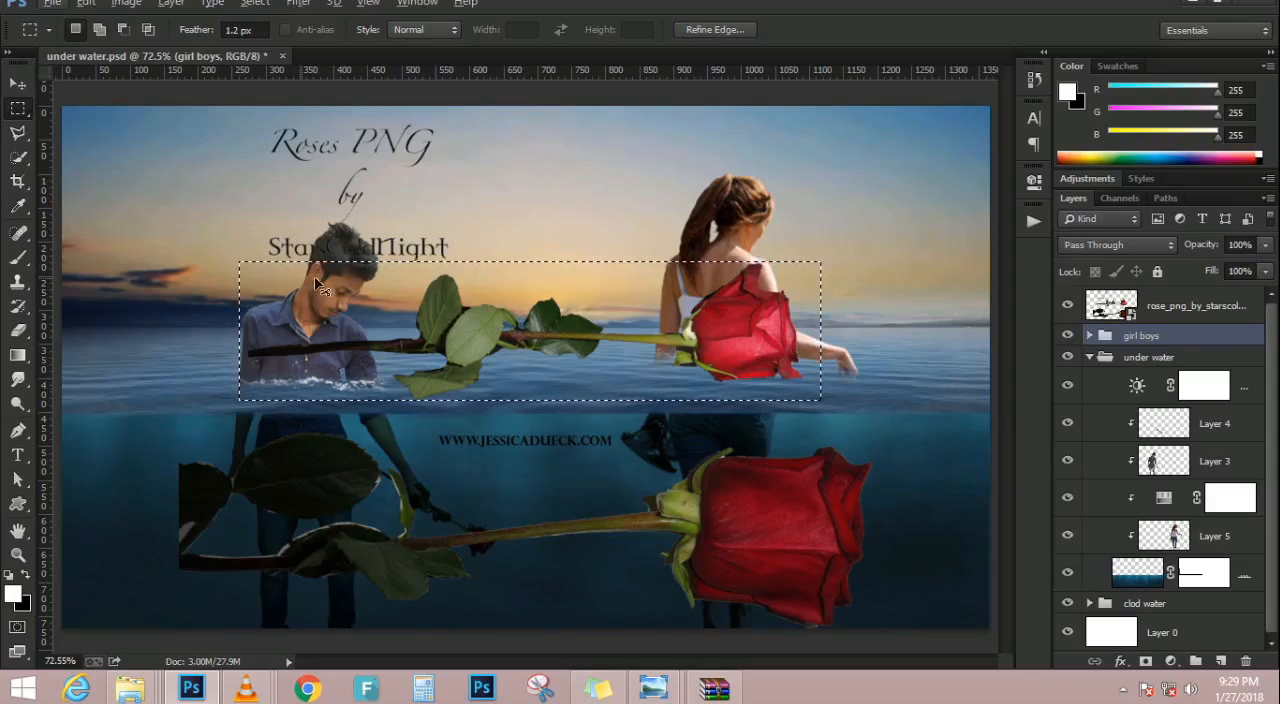
Copy the selected upper rose from the placed rose image to a new layer and delete the original rose layer
key("ctrl+j")
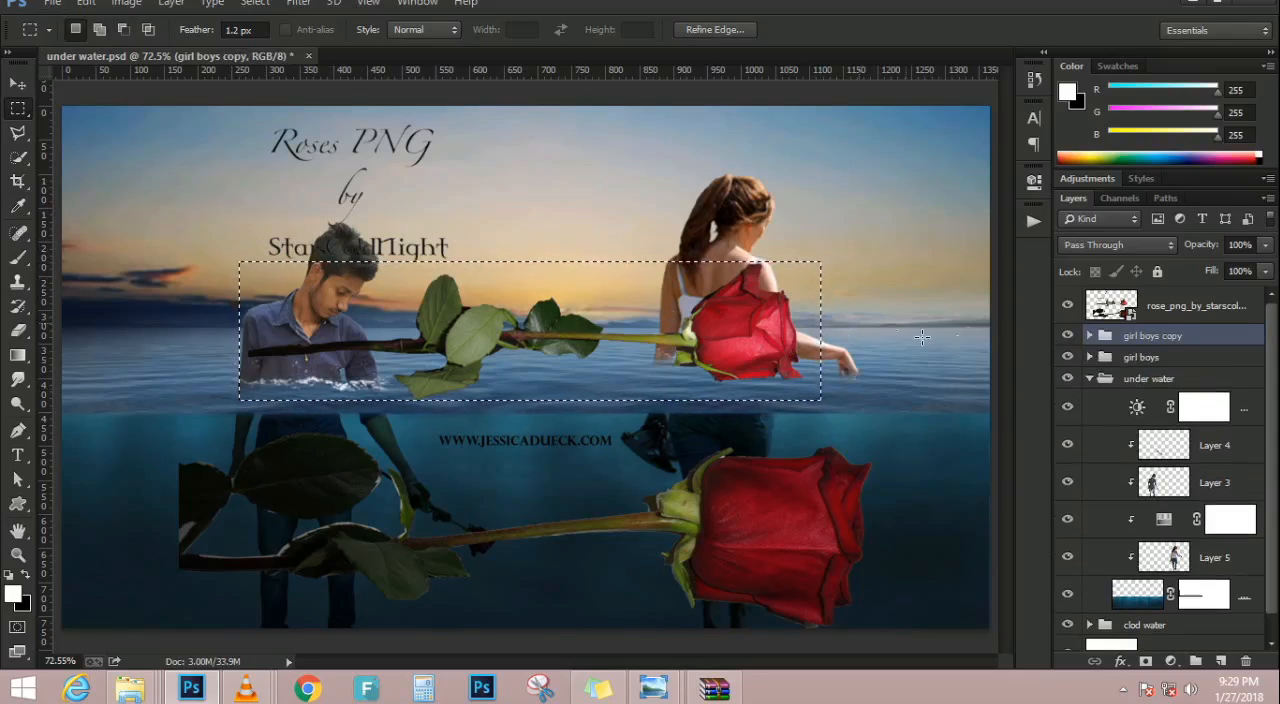
key("Delete")
left_click(1178, 318)
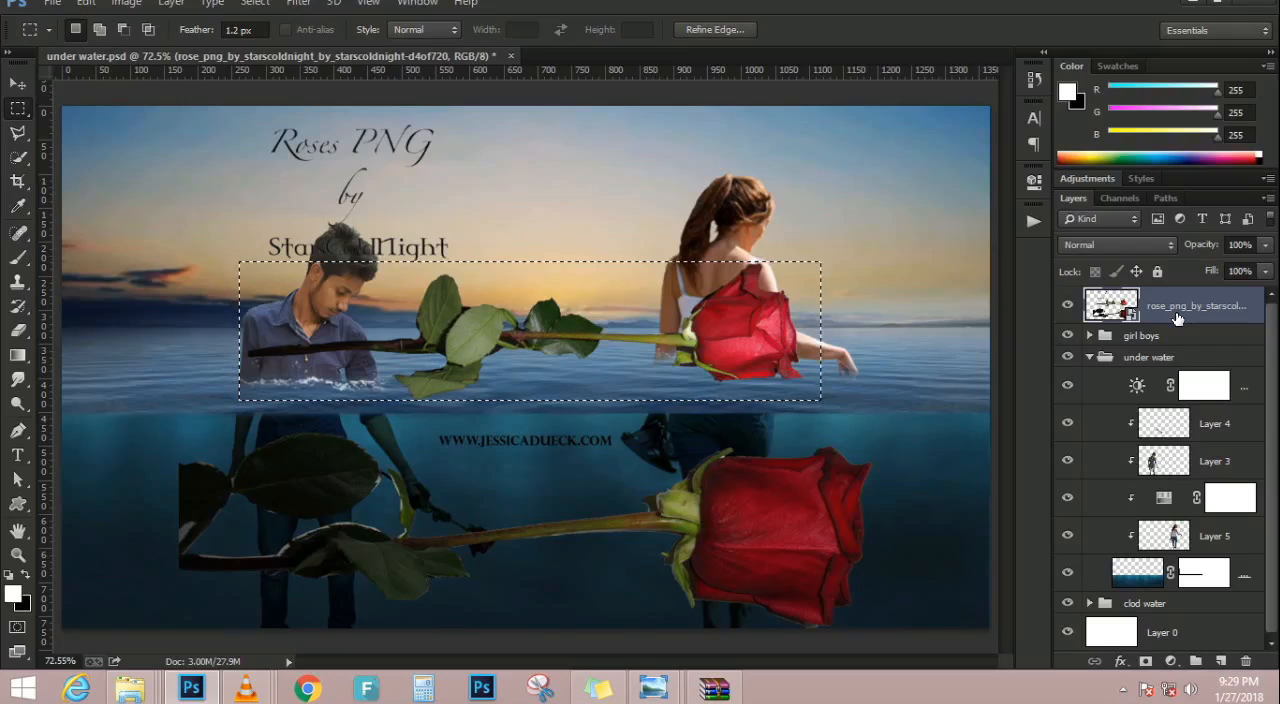
key("ctrl+j")
left_click(1181, 347)
key("Delete")
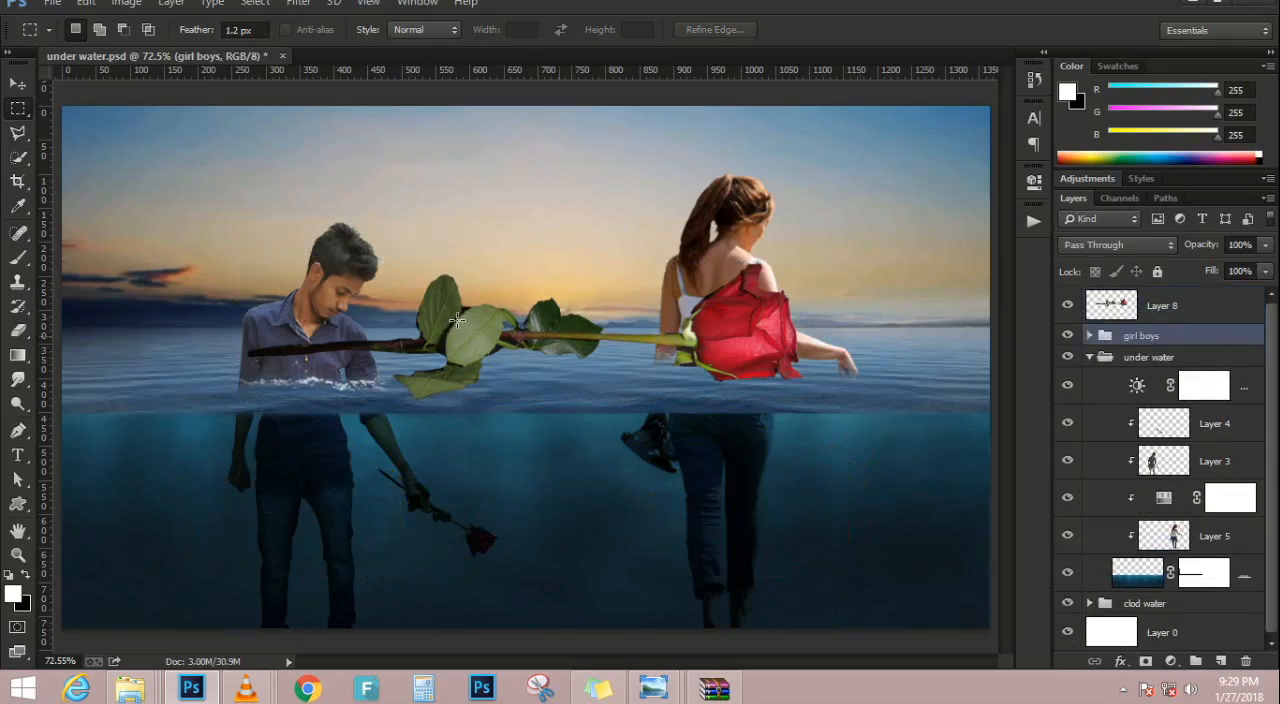
scroll(480, 320, "down", 5)
left_click(17, 84)
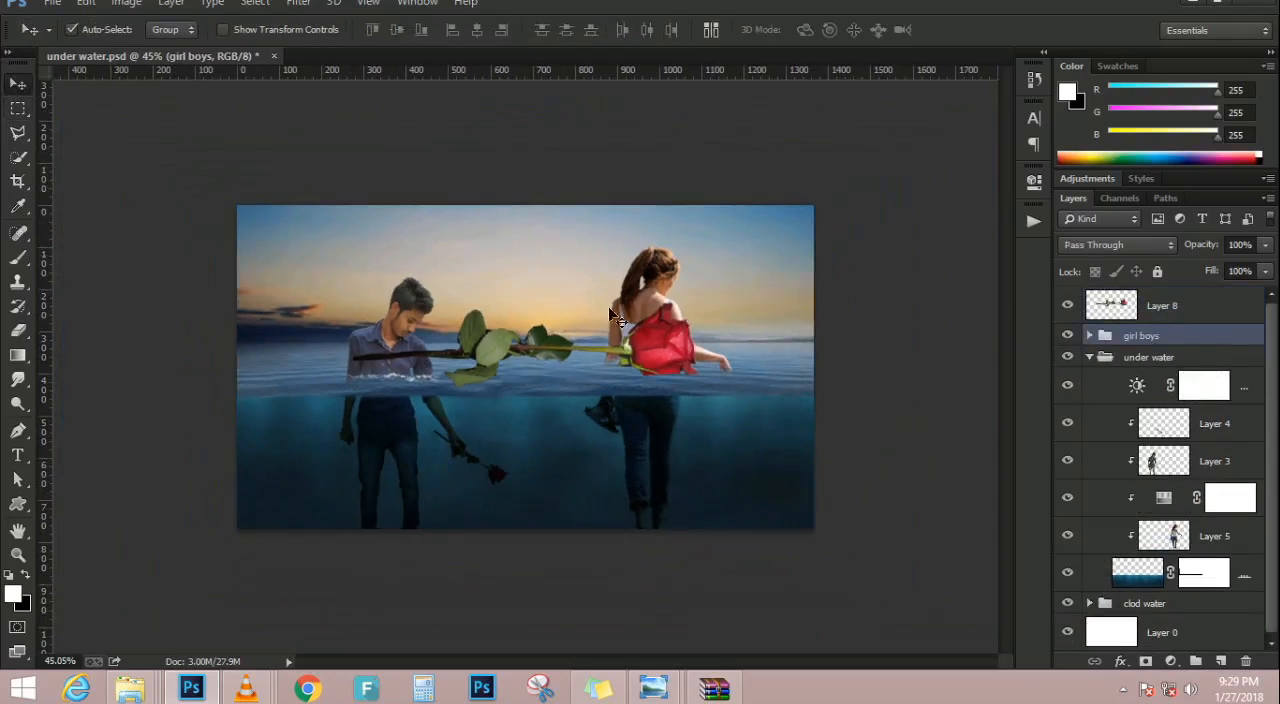
scroll(600, 320, "up", 5)
scroll(468, 335, "down", 2)
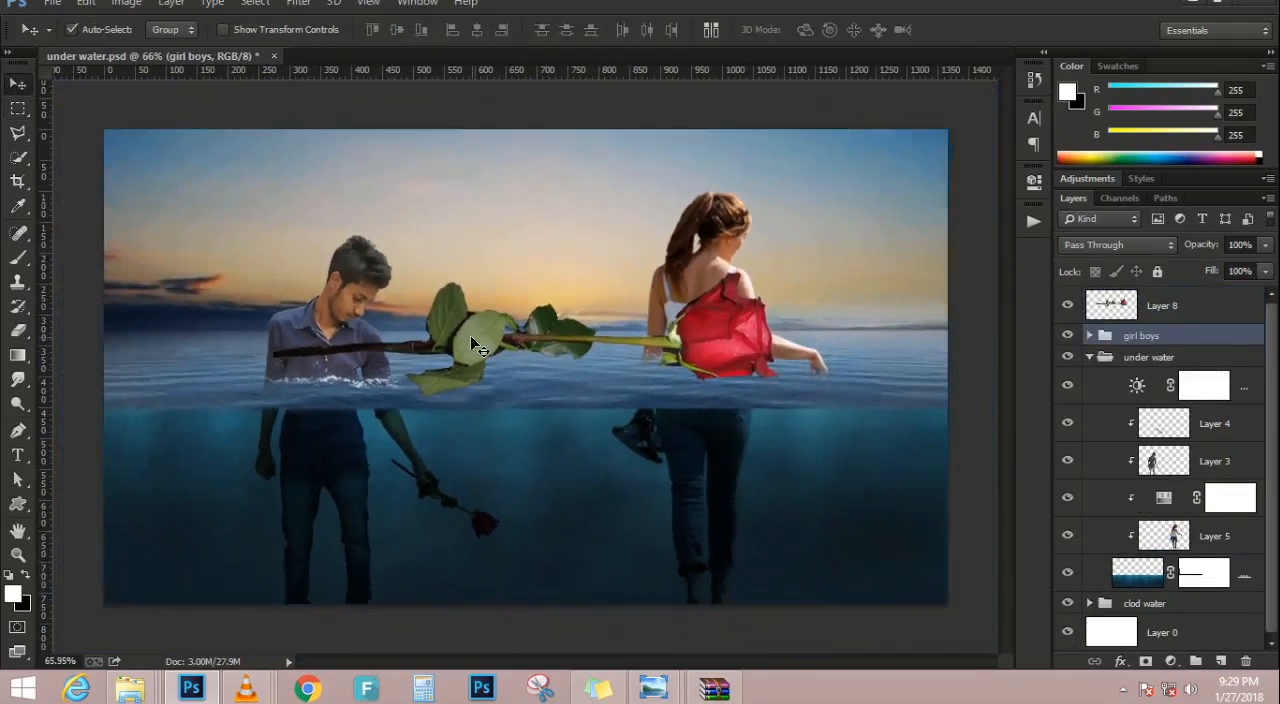
key("ctrl+t")
left_click_drag(887, 217, 553, 101)
key("ctrl+z")
key("Return")
Transform the rose on Layer 8, rotating it -54.66° and scaling it proportionally to 51.31%
left_click(1205, 305)
key("ctrl+t")
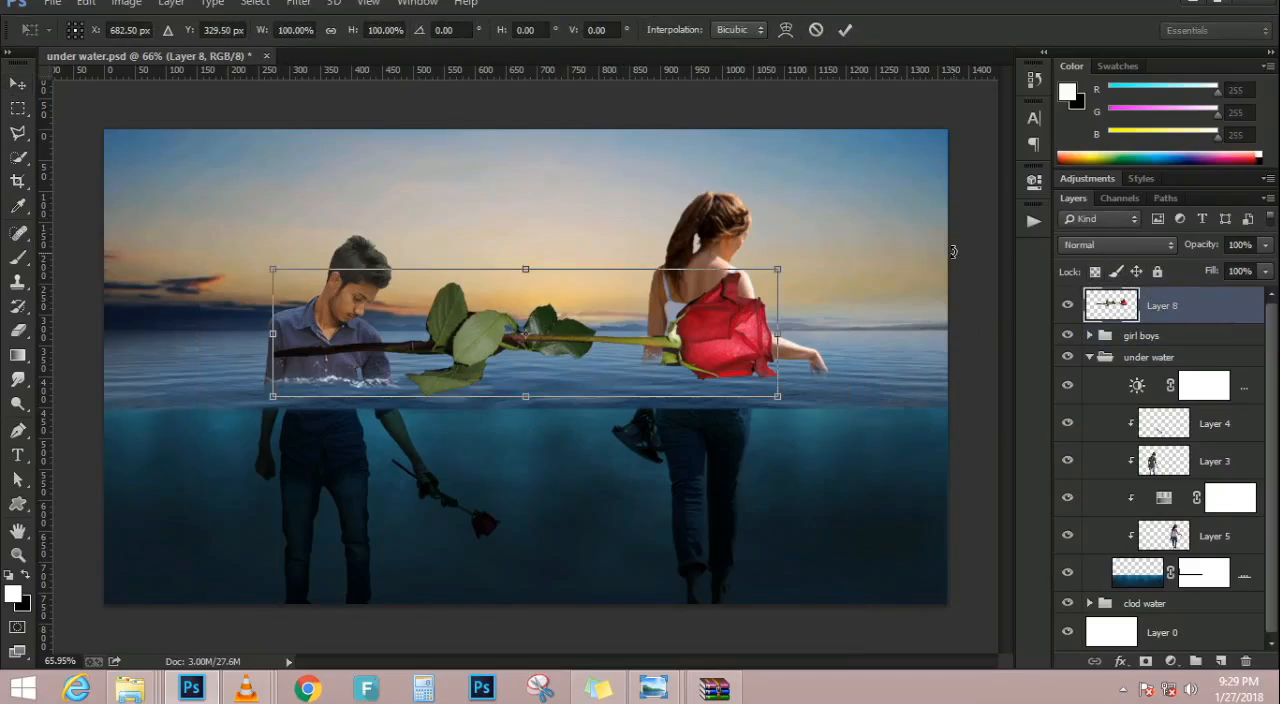
left_click_drag(861, 257, 616, 110)
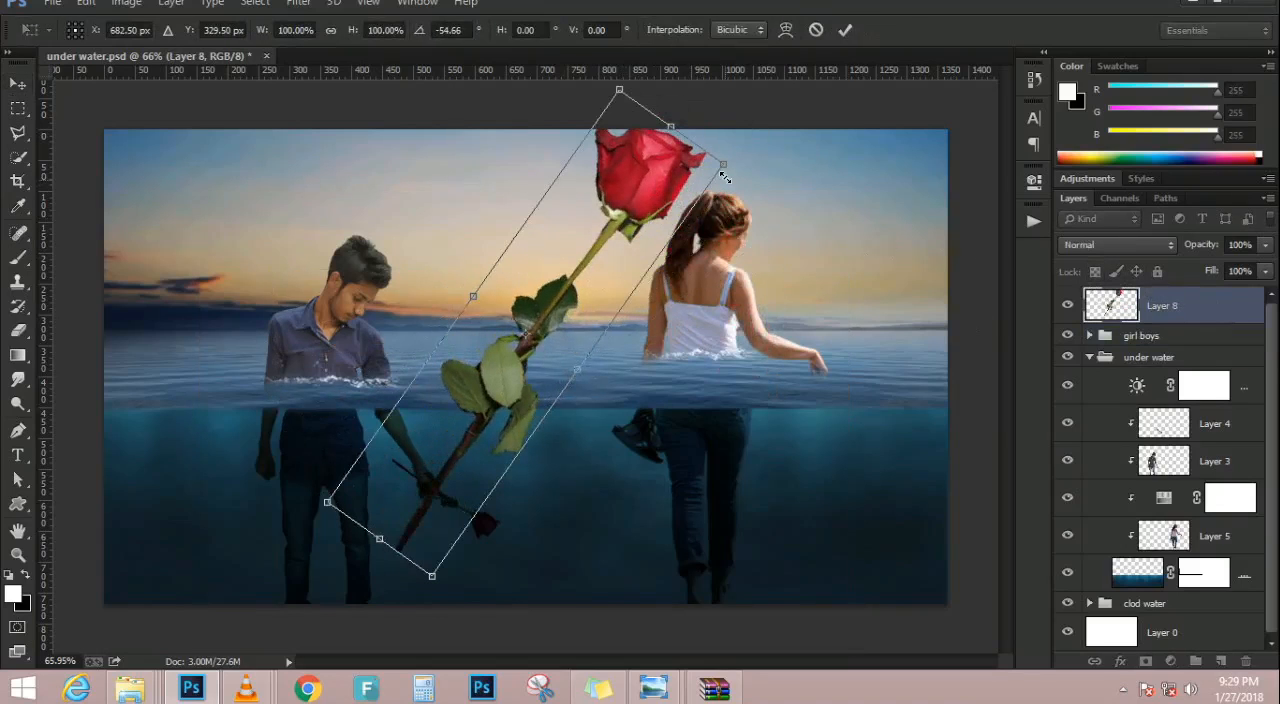
left_click_drag(713, 177, 627, 248)
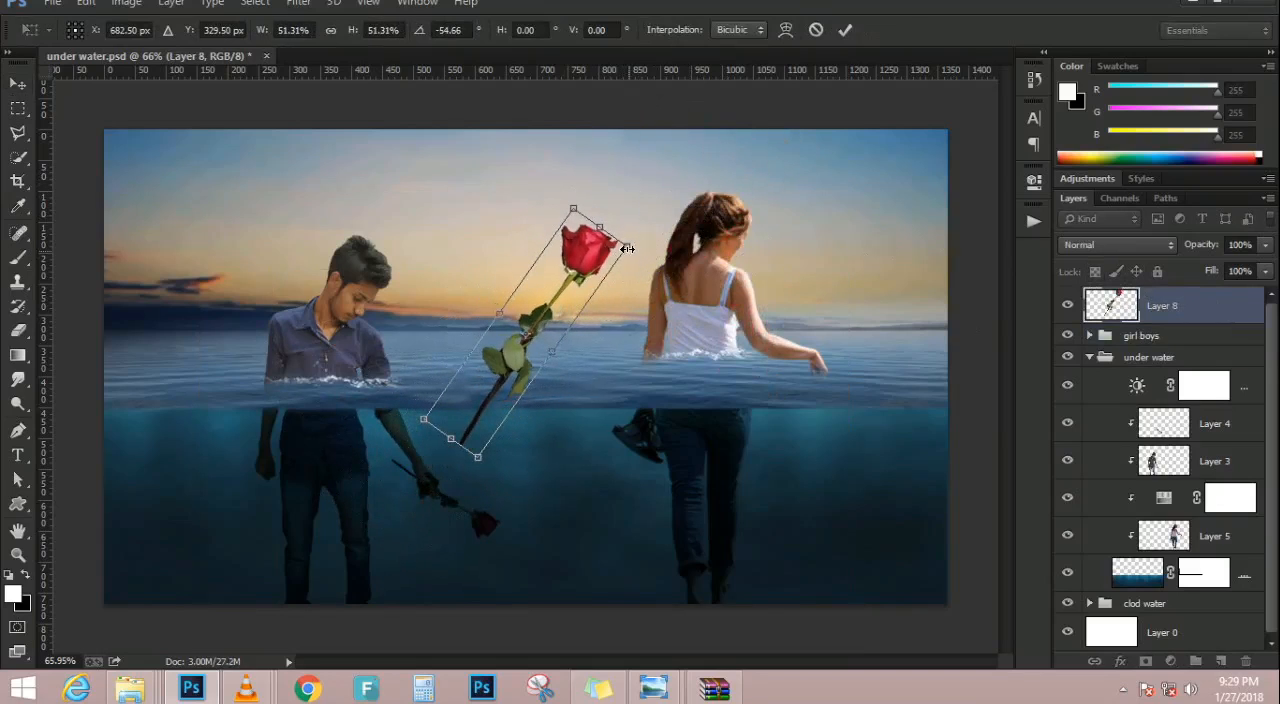
Flip the rose vertically, reduce it to 26.71%, and position its stem at the woman's outstretched hand with the bloom underwater
right_click(581, 288)
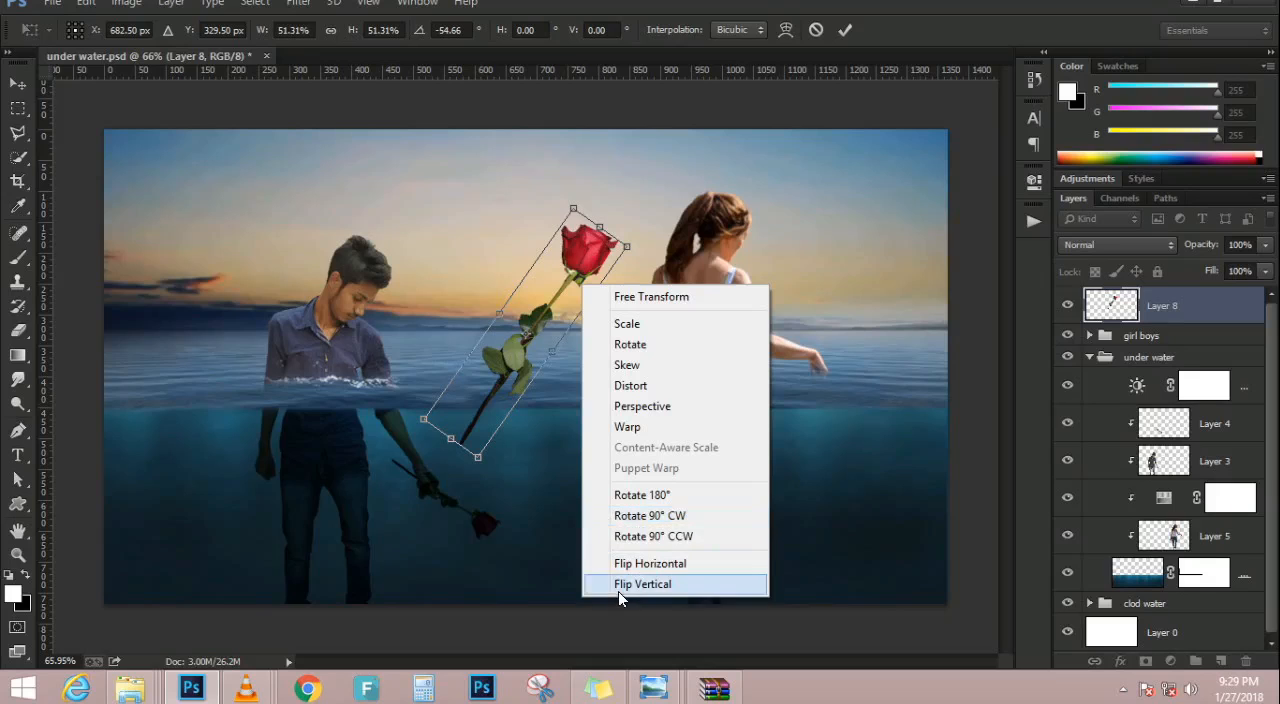
left_click(652, 585)
left_click_drag(550, 375, 835, 399)
scroll(835, 399, "up", 3)
scroll(848, 415, "up", 2)
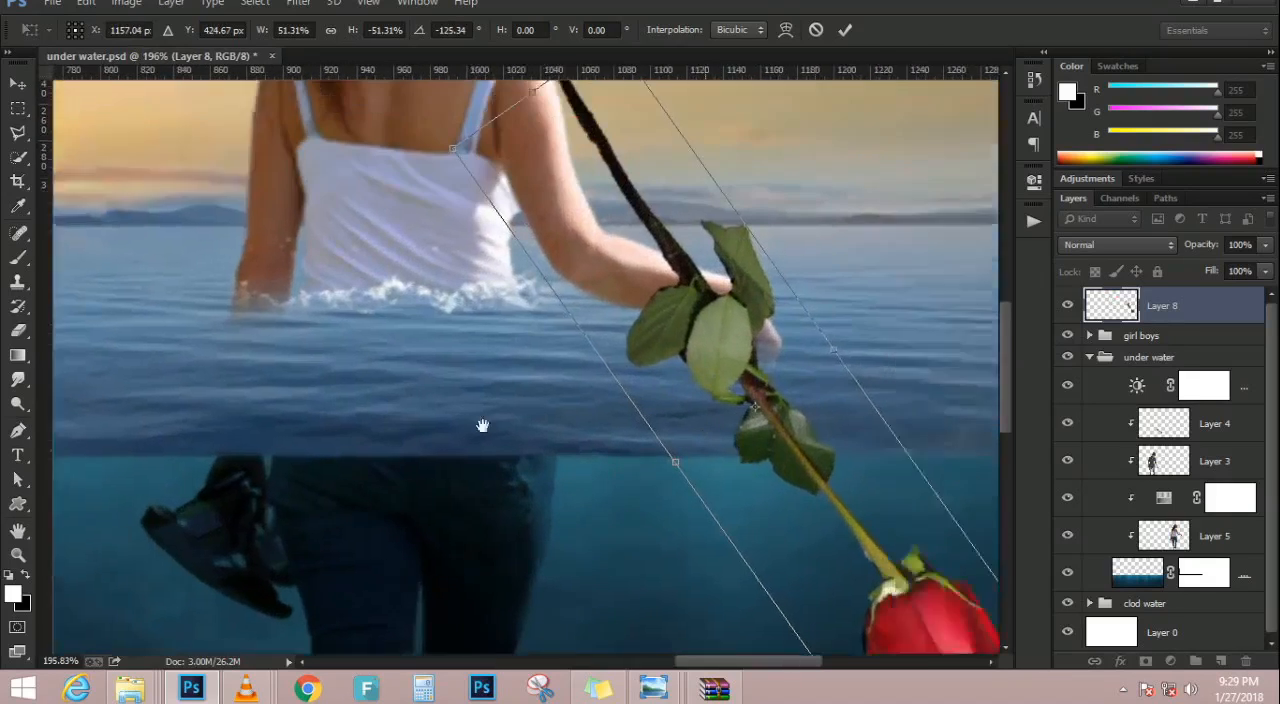
left_click_drag(827, 647, 662, 548)
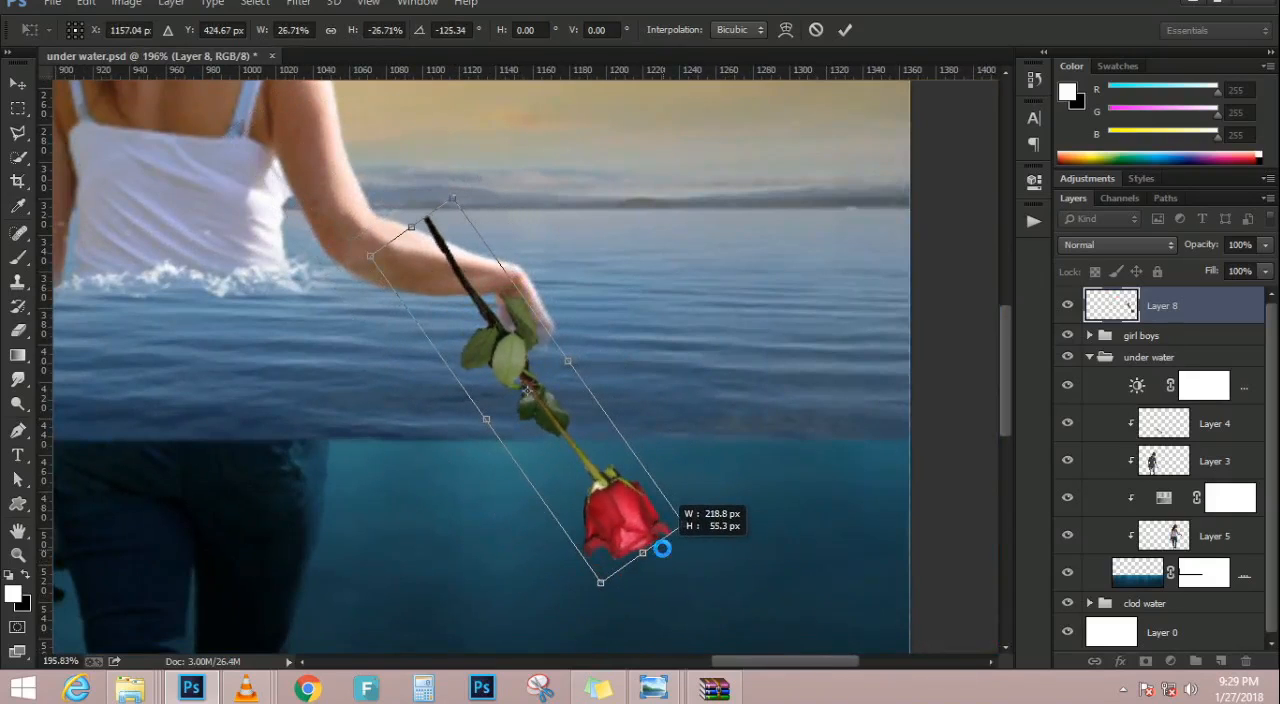
left_click_drag(525, 448, 594, 450)
key("Return")
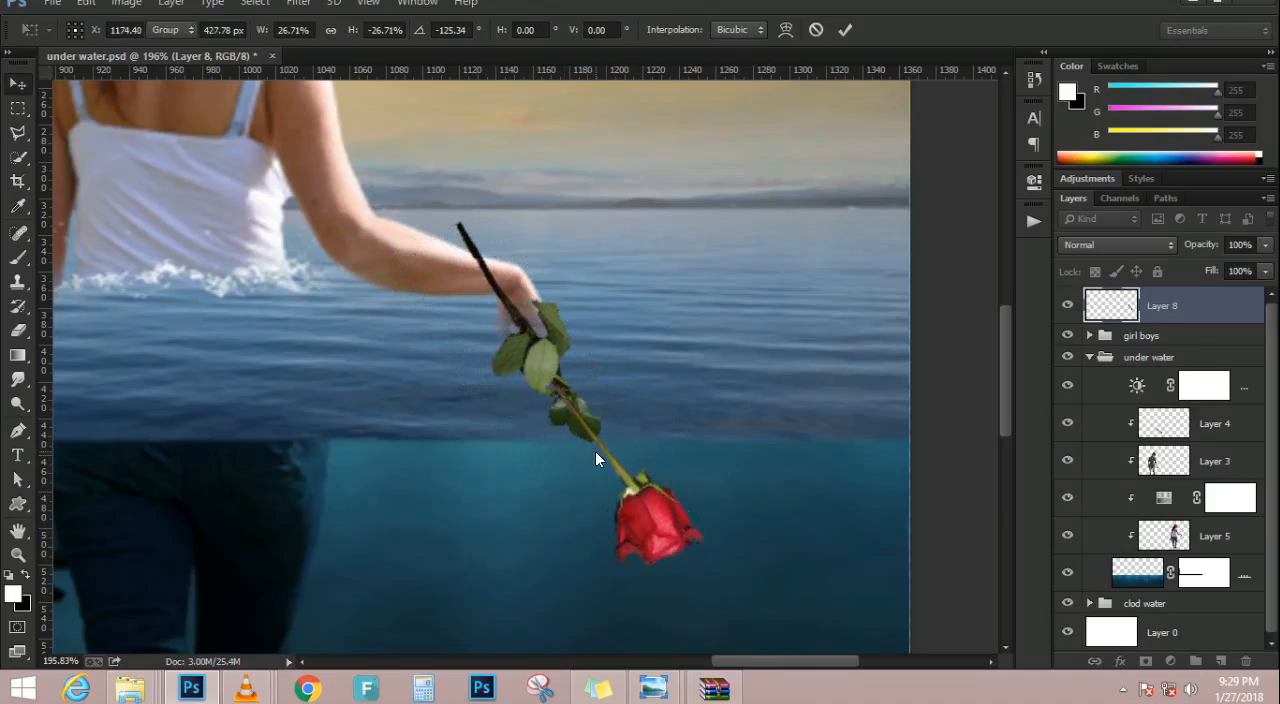
Set the blending mode of the woman's rose on Layer 8 to Multiply
key("ctrl+0")
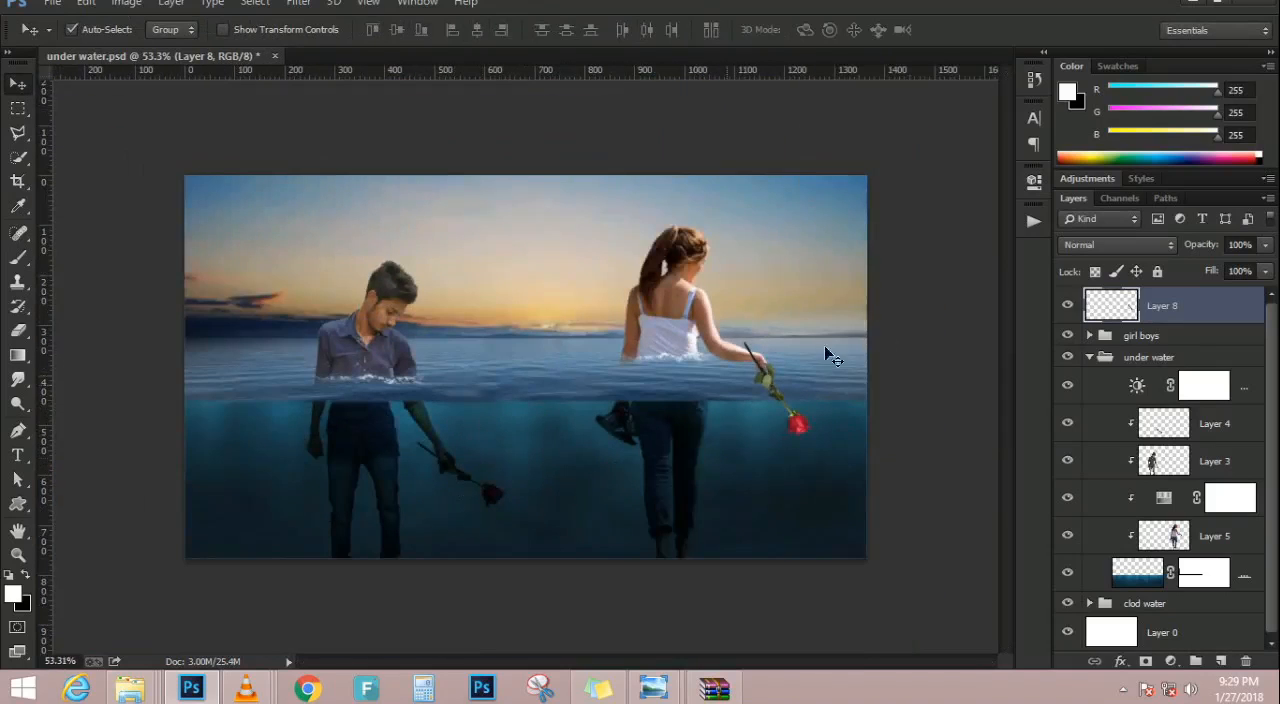
scroll(705, 396, "up", 5)
left_click_drag(840, 400, 846, 408)
scroll(840, 398, "down", 6)
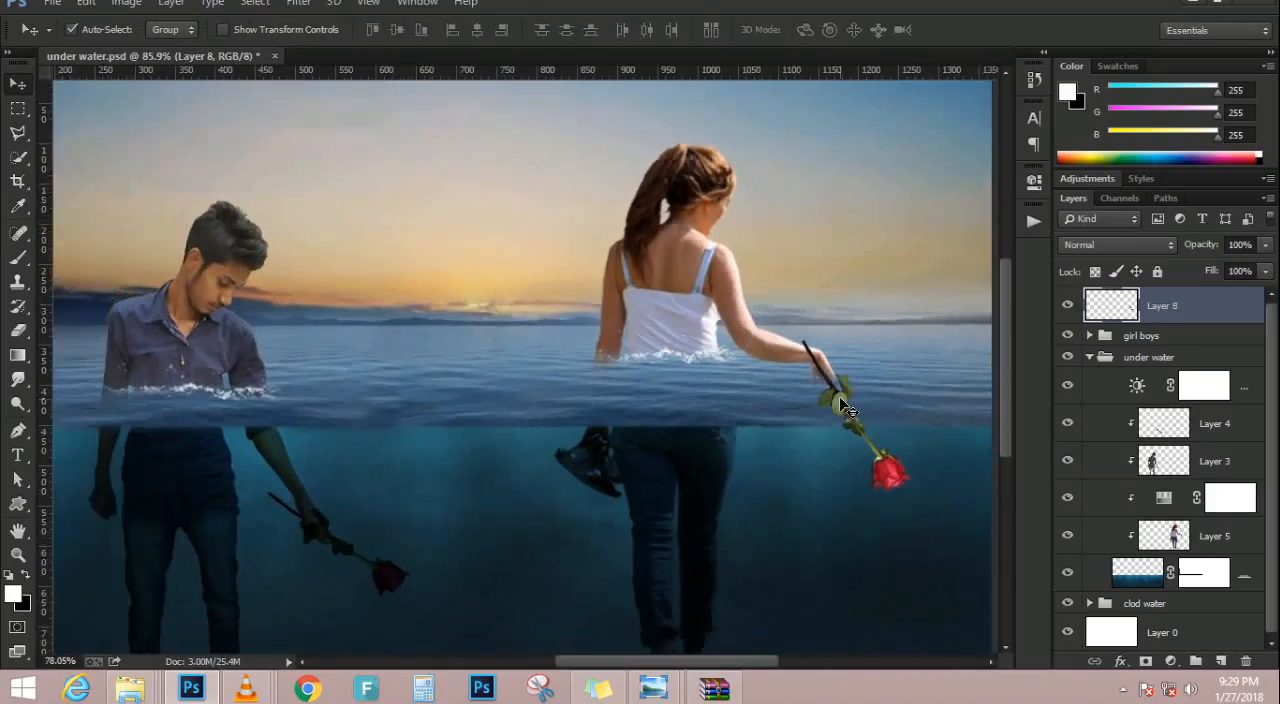
scroll(840, 398, "up", 2)
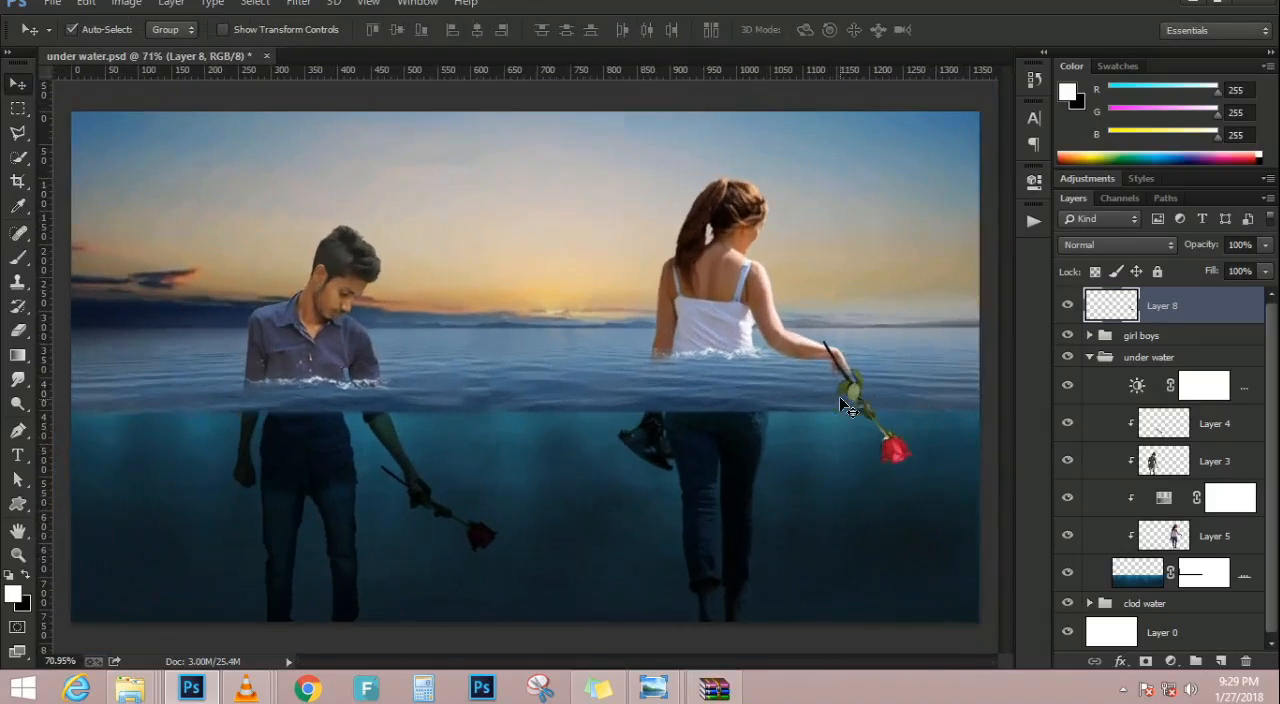
left_click(1146, 240)
left_click(1075, 57)
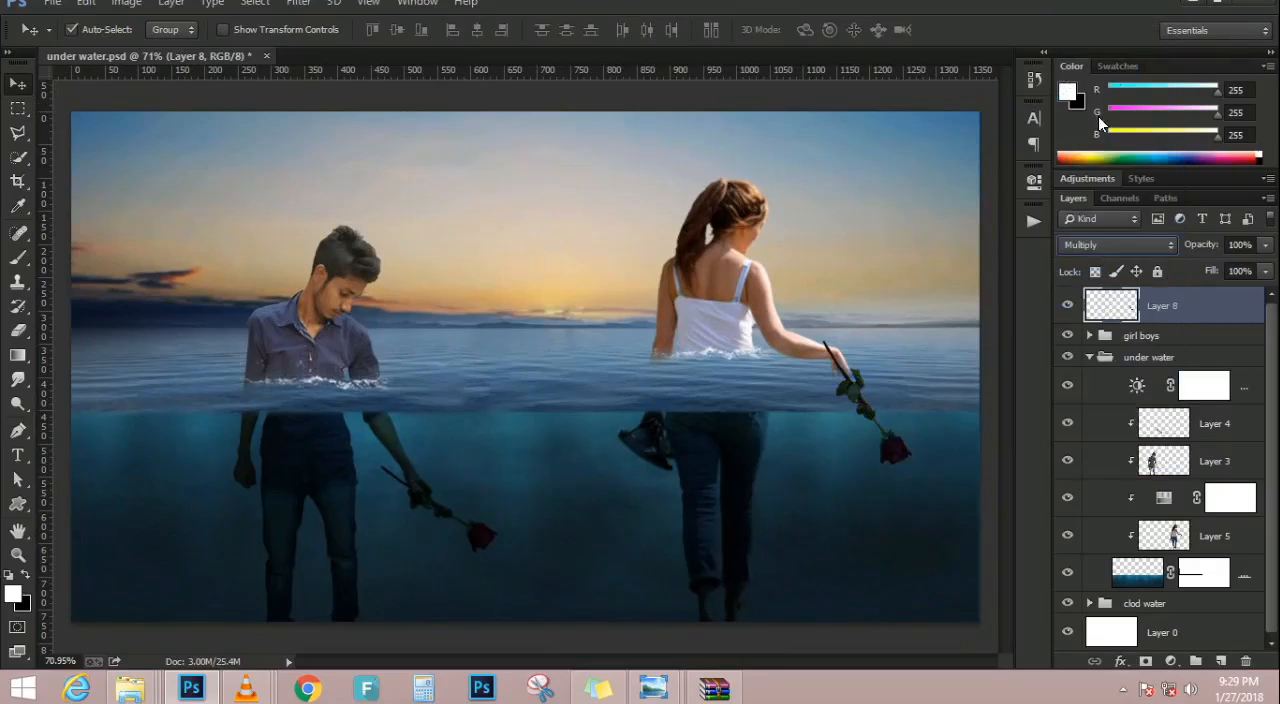
Marquee-select the part of the woman's rose above the underwater edge and delete it from Layer 8
scroll(852, 392, "up", 4)
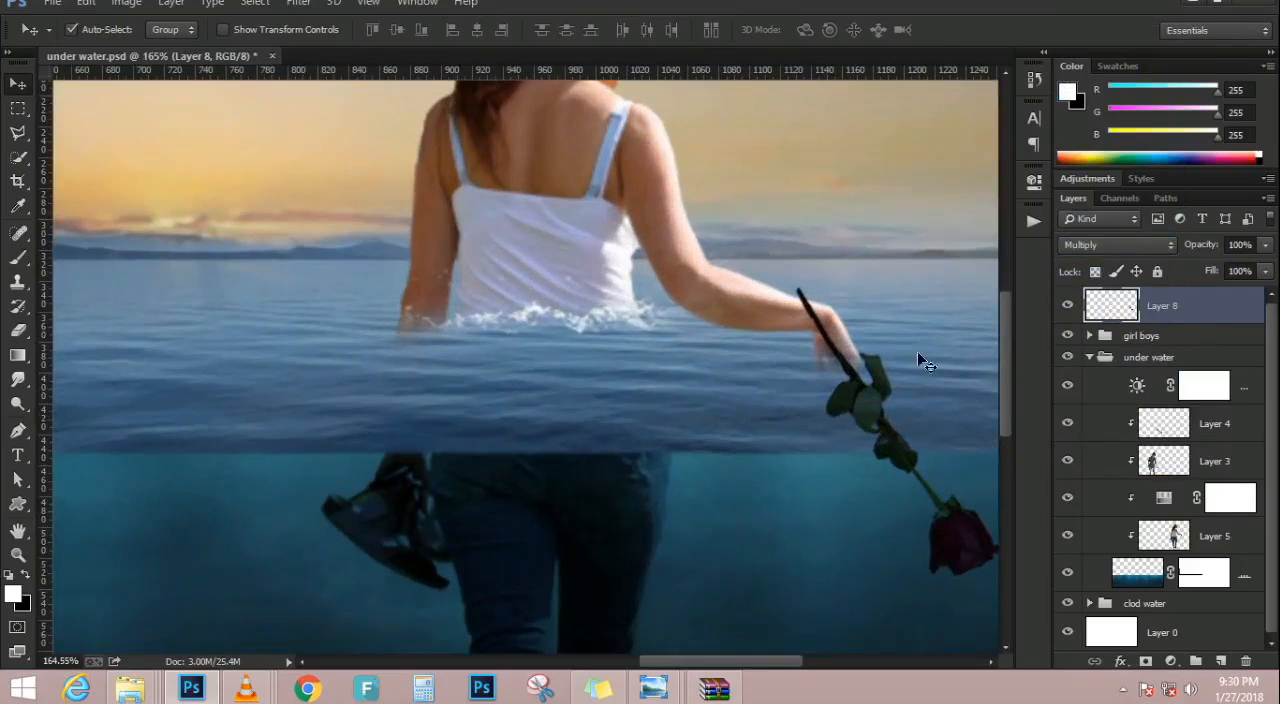
left_click(18, 110)
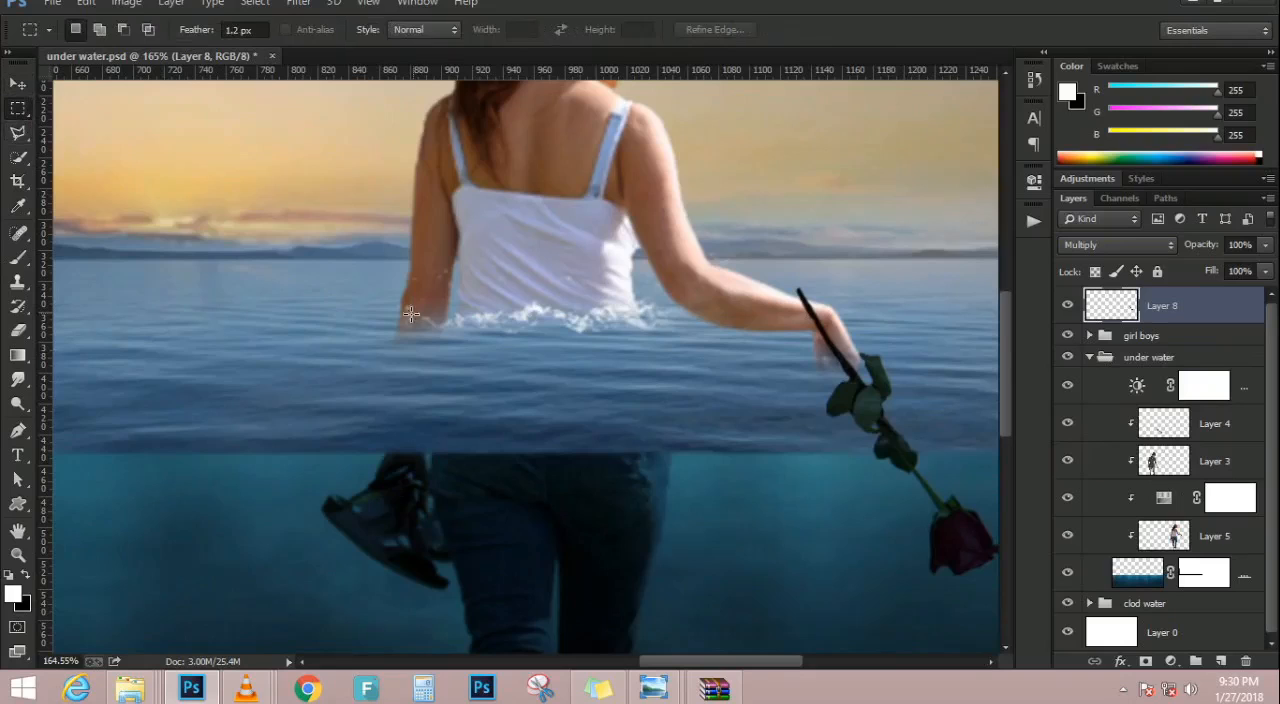
scroll(572, 362, "down", 3)
left_click_drag(608, 277, 746, 403)
key("Delete")
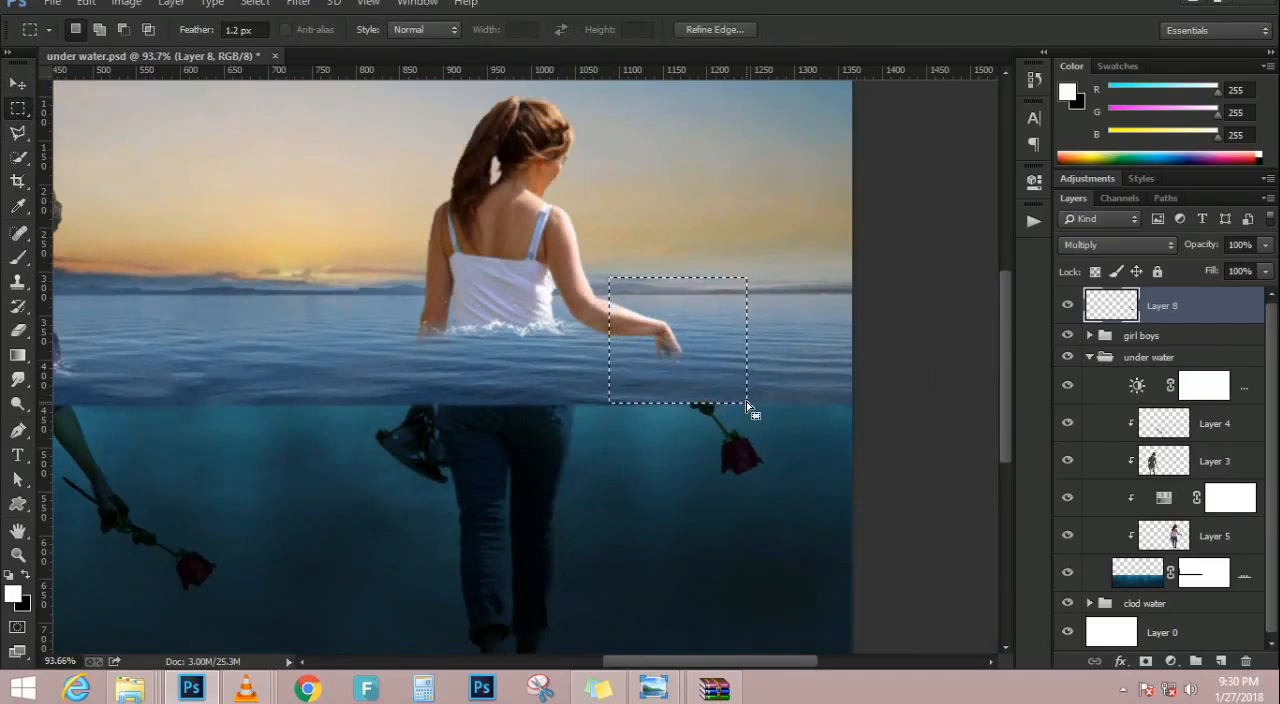
Clear the selection and place the rose_png_by_starscoldnight stock image from the Pandrive data folder over the woman
key("ctrl+d")
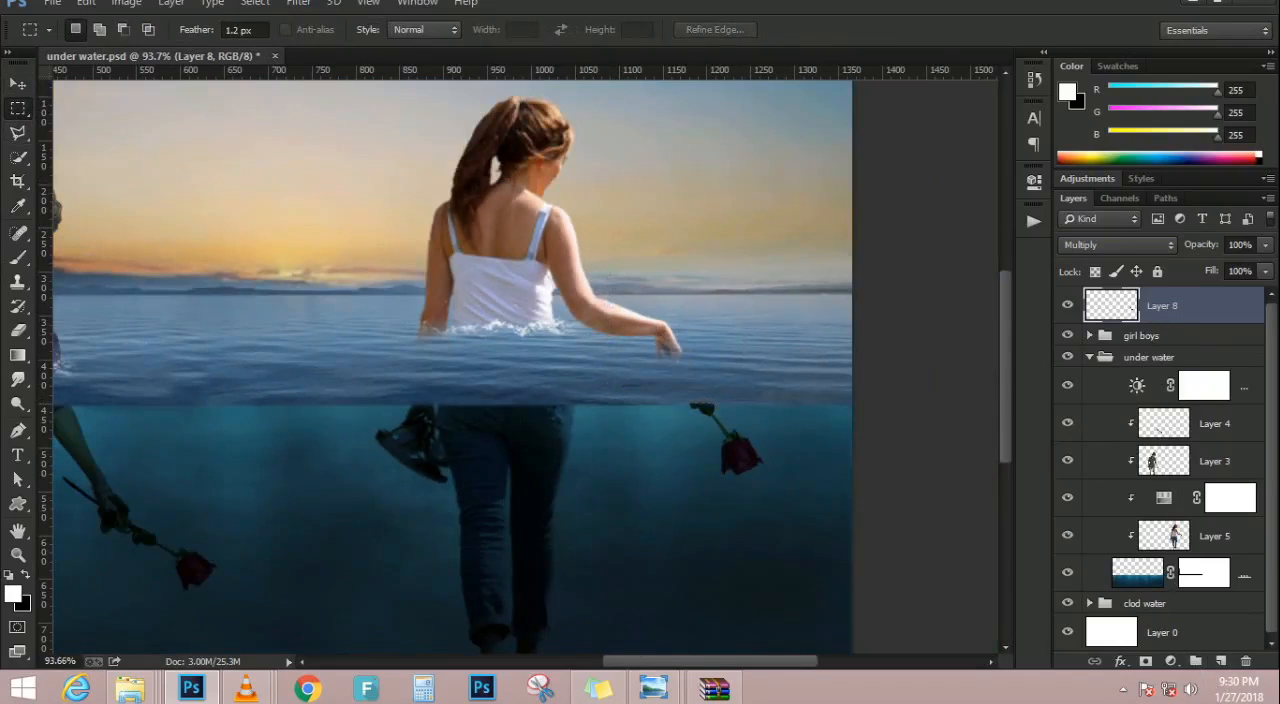
left_click(17, 83)
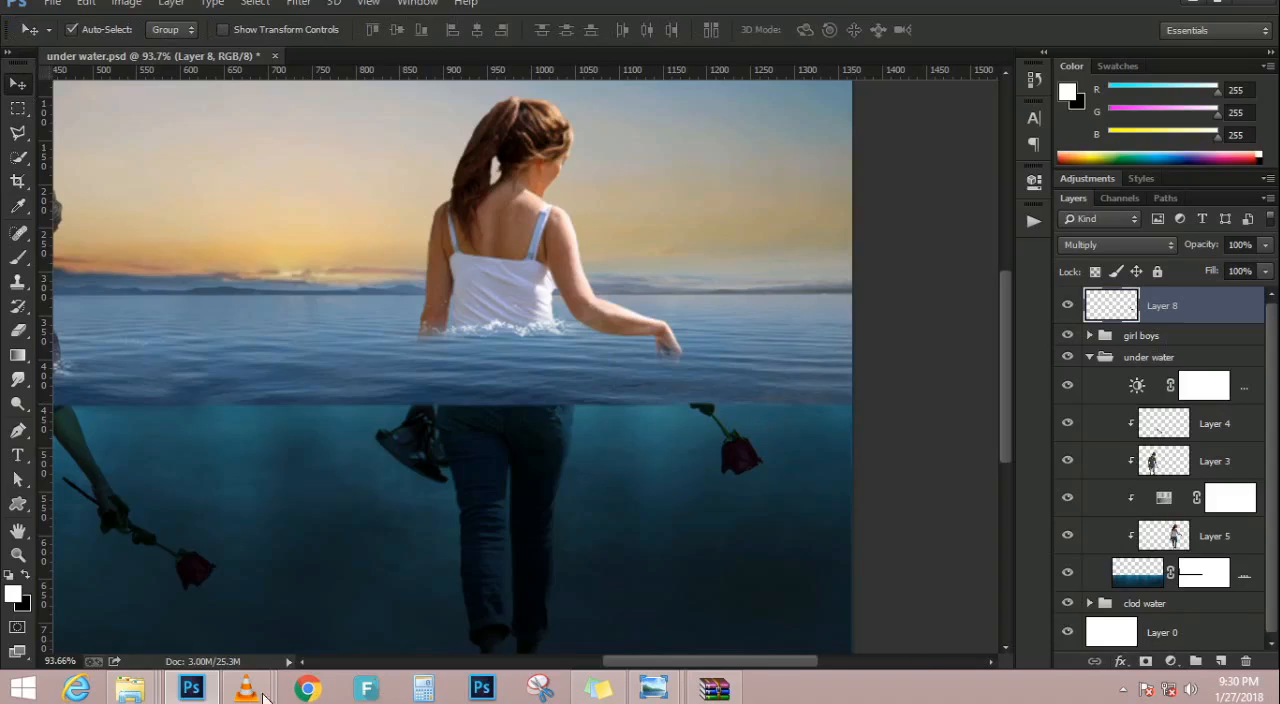
mouse_move(147, 688)
left_click(543, 590)
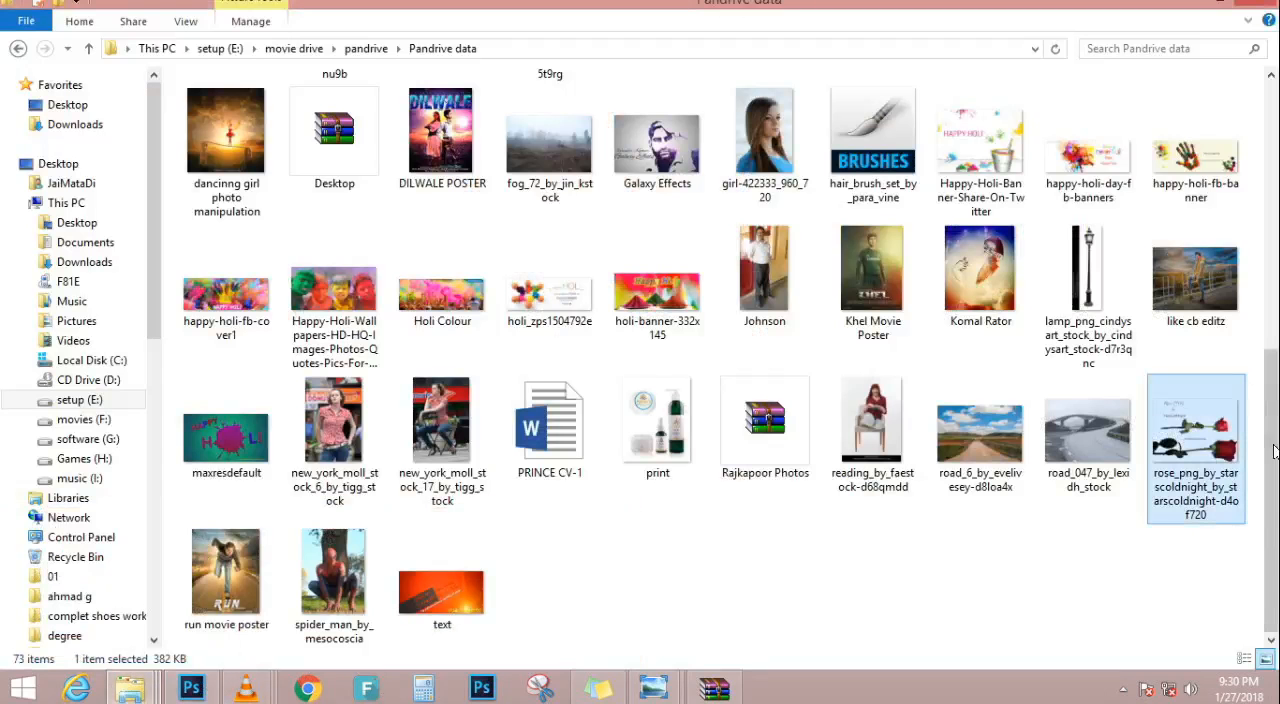
left_click_drag(1225, 473, 417, 457)
key("Return")
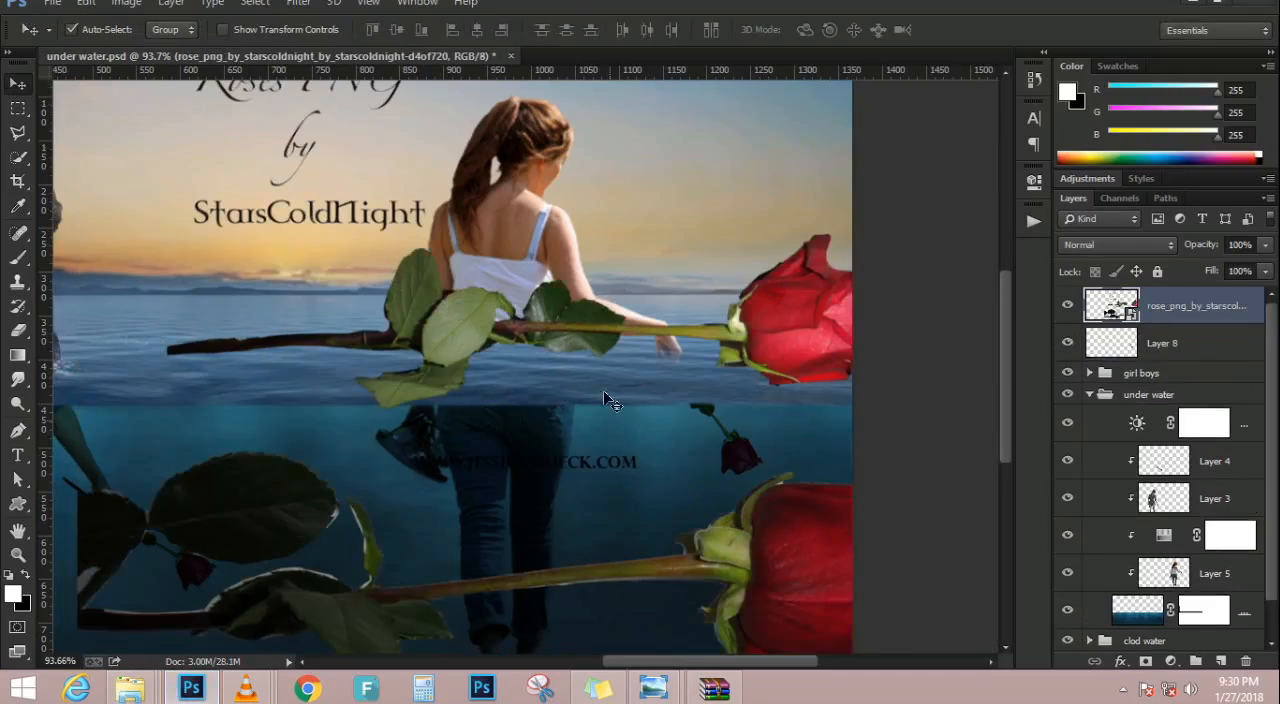
left_click_drag(567, 334, 508, 340)
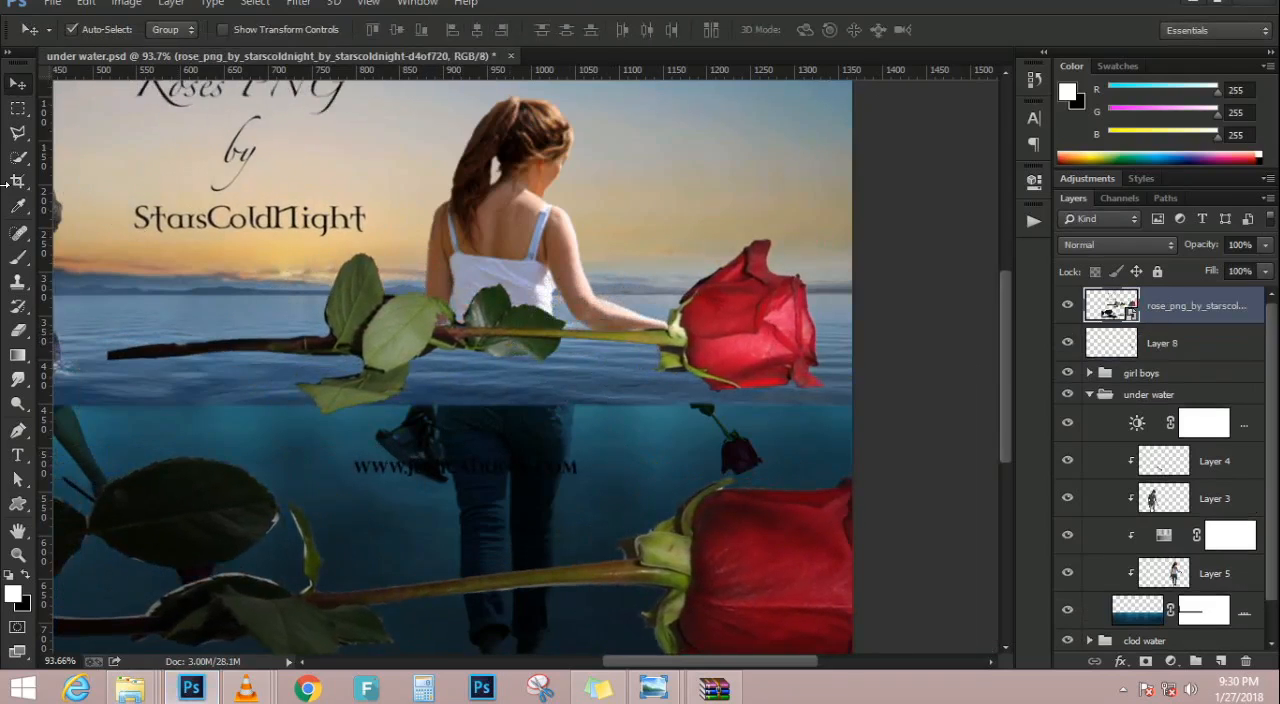
Lasso the upper rose of the placed stock image, copy it to its own layer, and delete the stock image layer
left_click(18, 132)
left_click(75, 131)
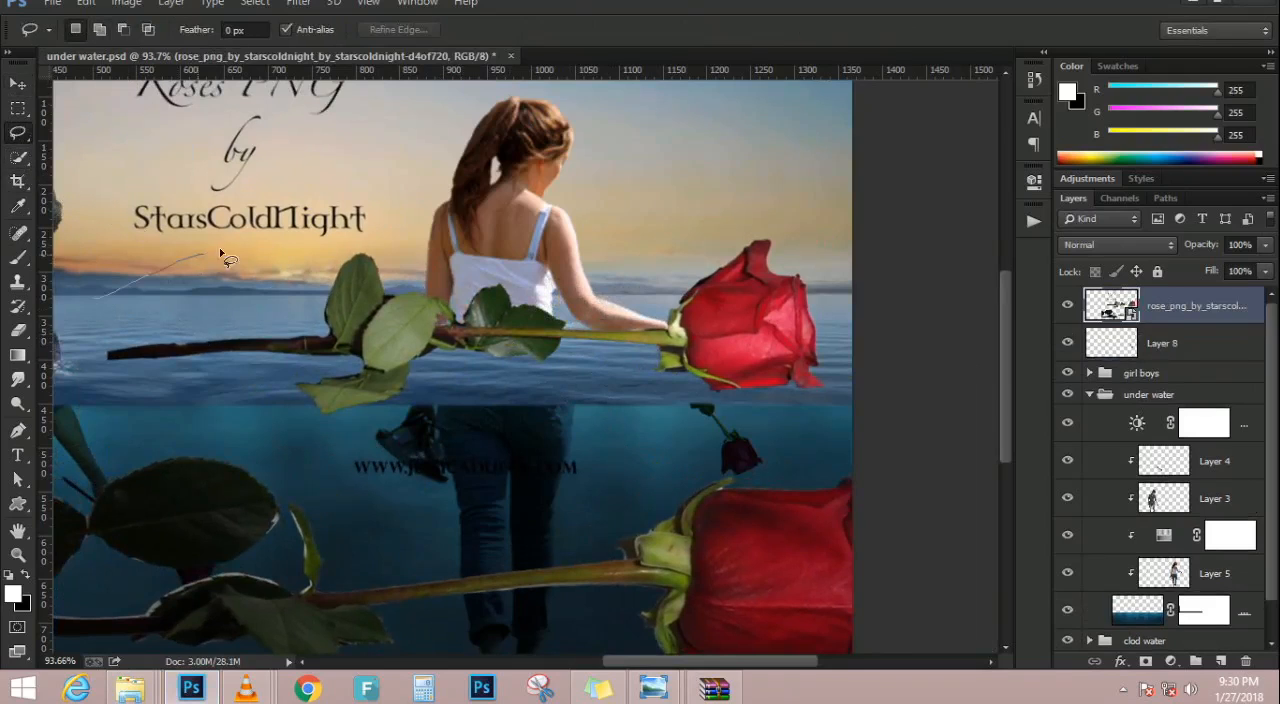
left_click_drag(312, 256, 388, 250)
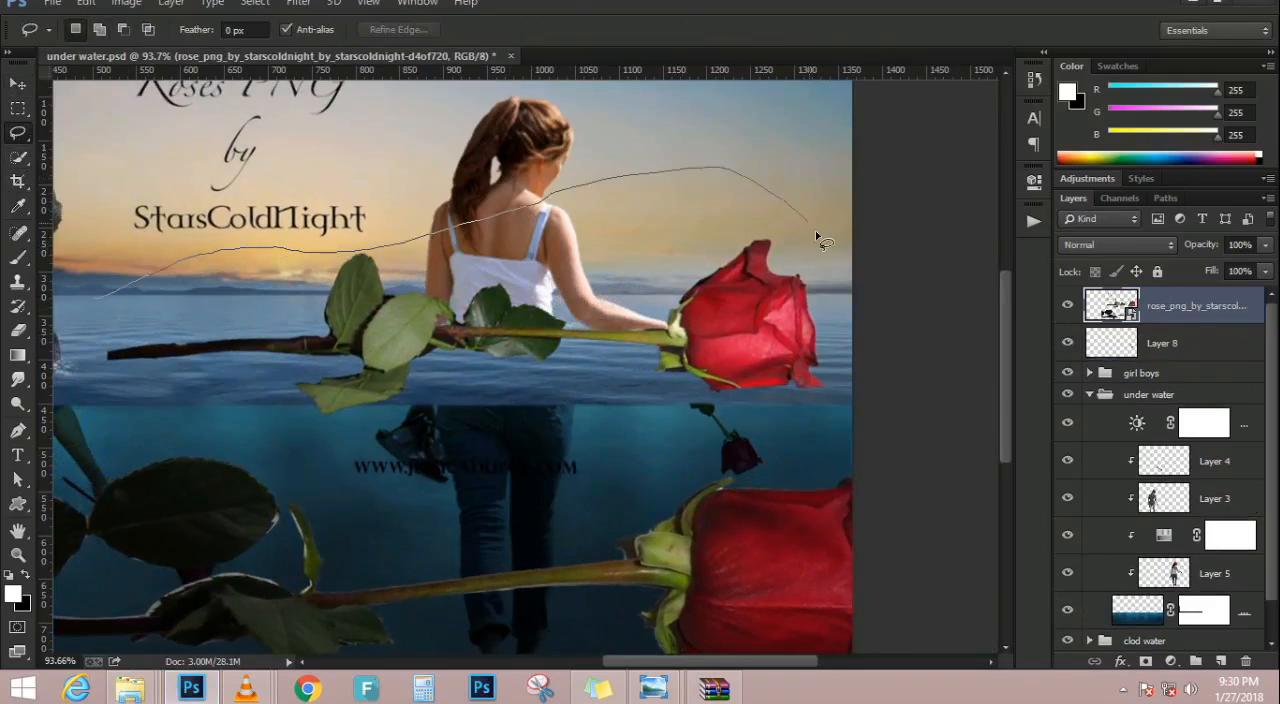
left_click_drag(738, 436, 212, 488)
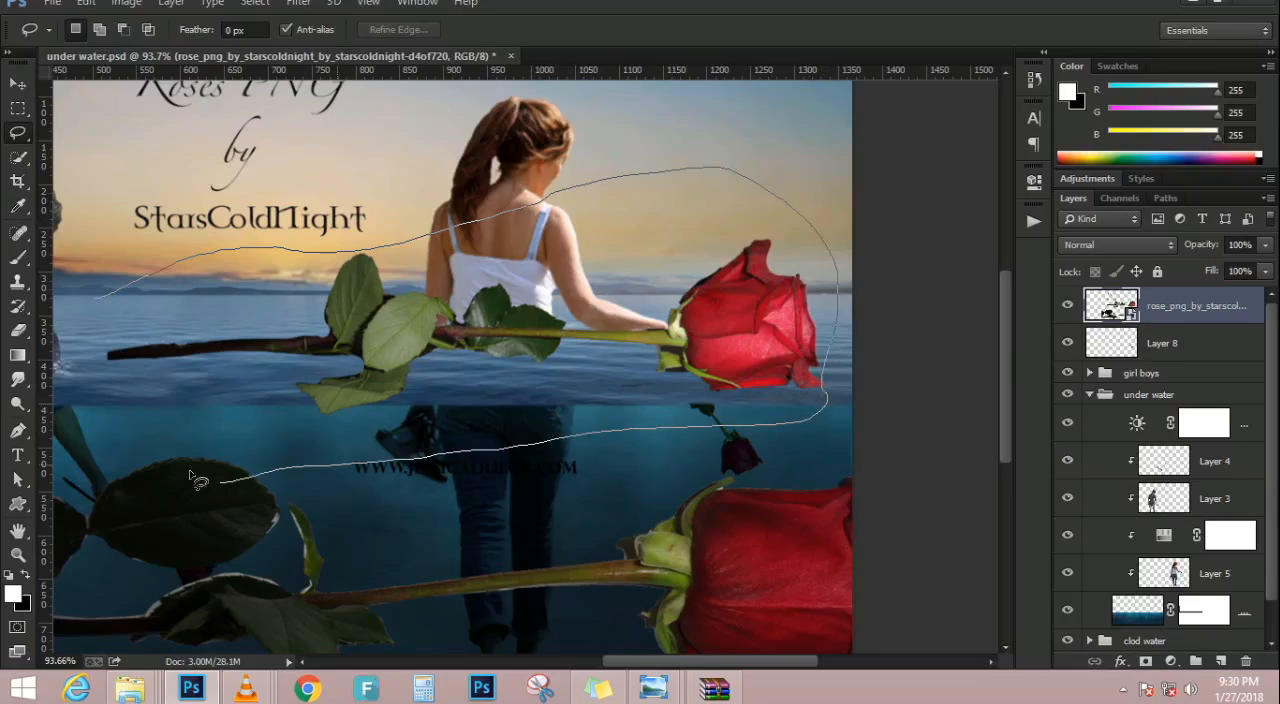
left_click_drag(85, 358, 86, 345)
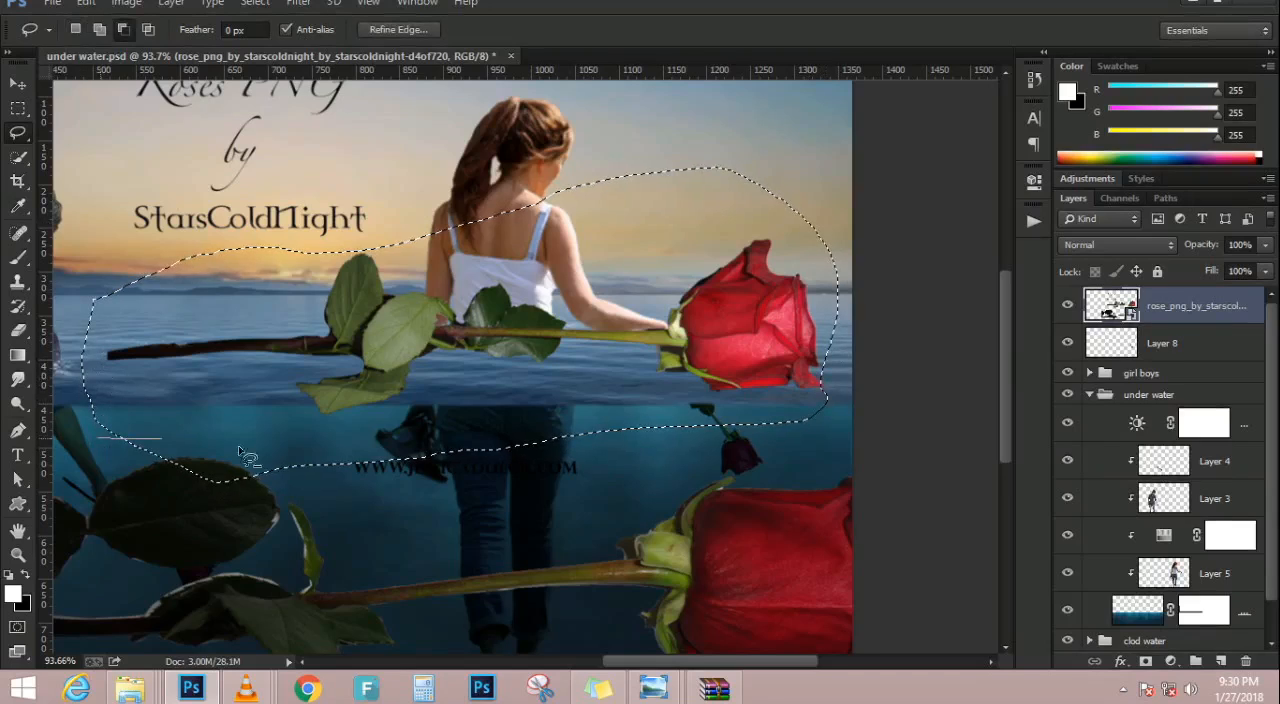
key("ctrl+j")
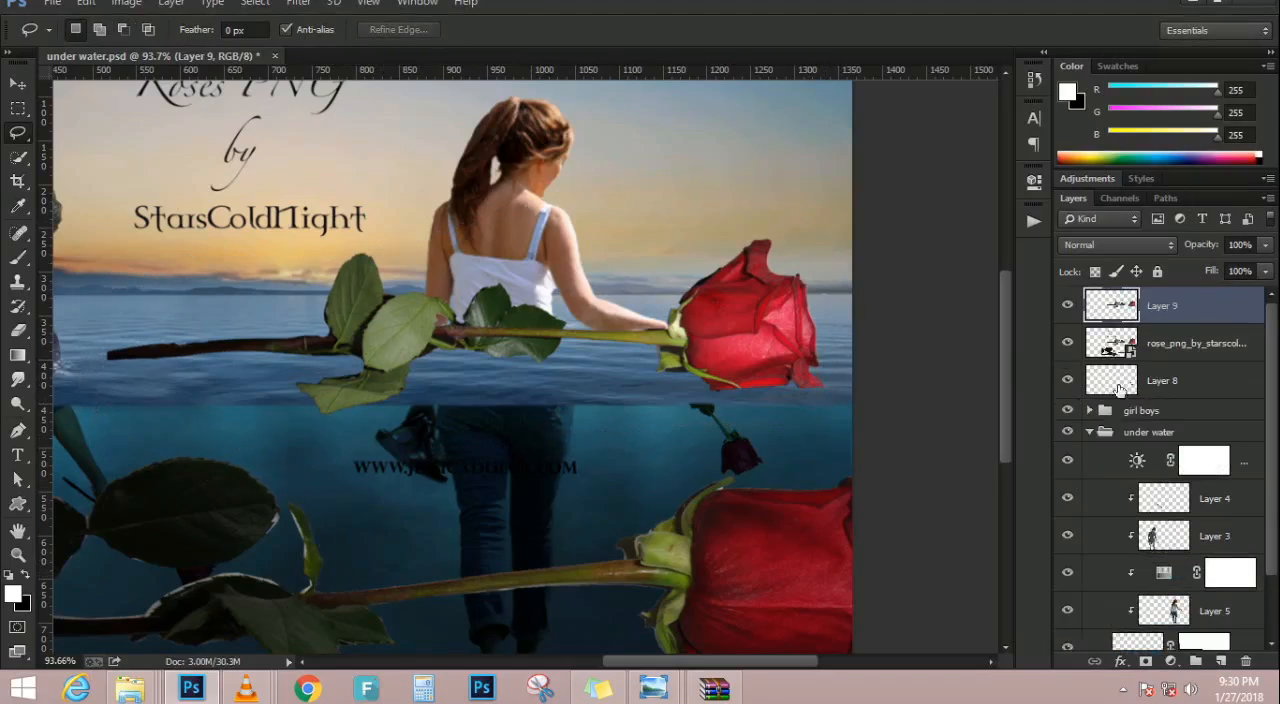
left_click(1189, 343)
key("Delete")
key("ctrl+0")
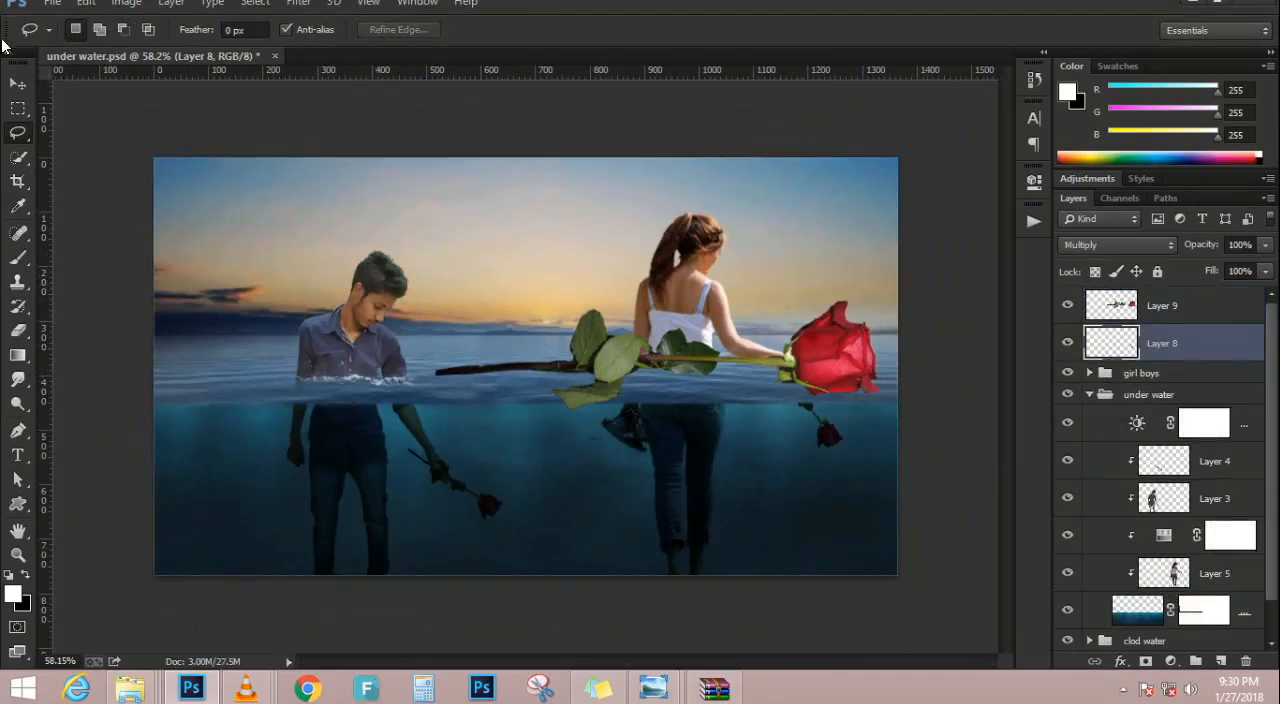
Scale the copied rose on Layer 9 proportionally to 28.64%, rotate it to 64.45°, and position it at the woman's outstretched hand
left_click(12, 80)
scroll(889, 405, "up", 8)
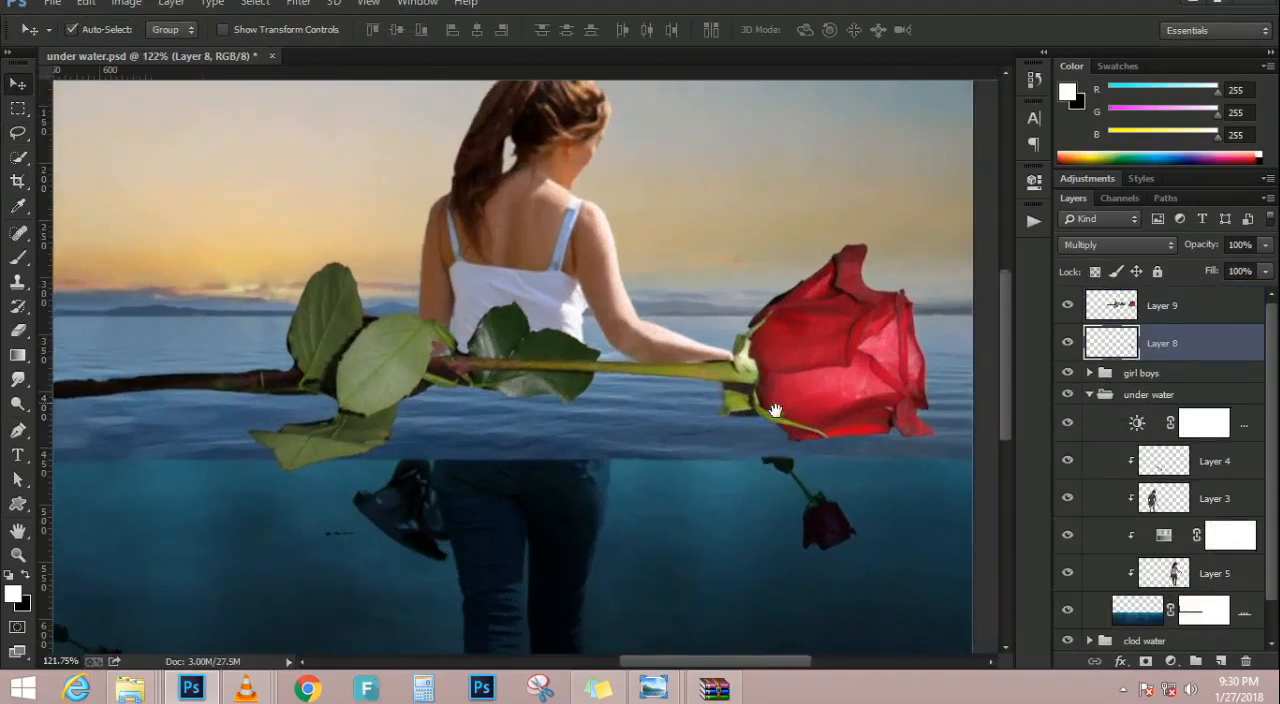
key("ctrl+t")
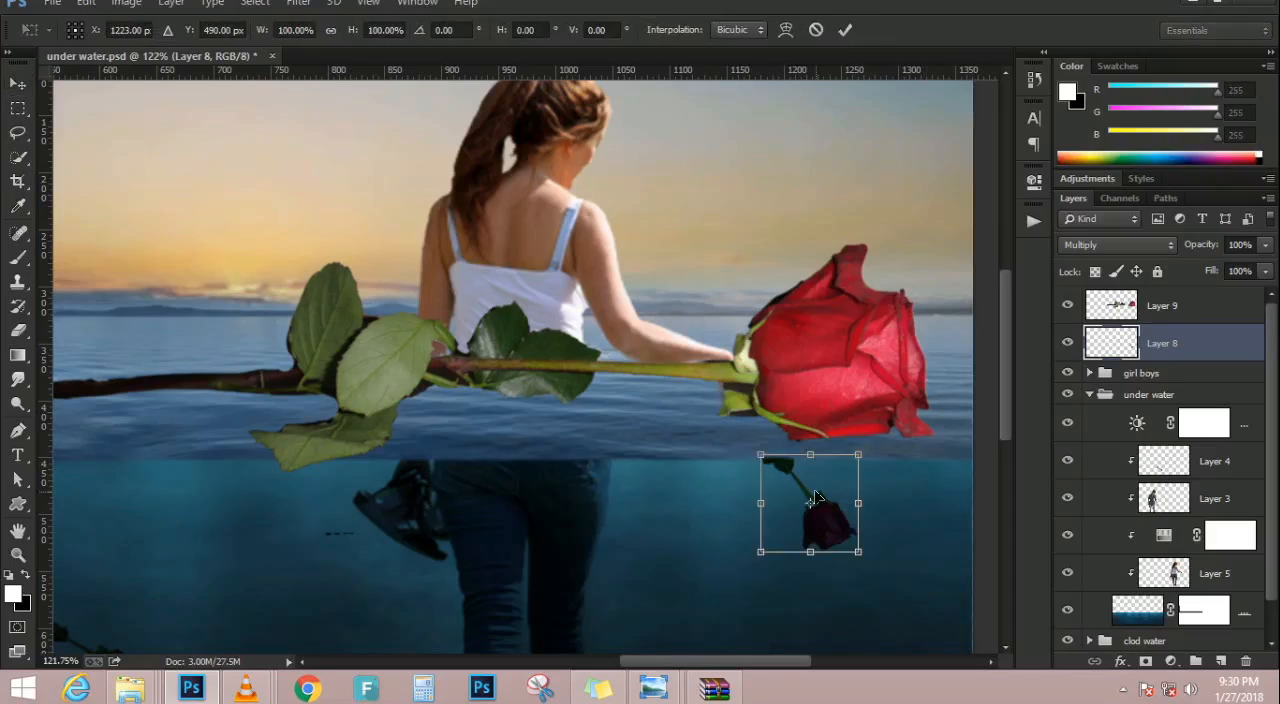
key("Return")
left_click(1189, 307)
key("ctrl+t")
left_click_drag(906, 214, 818, 508)
scroll(818, 508, "up", 2)
left_click_drag(921, 515, 834, 536)
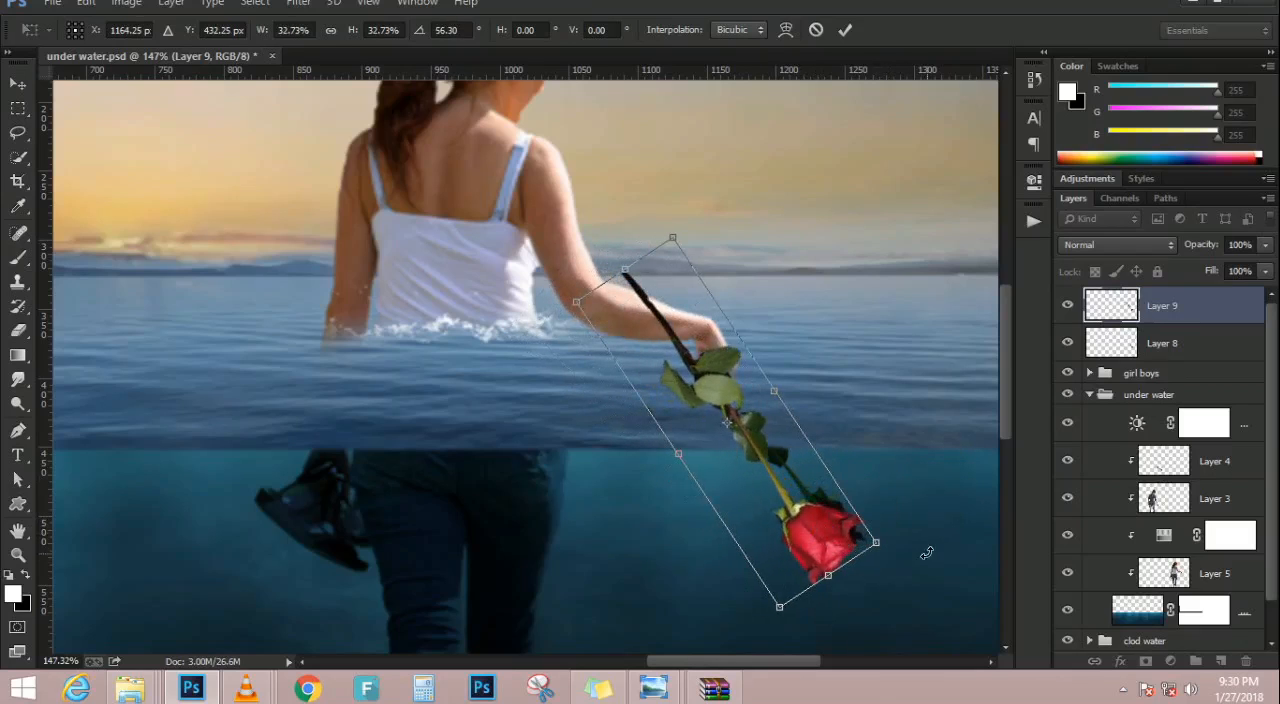
left_click_drag(927, 553, 910, 568)
mouse_move(817, 555)
left_mouse_down()
mouse_move(840, 534)
mouse_move(870, 533)
mouse_move(827, 530)
mouse_move(833, 540)
left_mouse_up()
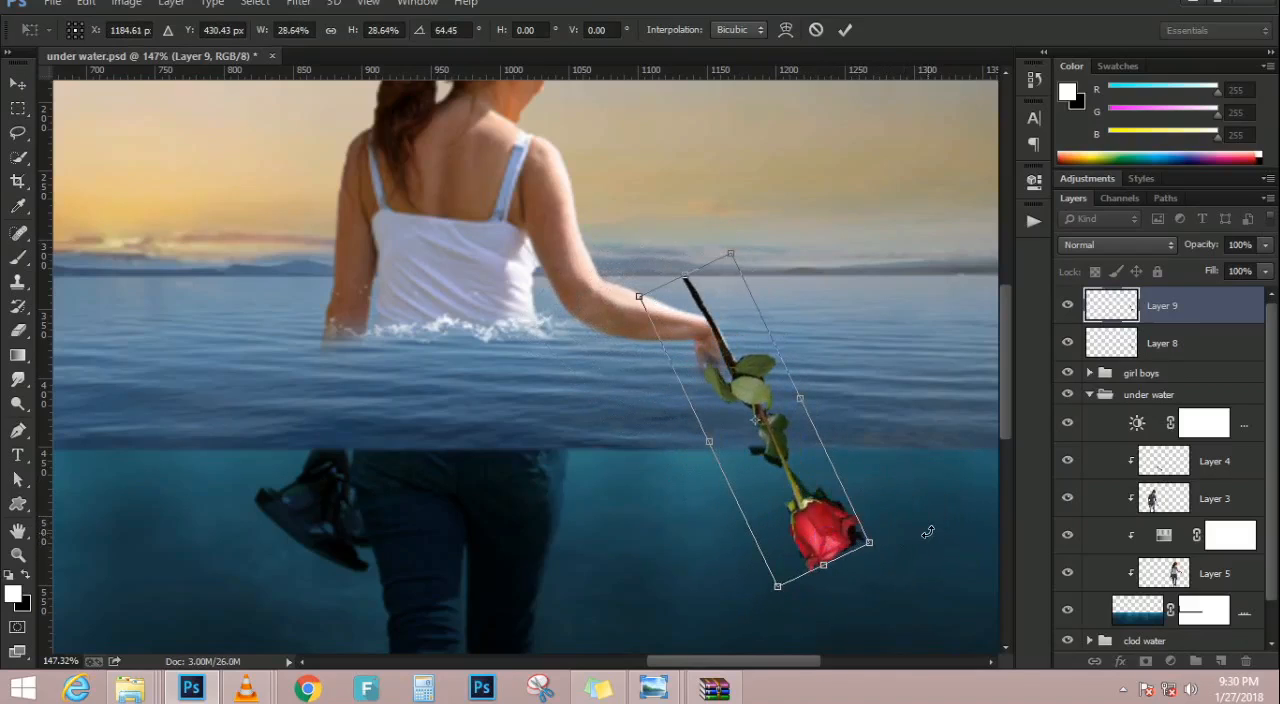
Flip the rose on Layer 9 vertically, rotate it to -125.15°, and fit its stem to the woman's hand
right_click(845, 531)
left_click(880, 518)
left_click_drag(866, 512, 786, 598)
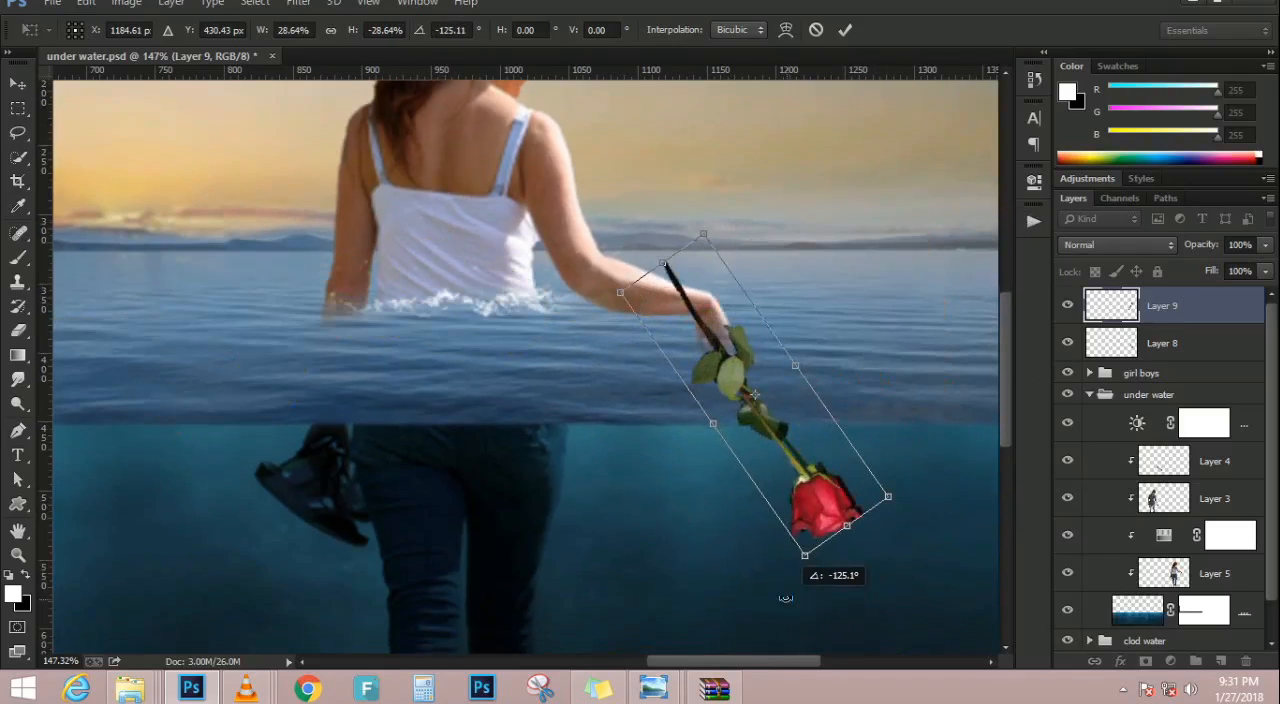
mouse_move(821, 506)
left_mouse_down()
mouse_move(849, 506)
mouse_move(817, 503)
mouse_move(823, 512)
mouse_move(827, 501)
left_mouse_up()
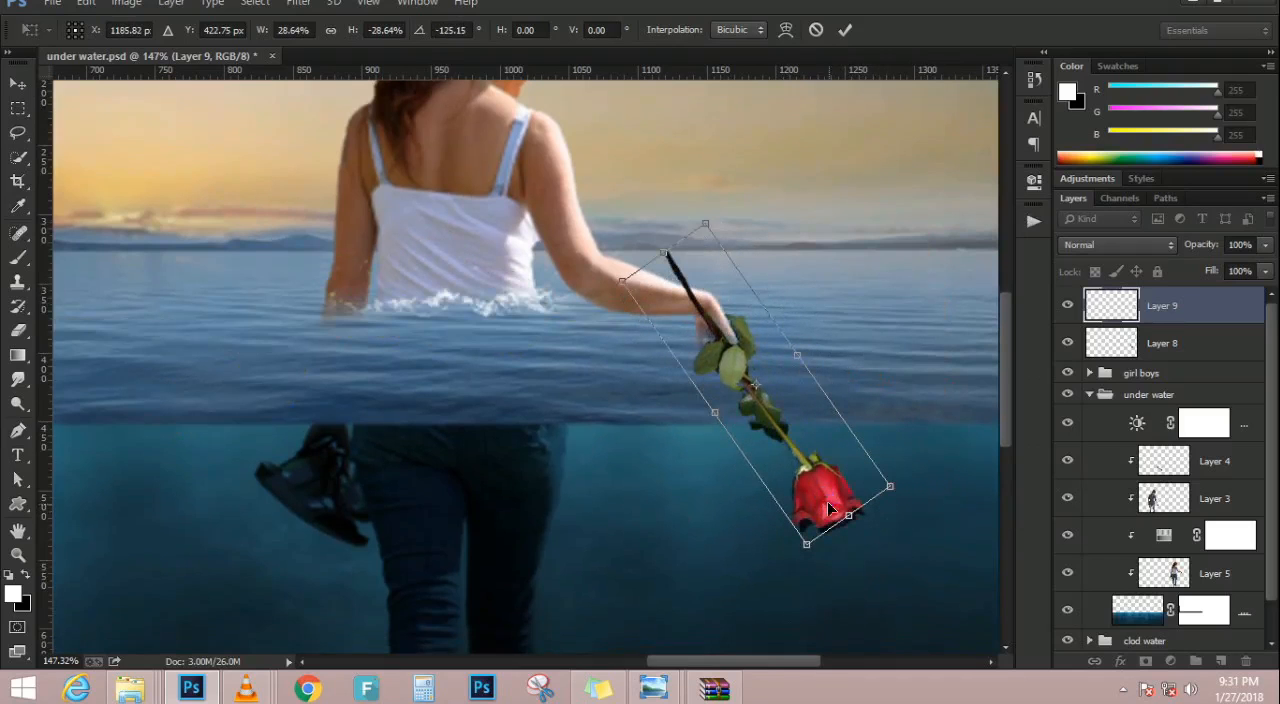
key("Return")
scroll(732, 455, "down", 3)
scroll(732, 455, "up", 3)
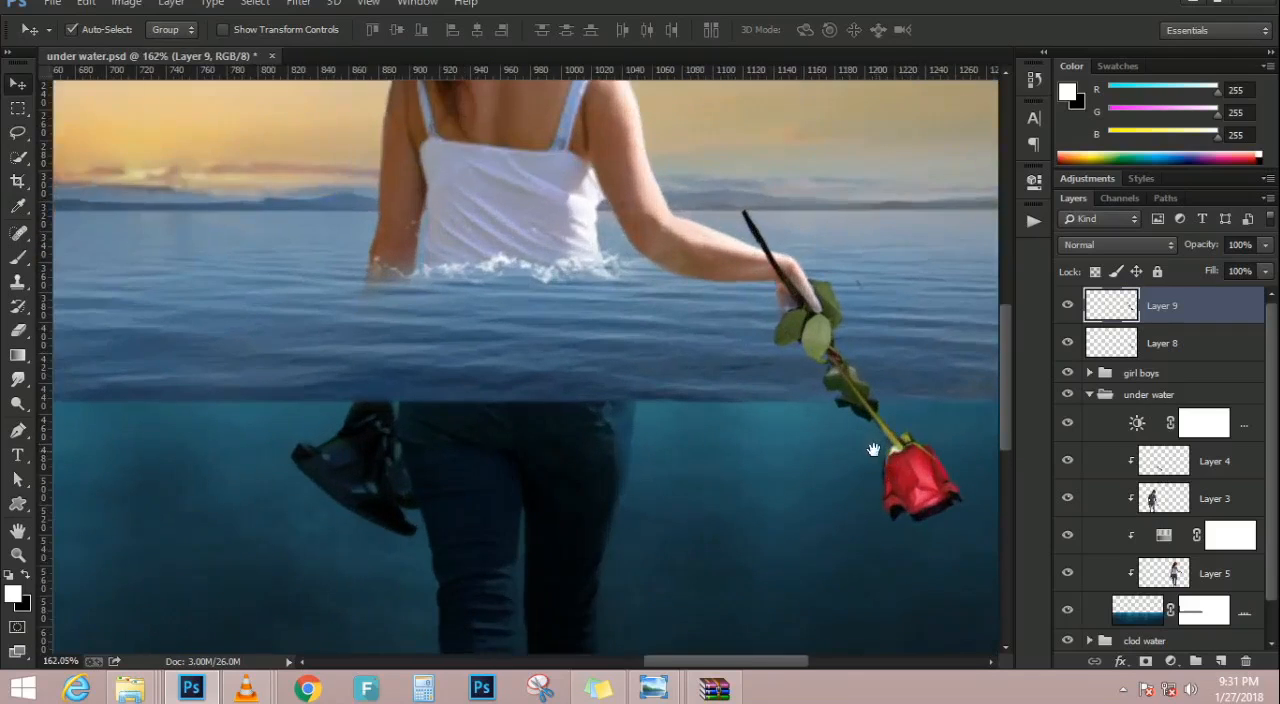
Erase the bloom, lower stem and leaves of Layer 9's rose with an 80 px eraser, keeping the stem above the woman's hand
left_click_drag(871, 449, 762, 447)
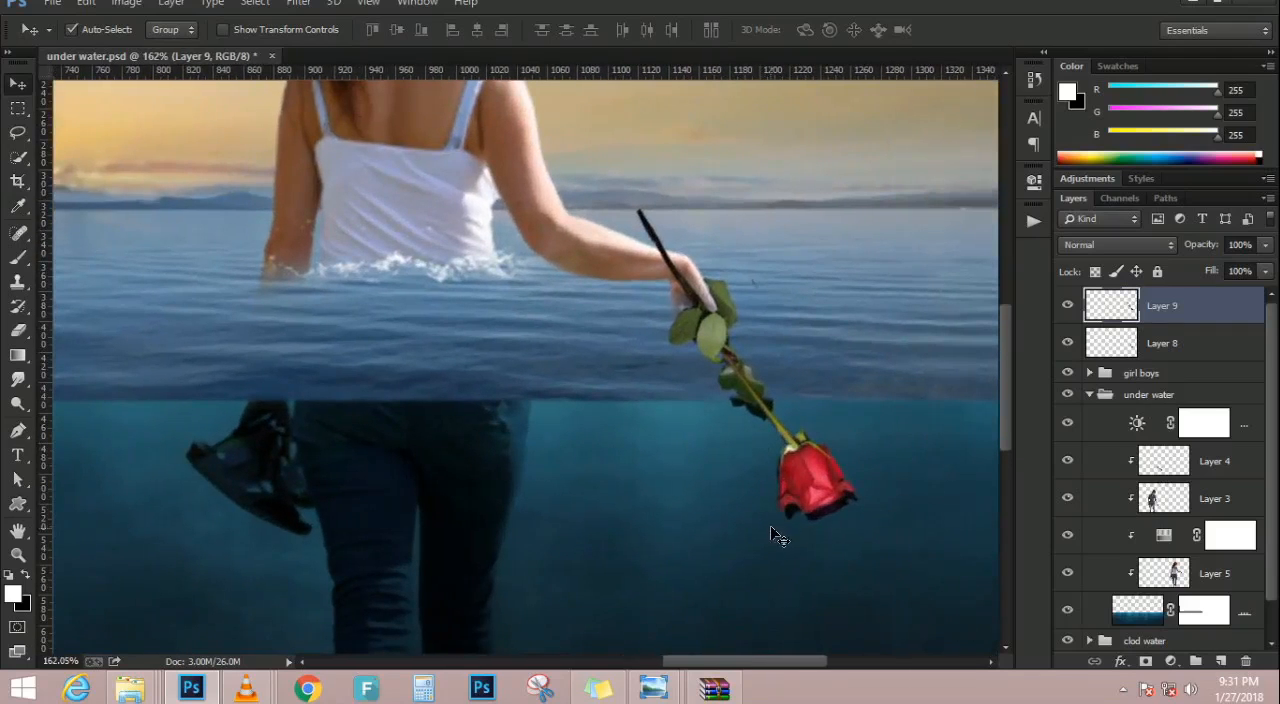
key("e")
mouse_move(881, 499)
left_mouse_down()
mouse_move(748, 522)
mouse_move(855, 493)
mouse_move(674, 466)
left_mouse_up()
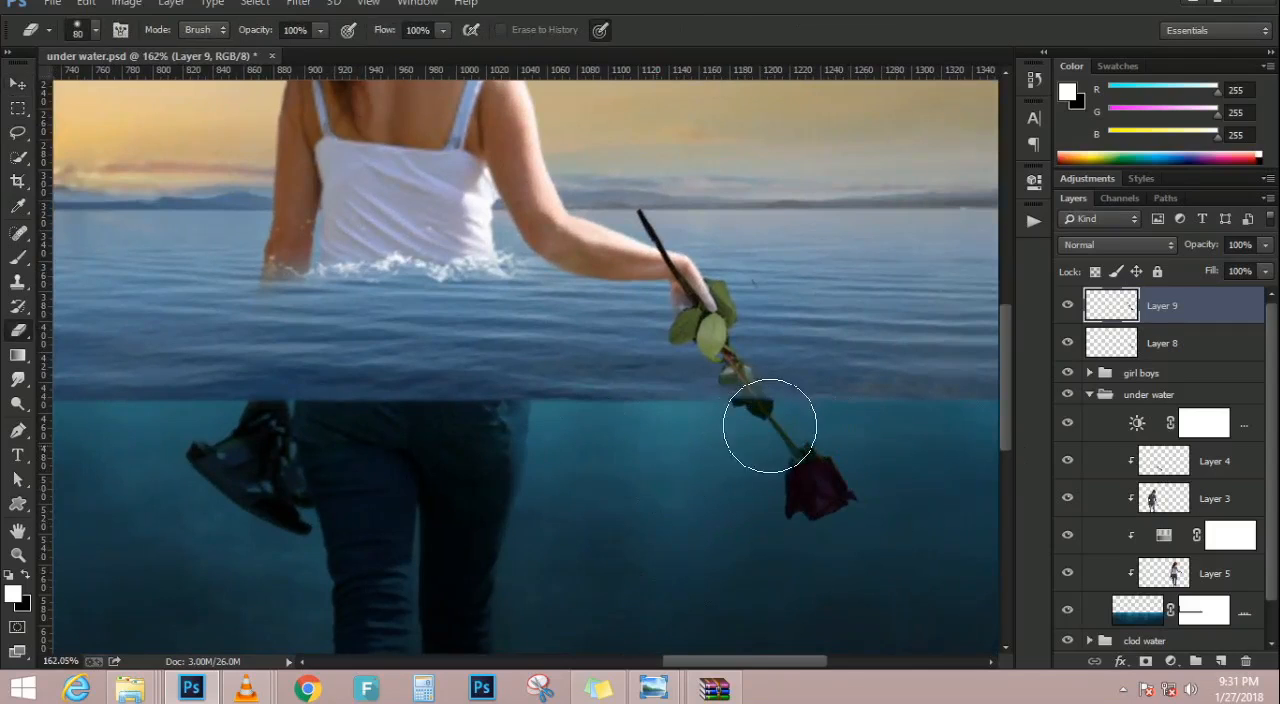
mouse_move(803, 397)
left_mouse_down()
mouse_move(659, 417)
mouse_move(750, 398)
mouse_move(686, 404)
mouse_move(731, 381)
mouse_move(686, 402)
mouse_move(721, 383)
mouse_move(664, 394)
mouse_move(723, 377)
mouse_move(670, 374)
mouse_move(752, 344)
mouse_move(685, 366)
mouse_move(736, 339)
mouse_move(690, 354)
mouse_move(772, 380)
mouse_move(774, 293)
left_mouse_up()
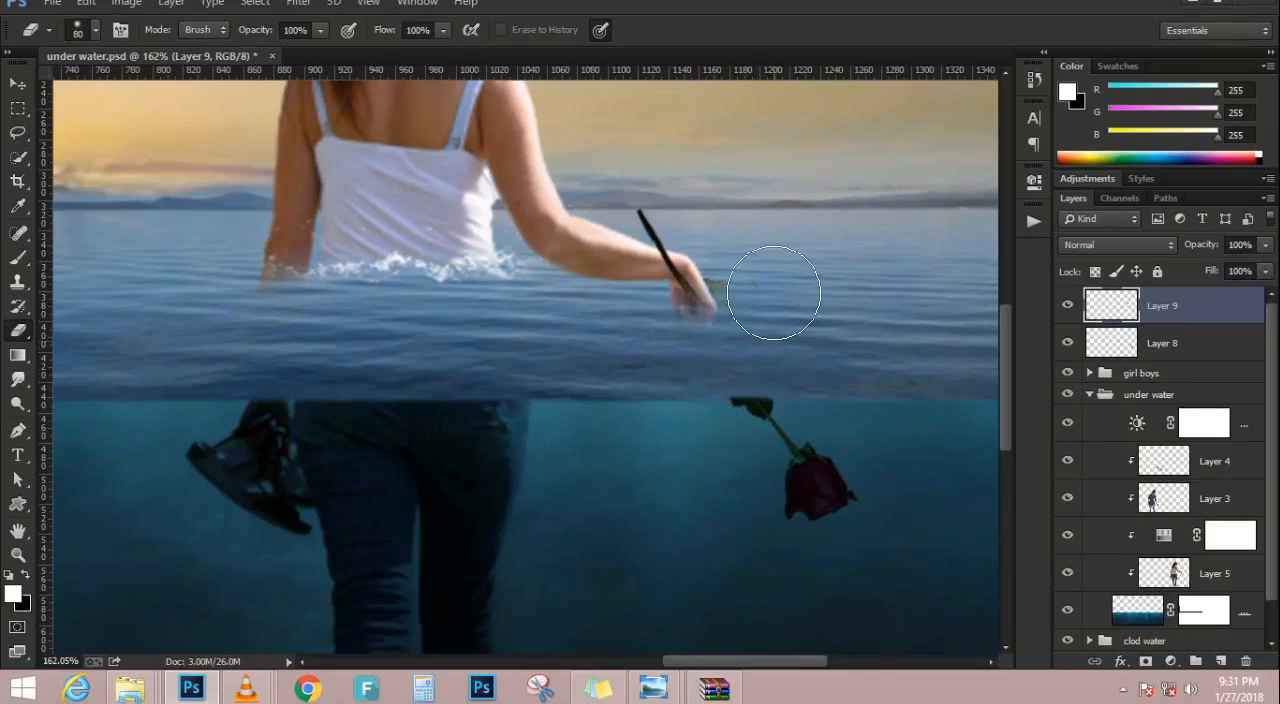
scroll(686, 300, "down", 5)
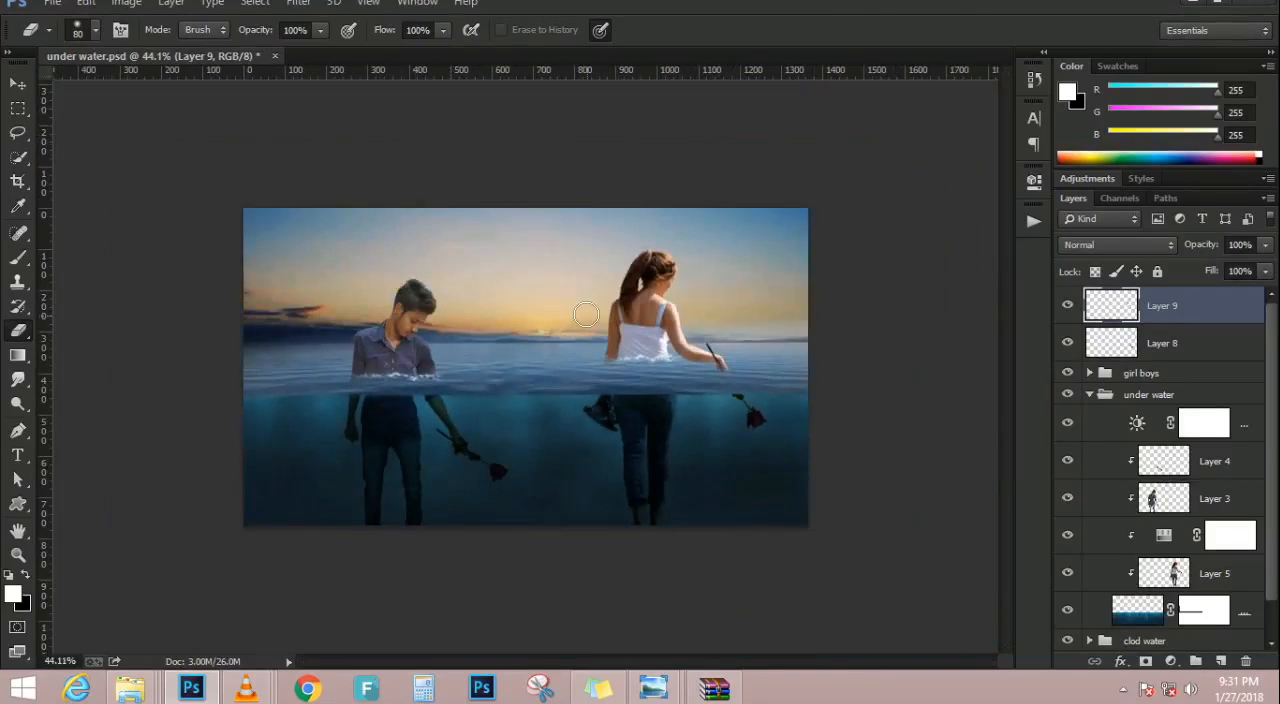
scroll(585, 315, "up", 4)
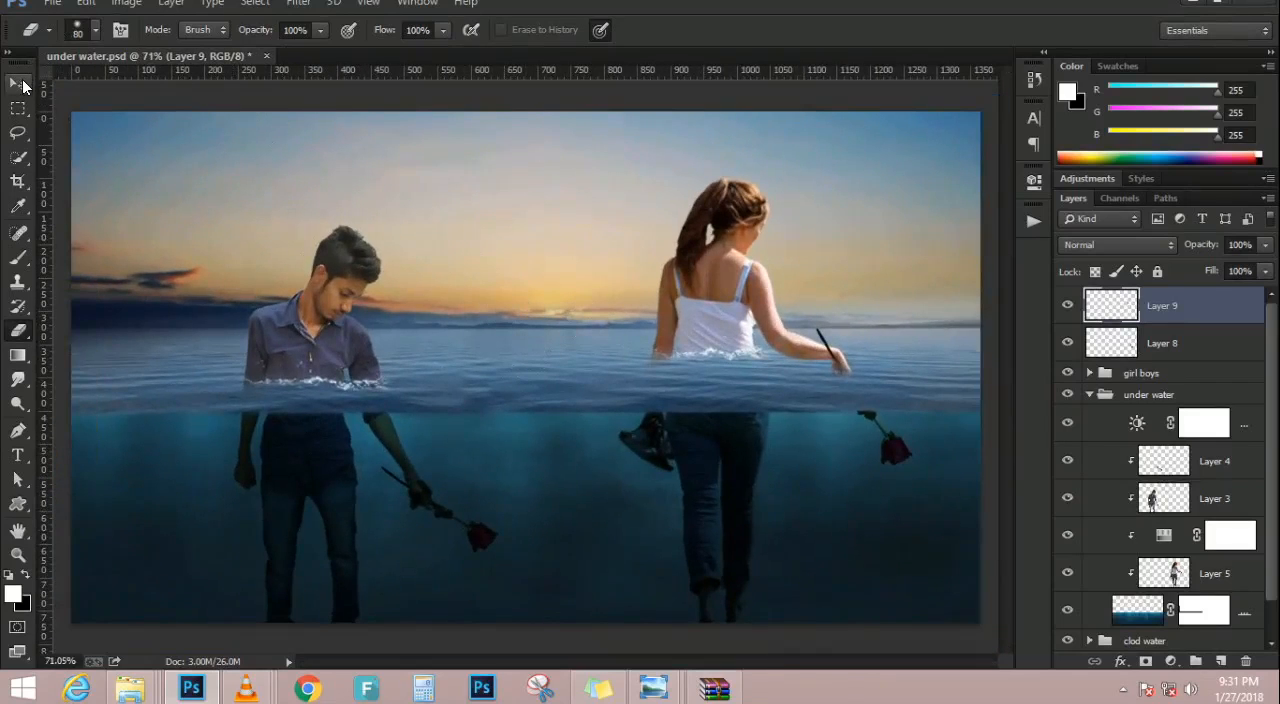
left_click(19, 83)
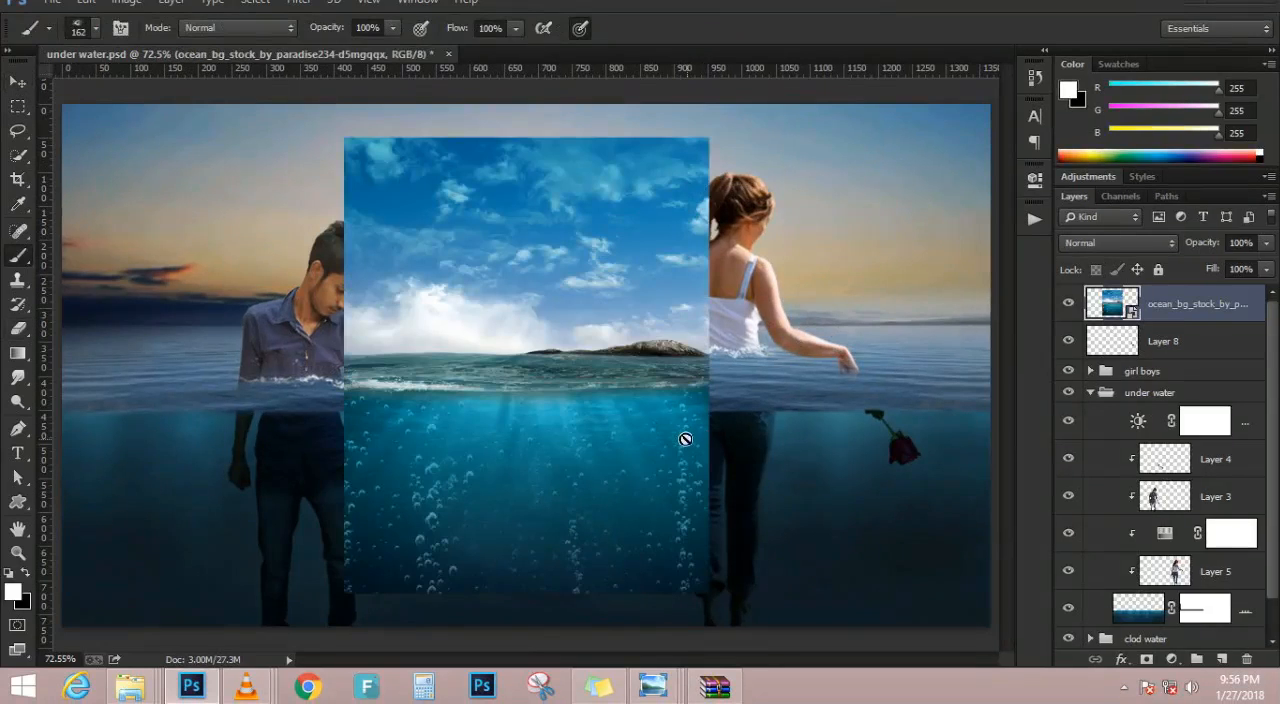
Lasso a column of bubbles in the ocean stock image, copy it to a new layer, and hide the ocean image
scroll(686, 437, "up", 1)
key("b")
left_click(17, 131)
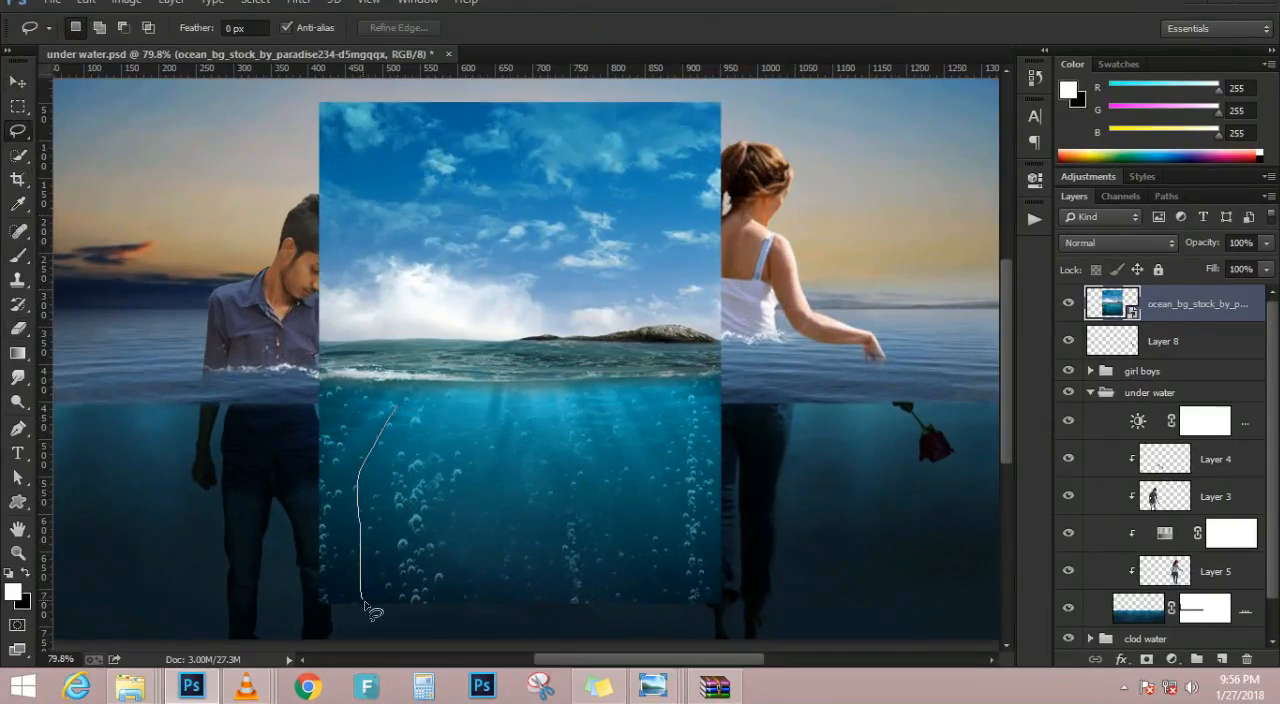
left_click_drag(465, 427, 452, 421)
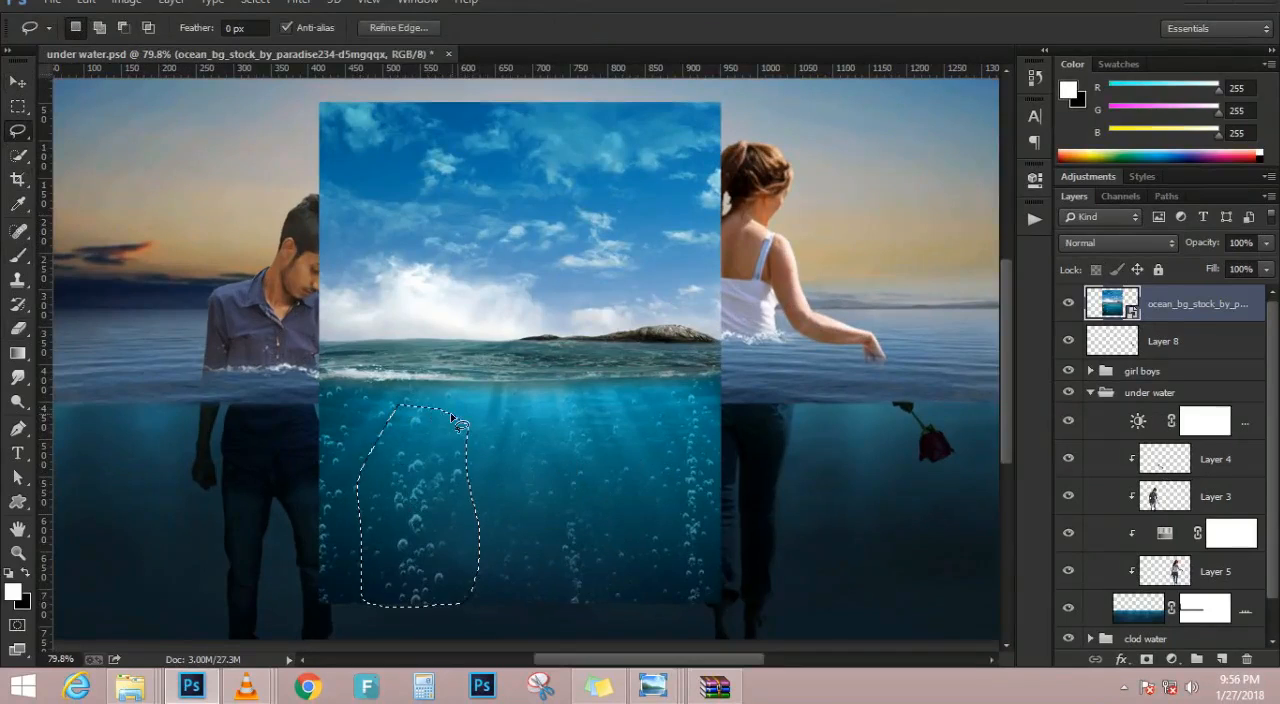
key("ctrl+j")
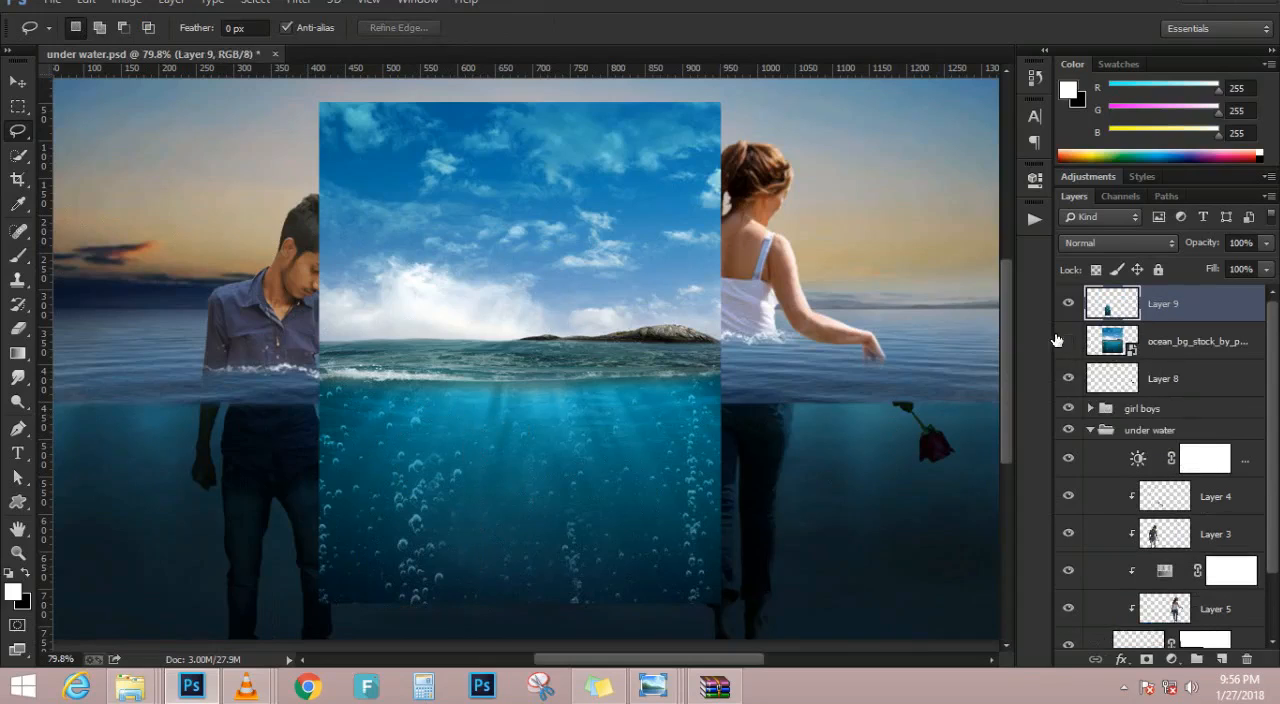
left_click(1066, 341)
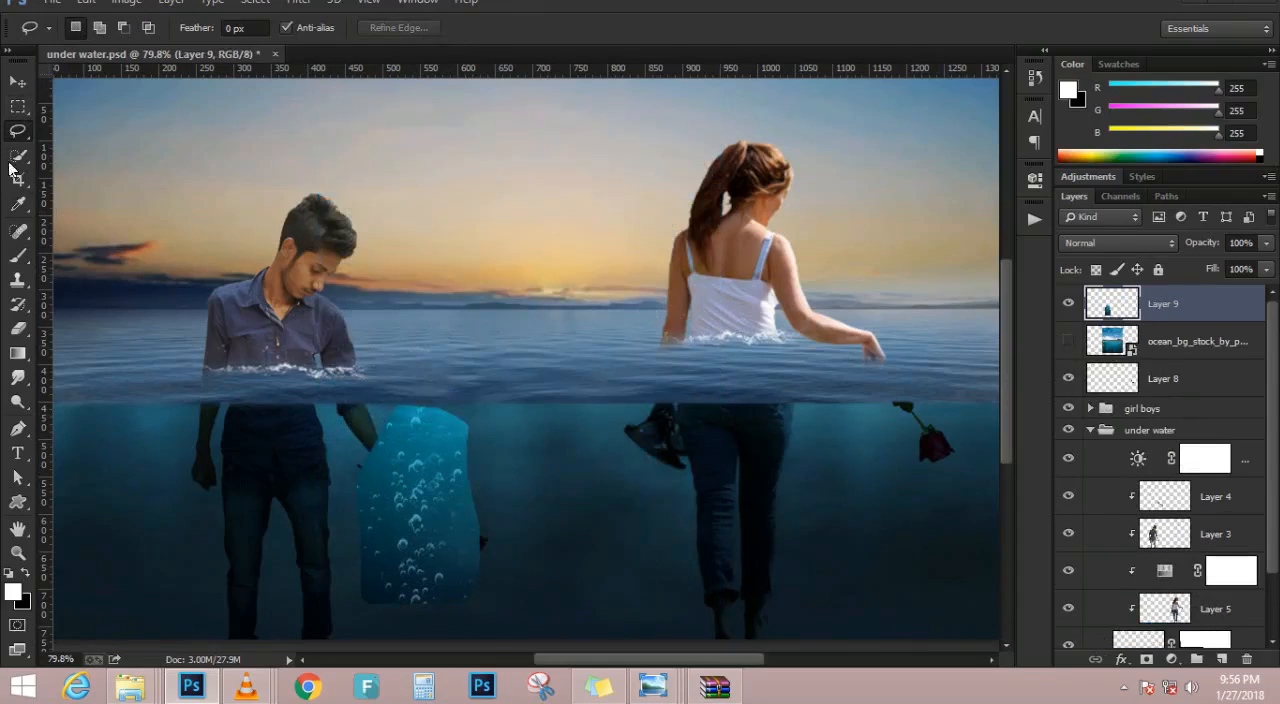
Lower the opacity of the bubble layer, Layer 9, to 32%
left_click(12, 86)
left_click_drag(1190, 250, 1178, 248)
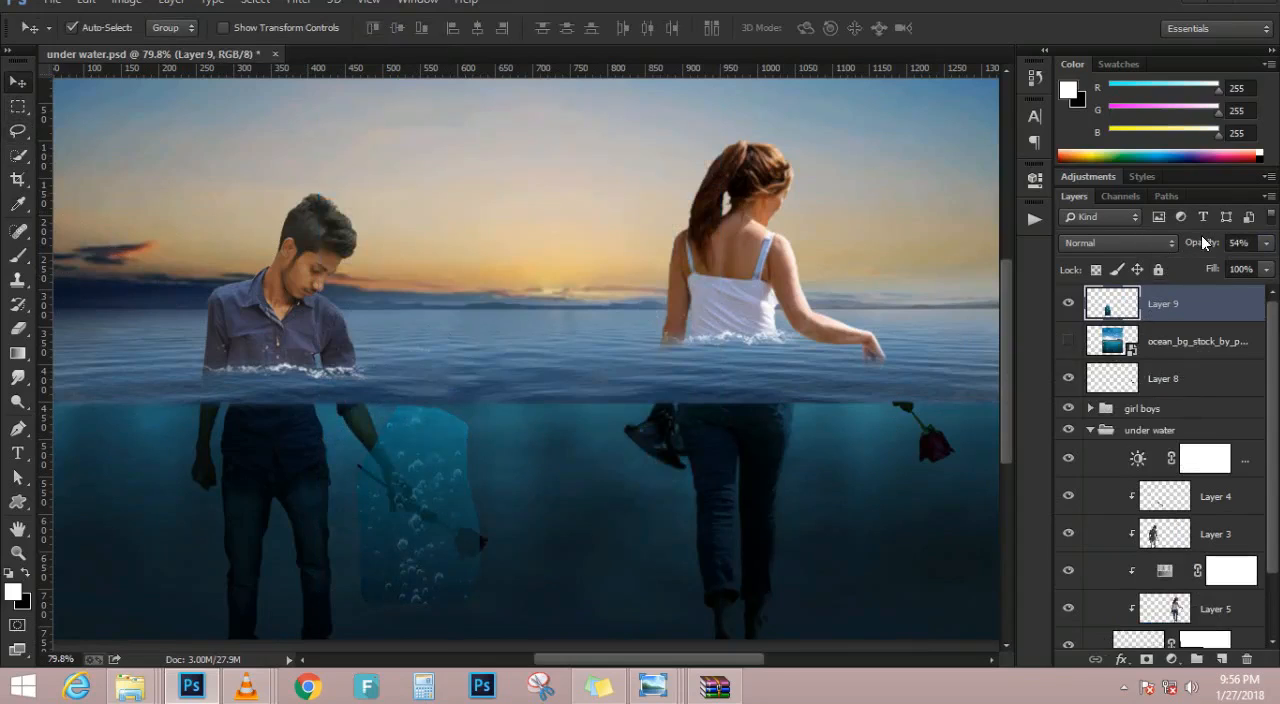
left_click_drag(1203, 243, 1192, 247)
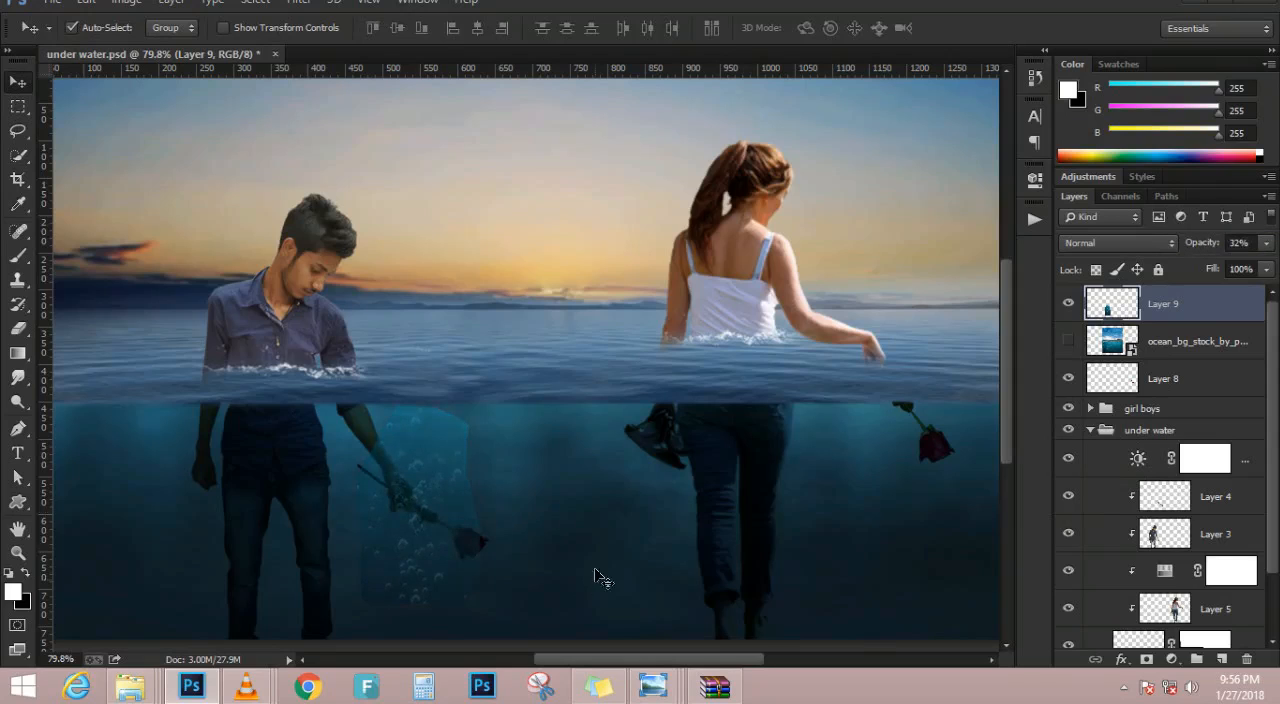
scroll(597, 589, "down", 2)
scroll(361, 612, "up", 1)
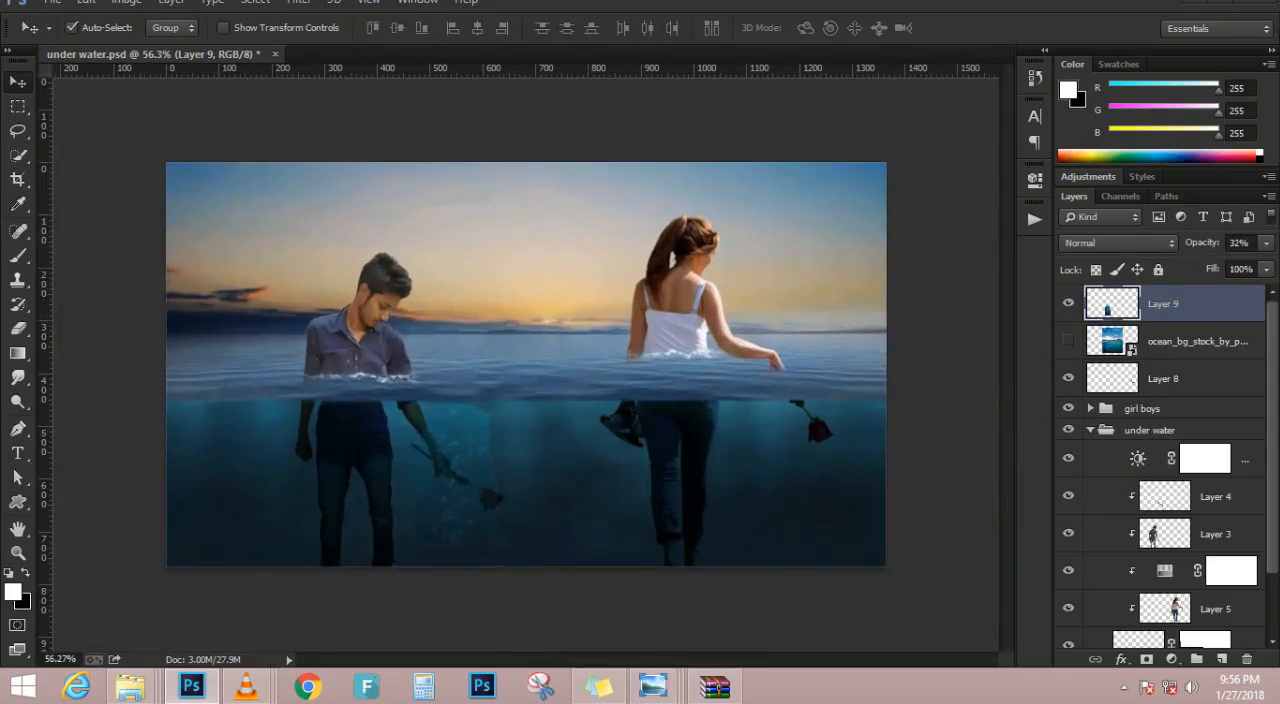
scroll(408, 515, "up", 12)
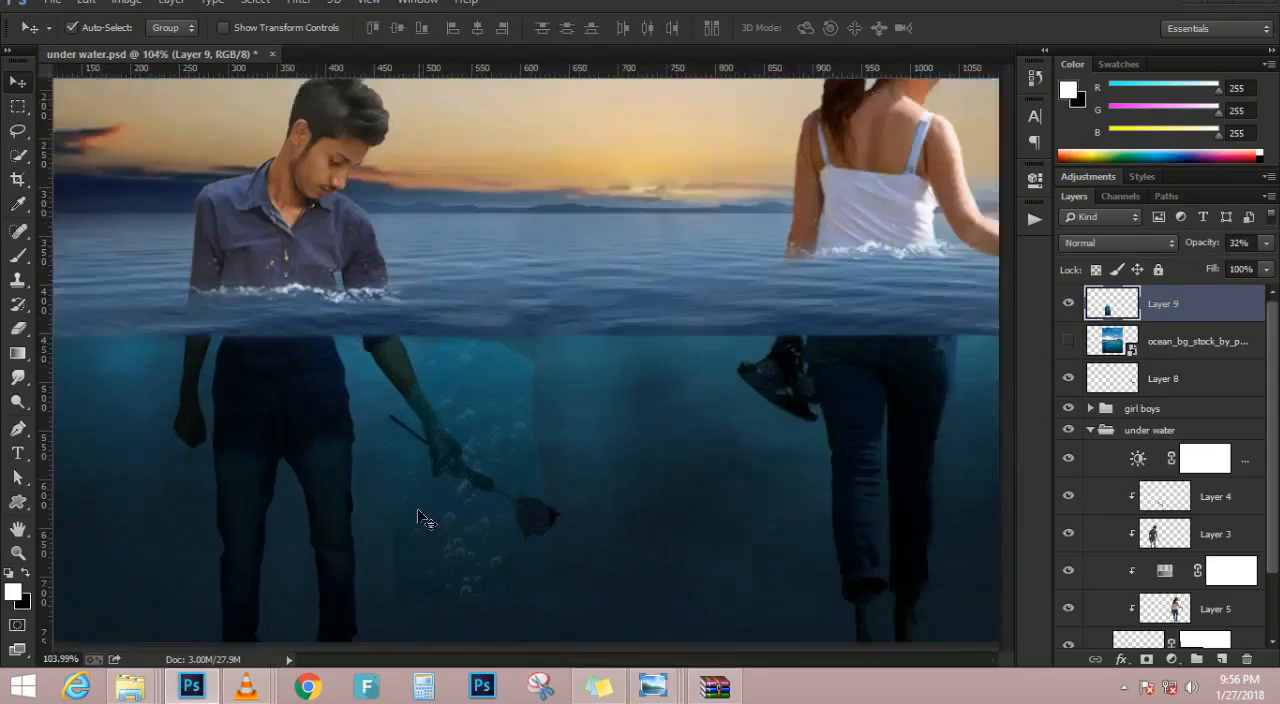
Shrink the bubbles to about 57% in width and height, rotate them 27.01°, and place them beside the man's empty hand underwater
left_click_drag(429, 528, 467, 434)
key("ctrl+t")
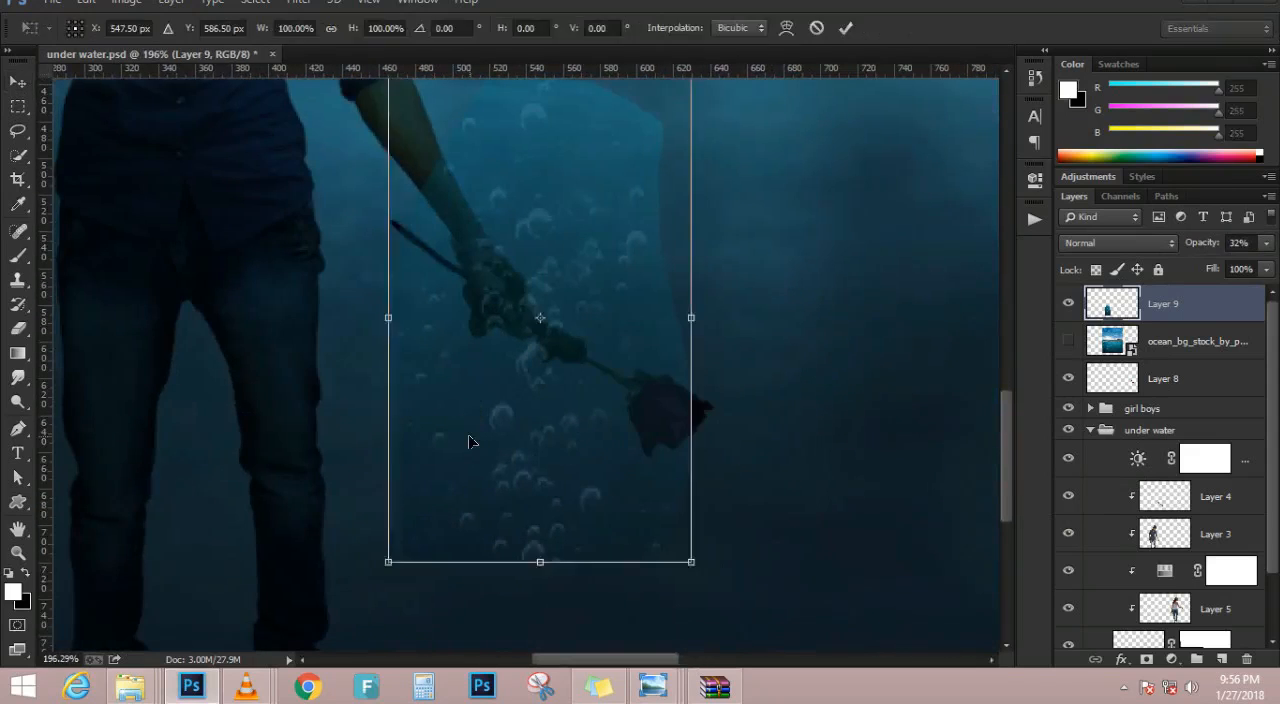
scroll(469, 446, "down", 6)
left_click_drag(593, 511, 560, 451)
left_click_drag(483, 415, 130, 345)
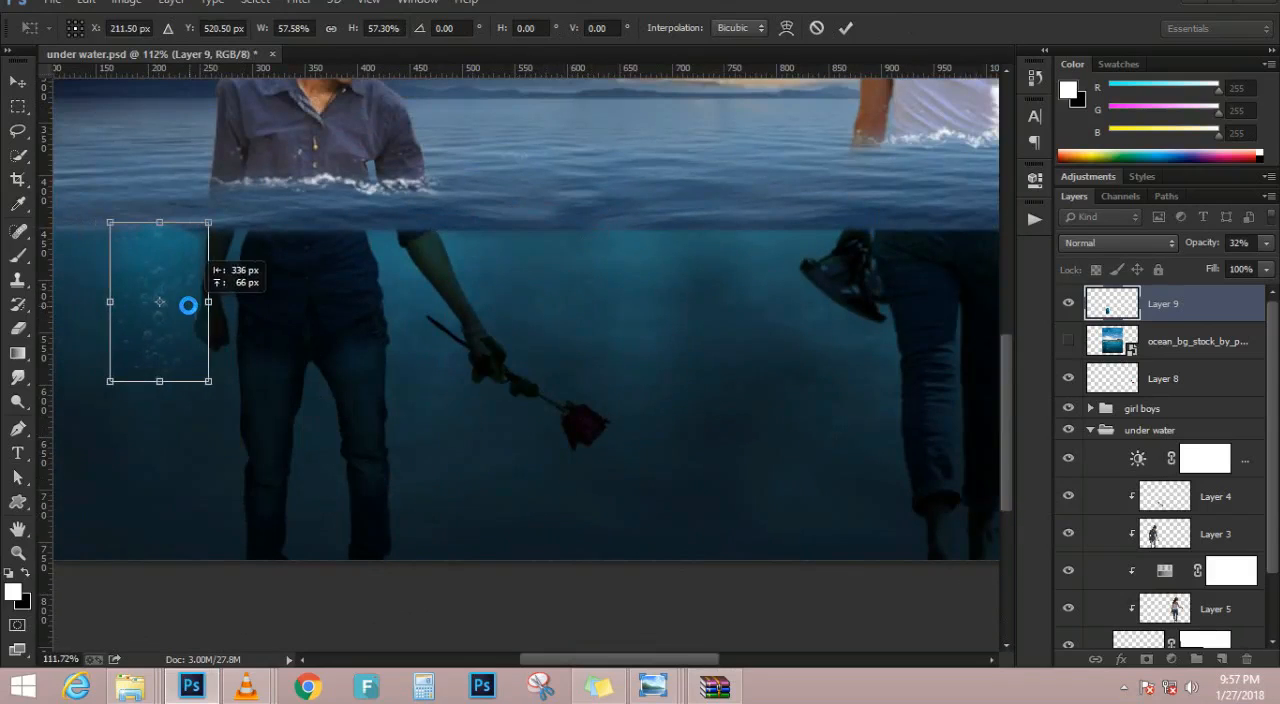
left_click_drag(225, 240, 293, 256)
left_click_drag(173, 286, 192, 285)
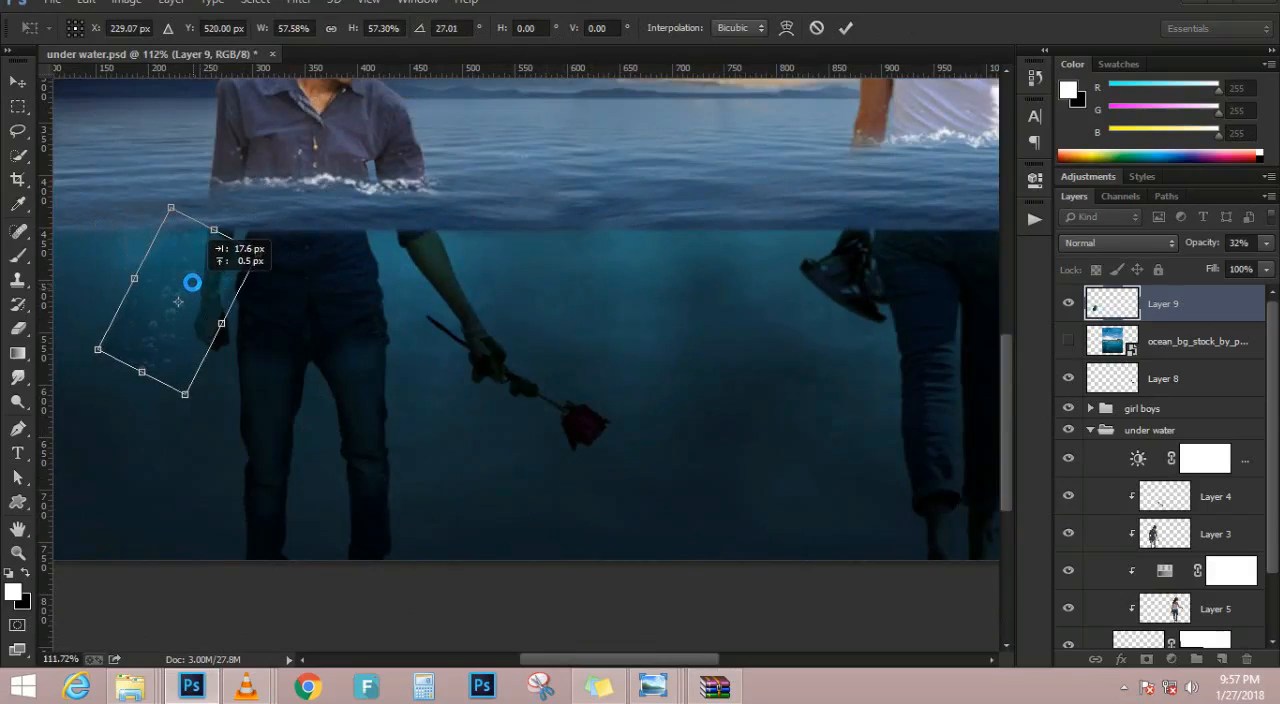
key("Return")
scroll(197, 293, "down", 3)
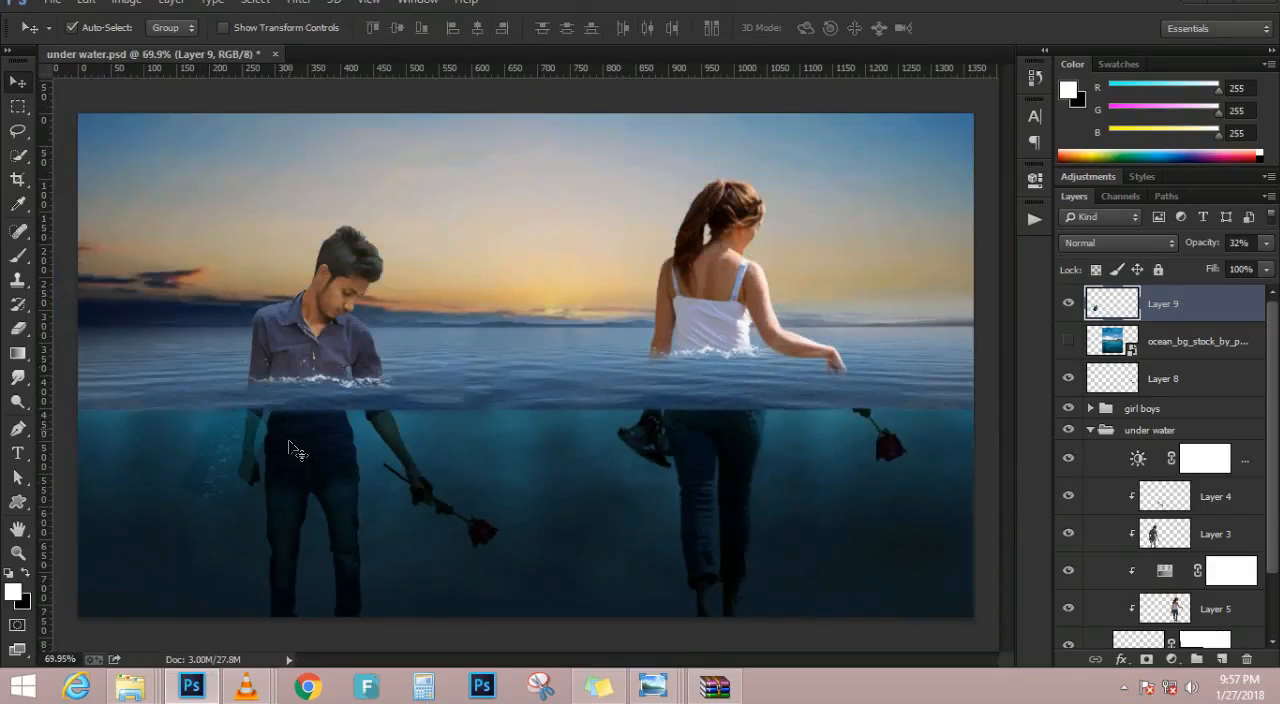
Erase the visible edges of the bubble patch around the man's empty hand with a 125 px eraser
scroll(296, 440, "up", 1)
key("e")
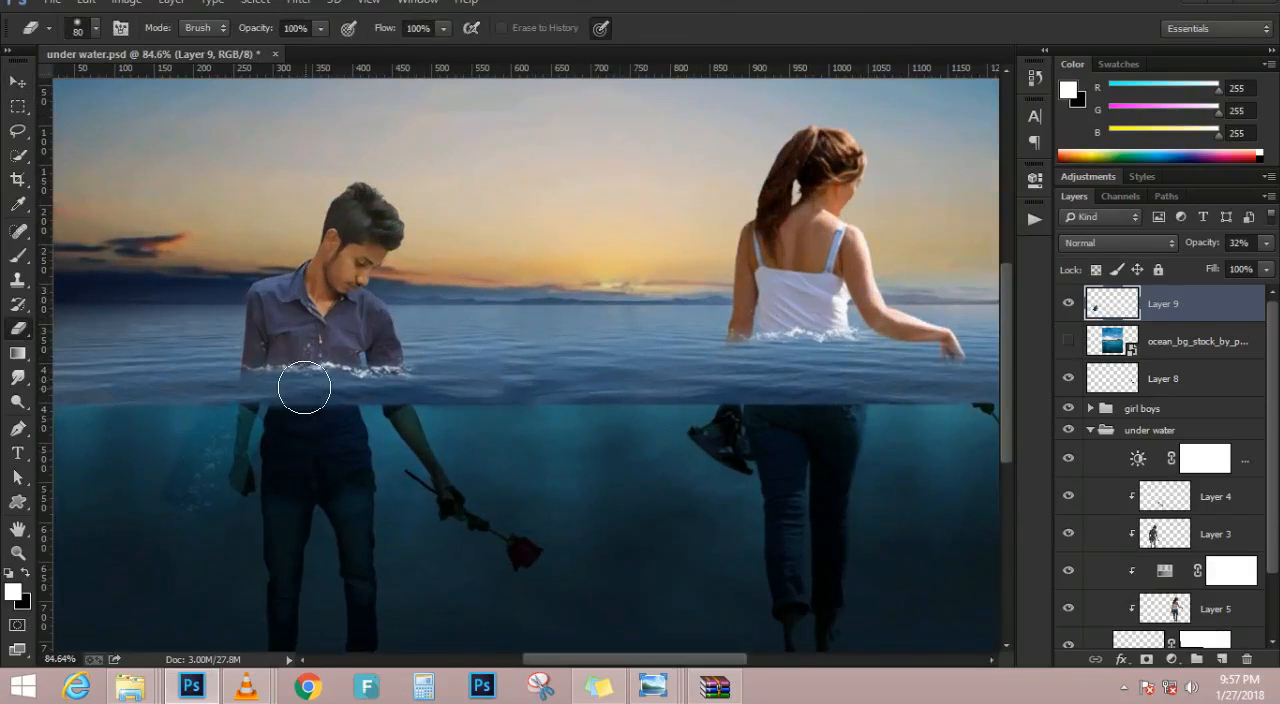
scroll(304, 388, "up", 1)
key("bracketright")
key("bracketright")
key("bracketright")
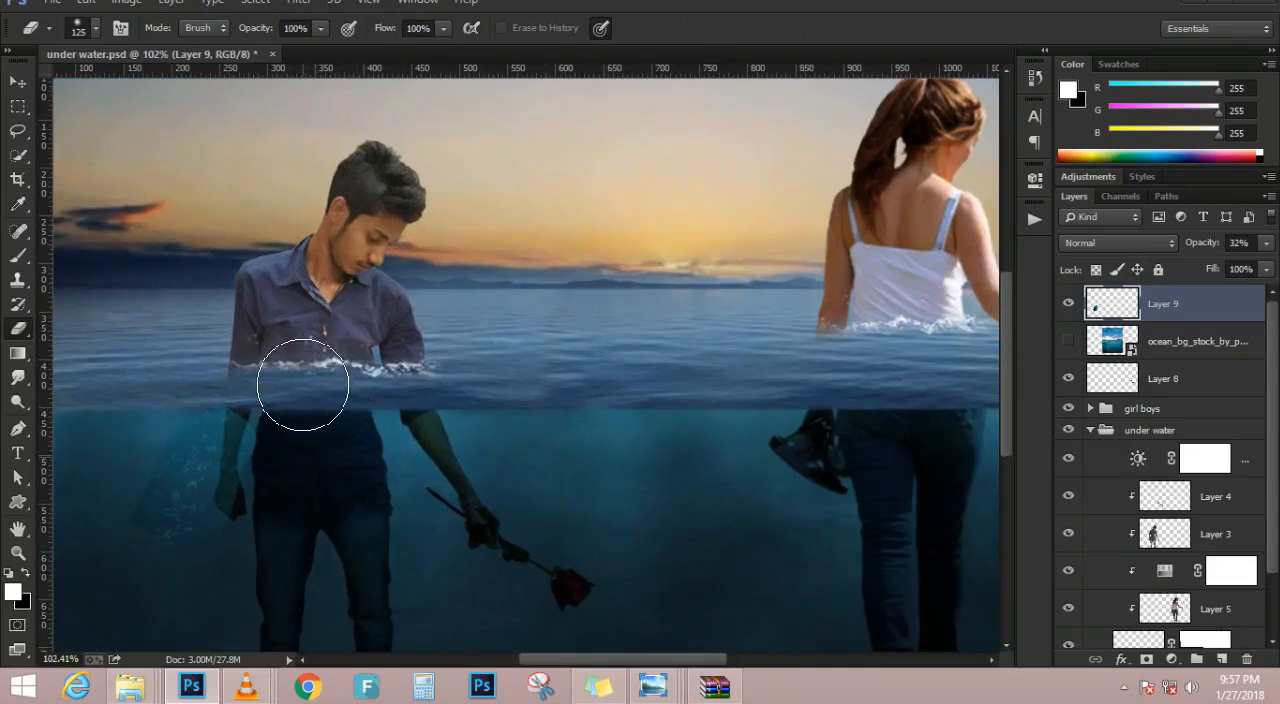
mouse_move(174, 398)
left_mouse_down()
mouse_move(109, 469)
mouse_move(129, 589)
mouse_move(241, 516)
left_mouse_up()
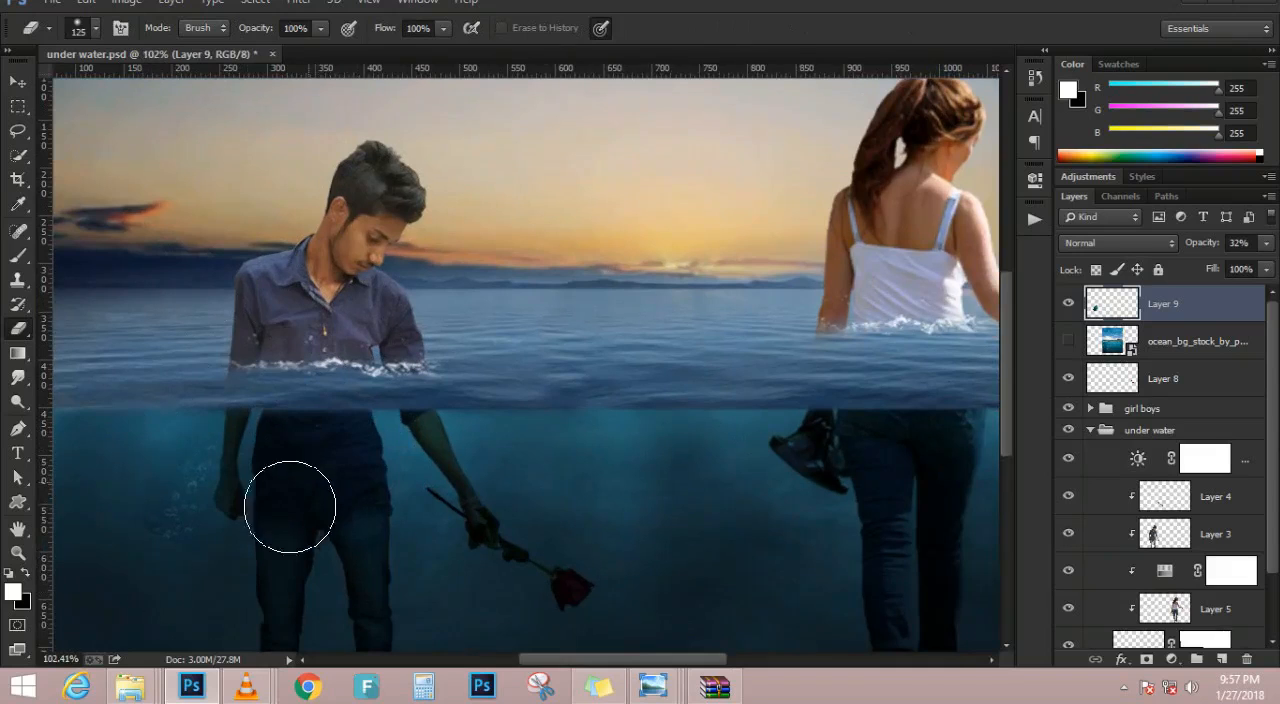
scroll(329, 517, "down", 2)
scroll(328, 516, "up", 2)
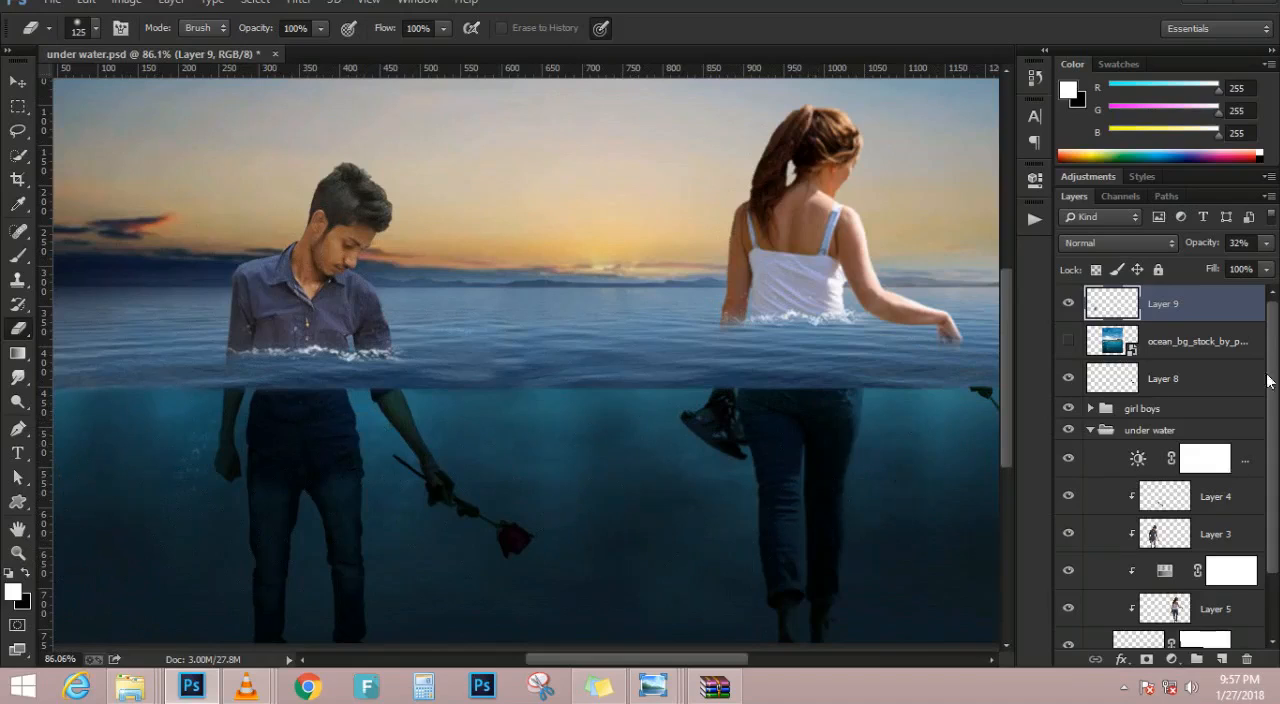
Select the ocean stock image layer and make it visible over the composite
left_click(1236, 336)
key("ctrl+j")
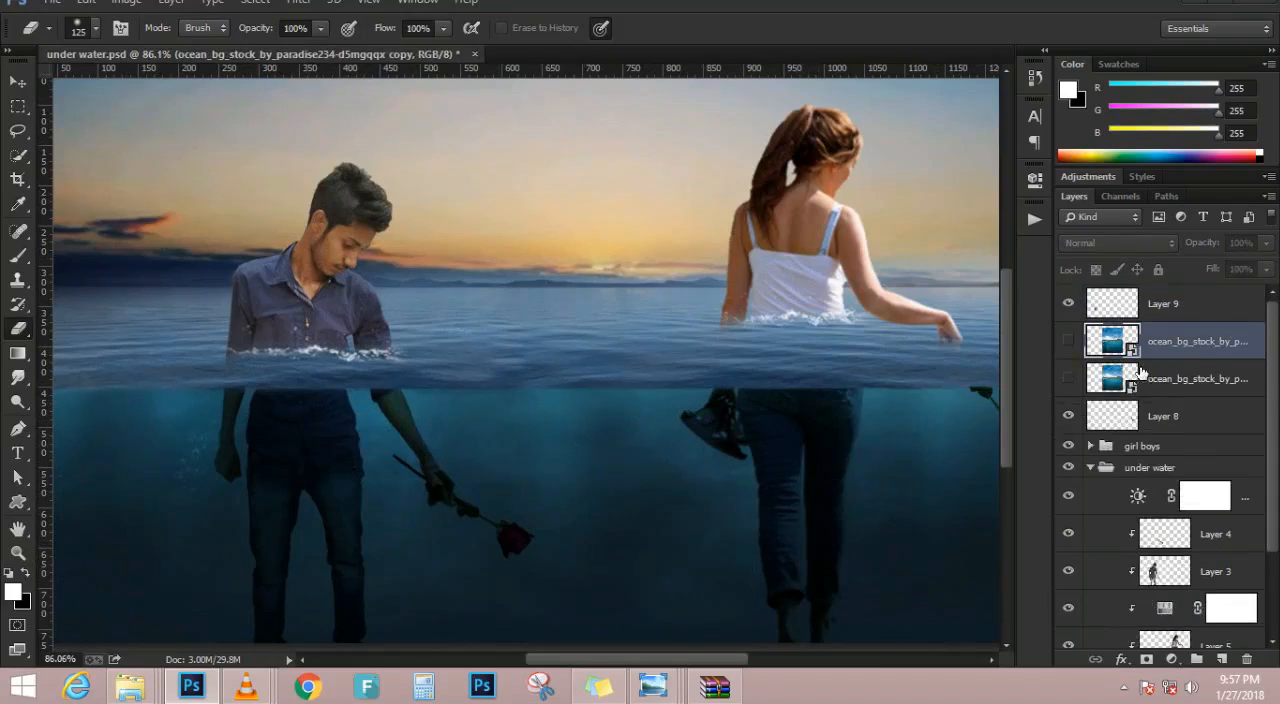
key("ctrl+z")
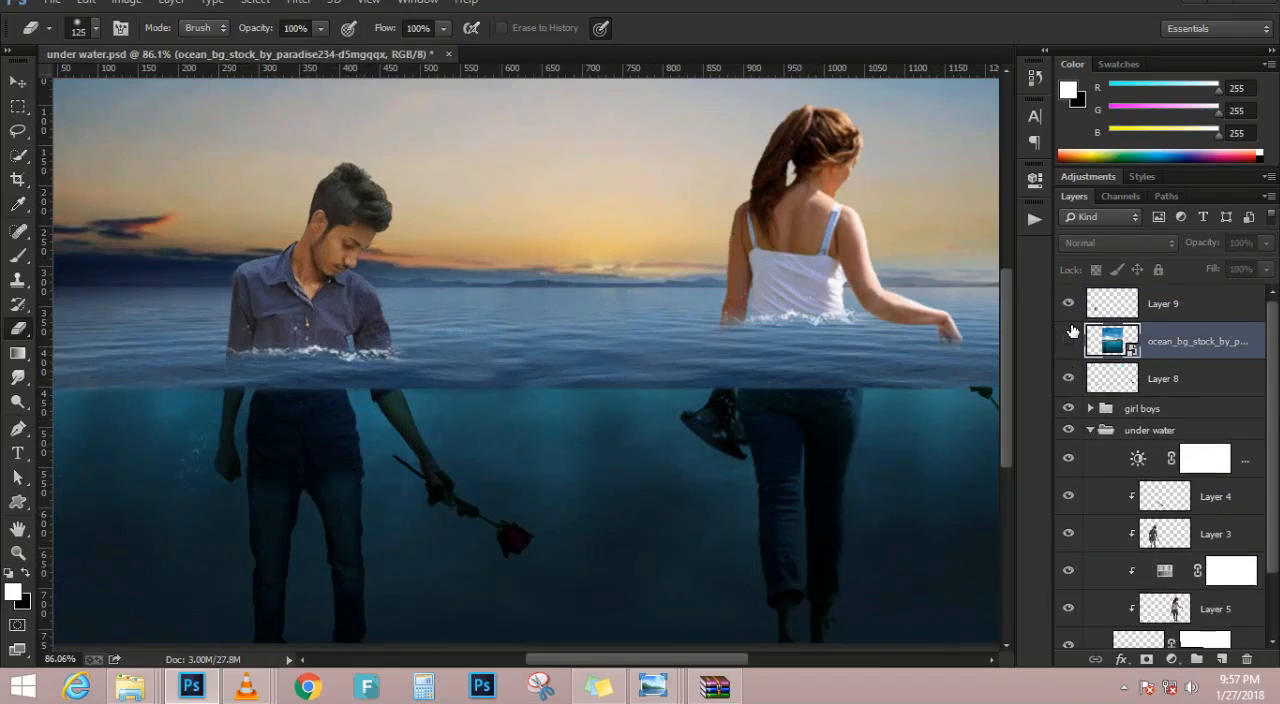
left_click(1067, 340)
scroll(601, 372, "down", 1)
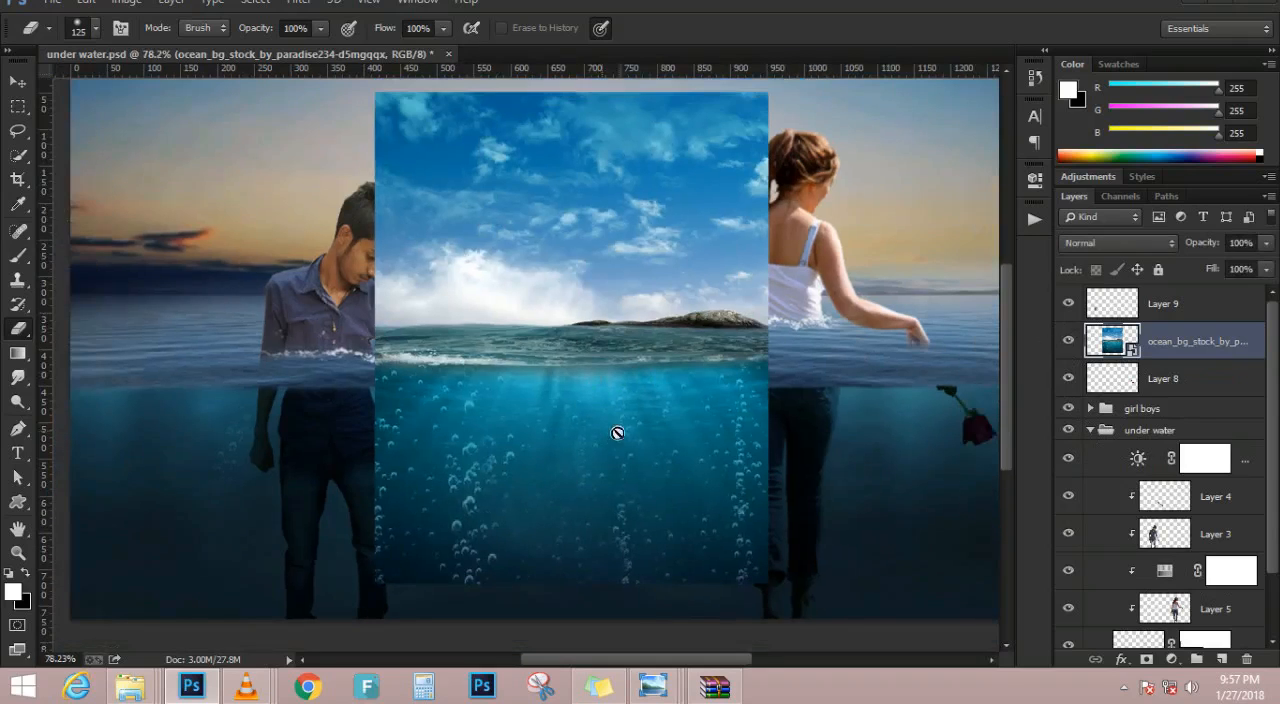
Try to outline the foam strip along the ocean image's waterline with a freehand lasso
left_click(17, 130)
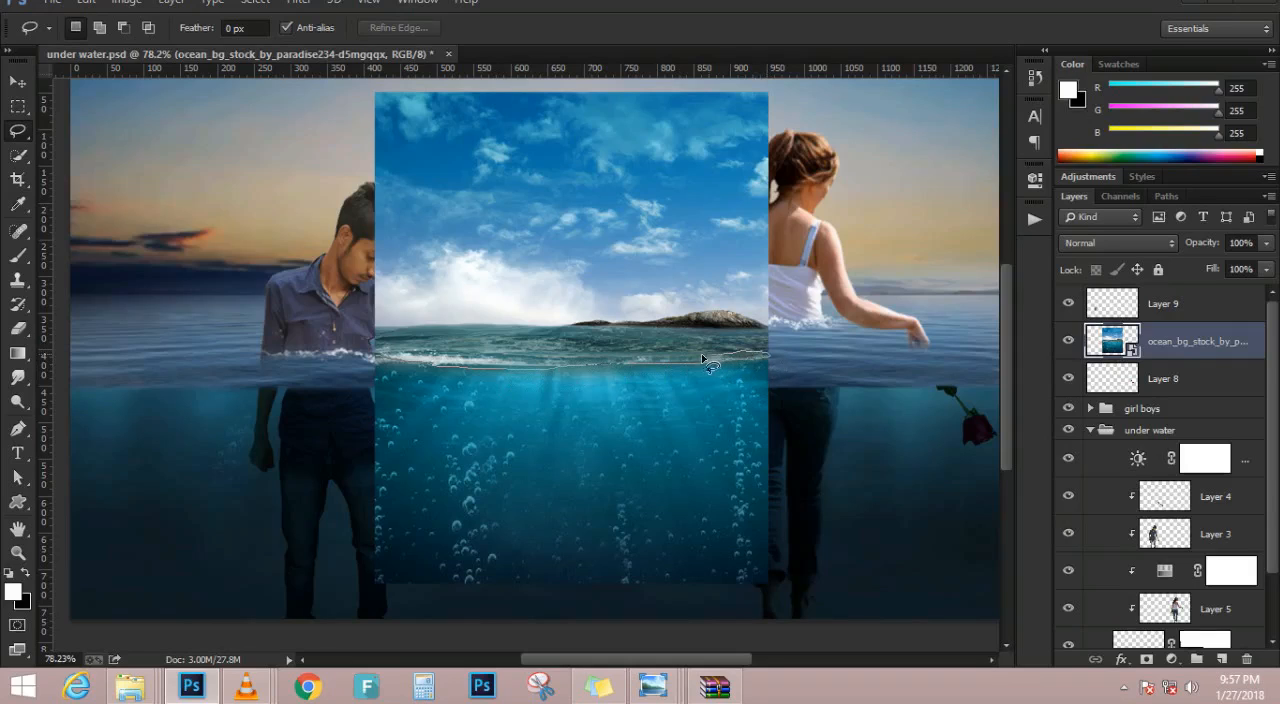
left_click_drag(651, 366, 648, 362)
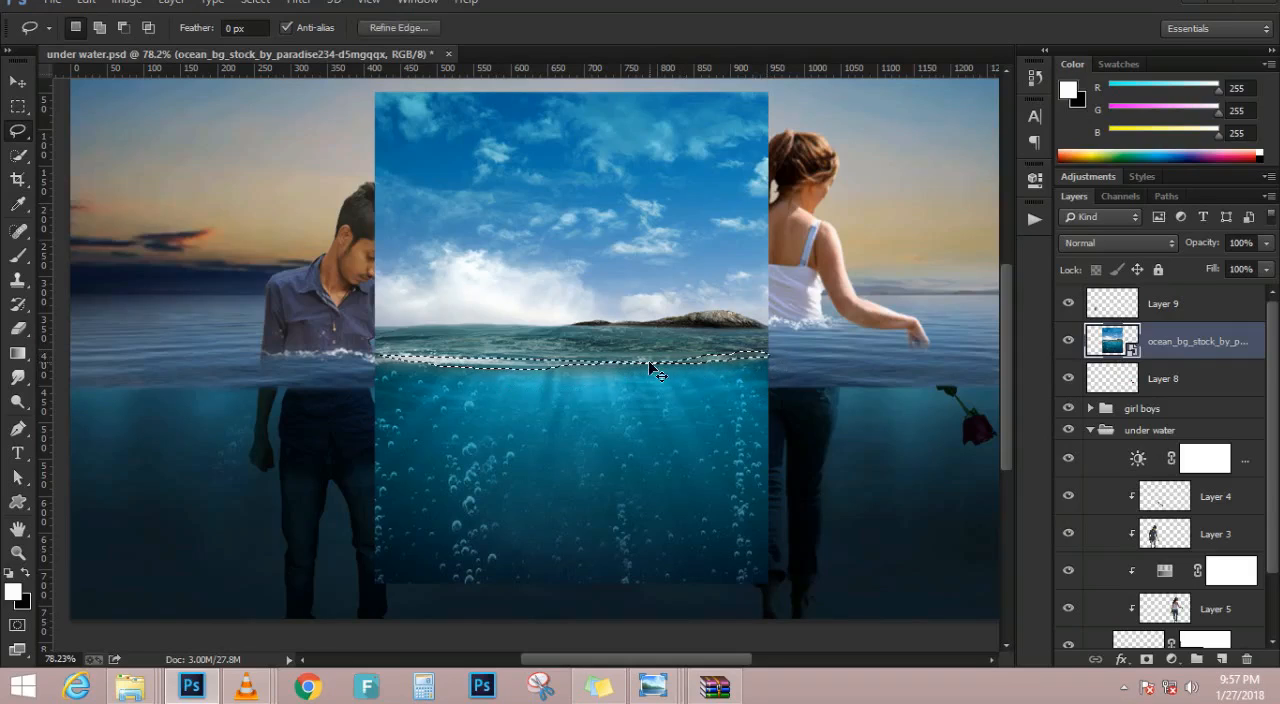
scroll(614, 340, "up", 2)
left_click_drag(545, 387, 556, 409)
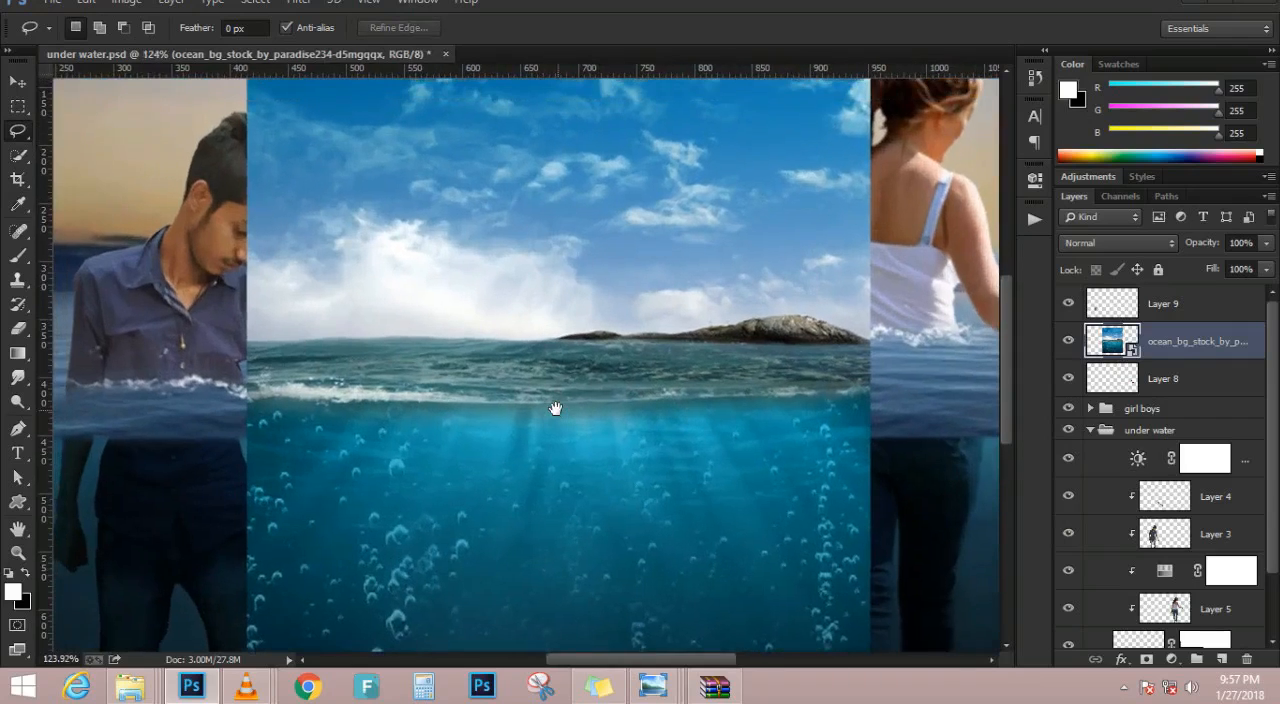
Select the narrow foam strip along the ocean image's waterline with the Polygonal Lasso at 0.3 px feather
right_click(16, 132)
left_click(59, 150)
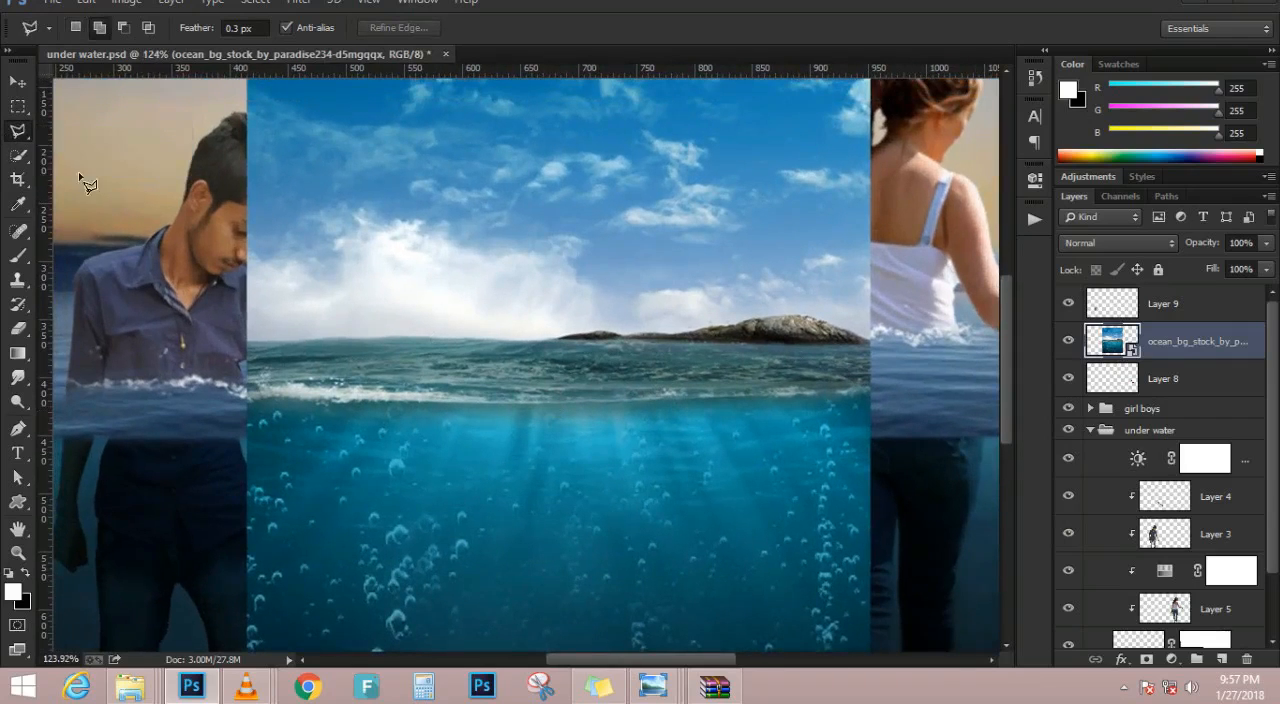
left_click(249, 401)
left_click(334, 402)
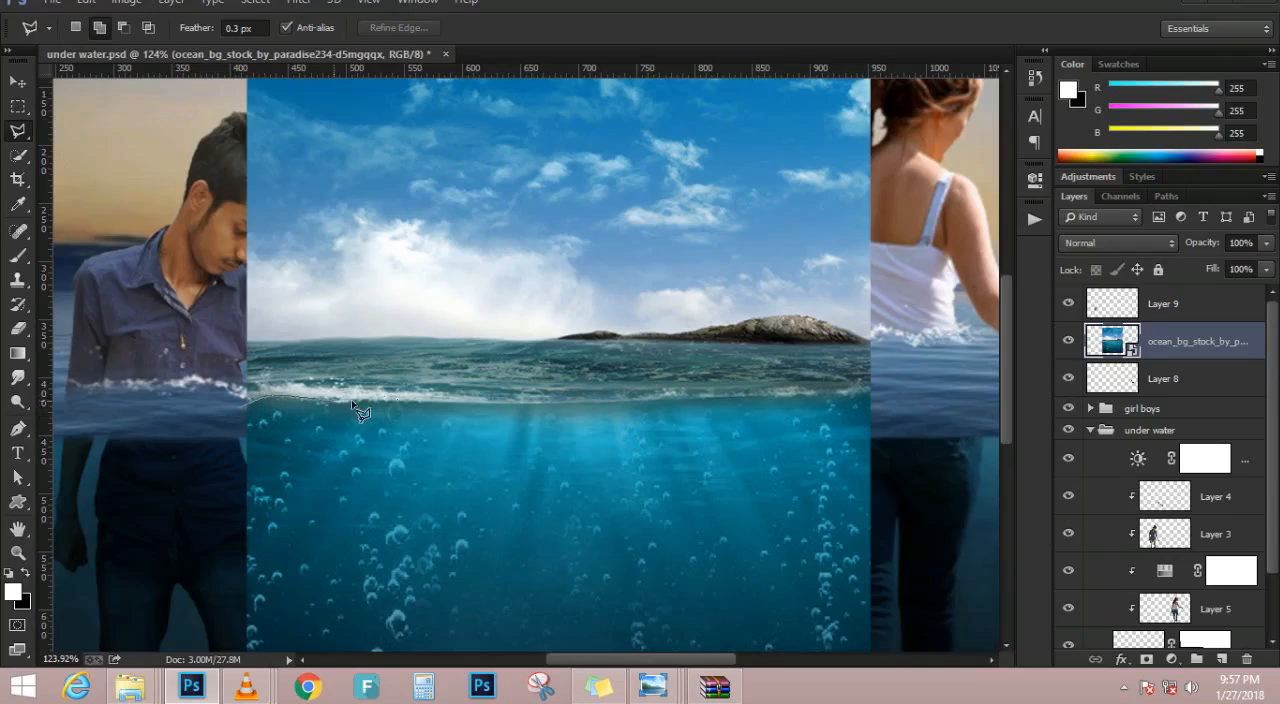
left_click(489, 401)
left_click(743, 397)
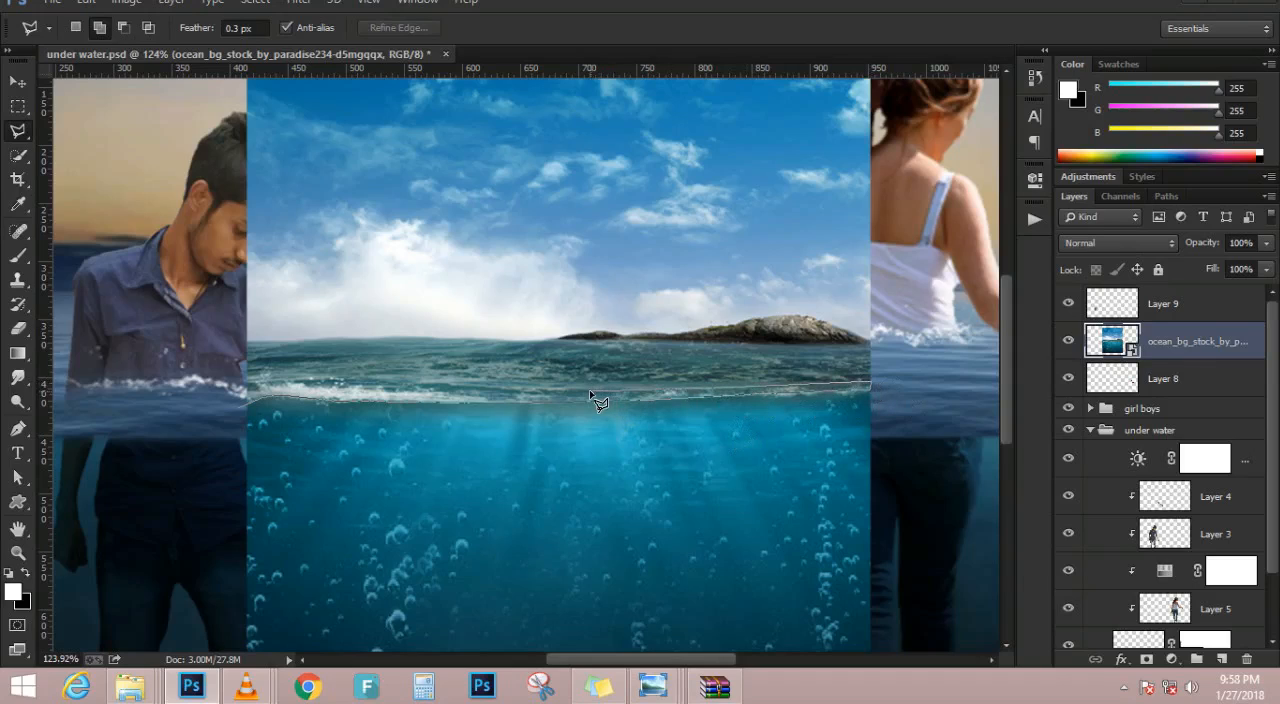
left_click(238, 402)
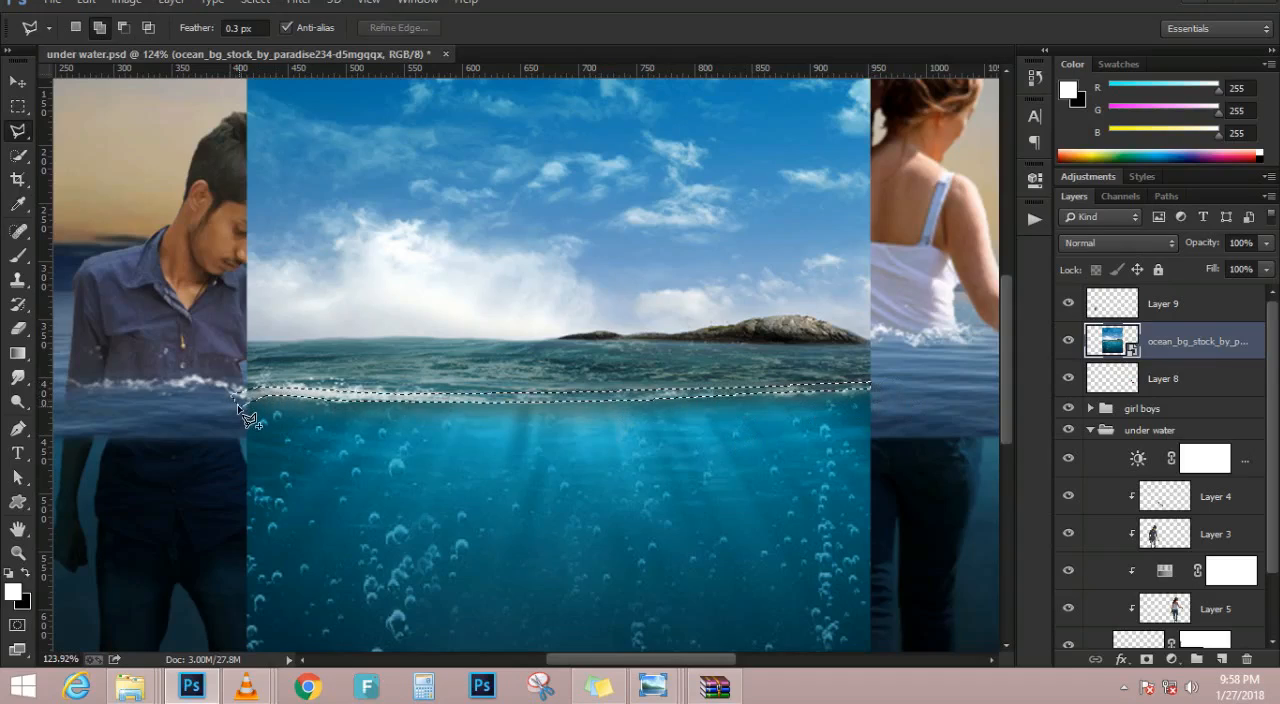
Copy the selected foam strip to a new layer and hide the ocean stock image
scroll(297, 390, "down", 3)
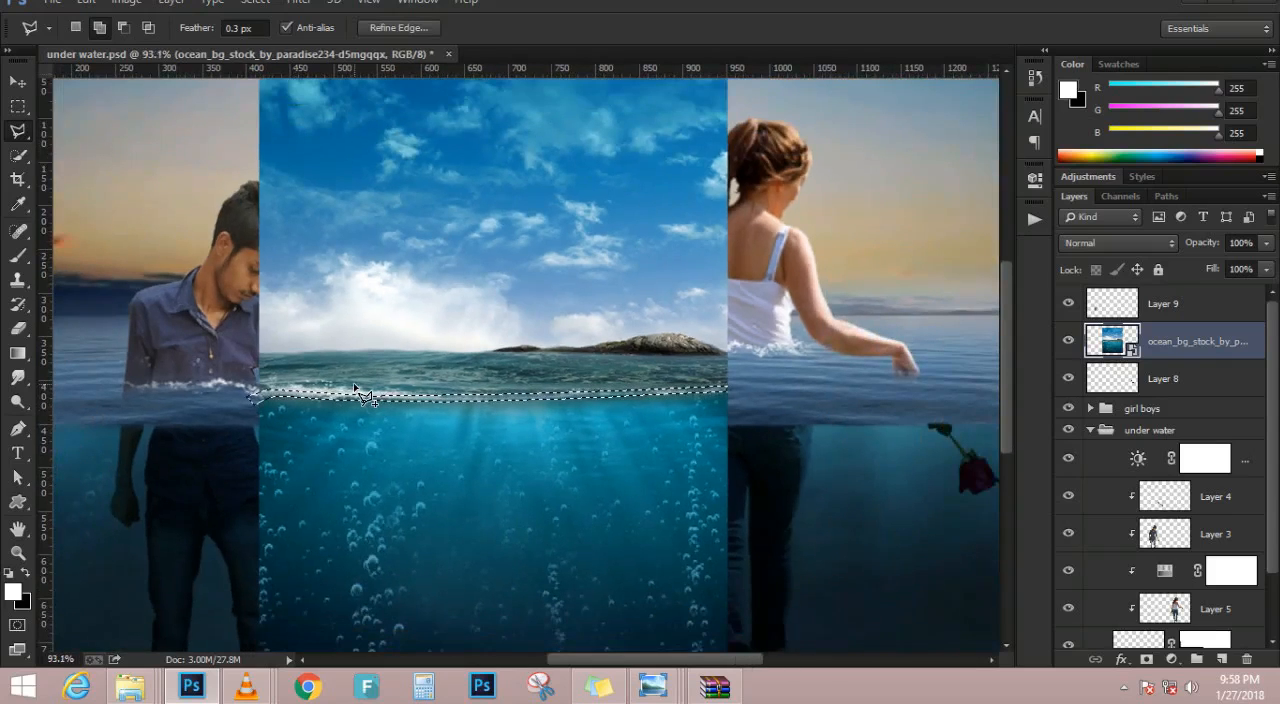
key("ctrl+j")
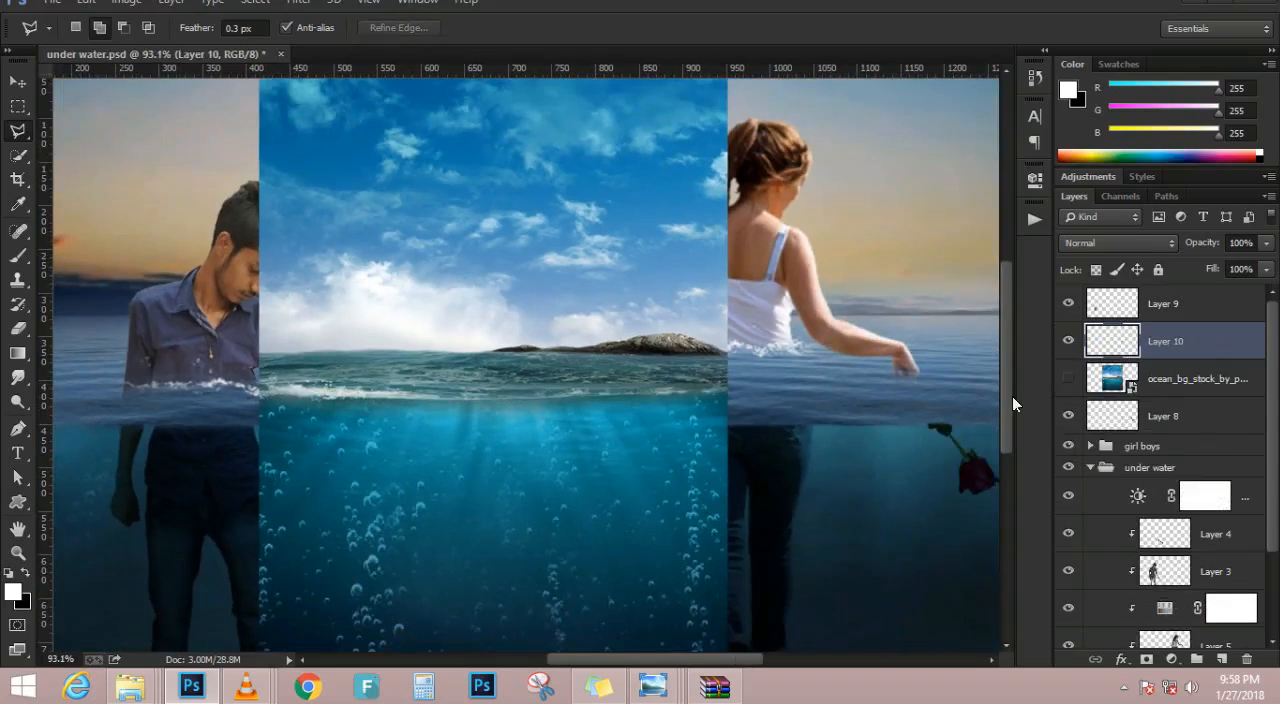
left_click(1068, 378)
scroll(441, 421, "down", 4)
scroll(352, 393, "up", 2)
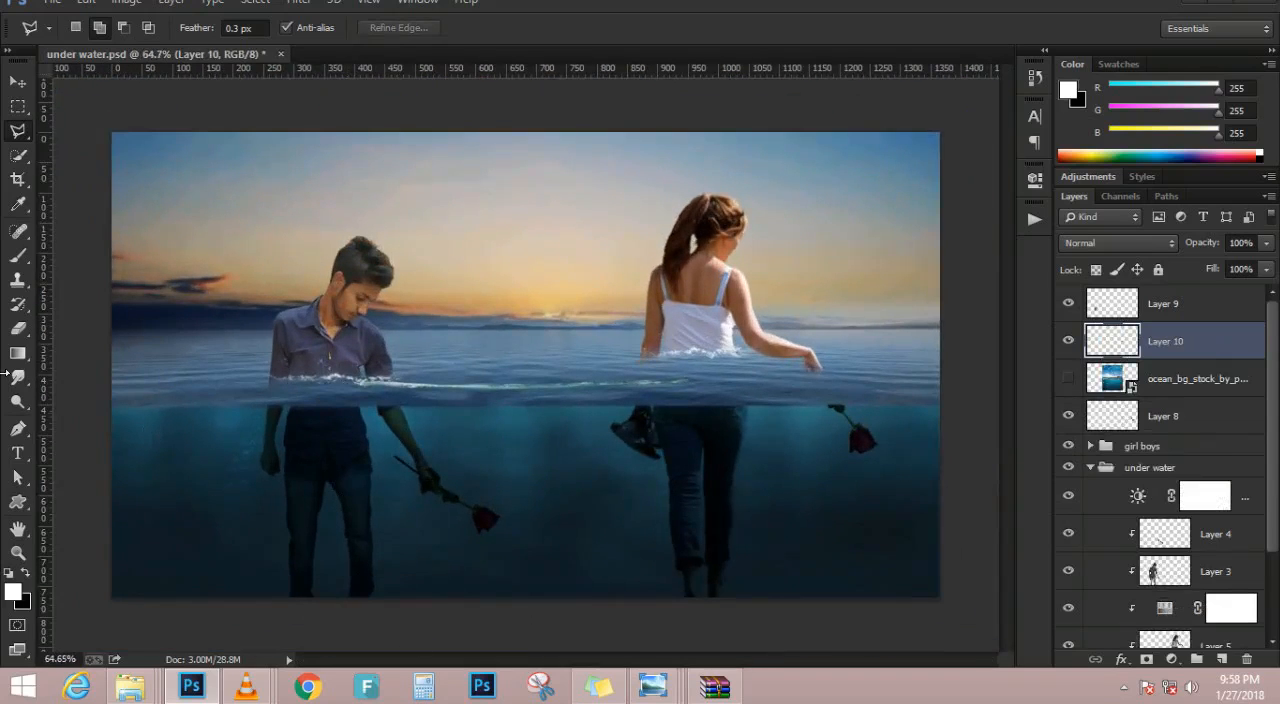
Enlarge the foam strip to about 252% in width and height so it spans the full picture at the waterline
left_click(17, 82)
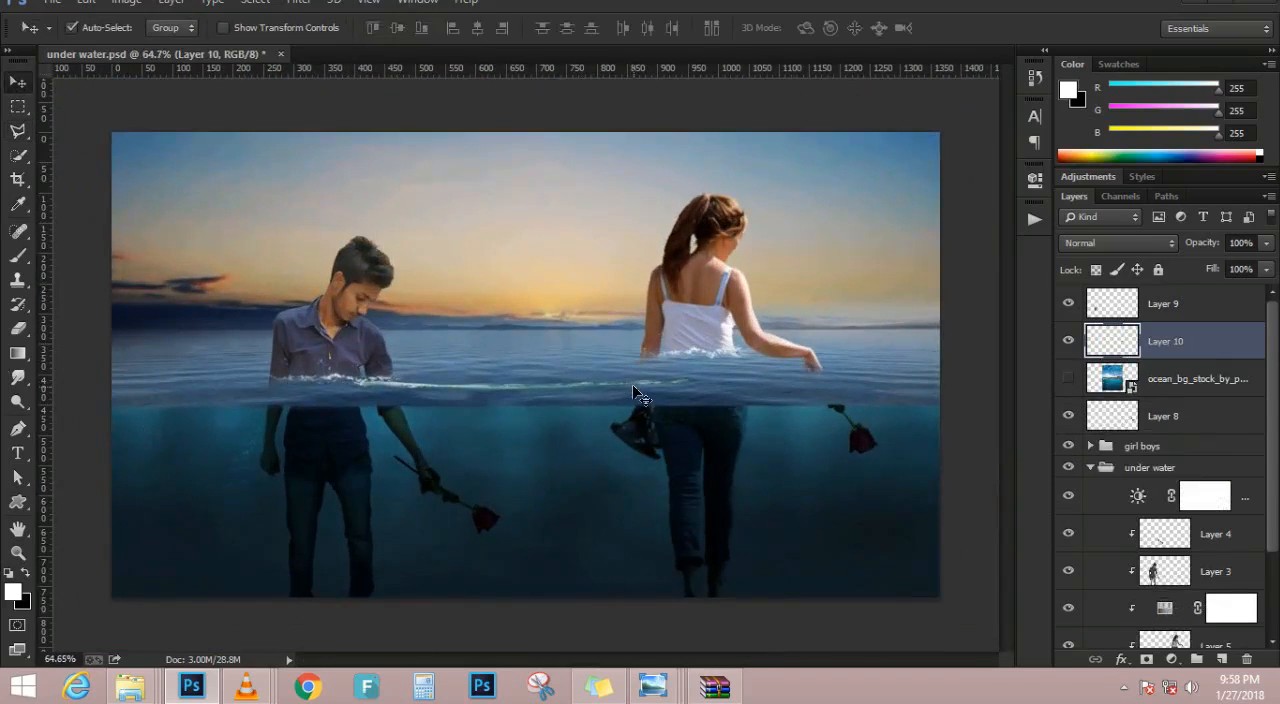
key("ctrl+t")
left_click_drag(692, 412, 930, 507)
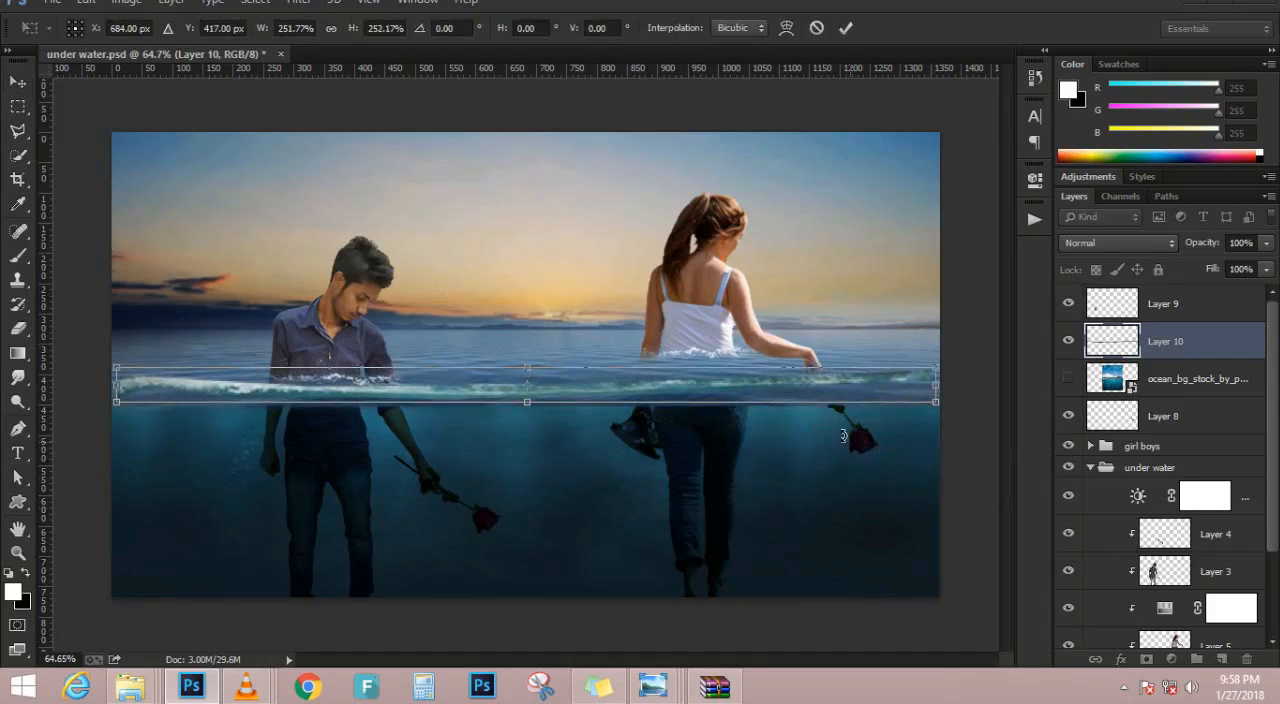
left_click_drag(826, 402, 831, 391)
key("Return")
scroll(482, 340, "up", 2)
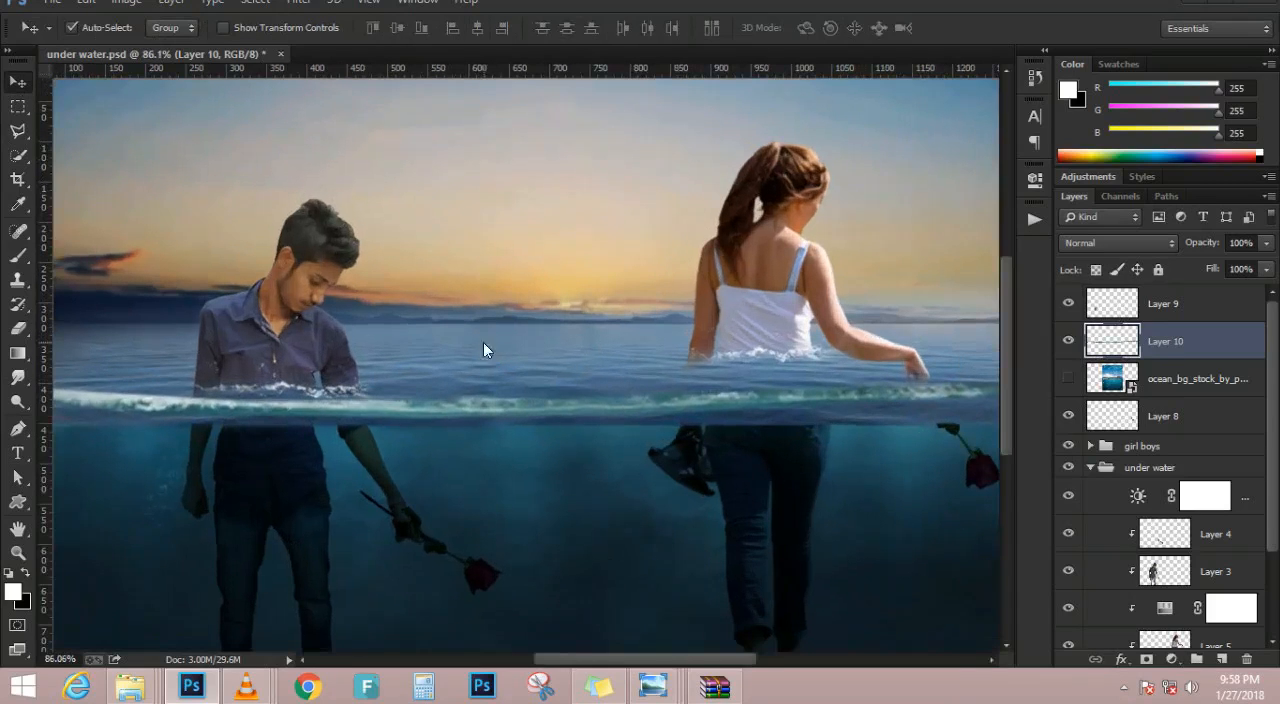
Start a Puppet Warp on the foam strip and place pins near both ends and in the middle
scroll(483, 342, "down", 2)
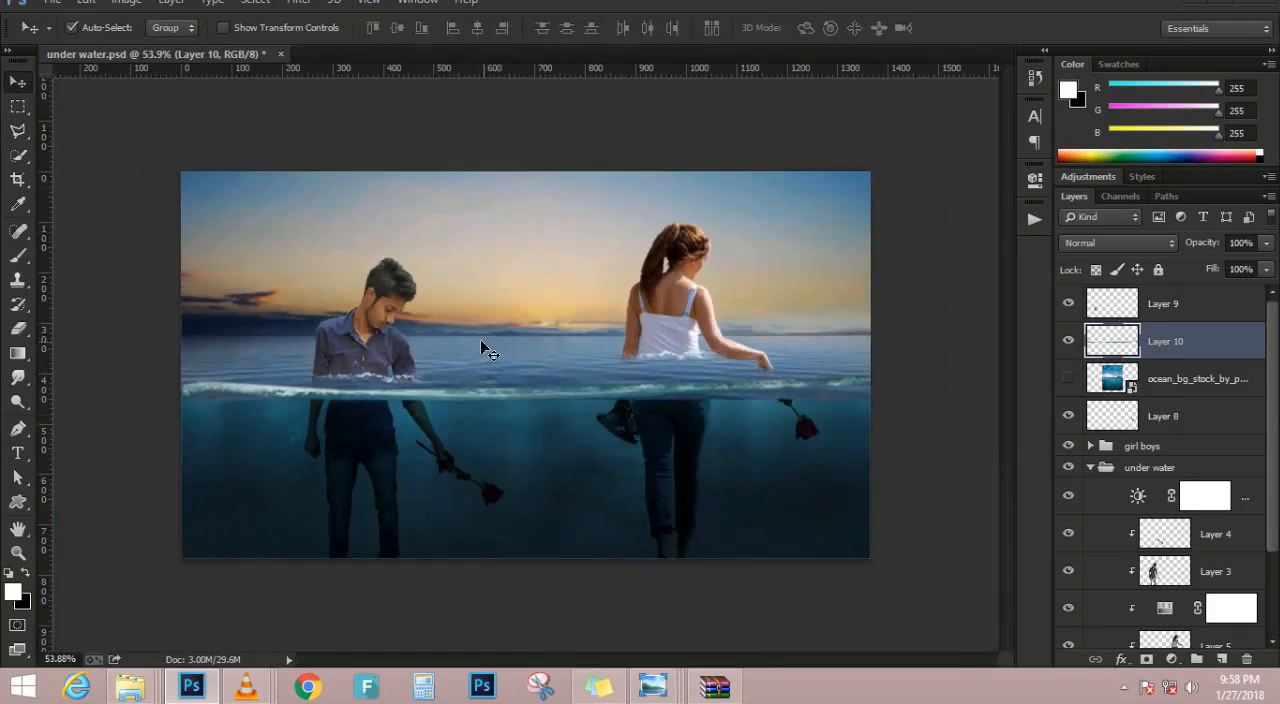
scroll(305, 318, "up", 1)
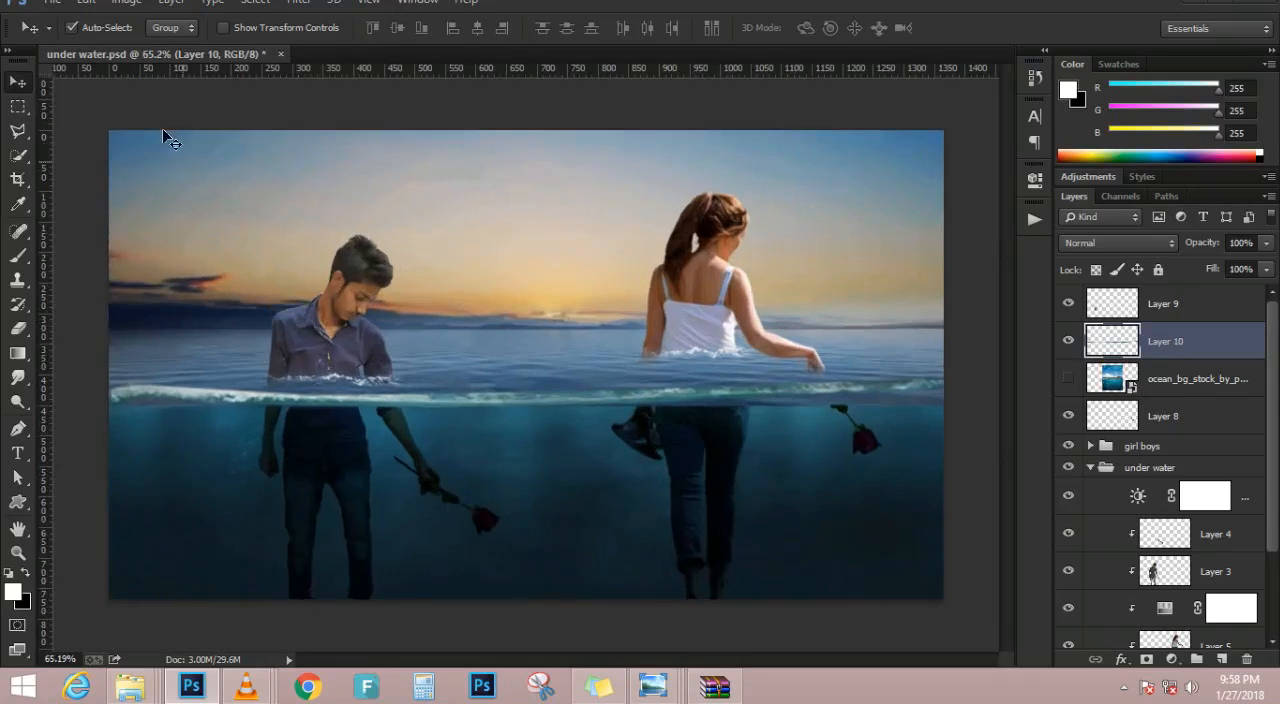
left_click(86, 4)
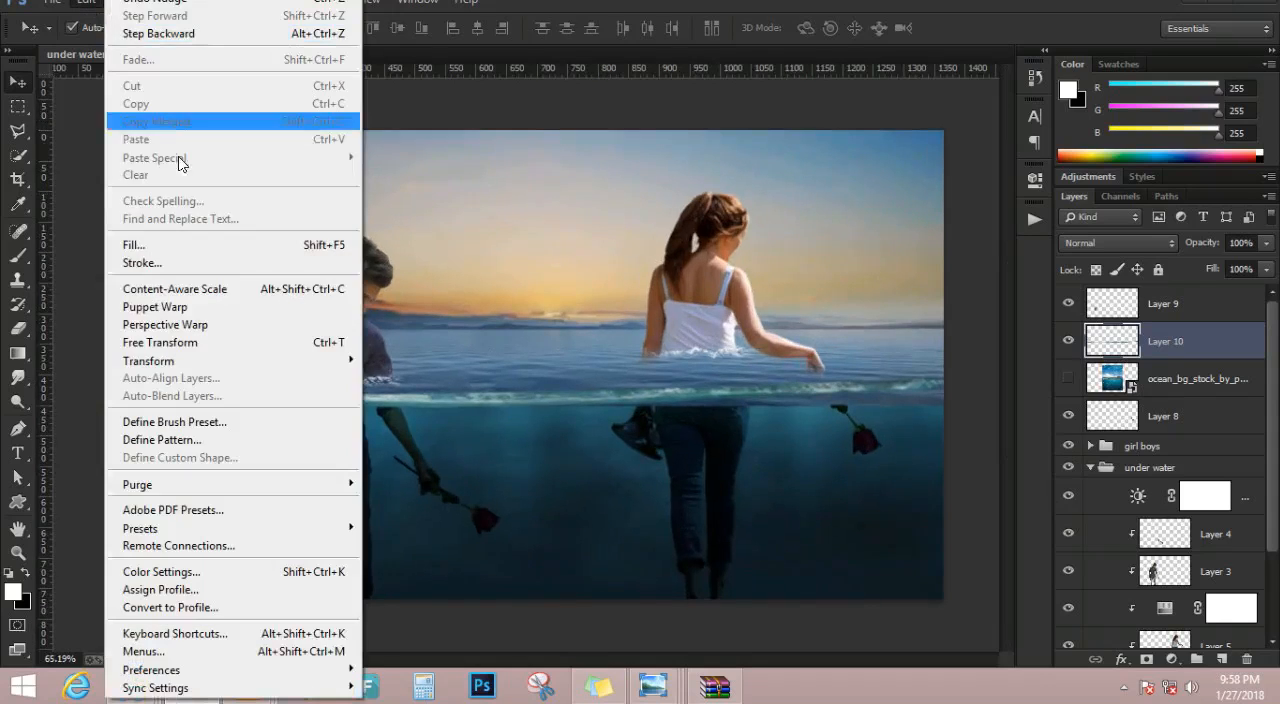
left_click(190, 326)
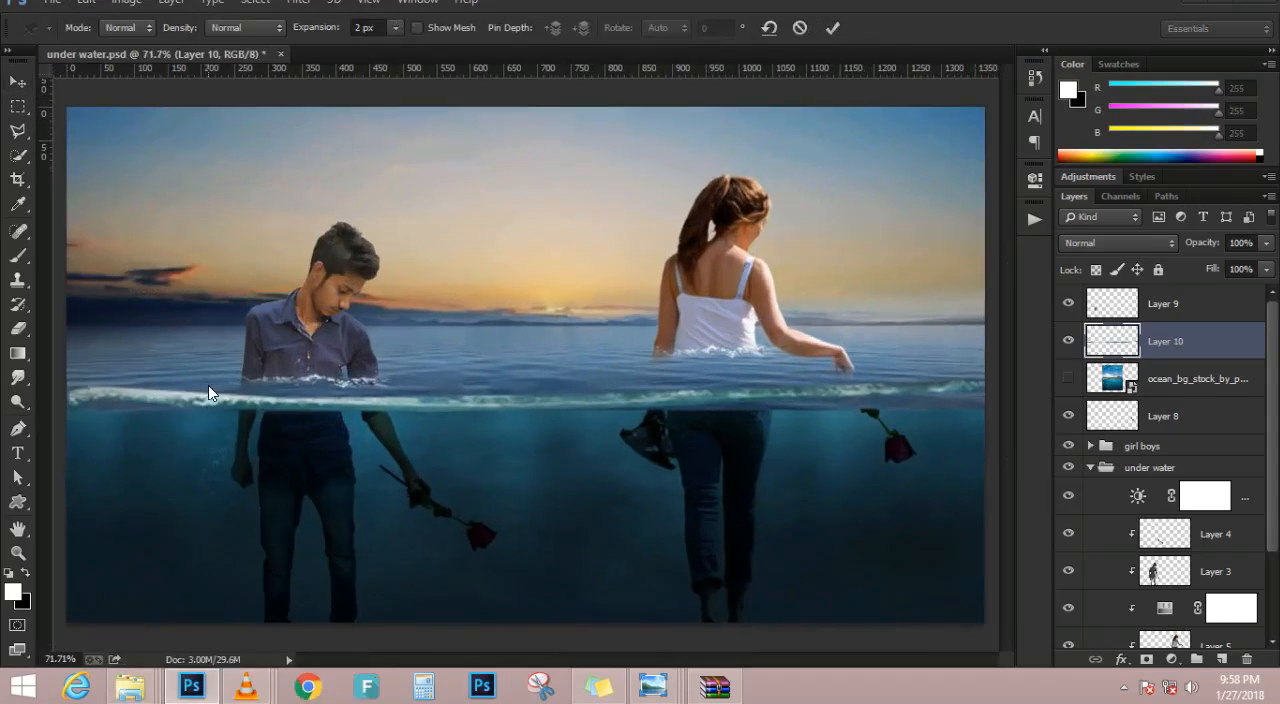
left_click(114, 392)
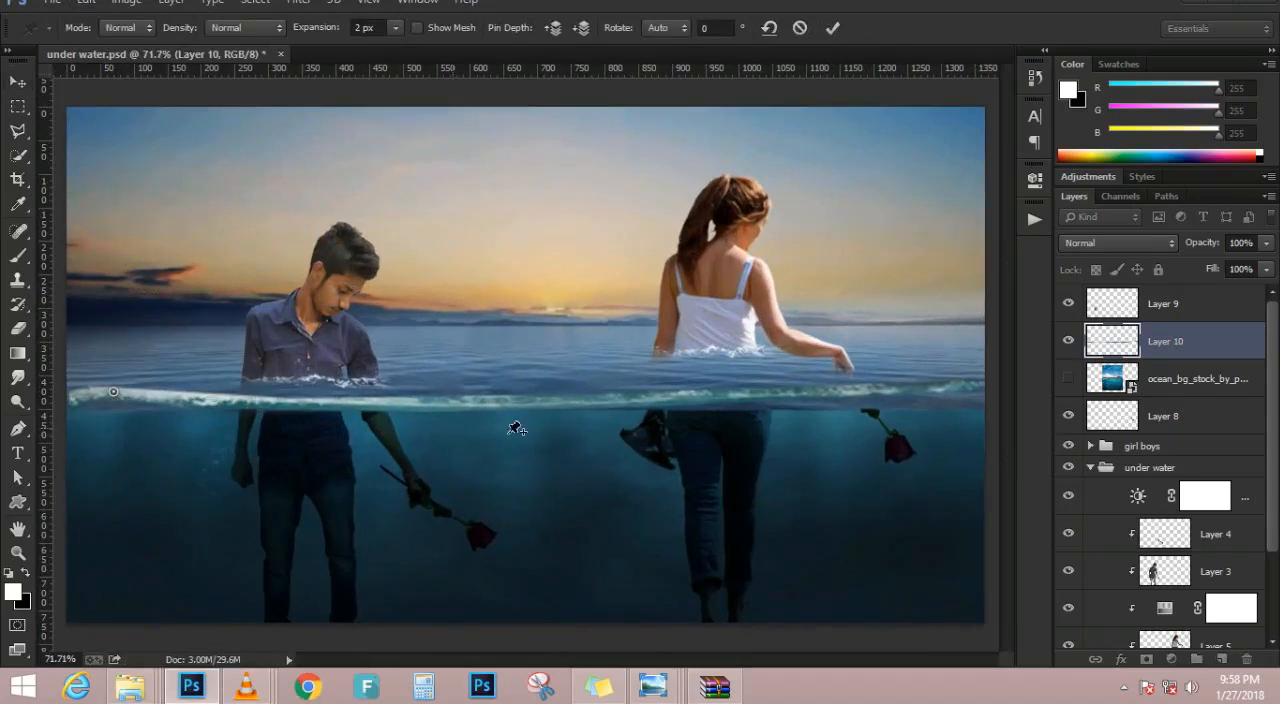
left_click(978, 376)
scroll(168, 423, "down", 1)
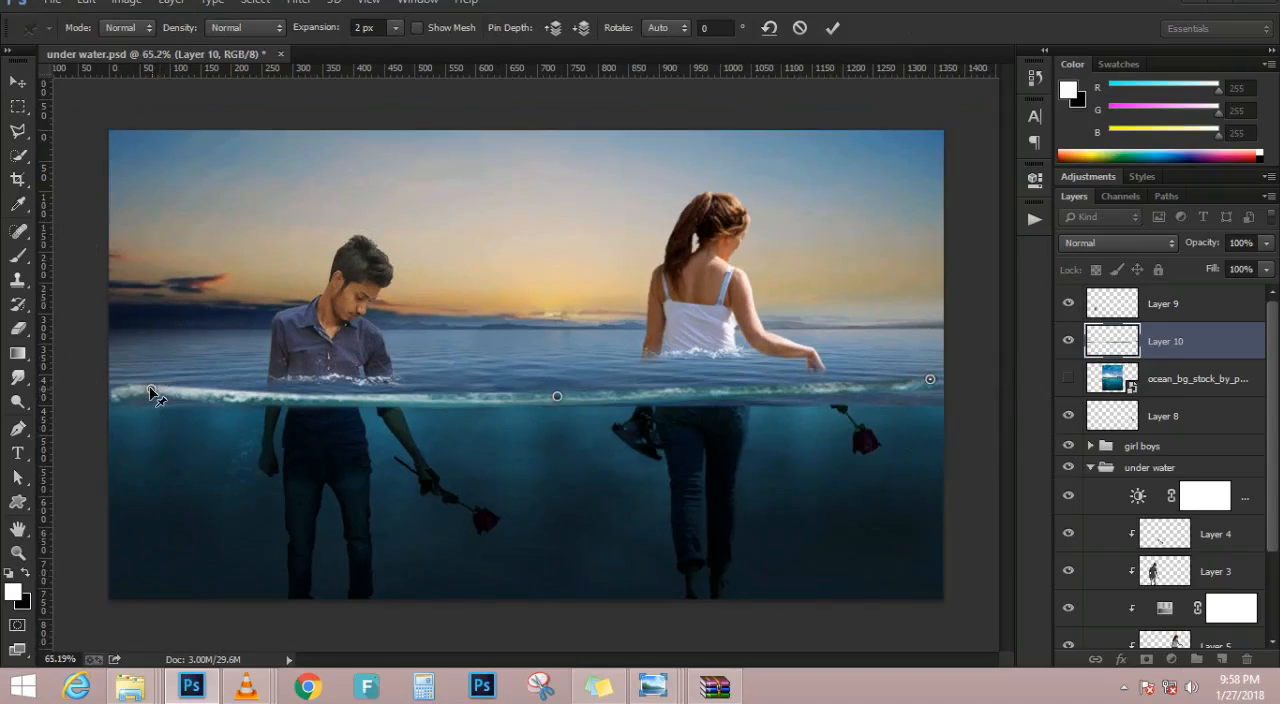
Lower the three warp pins so the foam strip follows the edge between sea surface and underwater area, and apply the warp
left_click_drag(150, 392, 140, 400)
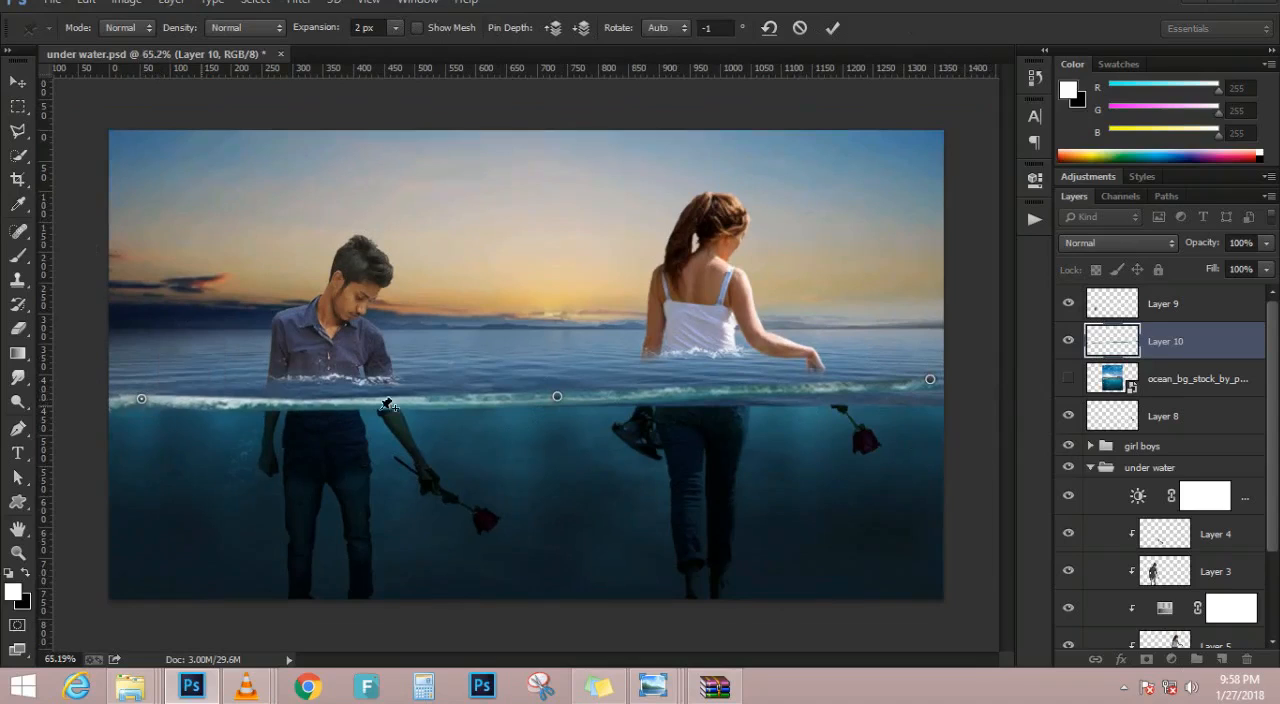
left_click_drag(930, 379, 939, 400)
left_click(556, 397)
left_click_drag(557, 398, 557, 406)
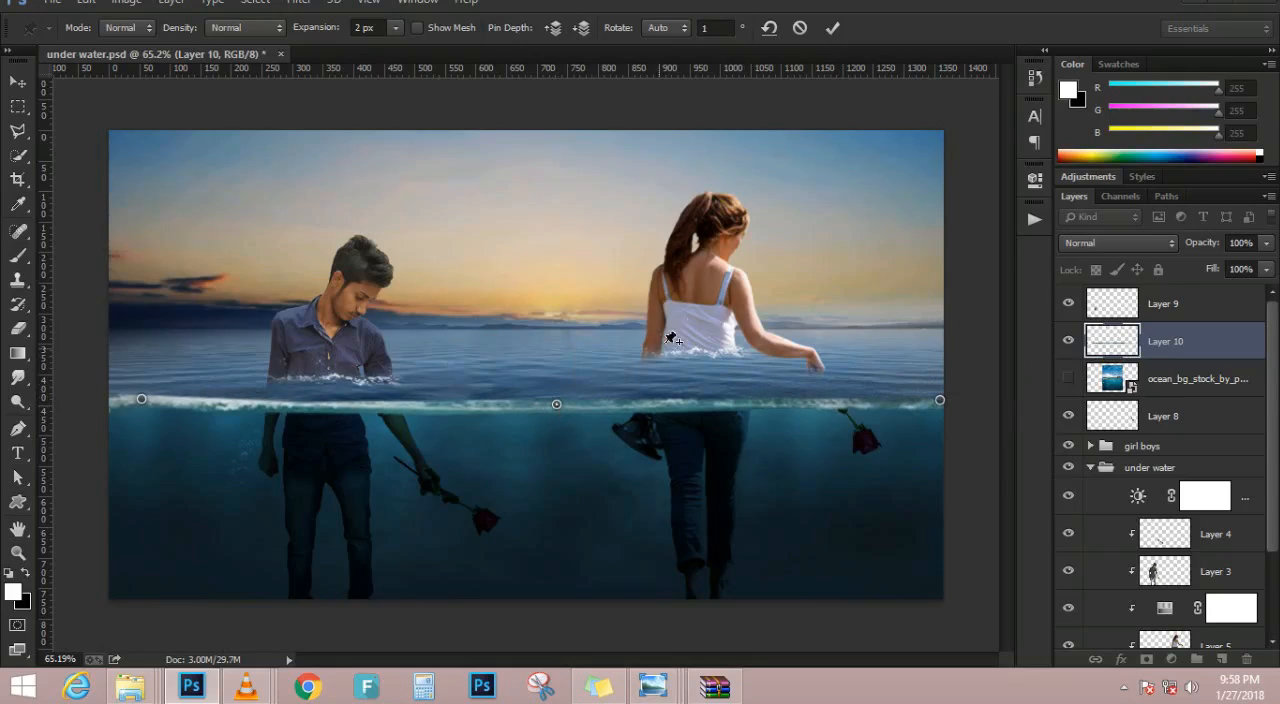
left_click(834, 28)
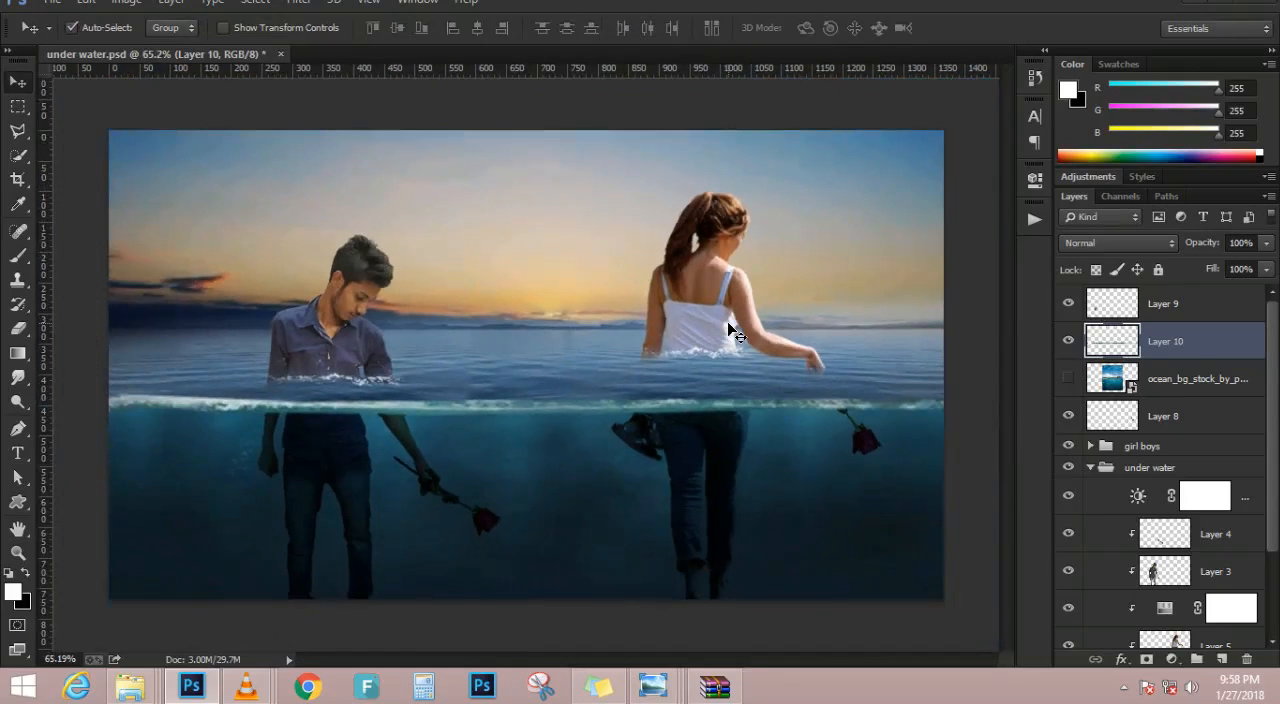
key("ctrl+0")
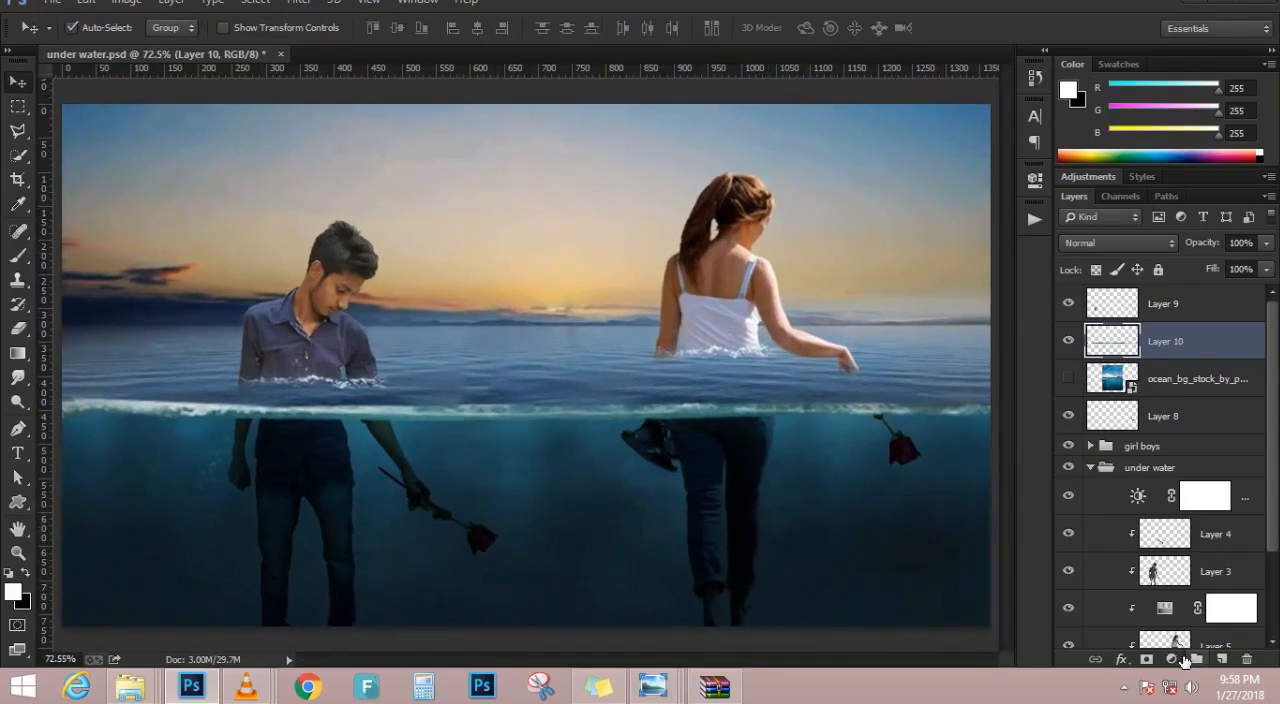
Add a Hue/Saturation adjustment clipped to the foam layer, Layer 10, with Saturation -48 and Lightness -15
left_click(1173, 660)
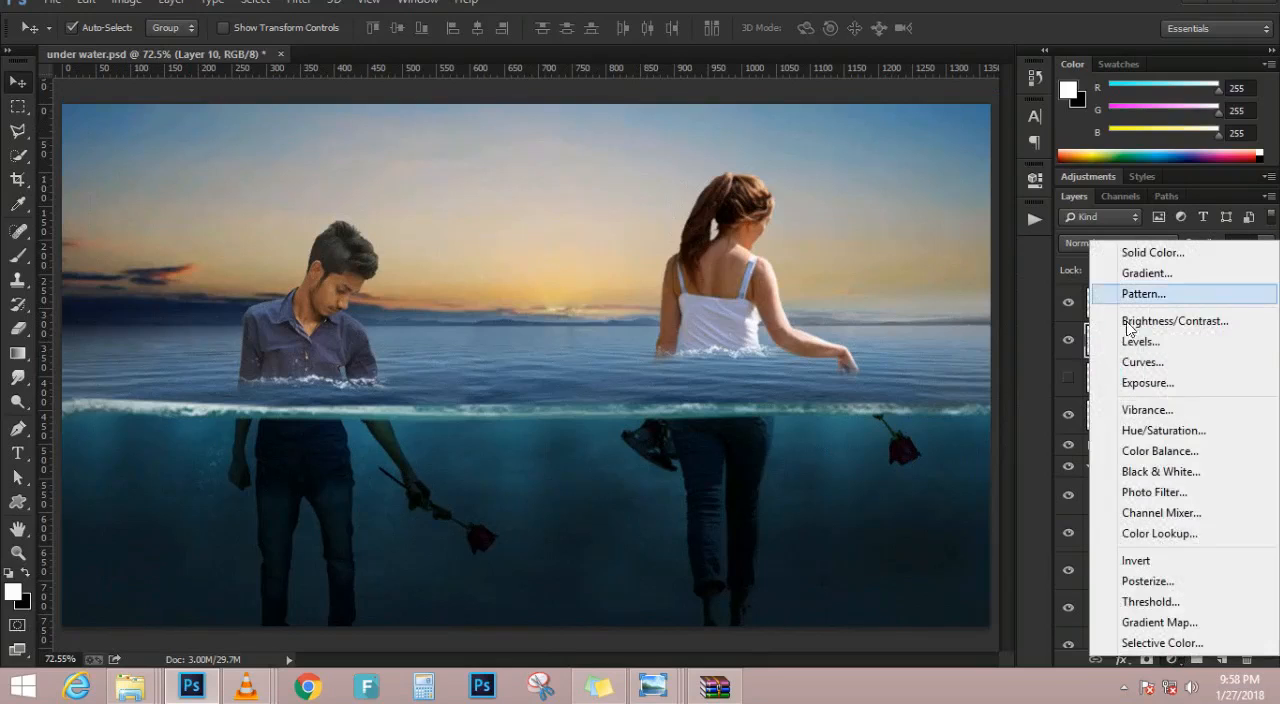
left_click(1163, 430)
left_click_drag(907, 334, 888, 327)
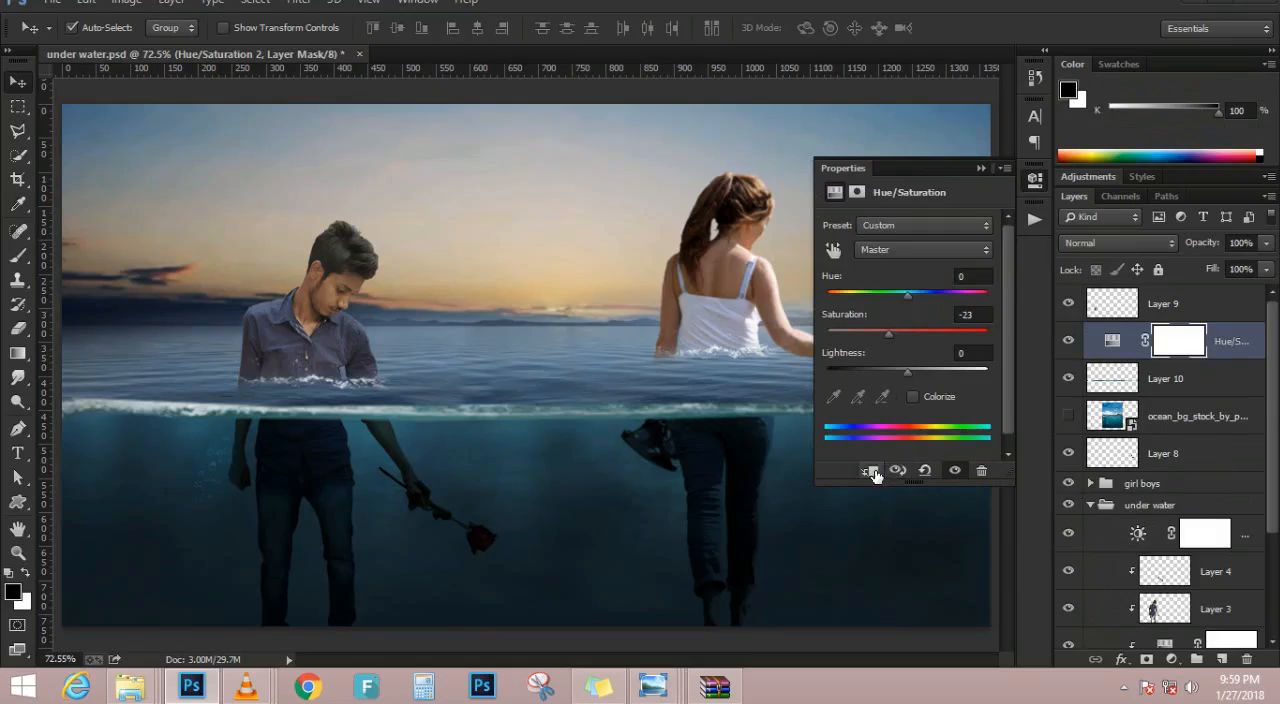
left_click(871, 470)
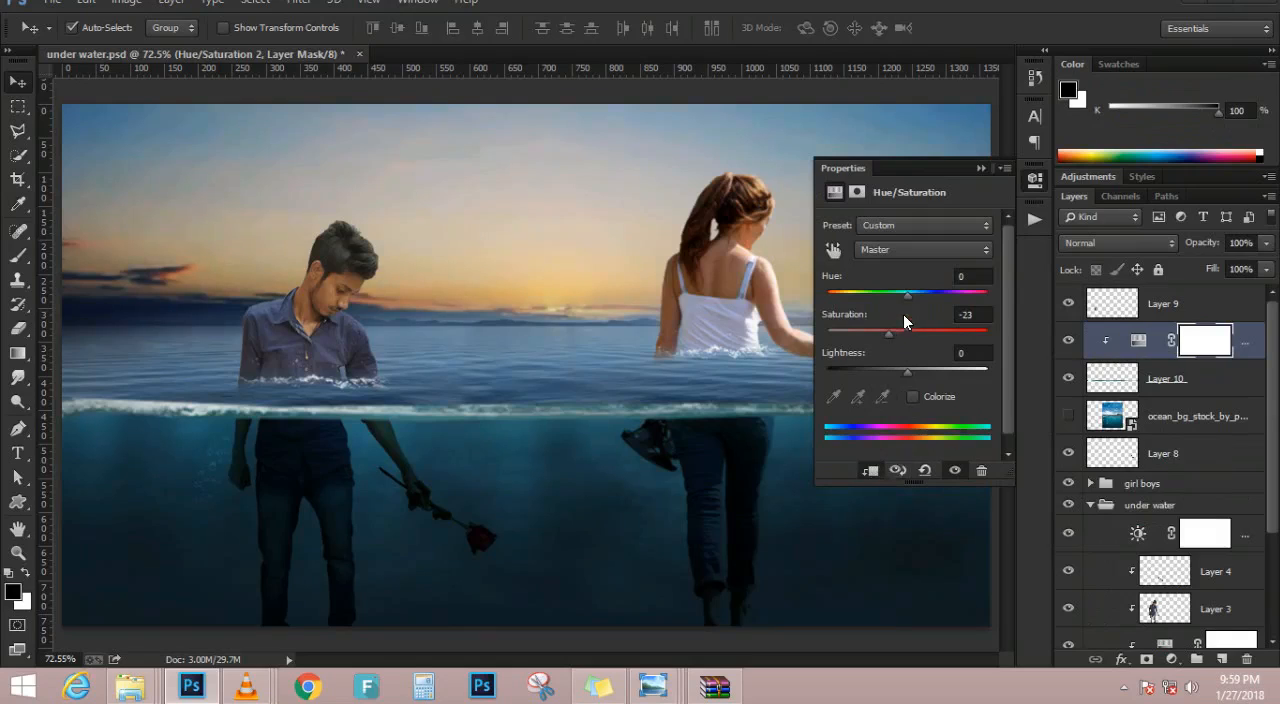
left_click_drag(905, 372, 867, 372)
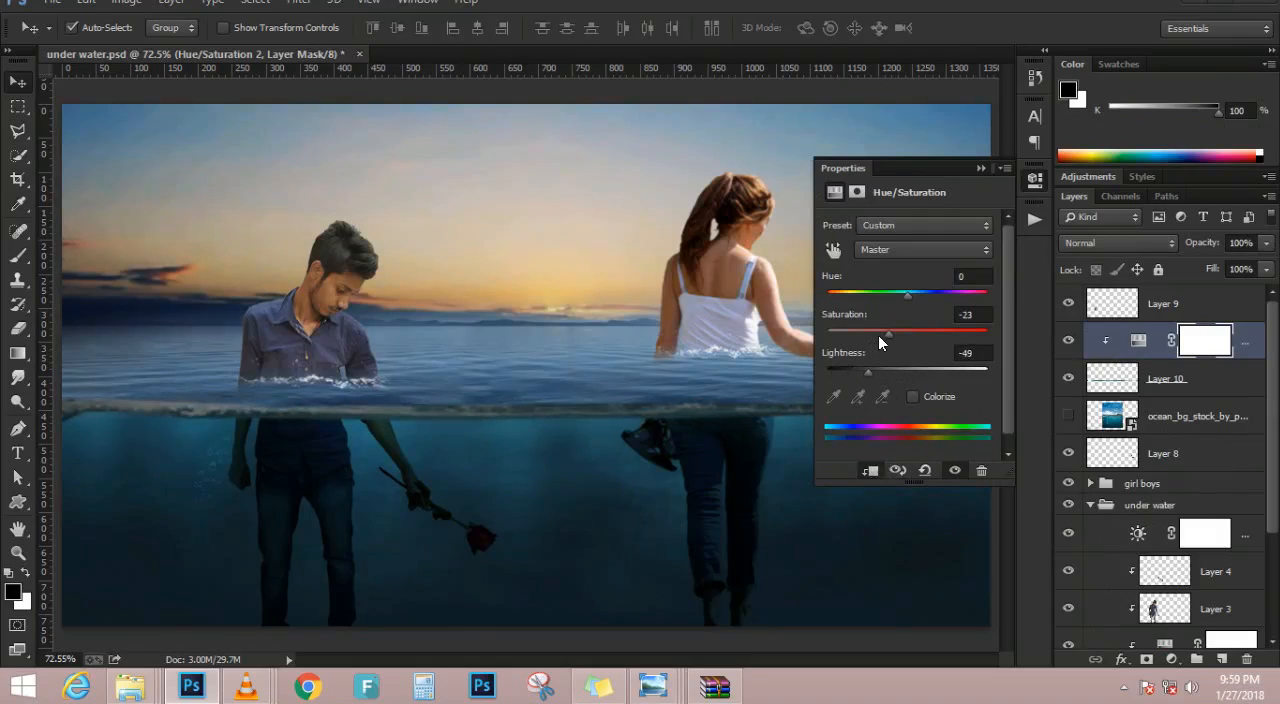
left_click_drag(881, 330, 874, 328)
left_click_drag(869, 376, 894, 384)
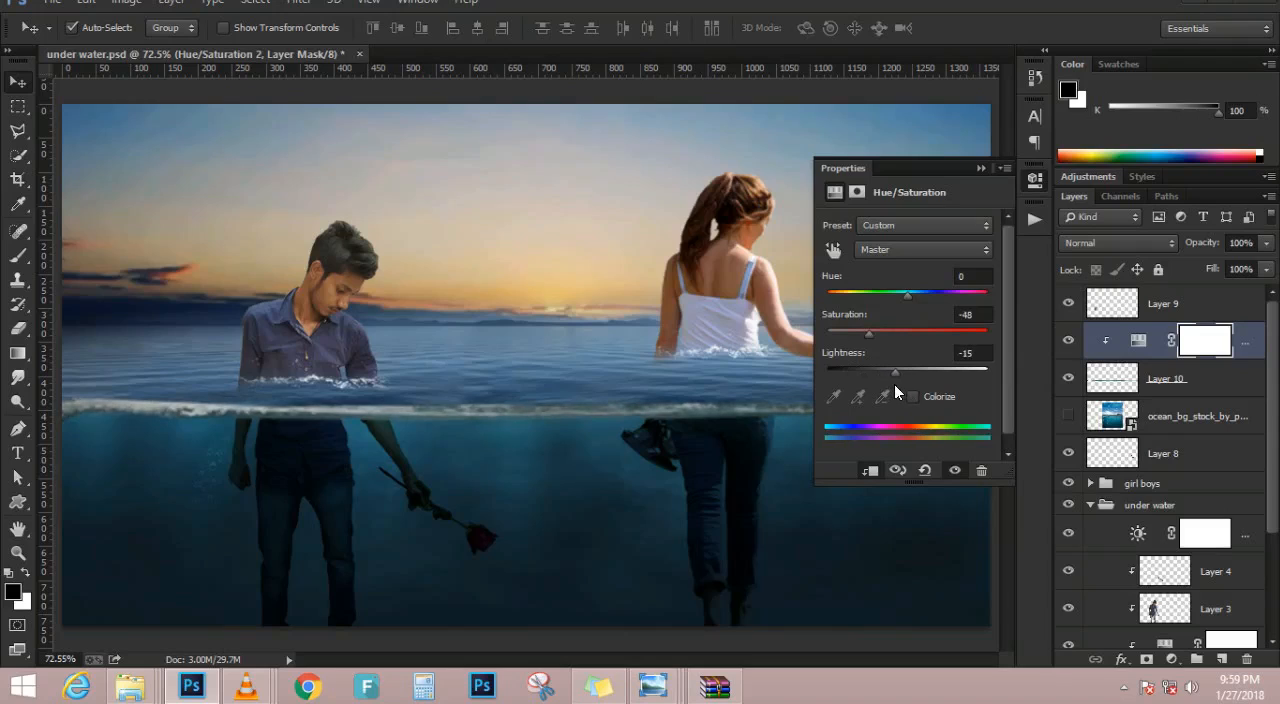
left_click(980, 168)
Lower the opacity of the foam's Hue/Saturation adjustment to 59%
mouse_move(1198, 248)
left_mouse_down()
mouse_move(1168, 240)
mouse_move(1181, 247)
left_mouse_up()
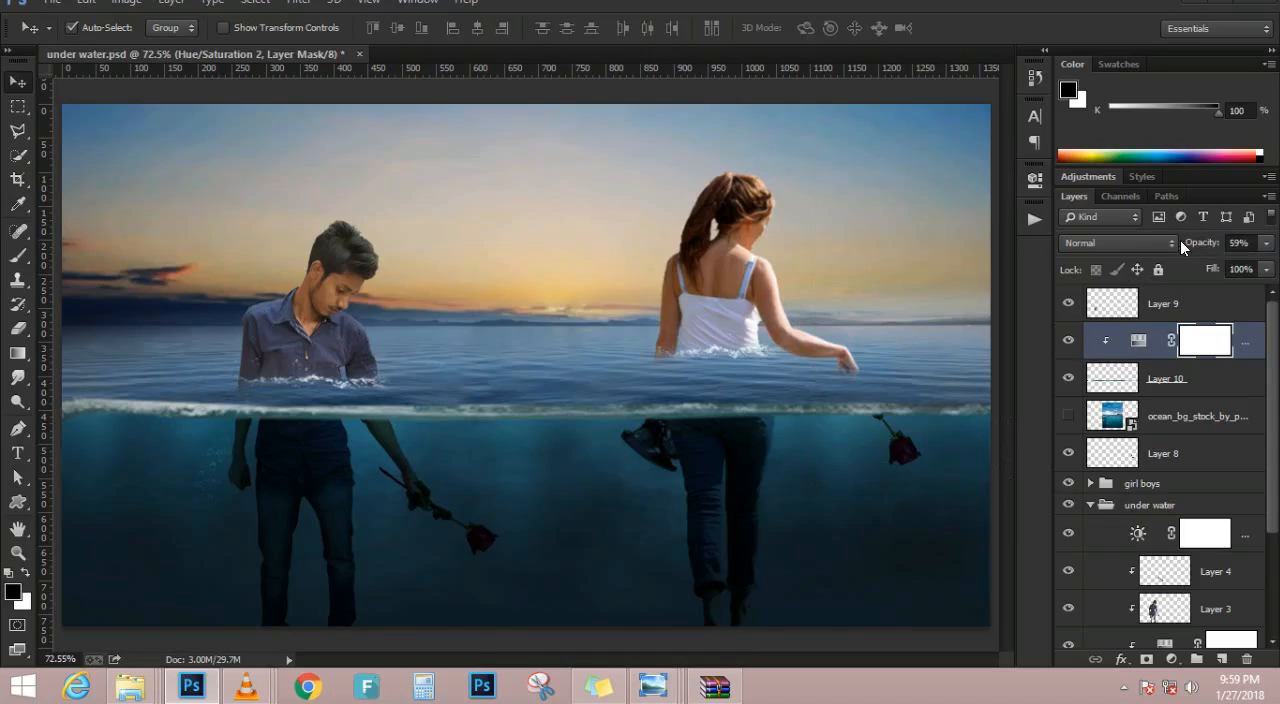
scroll(636, 366, "down", 6)
scroll(346, 394, "up", 6)
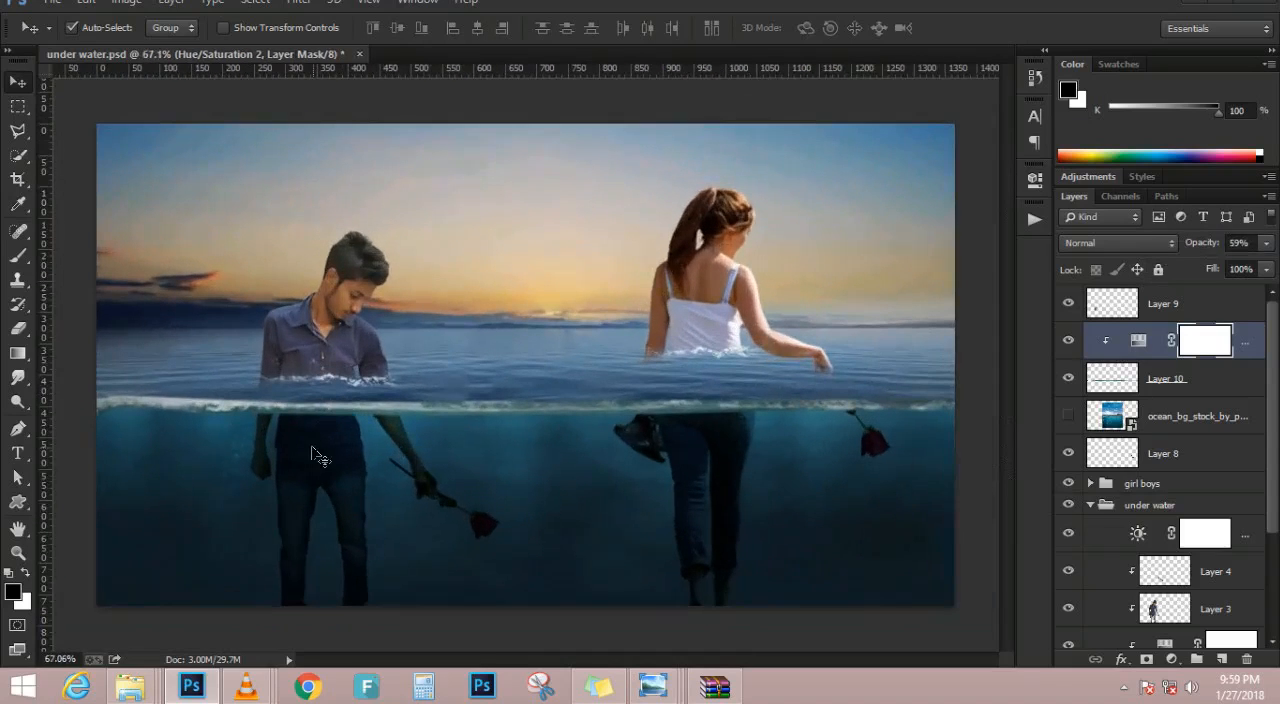
Reset the eraser's brush presets to the default set and choose a small round tip
key("e")
scroll(129, 460, "up", 4)
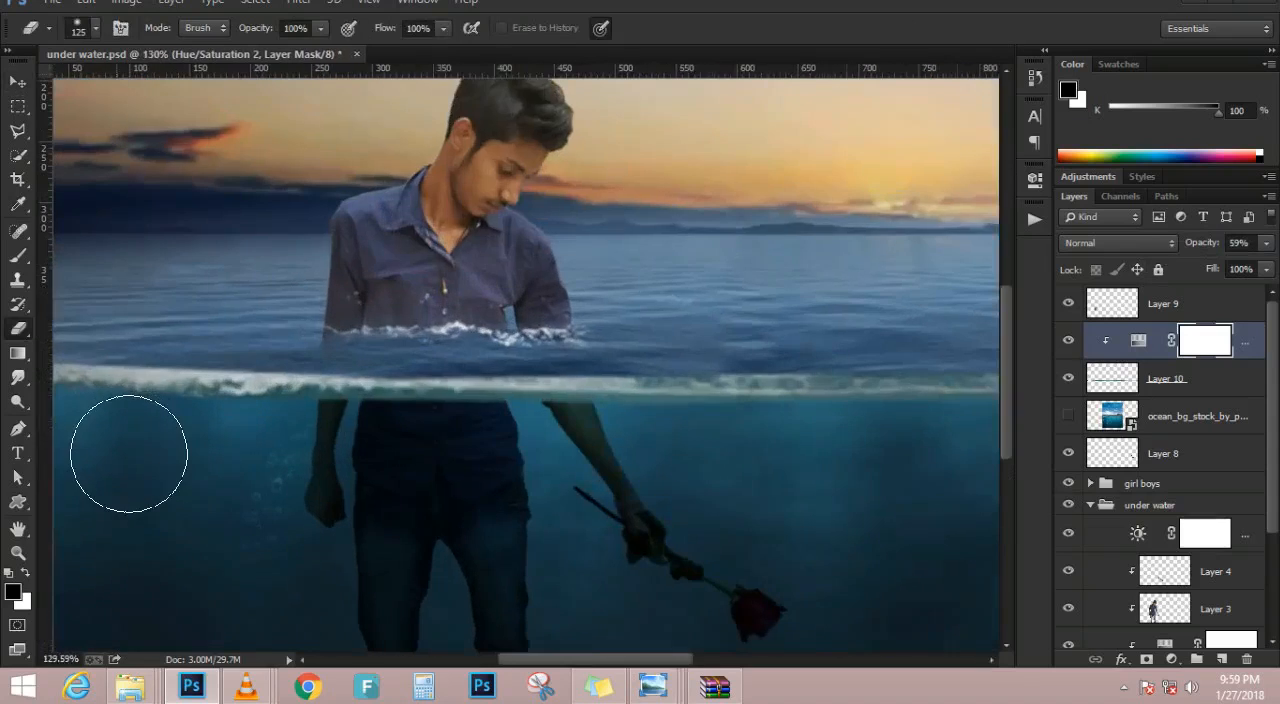
left_click_drag(130, 446, 569, 452)
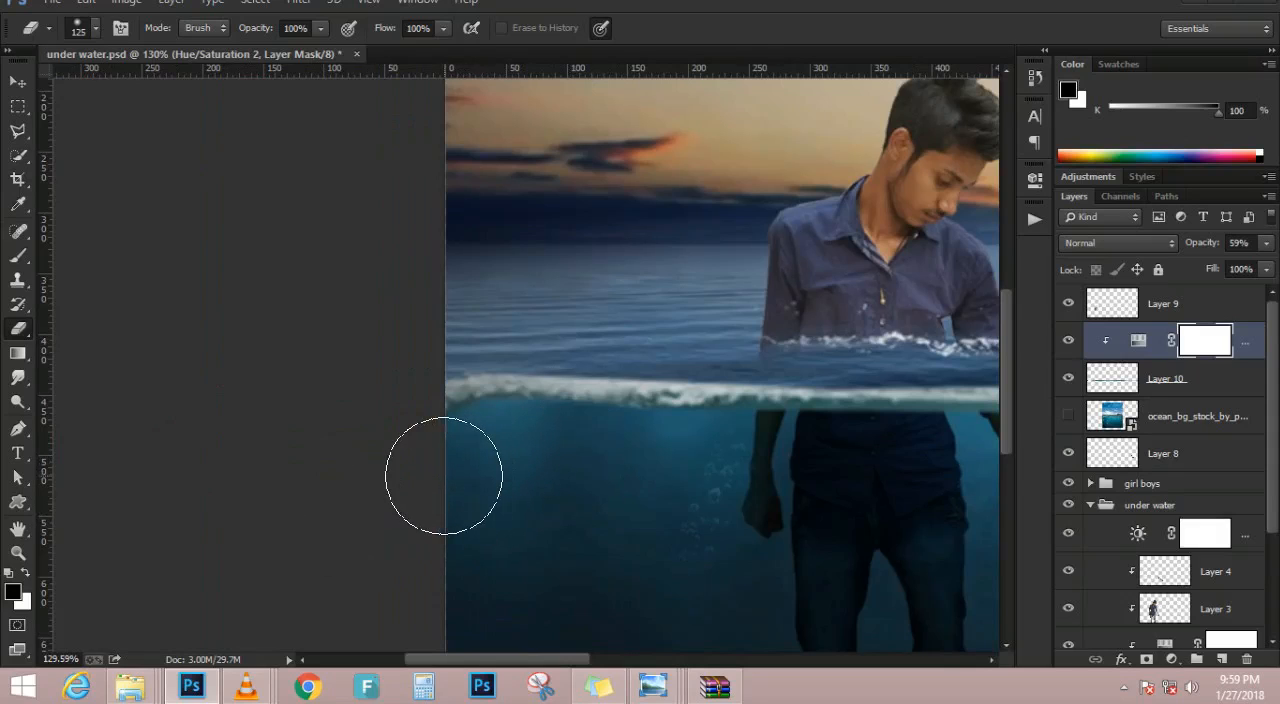
right_click(610, 492)
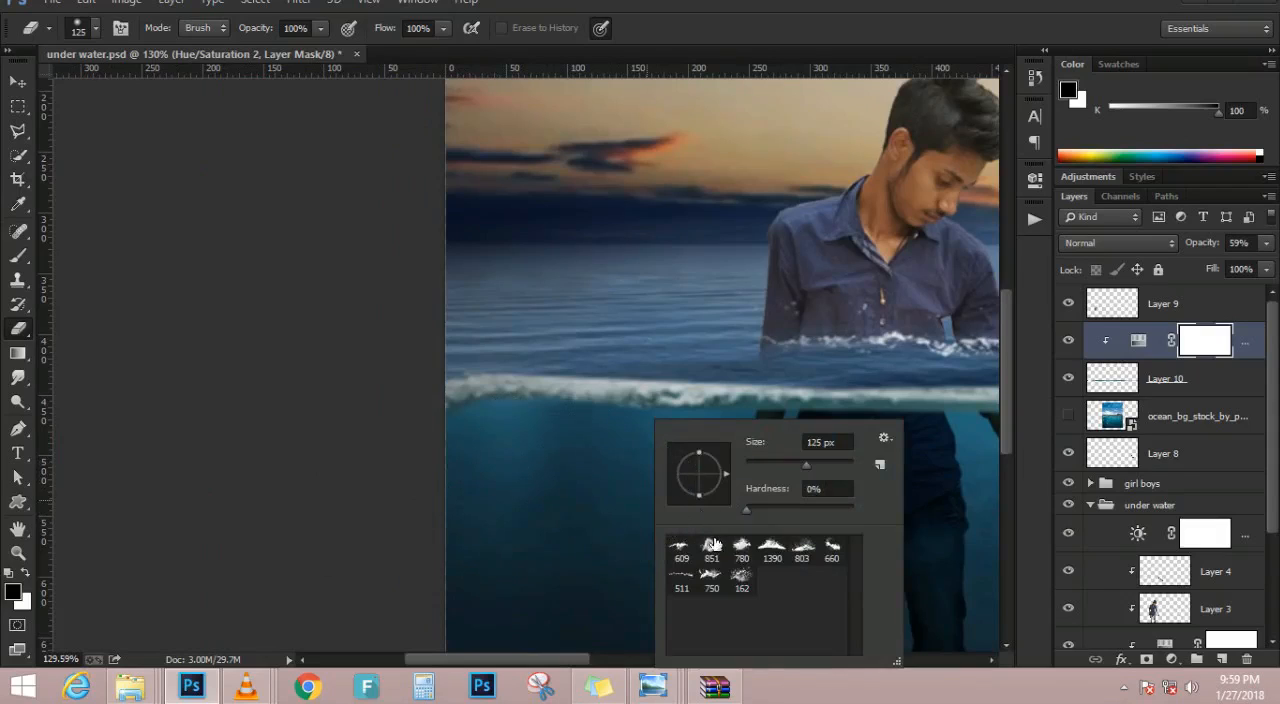
left_click(890, 438)
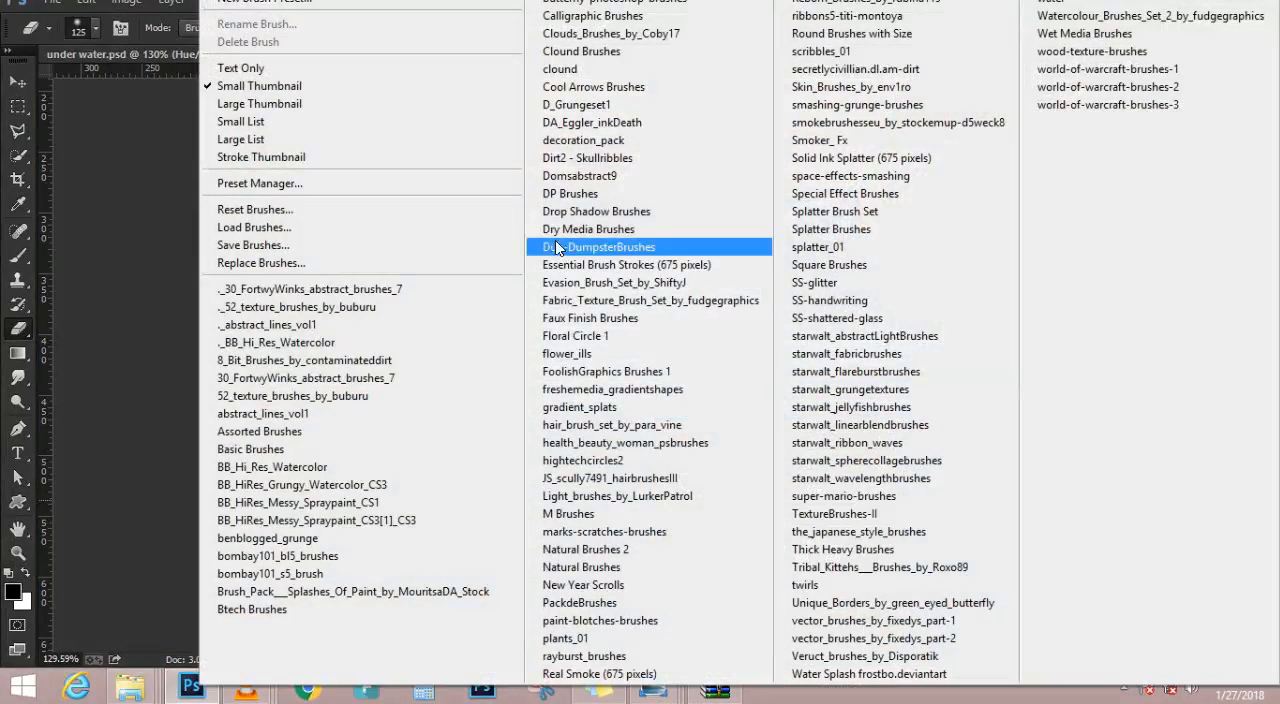
left_click(390, 212)
key("Return")
double_click(682, 552)
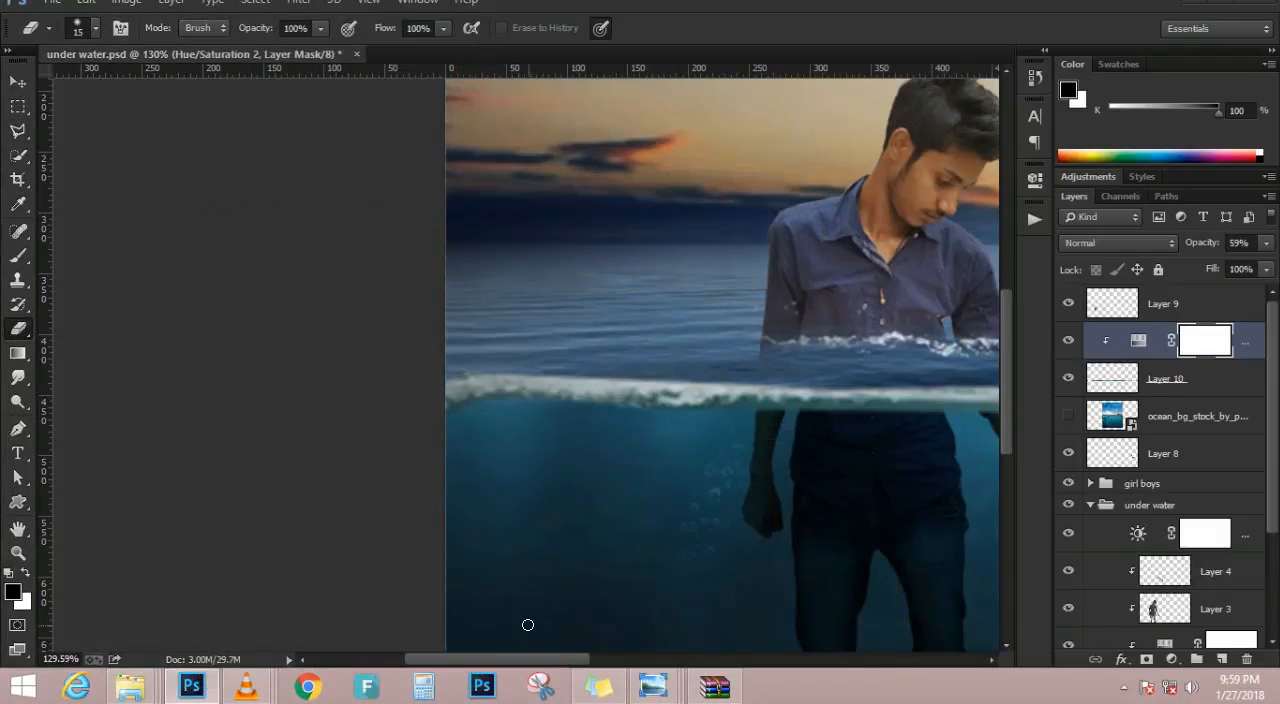
Erase the hard underside of the foam strip on Layer 10 near the image's left end with an 80 px eraser
key("bracketright")
key("bracketright")
key("bracketright")
key("bracketright")
key("bracketright")
key("bracketright")
key("bracketright")
key("bracketright")
key("bracketright")
key("bracketright")
key("bracketright")
key("bracketleft")
key("bracketleft")
key("bracketleft")
key("bracketleft")
key("bracketleft")
left_click(1200, 300)
key("x")
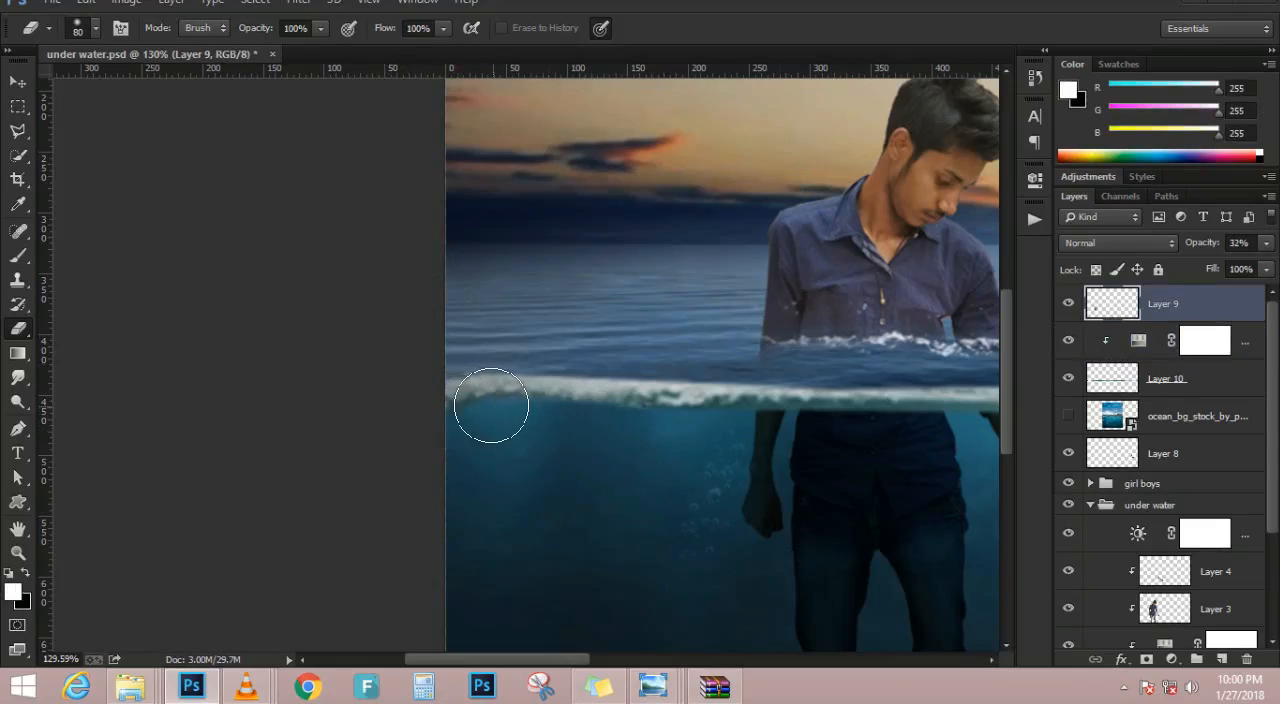
scroll(461, 435, "up", 2)
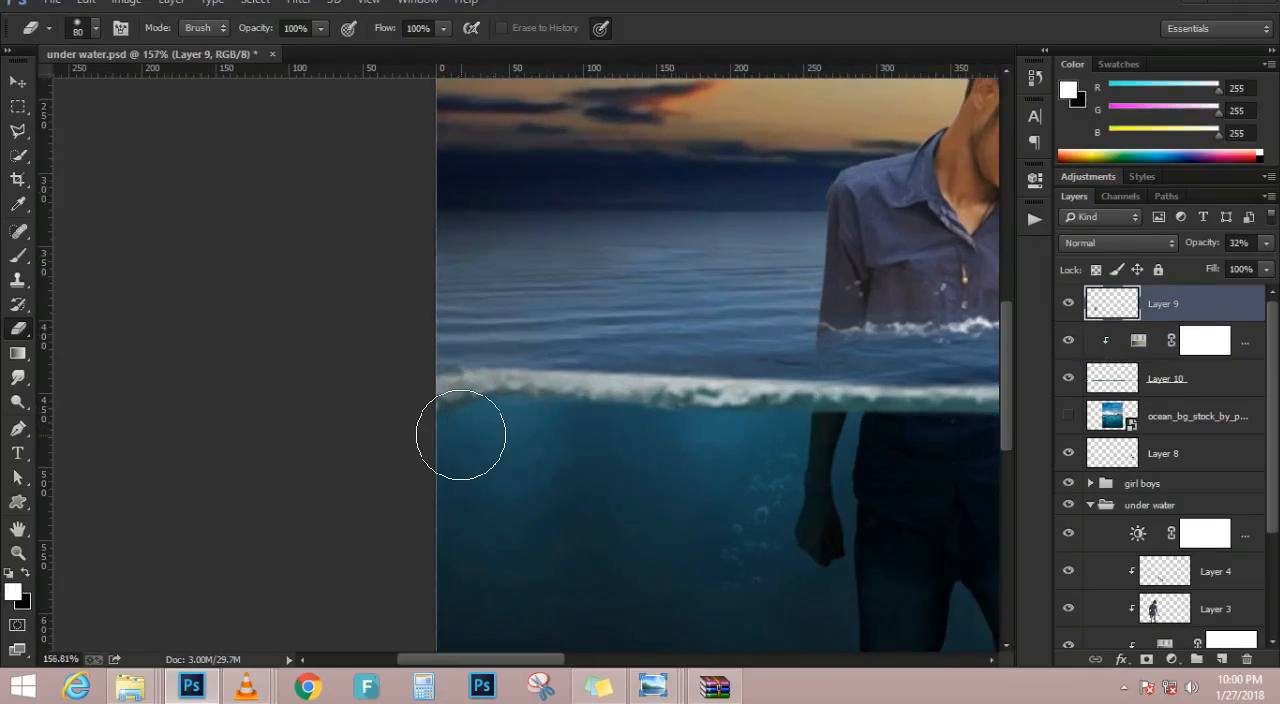
left_click(1199, 378)
mouse_move(464, 443)
left_mouse_down()
mouse_move(704, 453)
mouse_move(561, 460)
mouse_move(732, 458)
mouse_move(684, 467)
left_mouse_up()
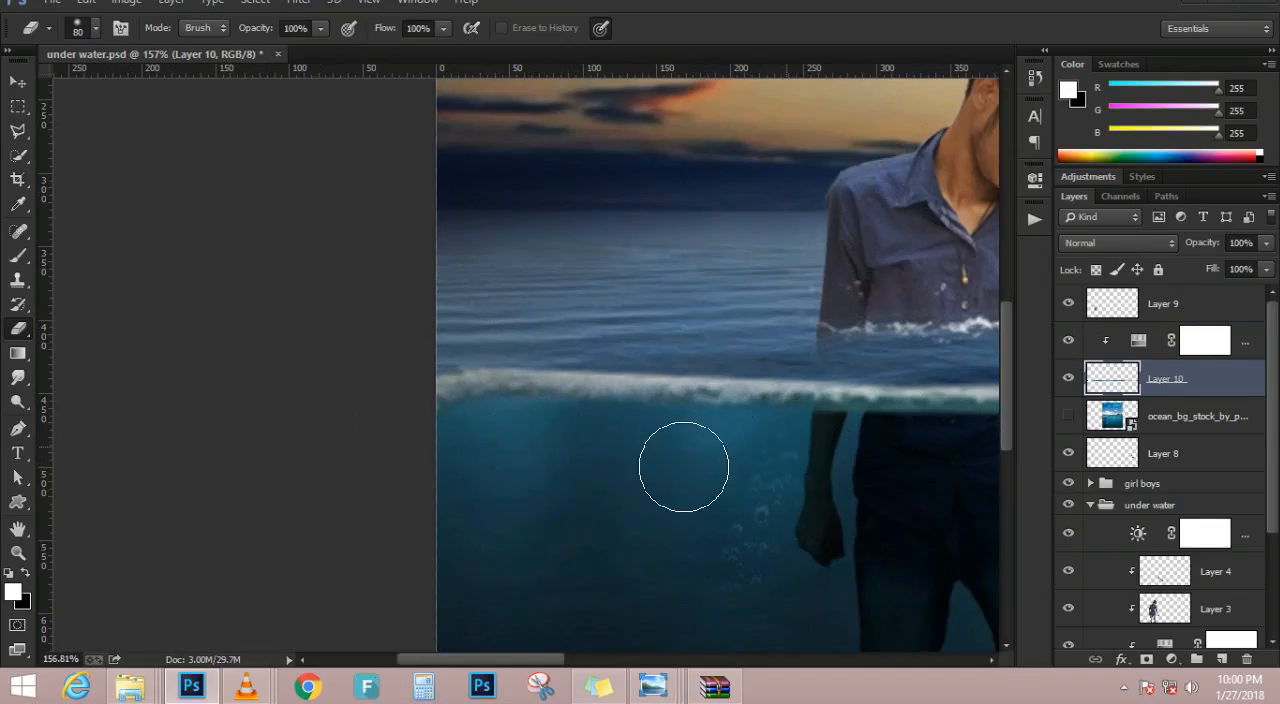
Continue erasing the foam strip's underside on Layer 10 past both figures to the image's right edge
key("space")
mouse_move(824, 457)
left_mouse_down()
mouse_move(440, 446)
mouse_move(637, 449)
mouse_move(803, 429)
mouse_move(873, 449)
mouse_move(897, 437)
mouse_move(386, 466)
mouse_move(794, 443)
mouse_move(568, 460)
left_mouse_up()
key("space")
key("space")
mouse_move(697, 458)
left_mouse_down()
mouse_move(76, 458)
mouse_move(623, 443)
mouse_move(902, 452)
left_mouse_up()
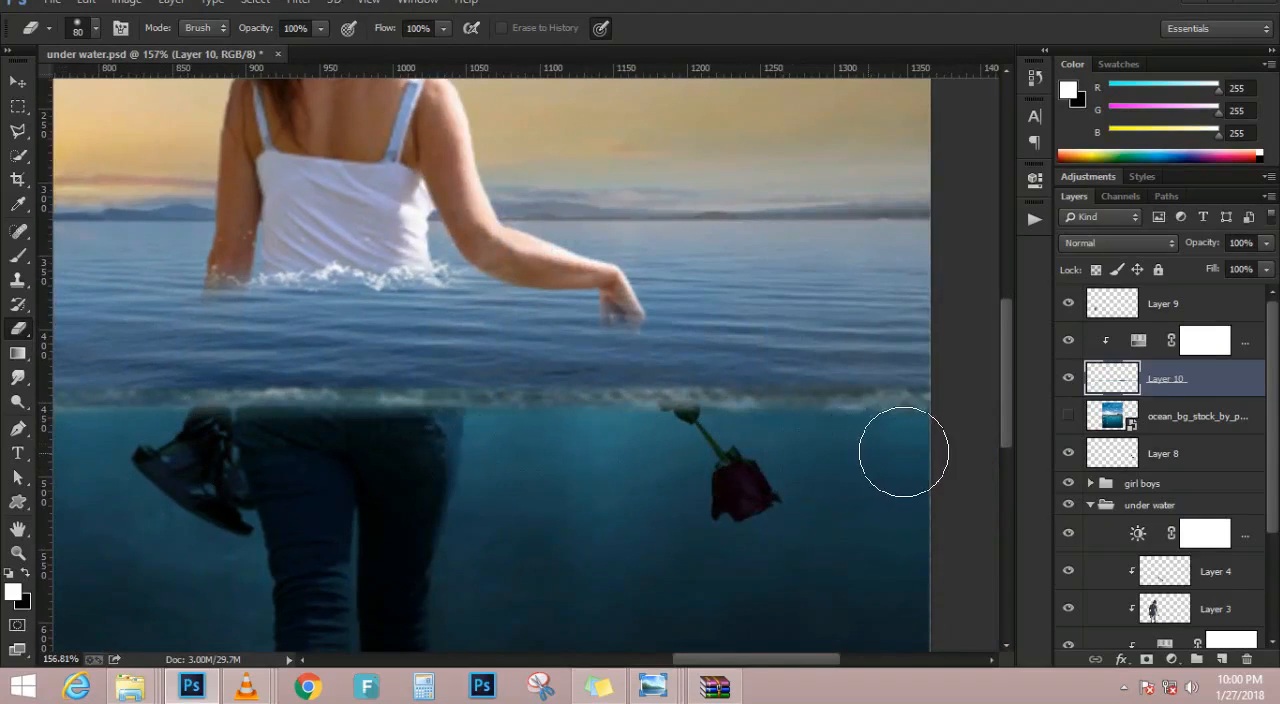
Lower the opacity of the foam layer, Layer 10
key("ctrl+0")
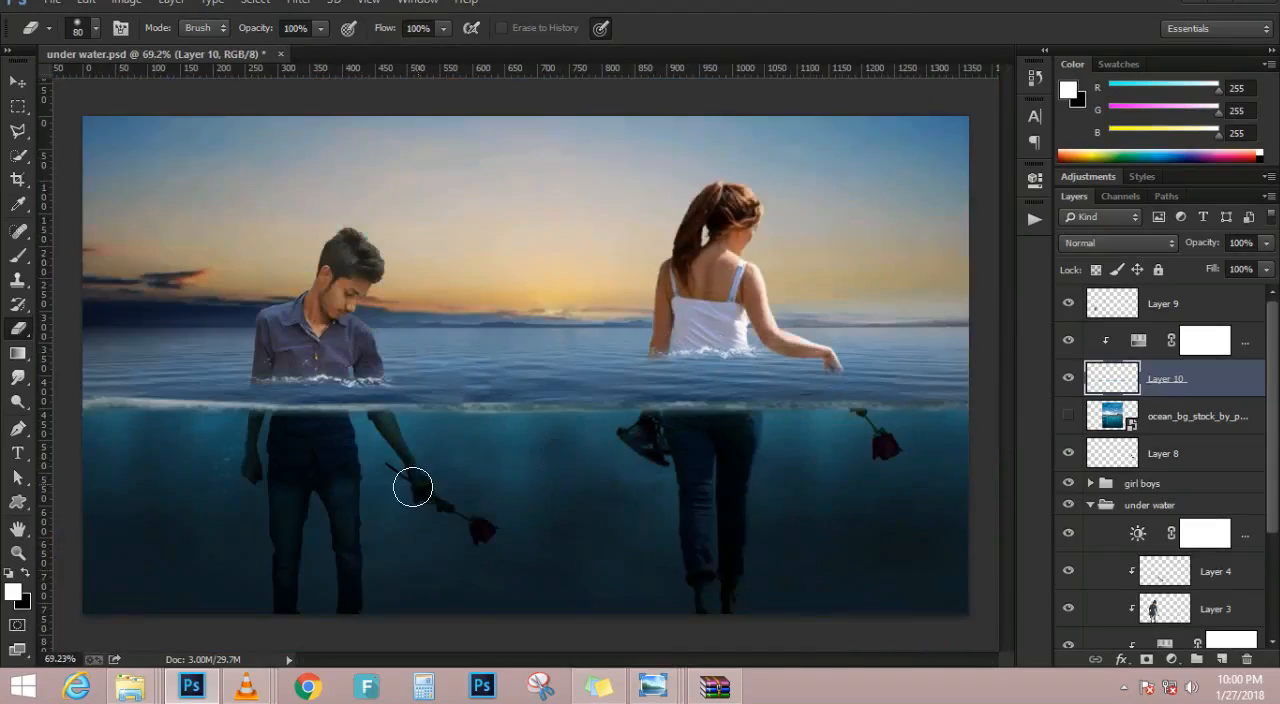
scroll(416, 485, "down", 4)
scroll(136, 349, "up", 1)
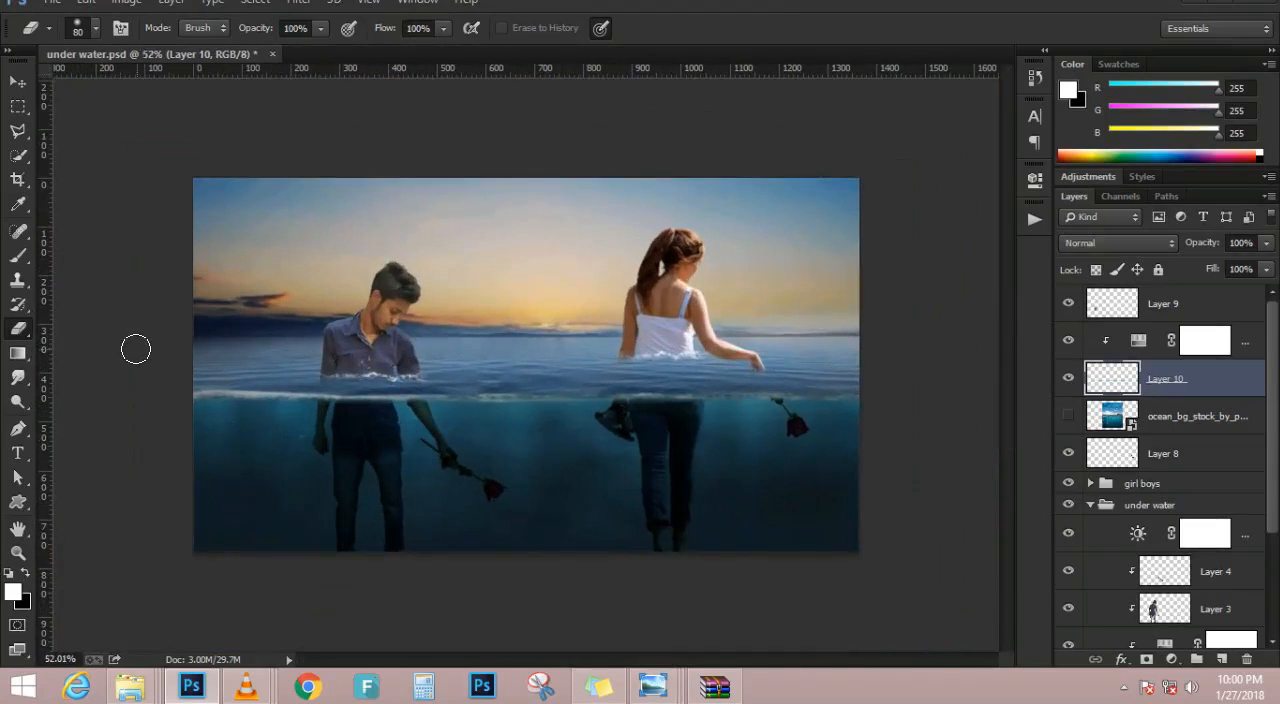
scroll(888, 437, "up", 2)
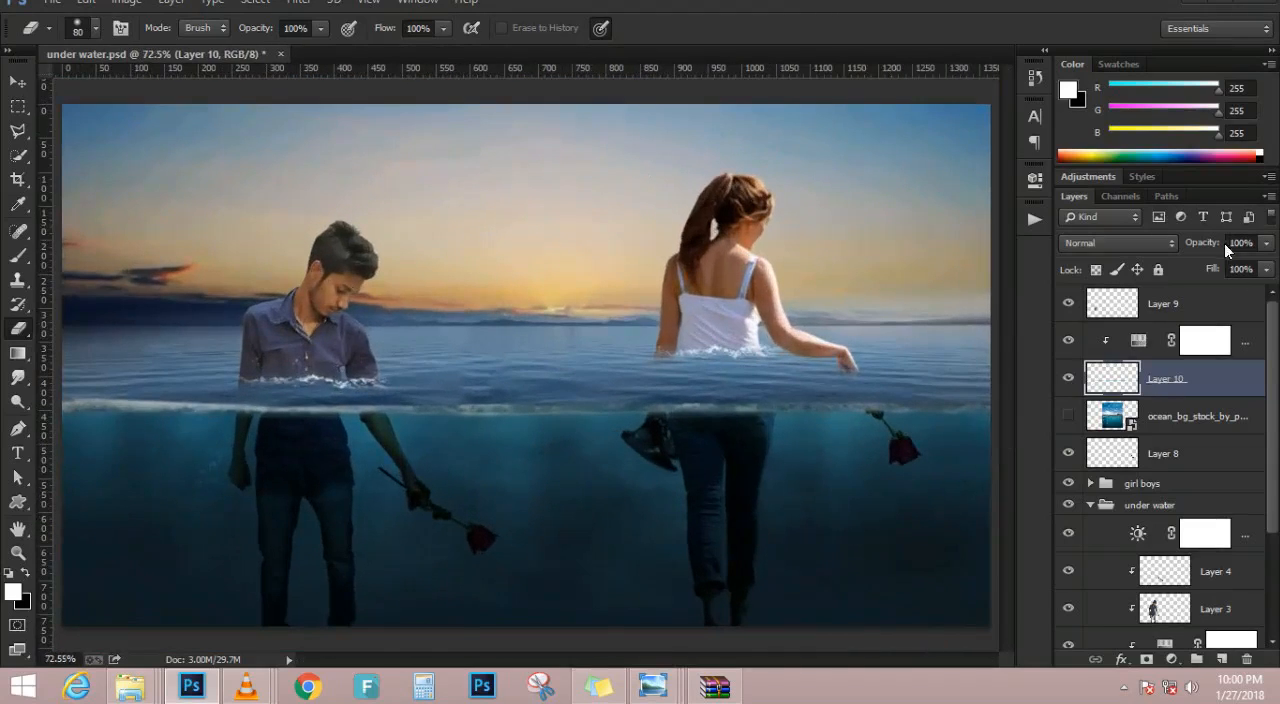
left_click_drag(1205, 243, 1174, 242)
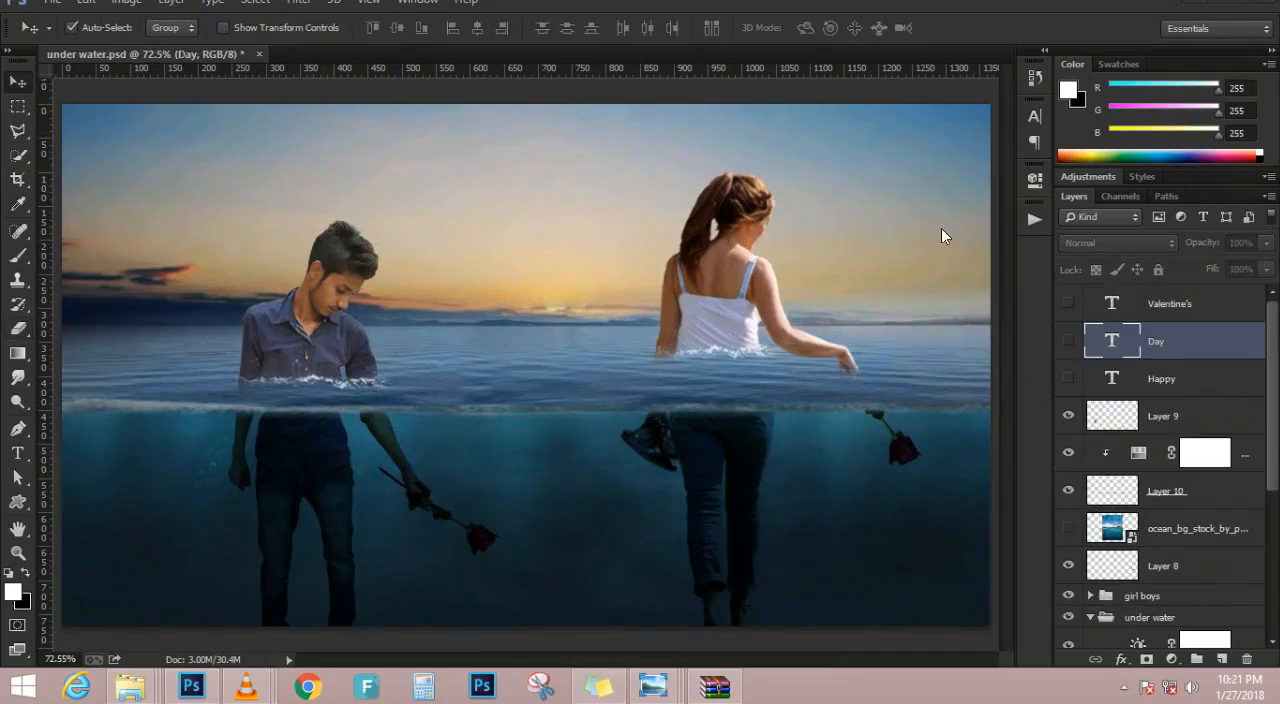
Show the three hidden text layers Valentine's, Day and Happy
left_click(1067, 302)
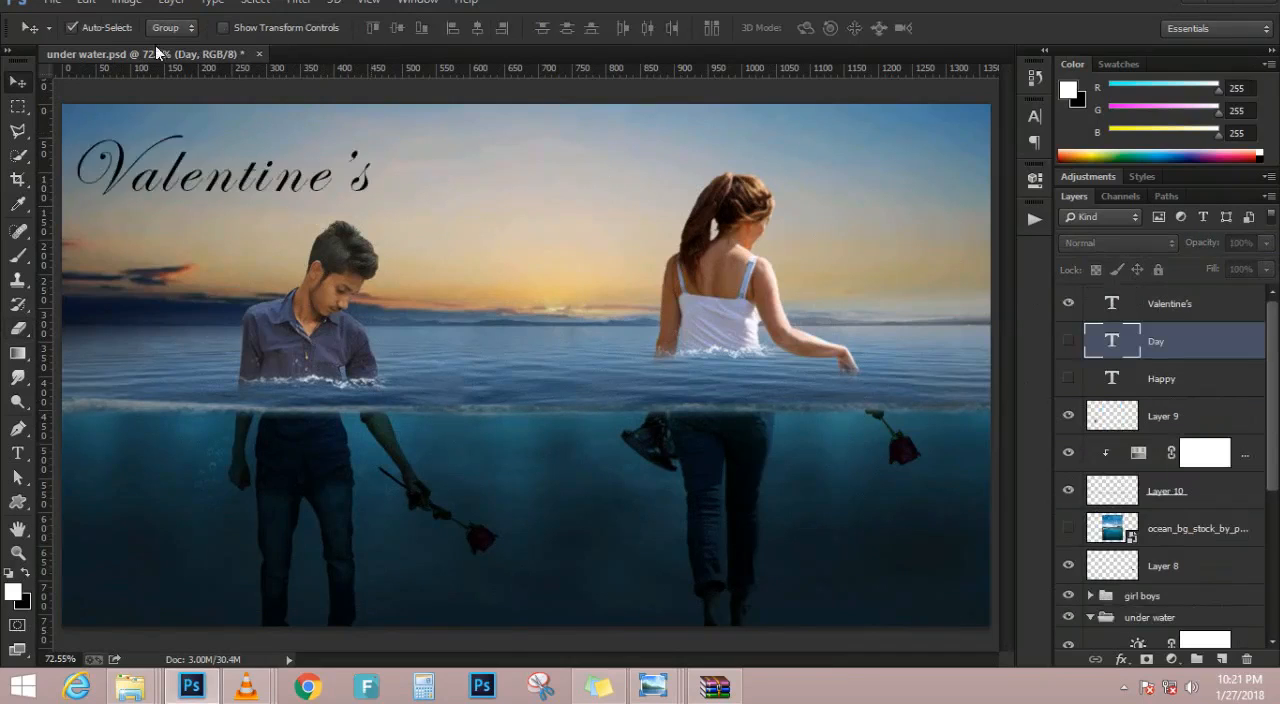
left_click(1067, 341)
left_click(1068, 379)
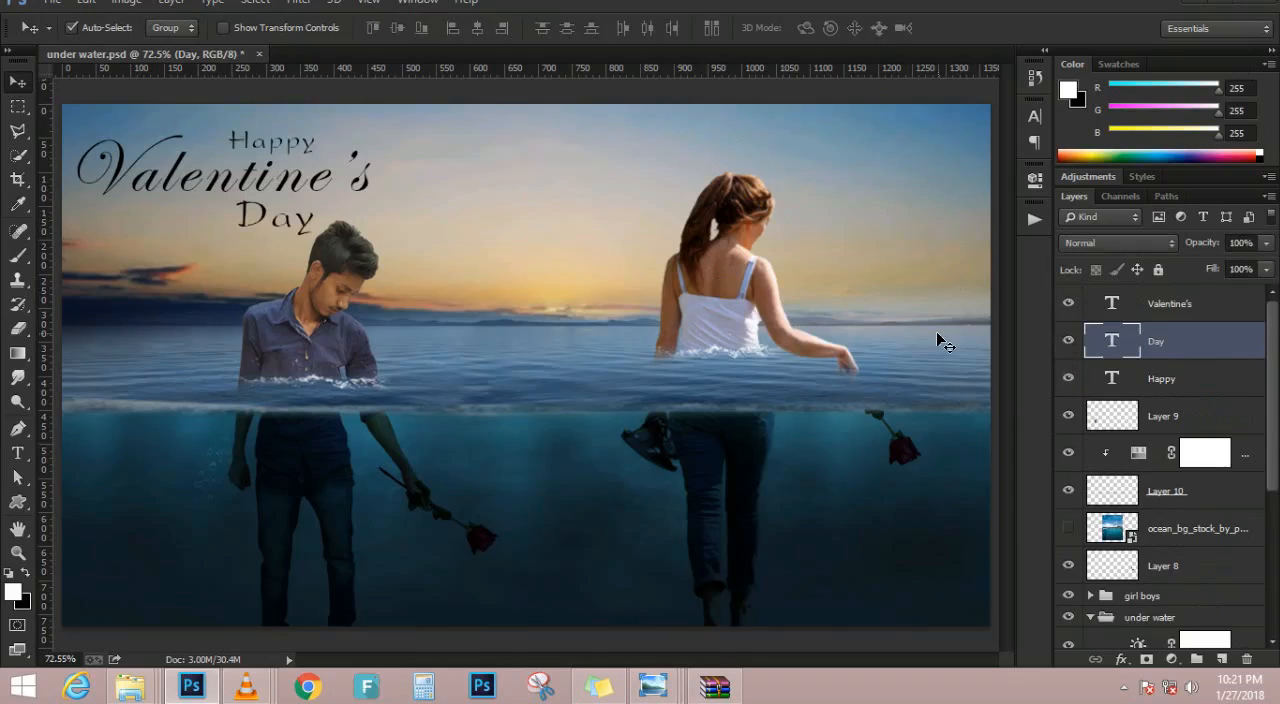
scroll(936, 331, "up", 1)
scroll(953, 335, "down", 1)
Draw a heart with the Custom Shape tool between the man and the woman around the horizon
key("b")
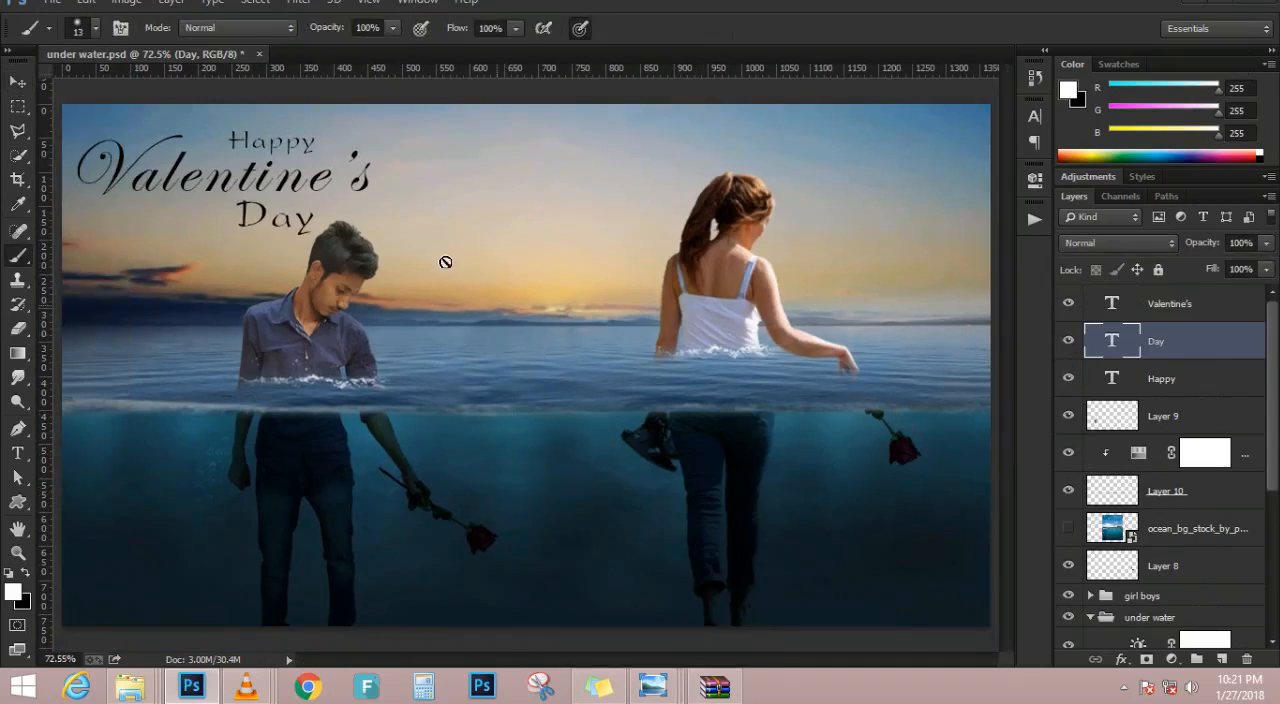
left_click(17, 509)
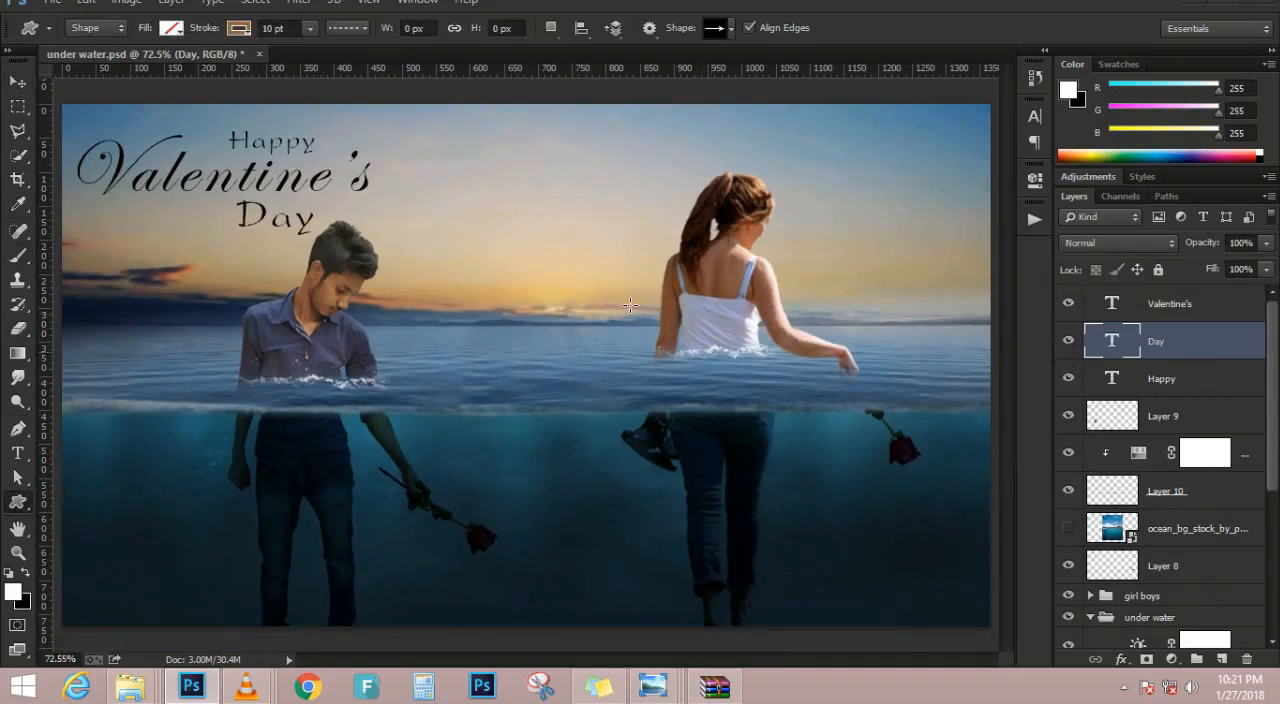
left_click(733, 28)
scroll(744, 132, "down", 3)
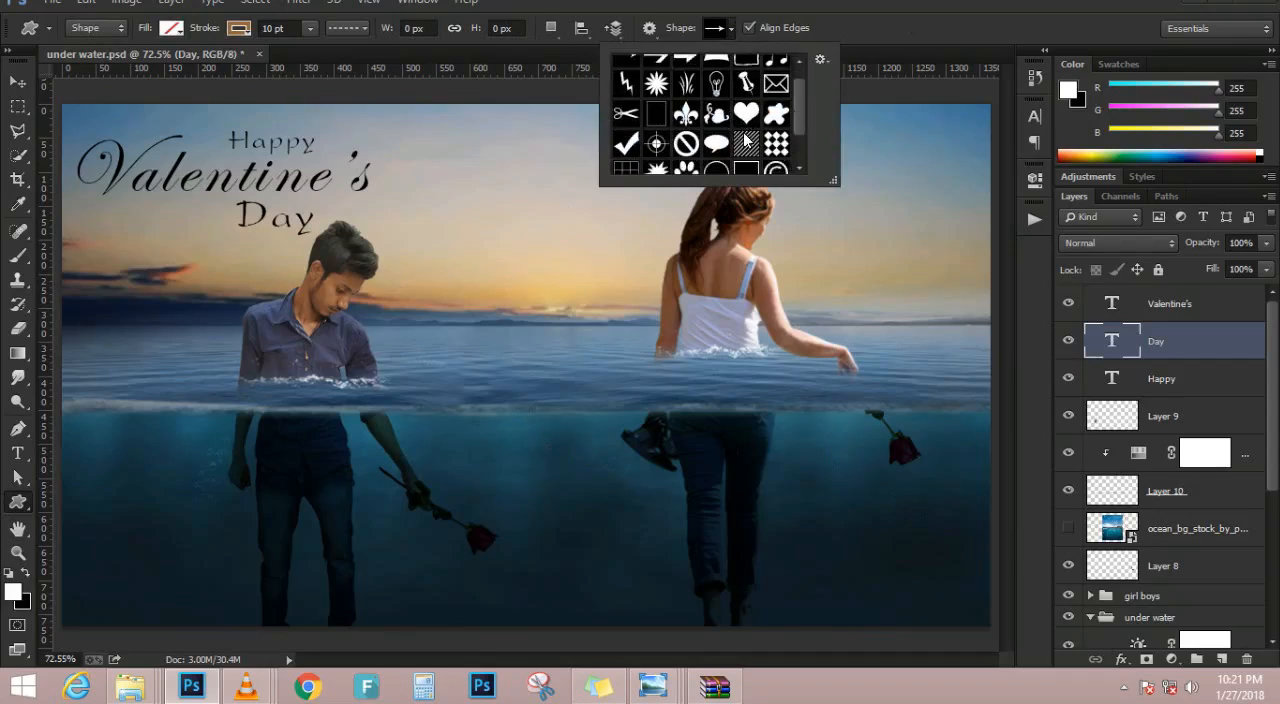
left_click(744, 128)
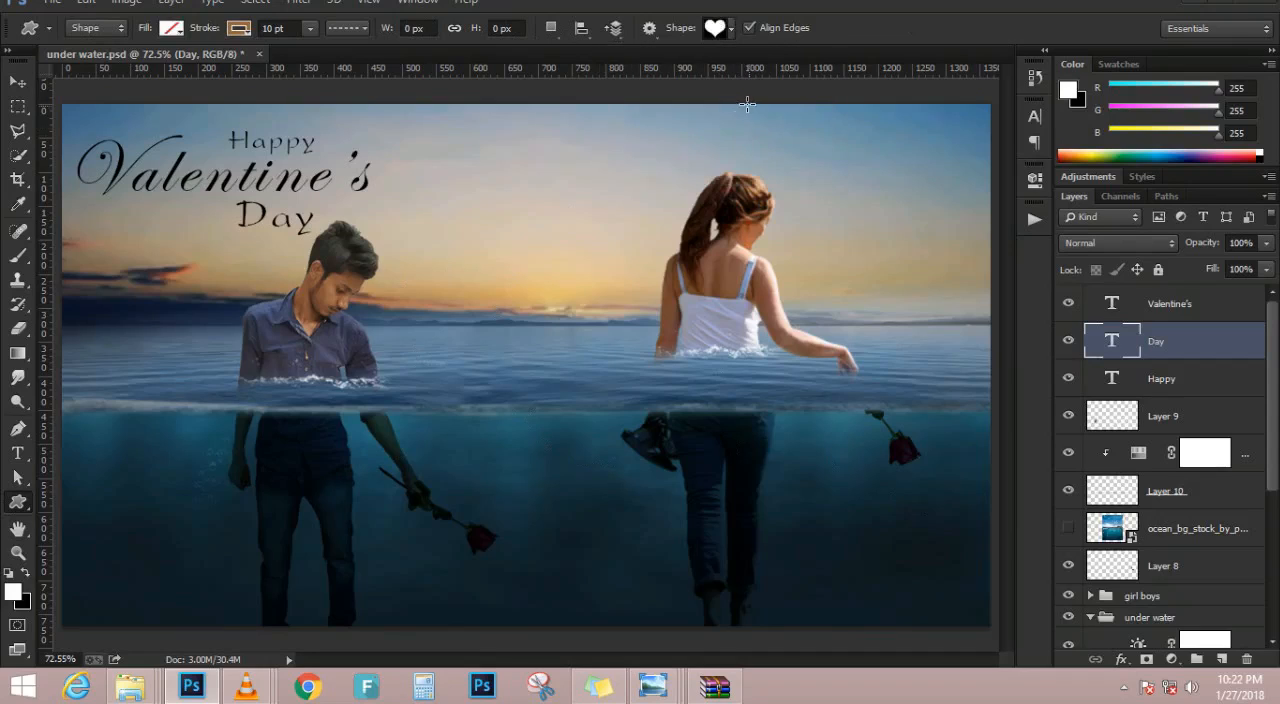
left_click_drag(453, 244, 518, 377)
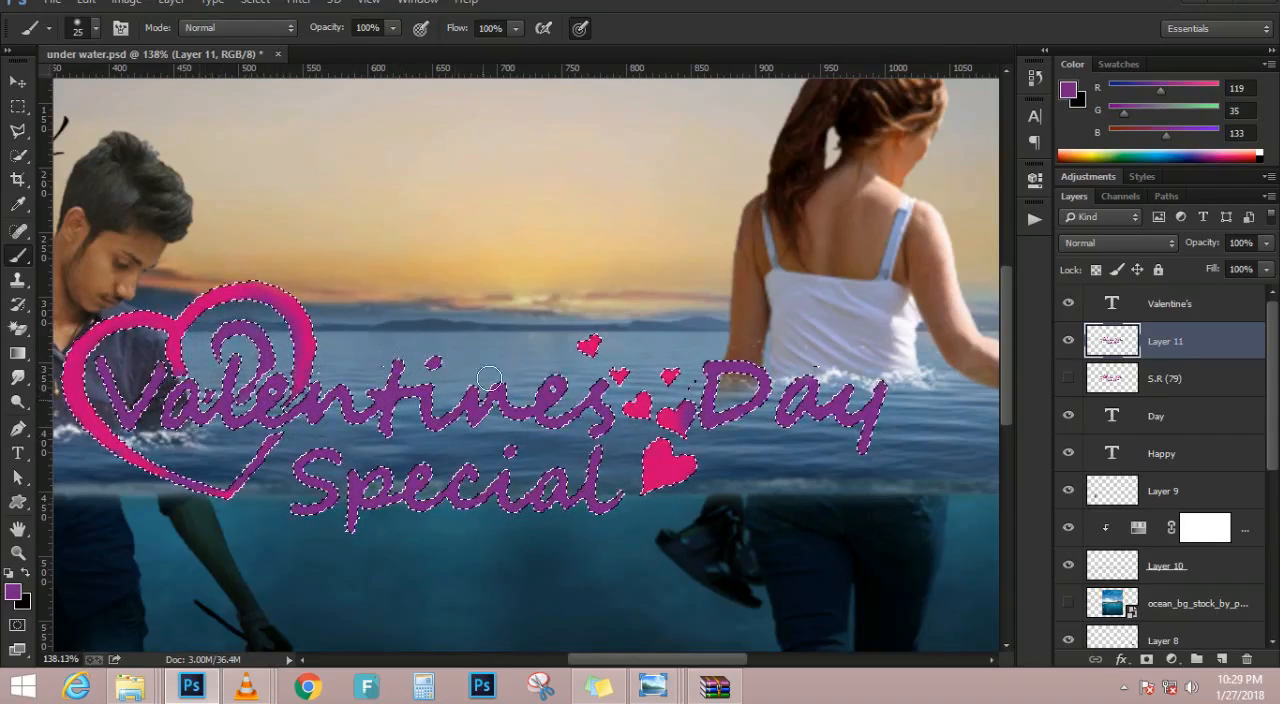
Deselect the lettering on Layer 11, scale it to about 73% and place it in the sky between the two figures
key("ctrl+d")
scroll(377, 385, "down", 5)
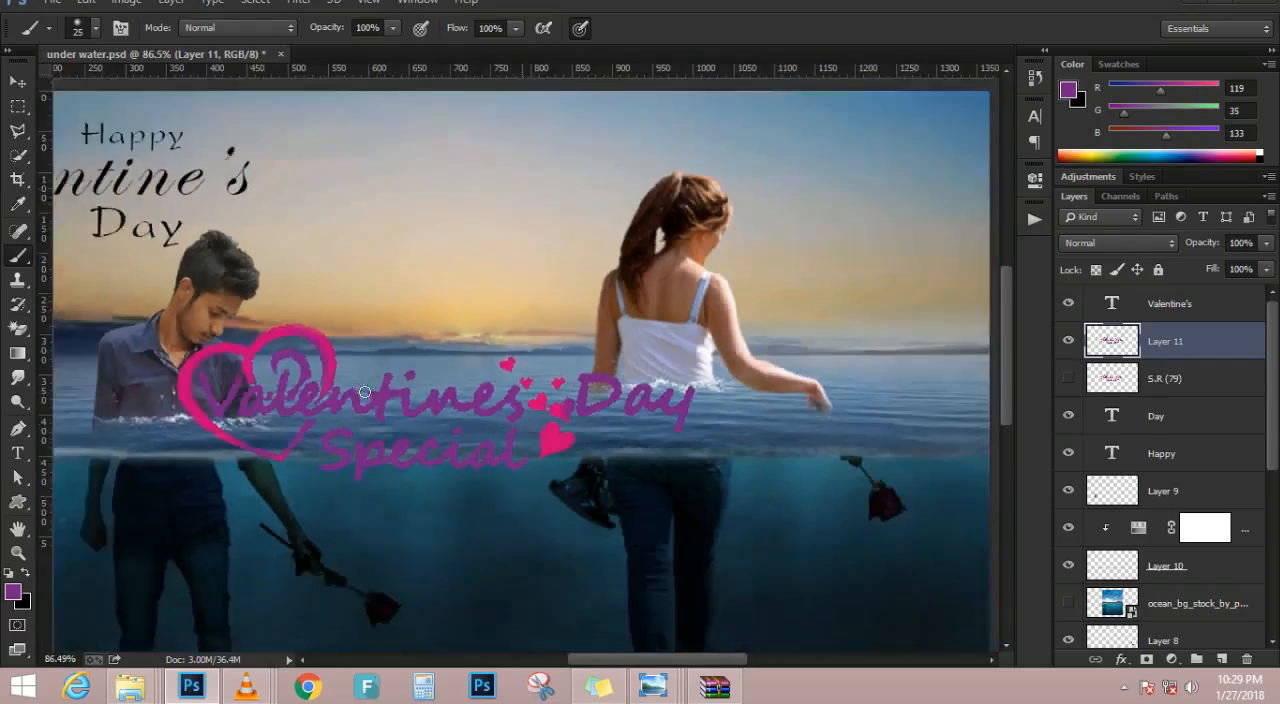
scroll(377, 385, "up", 3)
key("v")
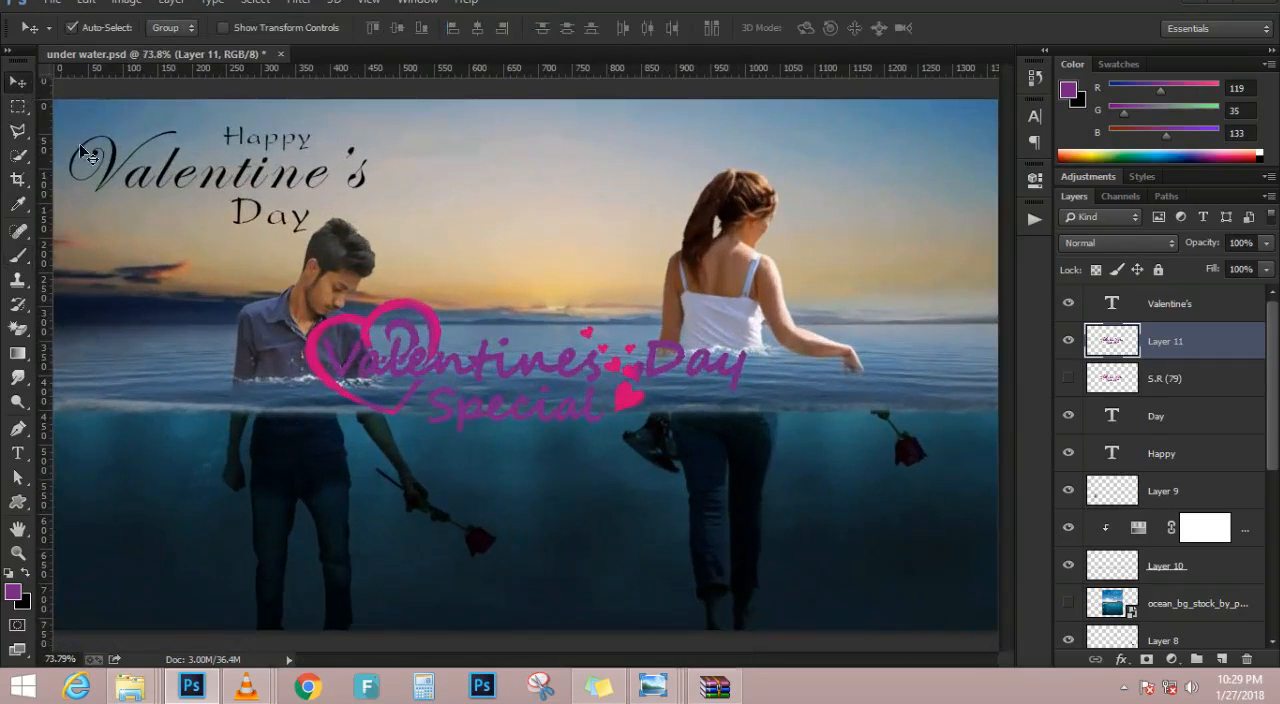
key("ctrl+t")
left_click_drag(741, 433, 658, 406)
left_click_drag(586, 345, 590, 185)
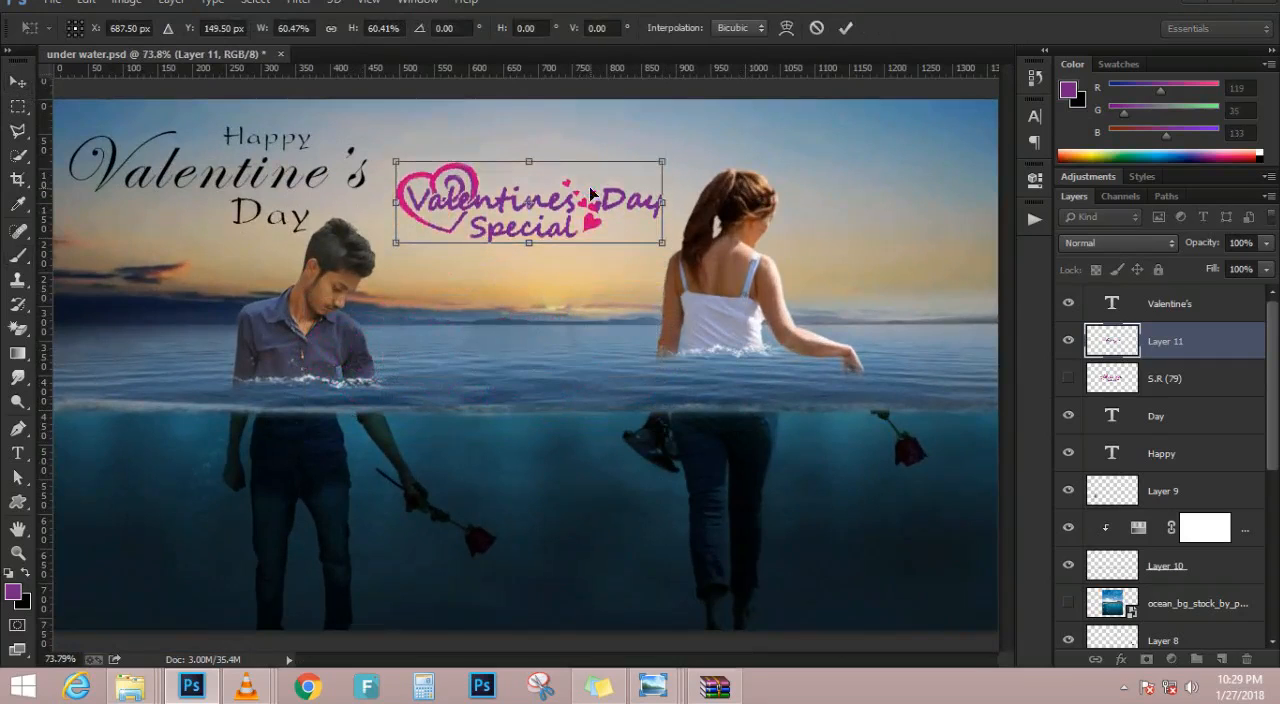
left_click_drag(664, 240, 700, 256)
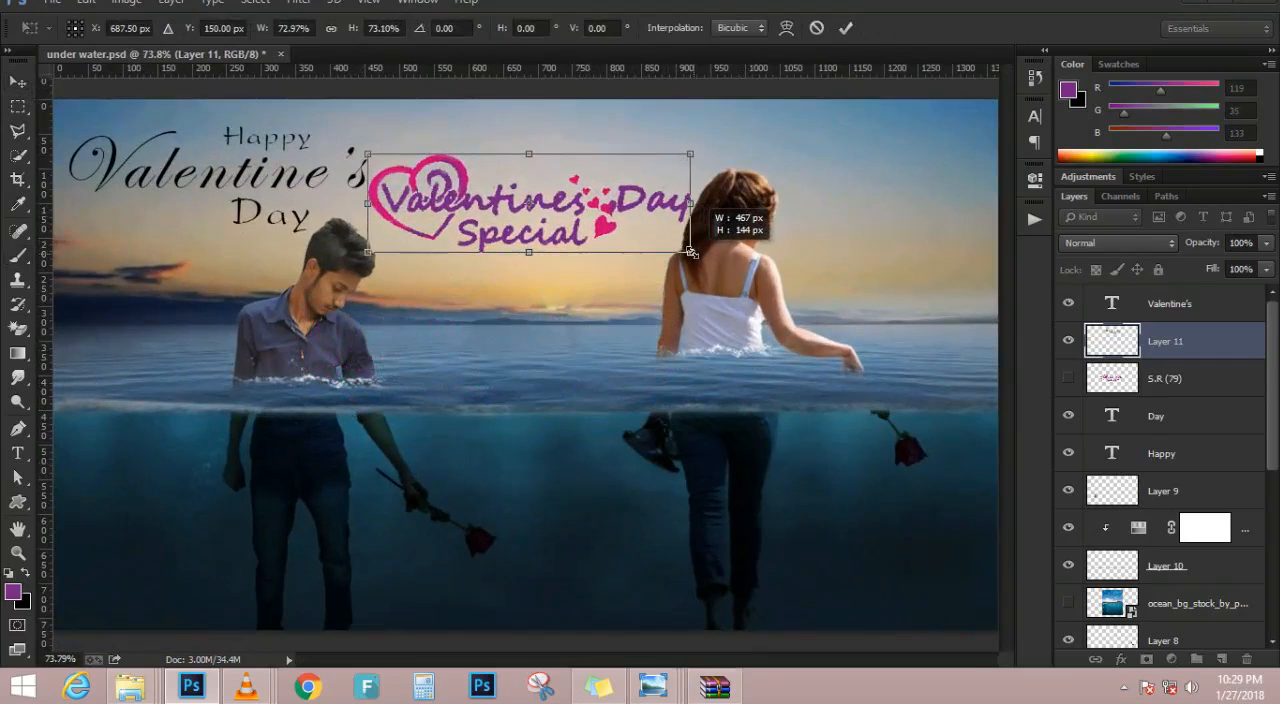
key("Return")
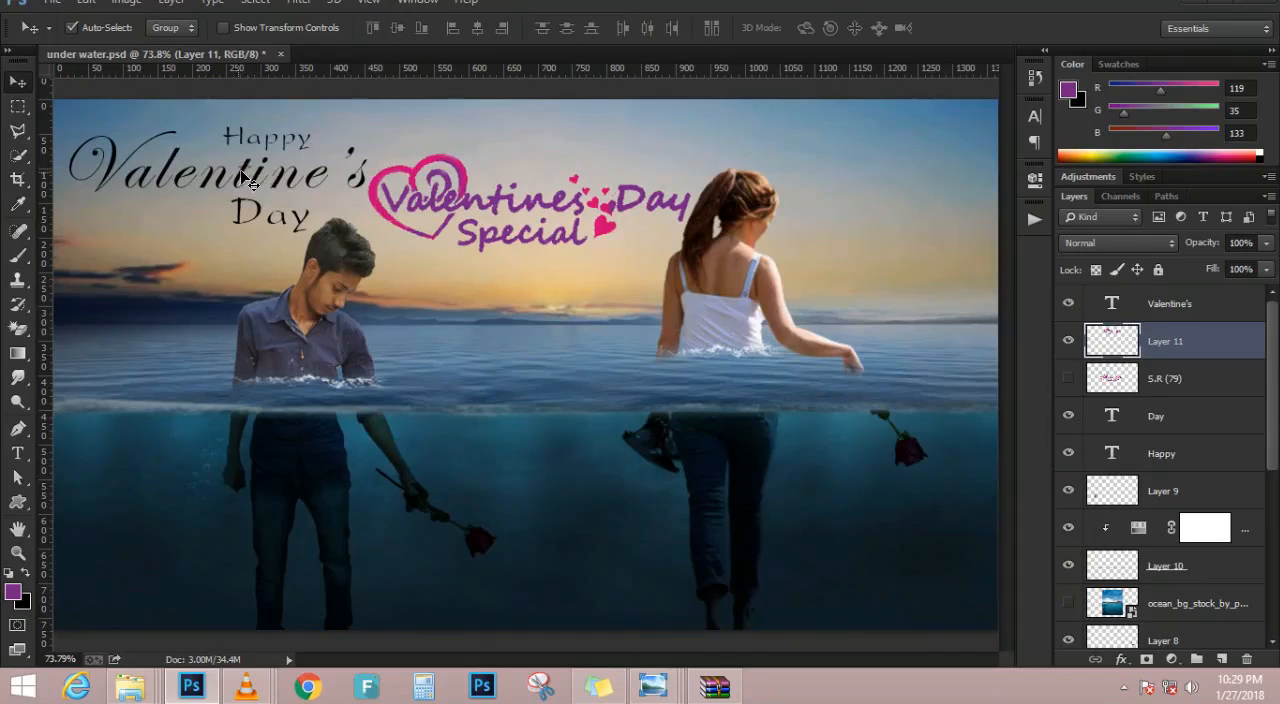
Move the Valentine's layer below S.R (79), group it with the Day and Happy layers, and name the group "text"
left_click(1200, 418)
left_click_drag(1200, 341, 1205, 400)
left_click(1185, 450, "shift")
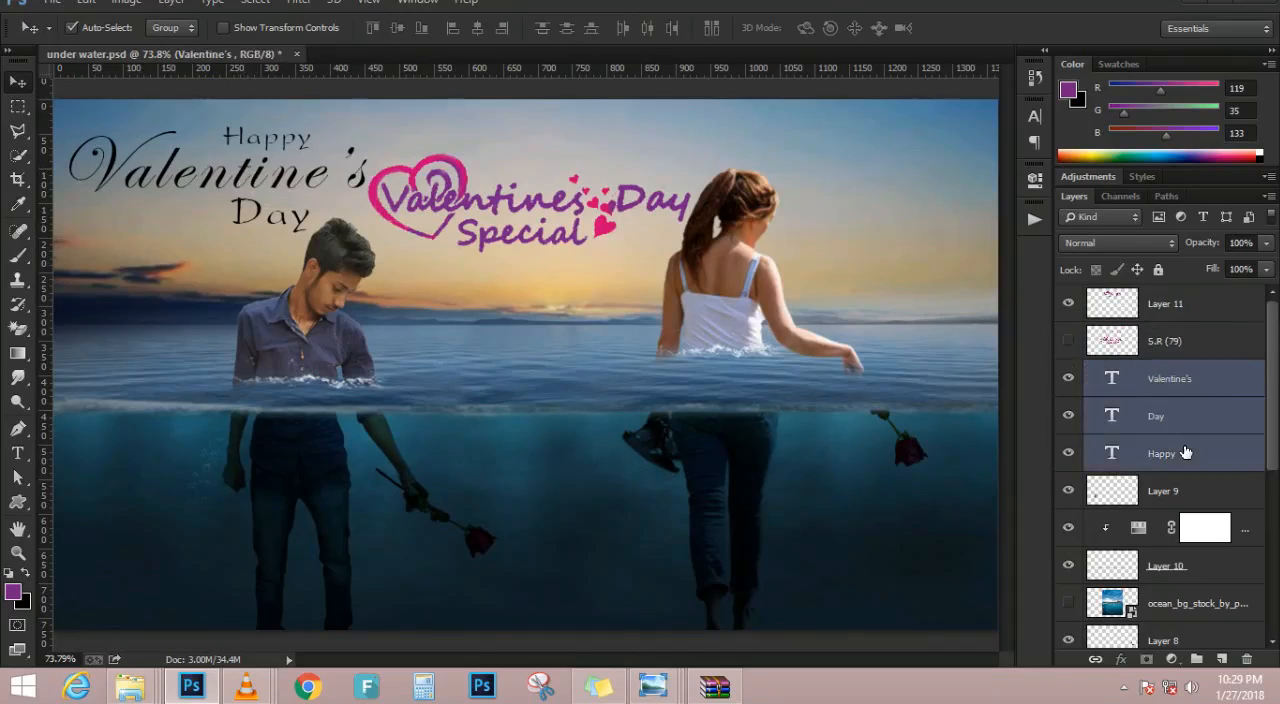
key("ctrl+g")
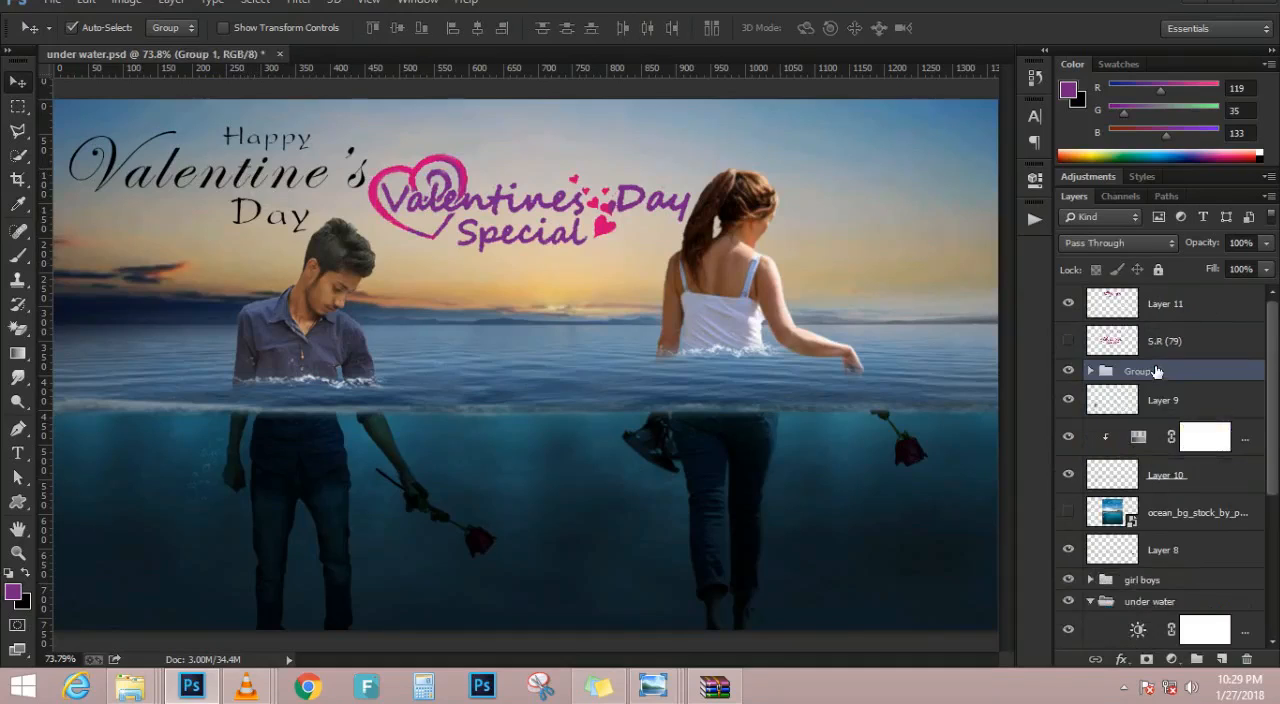
double_click(1140, 371)
type("text")
key("Return")
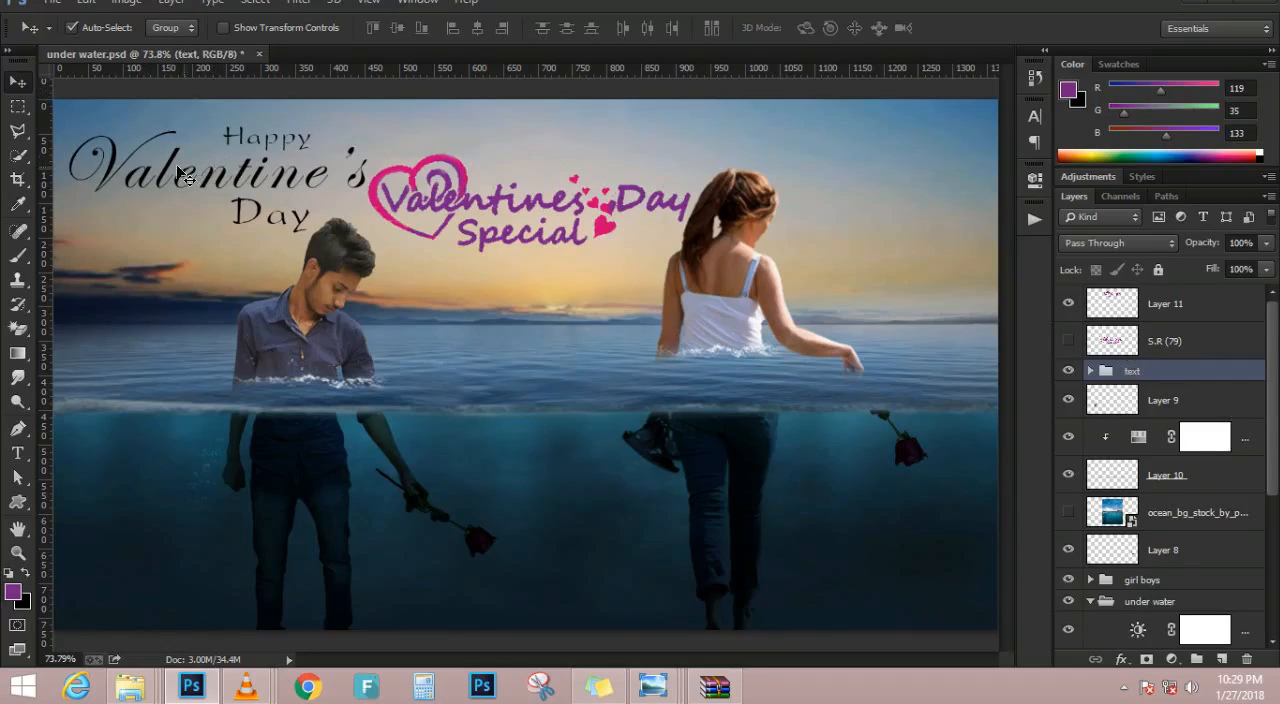
Scale the text group to about 69% and place it underwater in the image's lower-left corner beside the man's legs
key("ctrl+t")
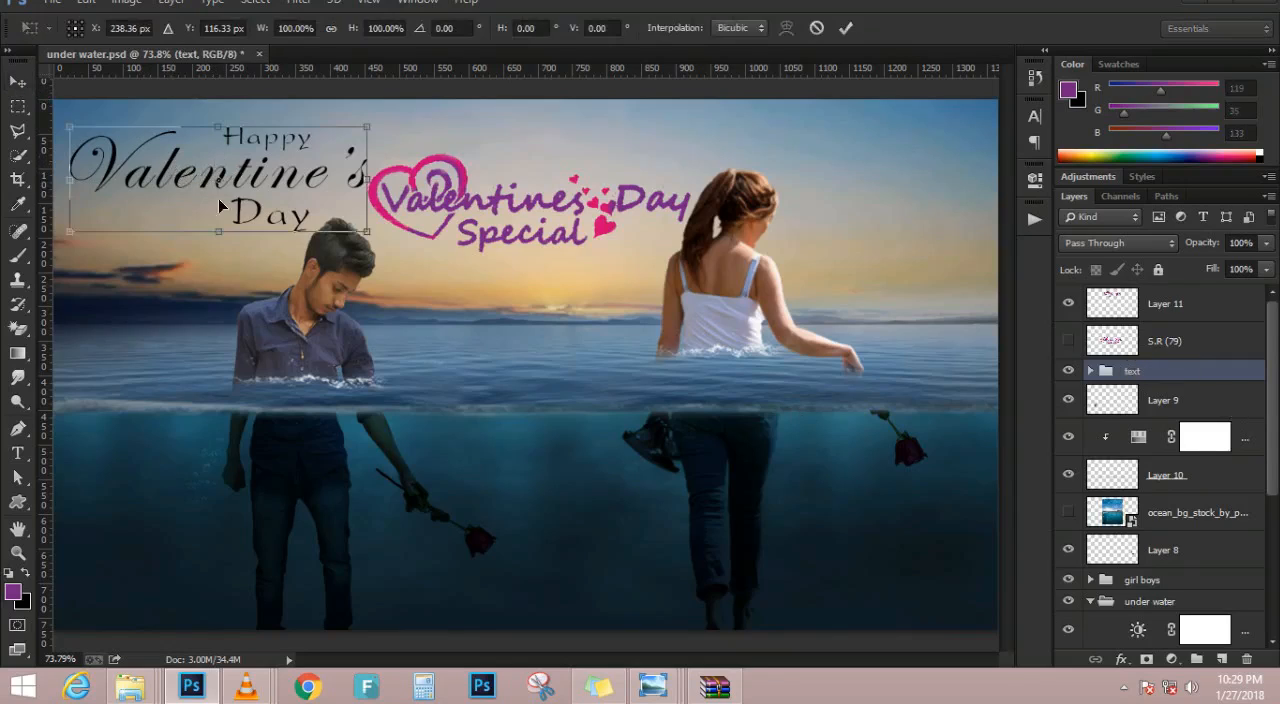
left_click_drag(358, 222, 321, 214)
left_click_drag(281, 169, 213, 548)
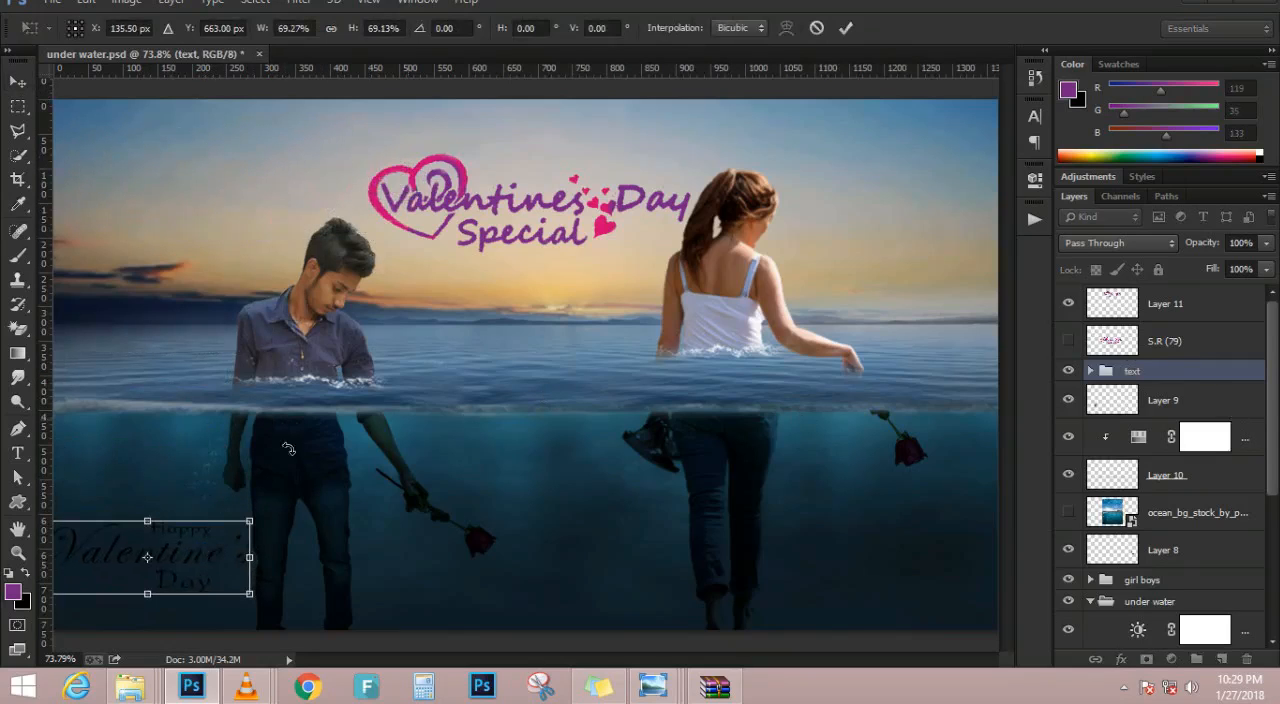
scroll(256, 492, "up", 3)
scroll(265, 486, "down", 7)
scroll(278, 496, "up", 4)
mouse_move(236, 537)
left_mouse_down()
mouse_move(224, 553)
mouse_move(224, 540)
left_mouse_up()
key("Down")
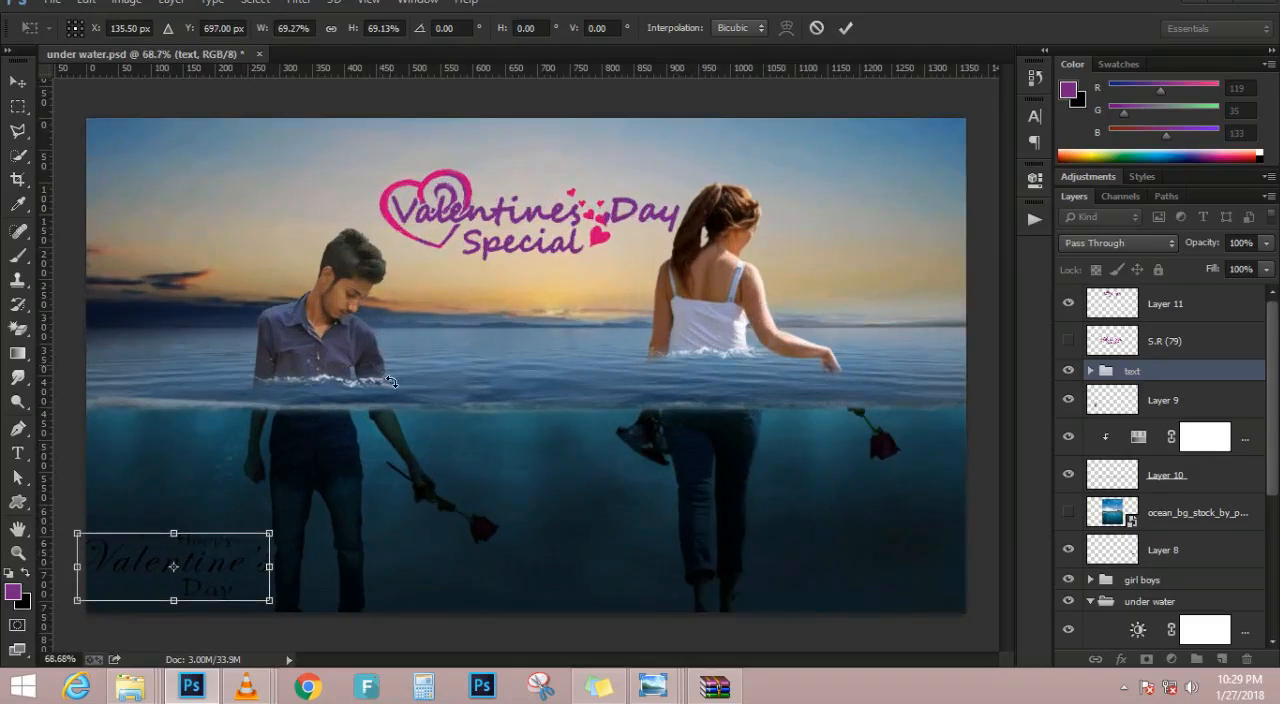
key("shift+Down")
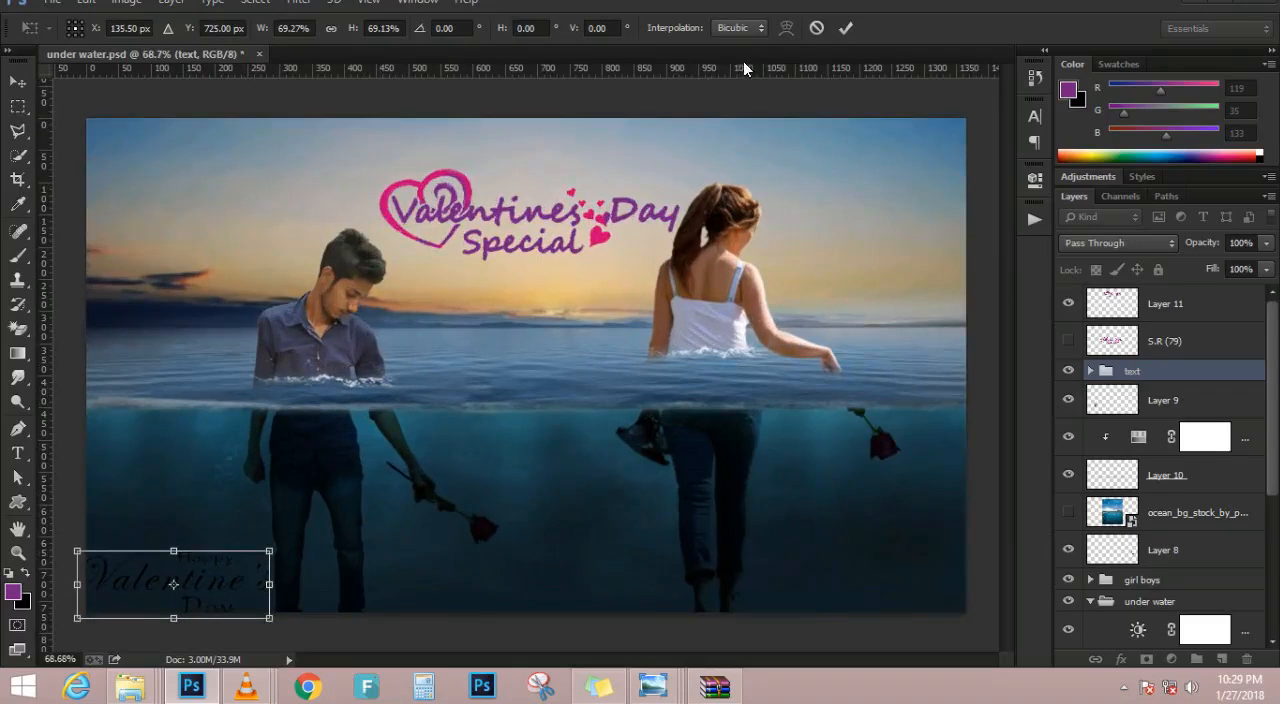
left_click(845, 29)
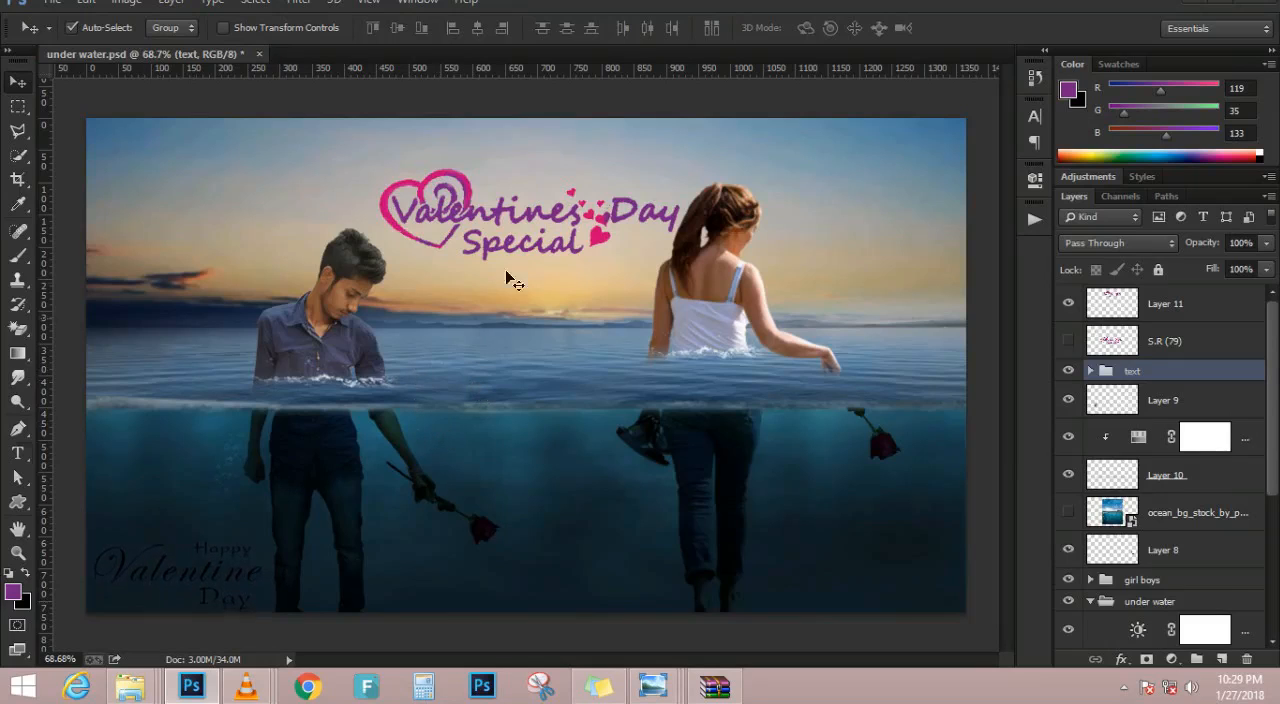
Set the text colour to white (ffffff)
key("t")
left_click(628, 29)
left_click_drag(795, 115, 770, 75)
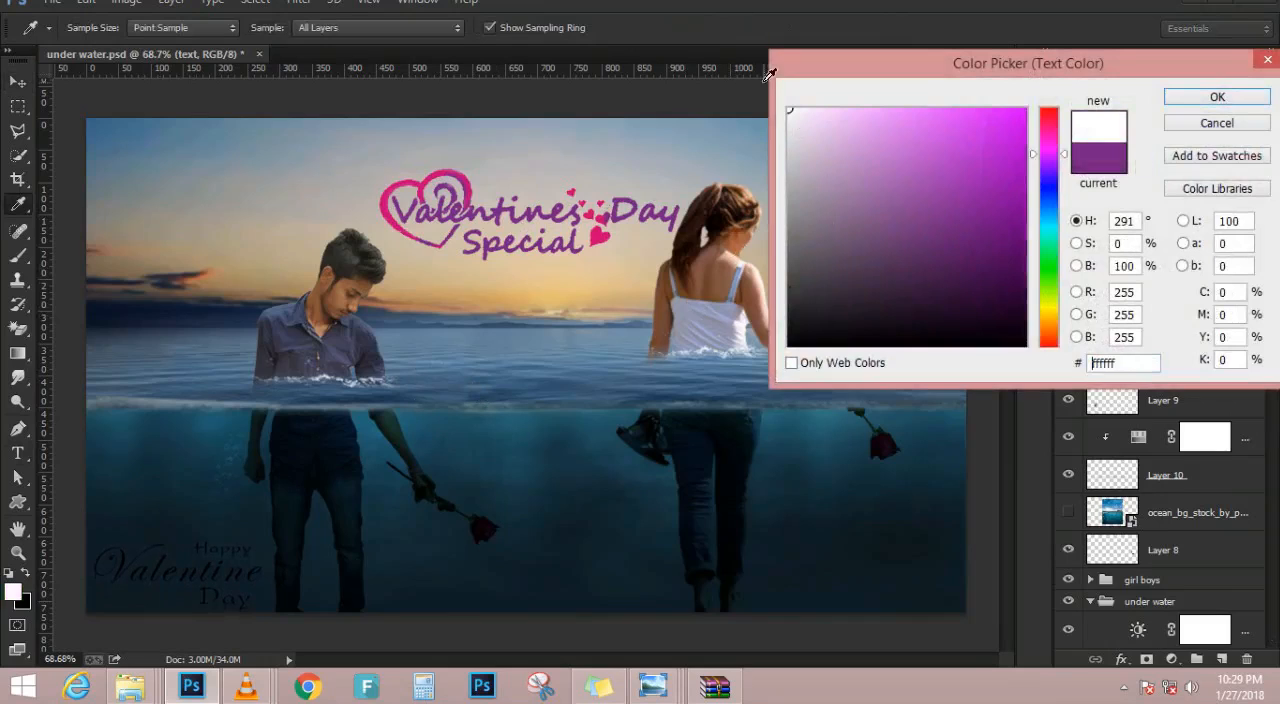
left_click(1213, 102)
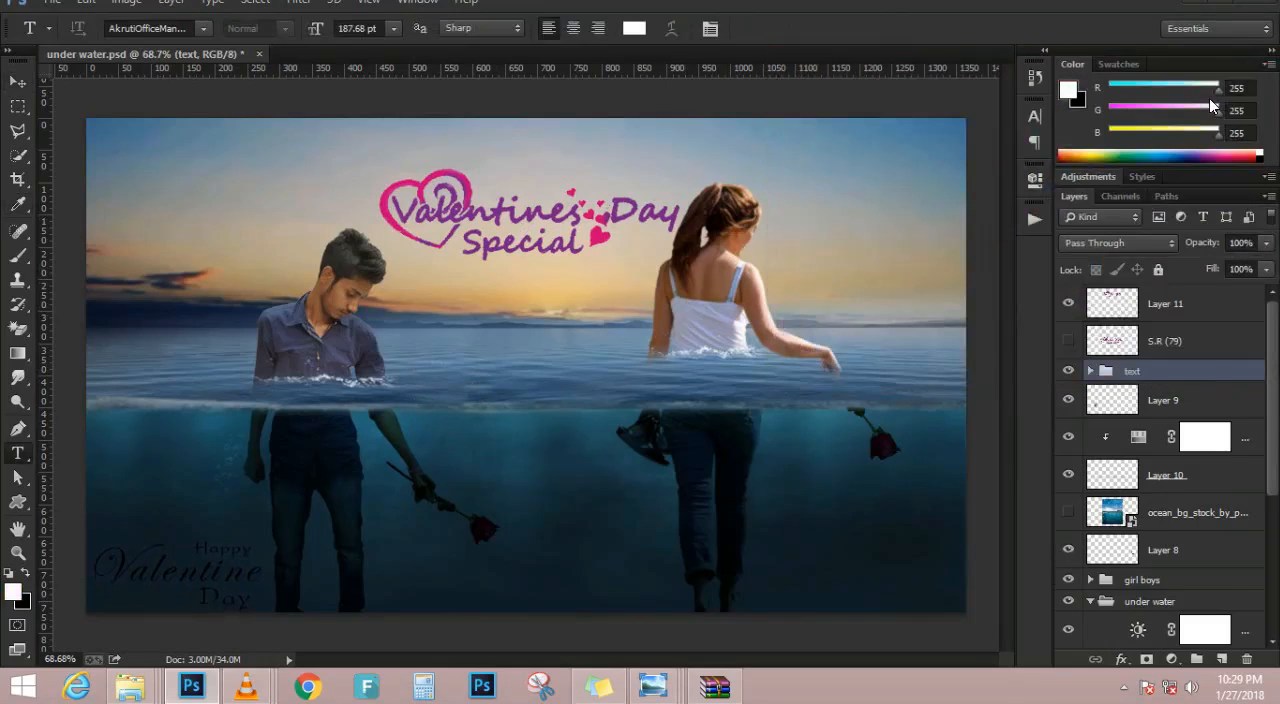
Set the text colour of the Valentine's layer in the text group to white (ffffff)
left_click(1090, 371)
left_click(1203, 399)
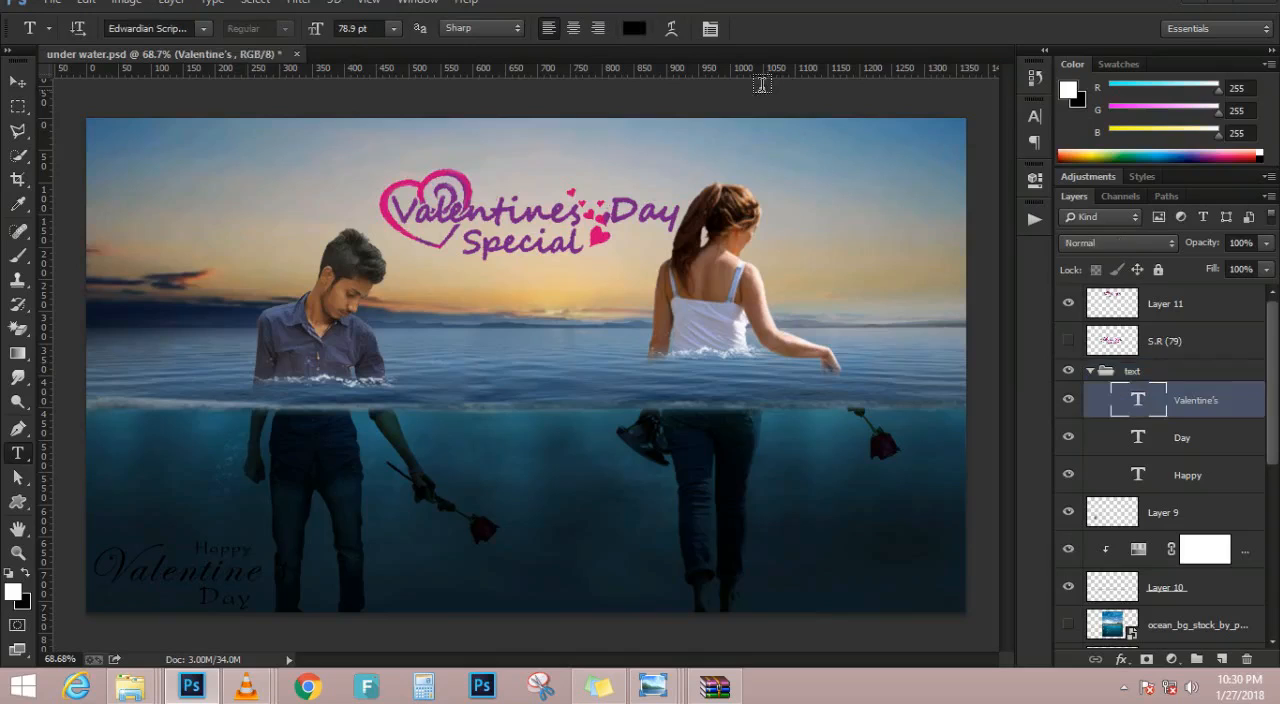
left_click(640, 31)
left_click_drag(854, 326, 709, 71)
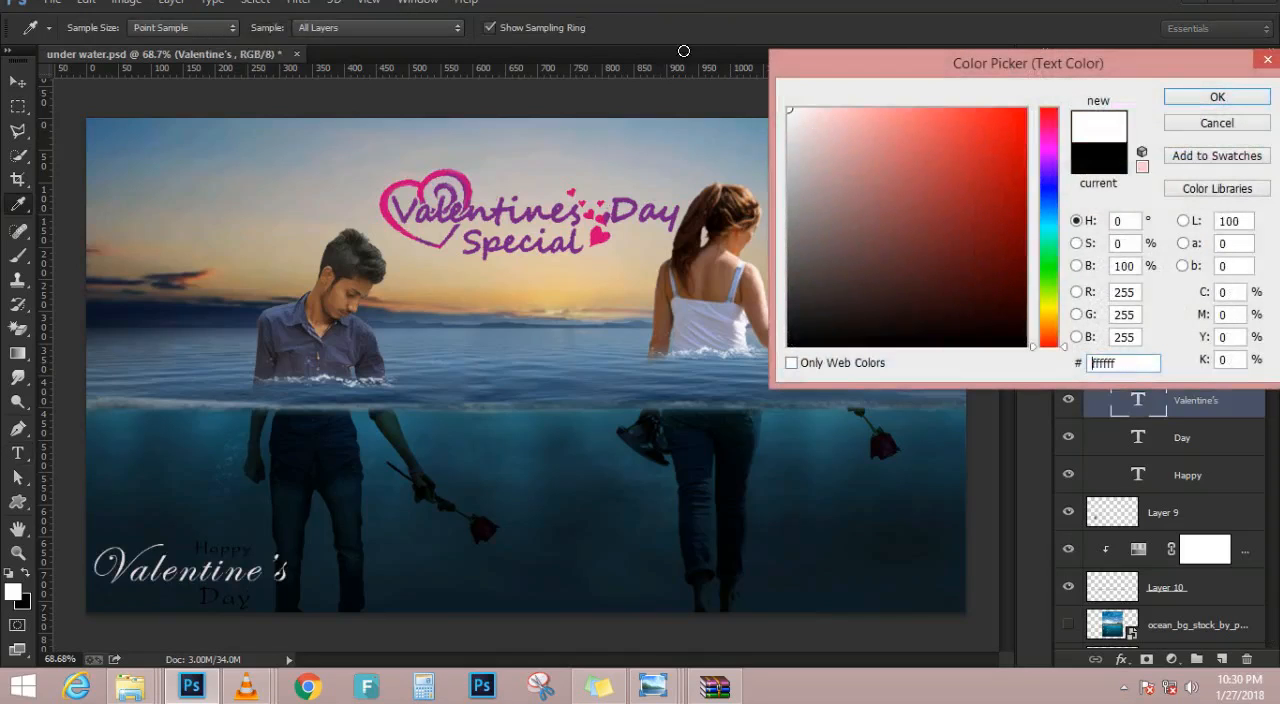
left_click(1241, 103)
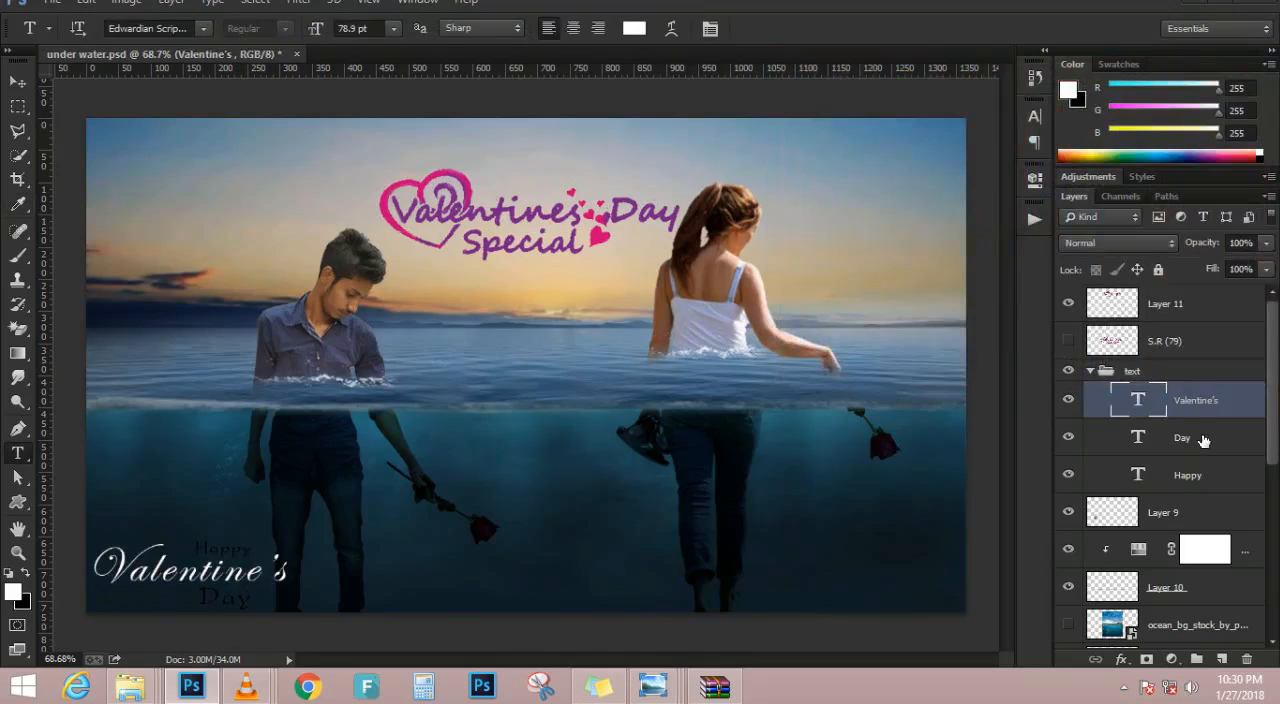
Set the Day layer's text colour to bright pink (ff0096), starting from the pink sampled from the heart lettering
left_click(1186, 438)
left_click(634, 28)
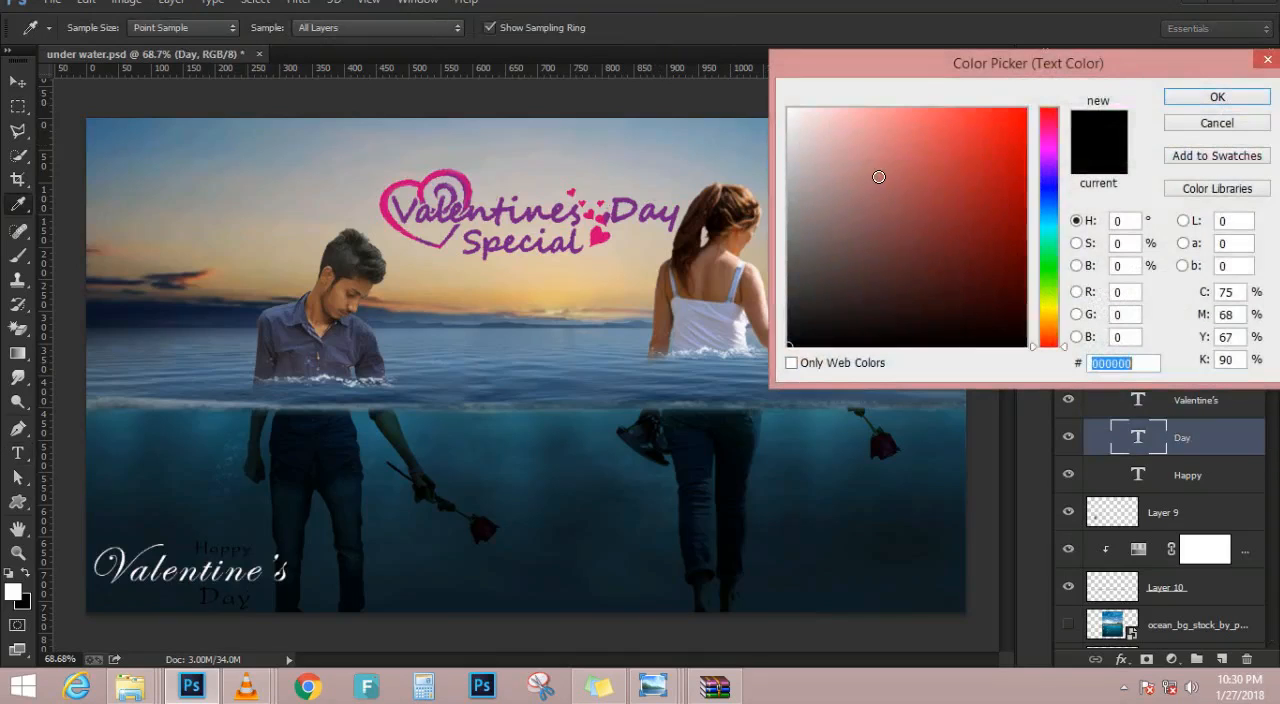
left_click(384, 208)
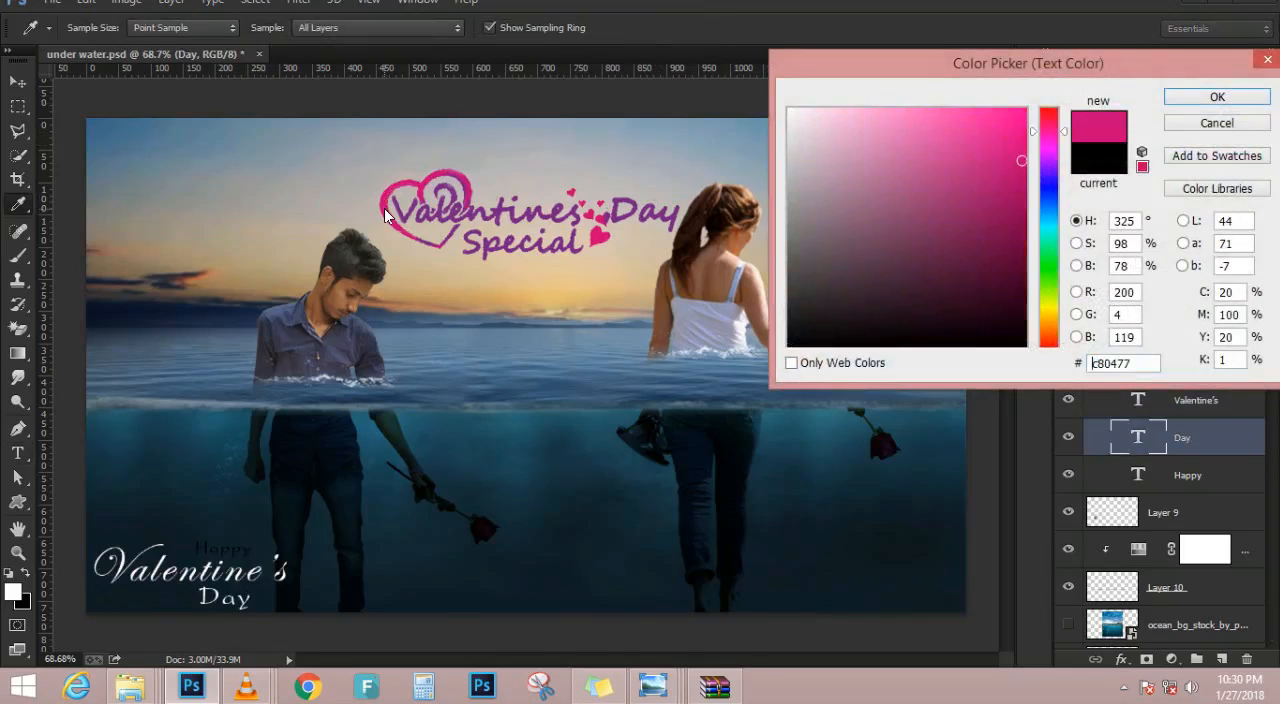
left_click_drag(1000, 155, 1080, 99)
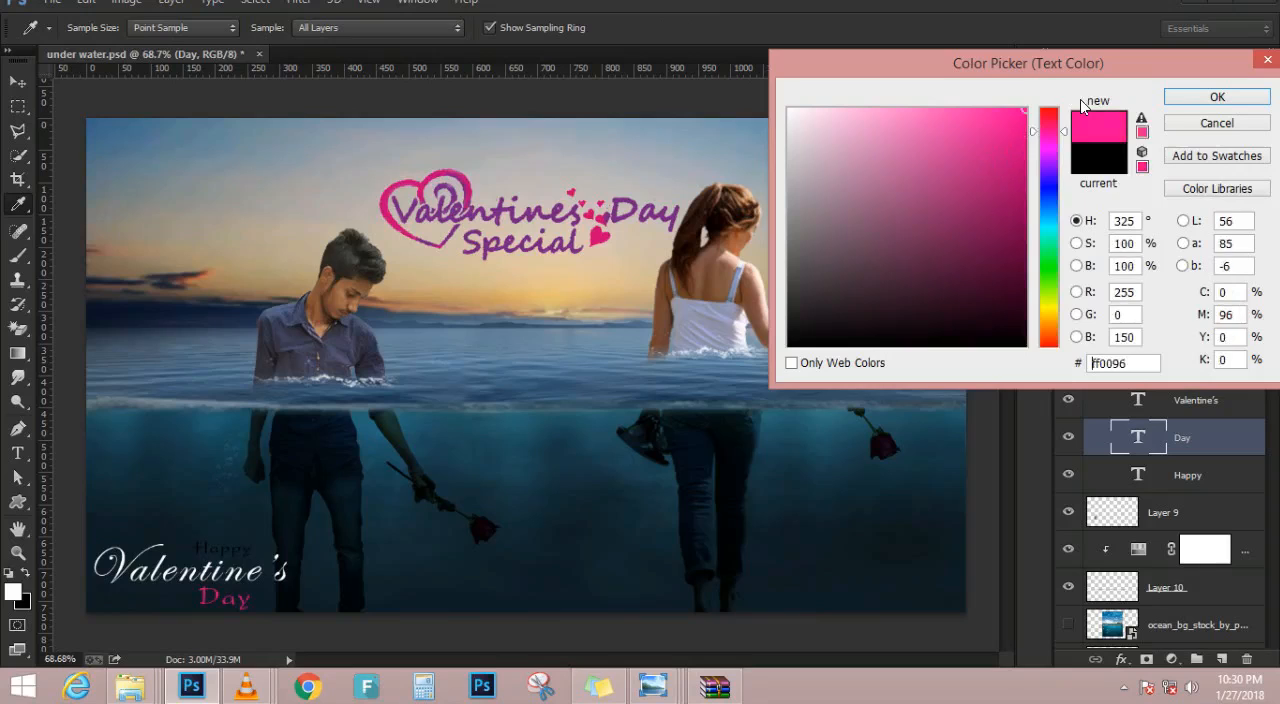
left_click(1214, 99)
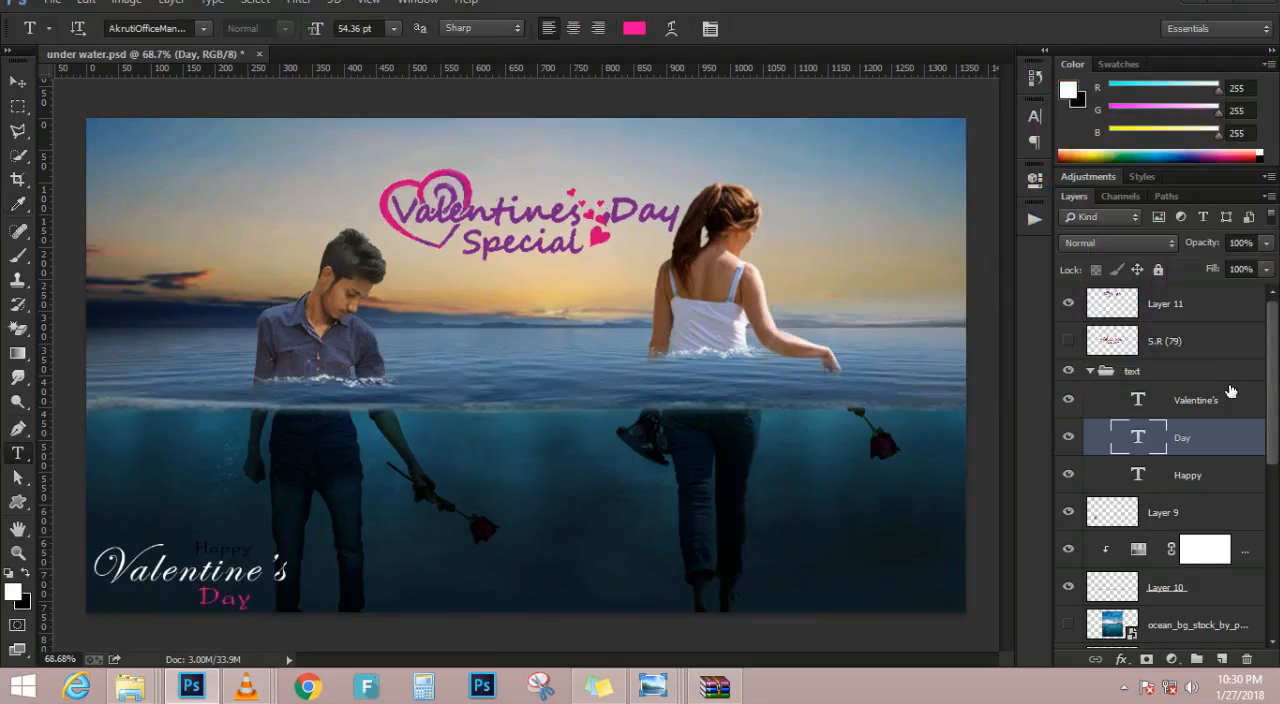
Set the Happy layer's text colour to bright pink (ff0095), starting from the pink sampled from the heart lettering
left_click(1203, 468)
left_click(622, 29)
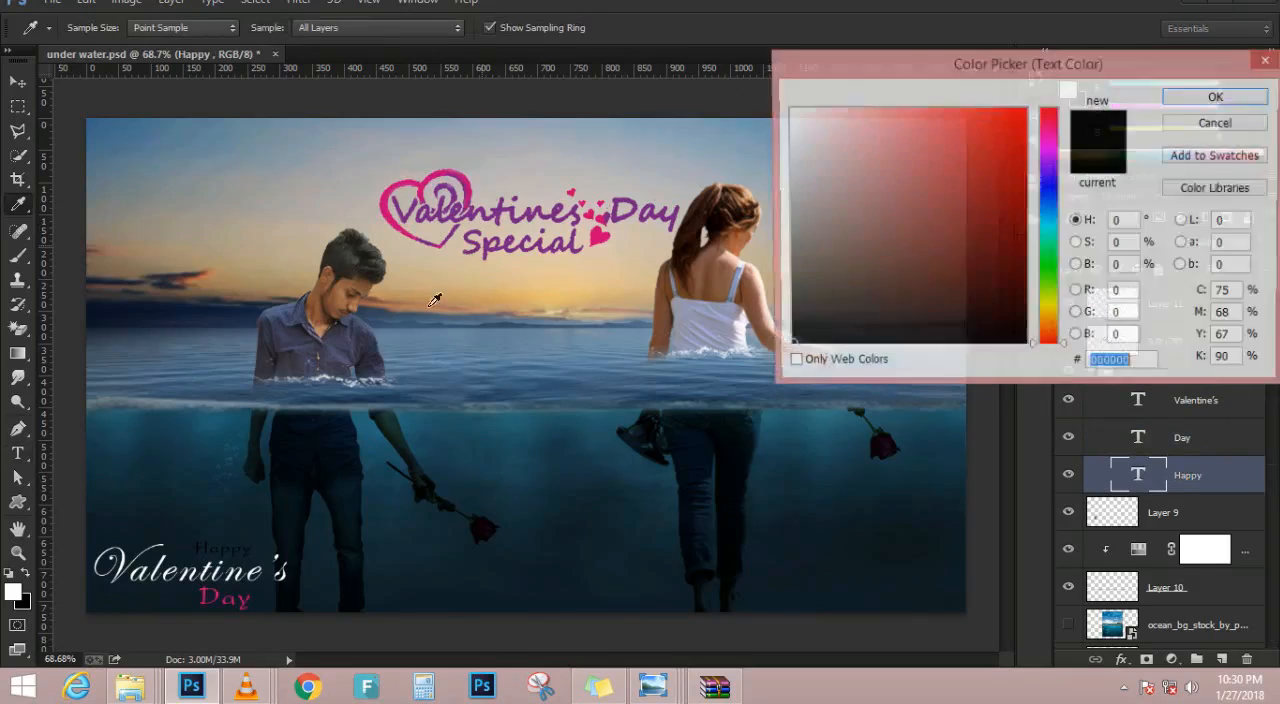
left_click(387, 212)
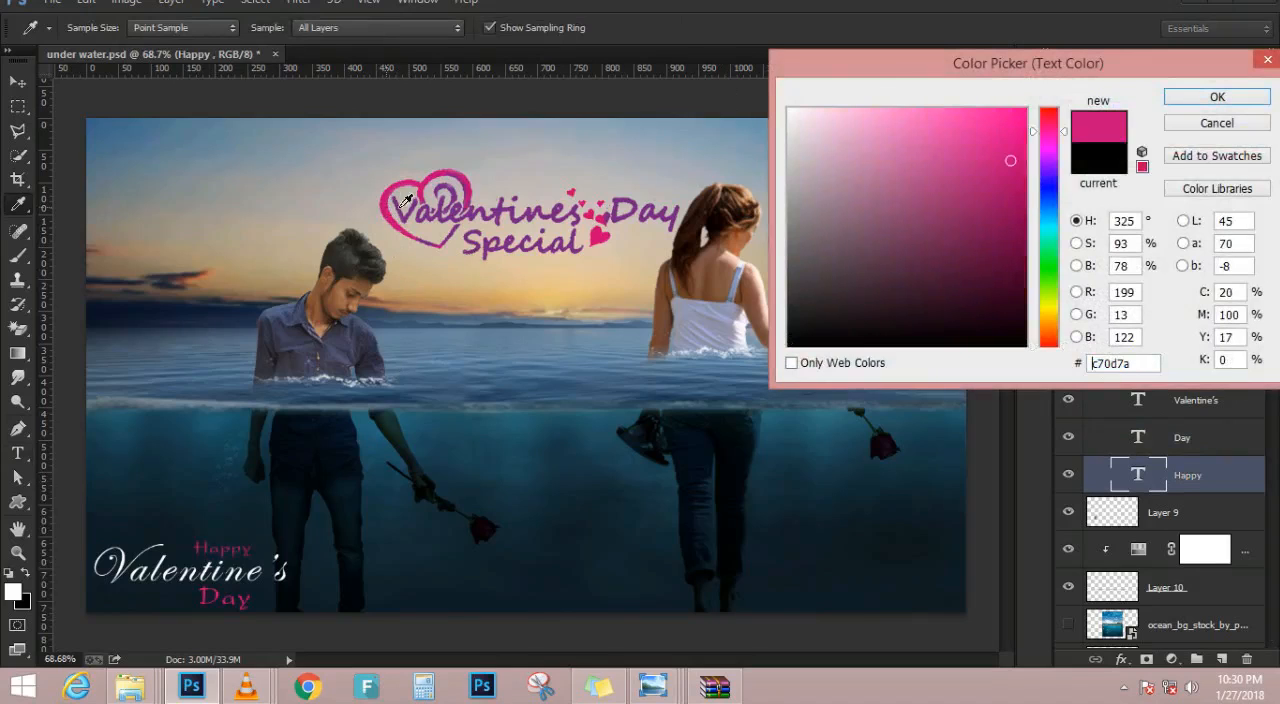
left_click_drag(966, 238, 1148, 93)
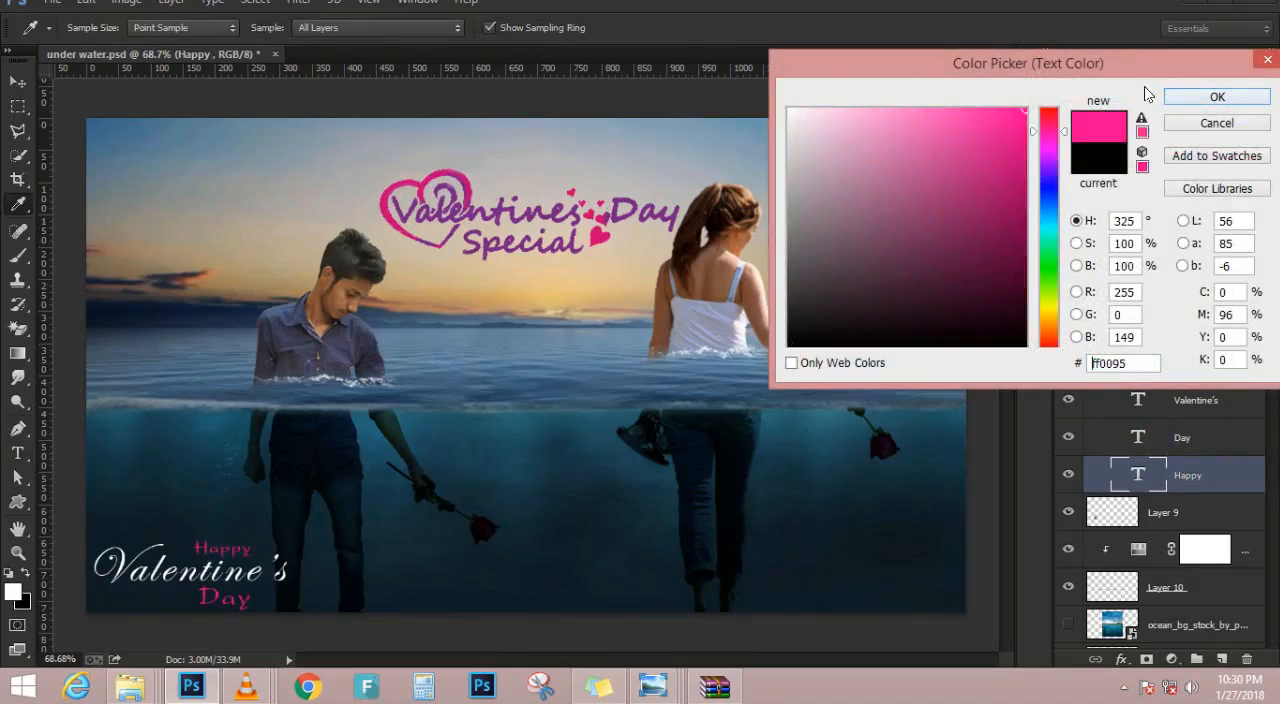
left_click(1213, 96)
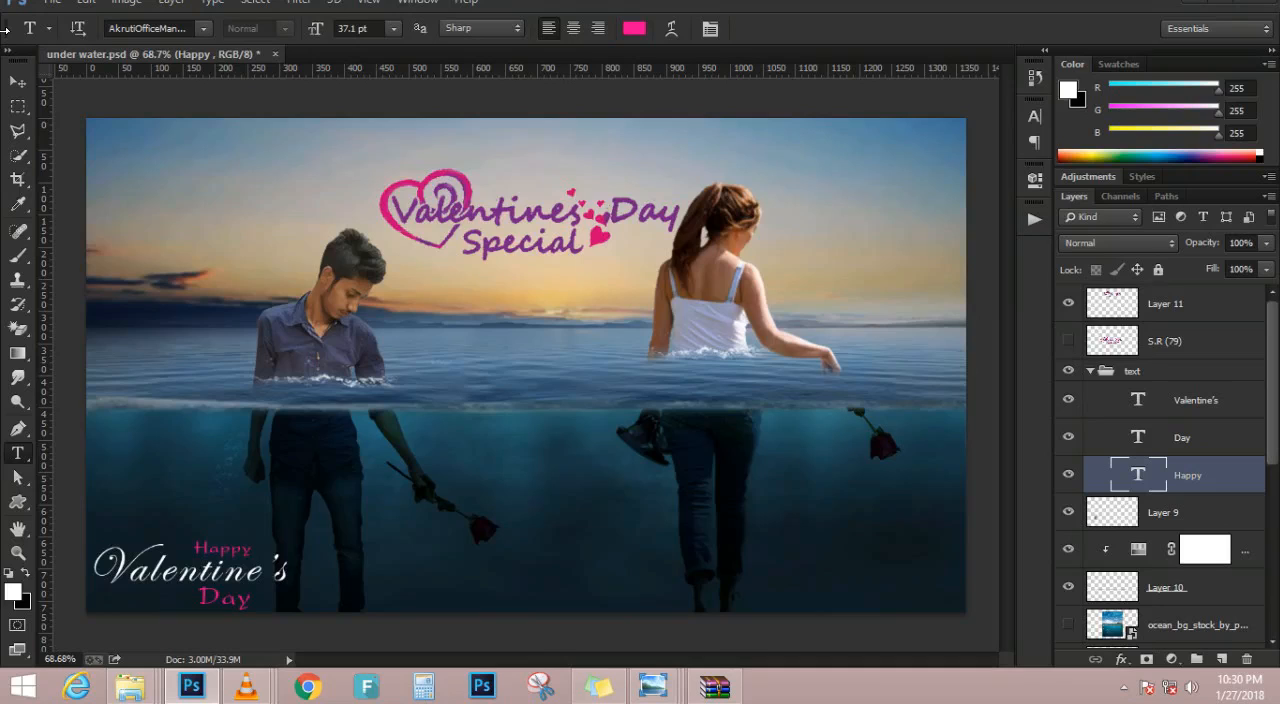
Examine the whole composite and review the layers inside the text and girl boys groups
key("ctrl+0")
left_click(17, 83)
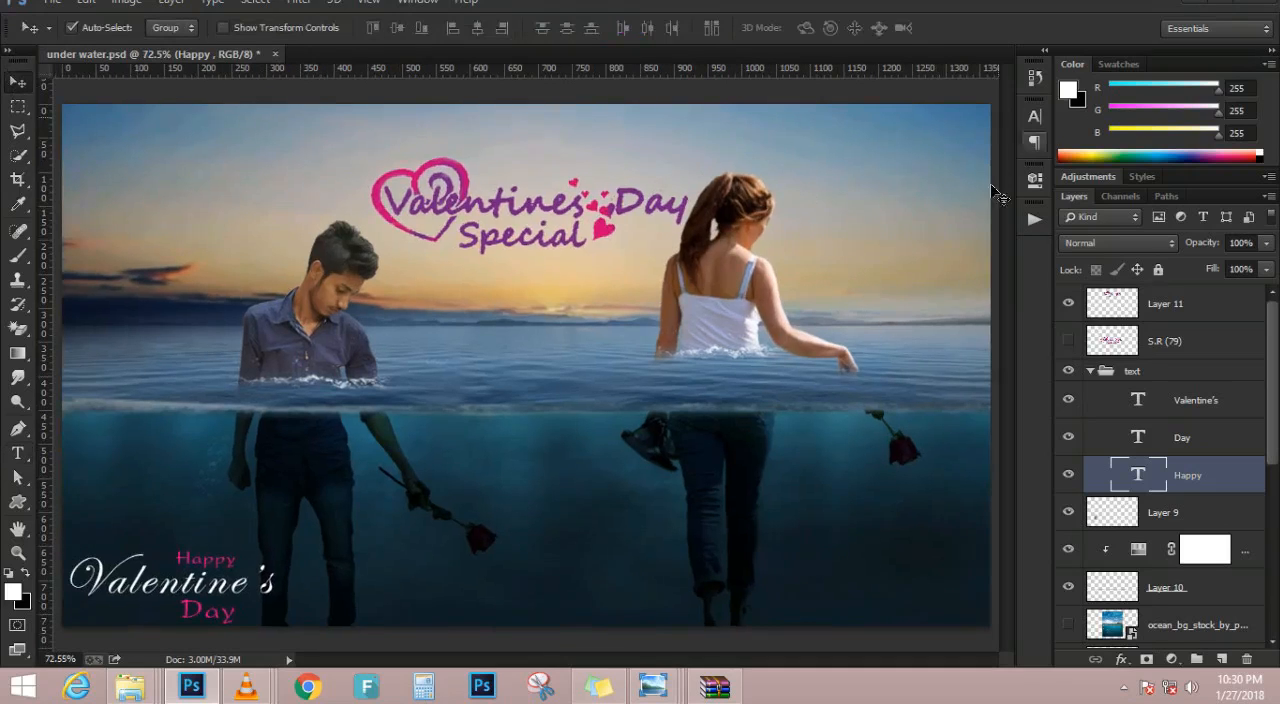
mouse_move(130, 686)
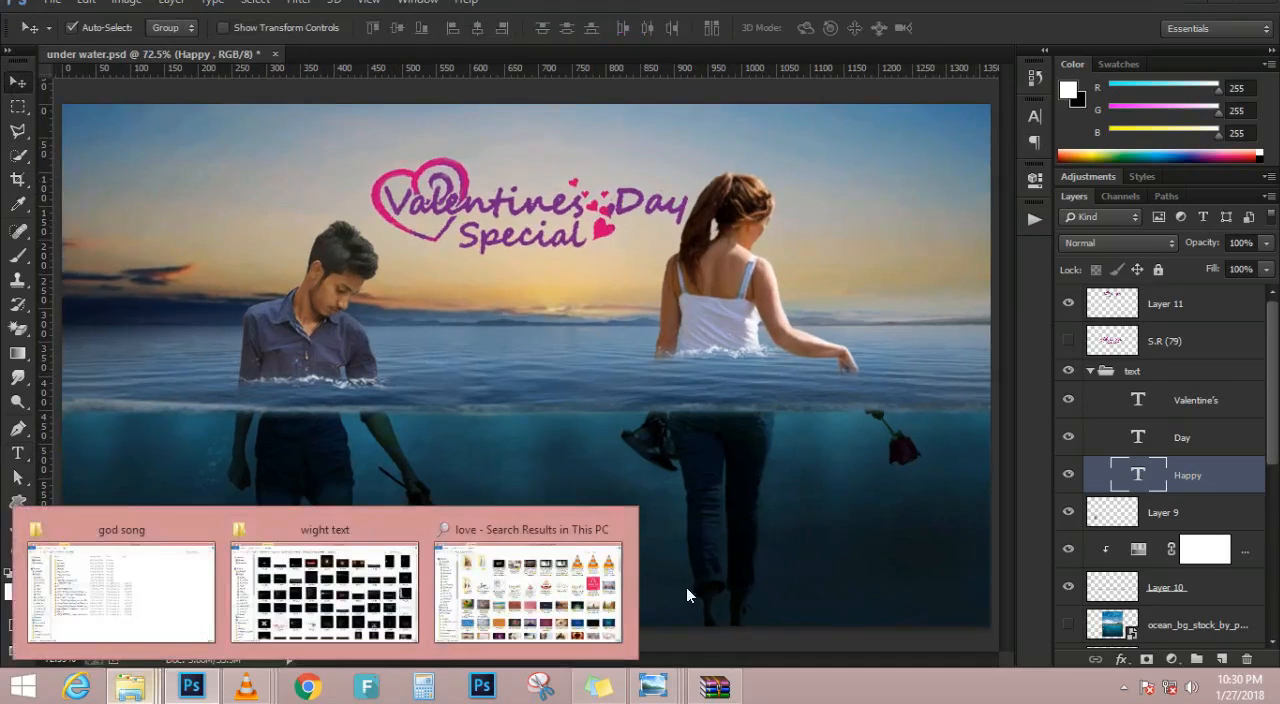
mouse_move(590, 584)
left_click(1091, 372)
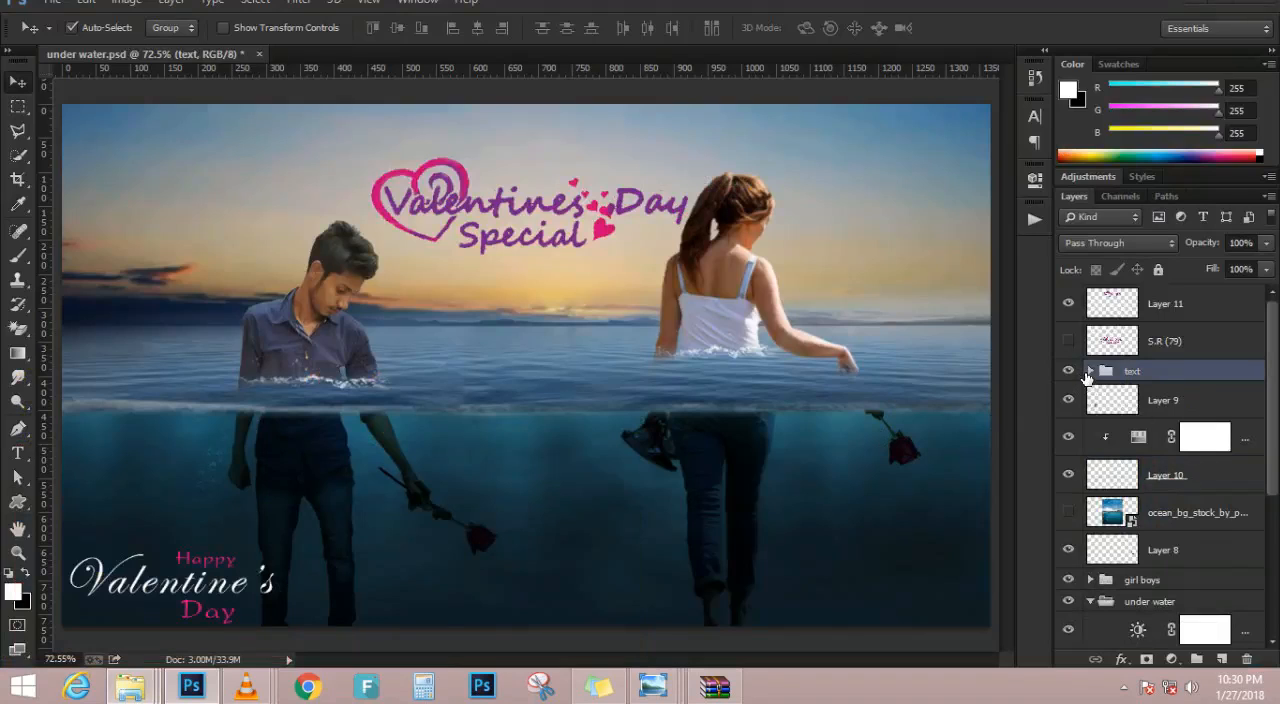
left_click(1090, 372)
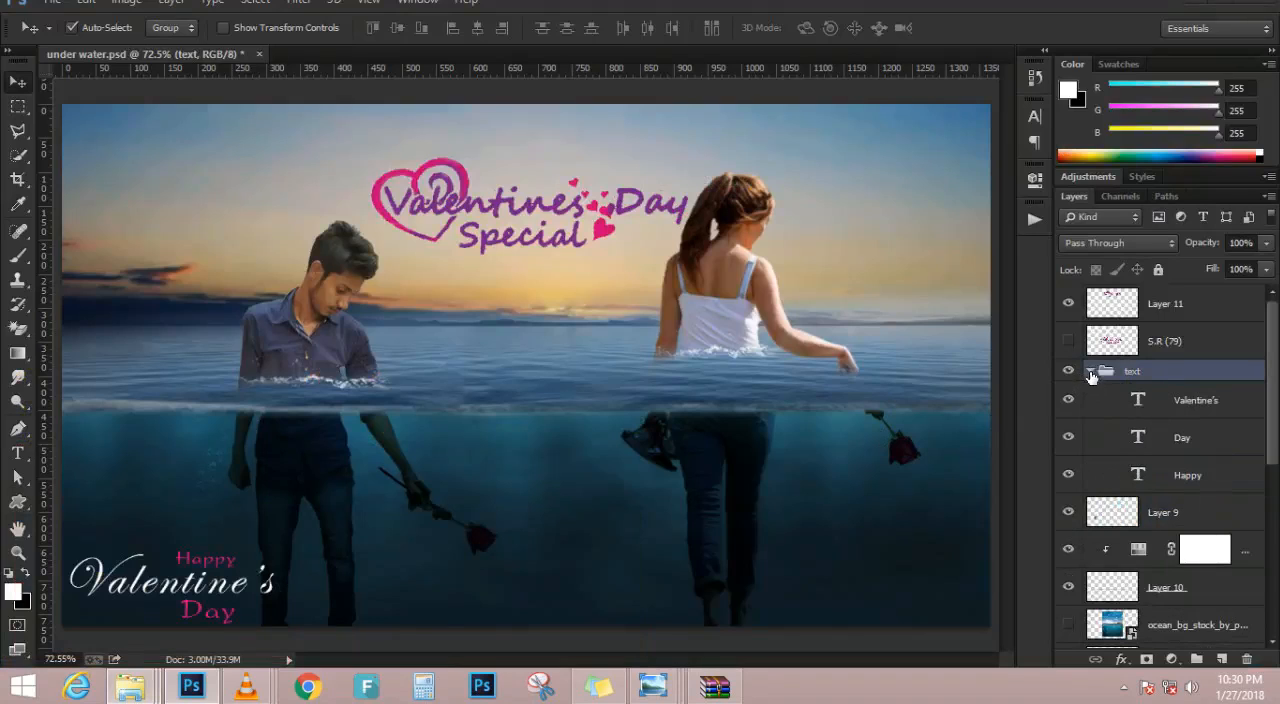
left_click(1091, 372)
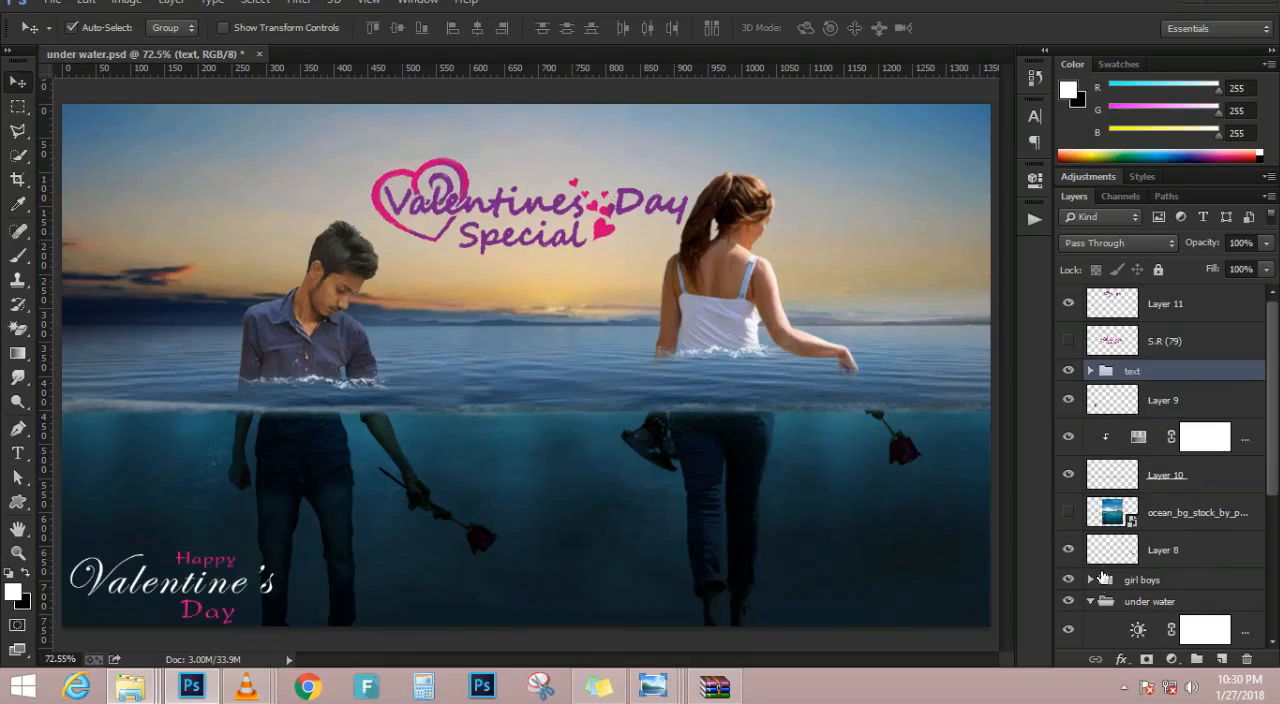
left_click(1091, 580)
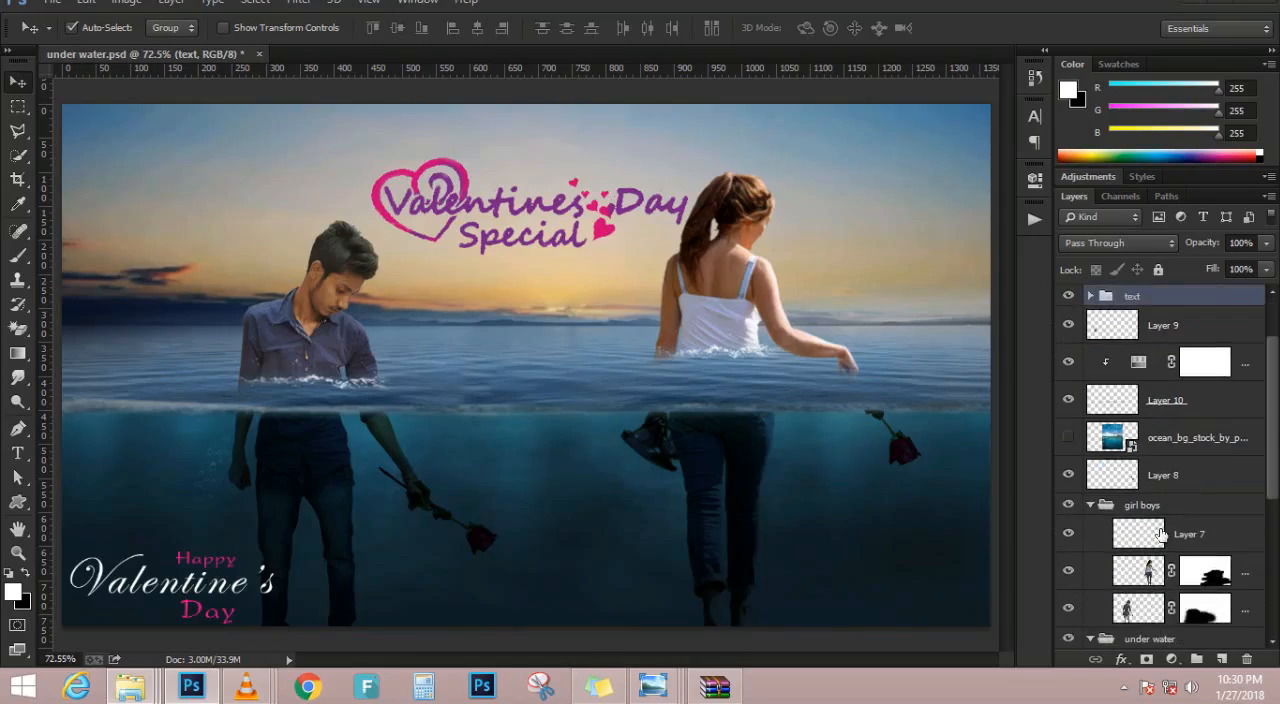
left_click(1168, 530)
scroll(1170, 540, "down", 2)
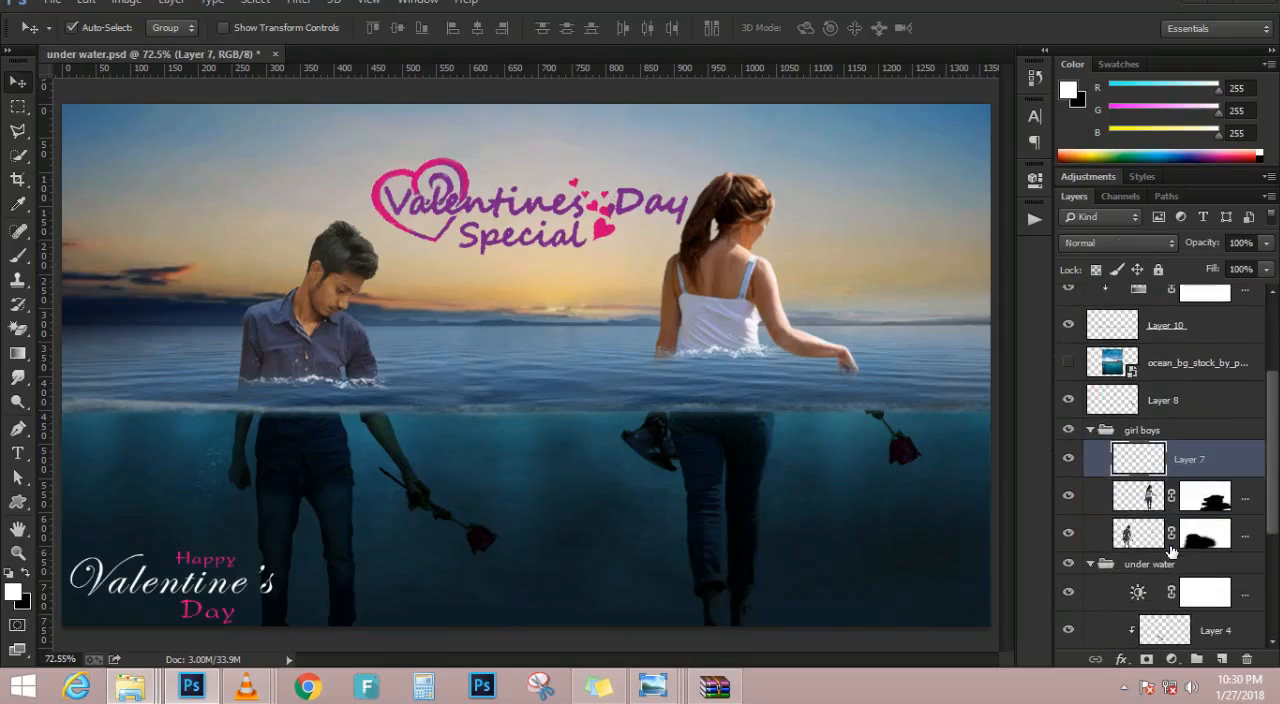
left_click(1091, 432)
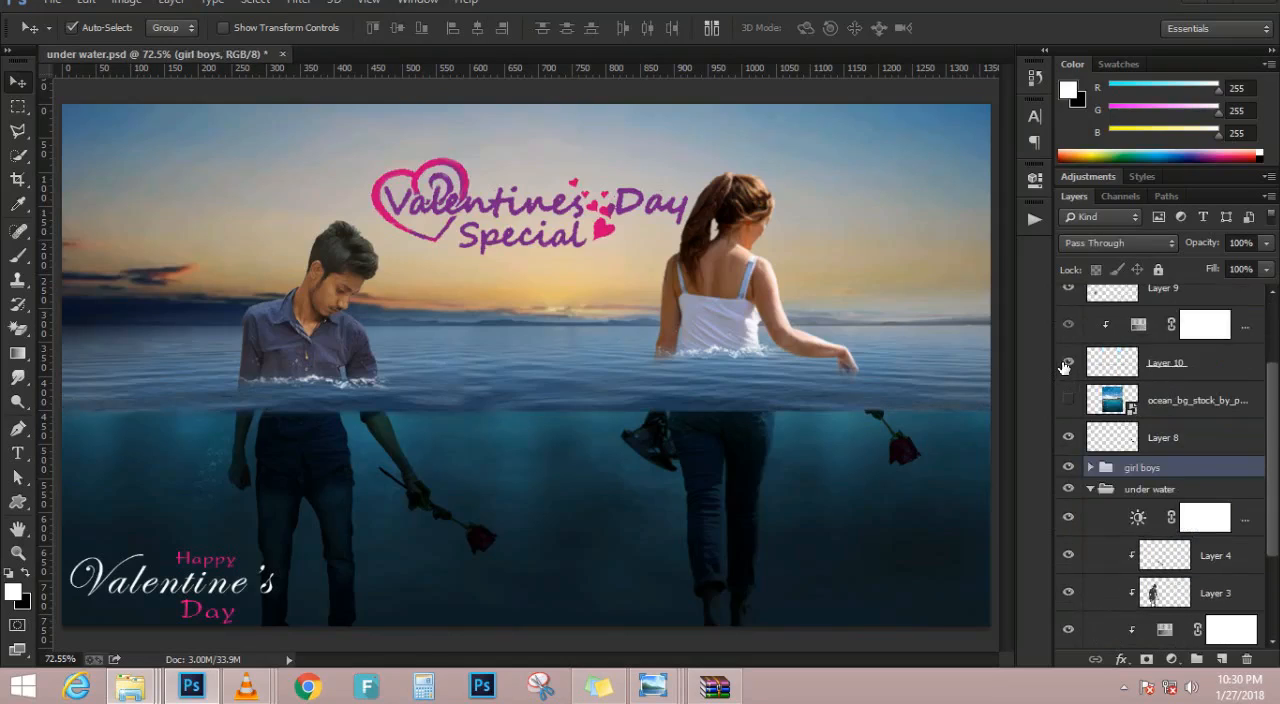
scroll(1145, 348, "up", 2)
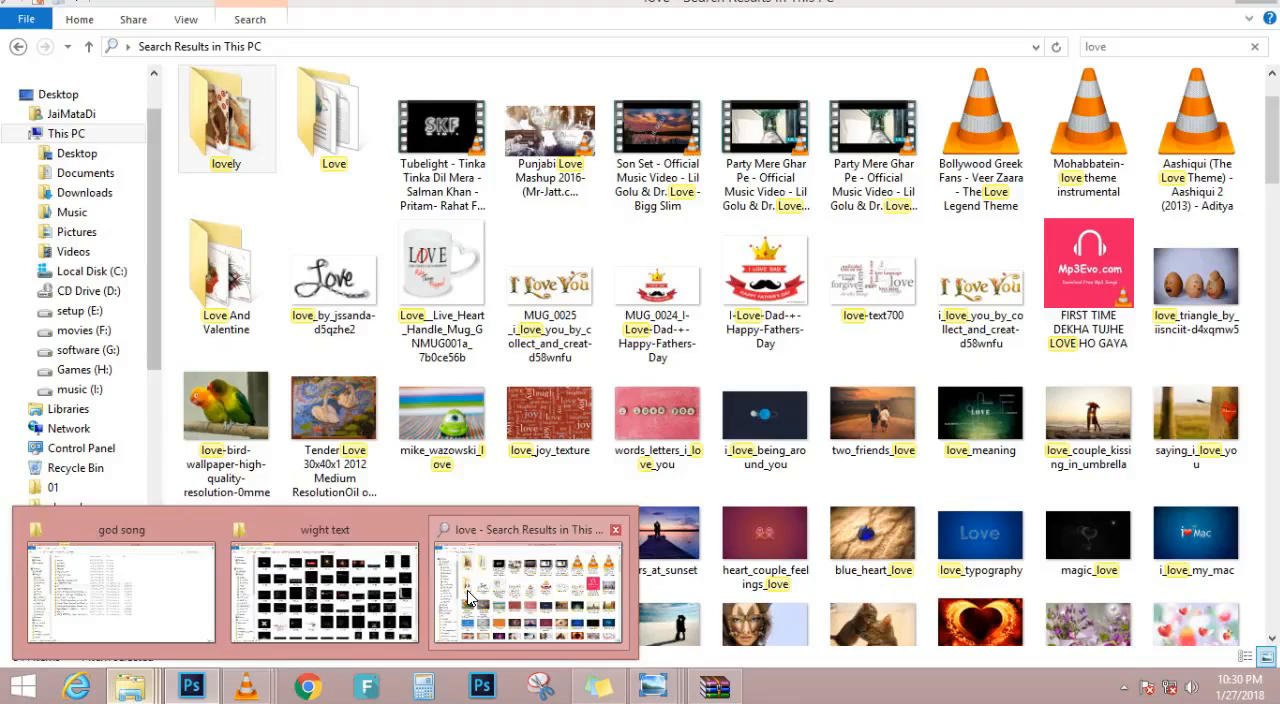
Switch to File Explorer and place the rose_png_by_starscoldnight image from movie drive > pandrive > Pandrive data on setup (E:) into the composite
left_click(508, 555)
key("BackSpace")
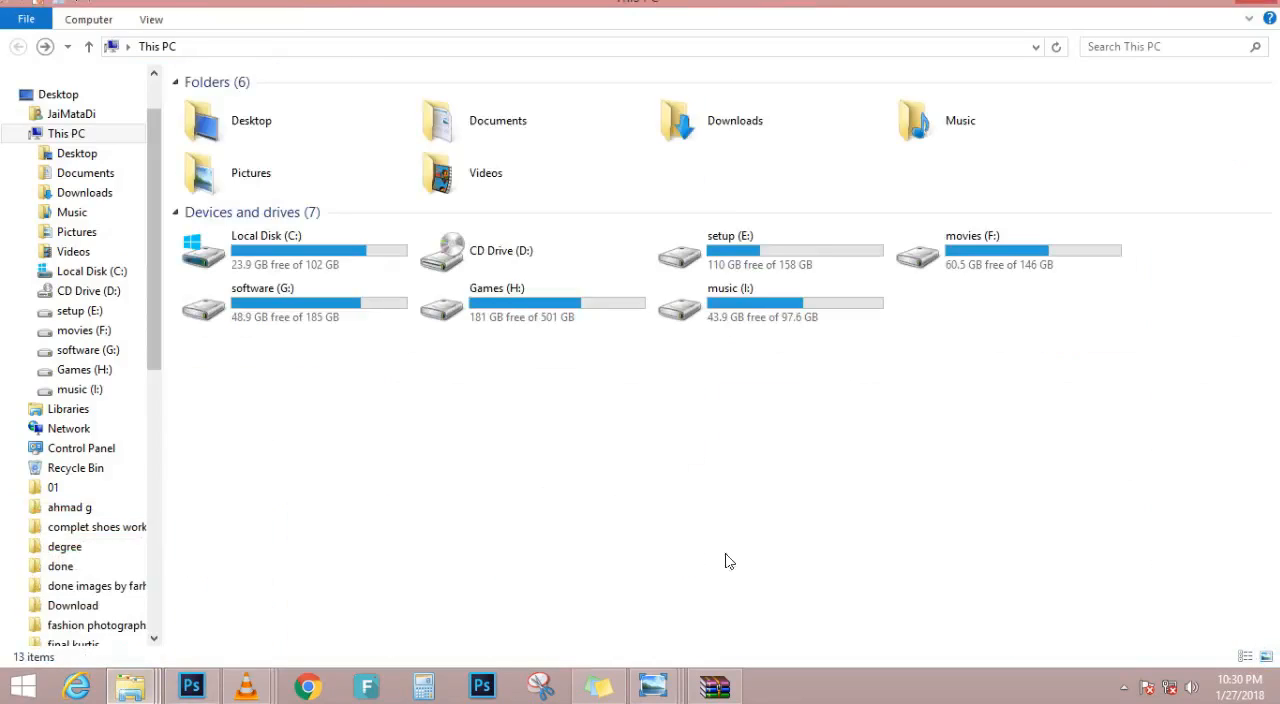
double_click(706, 266)
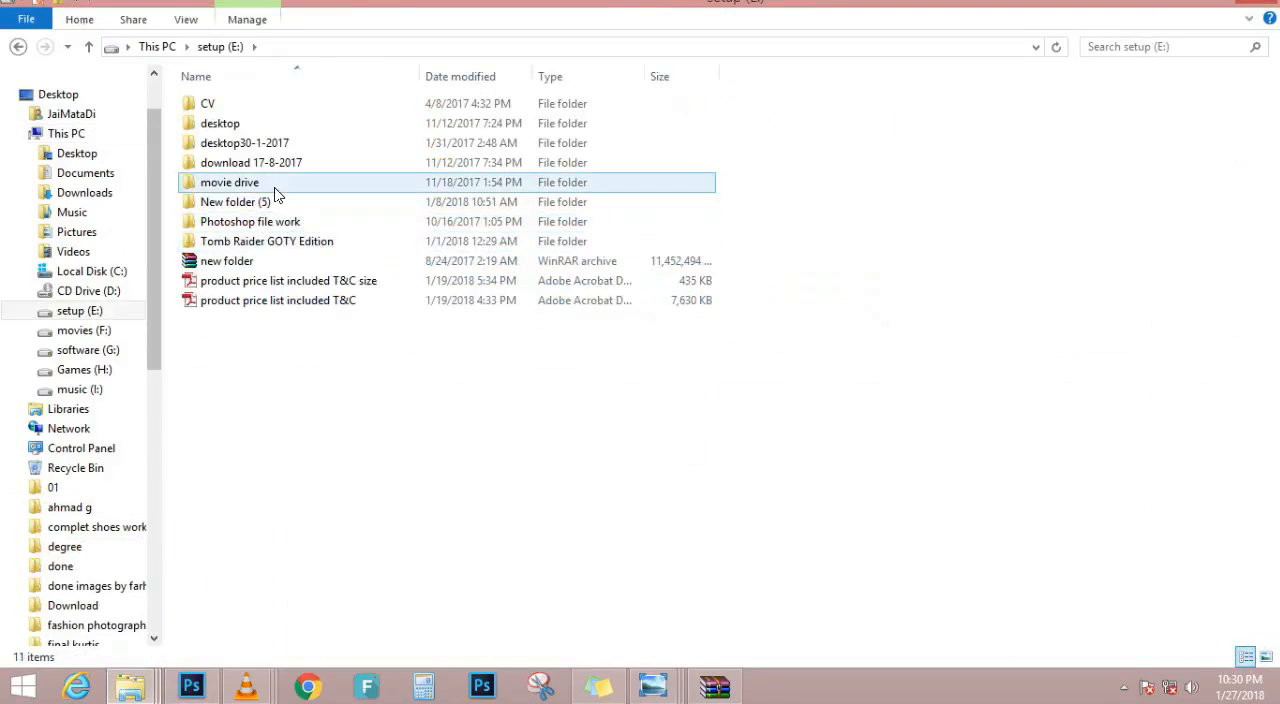
double_click(279, 186)
double_click(317, 133)
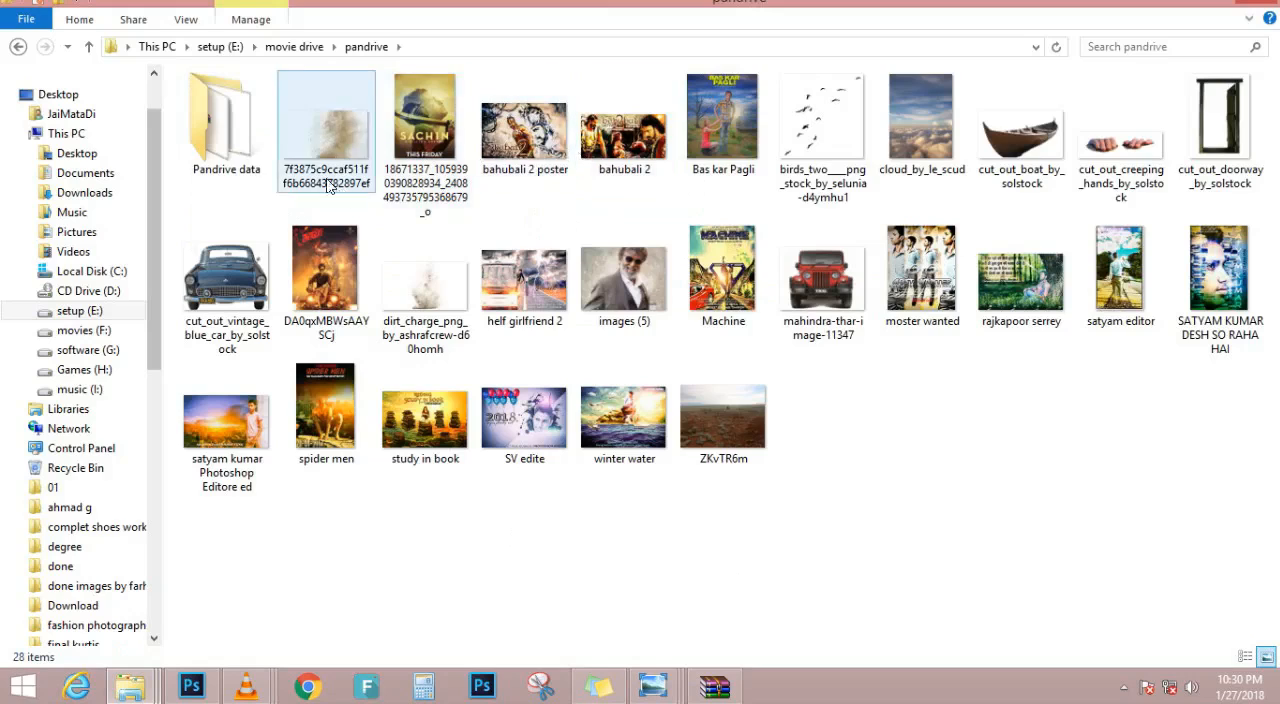
double_click(226, 105)
scroll(1117, 441, "down", 5)
left_click_drag(1196, 435, 357, 435)
key("Return")
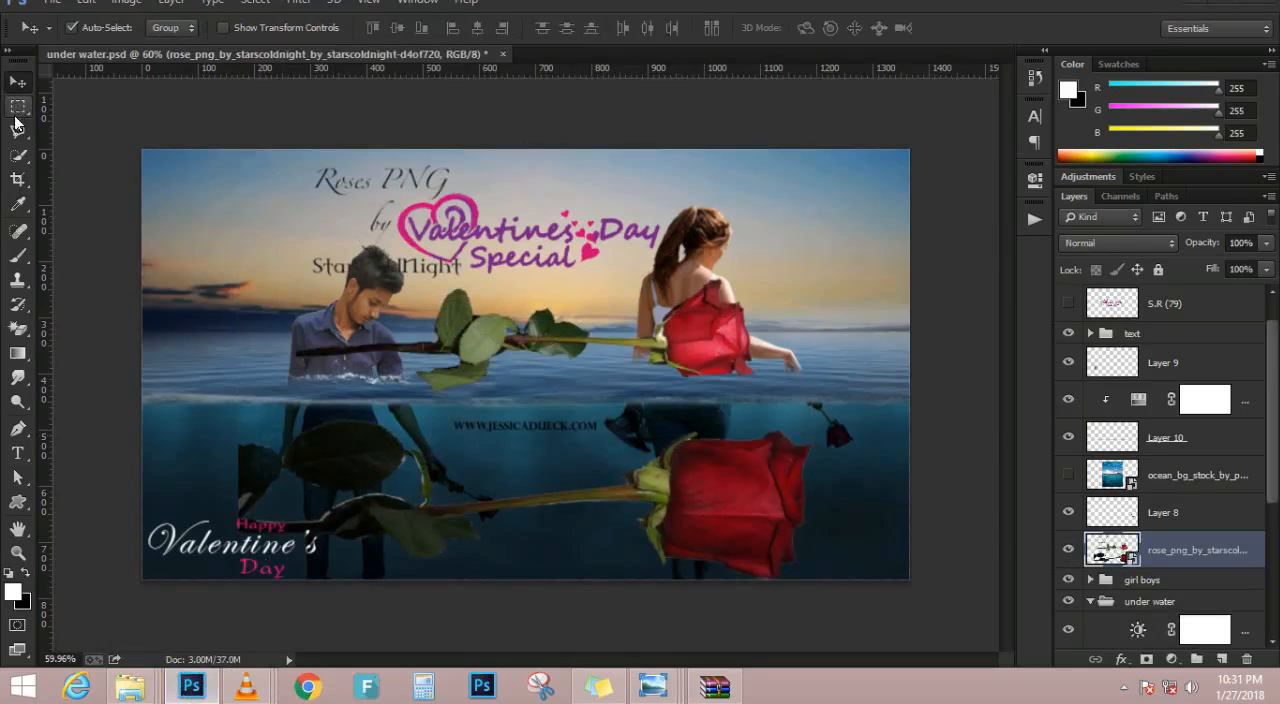
Outline the large underwater rose with the Polygonal Lasso, leaving out the web address, and copy it to a new layer
left_click(17, 130)
left_click(214, 407)
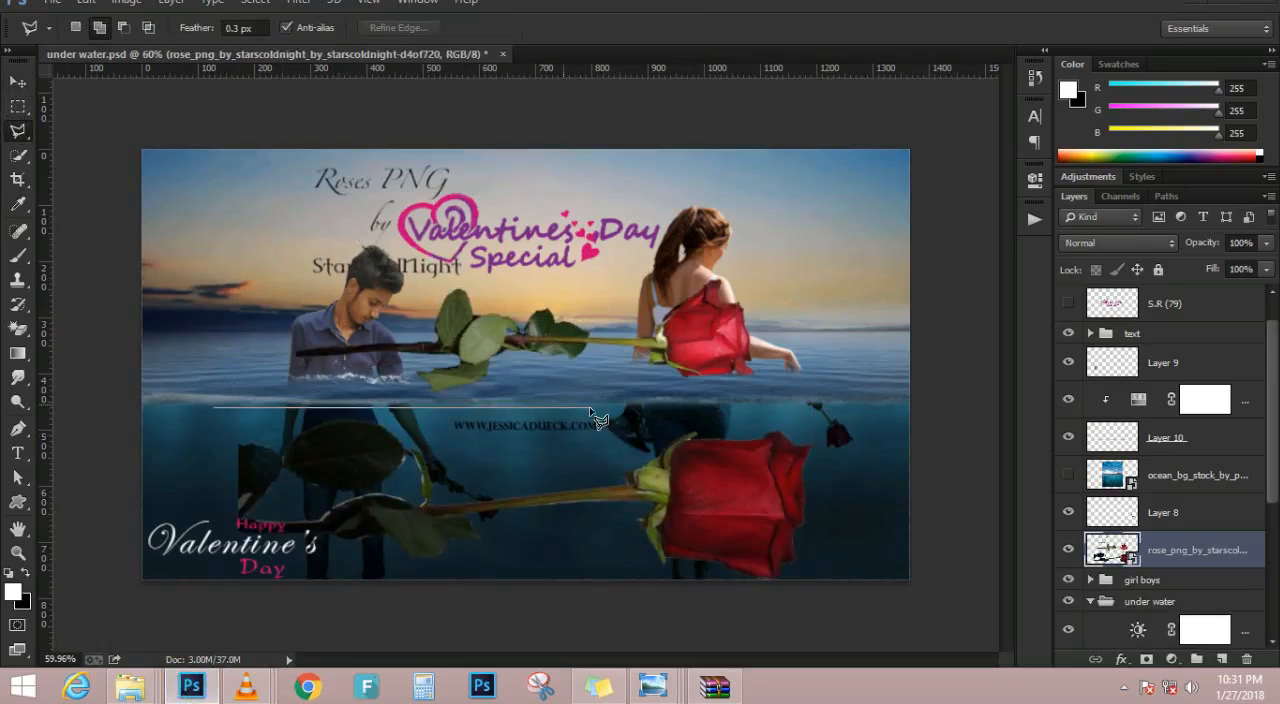
left_click(610, 407)
left_click(436, 416)
left_click(436, 445)
left_click(592, 460)
left_click(700, 405)
left_click(840, 443)
left_click(857, 545)
left_click(773, 618)
left_click(460, 625)
left_click(276, 580)
left_click(202, 522)
left_click(196, 460)
left_click(213, 407)
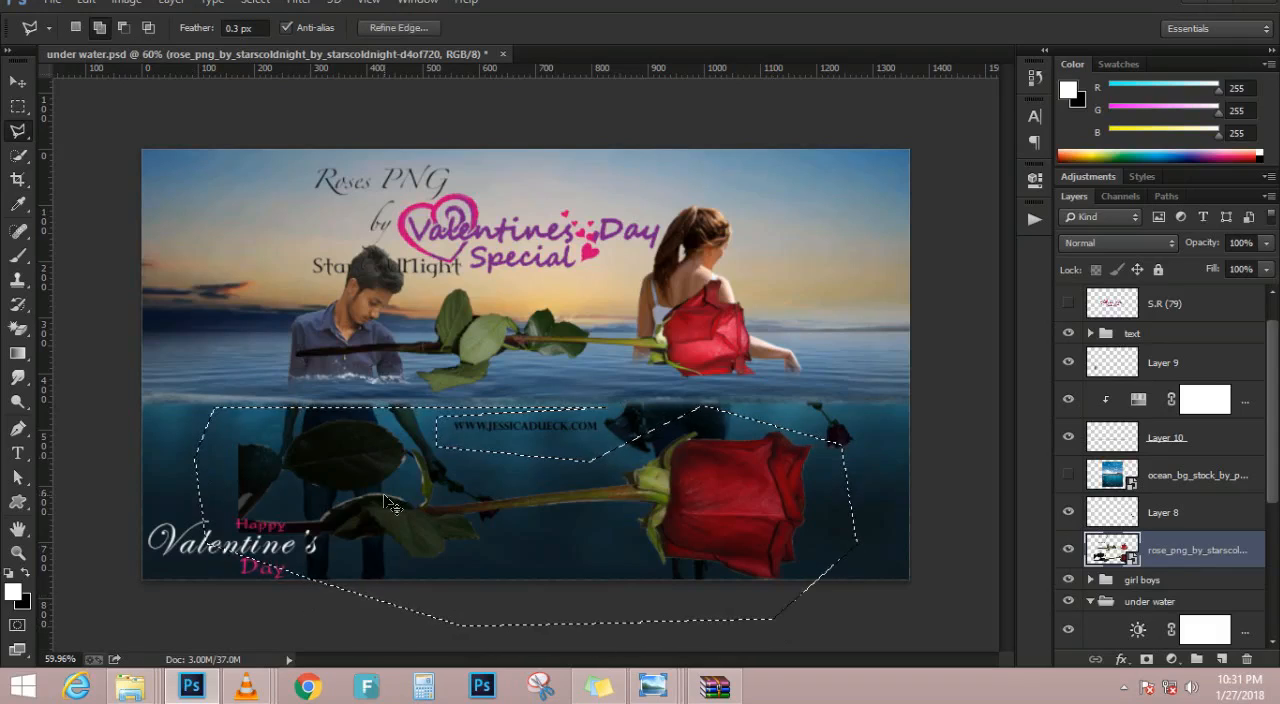
key("ctrl+j")
Move the copied rose on Layer 12 directly above the text group, and delete that layer
left_click_drag(1148, 562, 1190, 304)
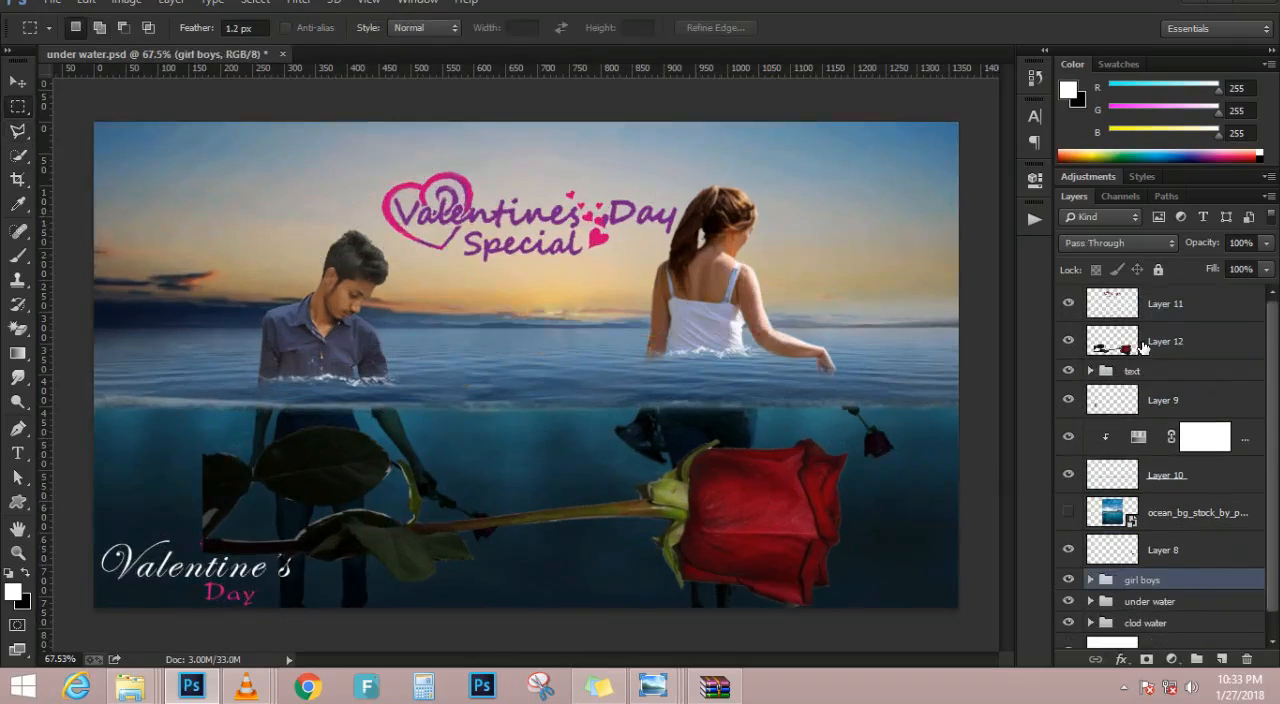
left_click(1143, 345)
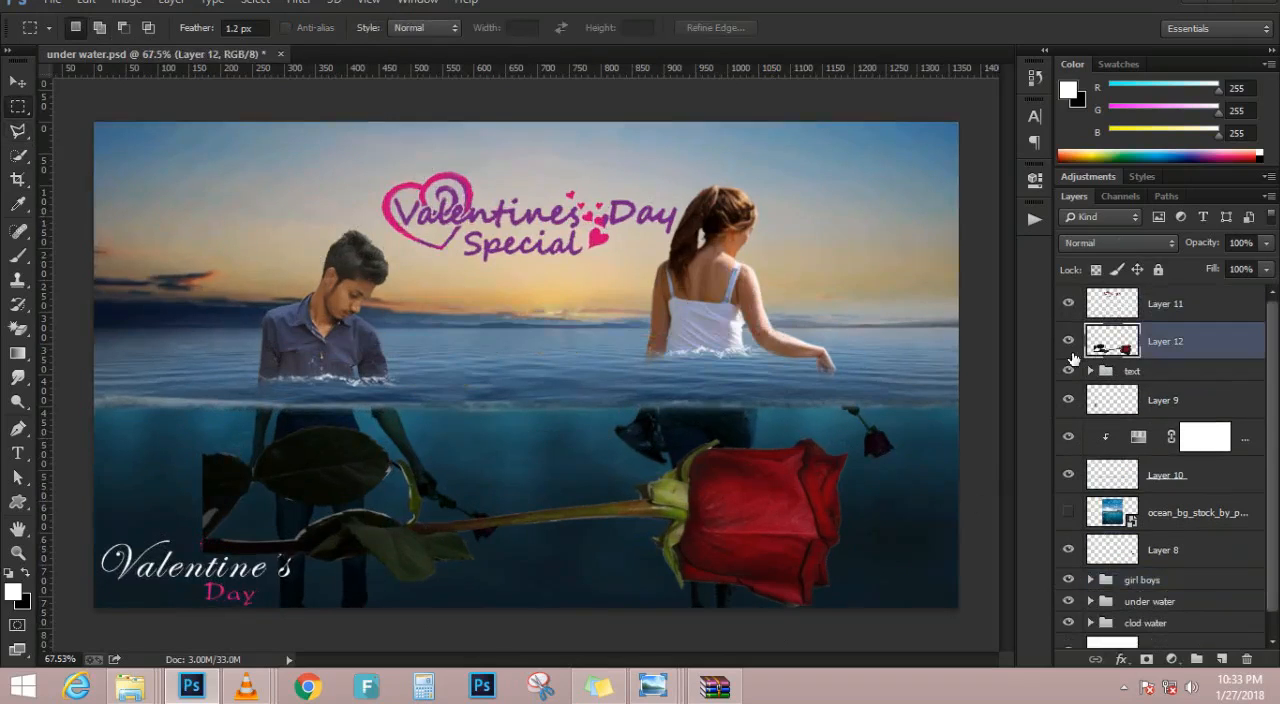
key("Delete")
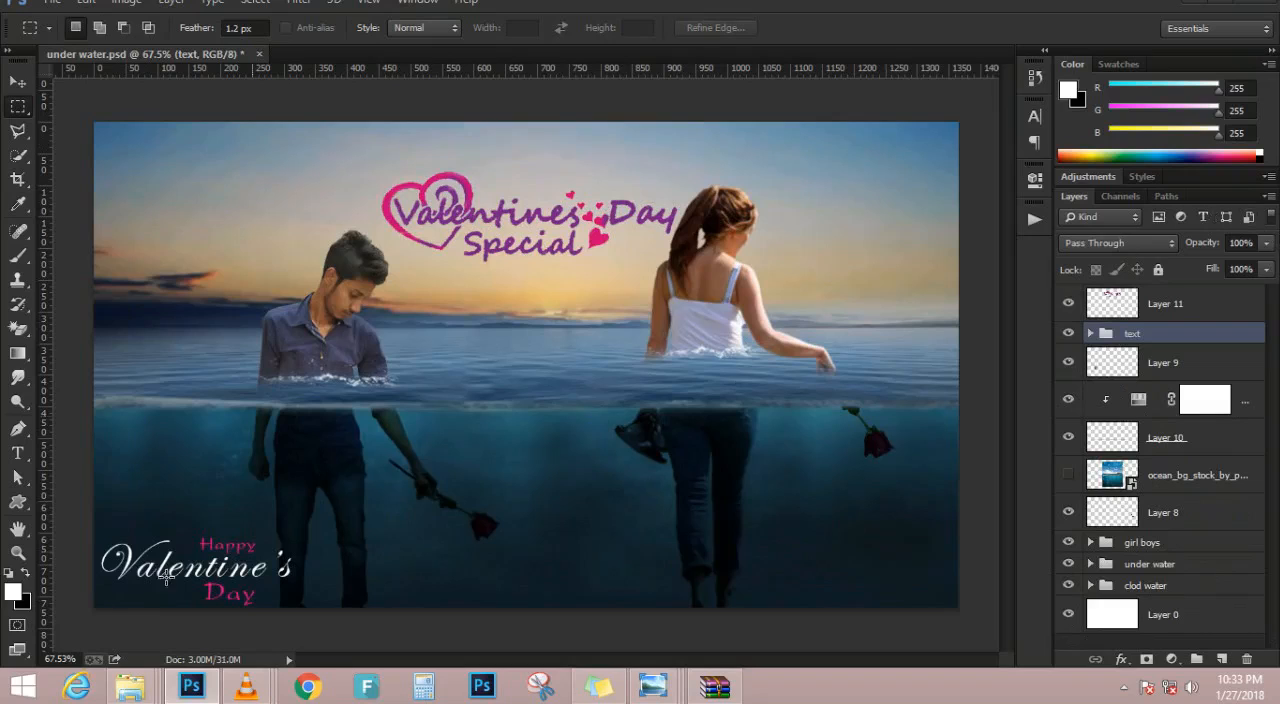
Place the rose_png_by_starscoldnight image from the Pandrive data folder into the composite again, directly above the text group
mouse_move(130, 686)
left_click(493, 590)
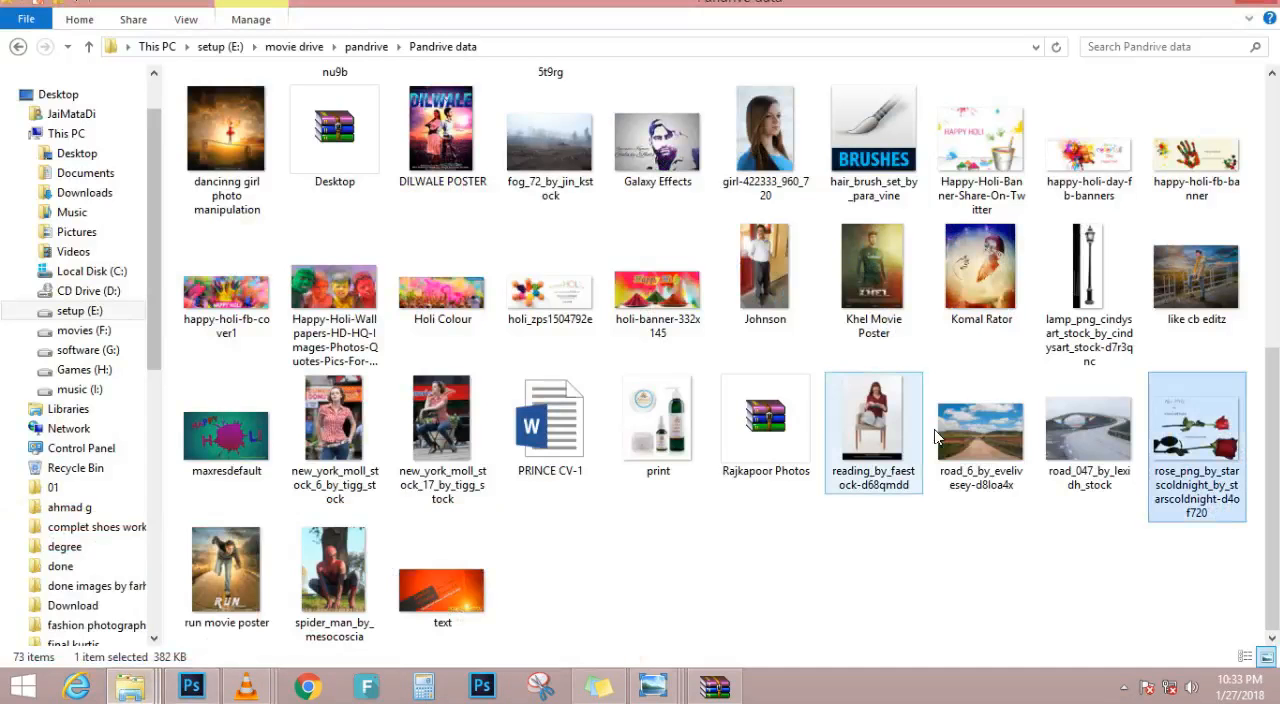
left_click_drag(1196, 445, 582, 352)
key("Return")
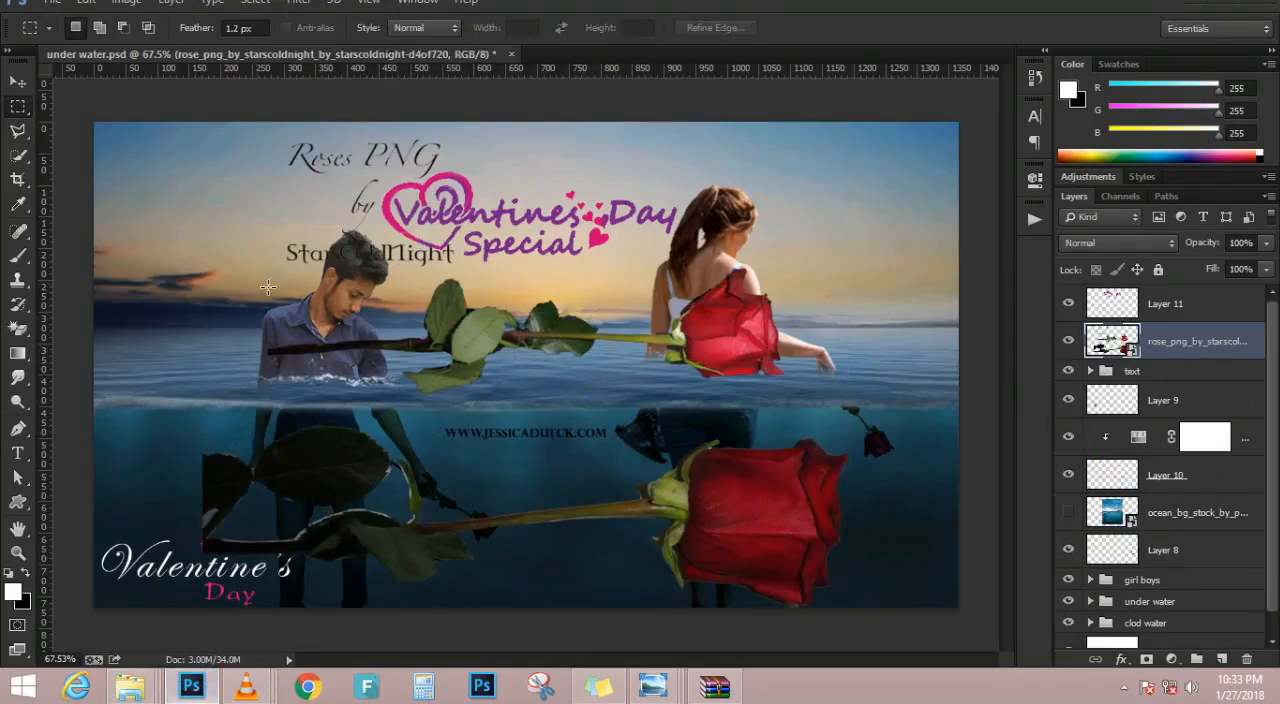
Copy the smaller, upper rose to a new layer using a rectangular selection, and make the original rose image layer active
left_click_drag(252, 265, 806, 393)
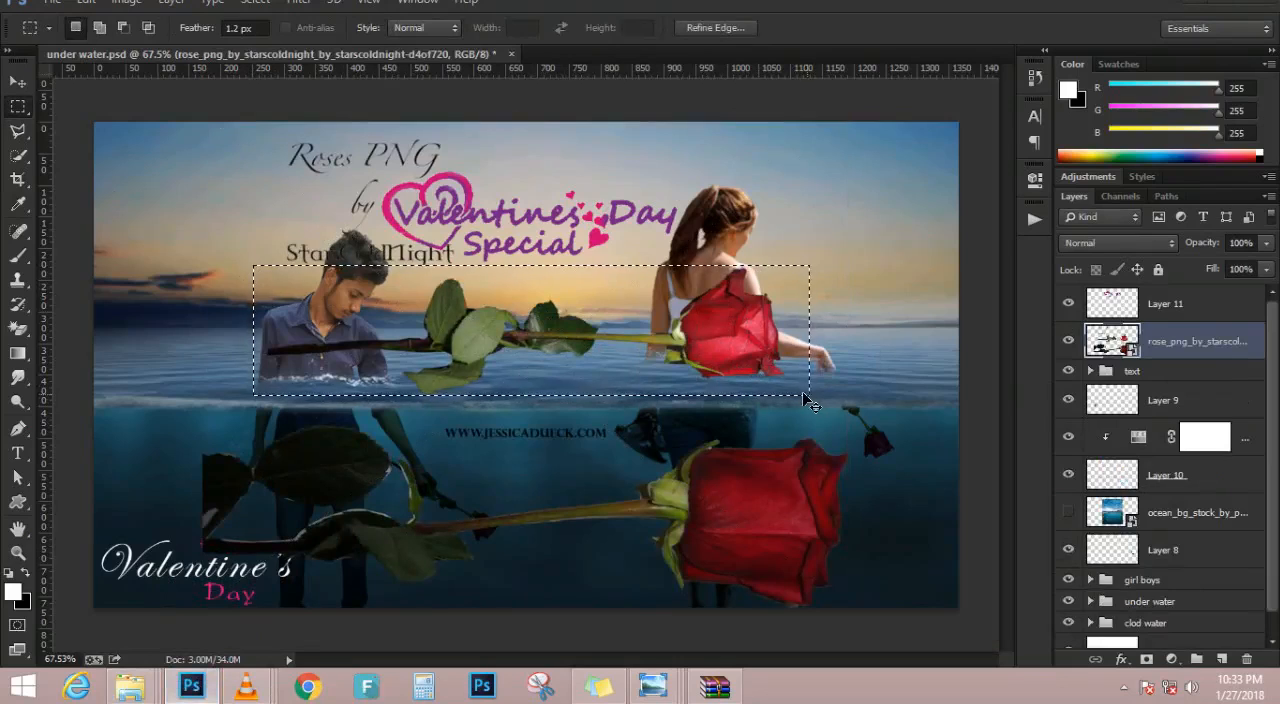
key("ctrl+j")
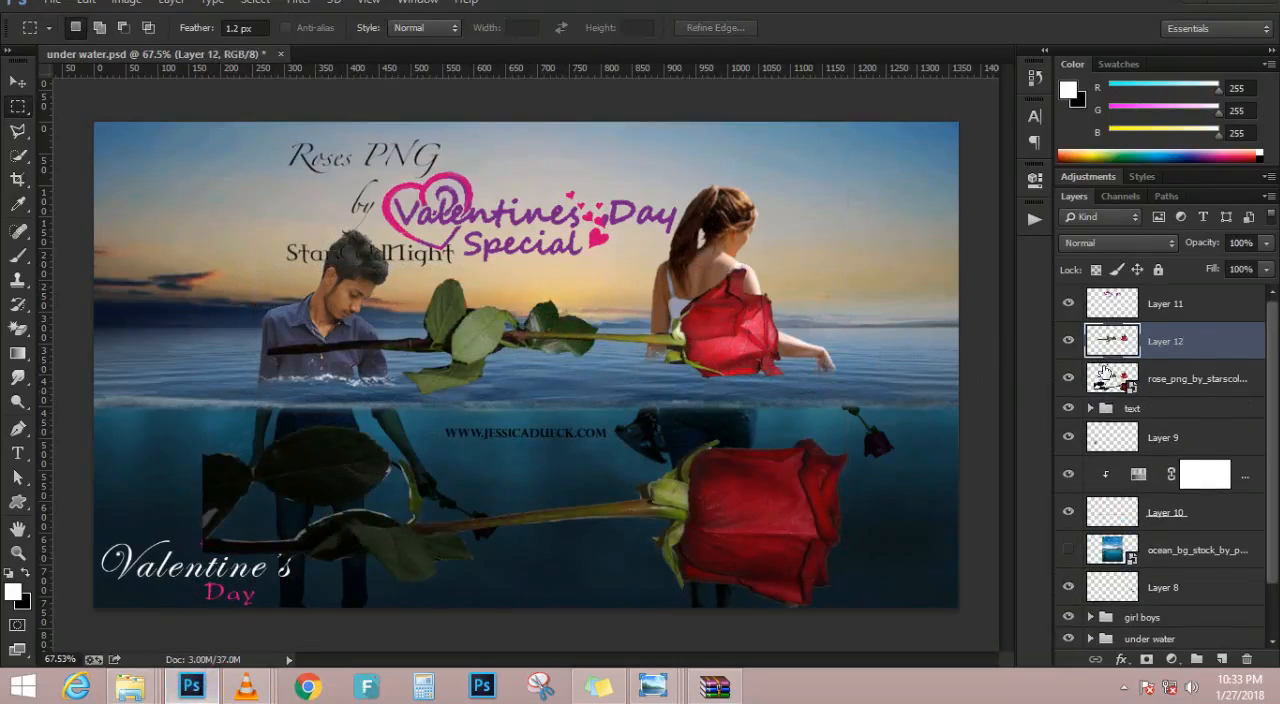
left_click(1176, 378)
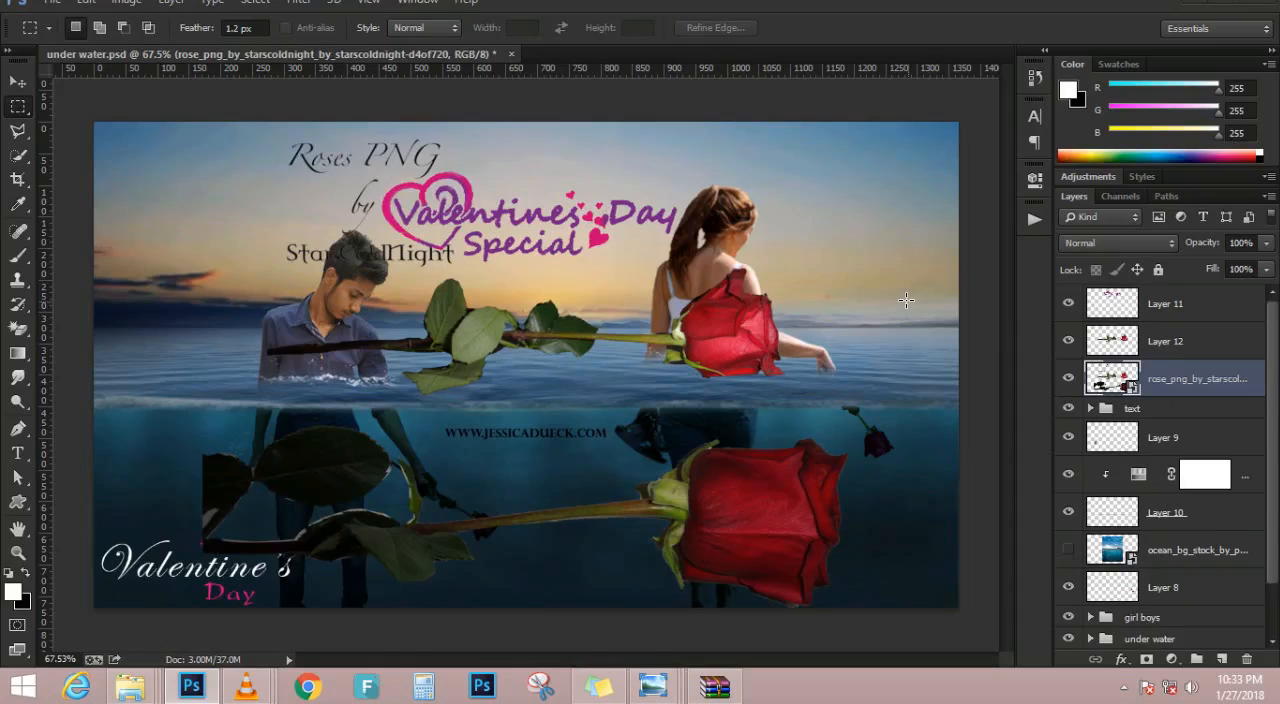
Delete the original rose image layer from the composite, leaving only the rose copied to Layer 12
key("Delete")
left_click(17, 80)
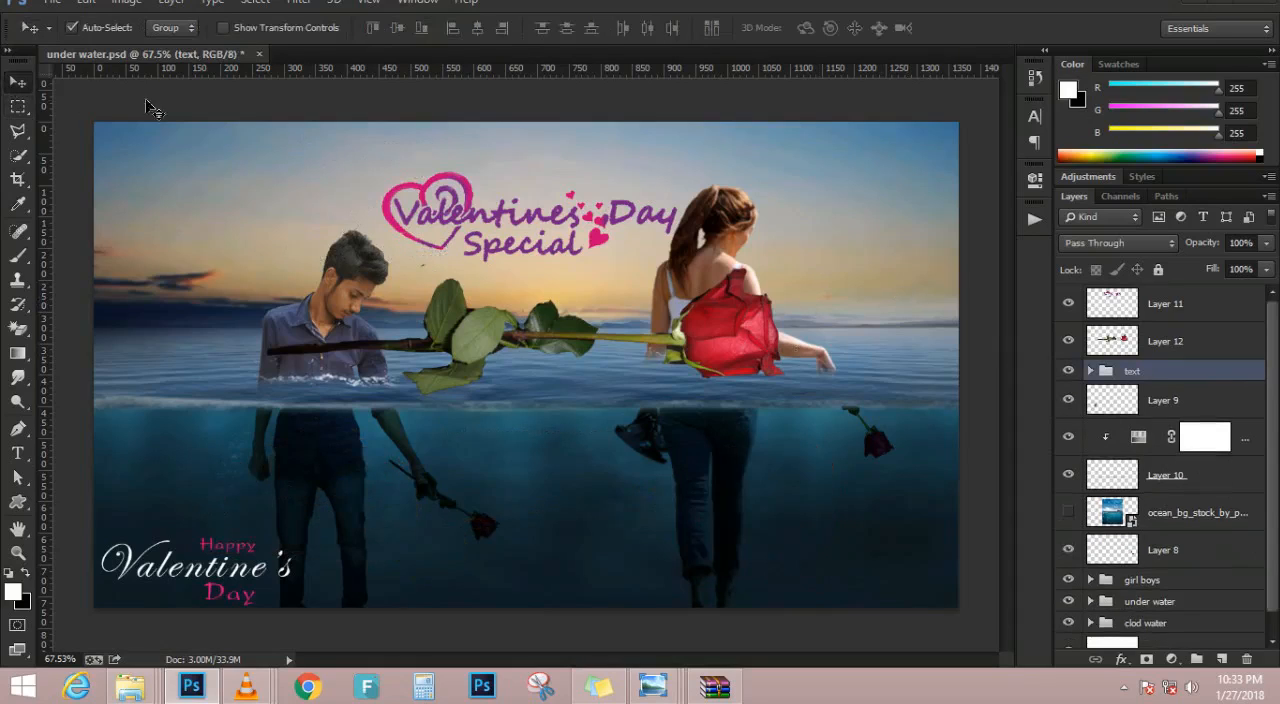
key("ctrl+t")
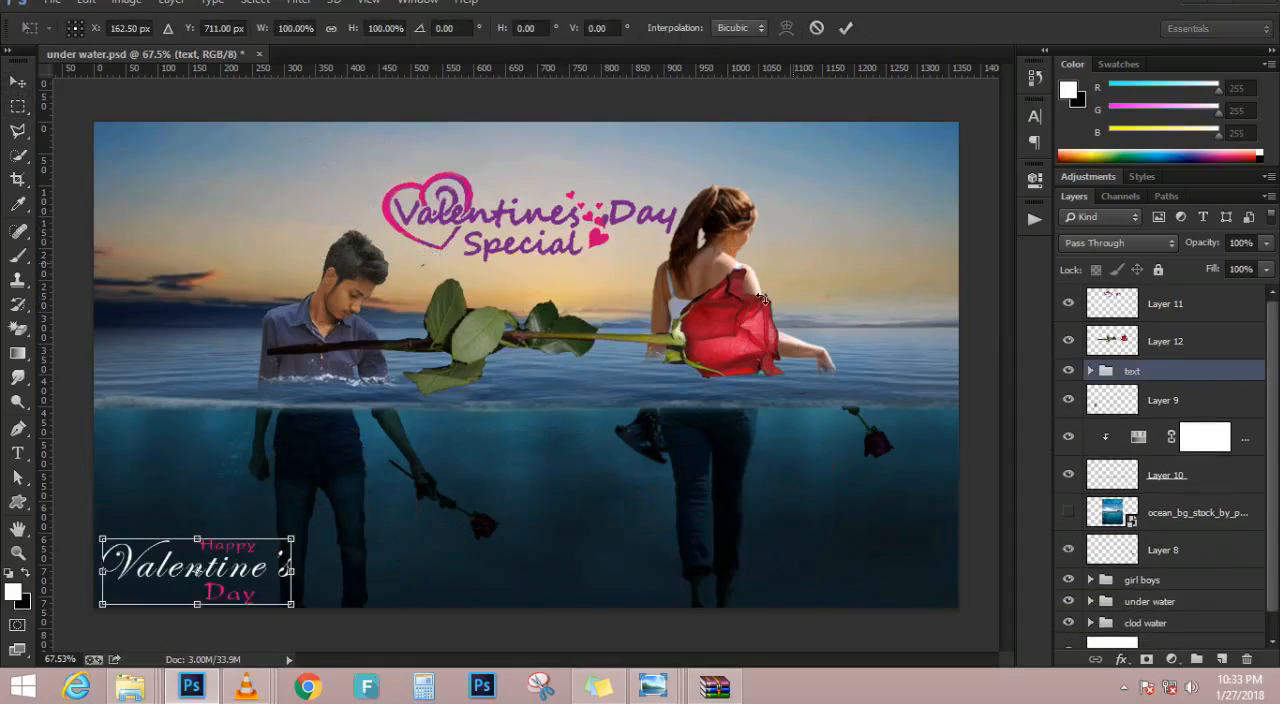
key("Return")
Shrink and tilt the rose on Layer 12, and move it into the sky at the upper left of the composite
left_click(728, 324)
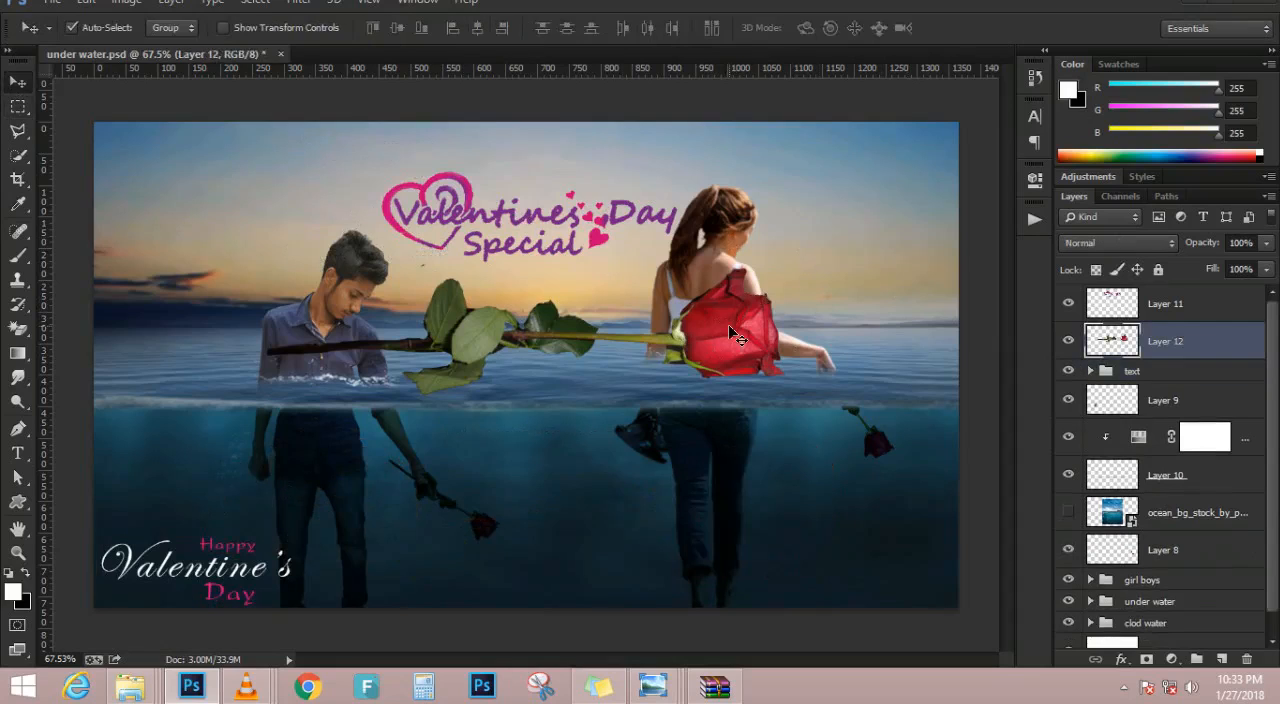
key("ctrl+t")
left_click_drag(796, 264, 612, 263)
left_click_drag(682, 196, 688, 152)
key("Return")
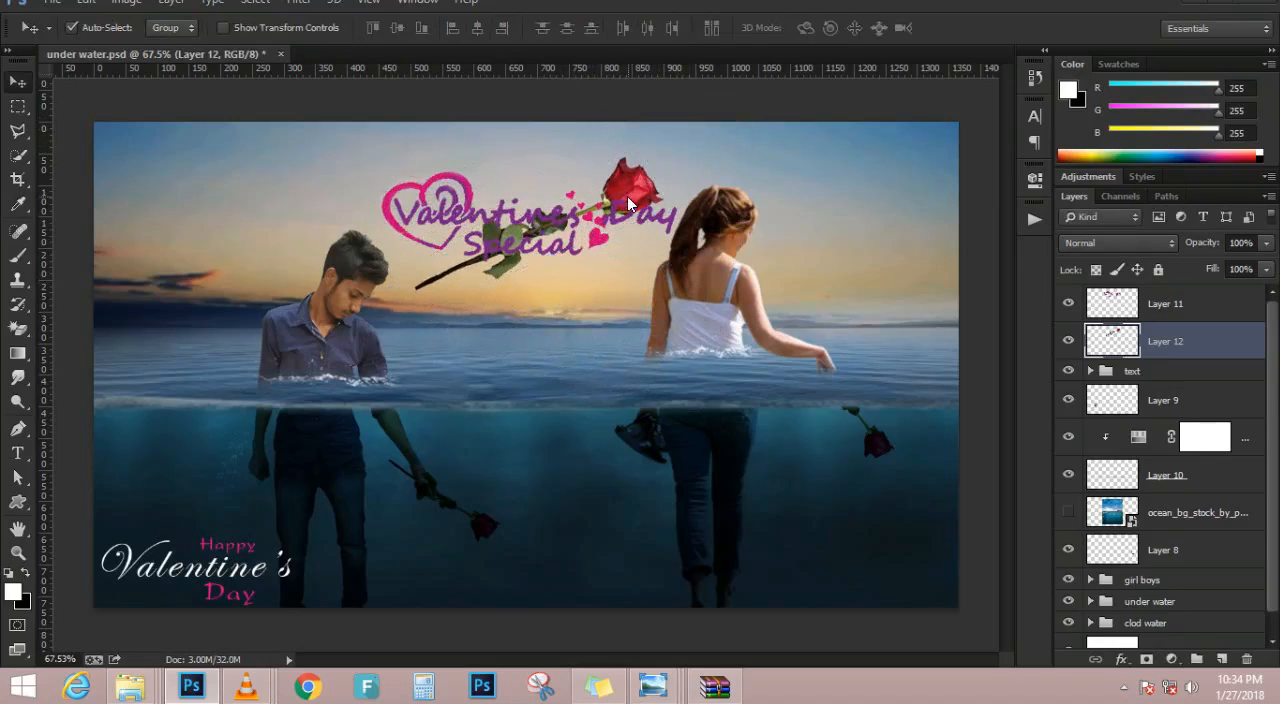
left_click_drag(627, 190, 308, 163)
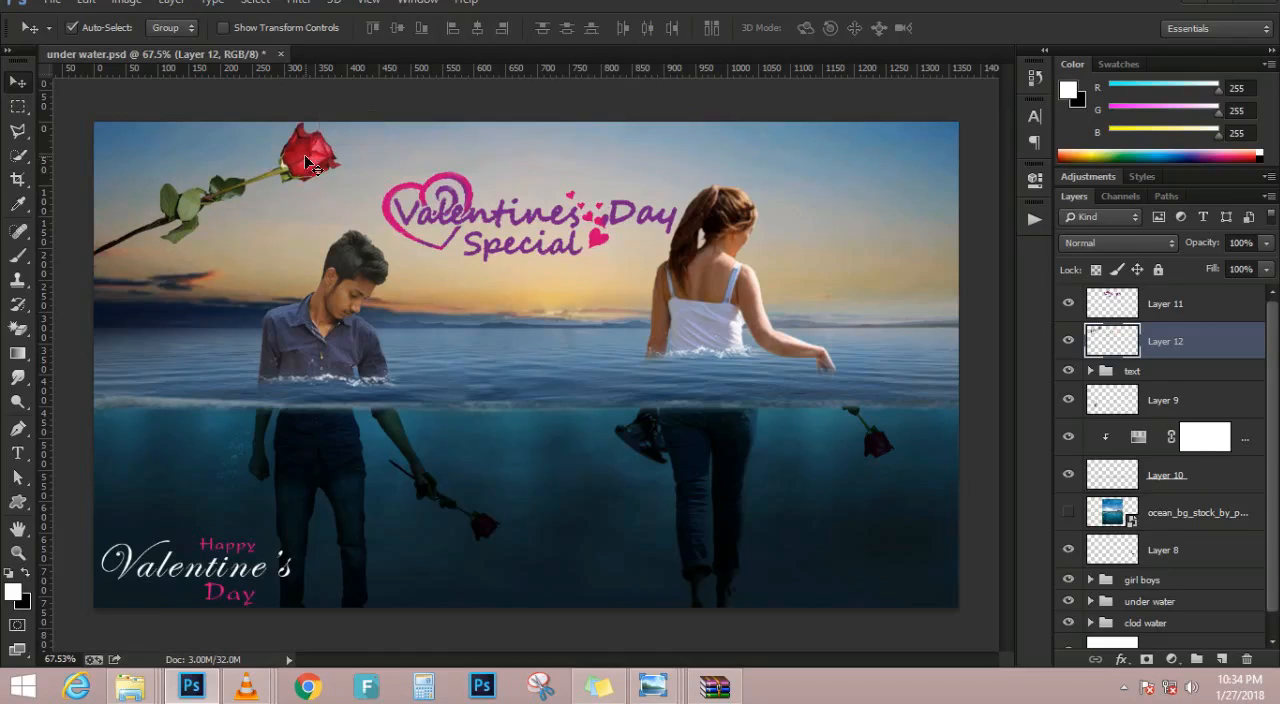
Rotate the rose to lie horizontally and place it beneath the "Valentines Day Special" lettering
key("ctrl+t")
left_click_drag(428, 160, 424, 236)
left_click_drag(300, 215, 618, 298)
key("Return")
Remove the red flower head from the rose with a rectangular selection, keeping the stem and leaves
scroll(635, 260, "up", 6)
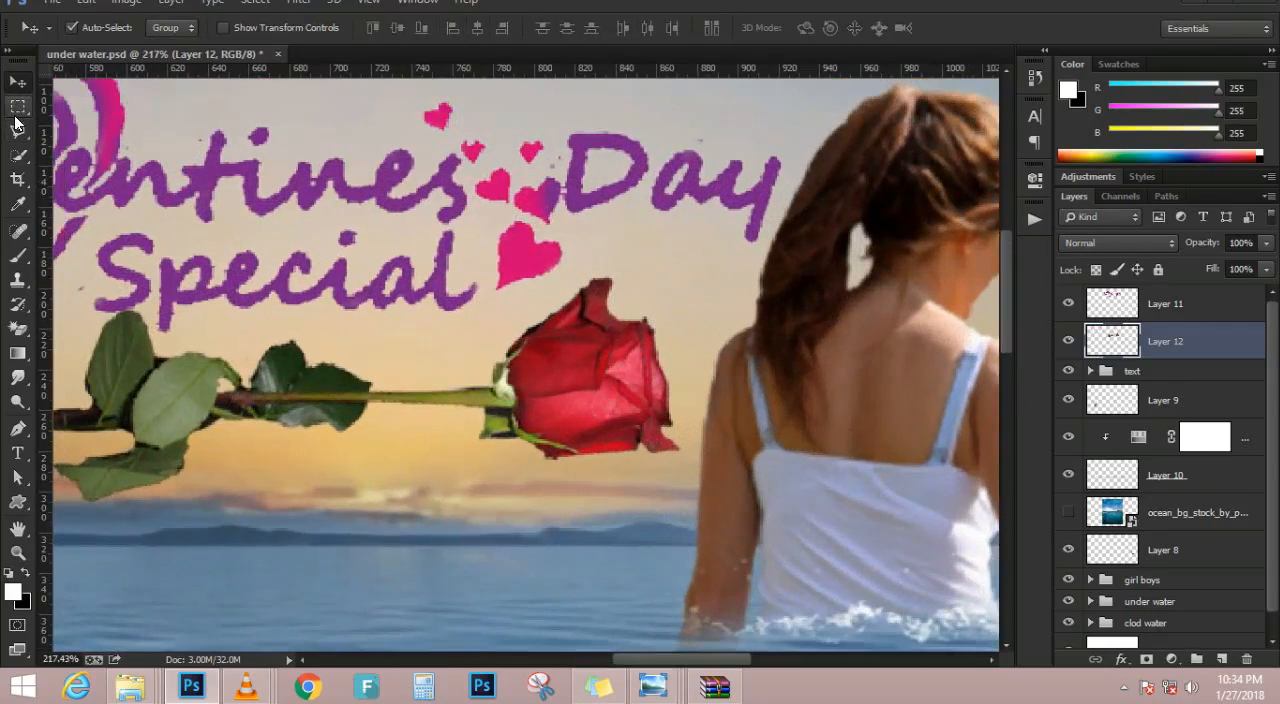
left_click(18, 107)
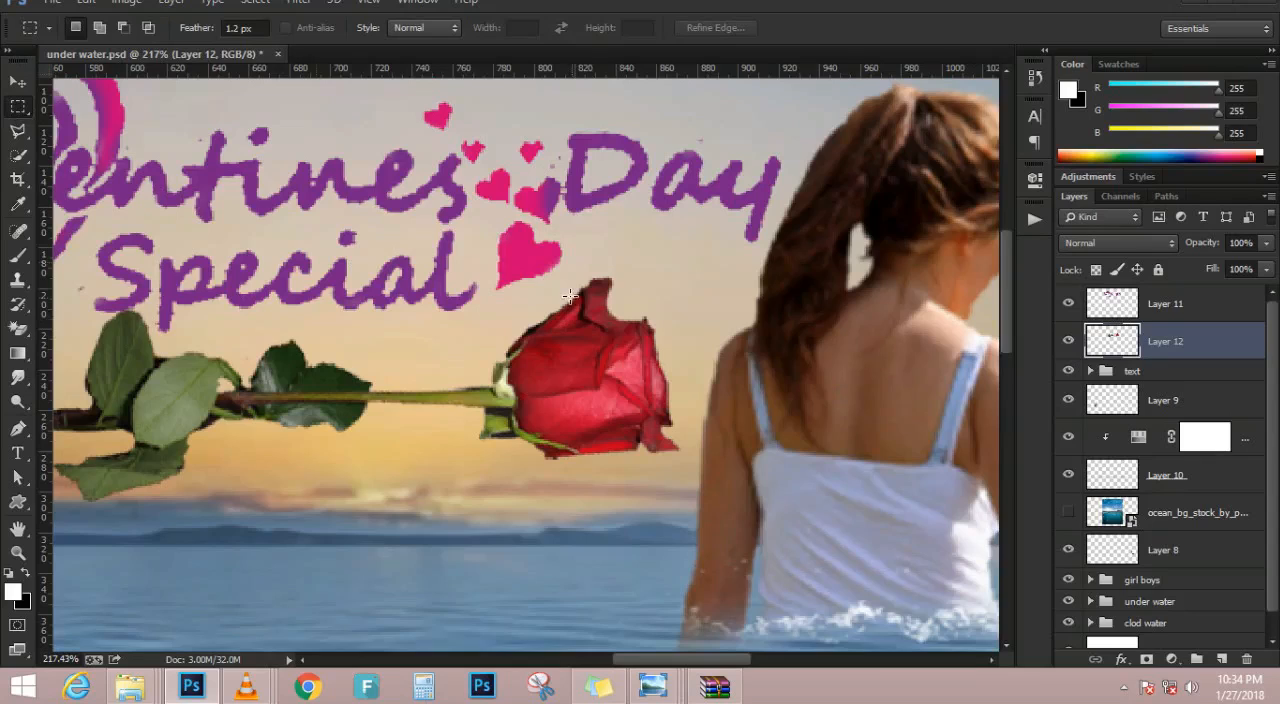
left_click_drag(468, 273, 707, 533)
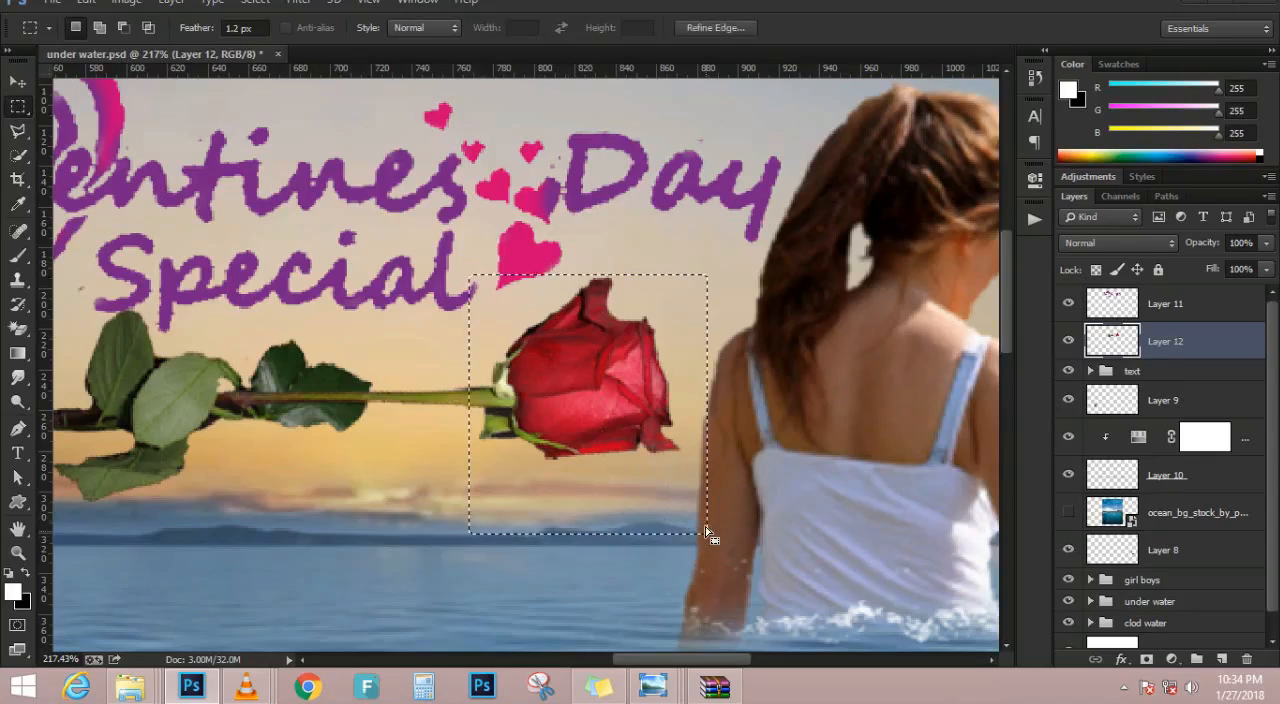
key("Delete")
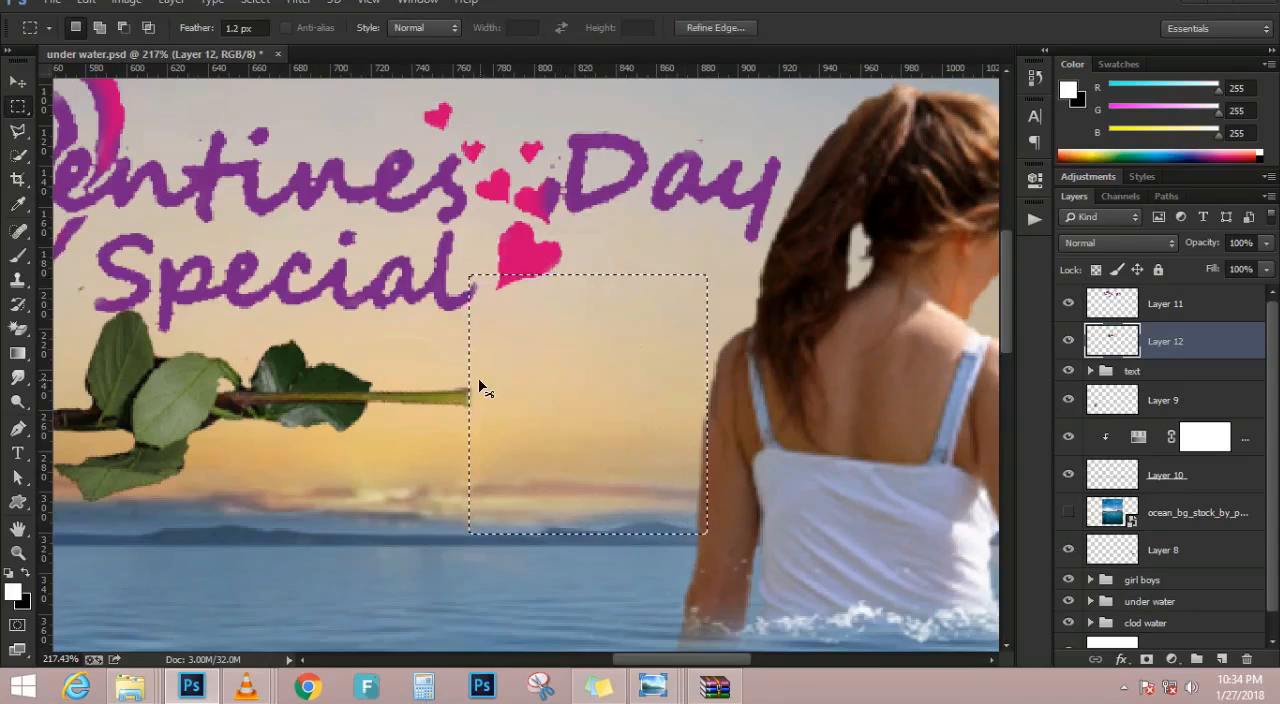
key("ctrl+d")
scroll(480, 384, "down", 8)
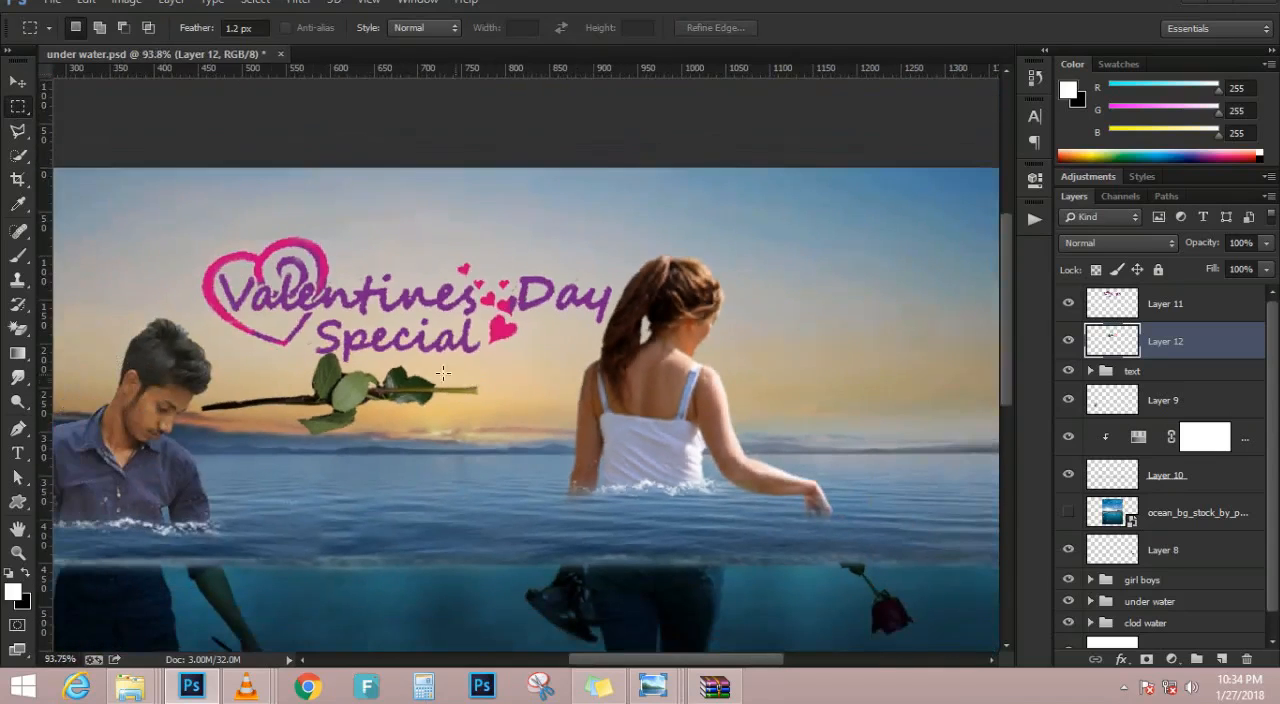
Move the leafy stem directly beneath the word "Special" and enlarge it slightly
left_click_drag(358, 389, 421, 373)
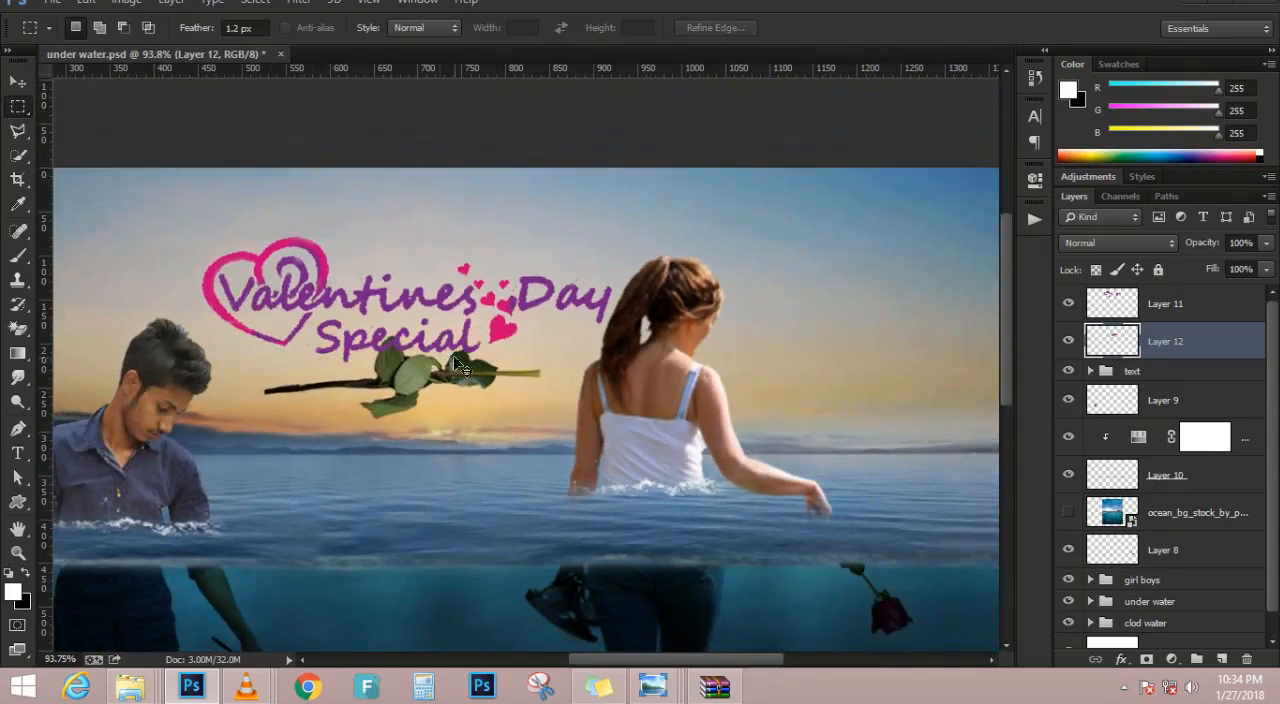
key("ctrl+t")
left_click_drag(640, 294, 636, 317)
left_click_drag(343, 309, 426, 351)
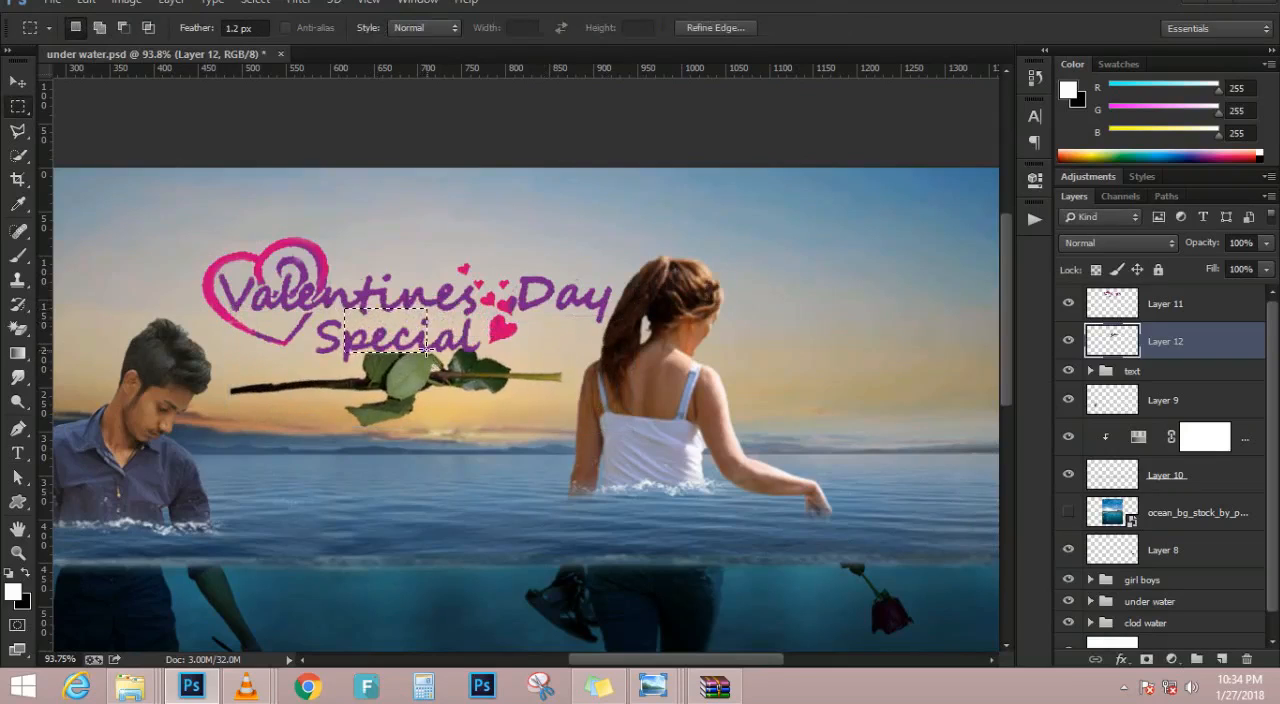
key("ctrl+d")
scroll(484, 386, "down", 3)
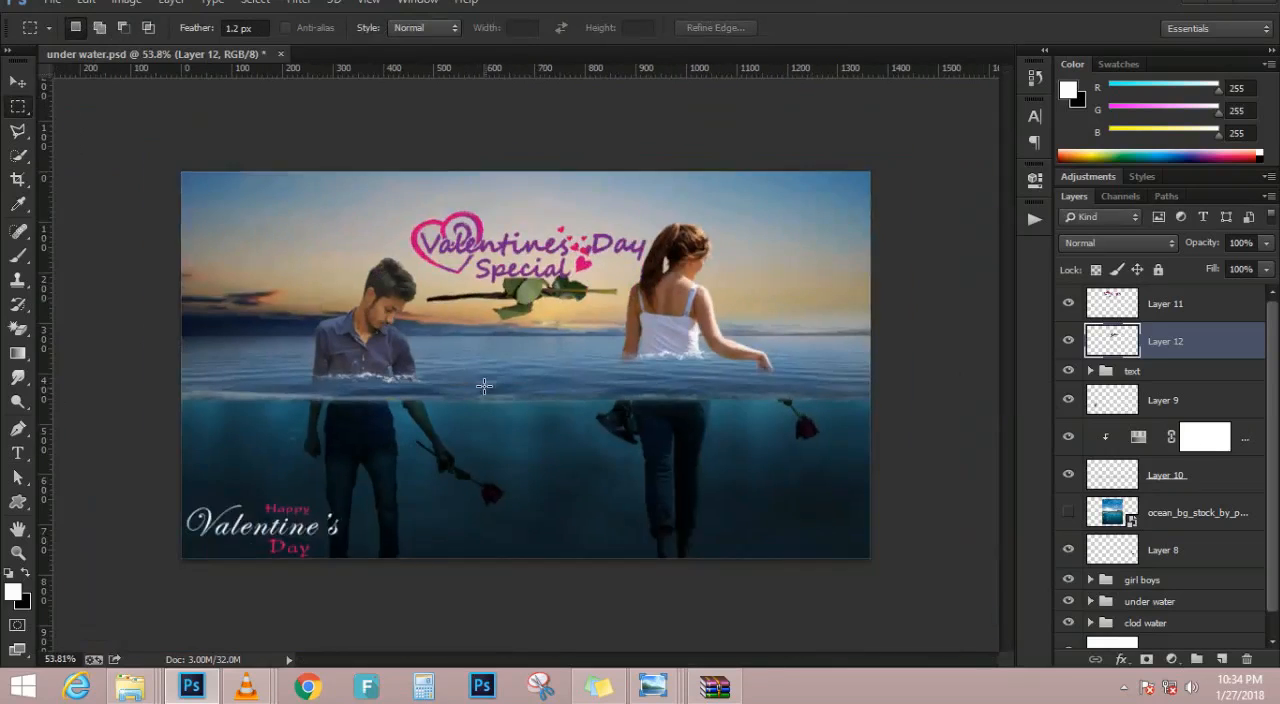
Delete the layer holding the rose stem, and stamp all visible layers into a new layer at the top of the stack
scroll(484, 386, "up", 2)
scroll(252, 235, "up", 1)
key("Delete")
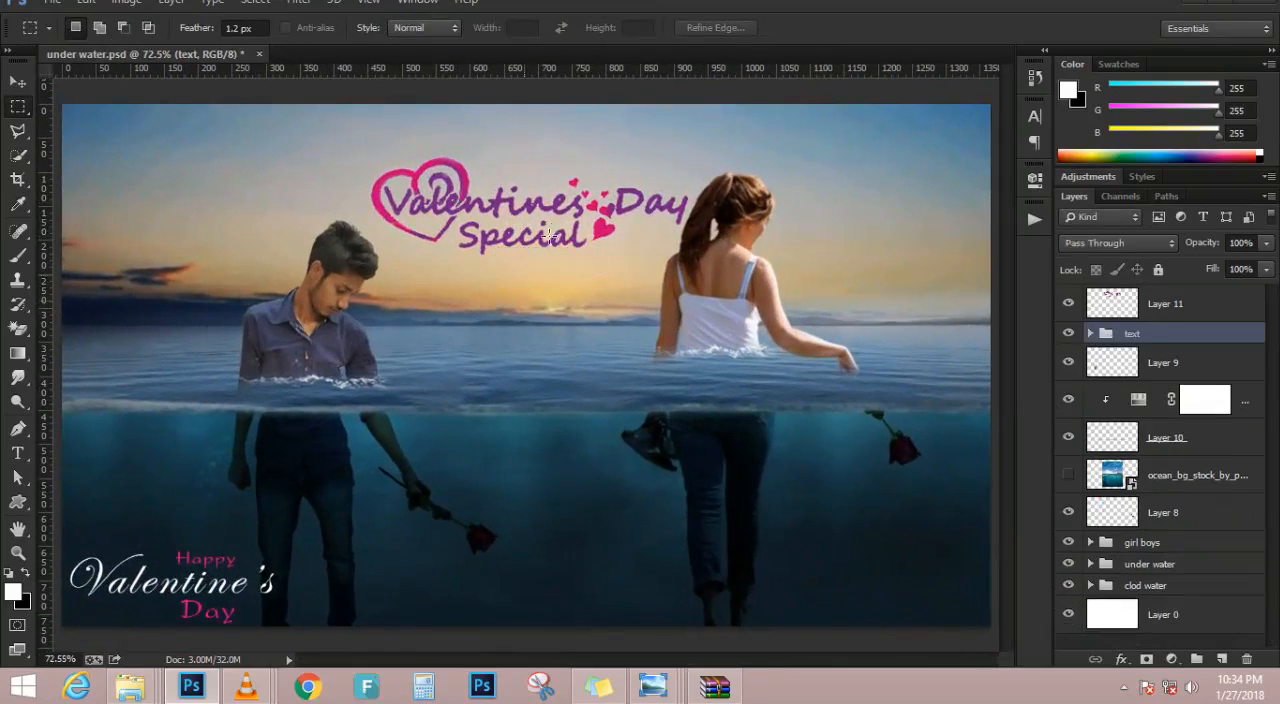
left_click(18, 81)
key("ctrl+alt+shift+e")
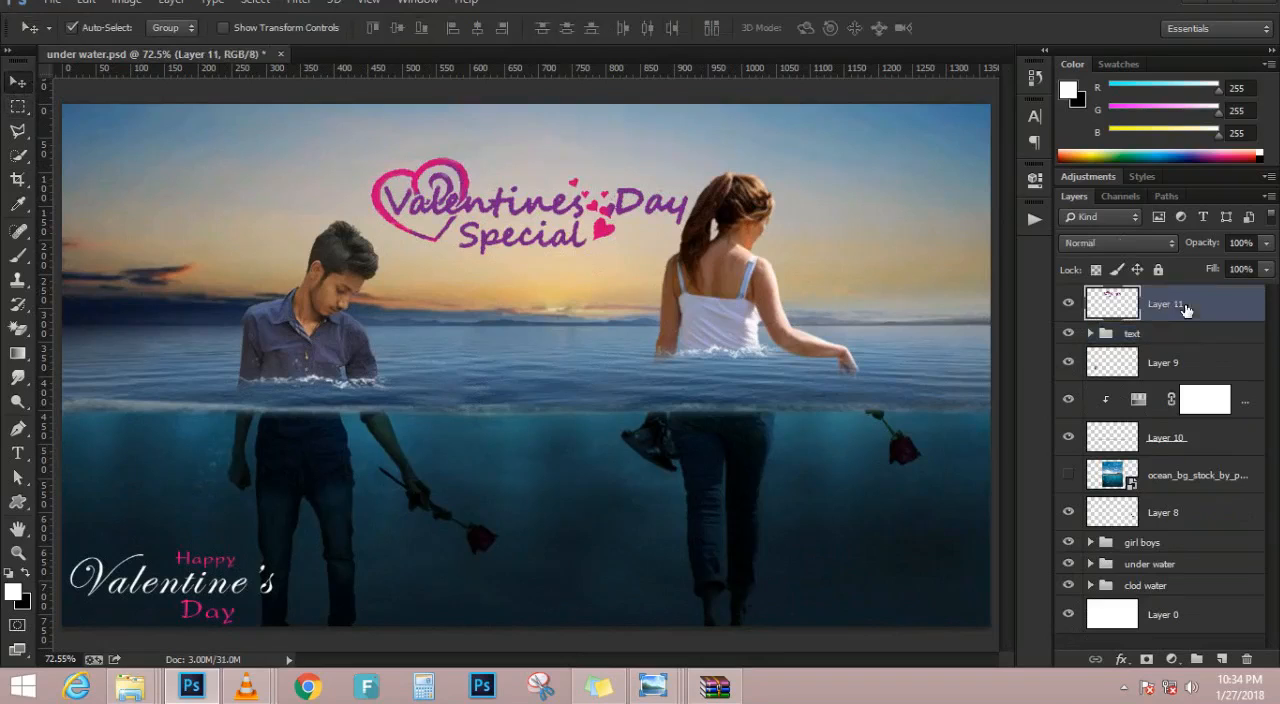
Add a Color Balance adjustment layer on top with midtones at Magenta-Green -23 and Yellow-Blue -45
left_click(1170, 658)
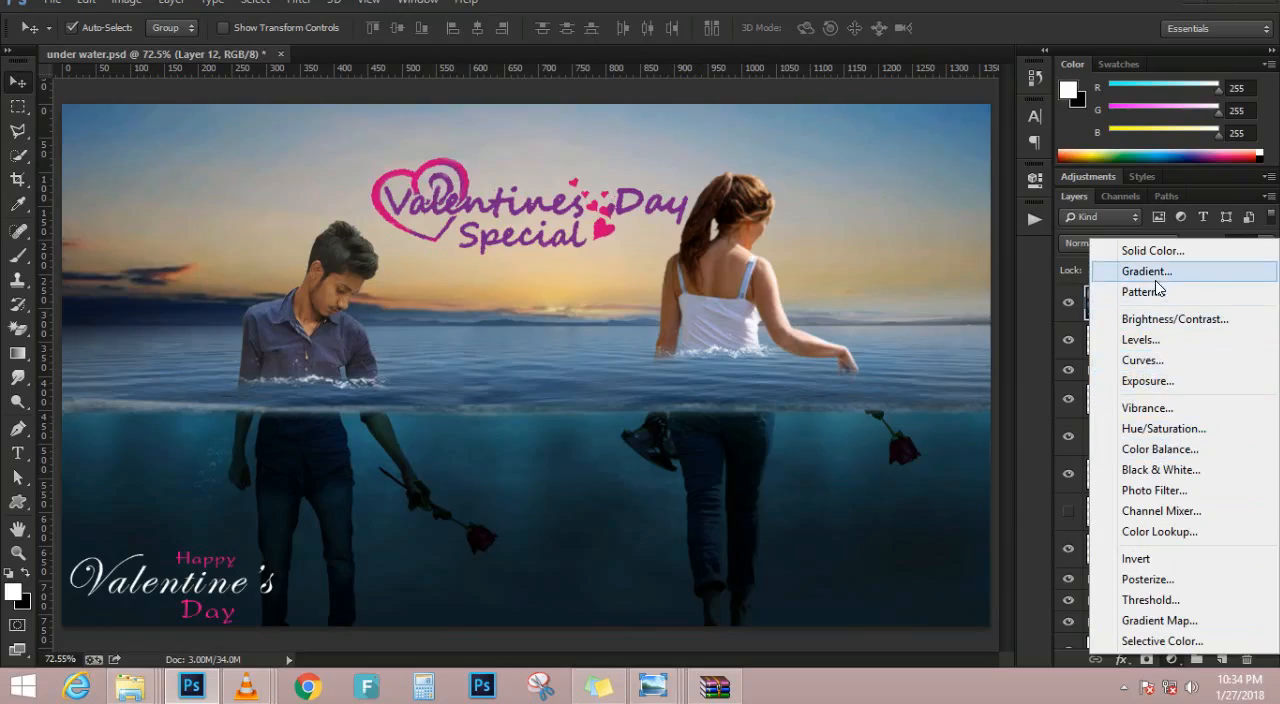
left_click(1160, 449)
left_click_drag(895, 269, 857, 328)
Set the Color Balance shadows to Cyan-Red -17, Magenta-Green -10 and Yellow-Blue -2
left_click(880, 226)
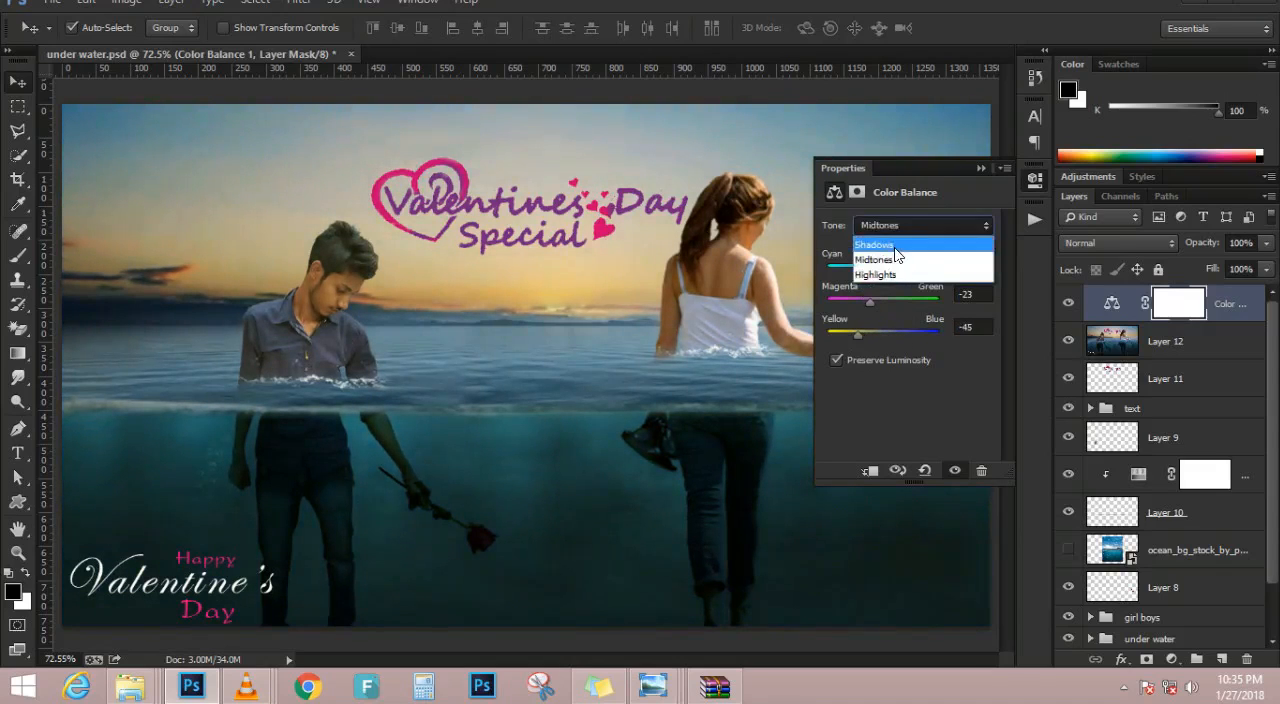
left_click(896, 250)
left_click_drag(884, 268, 881, 332)
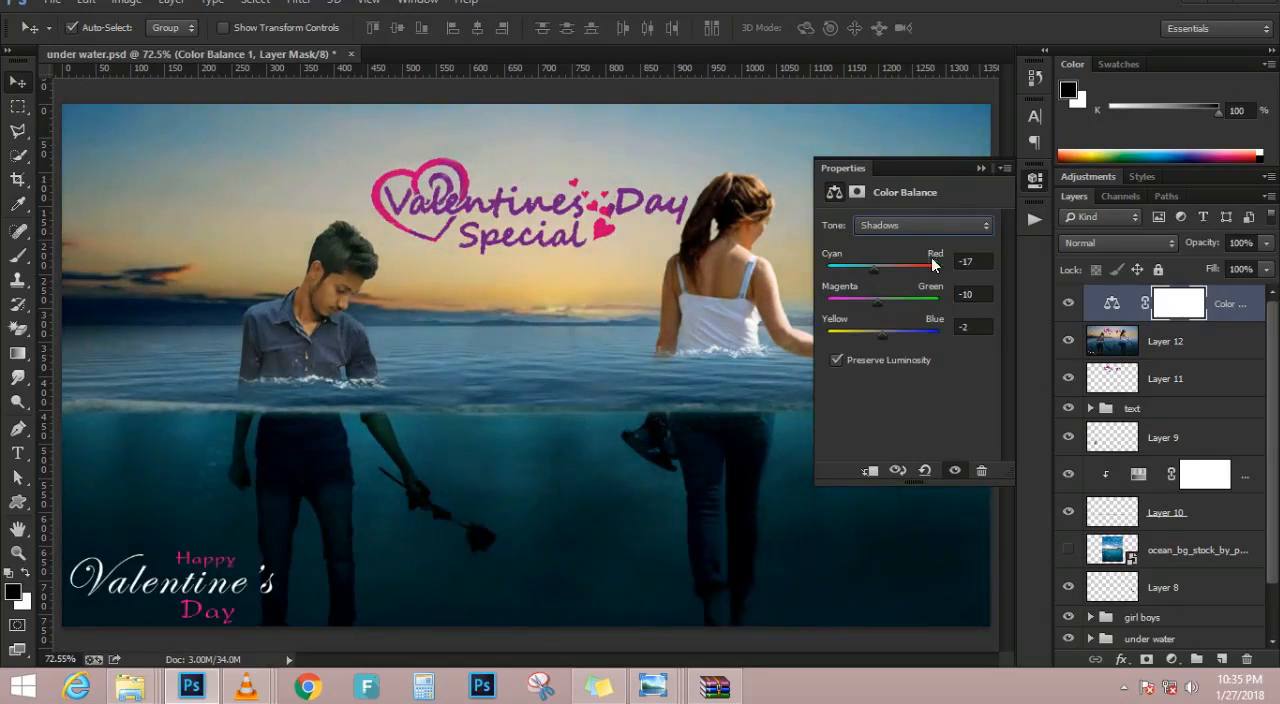
left_click(980, 168)
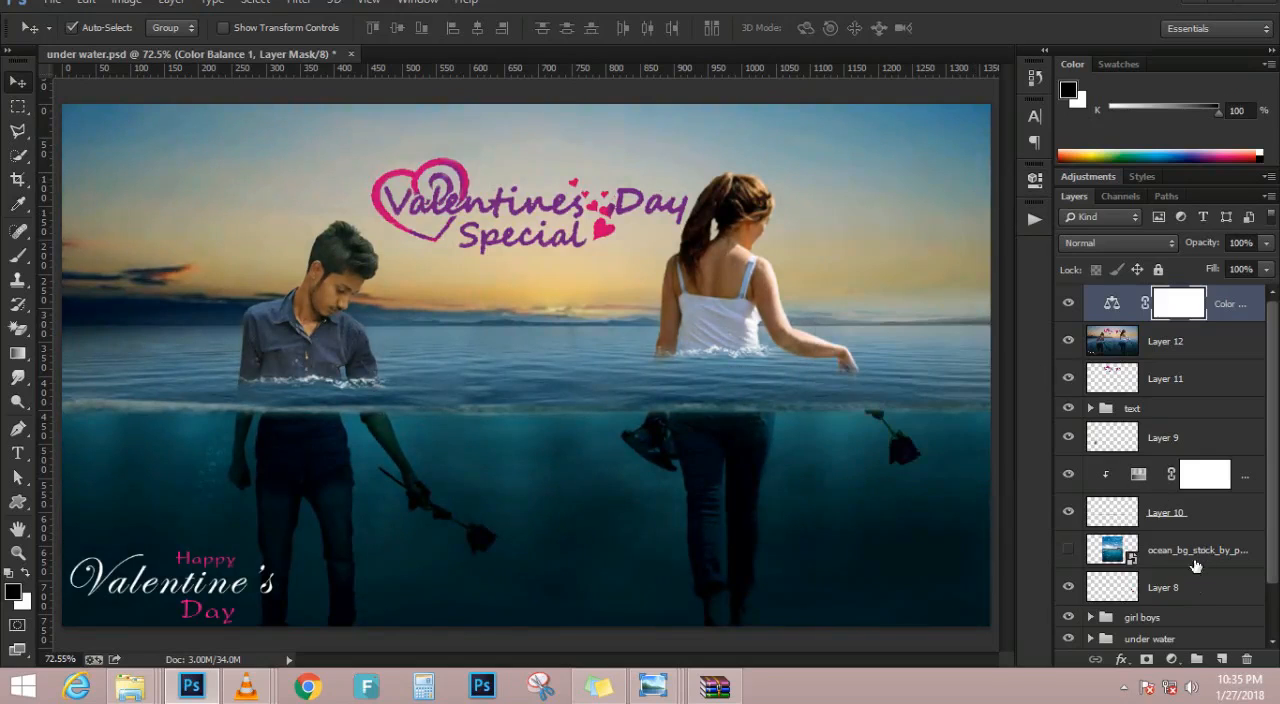
Add a Color Lookup adjustment layer on top and apply the 3Strip.look 3DLUT file
left_click(1173, 659)
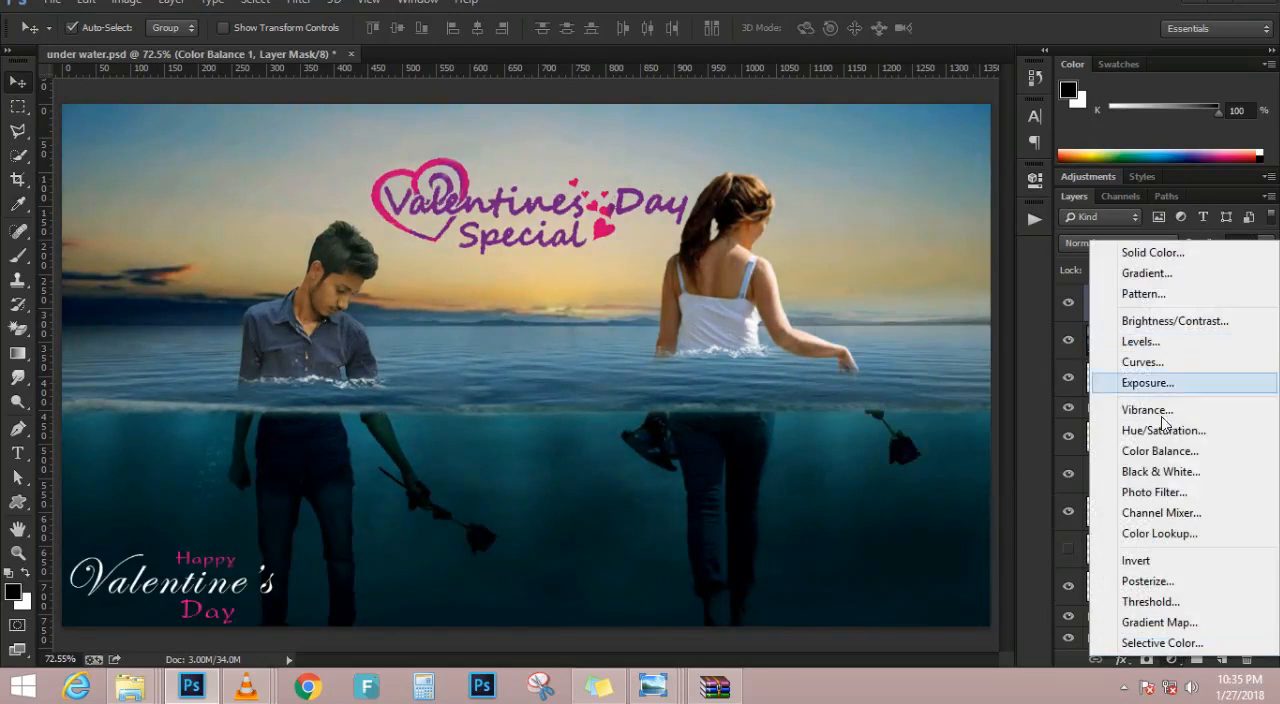
left_click(1160, 533)
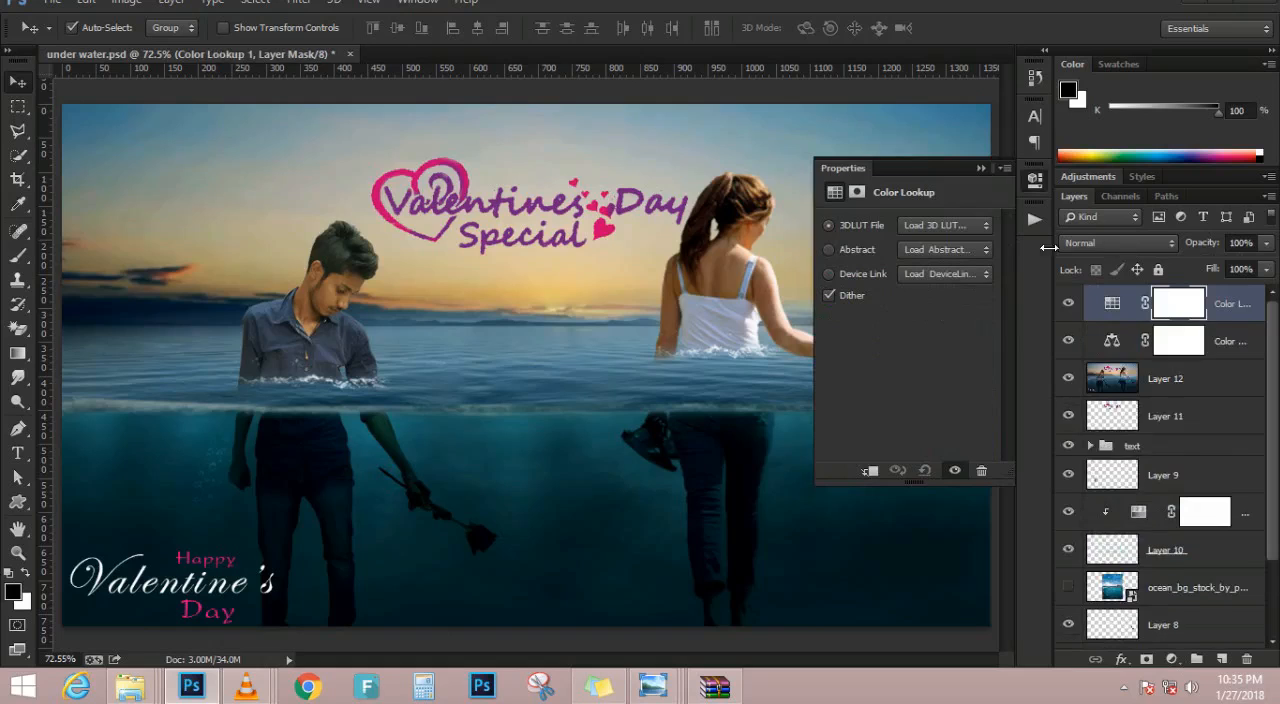
left_click(953, 217)
left_click(950, 226)
key("Down")
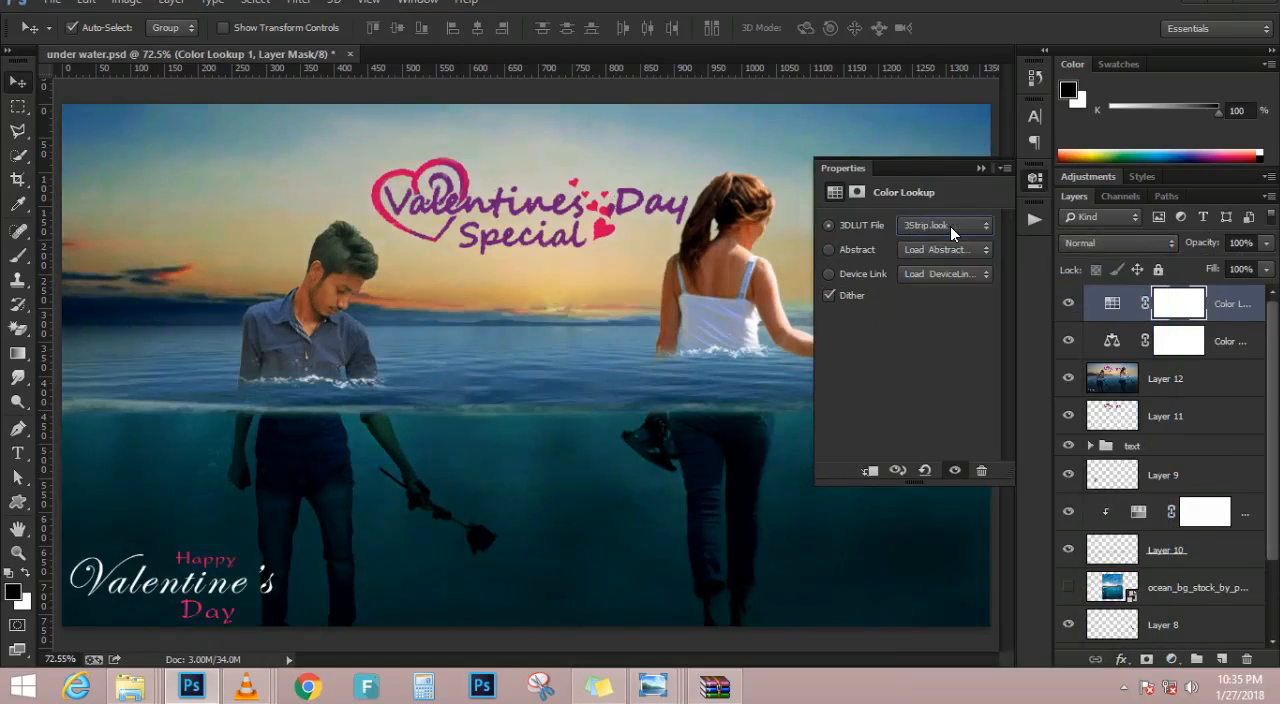
Try successive 3DLUT presets for the Color Lookup, from Crisp_Warm through EdgyAmber, FallColors and the Fuji looks to FuturisticBleak
key("Down")
key("Down")
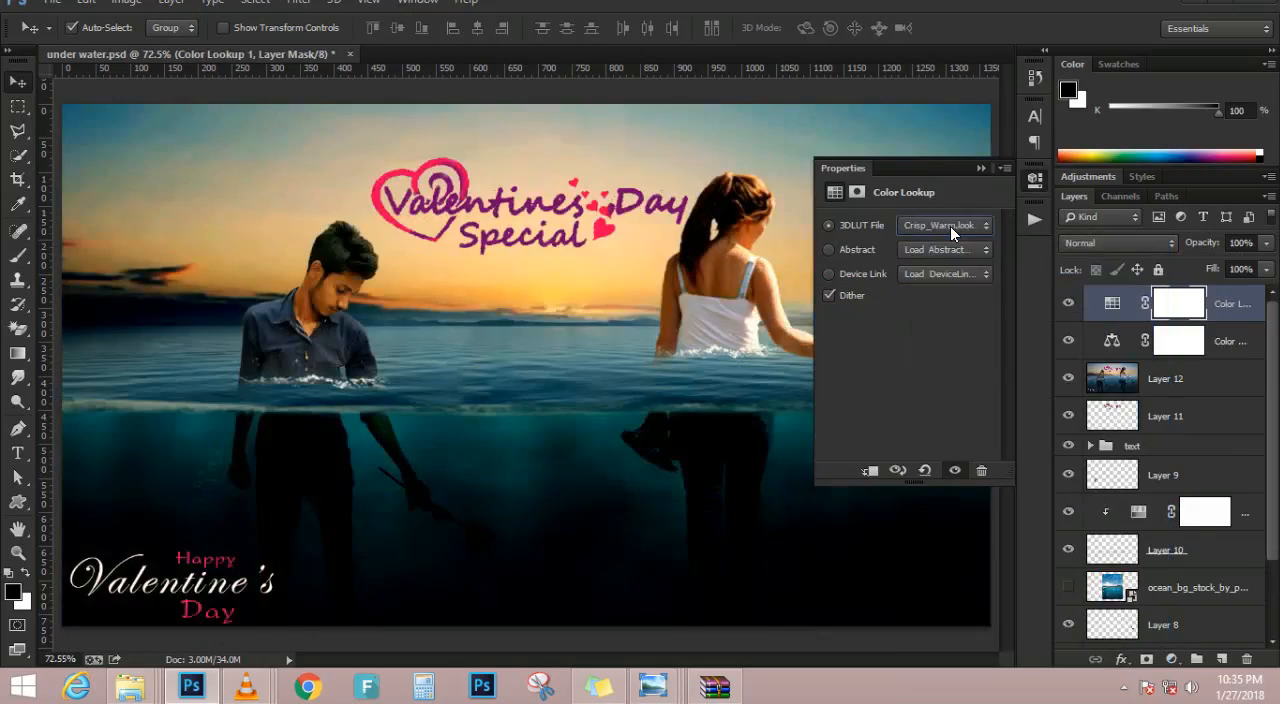
key("Down")
key("Down")
key("Down")
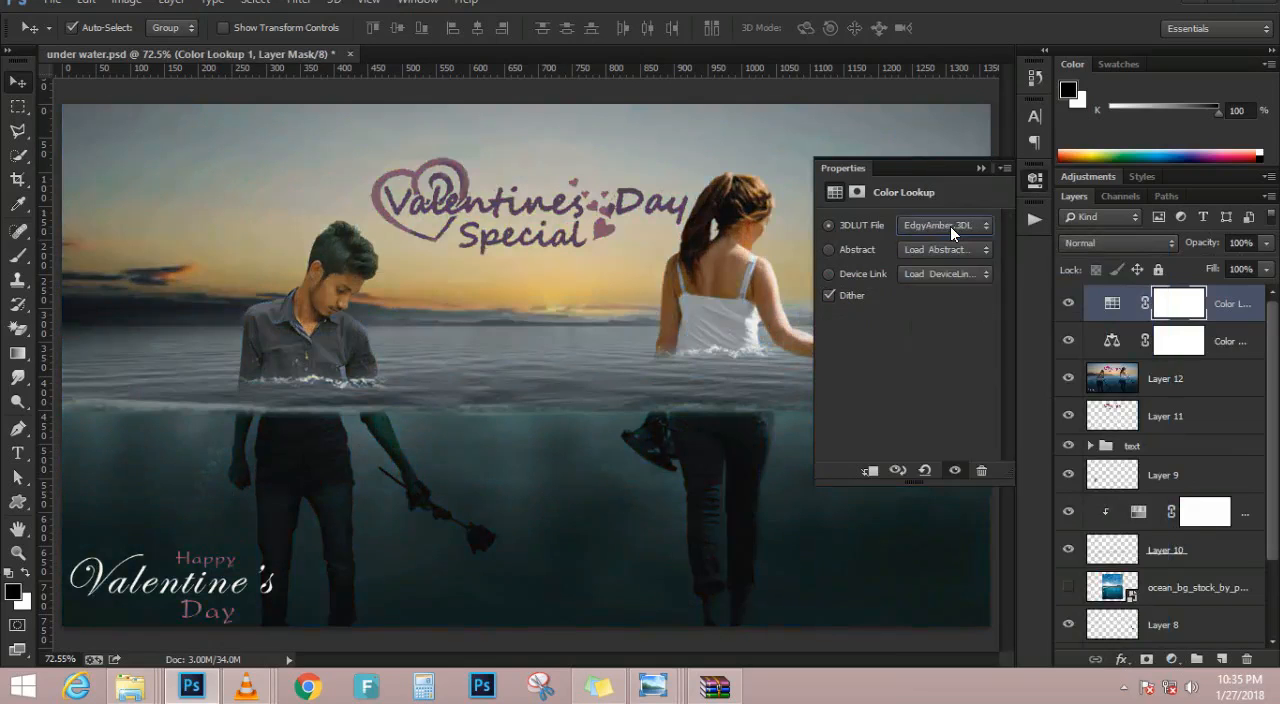
key("Down")
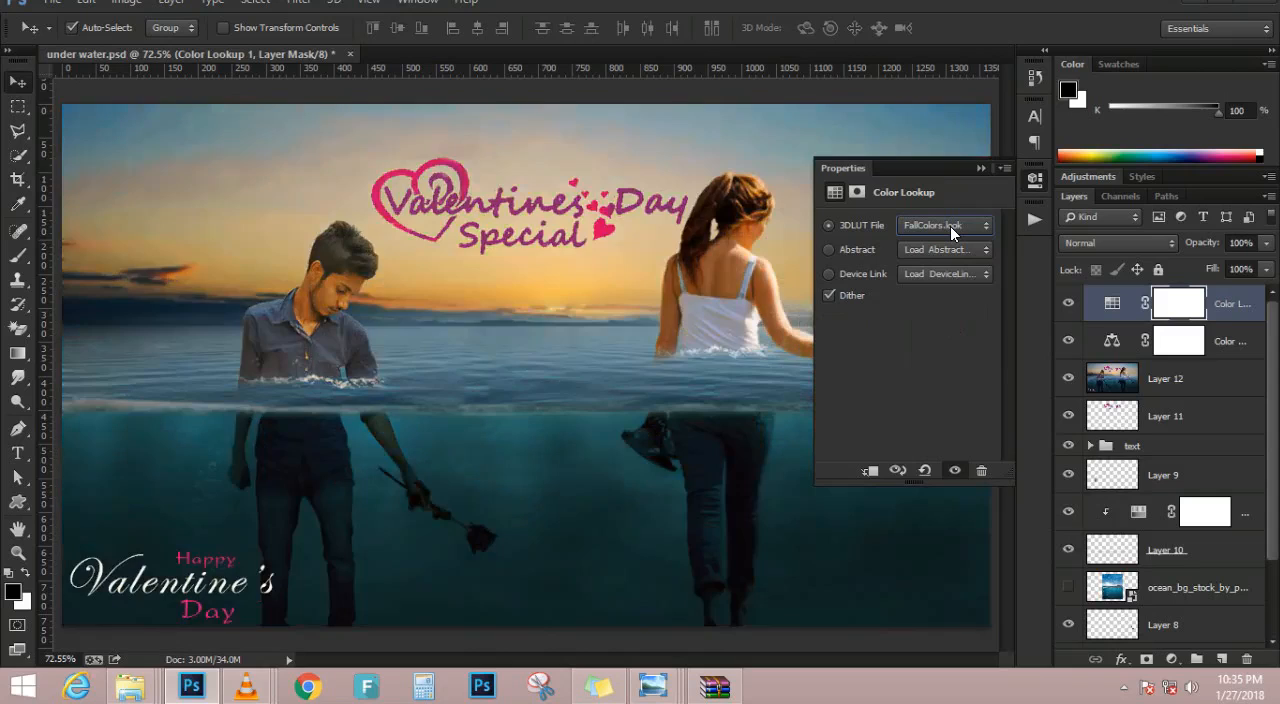
key("Down")
key("Down")
key("Down")
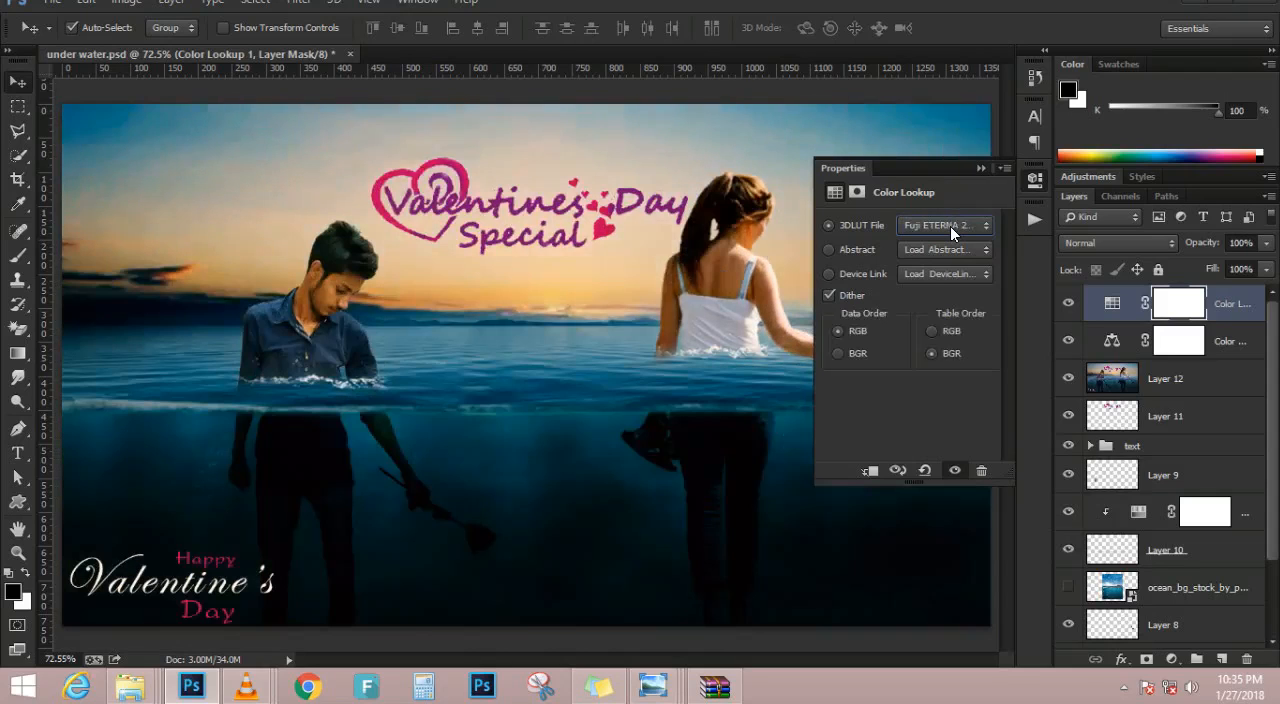
key("Down")
key("Down")
key("Down")
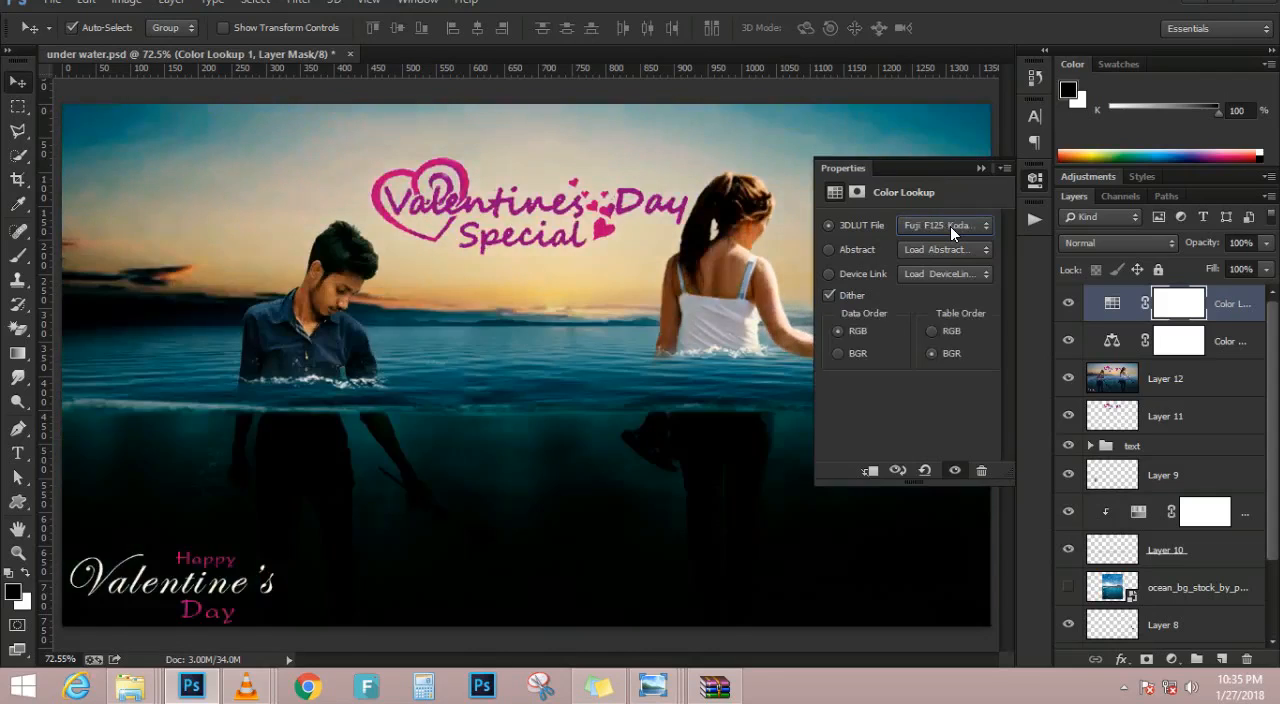
key("Down")
key("Down")
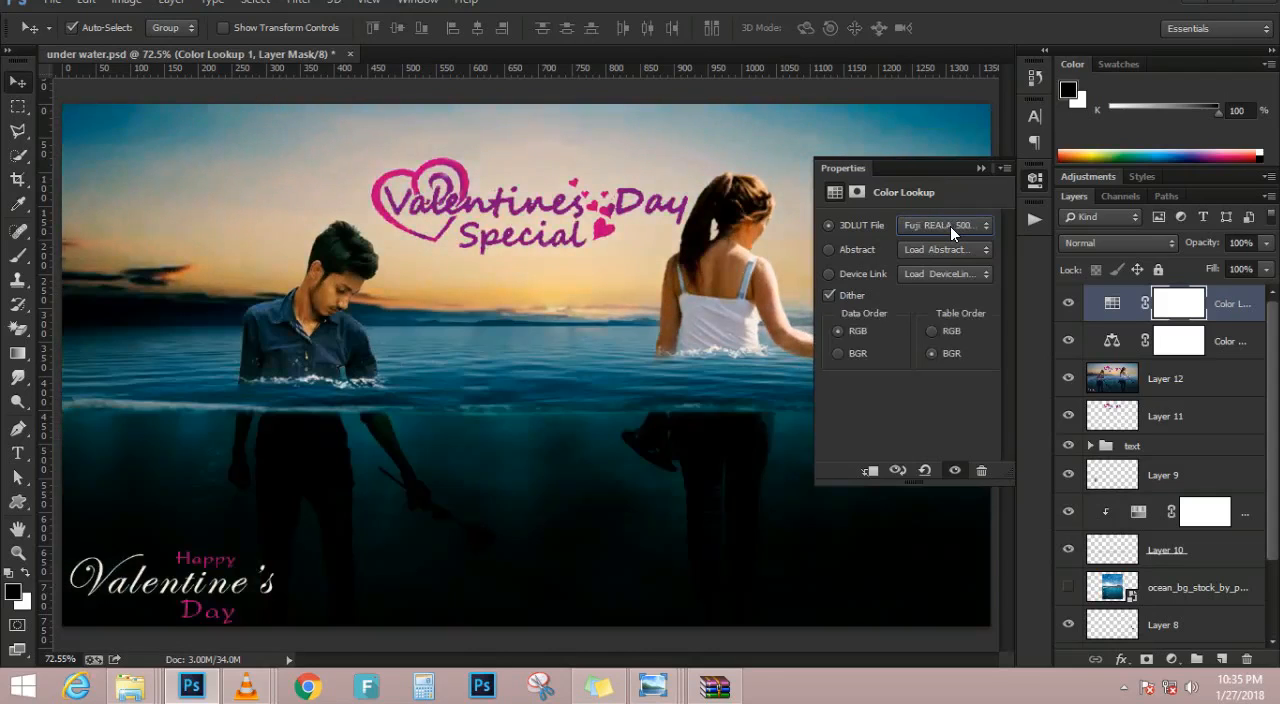
key("Down")
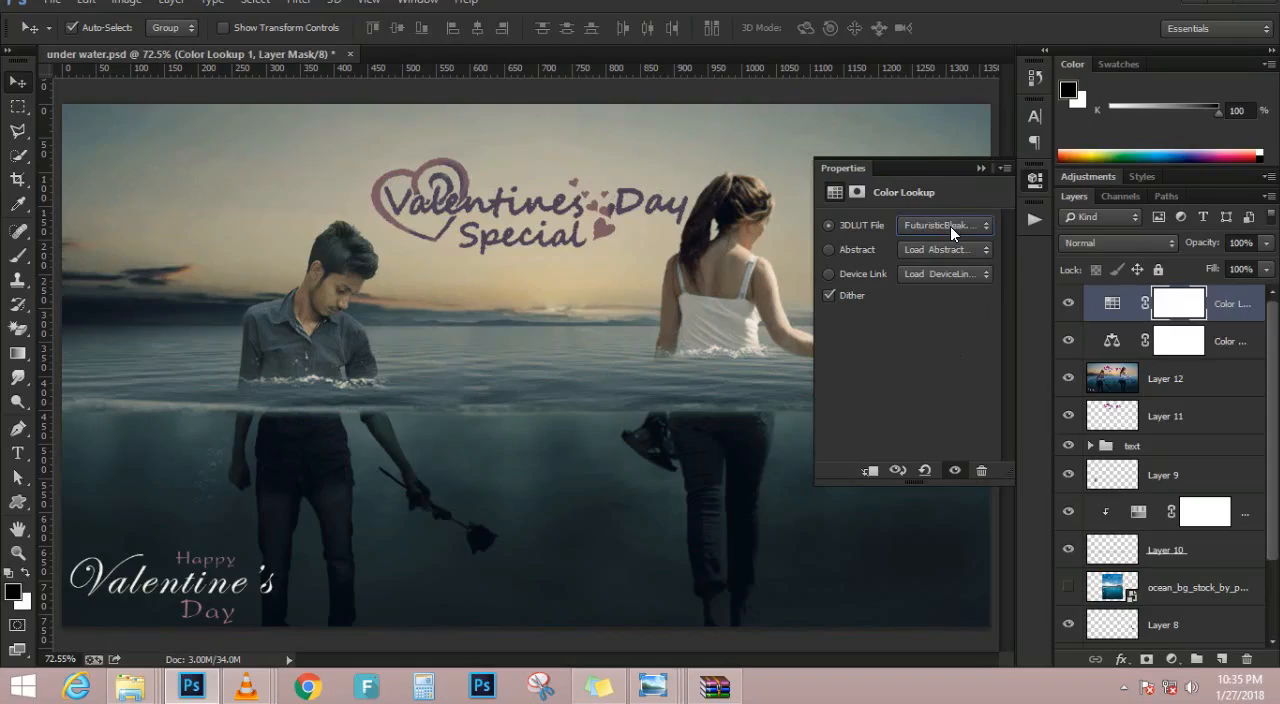
left_click(980, 169)
Reduce the Color Lookup layer's opacity to 58% and stamp all visible layers into a new top layer
left_click_drag(1193, 247, 1183, 243)
left_click(1172, 659)
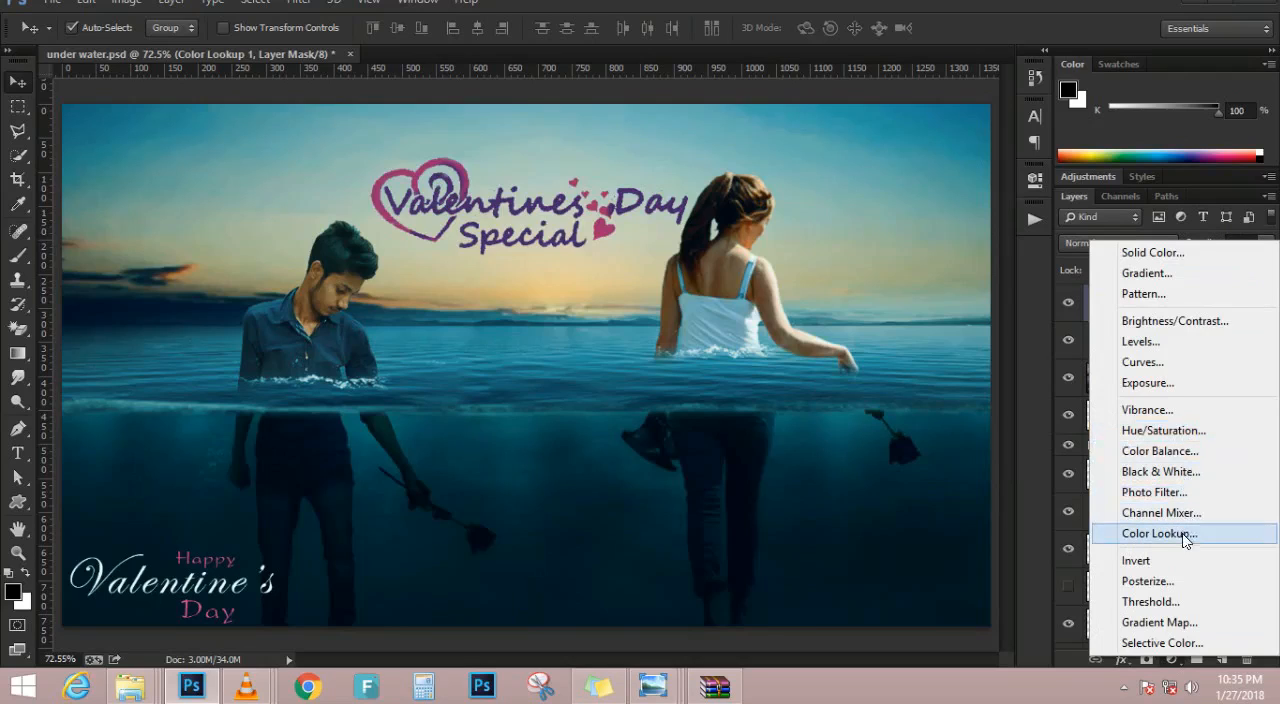
left_click(555, 149)
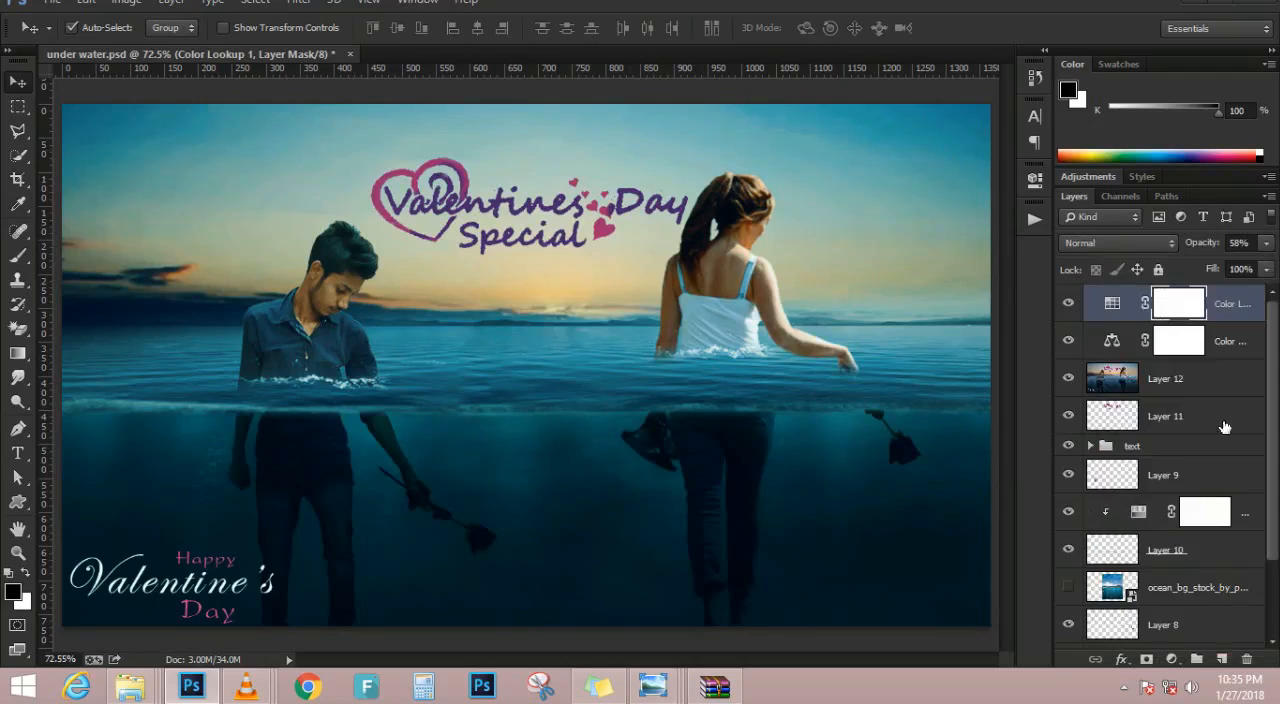
key("ctrl+shift+alt+e")
key("x")
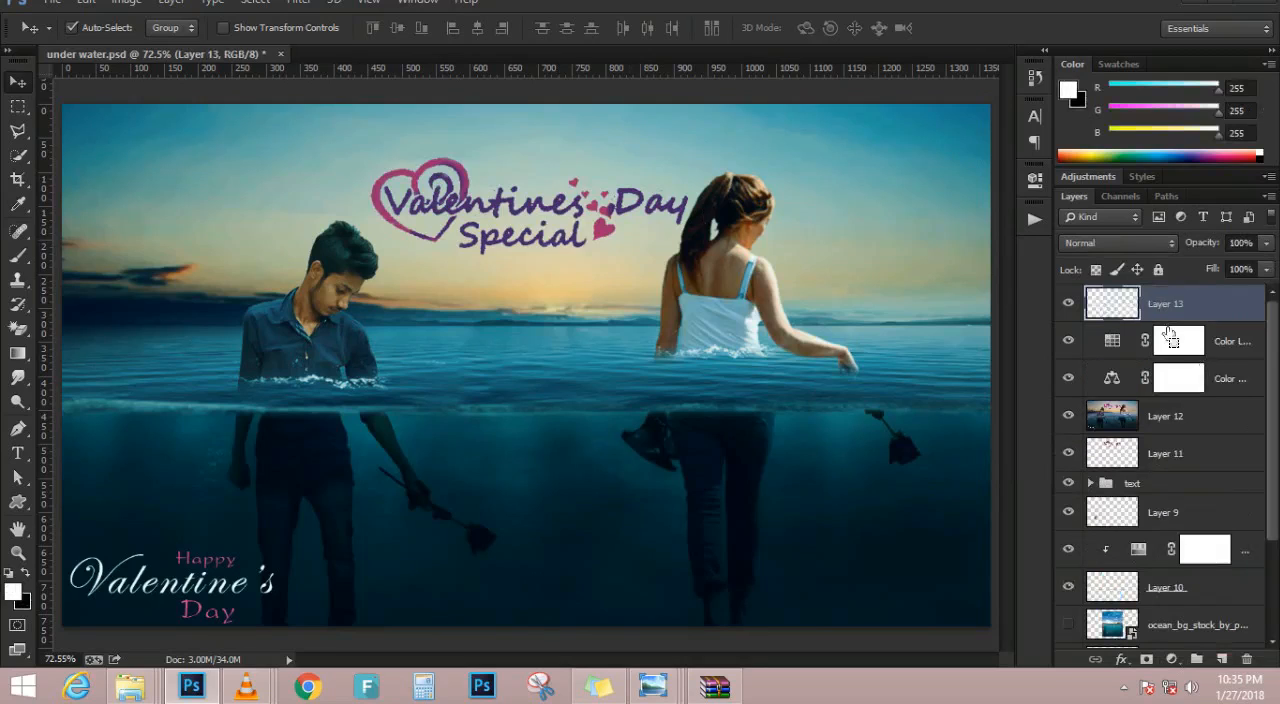
left_click(296, 4)
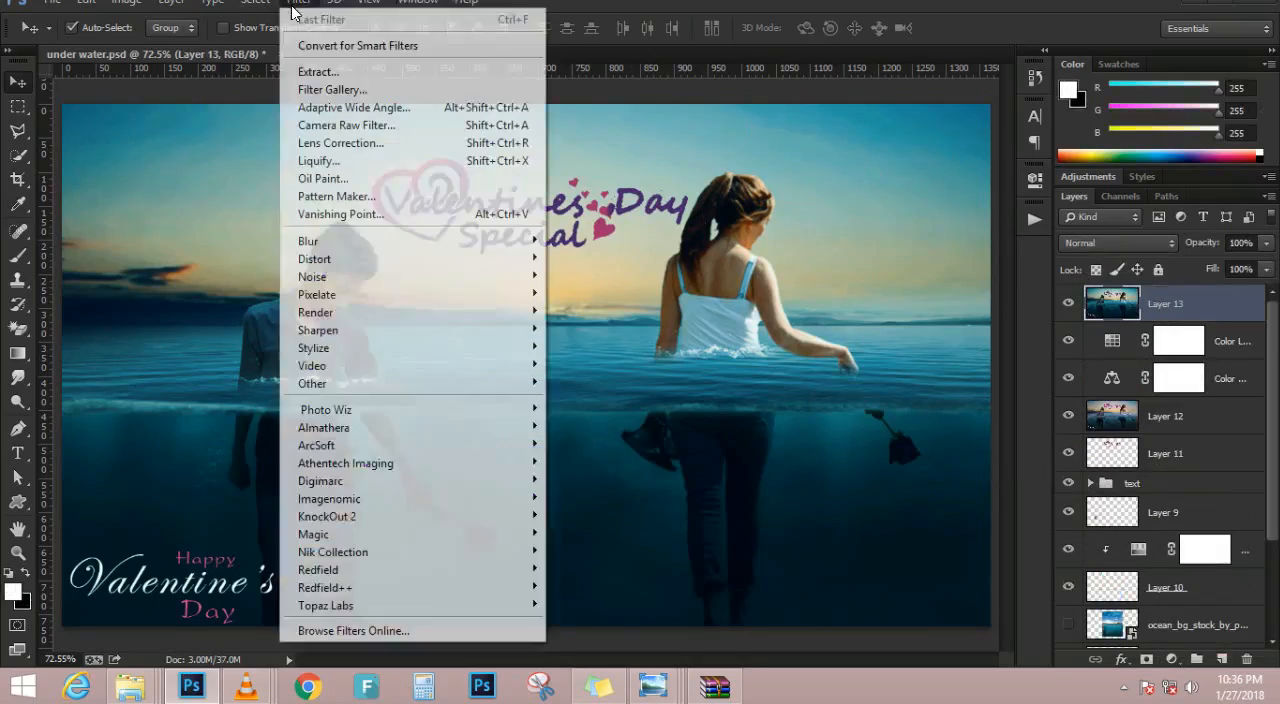
left_click(375, 141)
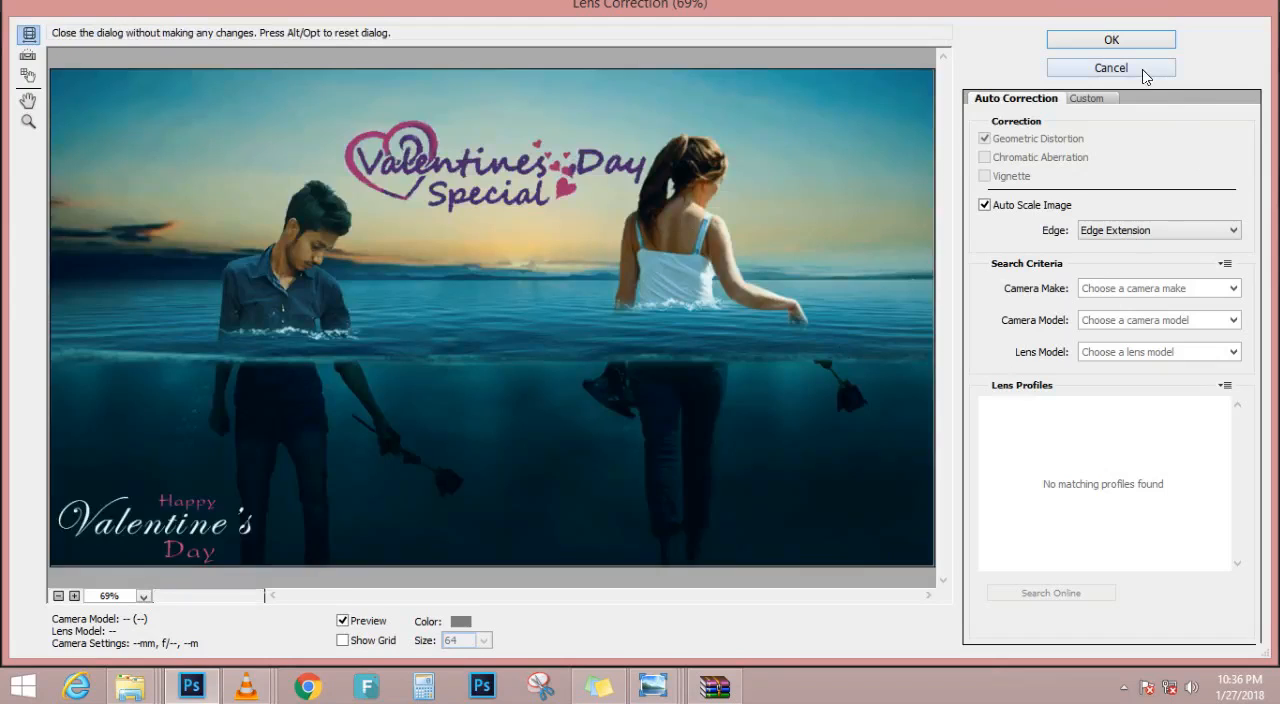
left_click(1110, 68)
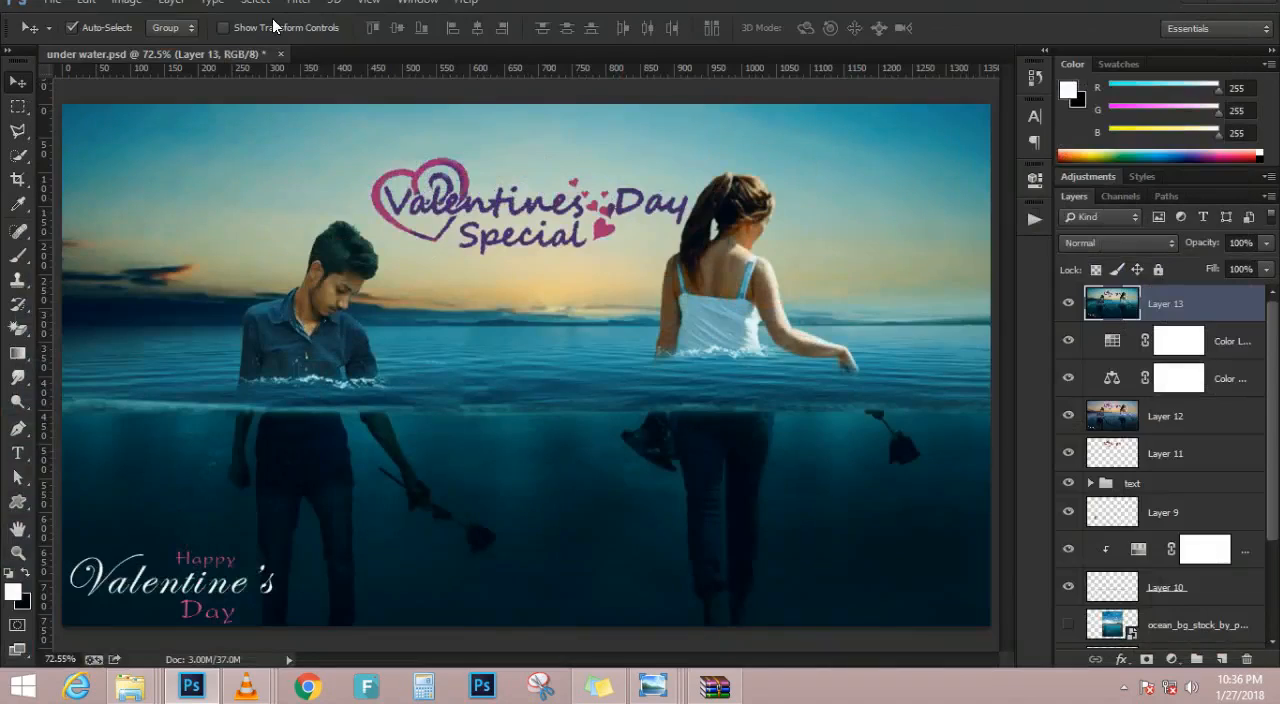
Open the stamped layer in the Camera Raw filter and set Temperature to -11, Tint to -20 and Exposure to -0.20
left_click(305, 14)
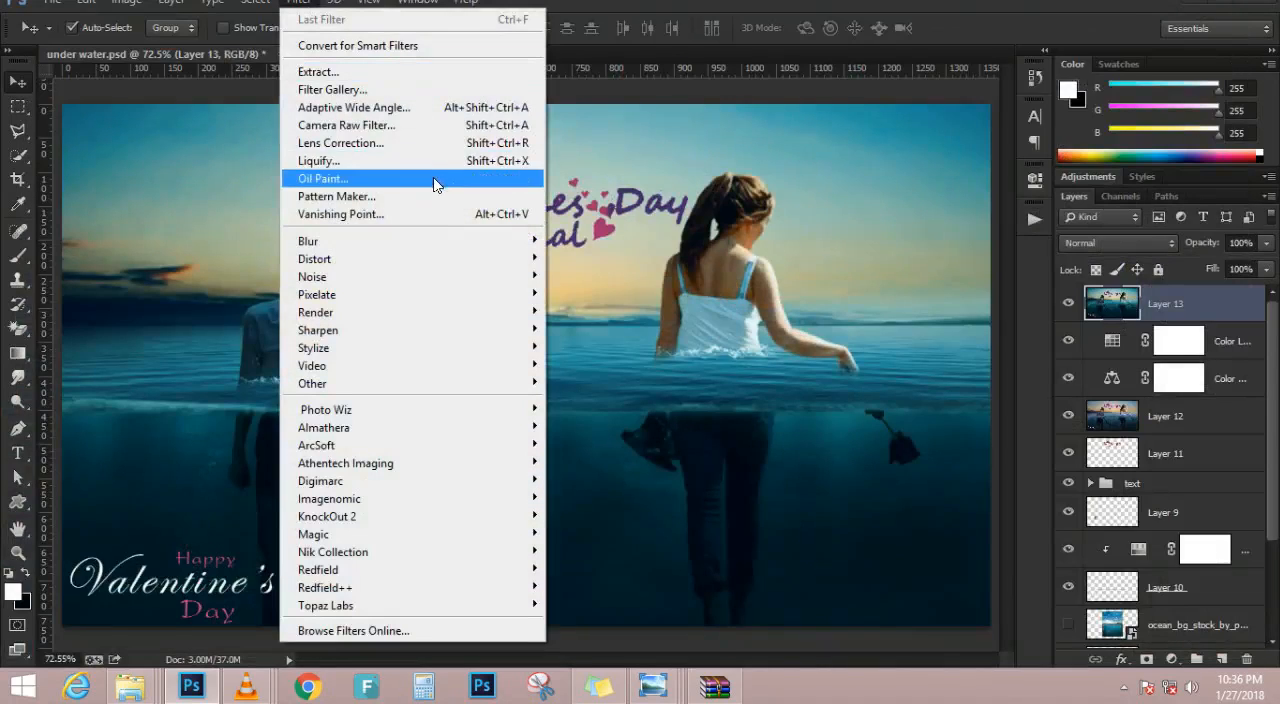
left_click(418, 133)
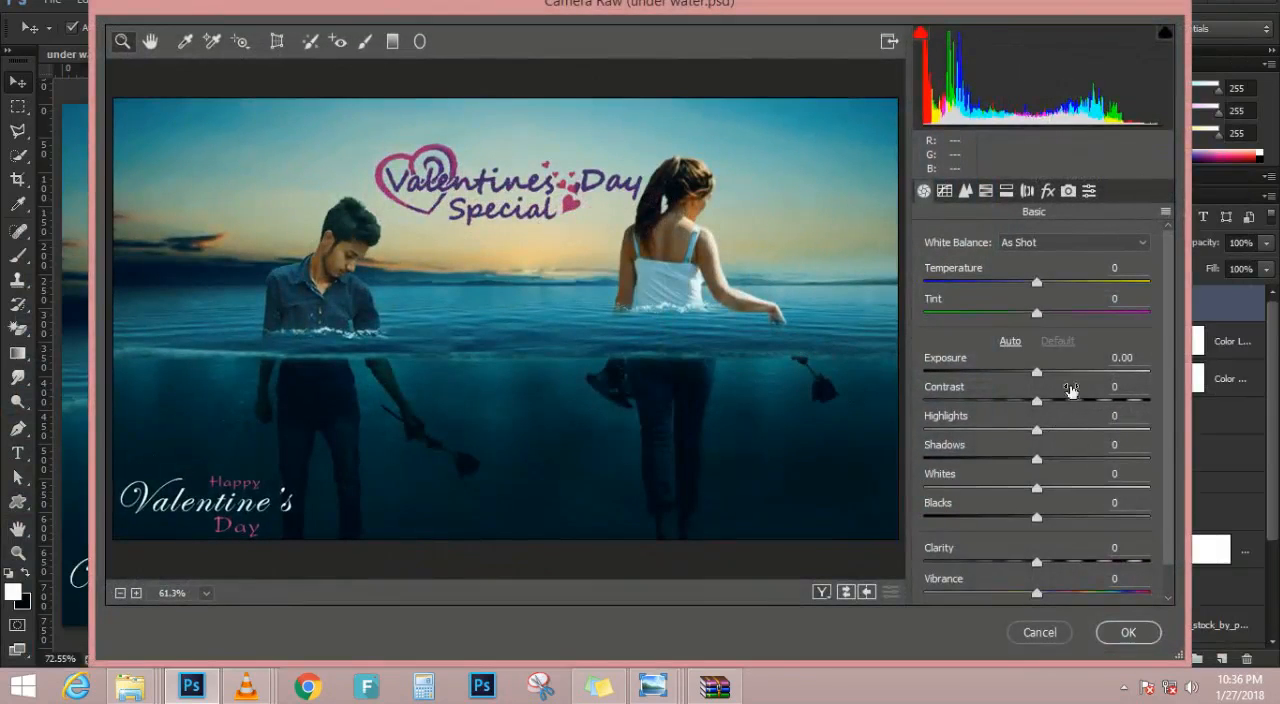
left_click(1033, 285)
left_click_drag(1033, 285, 1020, 316)
mouse_move(1032, 366)
left_mouse_down()
mouse_move(1057, 371)
mouse_move(1035, 378)
left_mouse_up()
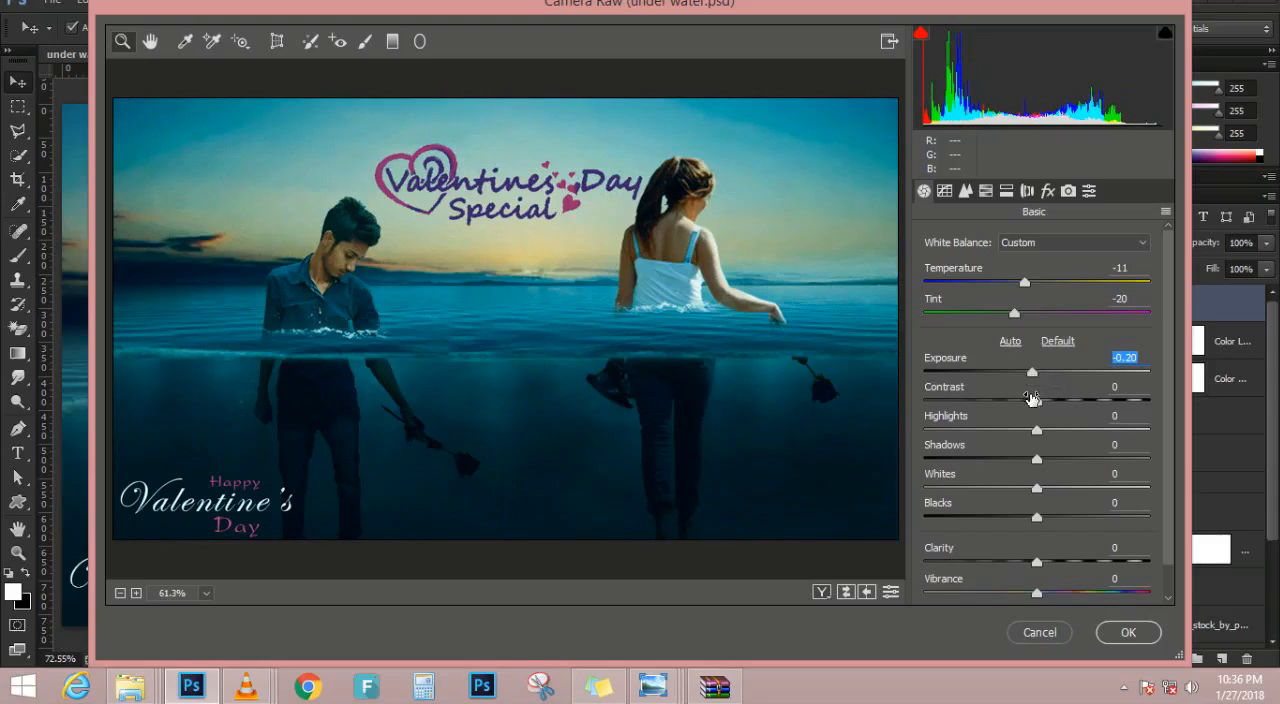
Set Contrast -55, Highlights +51, Shadows +13, Whites +38, Blacks +8, Clarity +63, Vibrance +22 and Saturation -14 in Camera Raw
left_click_drag(1037, 429, 985, 382)
left_click_drag(1034, 446, 1088, 478)
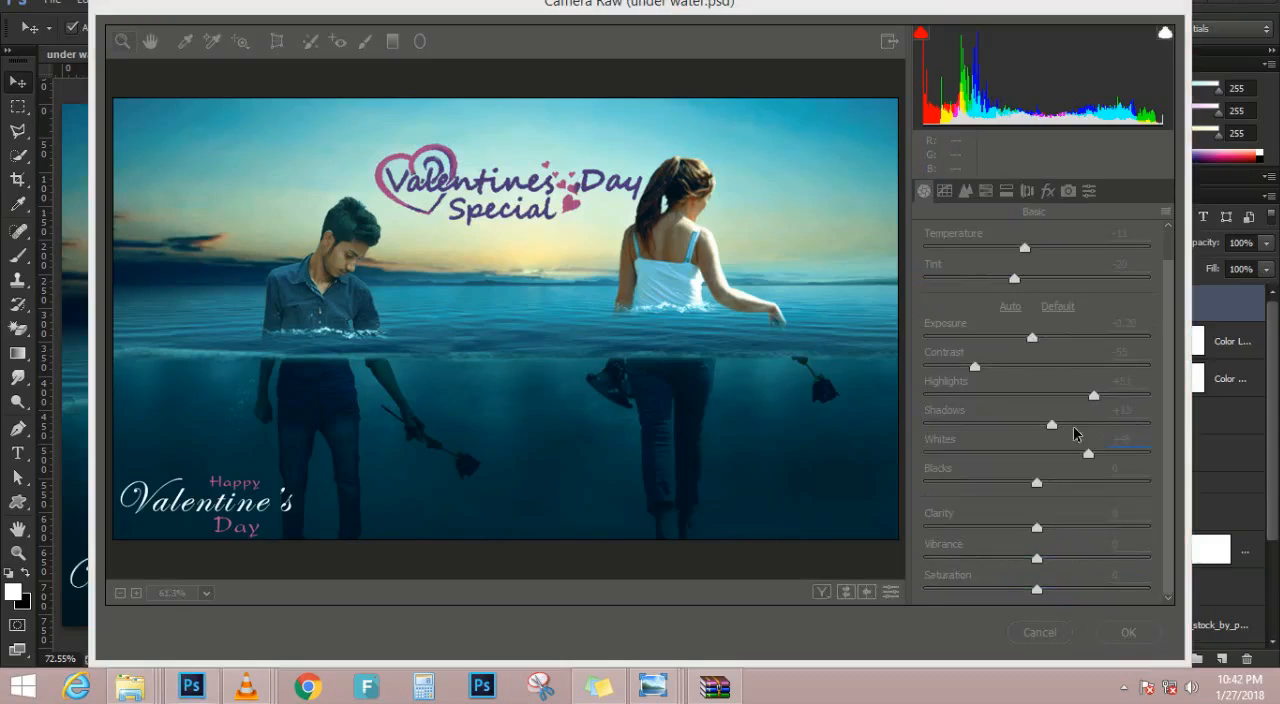
left_click_drag(1074, 453, 1114, 530)
left_click_drag(1042, 560, 1020, 590)
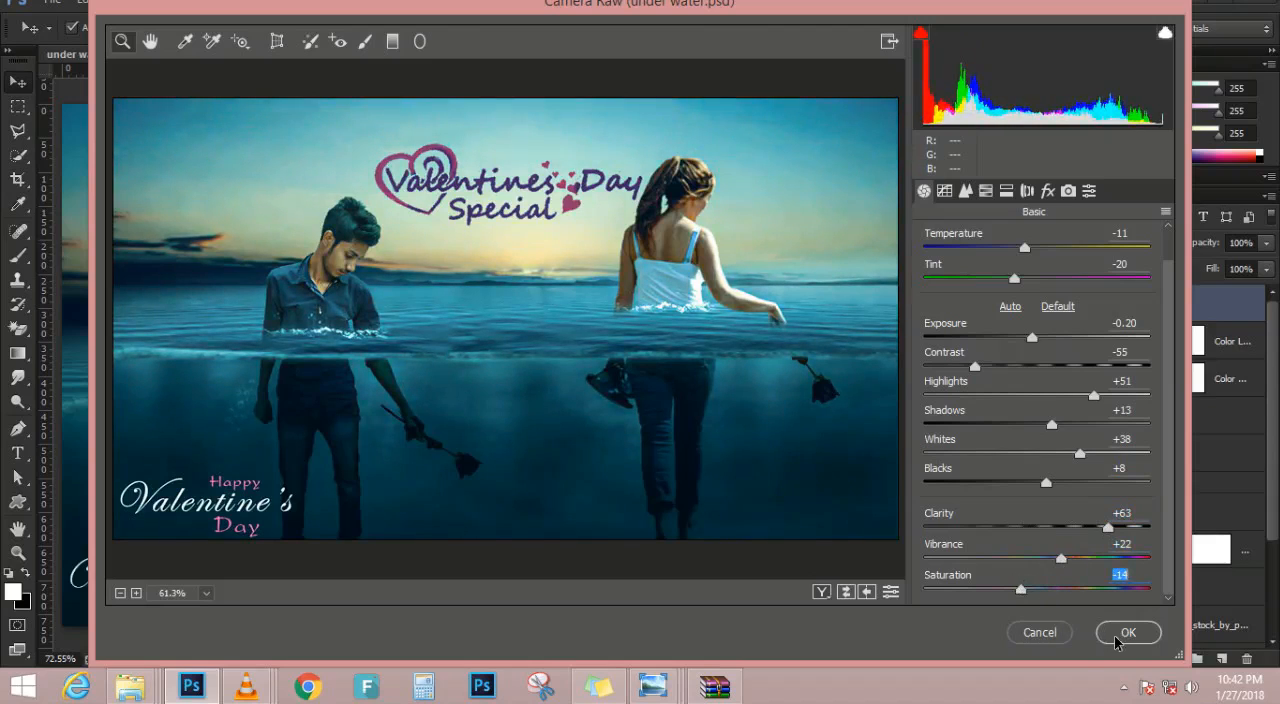
Try a Luminance noise reduction of 46 while checking the man up close, and reset it to 0
left_click(966, 193)
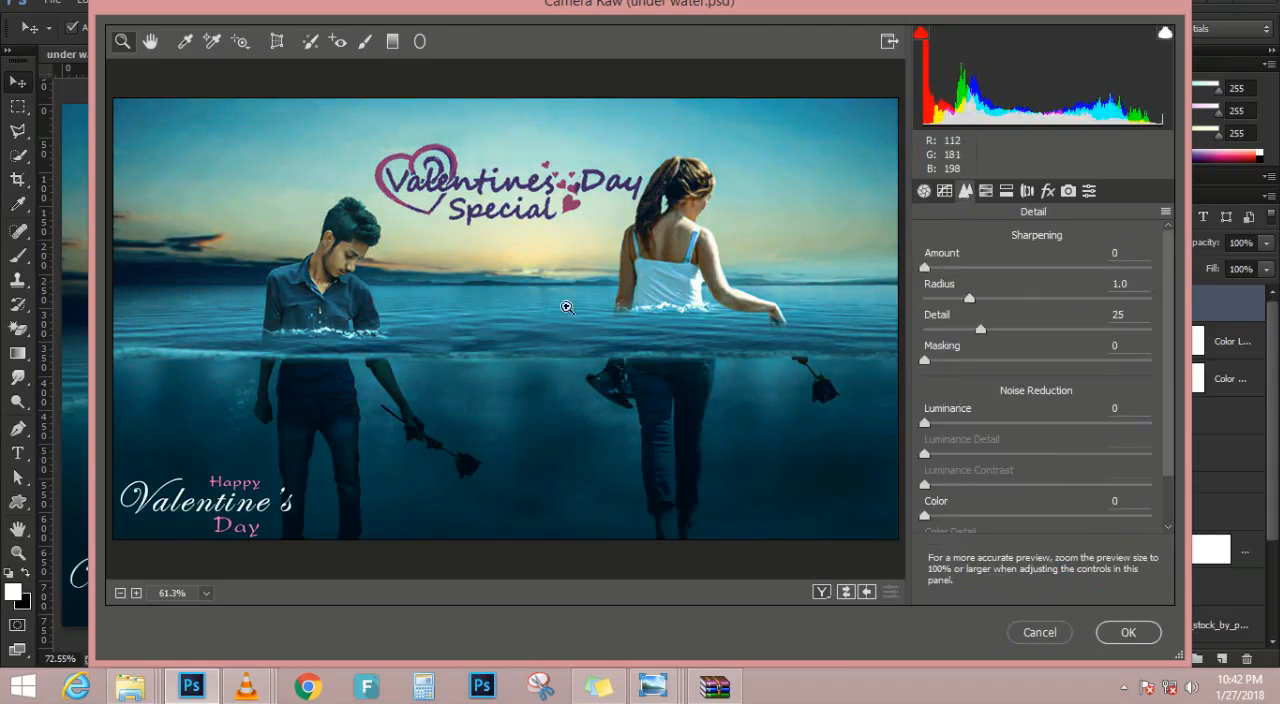
key("ctrl+plus")
key("ctrl+plus")
key("ctrl+plus")
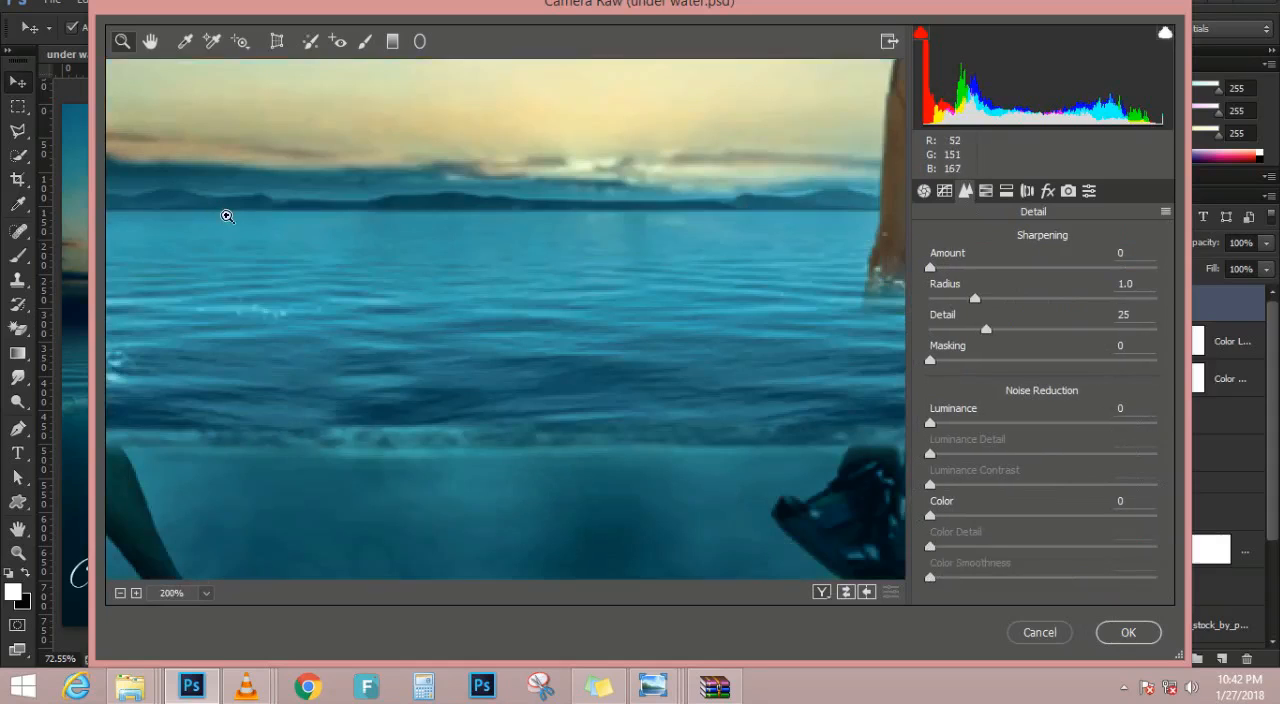
left_click_drag(263, 234, 583, 251)
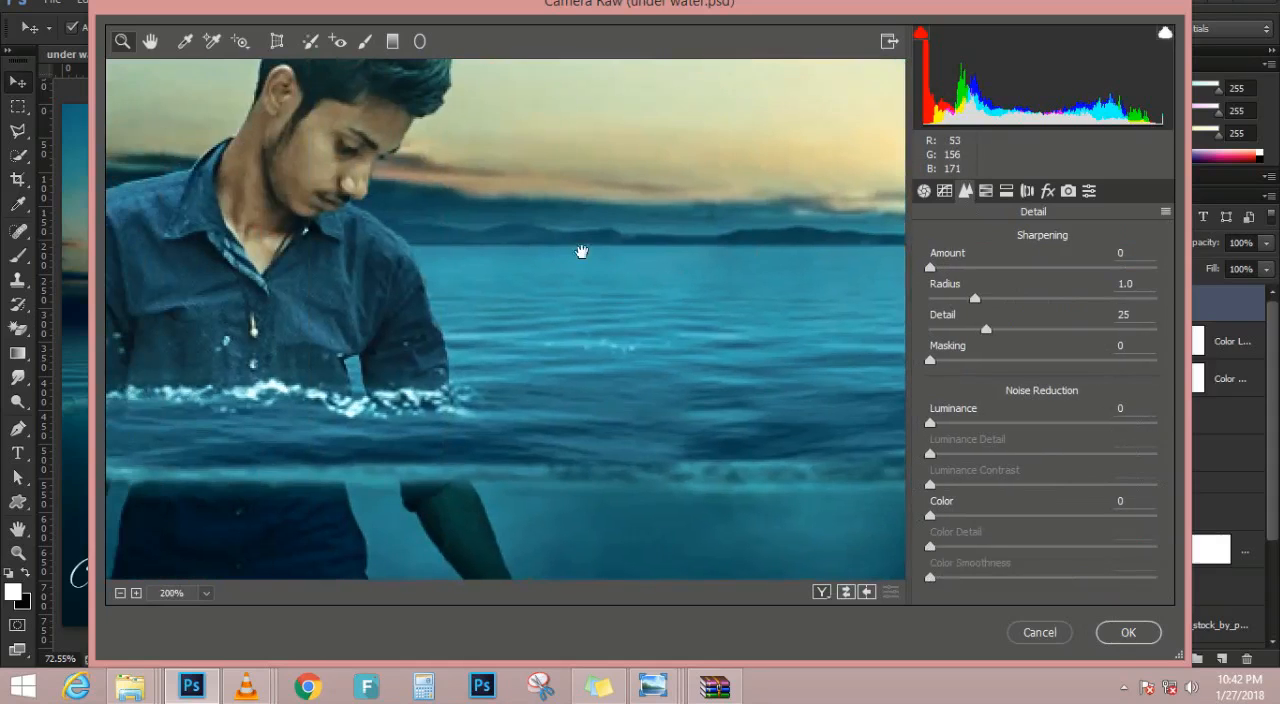
left_click_drag(931, 422, 1036, 425)
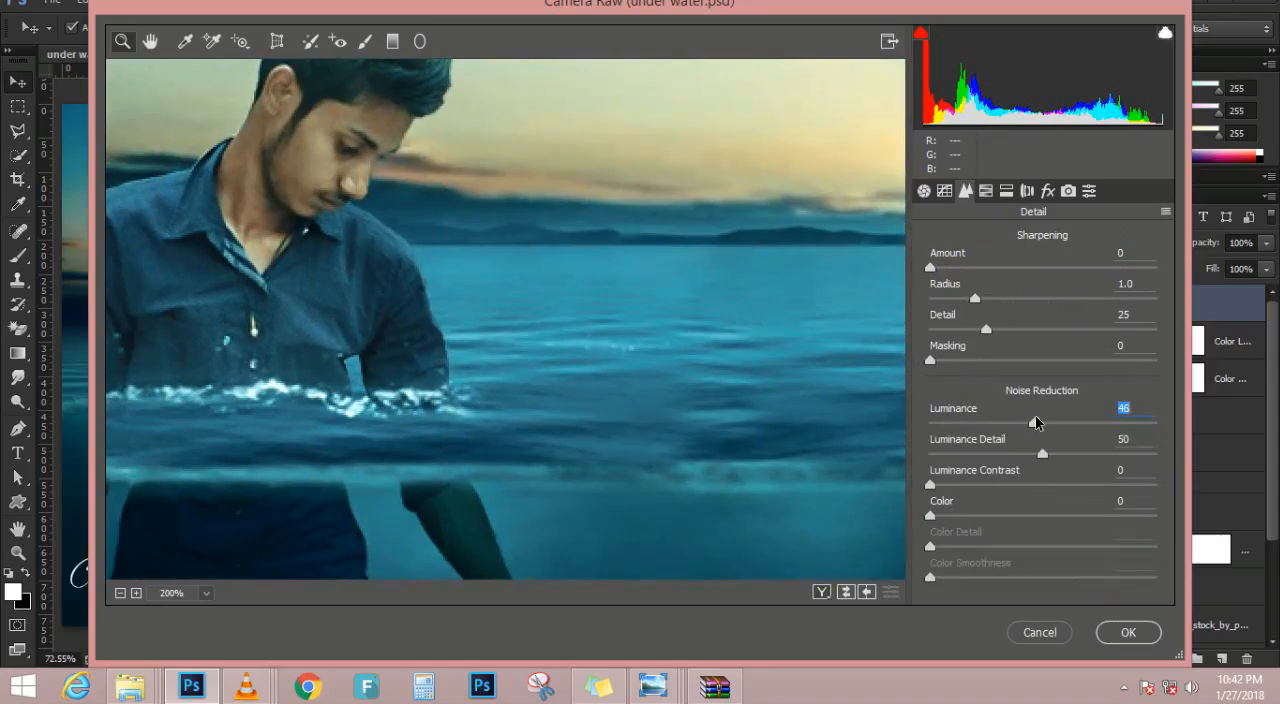
key("ctrl+0")
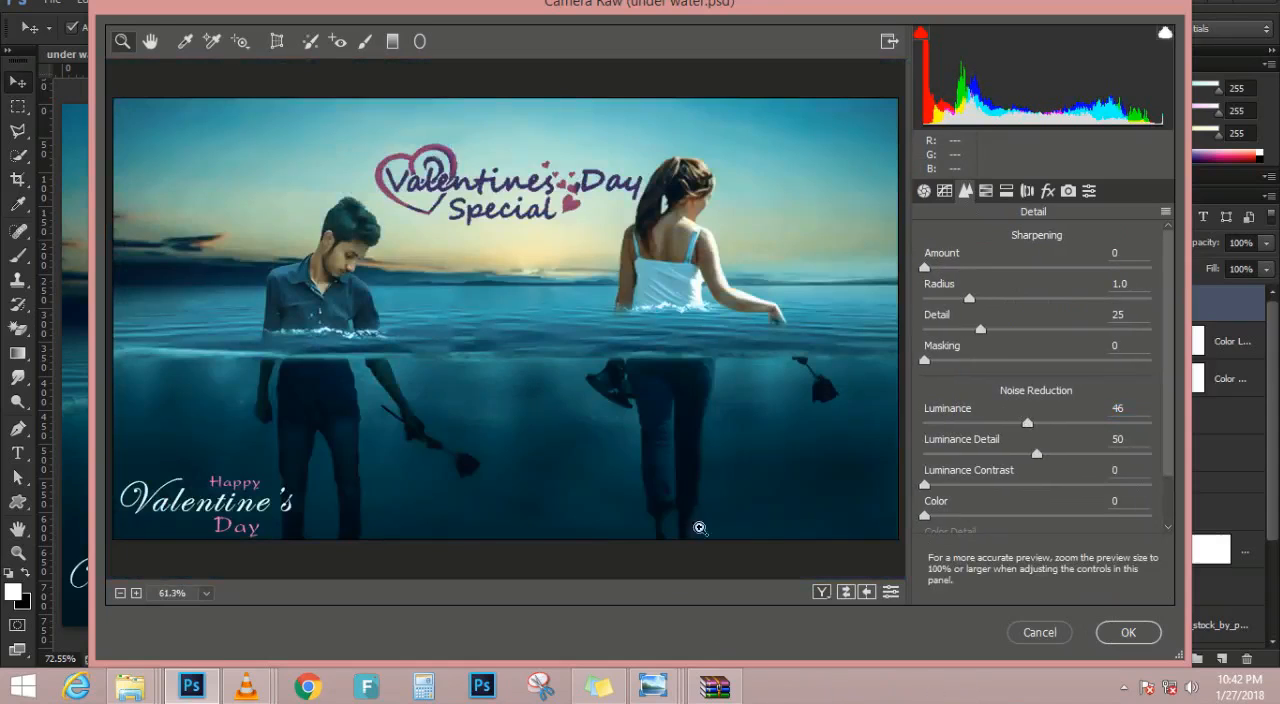
left_click_drag(1036, 454, 1056, 476)
left_click(1116, 408)
type("0")
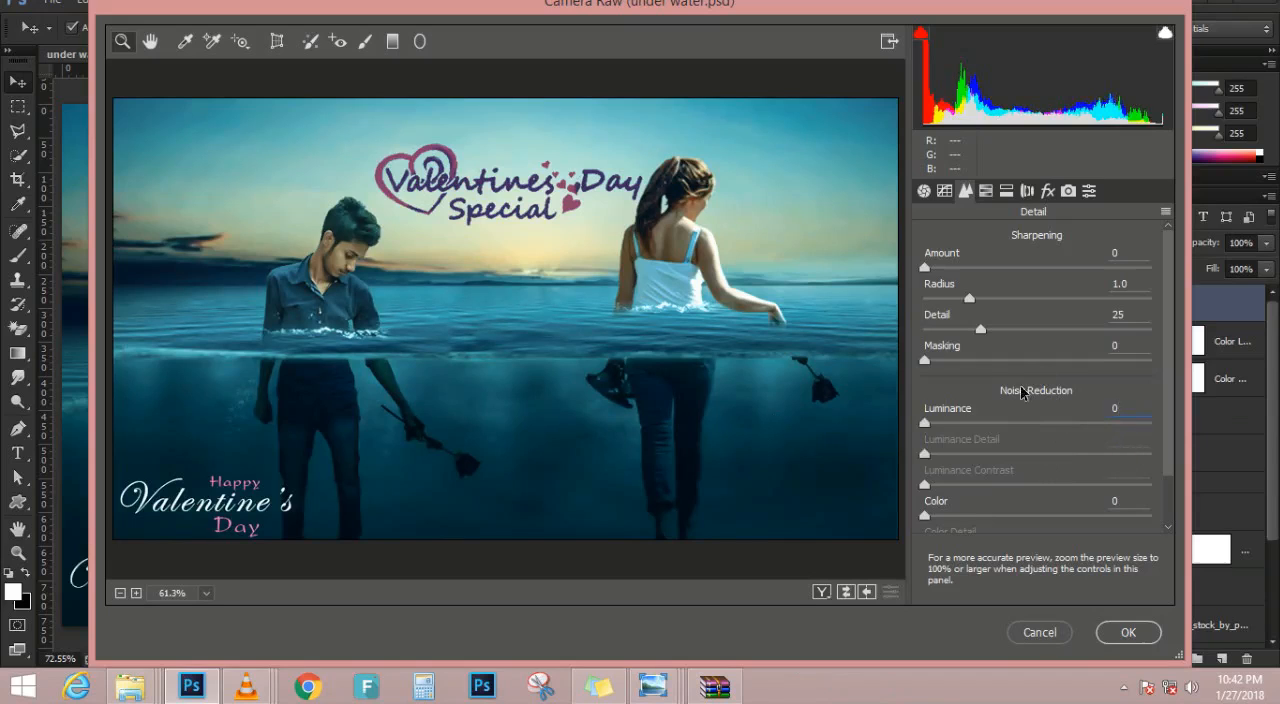
Add a Highlight Priority post-crop vignette with Amount -6, Midpoint 61, Roundness +28 and Feather 48, and apply the Camera Raw filter
left_click(1048, 190)
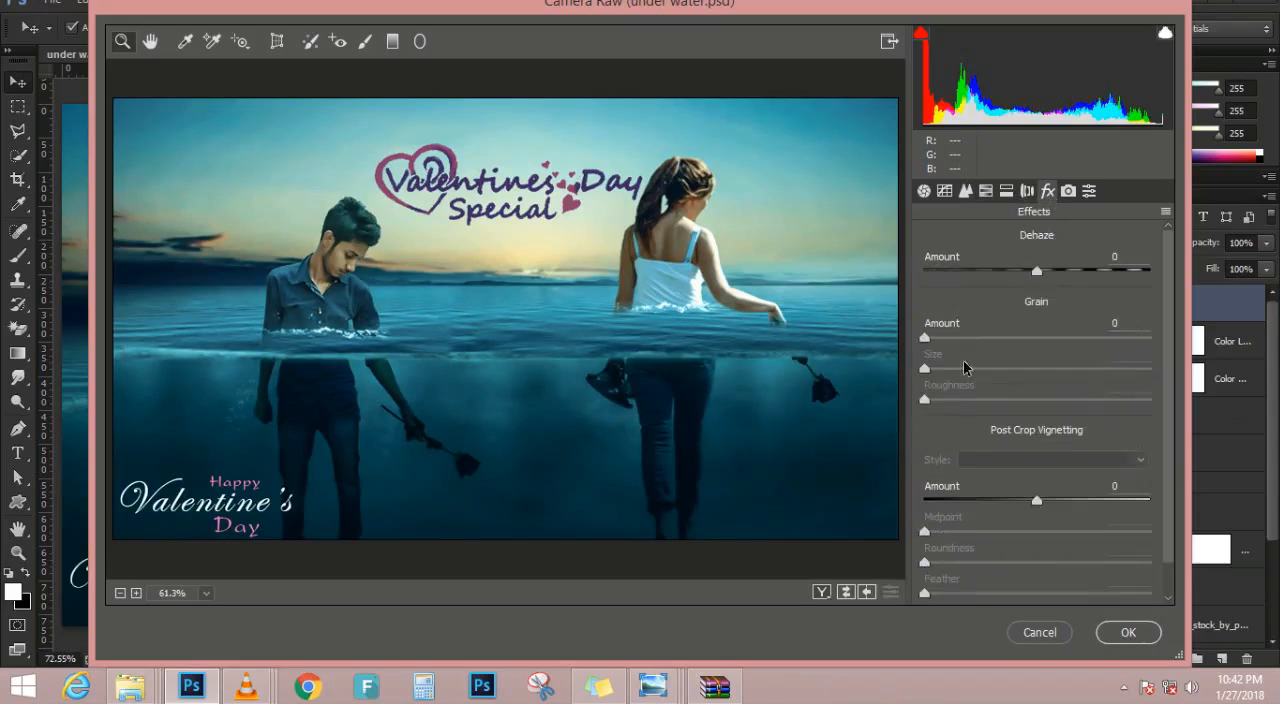
left_click_drag(1039, 497, 1086, 534)
left_click_drag(1036, 563, 1031, 597)
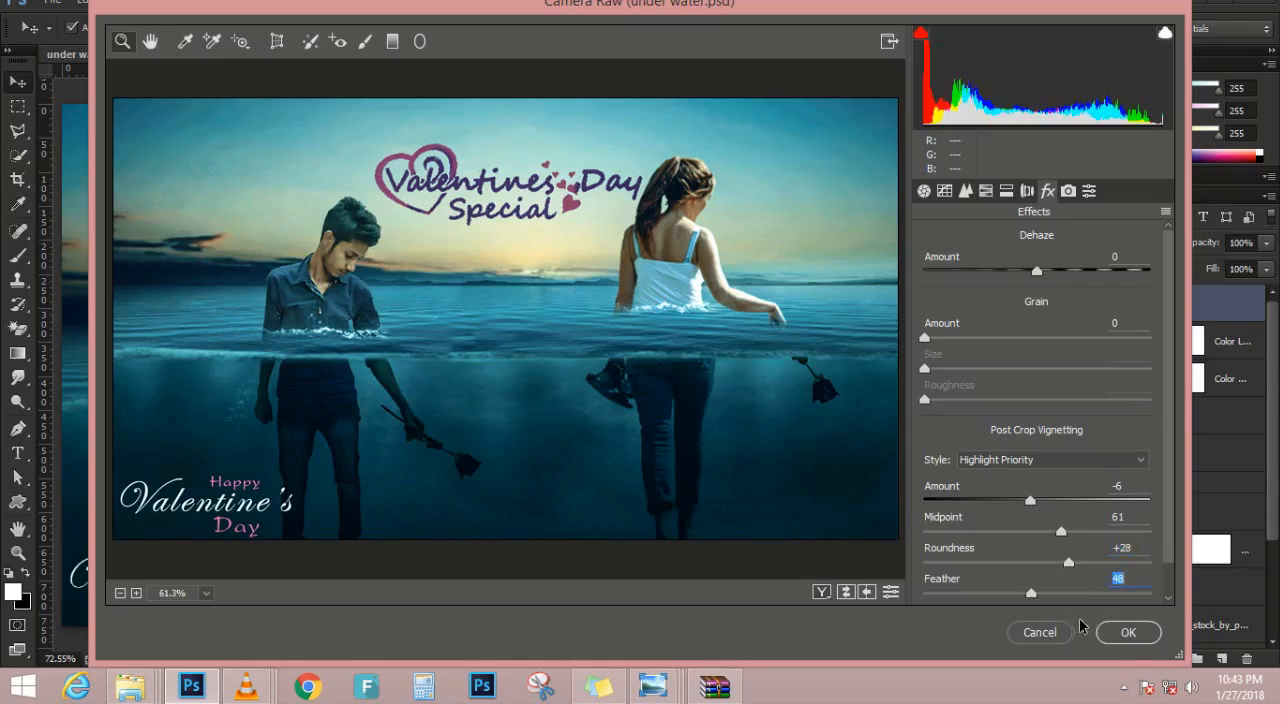
left_click(1122, 632)
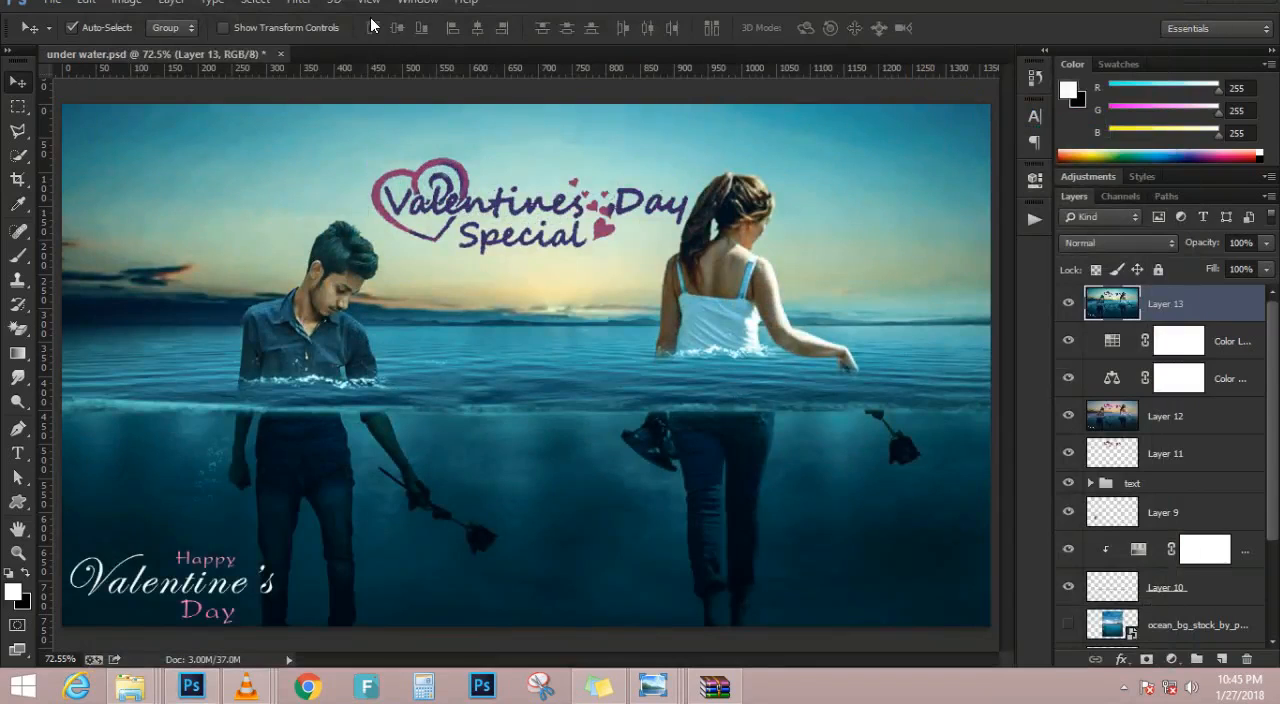
Open the Camera Raw graded layer in the Nik Collection's Color Efex Pro 4 filter
left_click(298, 2)
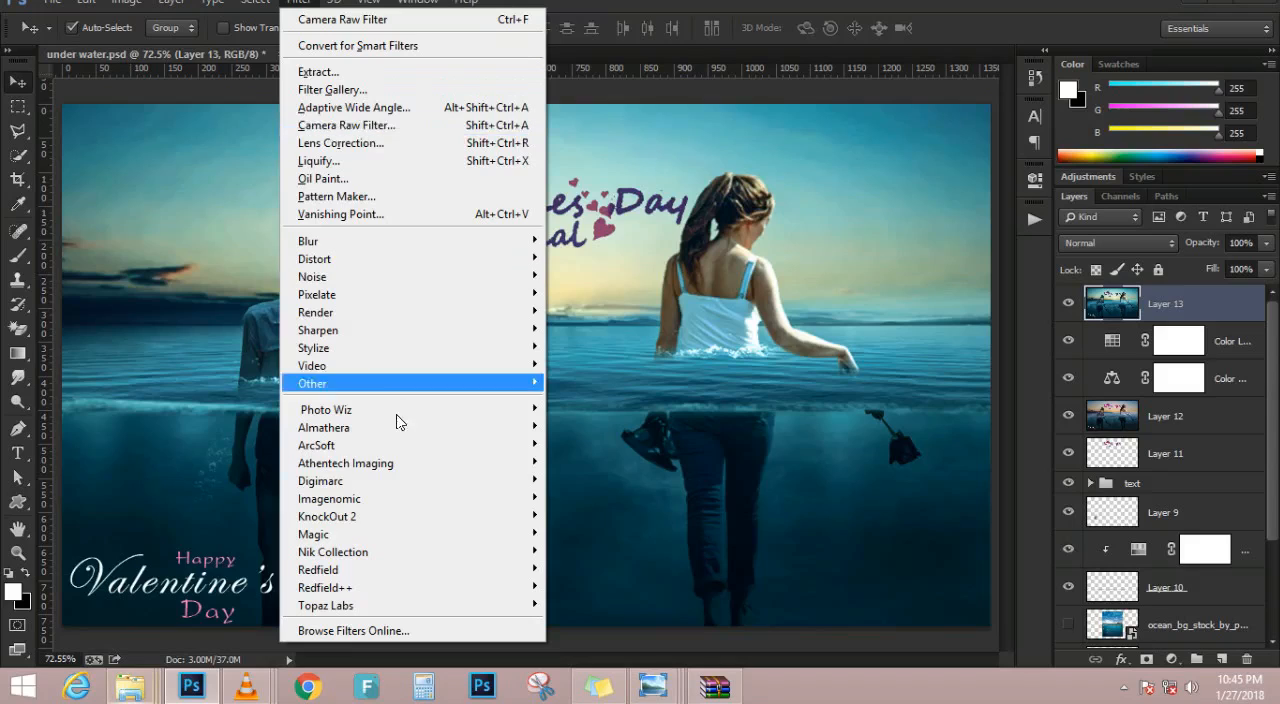
mouse_move(411, 551)
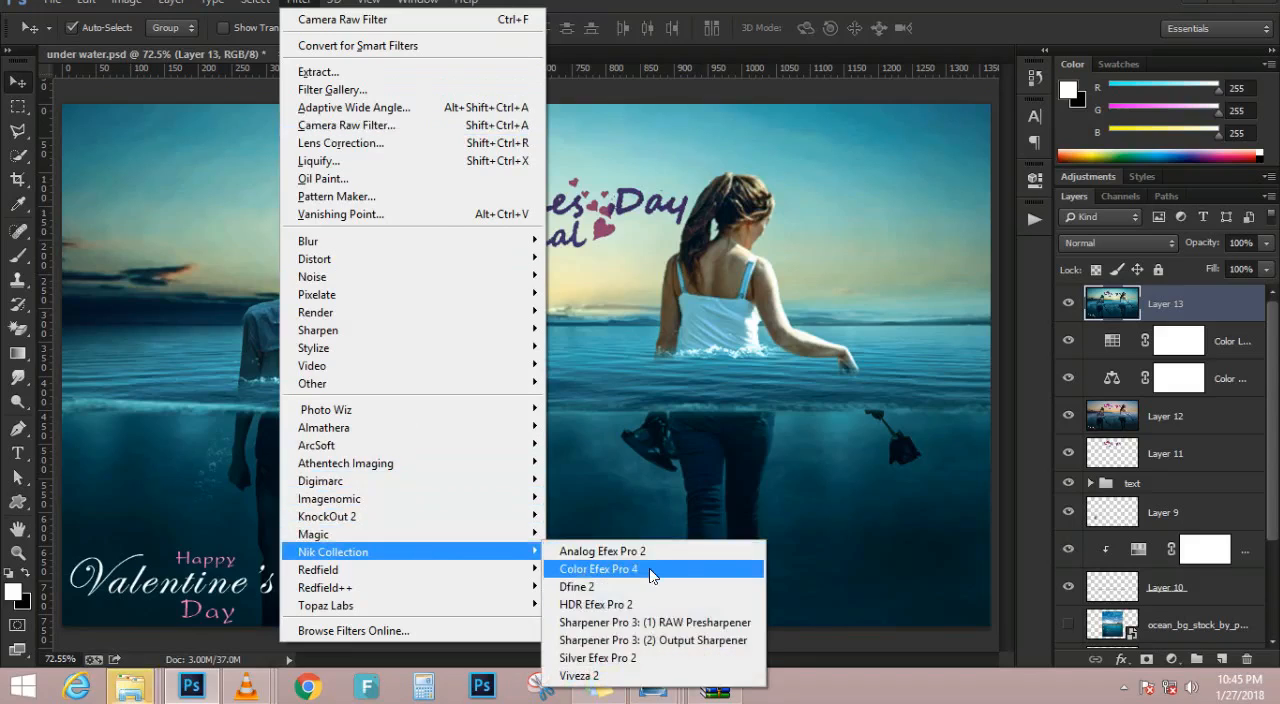
left_click(649, 568)
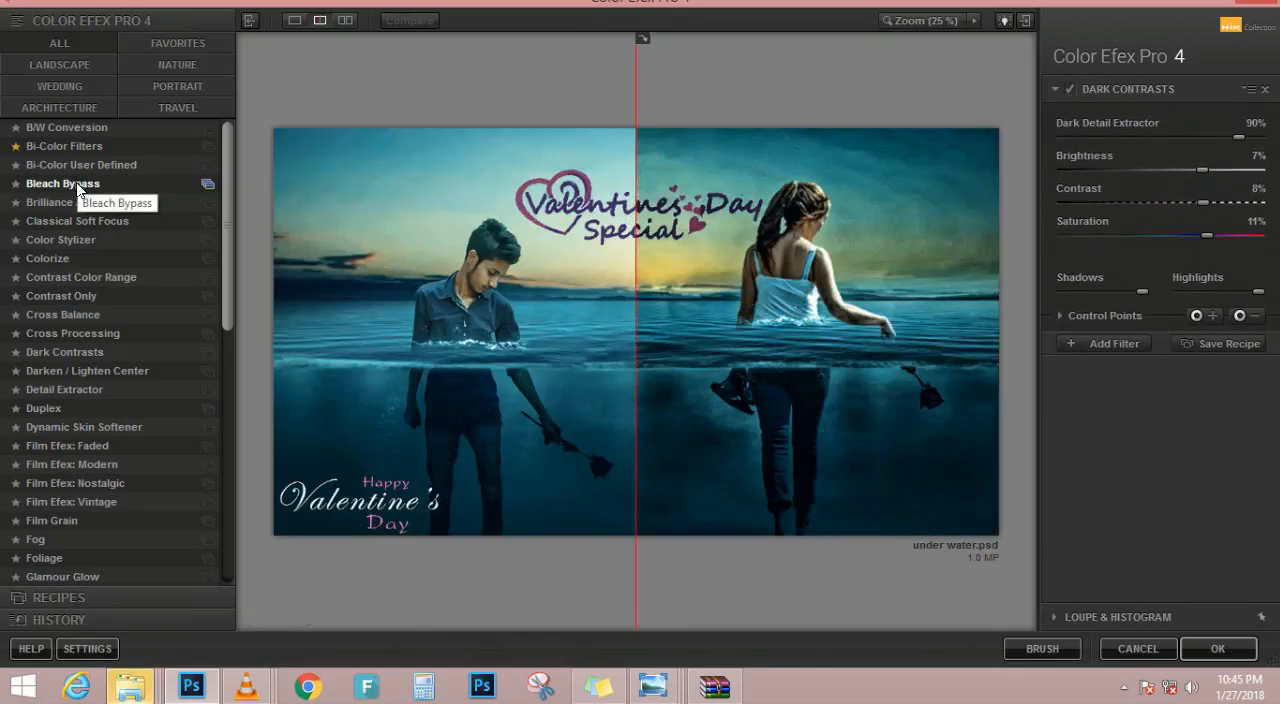
Try the Color Efex filters one after another from Bleach Bypass through Color Stylizer, Colorize and Contrast Only to Cross Balance
left_click(76, 182)
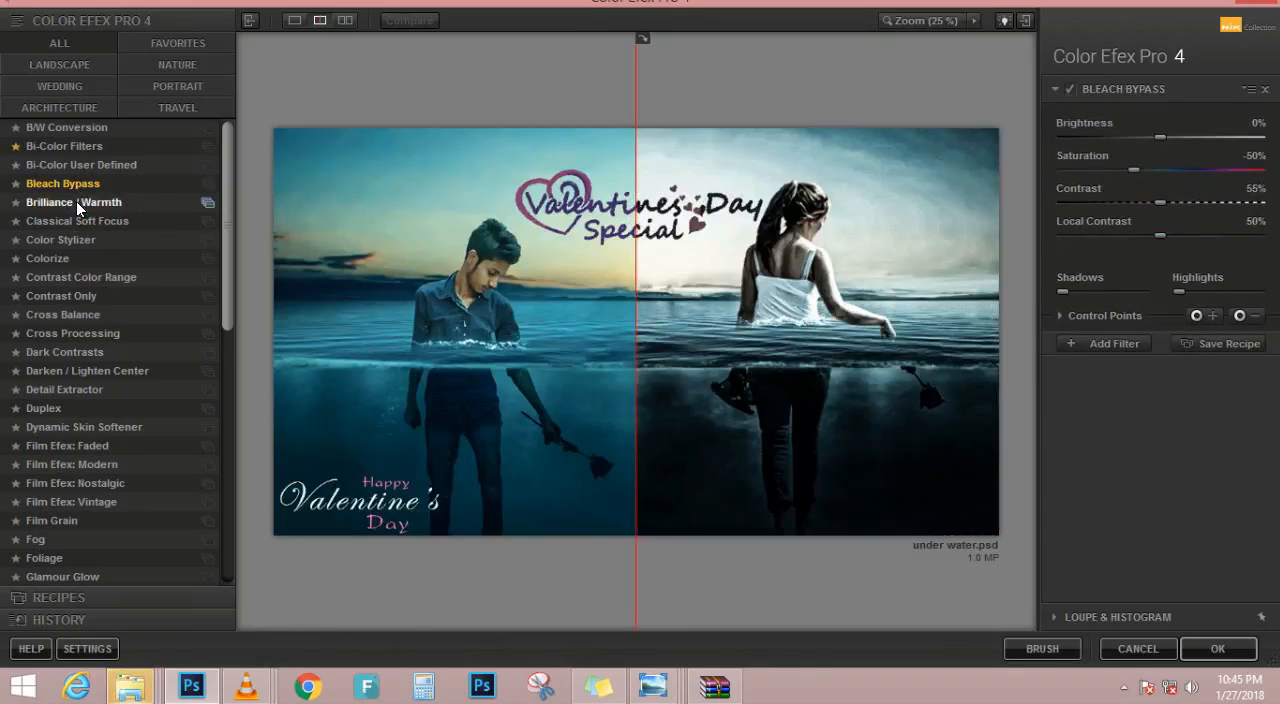
left_click(76, 204)
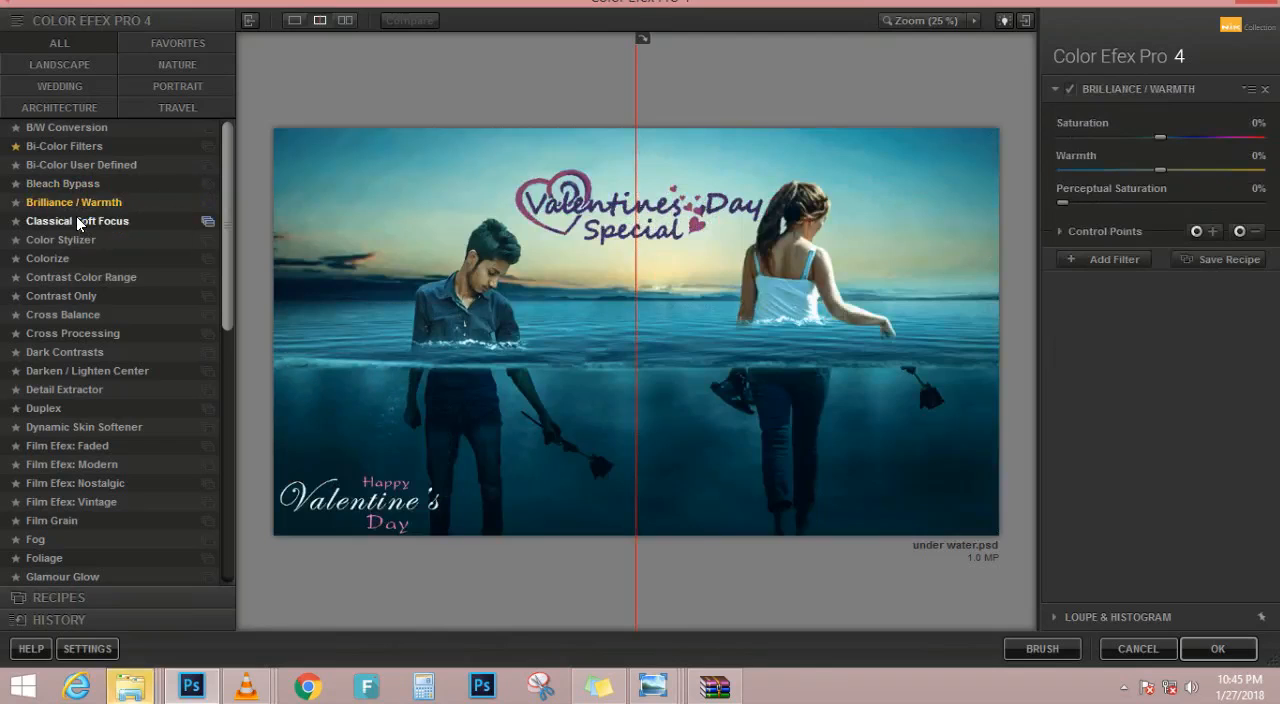
left_click(77, 221)
left_click(80, 240)
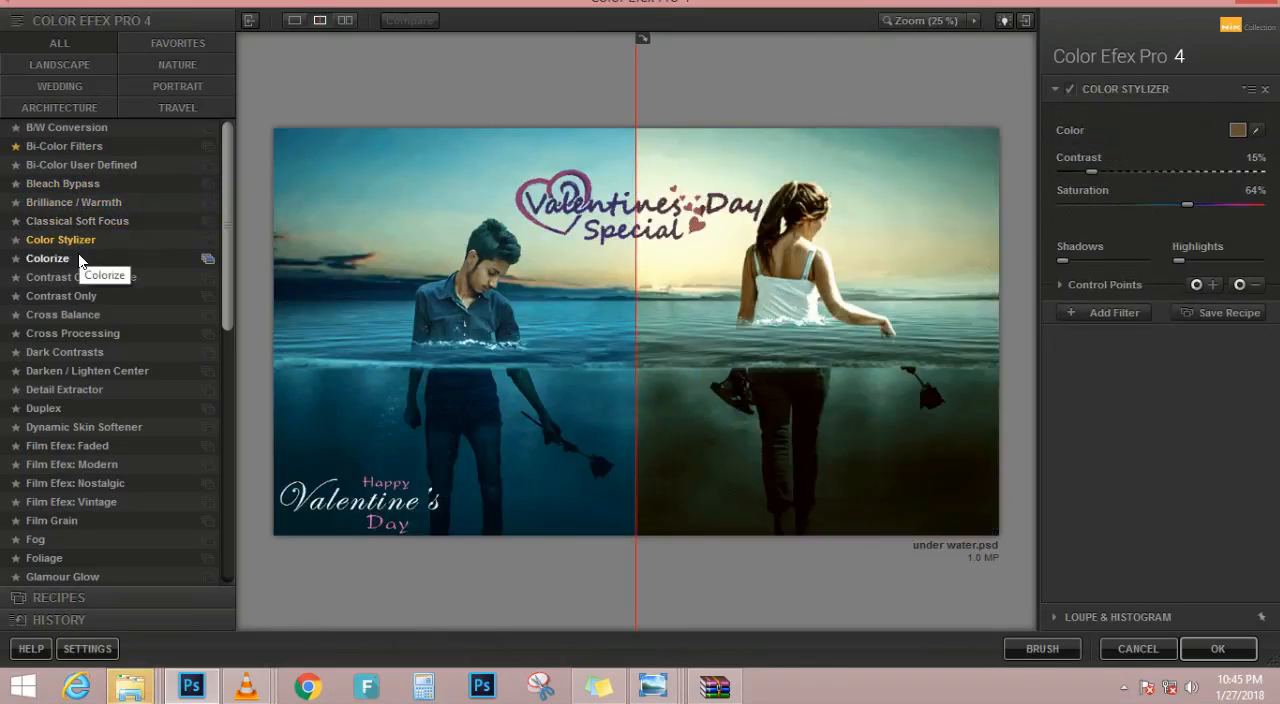
left_click(78, 257)
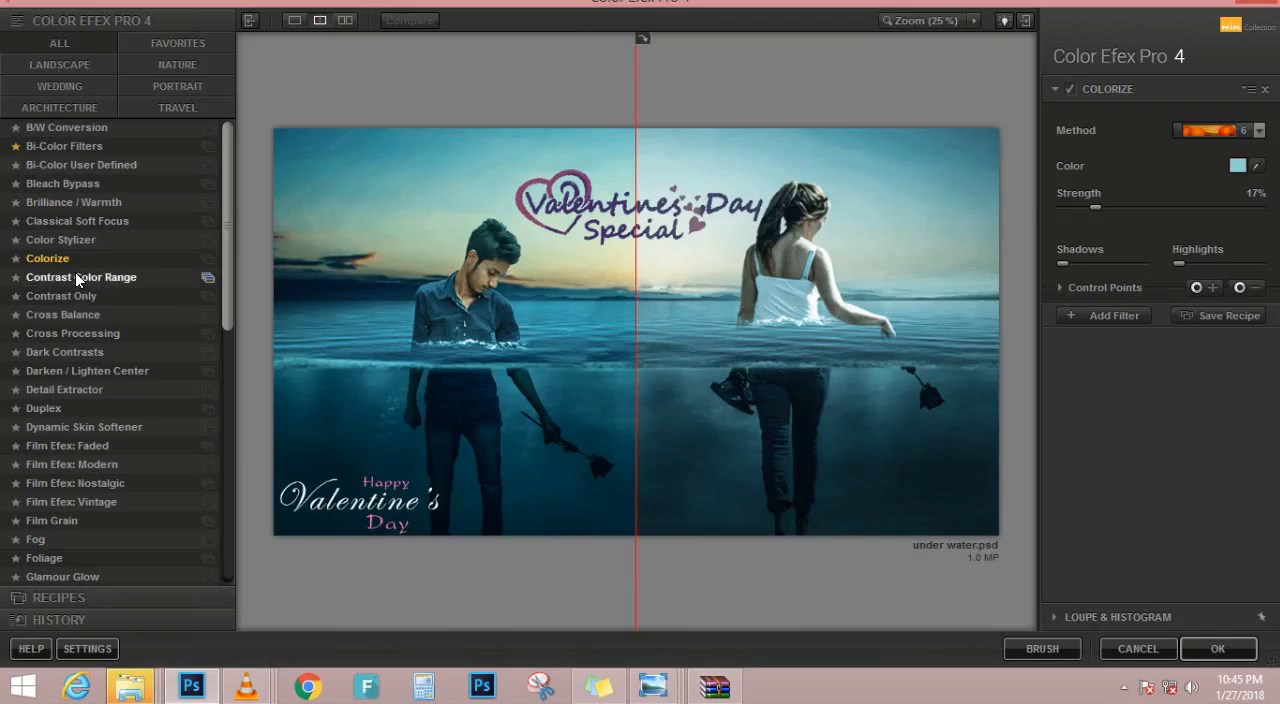
left_click(78, 277)
left_click(76, 296)
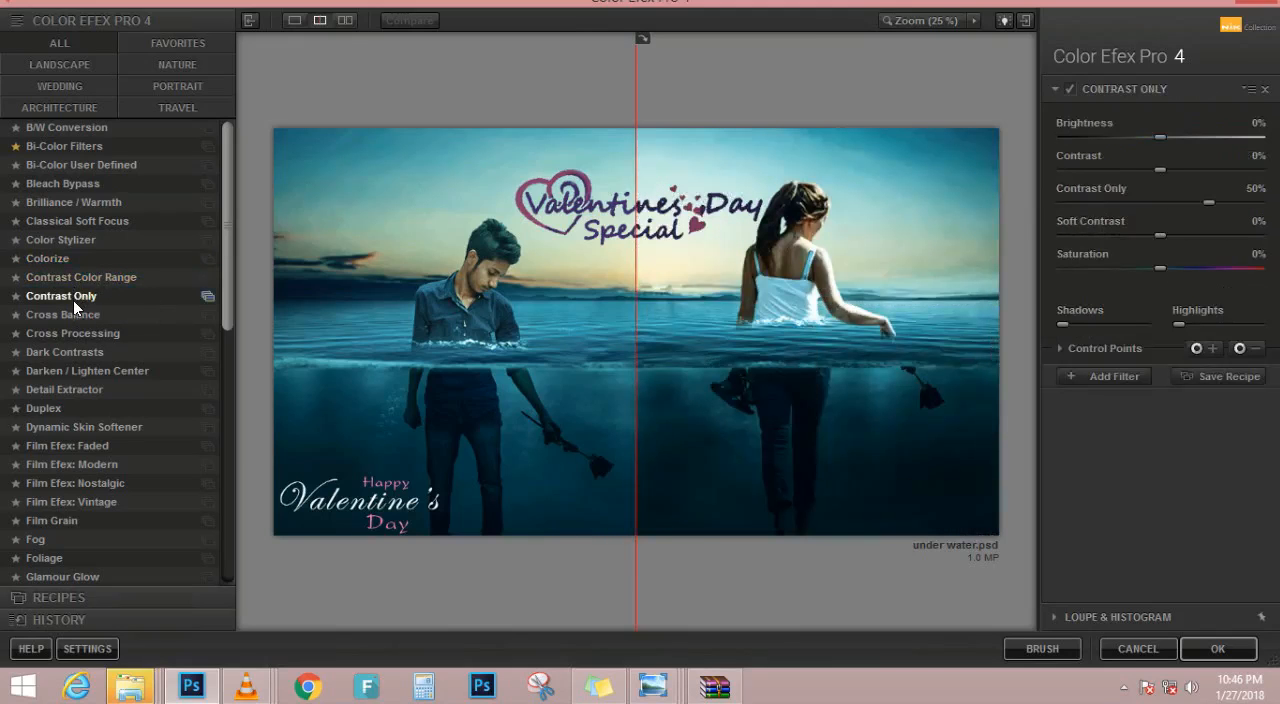
left_click(73, 311)
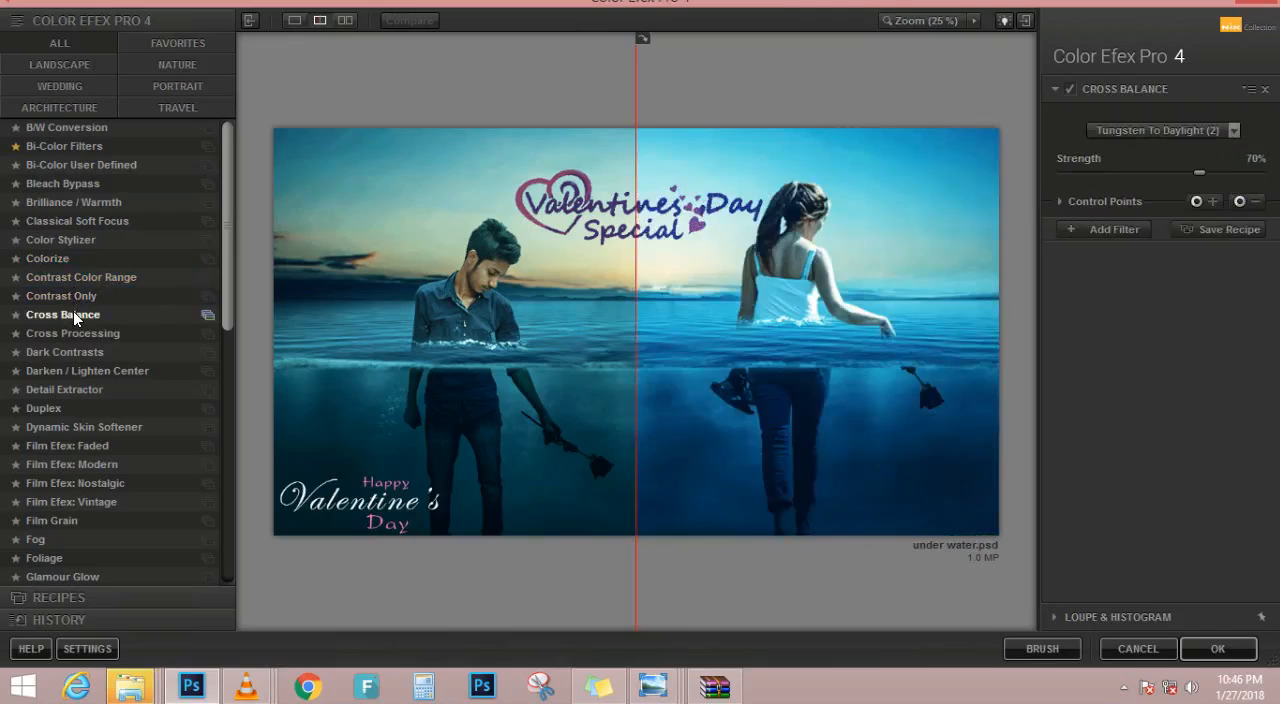
Use the Cross Processing filter with method C01 and widen the preview of the effect to nearly the whole image
left_click(77, 331)
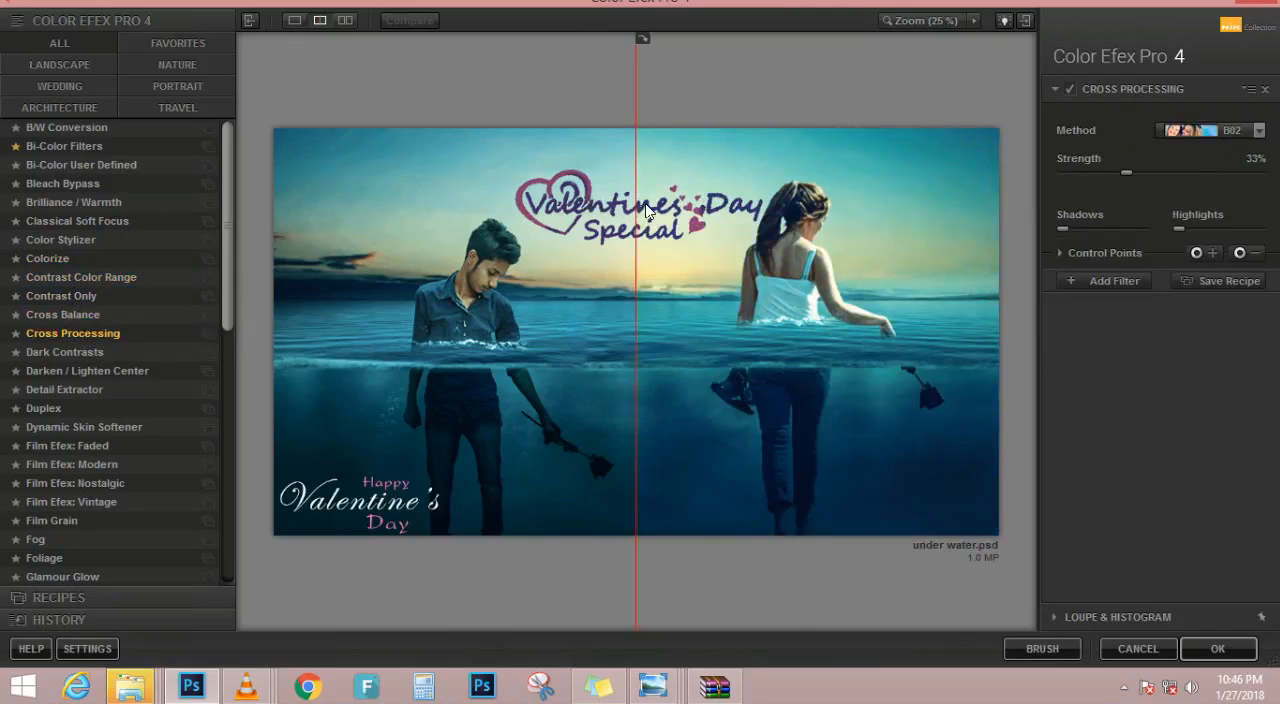
left_click_drag(614, 196, 300, 274)
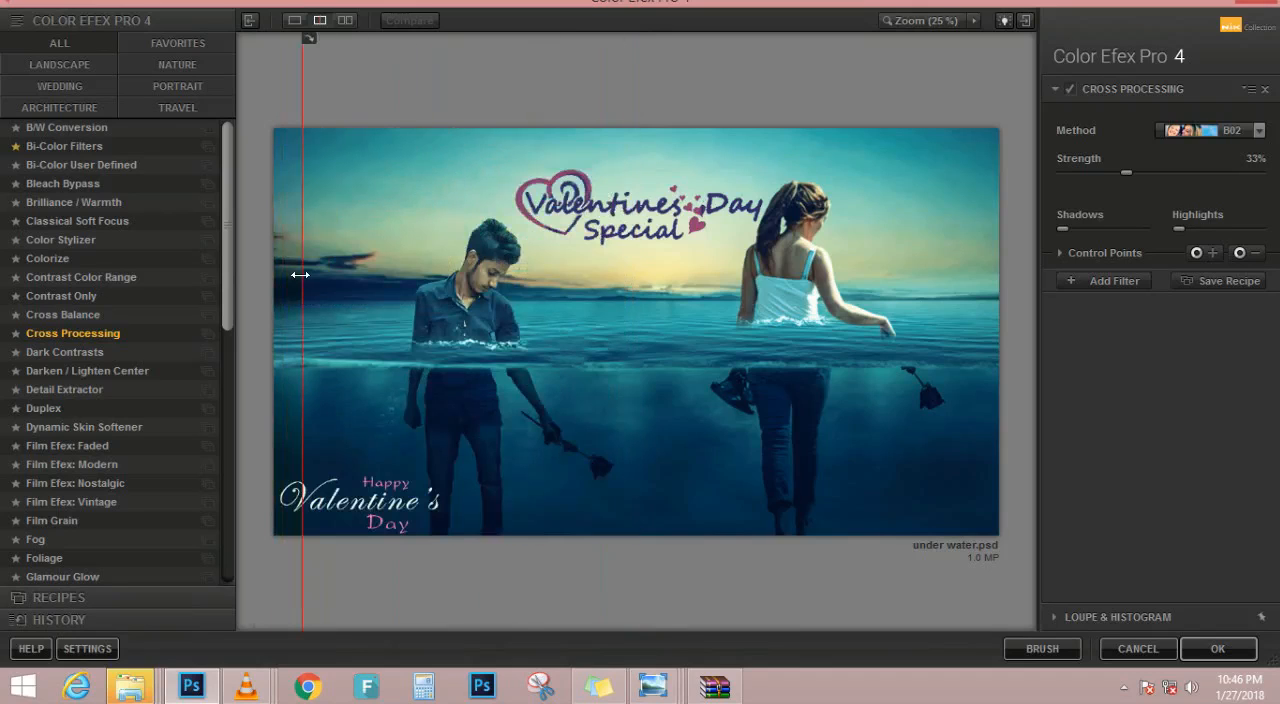
left_click(1245, 131)
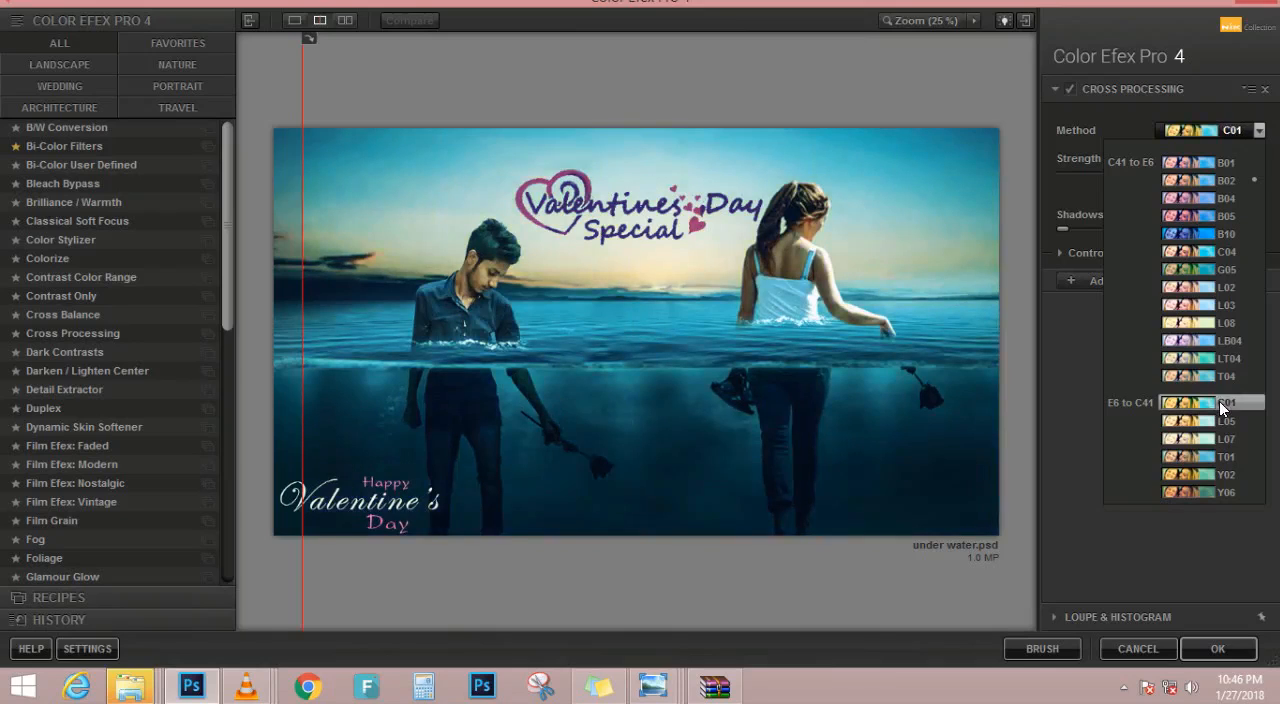
left_click(1219, 401)
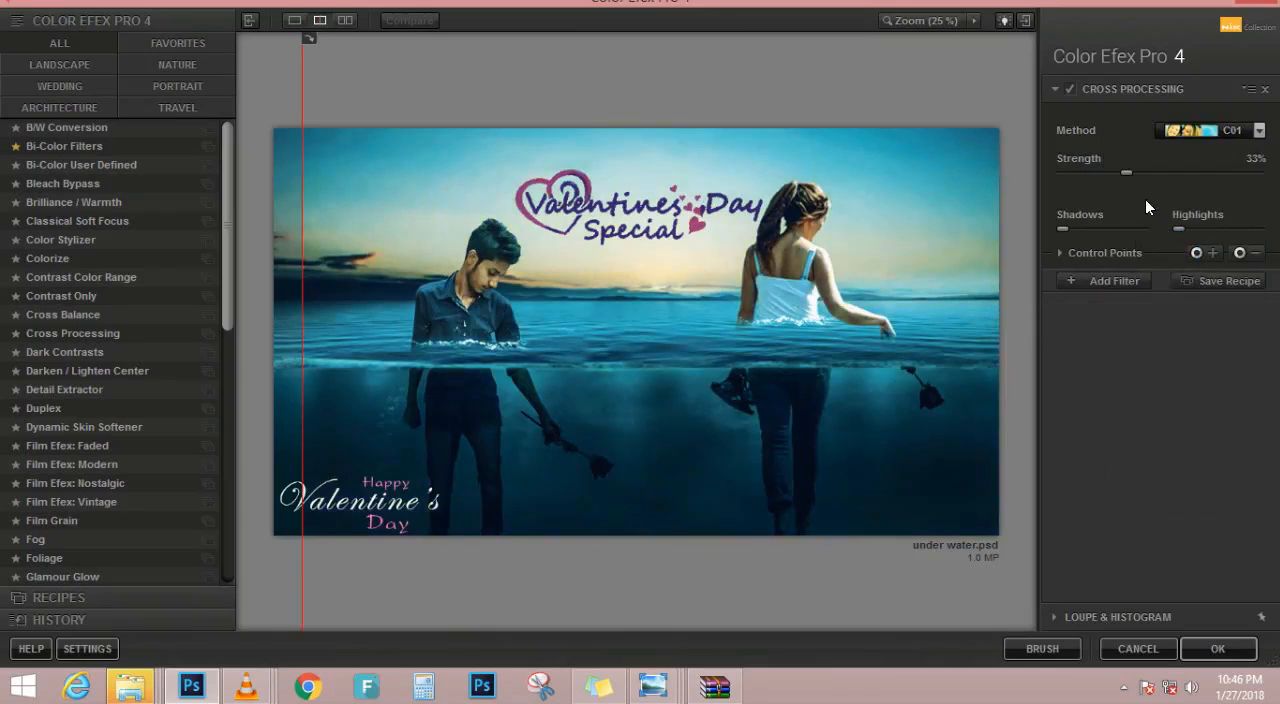
Add a second filter alongside Cross Processing and try Contrast Color Range, Contrast Only and Cross Balance for it
left_click(1137, 281)
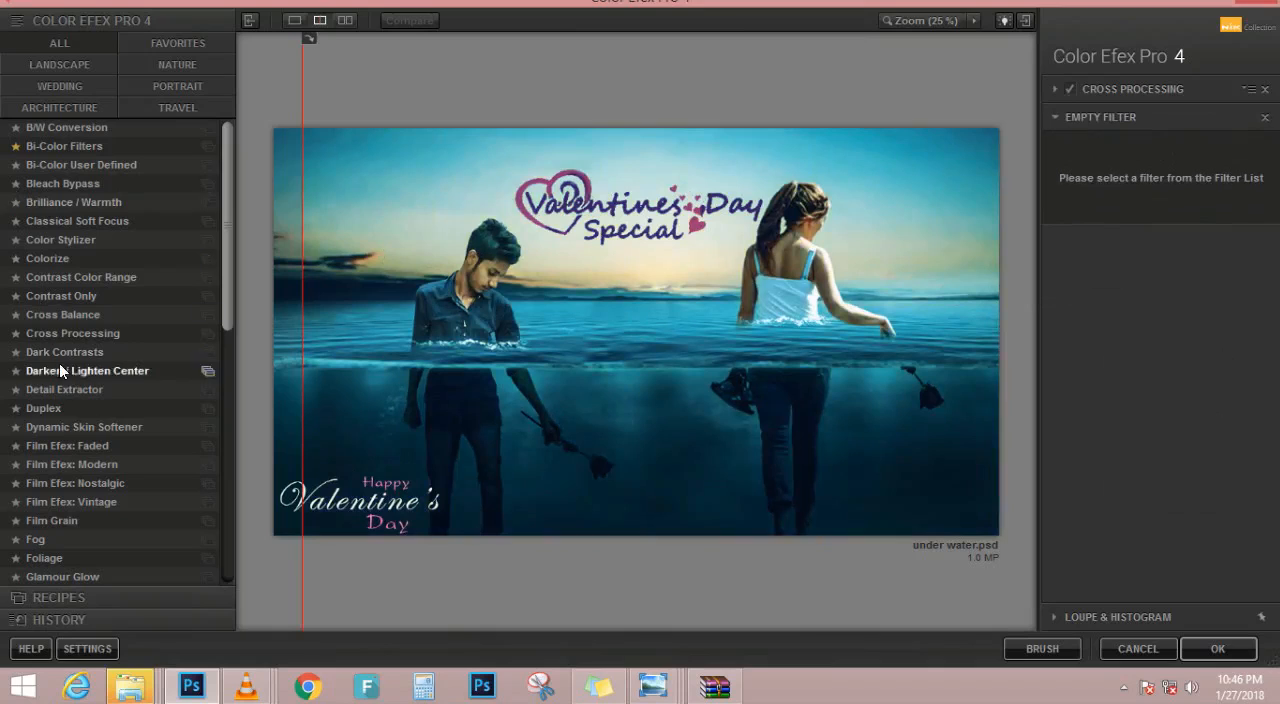
left_click(104, 279)
left_click(98, 296)
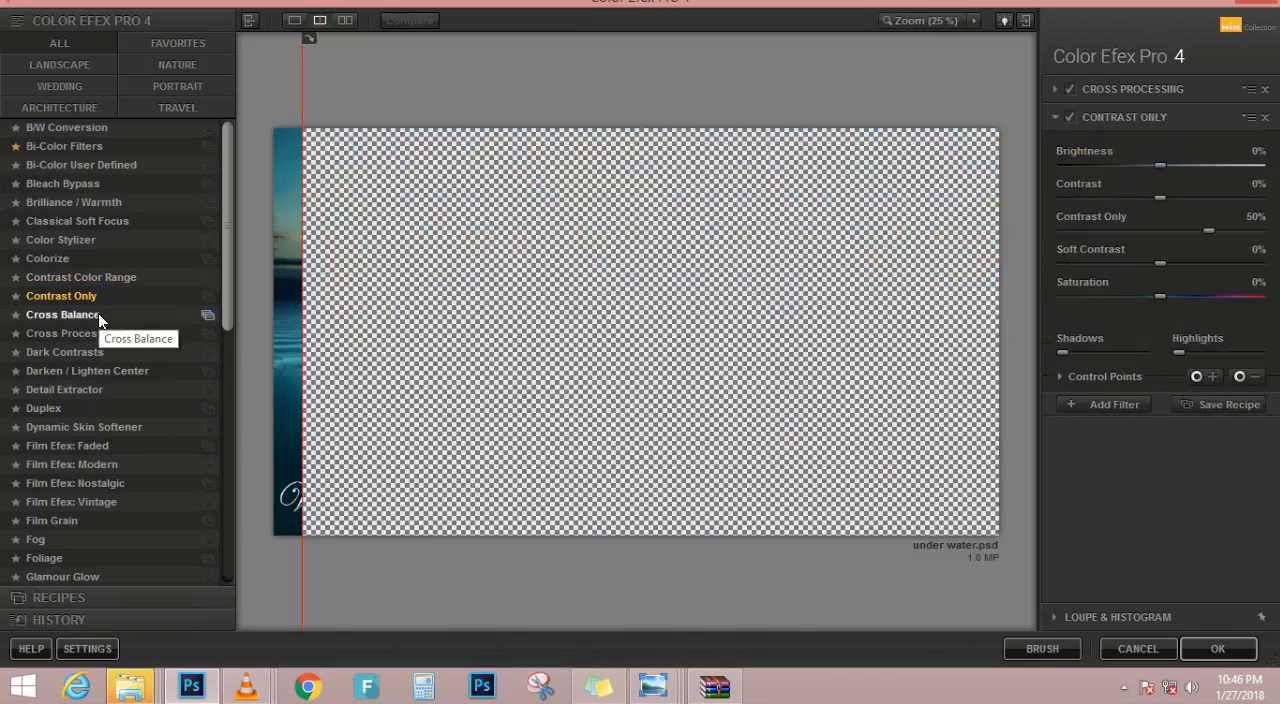
left_click(98, 313)
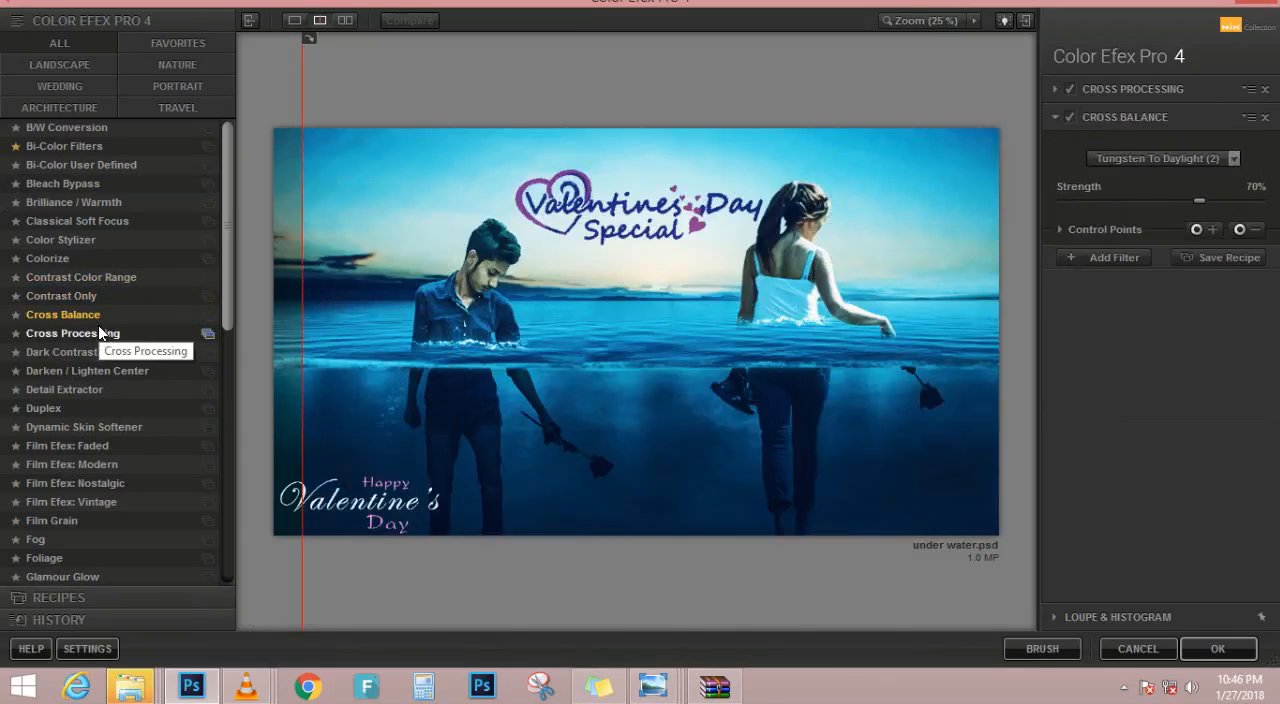
left_click(1192, 158)
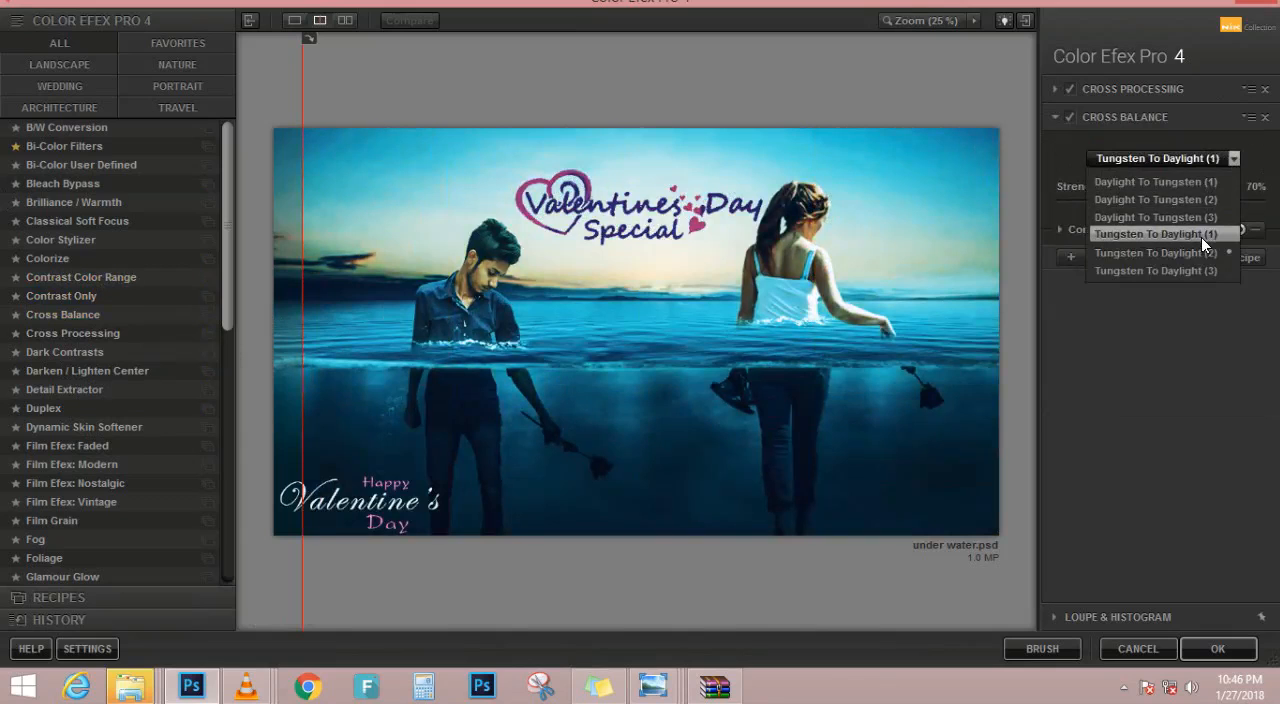
left_click(1185, 297)
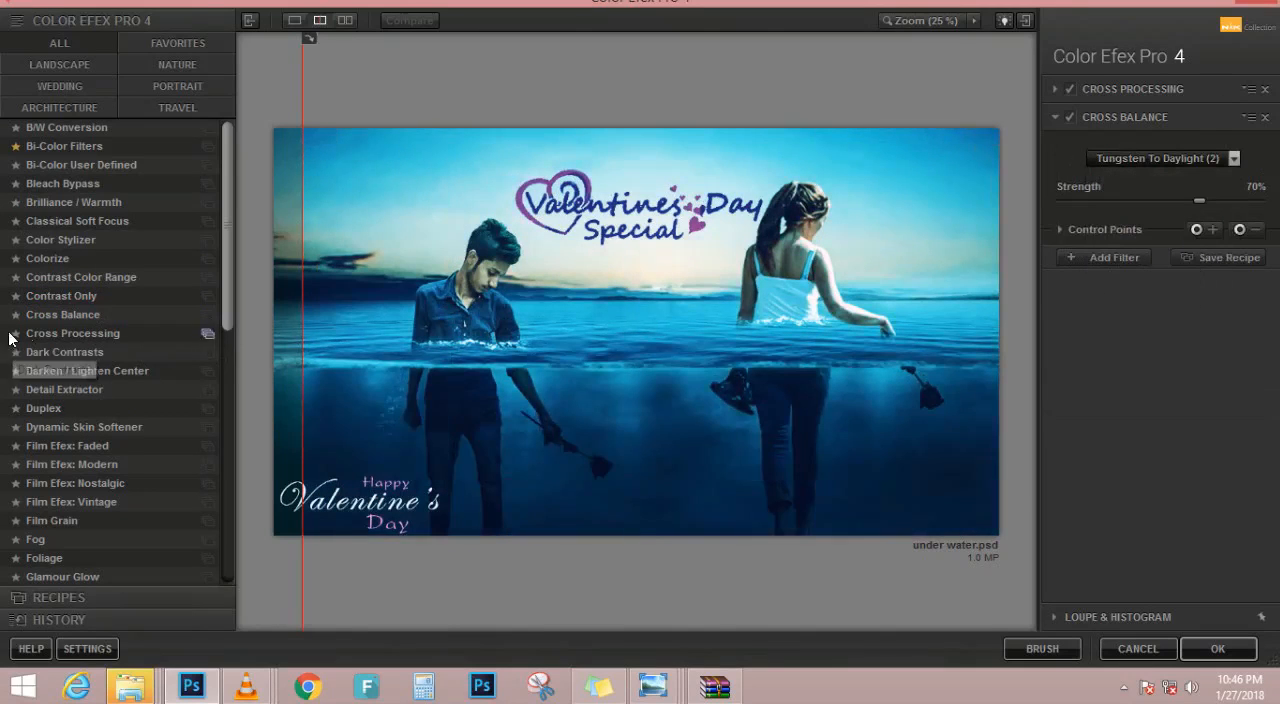
Try Dark Contrasts and Darken / Lighten Center as the second filter and change it to Detail Extractor
left_click(102, 353)
left_click(104, 372)
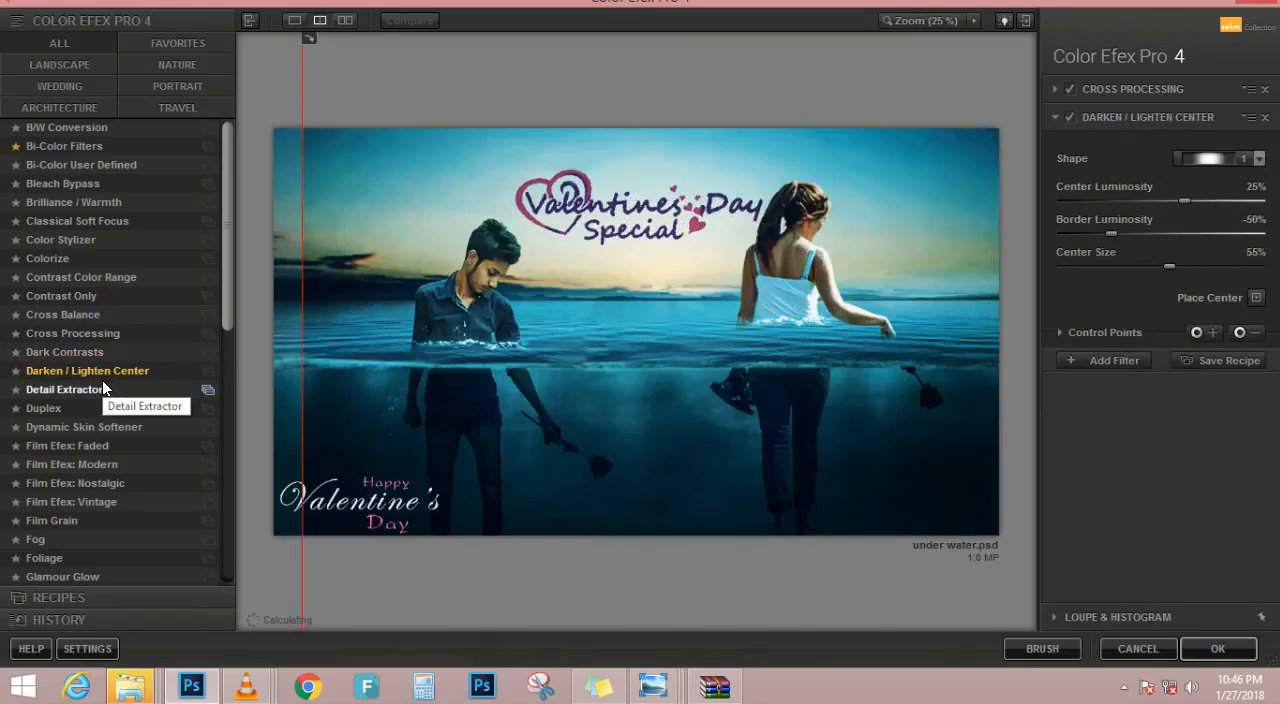
left_click(104, 389)
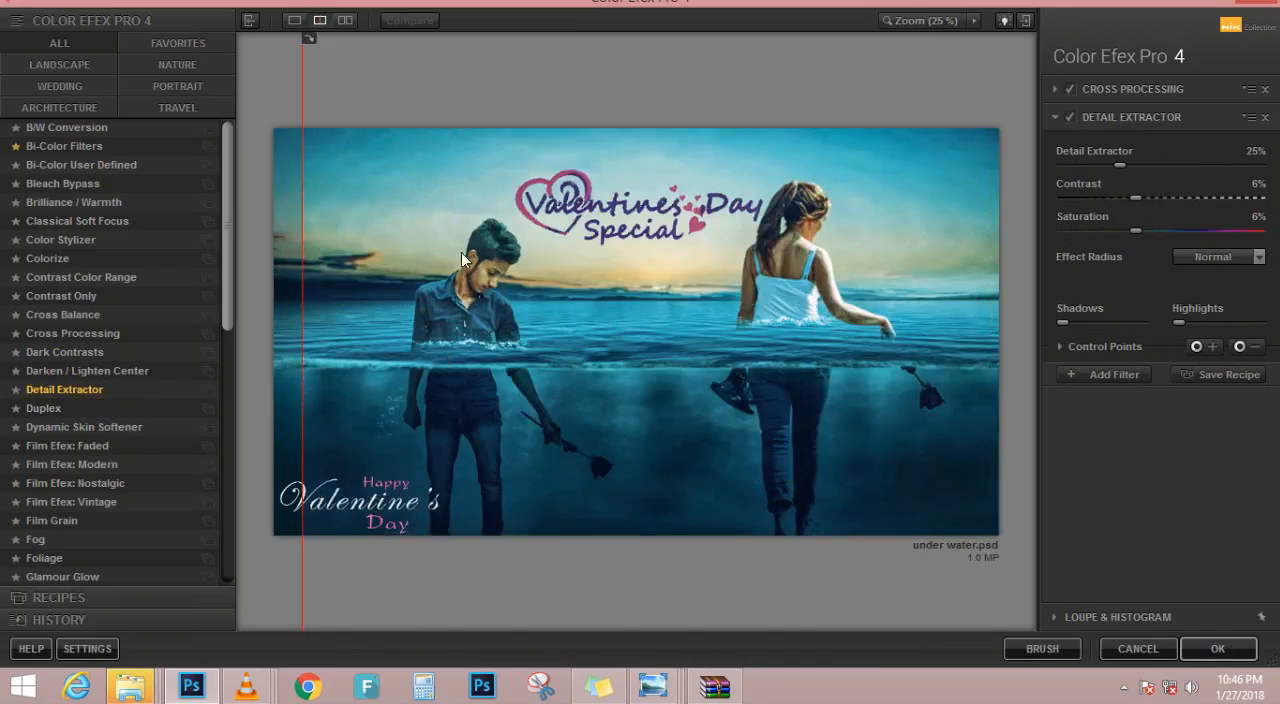
left_click(416, 197)
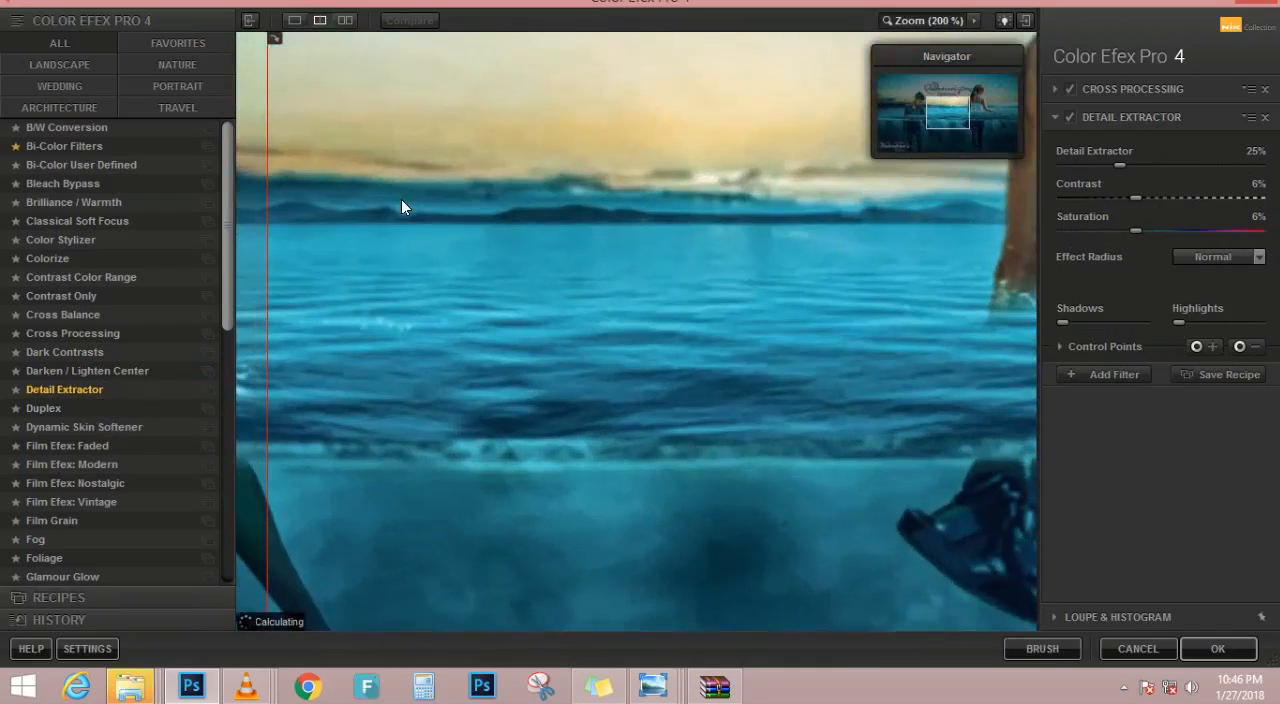
Inspect the Detail Extractor effect on the man and try Duplex, Dynamic Skin Softener and Film Efex Faded, Modern and Nostalgic as the second filter
left_click_drag(391, 252, 735, 320)
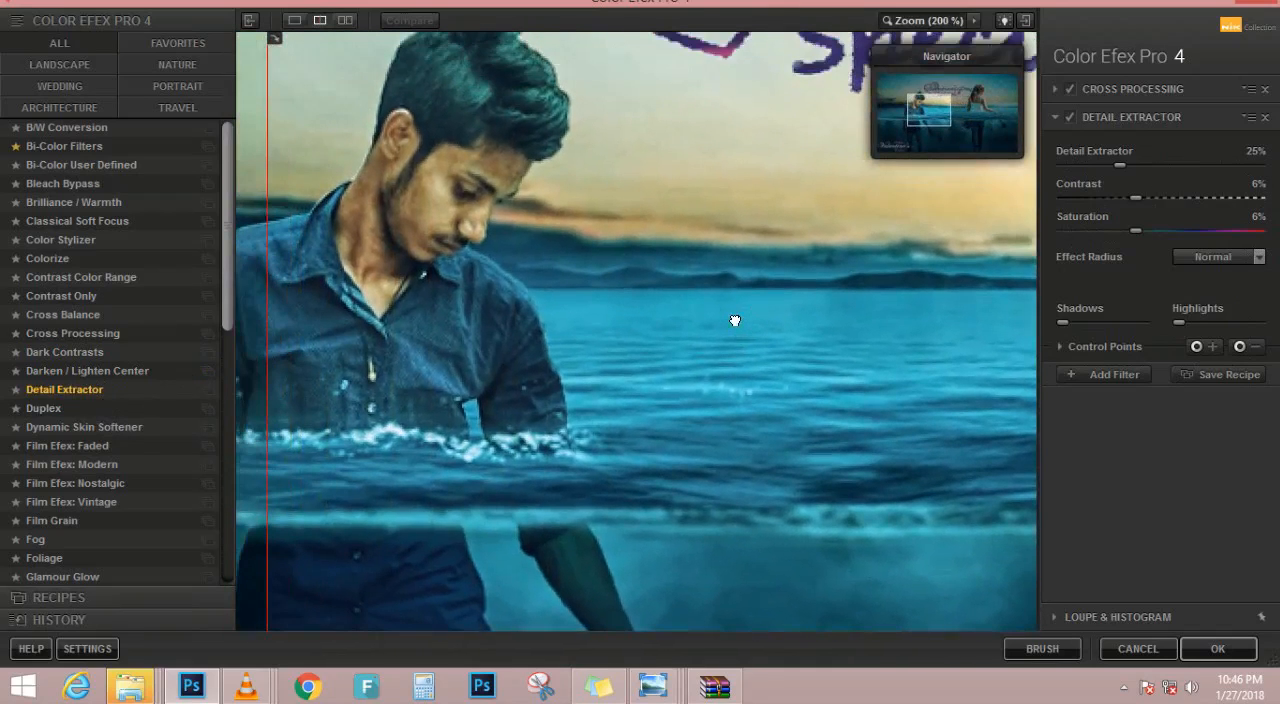
left_click(648, 229)
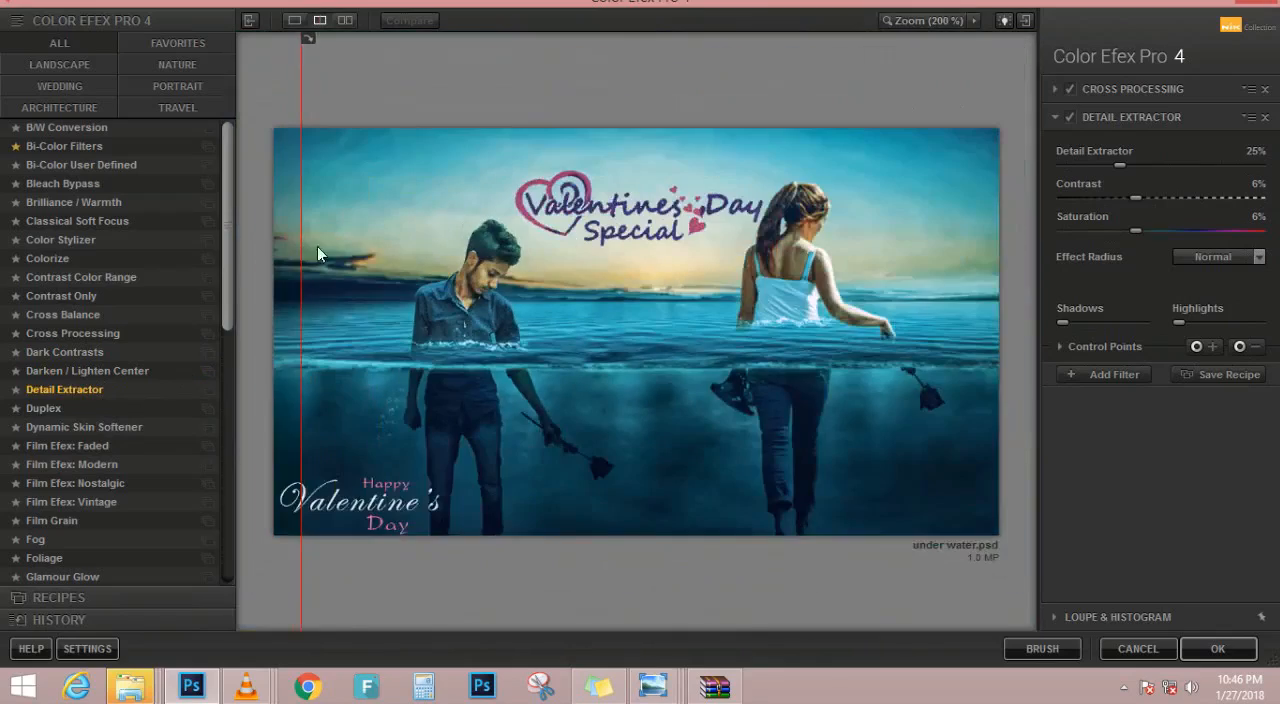
left_click(110, 408)
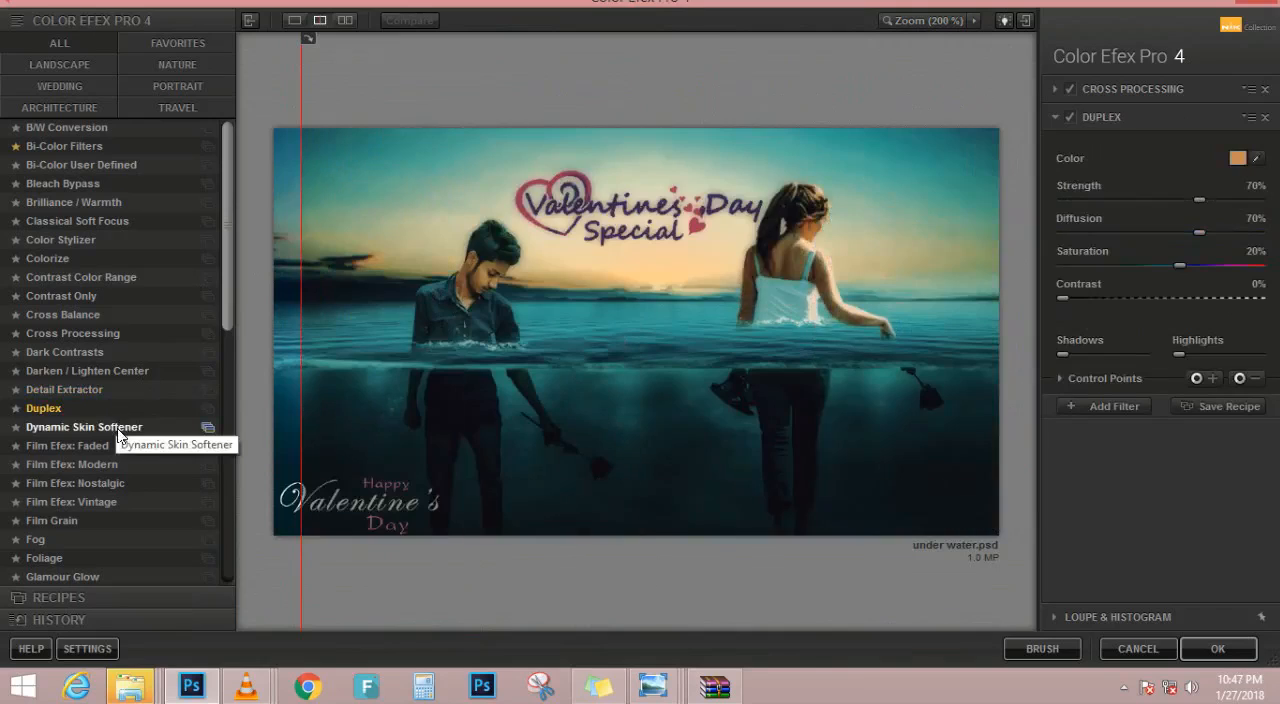
left_click(117, 428)
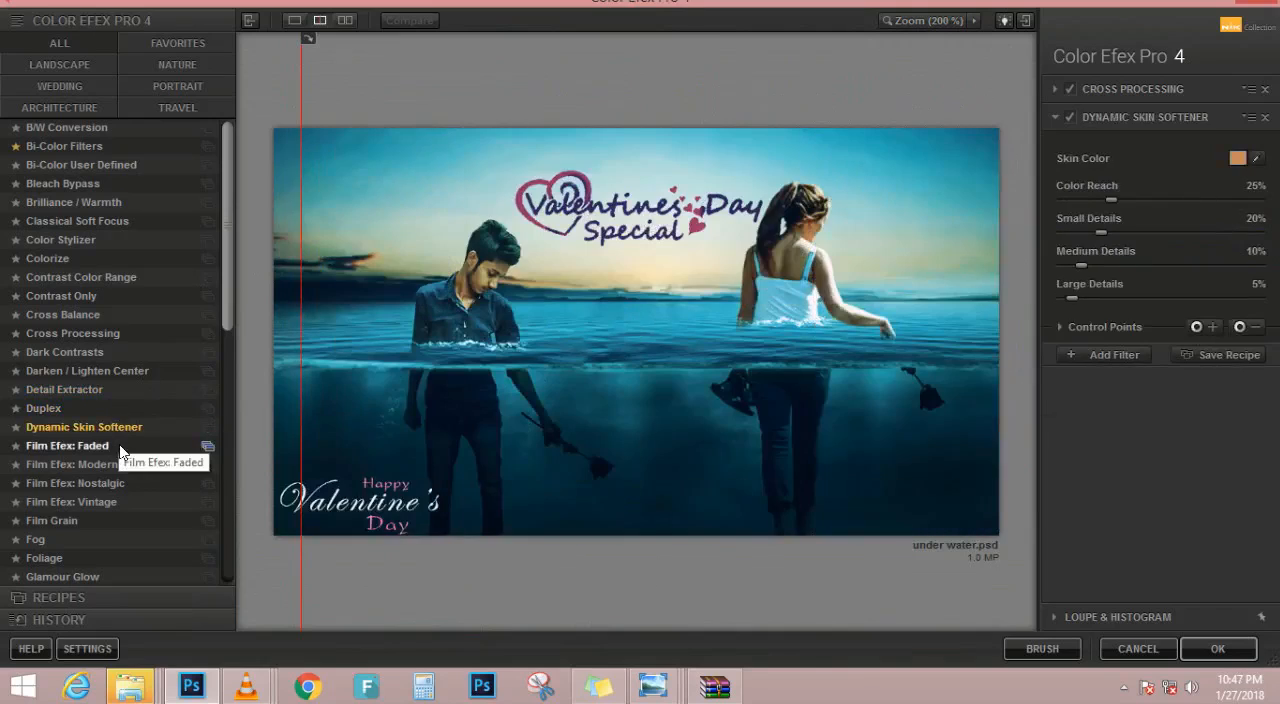
left_click(119, 446)
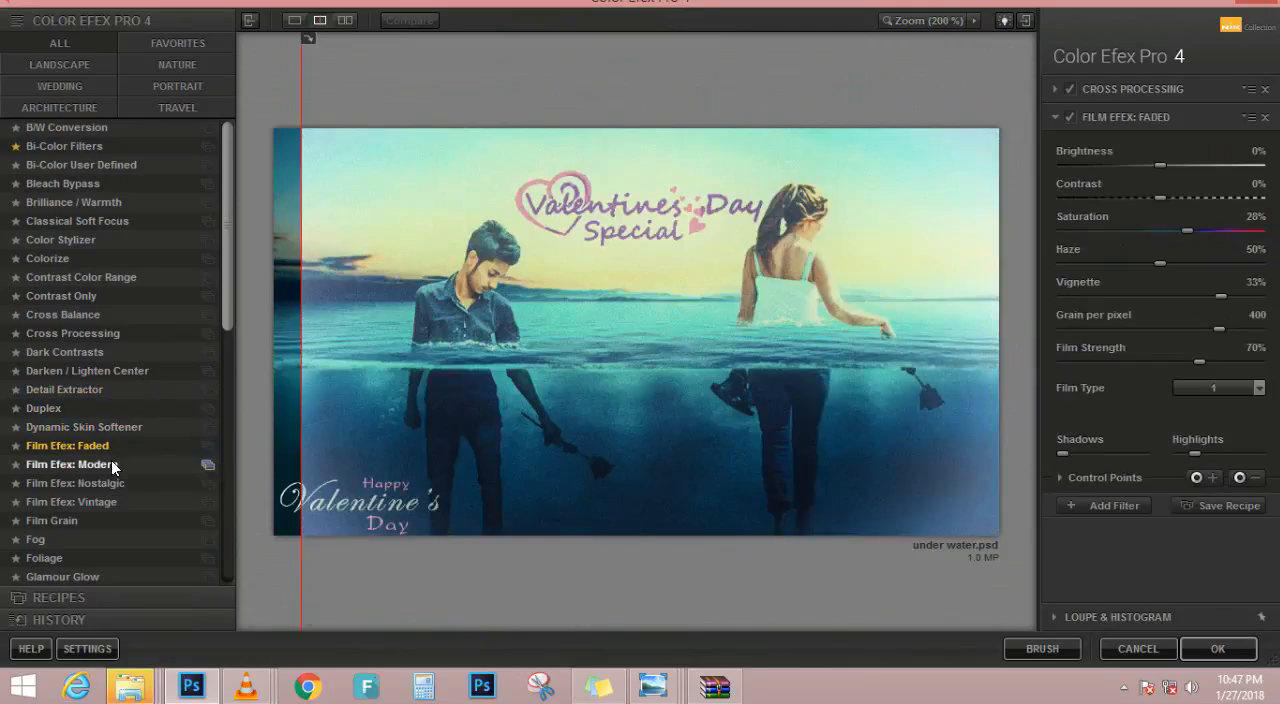
left_click(111, 464)
left_click(115, 484)
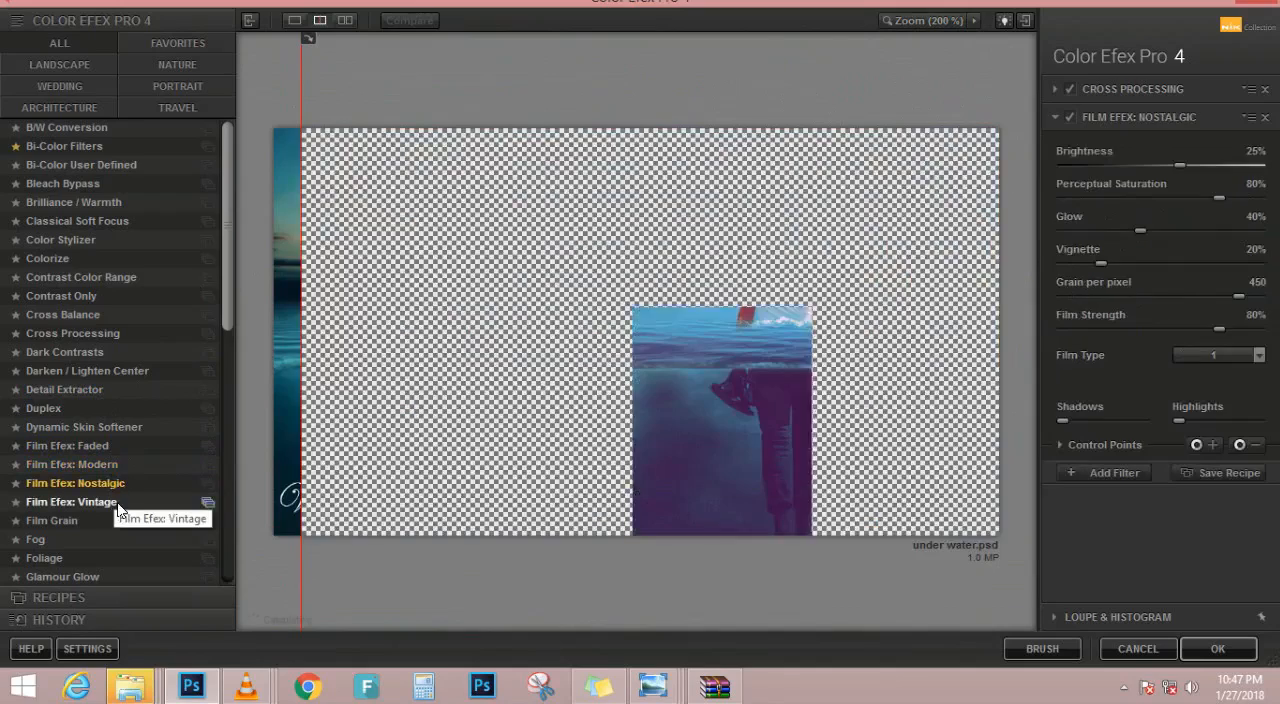
Try Film Efex: Vintage, Film Grain, Fog and Foliage in turn as the second filter
left_click(115, 506)
left_click(114, 519)
left_click(112, 539)
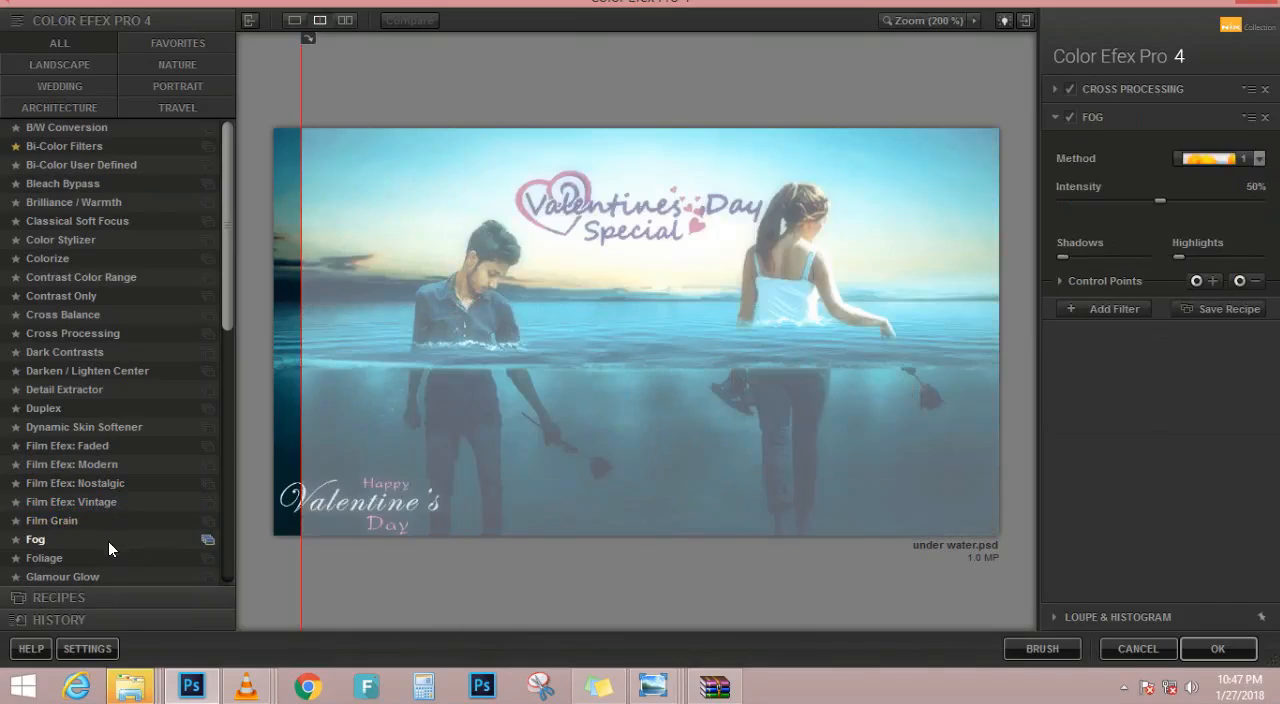
left_click(110, 558)
scroll(111, 540, "down", 1)
scroll(109, 540, "down", 8)
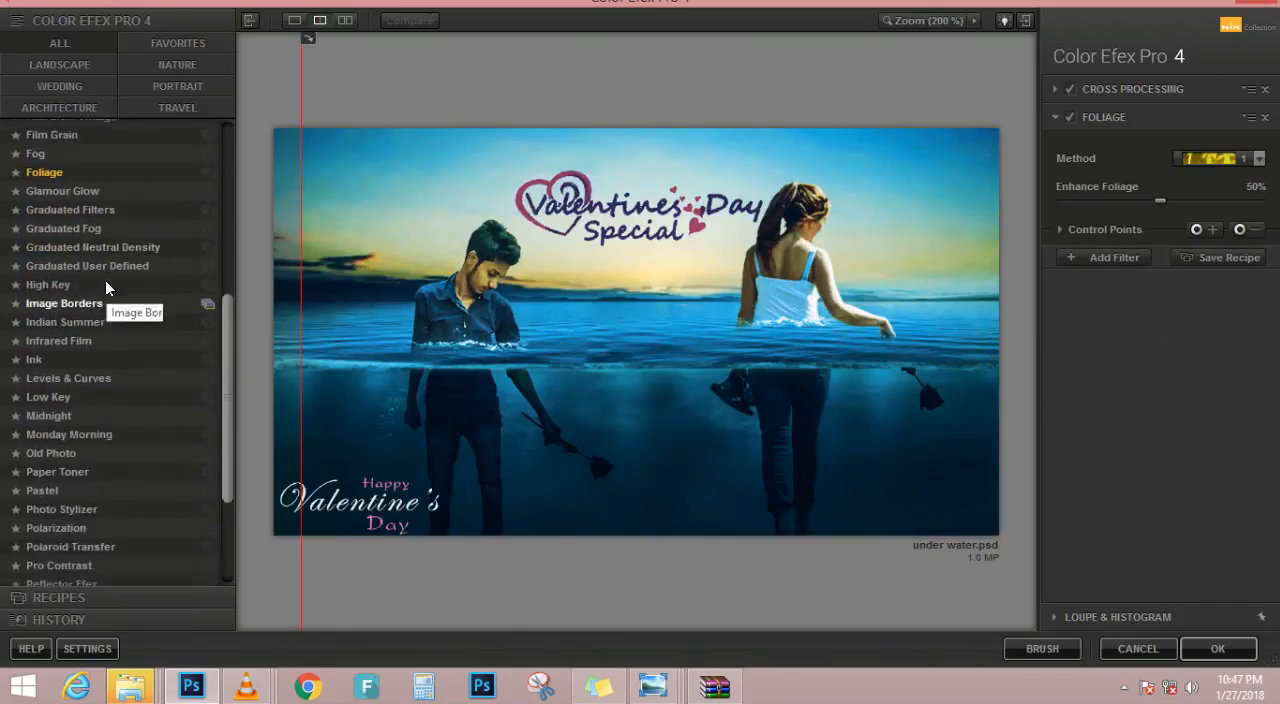
Try Graduated Filters and Graduated Fog, and use Graduated Neutral Density as the second filter
left_click(114, 172)
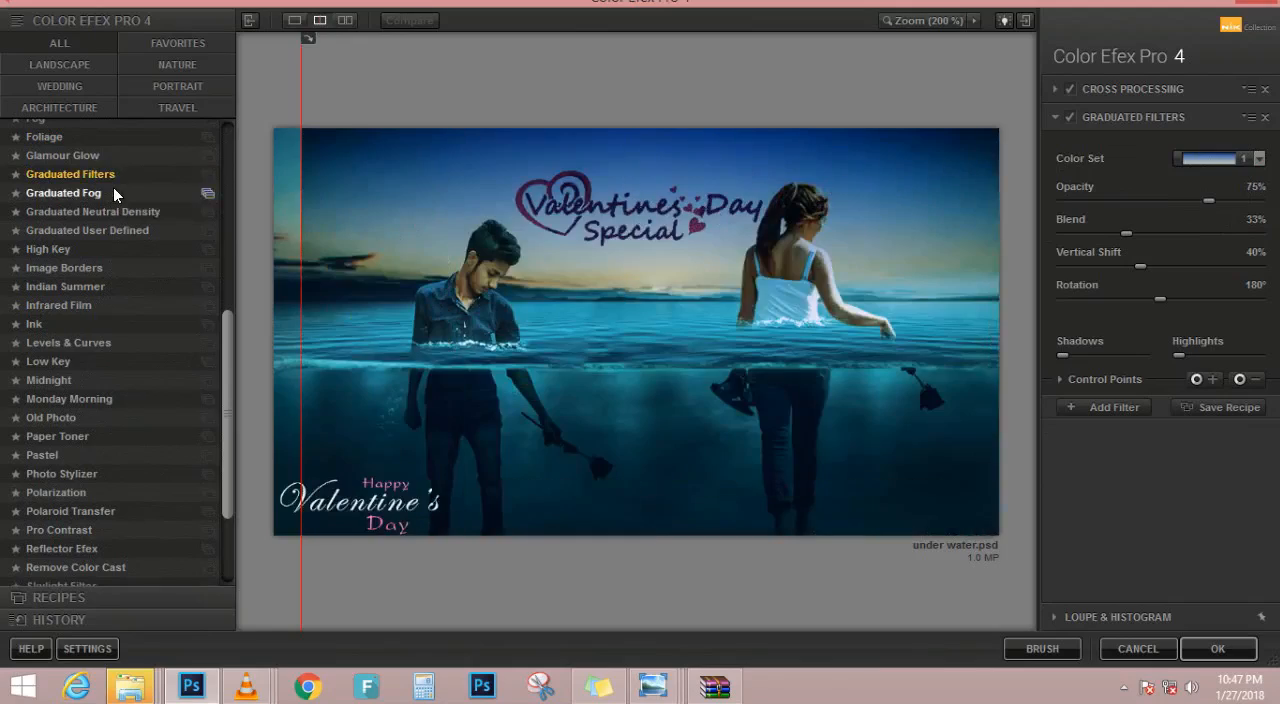
left_click(114, 191)
left_click(120, 212)
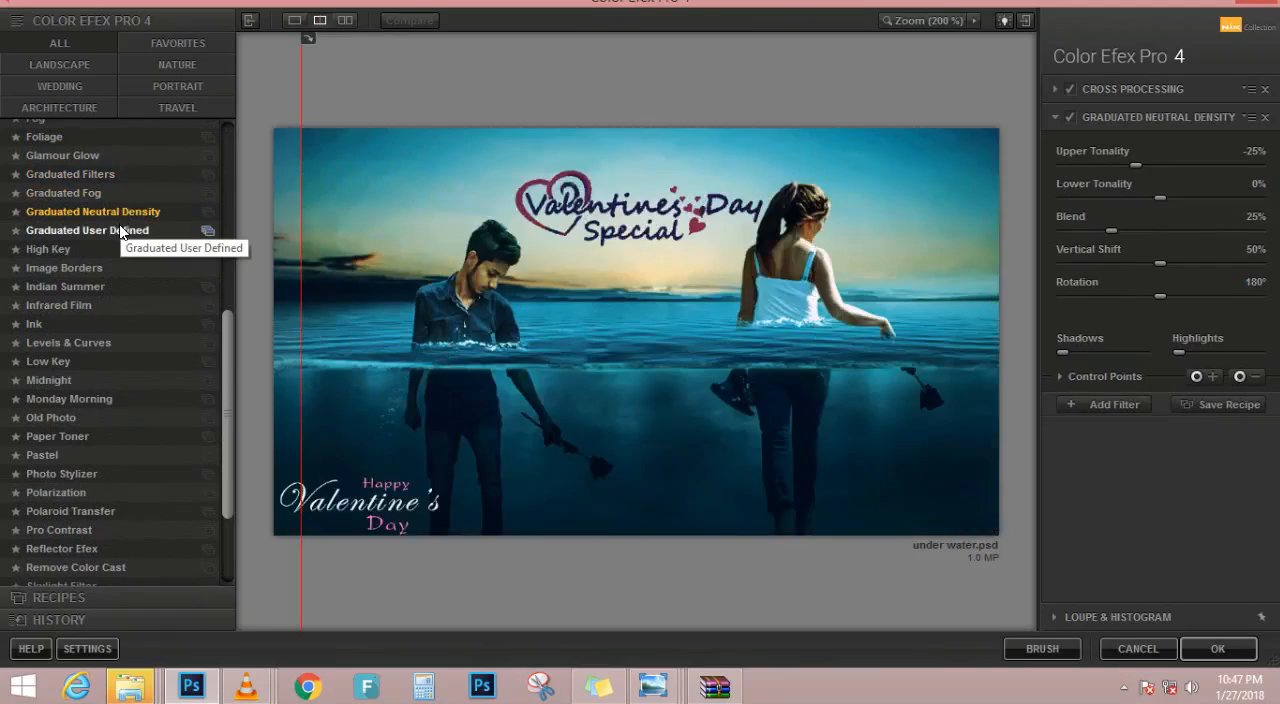
left_click_drag(300, 270, 220, 365)
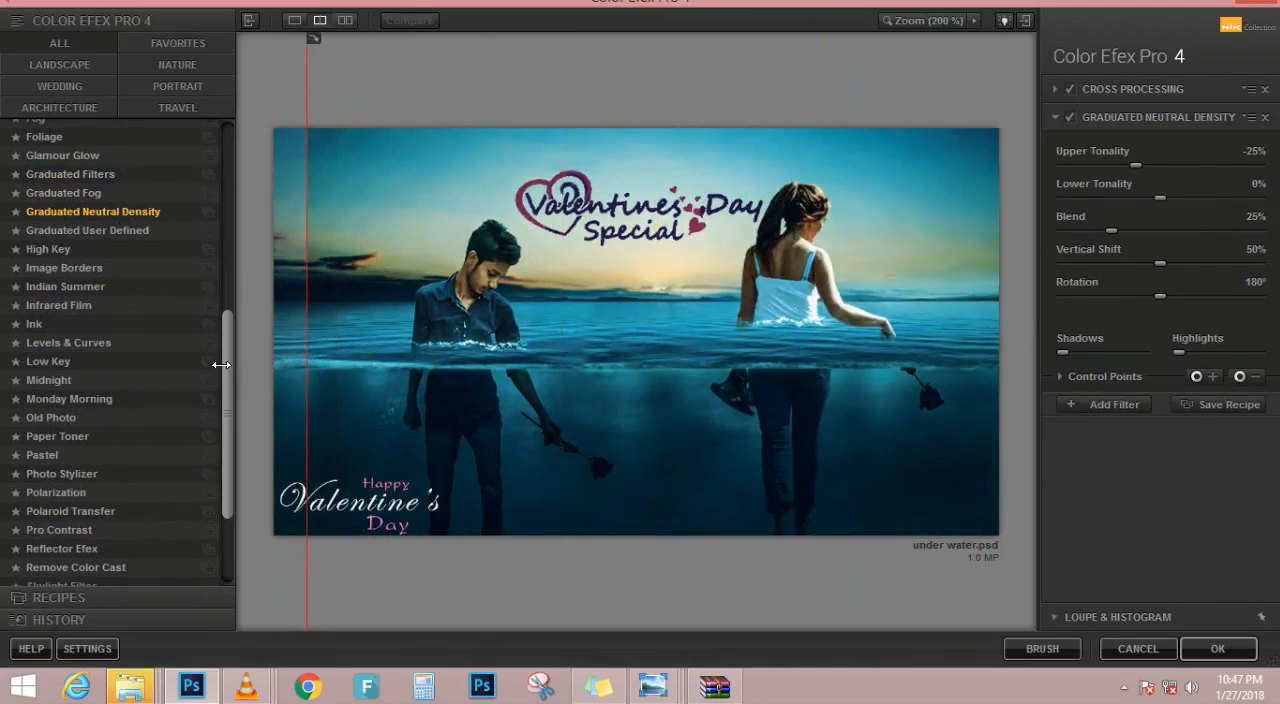
Add a third filter to the stack and try Low Key, Monday Morning, Old Photo and Paper Toner for it
left_click(1110, 404)
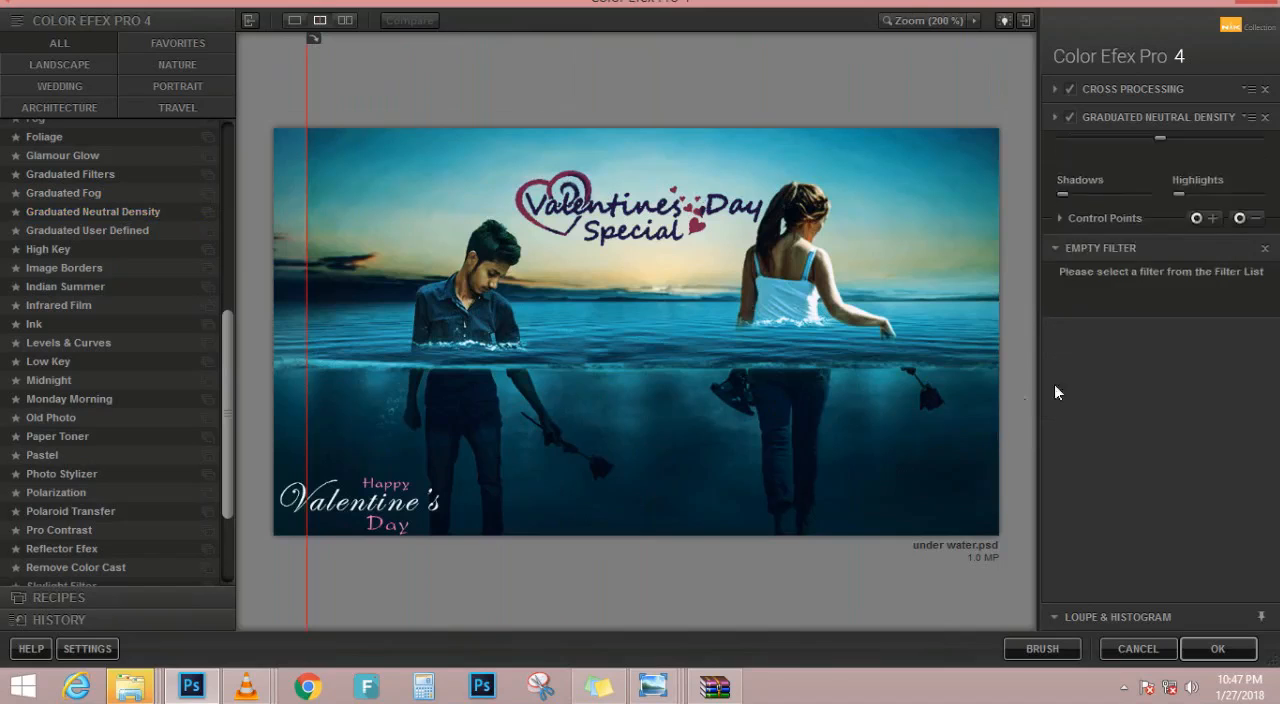
left_click(119, 362)
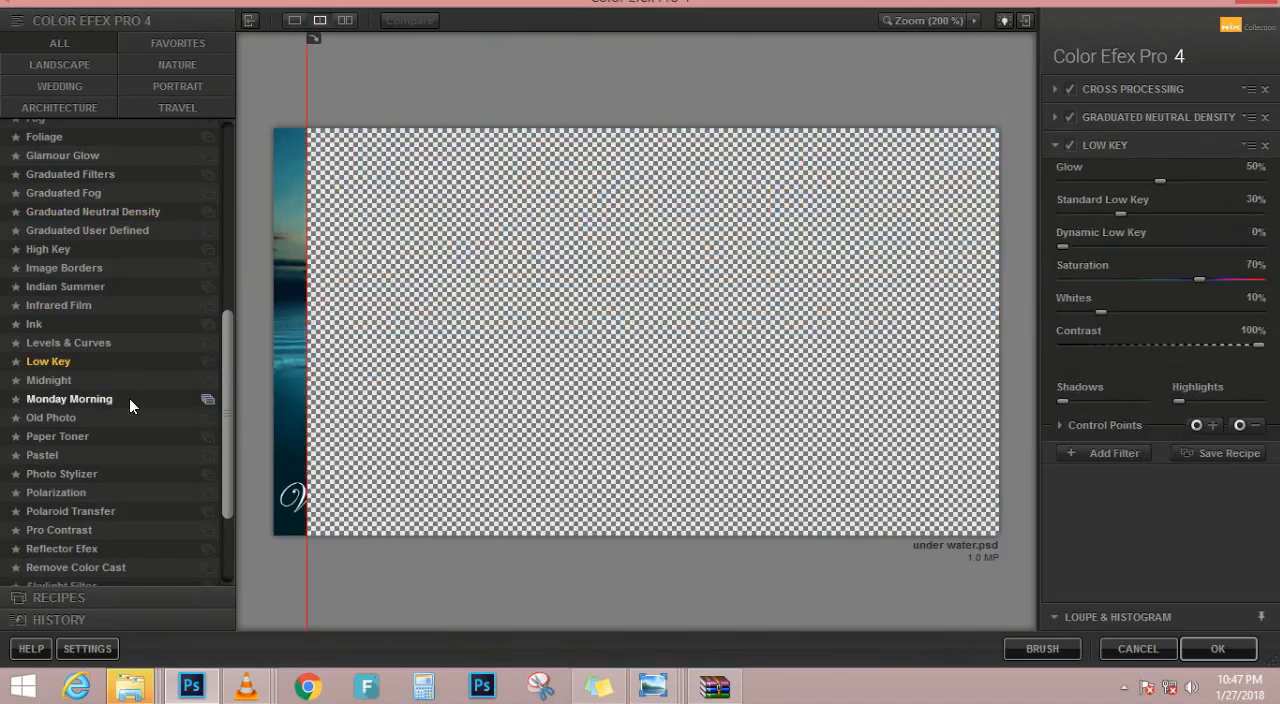
left_click(129, 398)
left_click(133, 417)
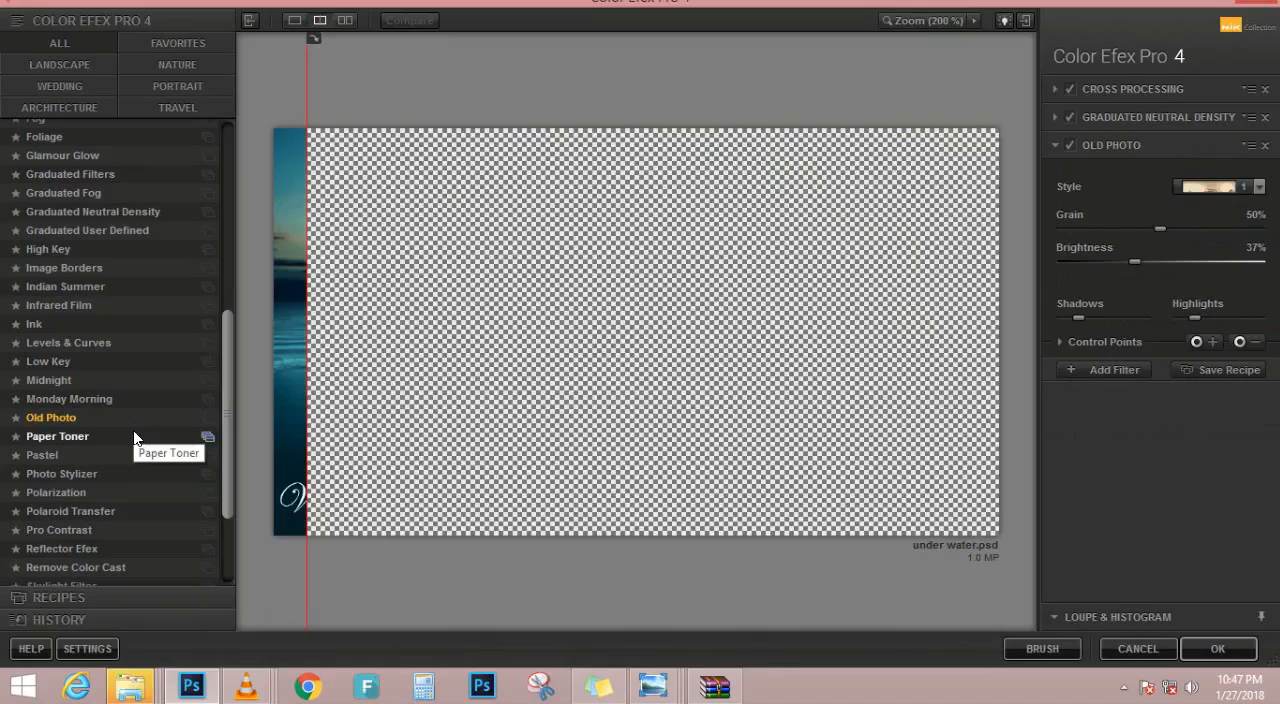
left_click(132, 442)
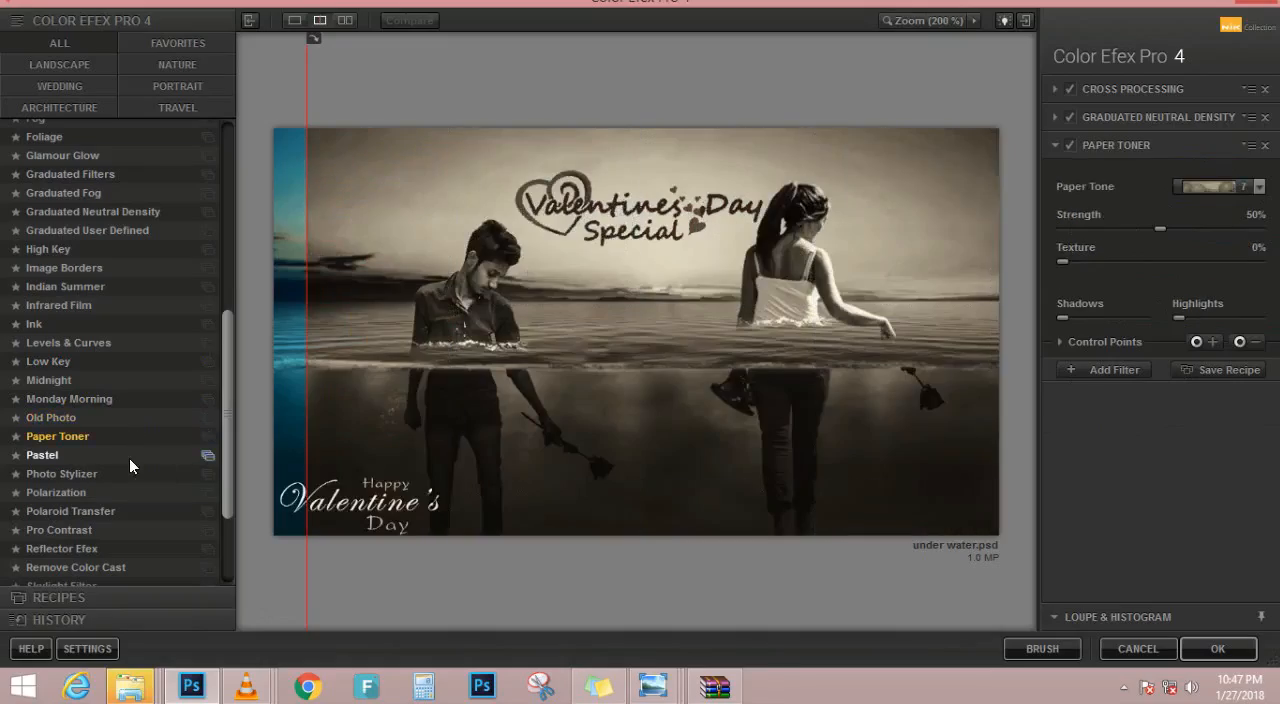
Try Pastel and Polarization for the third filter, and use Photo Stylizer with the Varitone style 3
left_click(129, 458)
left_click(126, 474)
left_click(129, 493)
left_click(134, 472)
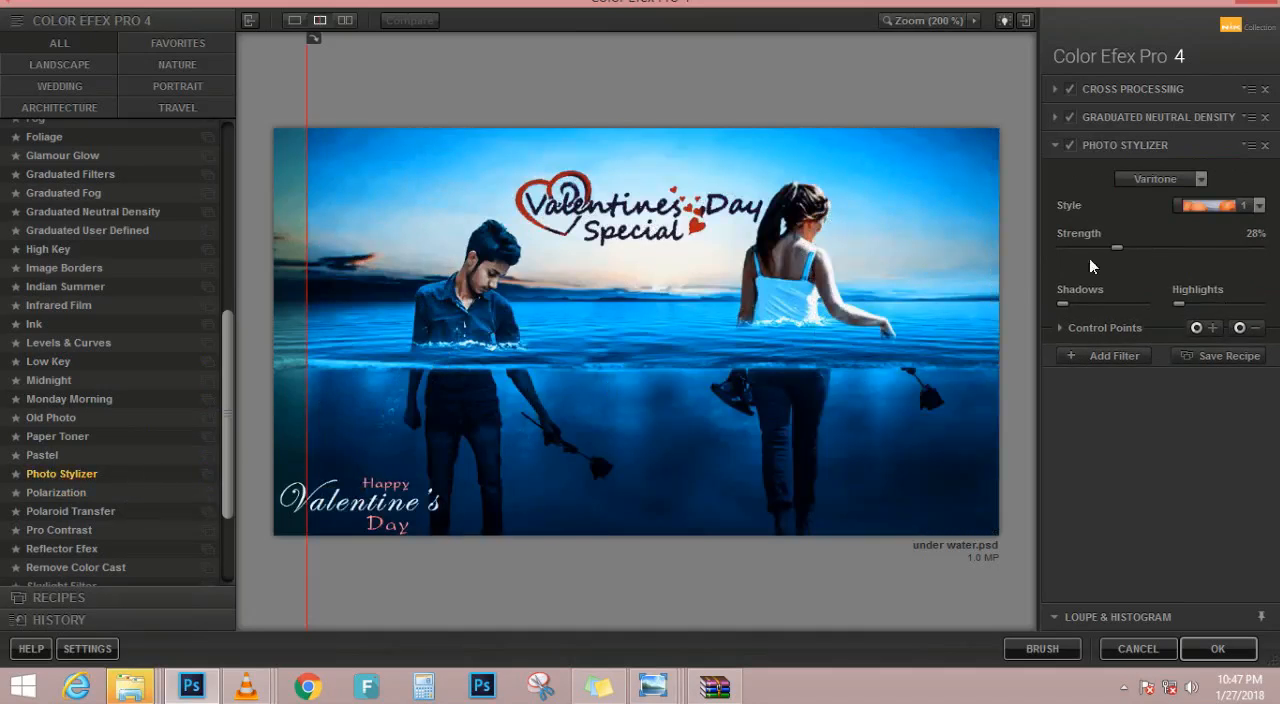
left_click(1225, 205)
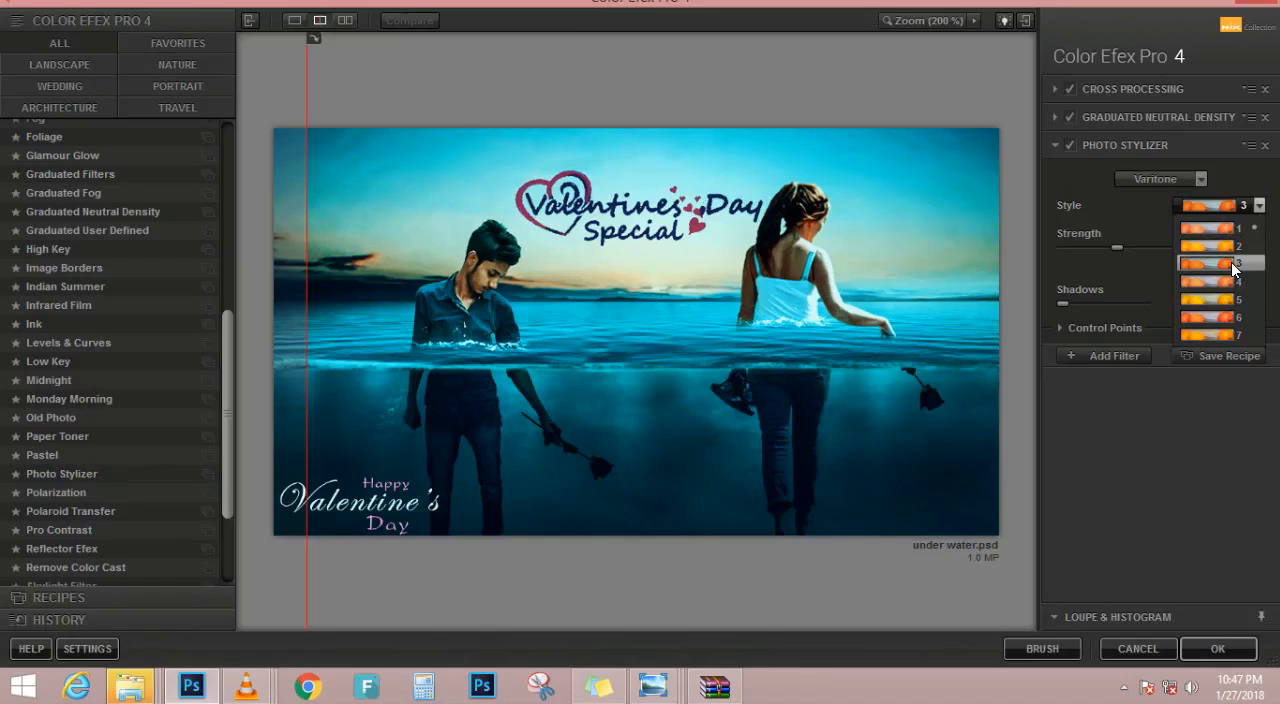
left_click(1234, 265)
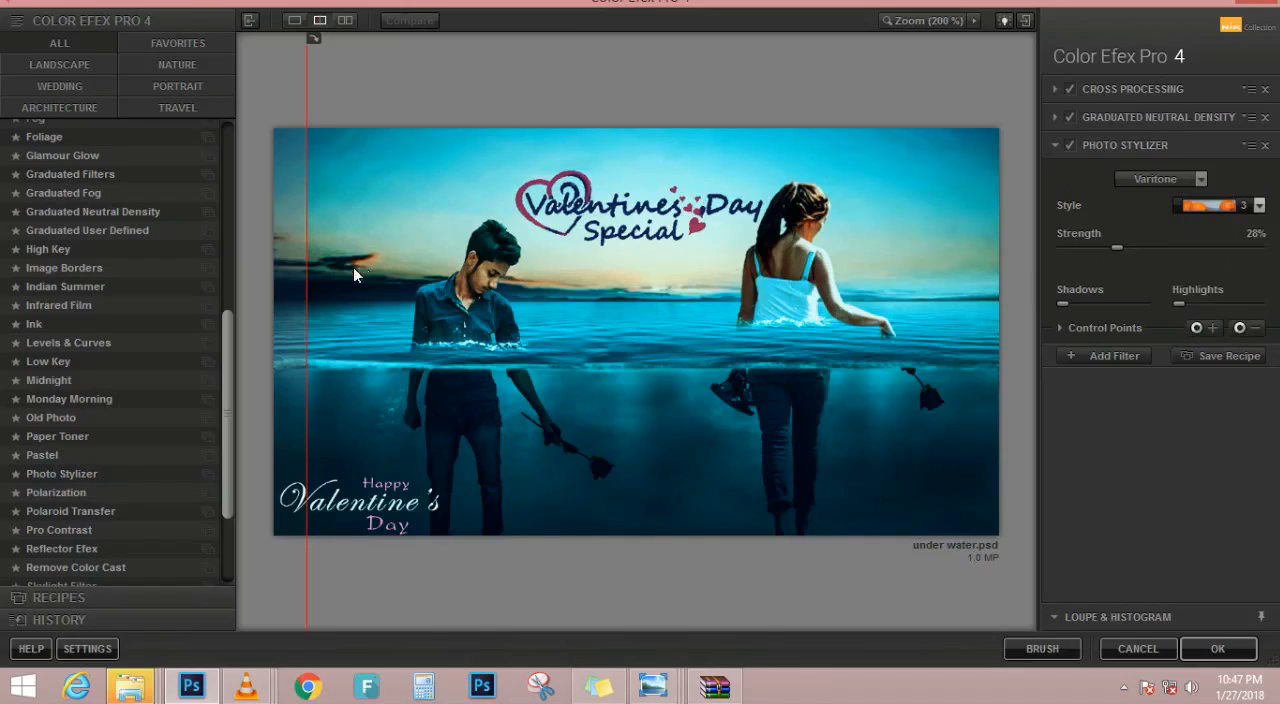
left_click_drag(307, 249, 297, 274)
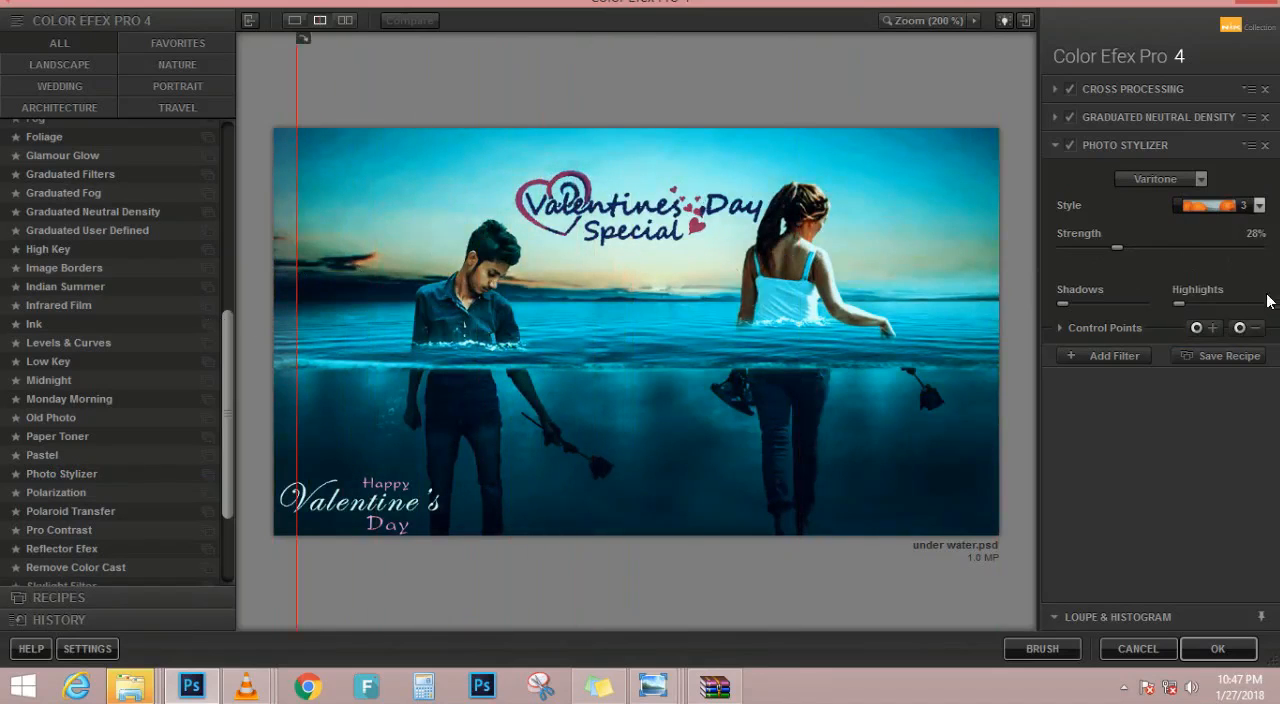
Add a fourth filter, try Polarization, Polaroid Transfer, Pro Contrast and Reflector Efex for it, and change it to Remove Color Cast
left_click(1114, 356)
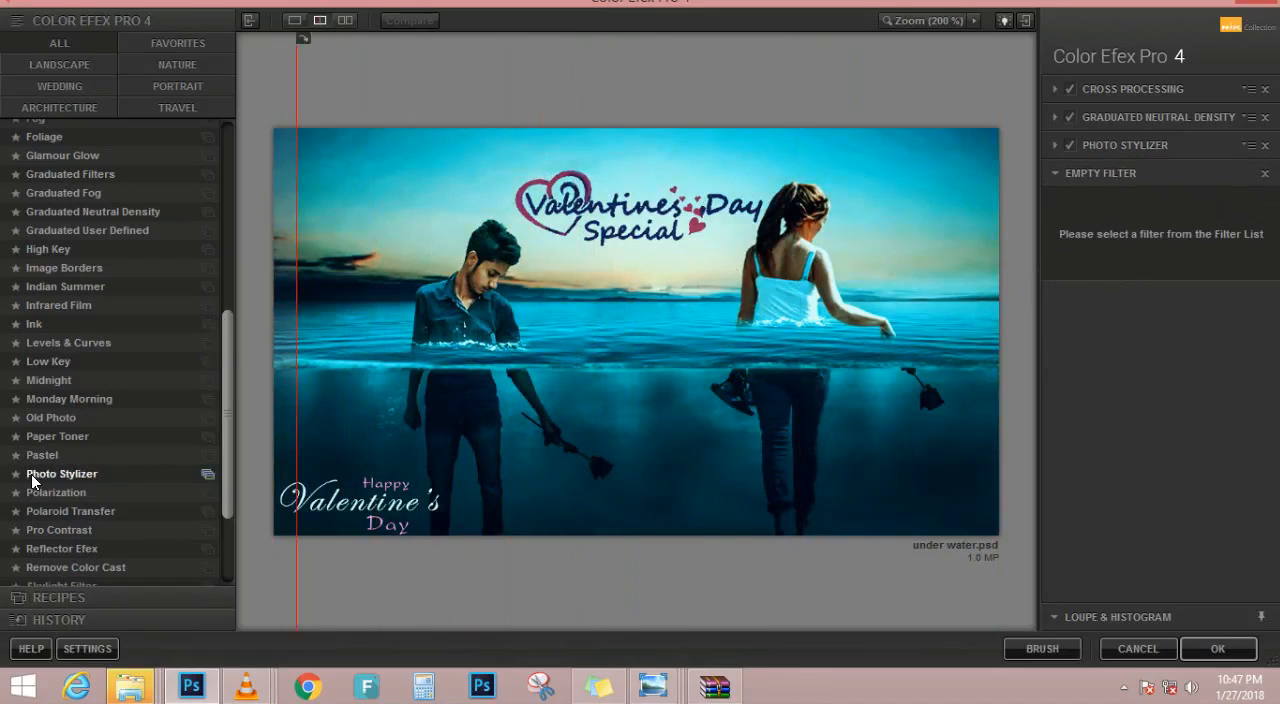
left_click(52, 475)
left_click(46, 493)
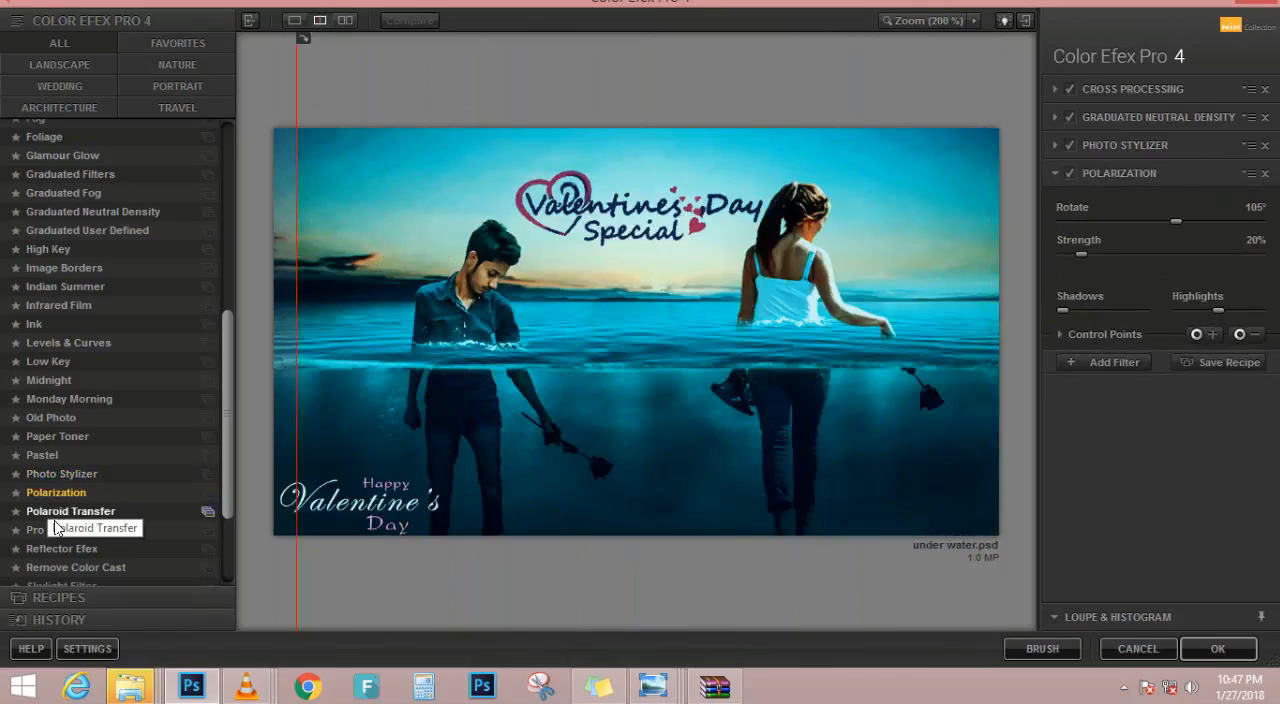
left_click(56, 513)
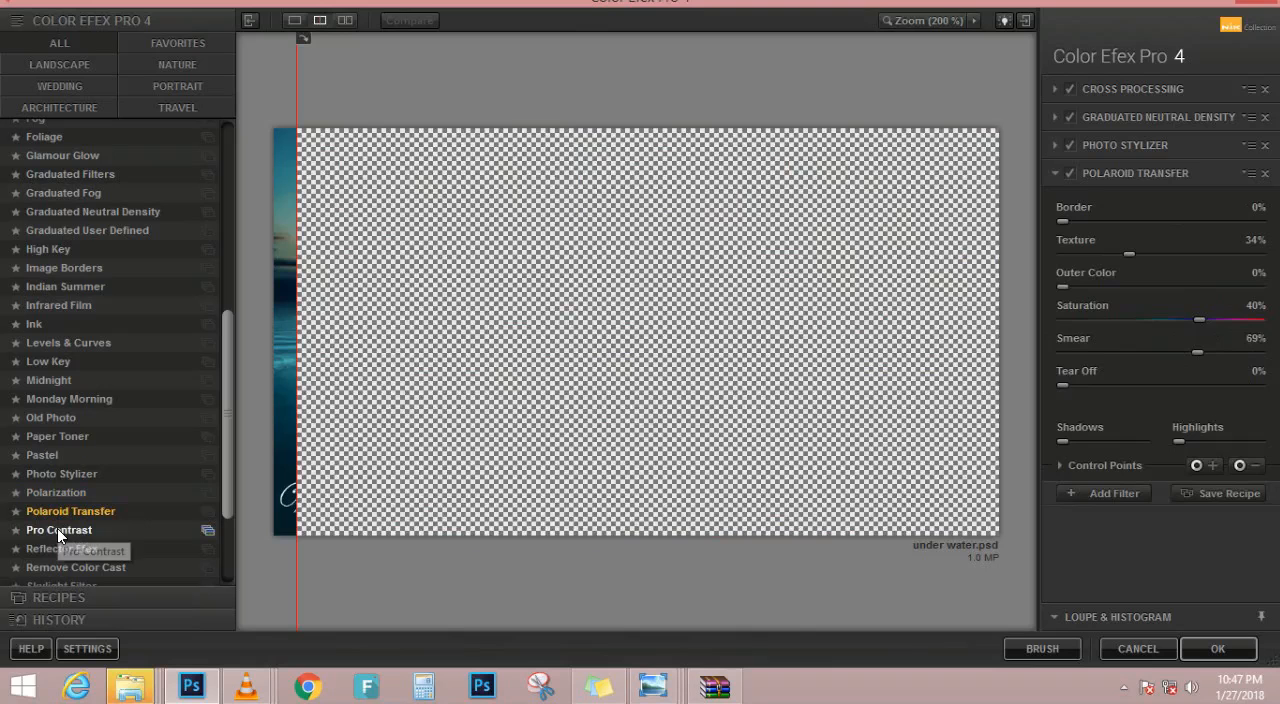
left_click(59, 532)
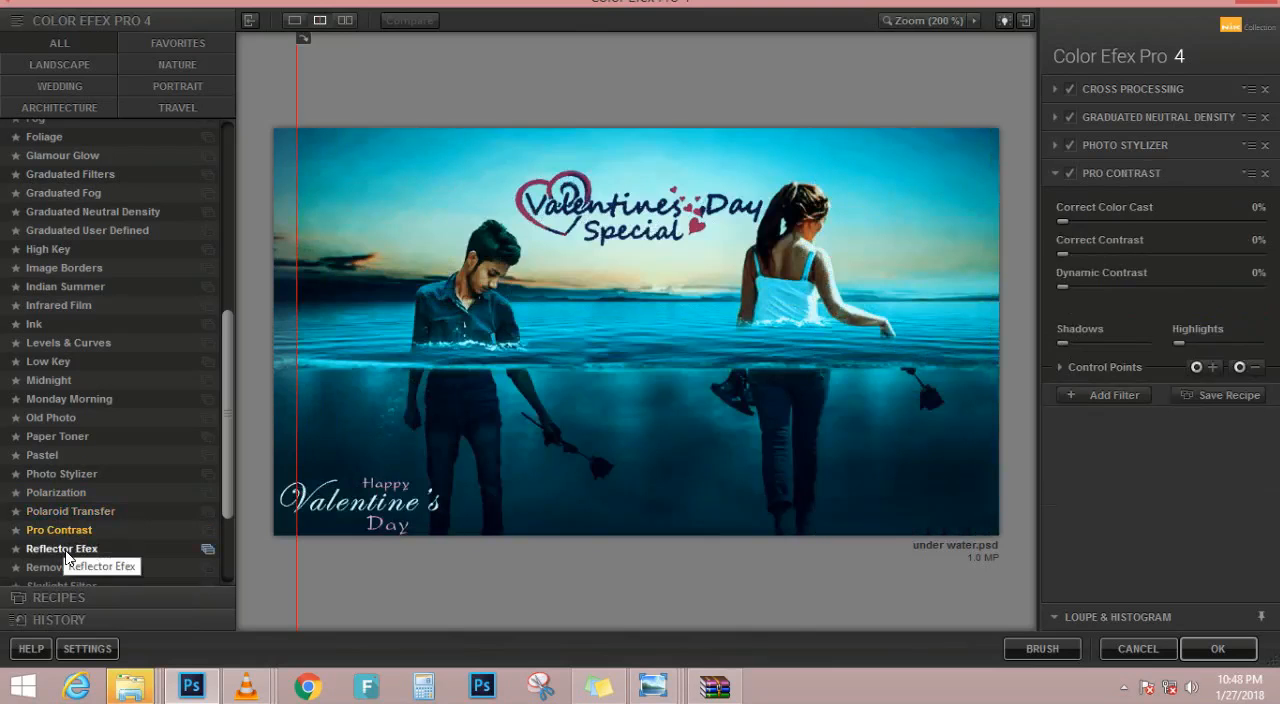
left_click(62, 550)
scroll(70, 560, "down", 3)
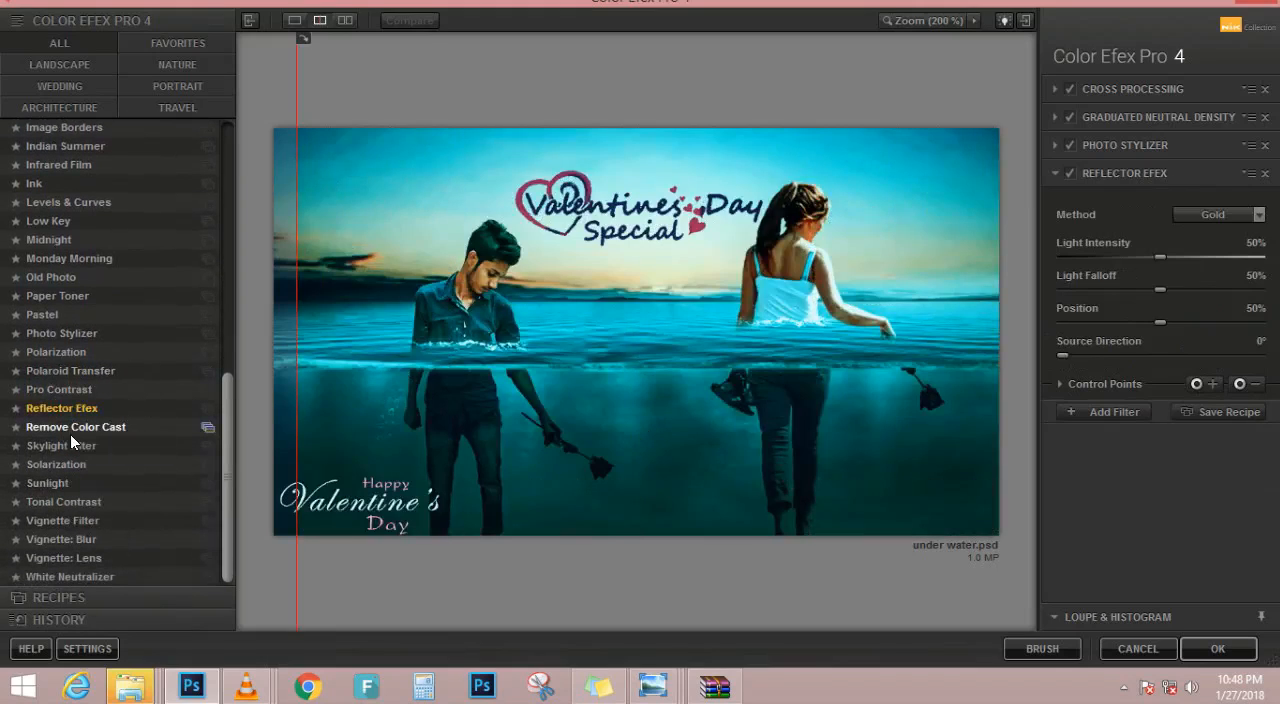
left_click(70, 434)
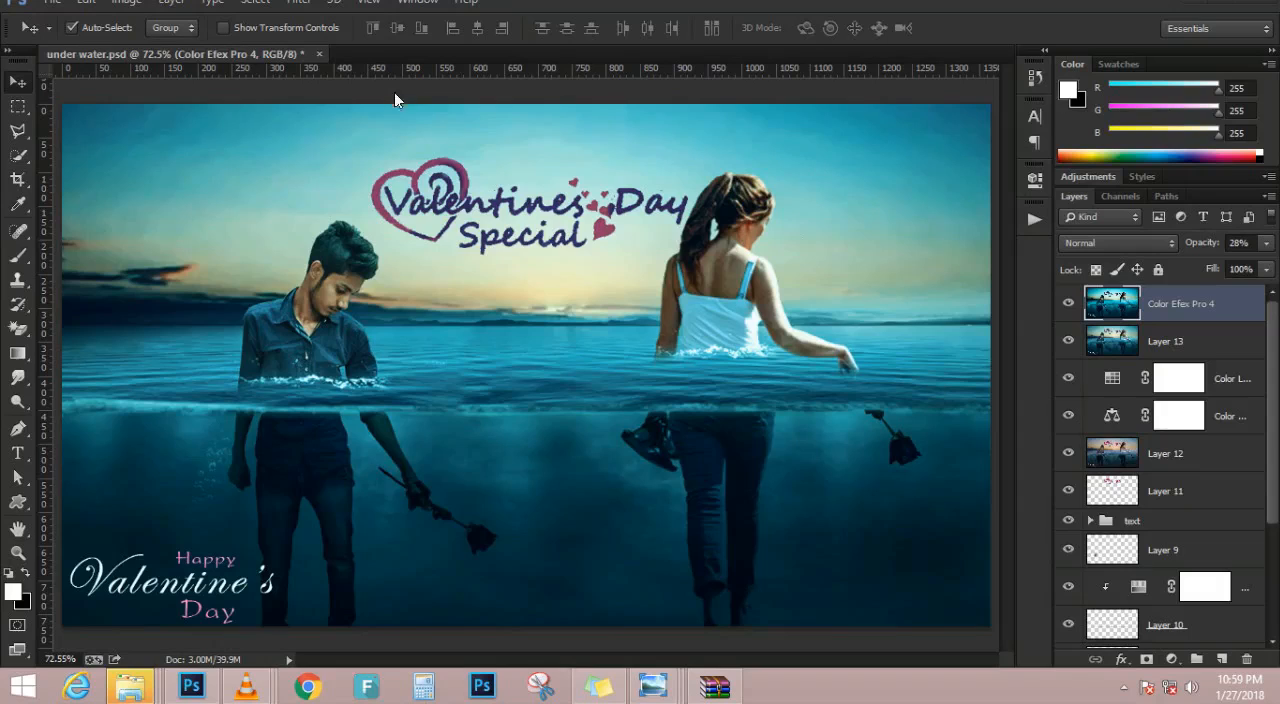
Start Redfield Sharpinion HD on the Color Efex Pro 4 layer and set its lower brightness to 52 and contrast to 12
left_click(300, 3)
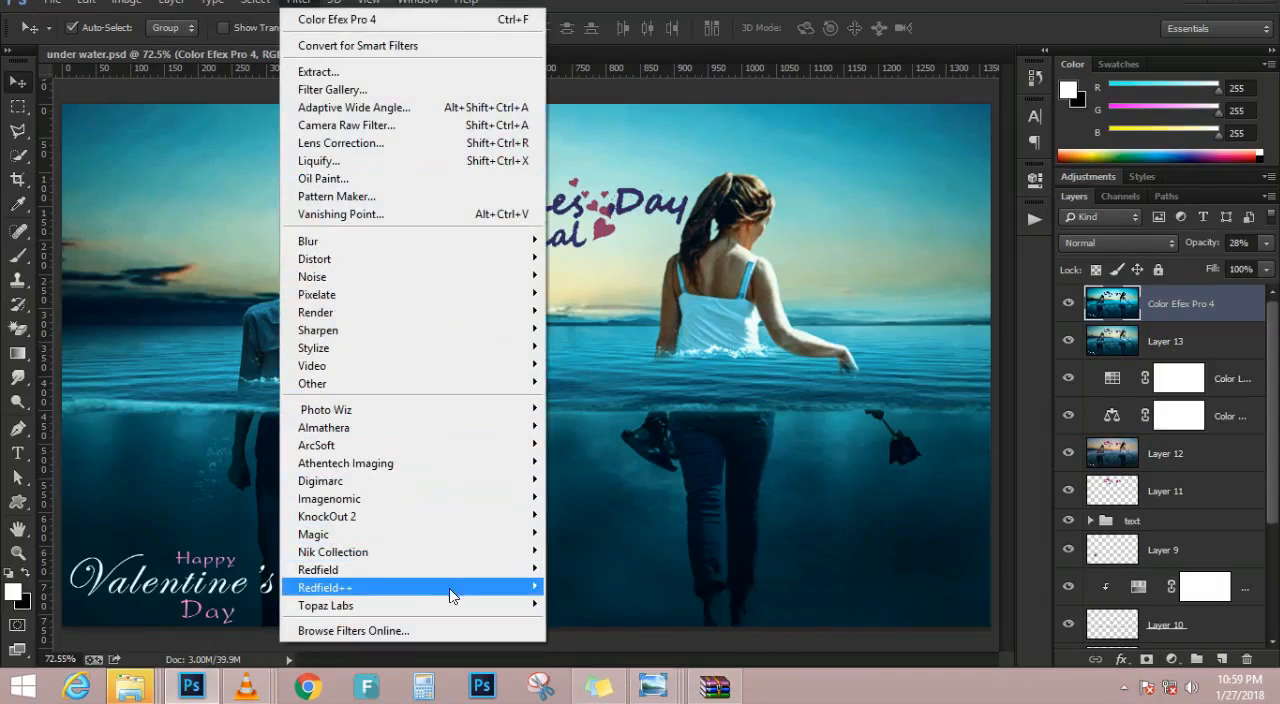
mouse_move(466, 570)
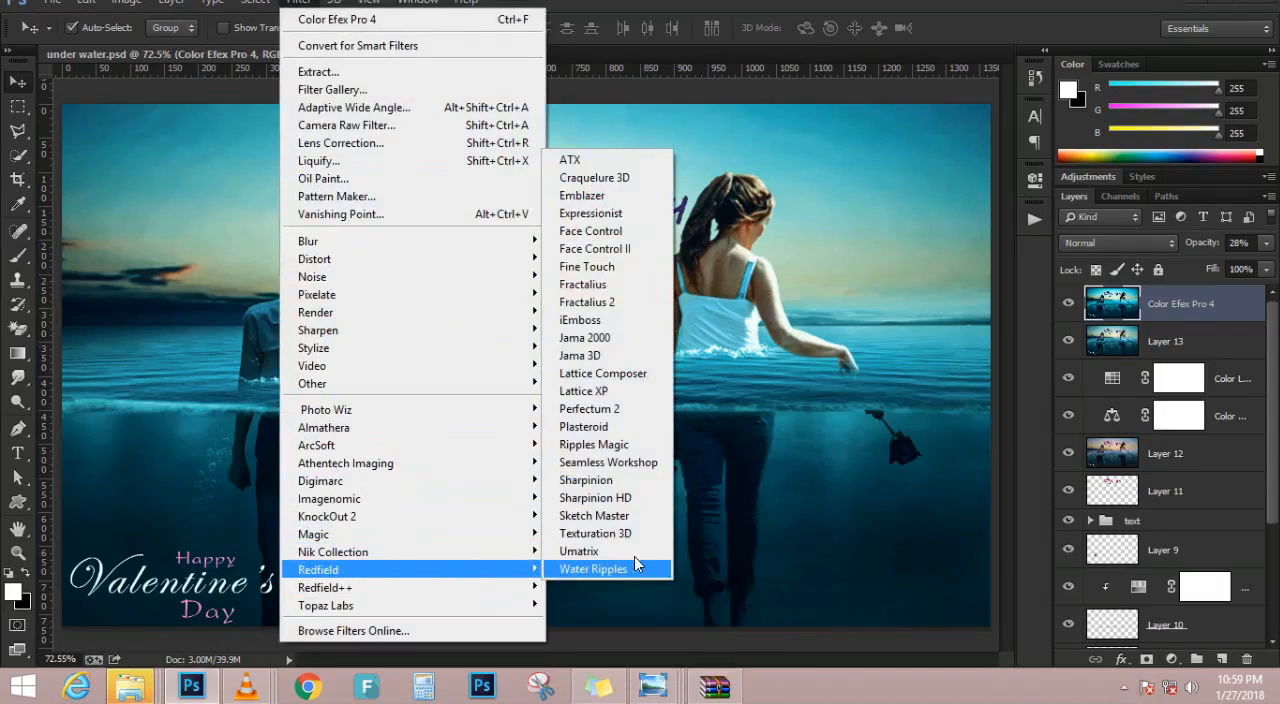
left_click(639, 498)
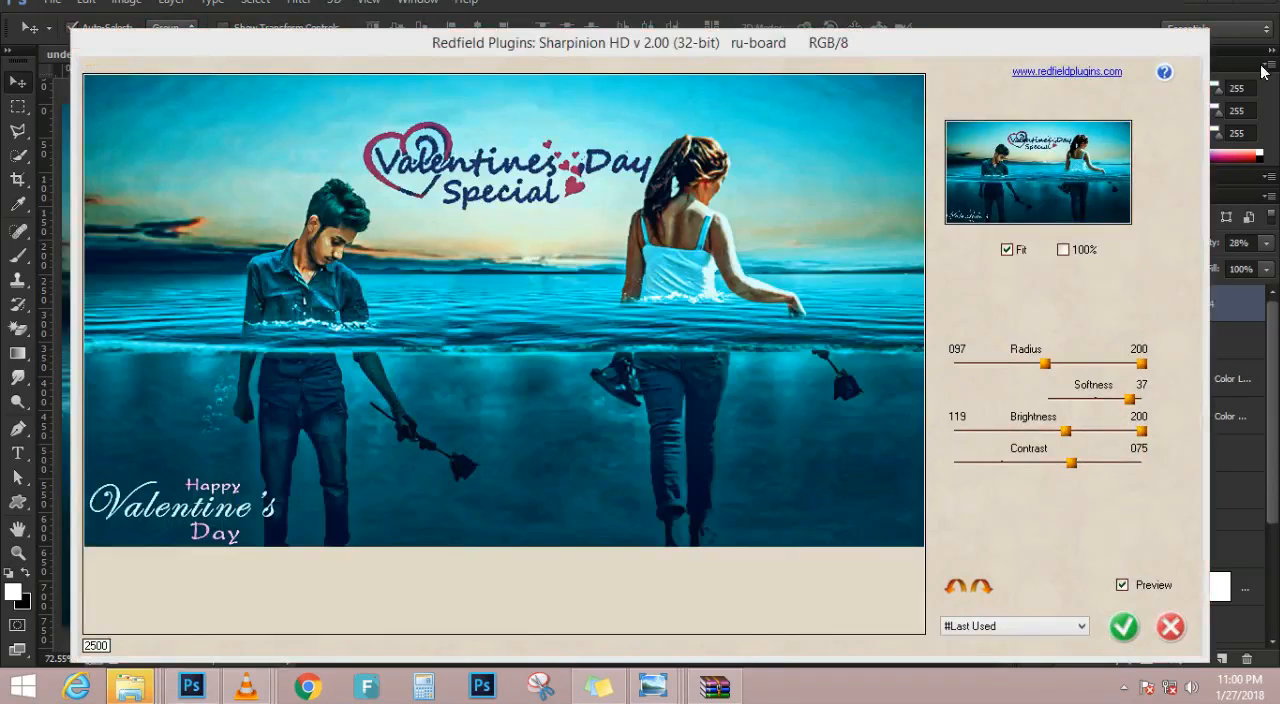
left_click_drag(1065, 431, 1002, 417)
left_click_drag(1071, 461, 993, 457)
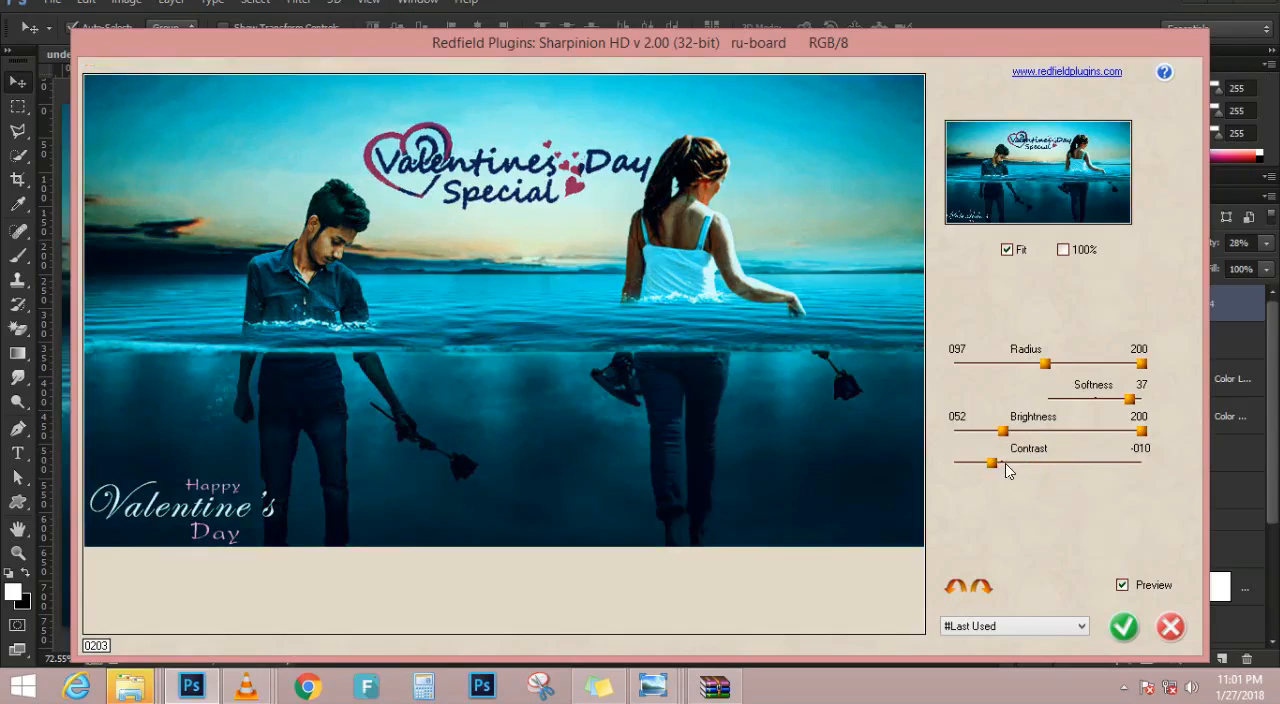
left_click_drag(992, 463, 998, 464)
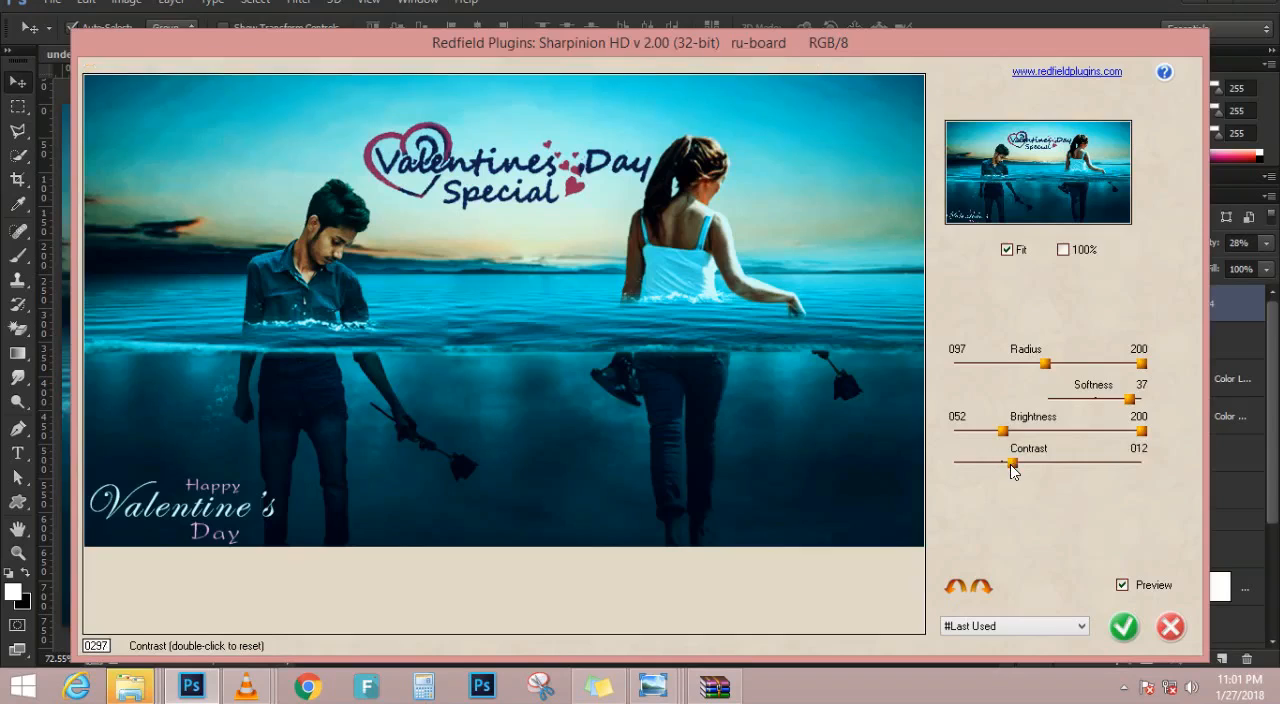
Lower the Sharpinion HD radius to 57, brightness to 0 and contrast to -50, and apply the filter
left_click_drag(1003, 431, 1047, 432)
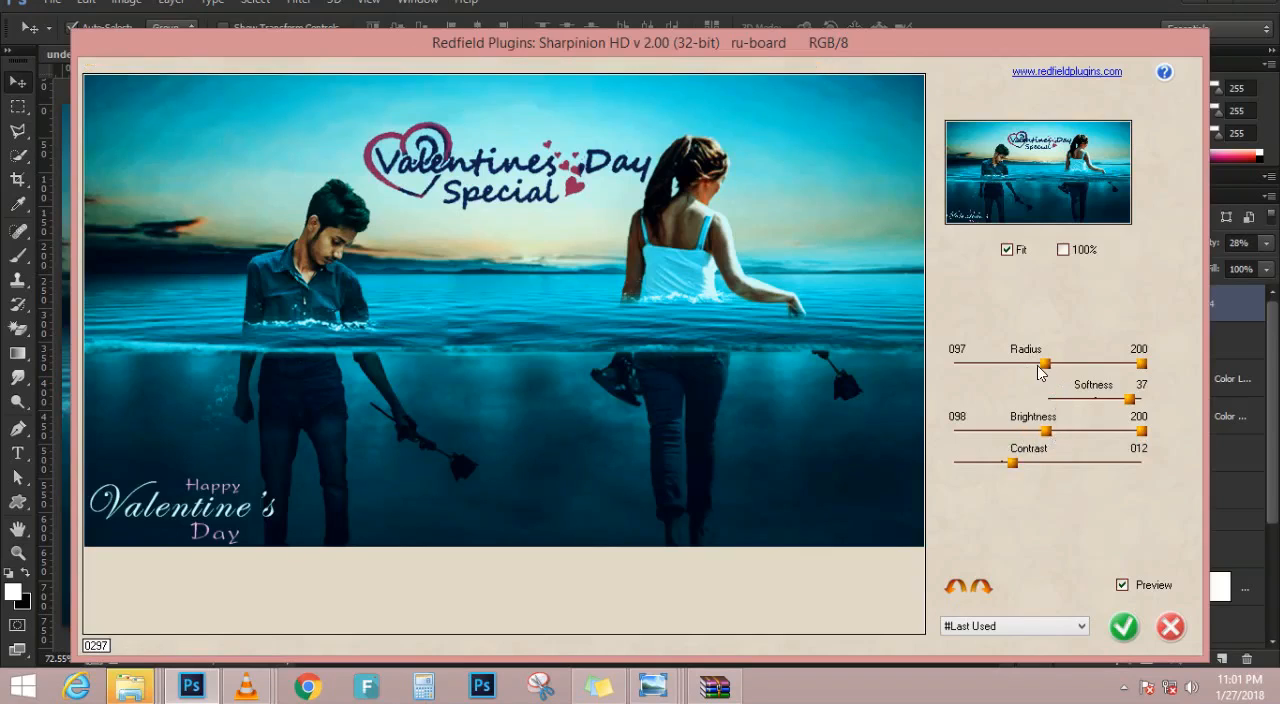
left_click_drag(1043, 366, 1008, 364)
left_click_drag(1016, 462, 911, 469)
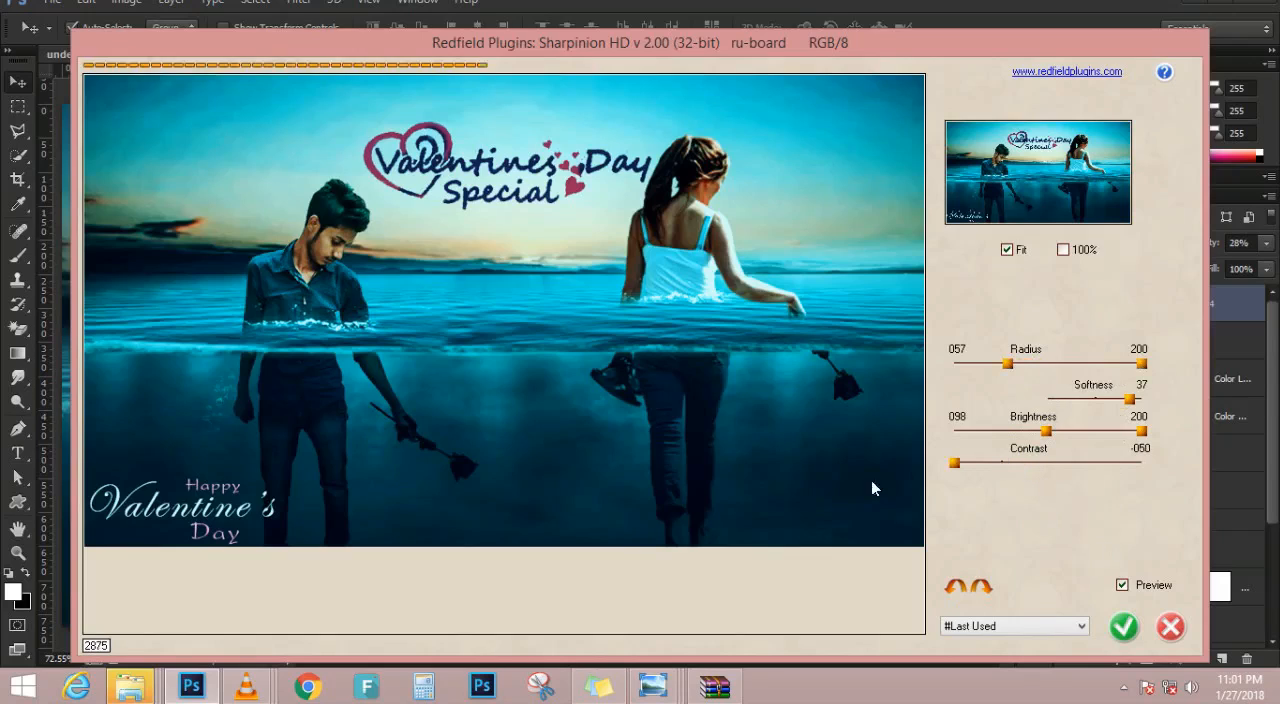
left_click_drag(1041, 433, 797, 435)
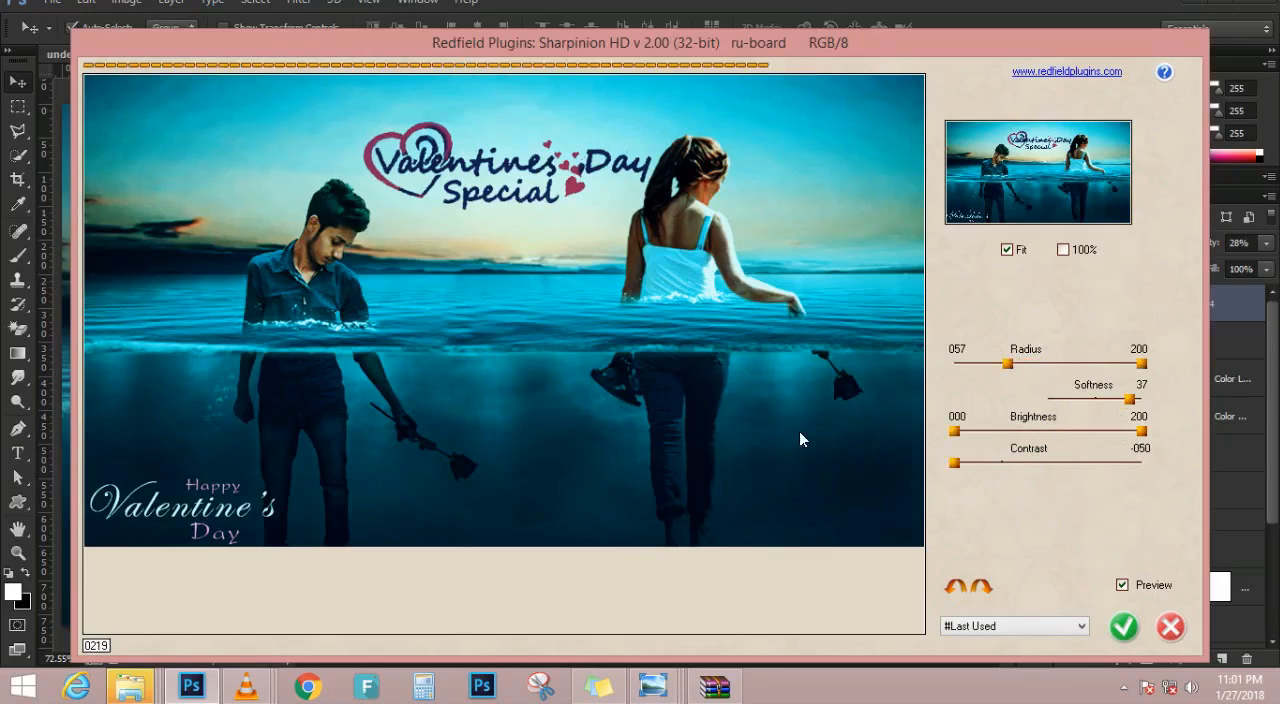
left_click(1124, 626)
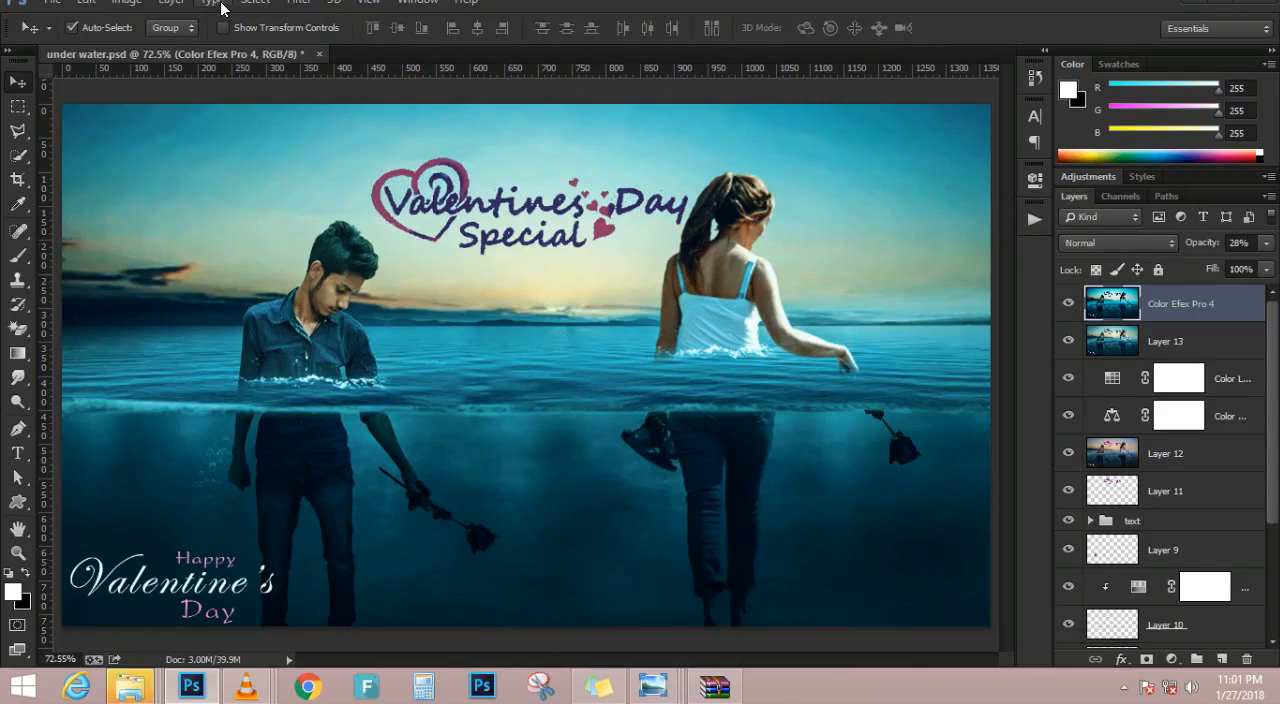
Try the Redfield Fine Touch filter on the Color Efex Pro 4 layer, checking its preview at 100% and fitted to the window
left_click(298, 8)
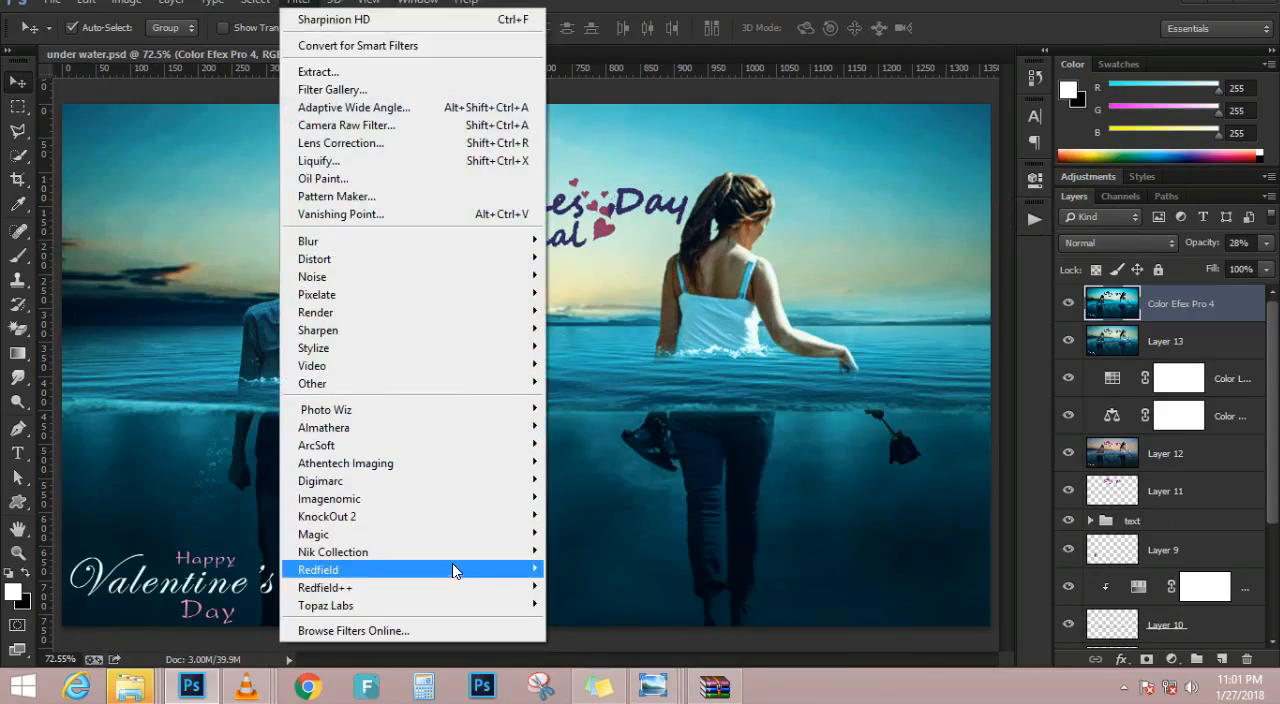
mouse_move(452, 567)
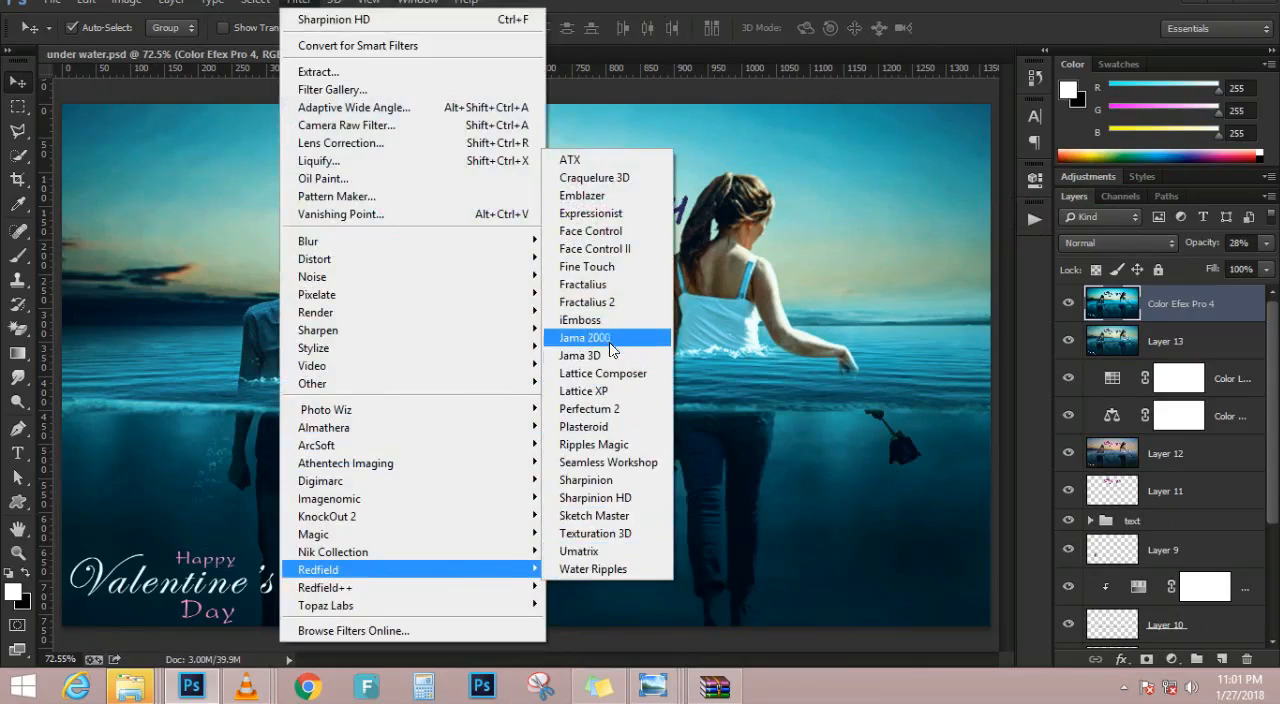
left_click(615, 270)
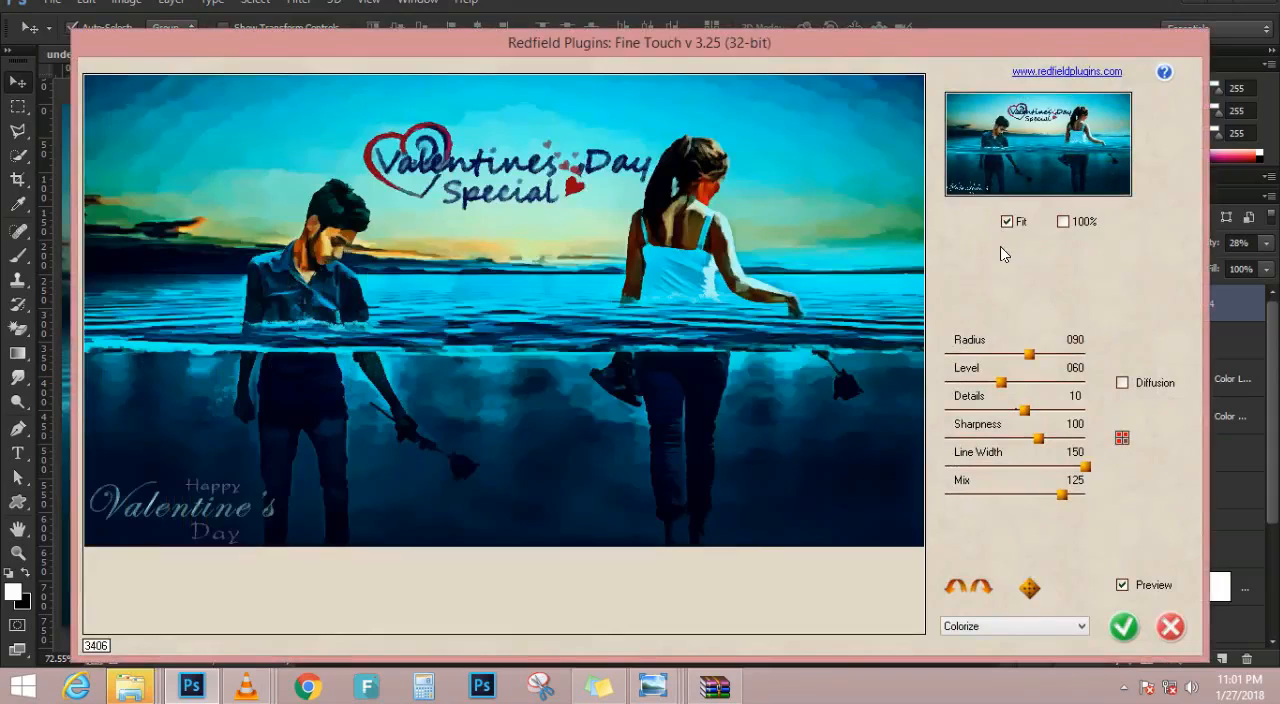
left_click(1079, 219)
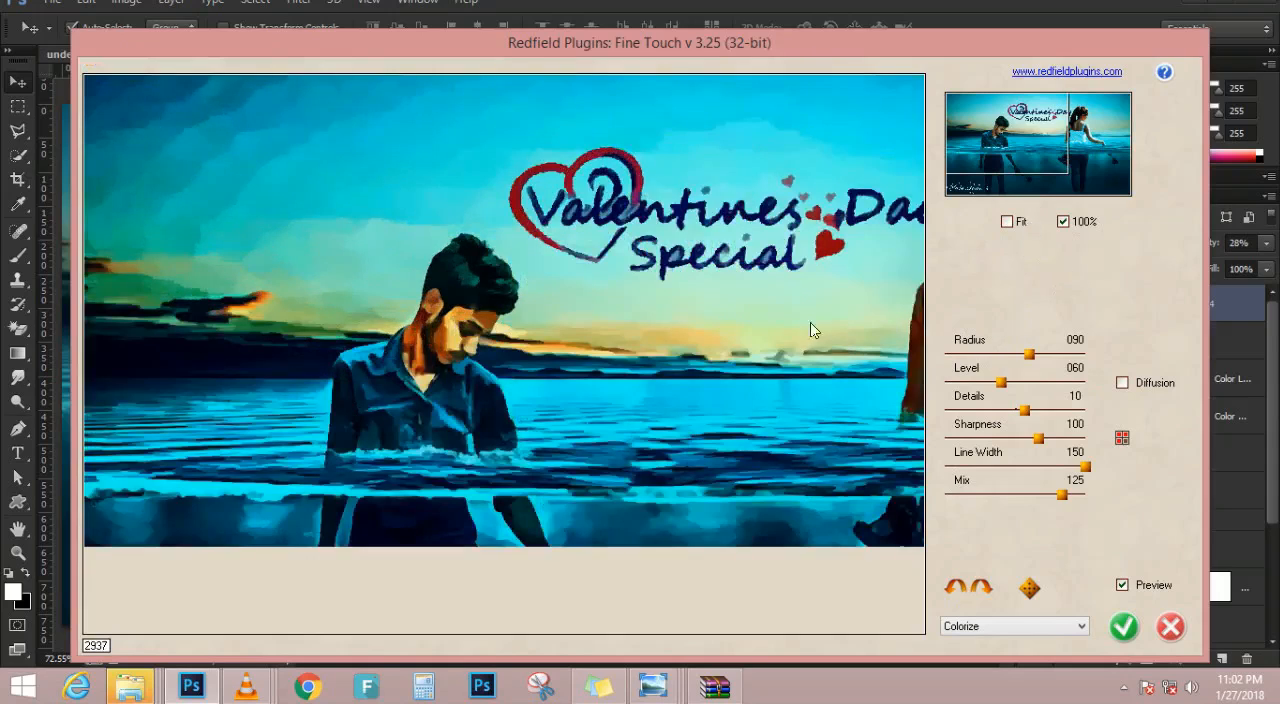
left_click(1007, 221)
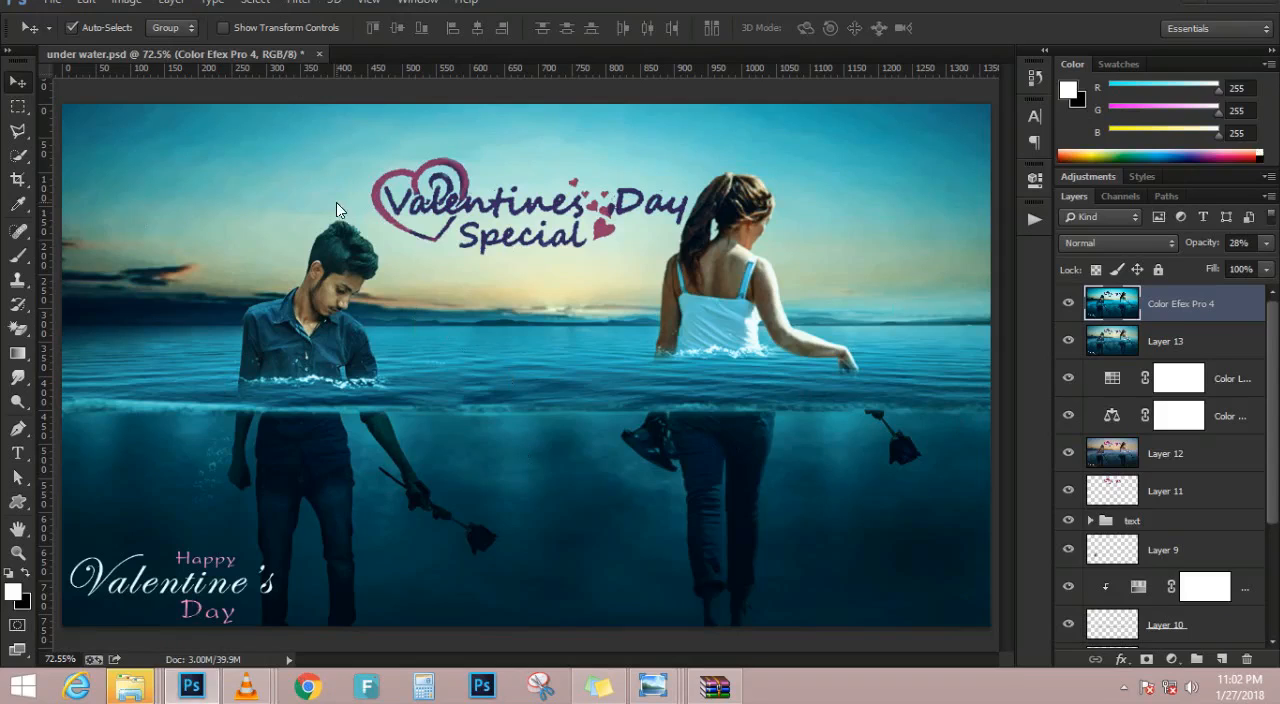
Start saving the document under a new name and go to the 19-7-2017 Photoshop File work folder on the music (I:) drive
key("ctrl+shift+s")
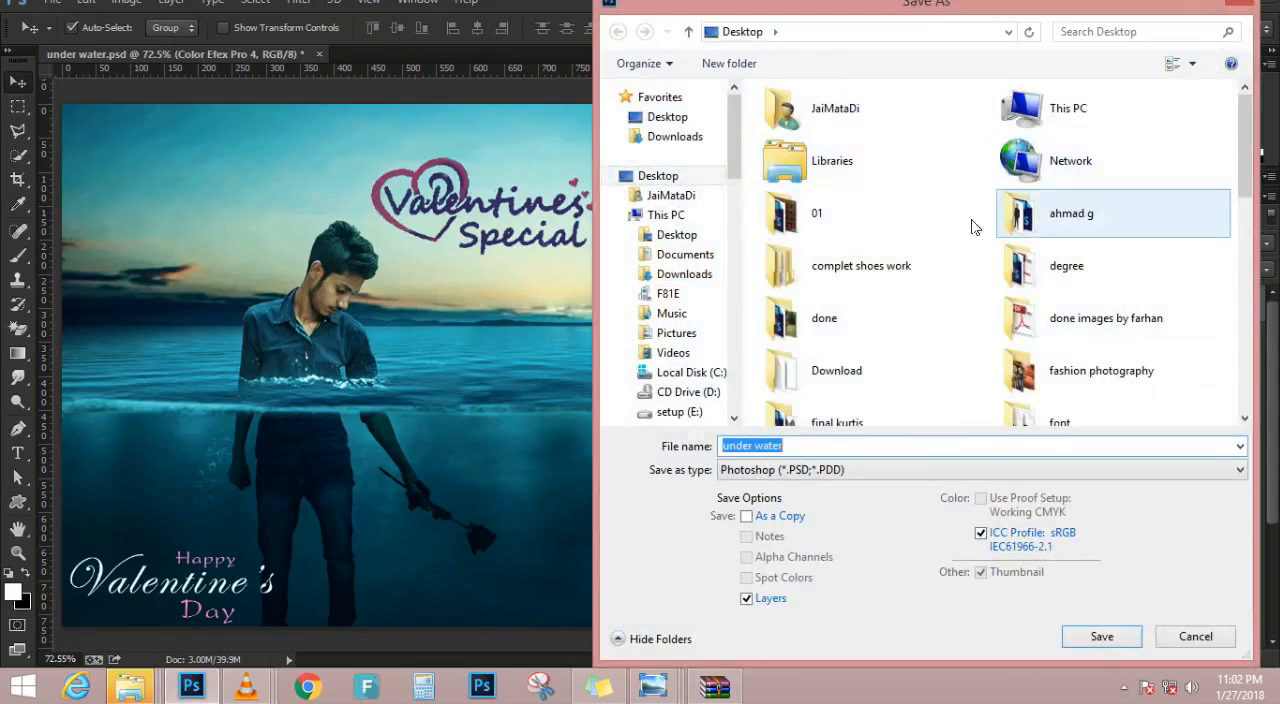
double_click(1080, 115)
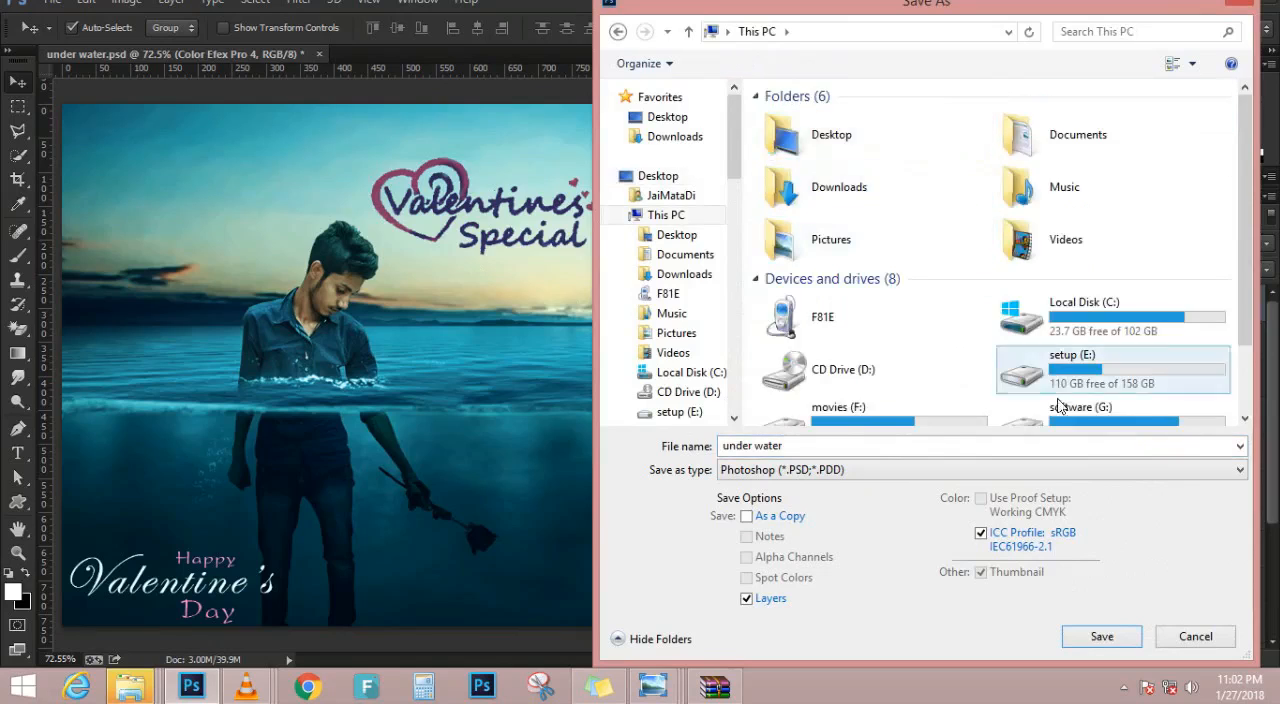
left_click_drag(1254, 228, 1252, 305)
double_click(1070, 390)
left_click(878, 176)
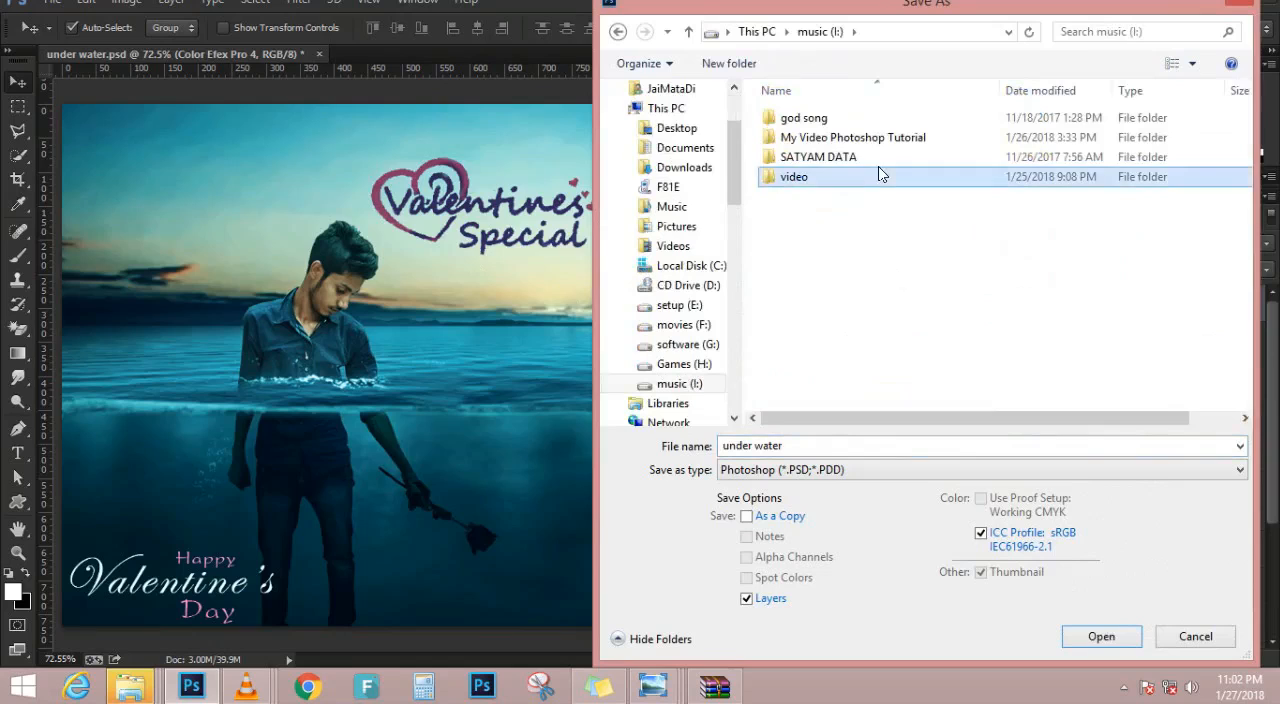
double_click(880, 157)
left_click(869, 196)
double_click(869, 196)
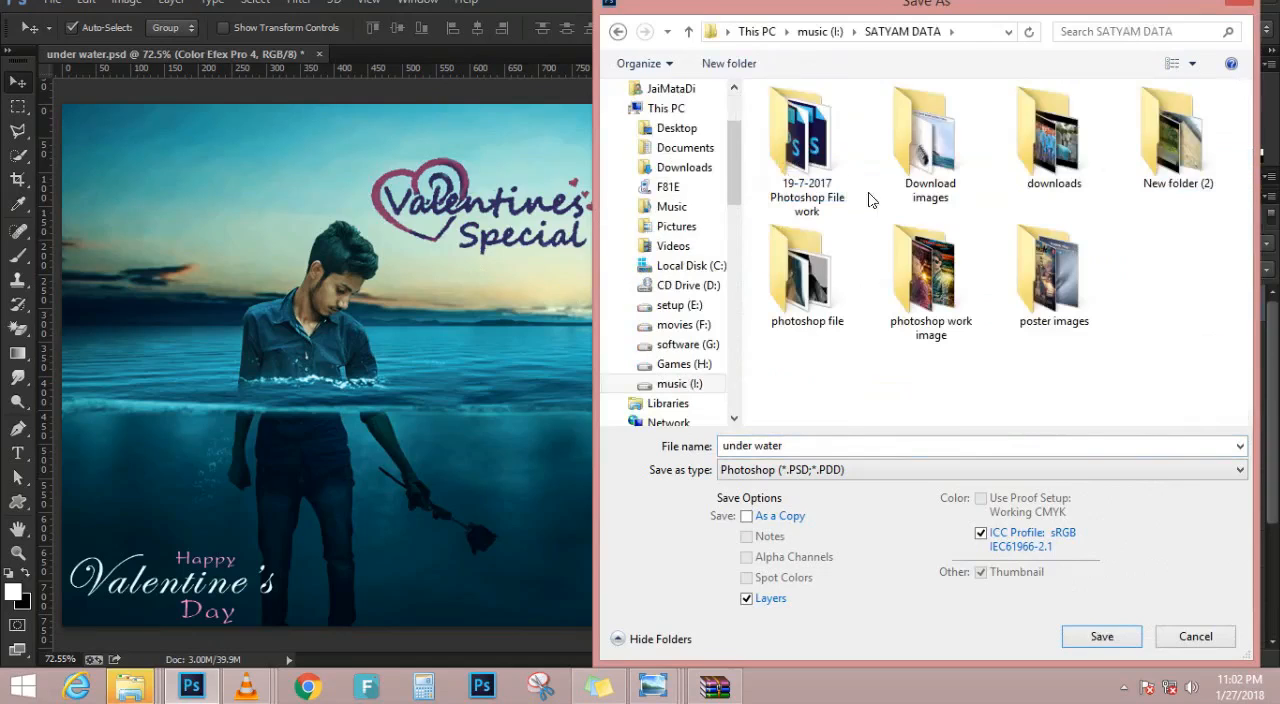
double_click(812, 150)
Name the file Valentine's day photoshop tutorial and save it as a layered Photoshop PSD
left_click(822, 447)
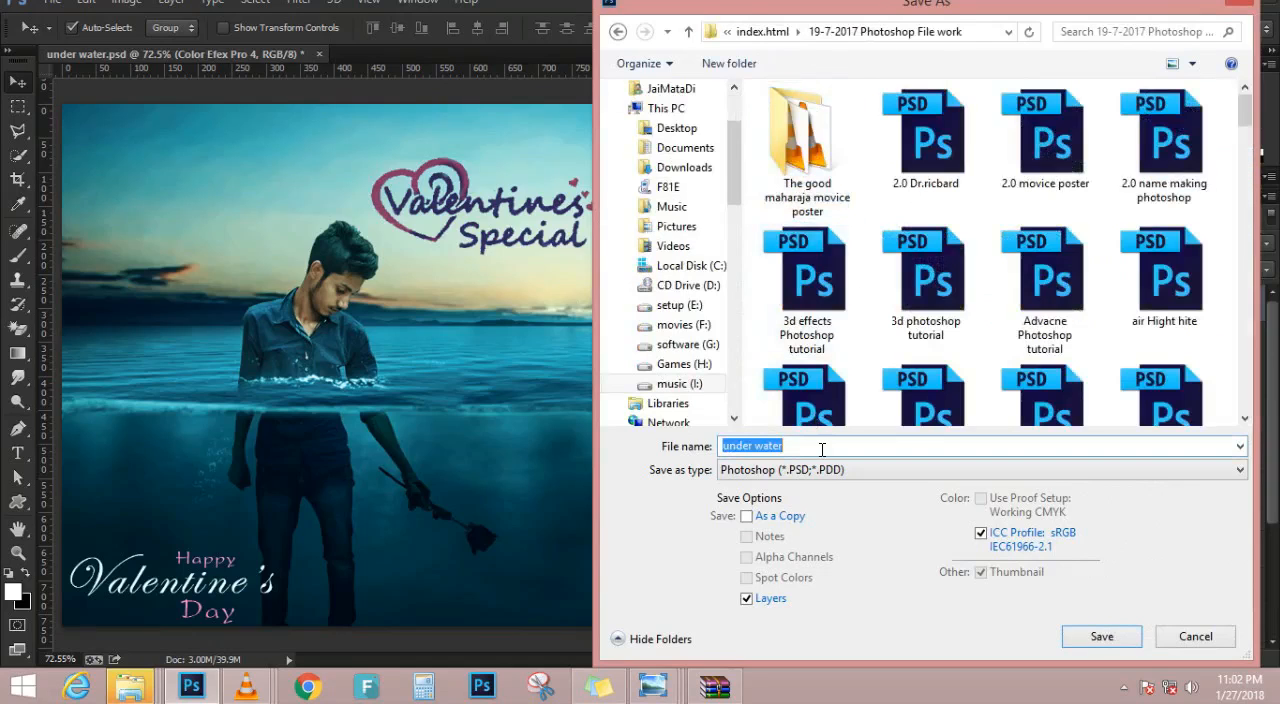
type("Valent")
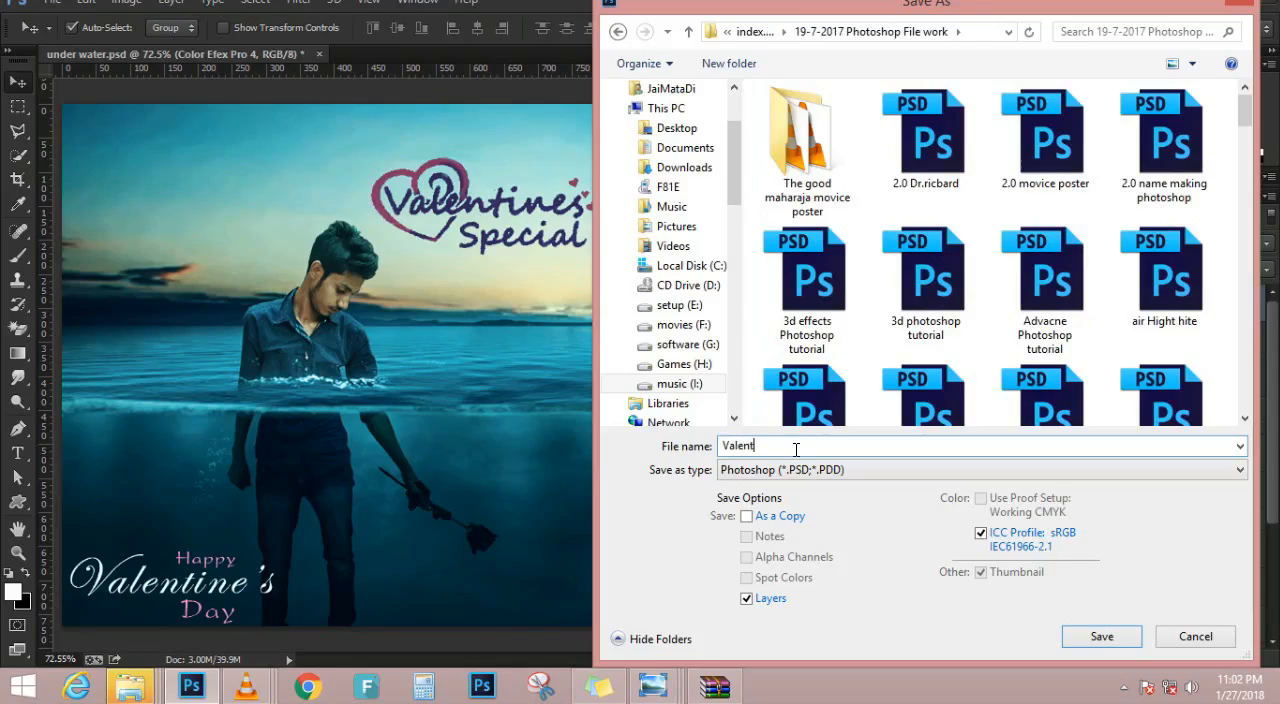
type("ine's day photoshop tutorial")
left_click(1106, 638)
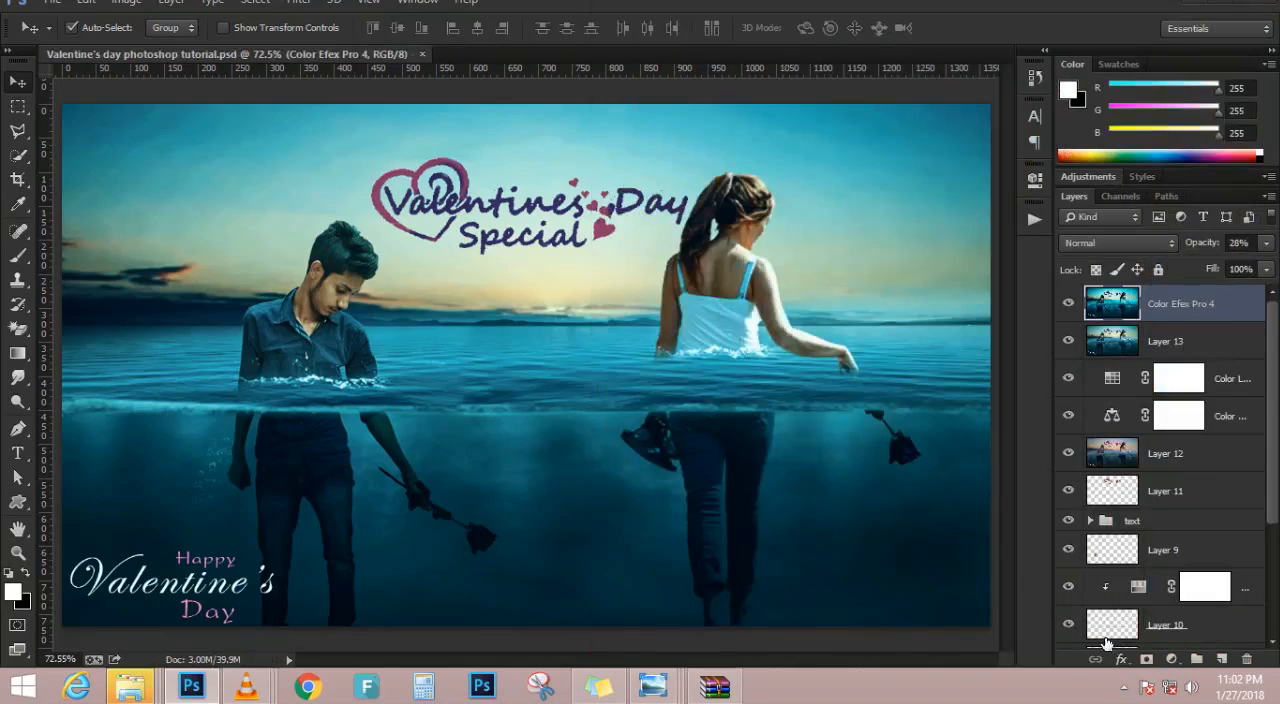